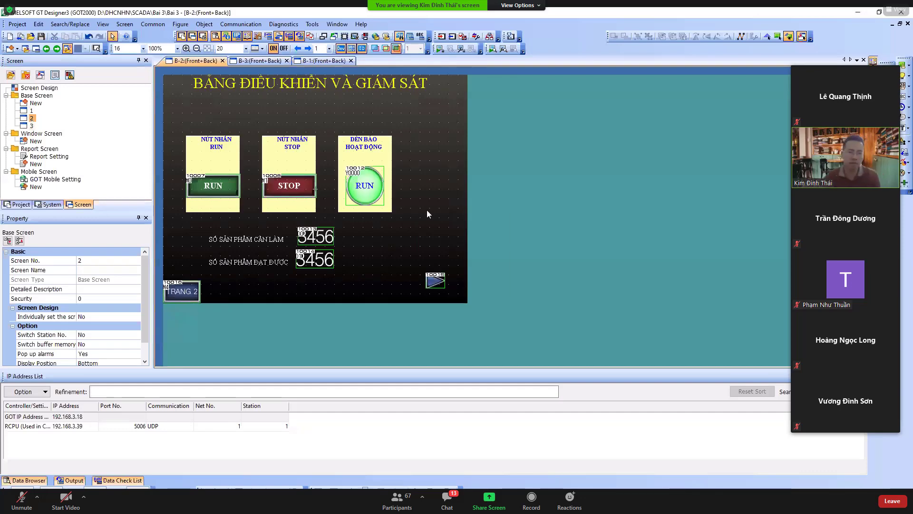
Open base screen 1 to check it, then delete that empty screen from the project
scroll(426, 209, "up", 2, "ctrl")
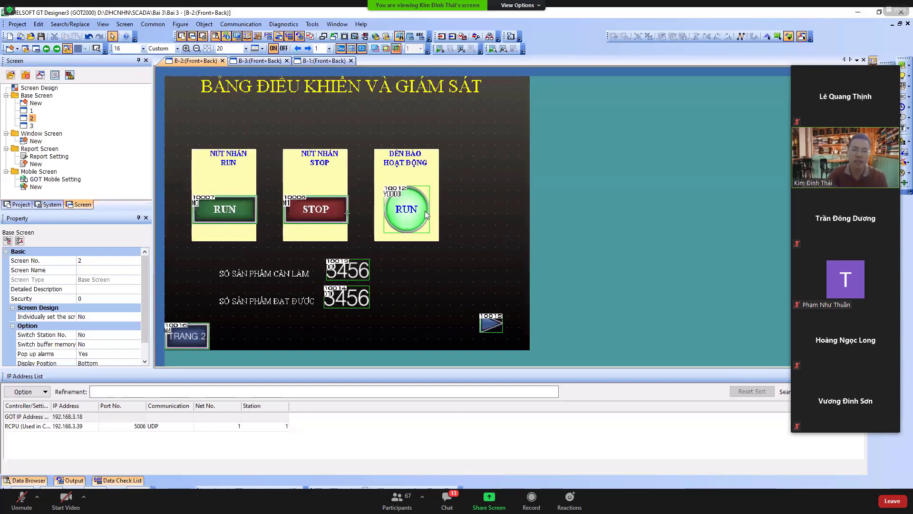
scroll(419, 218, "down", 1, "ctrl")
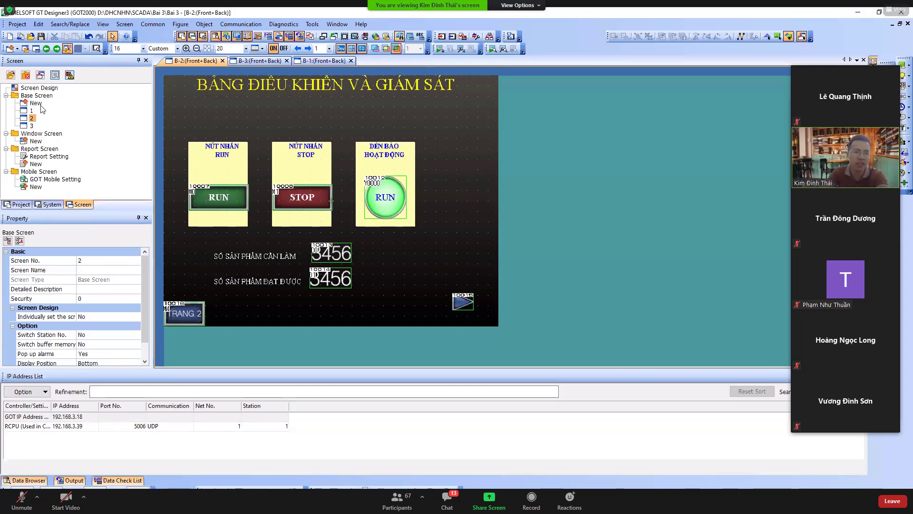
left_click(26, 106)
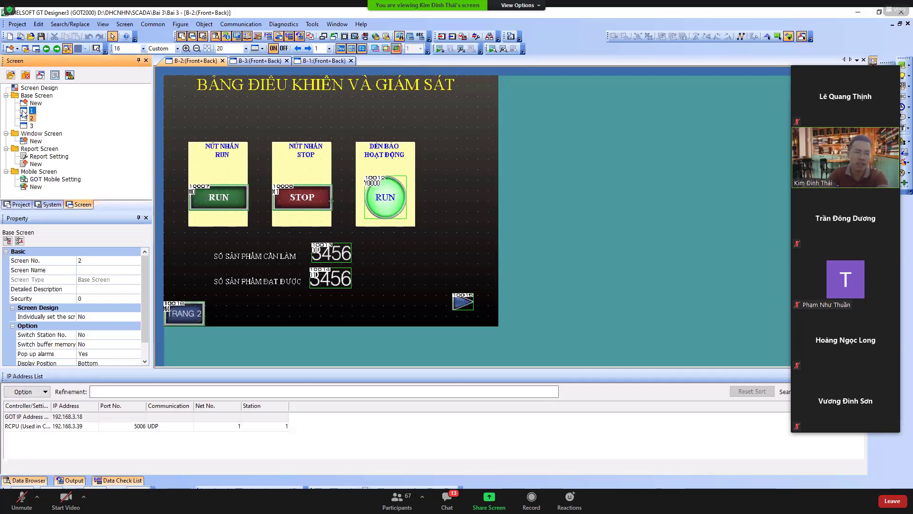
right_click(28, 111)
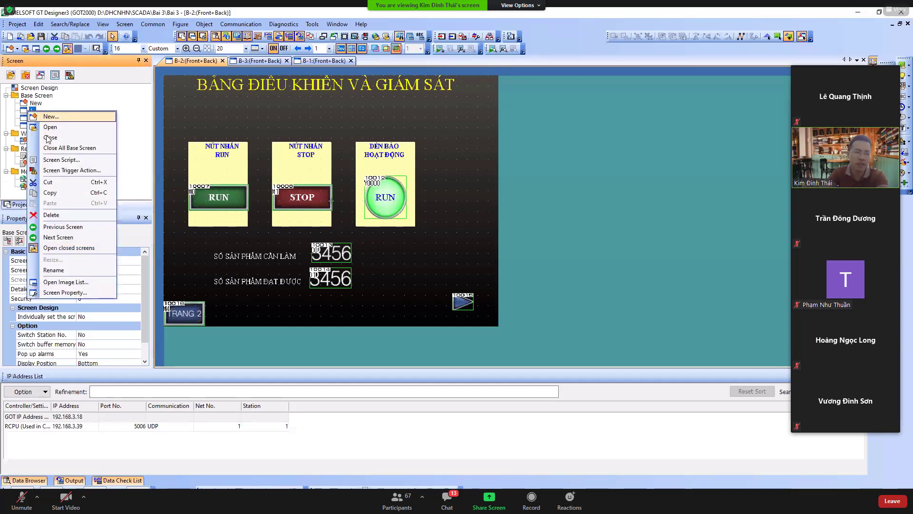
double_click(26, 114)
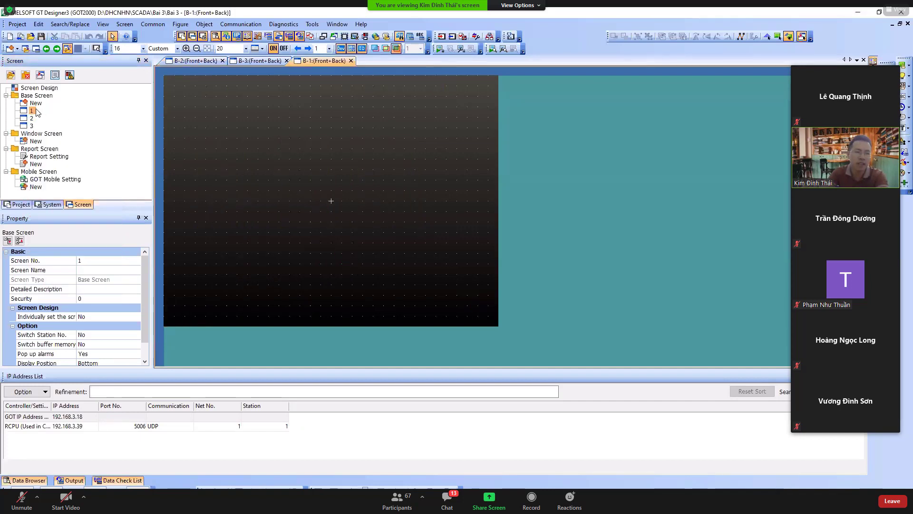
left_click(33, 112)
right_click(34, 112)
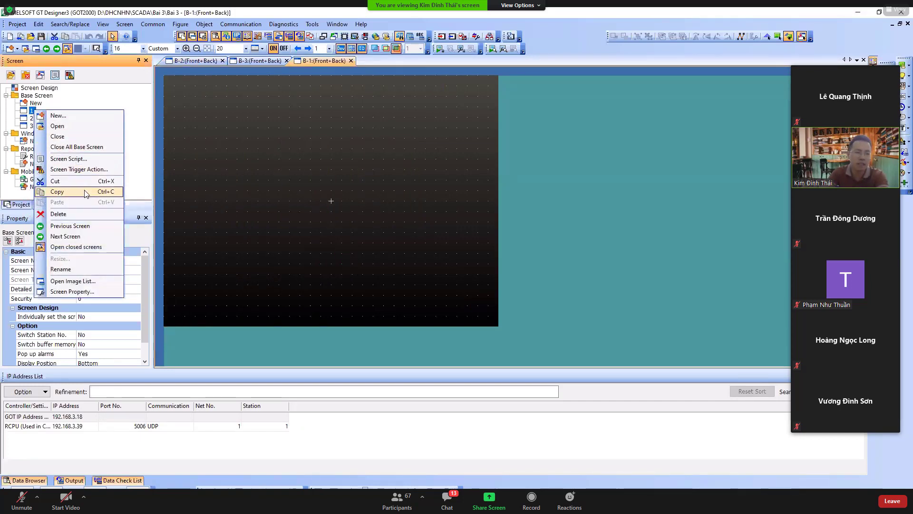
left_click(90, 215)
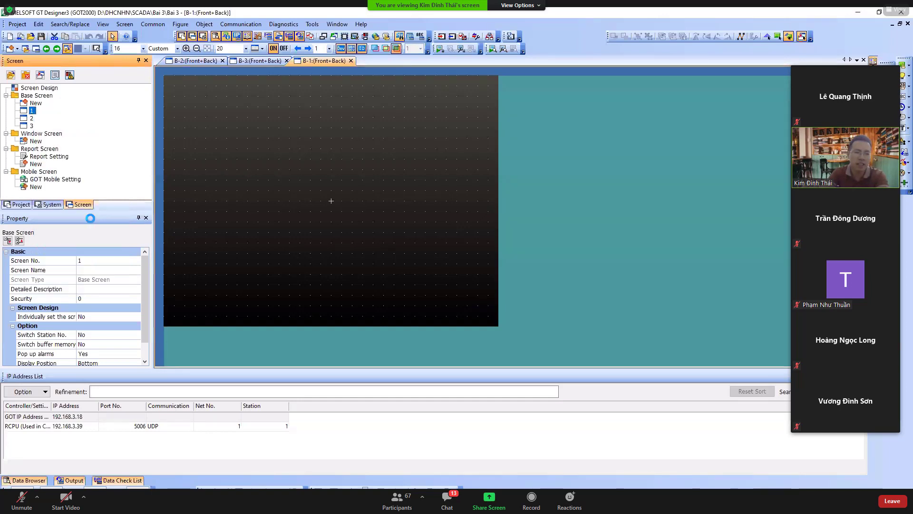
left_click(387, 280)
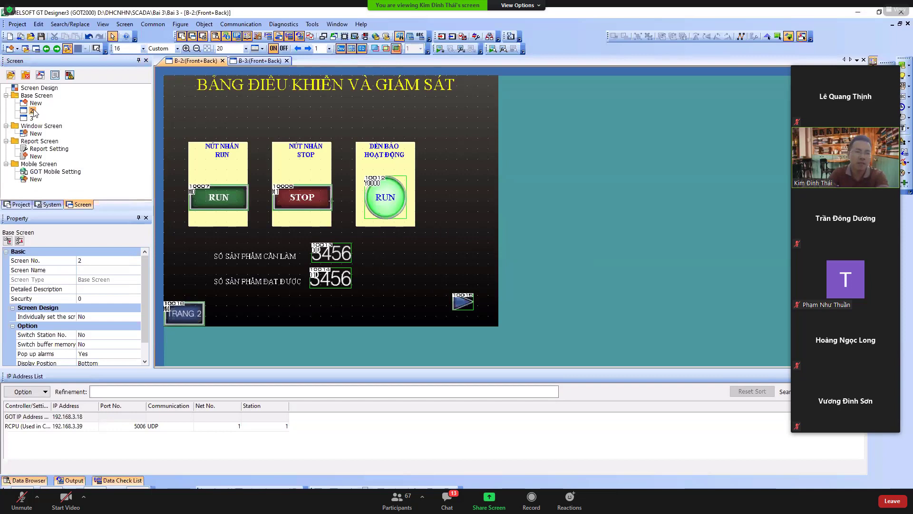
Renumber the base screen with the RUN and STOP controls as 1
left_click(33, 111)
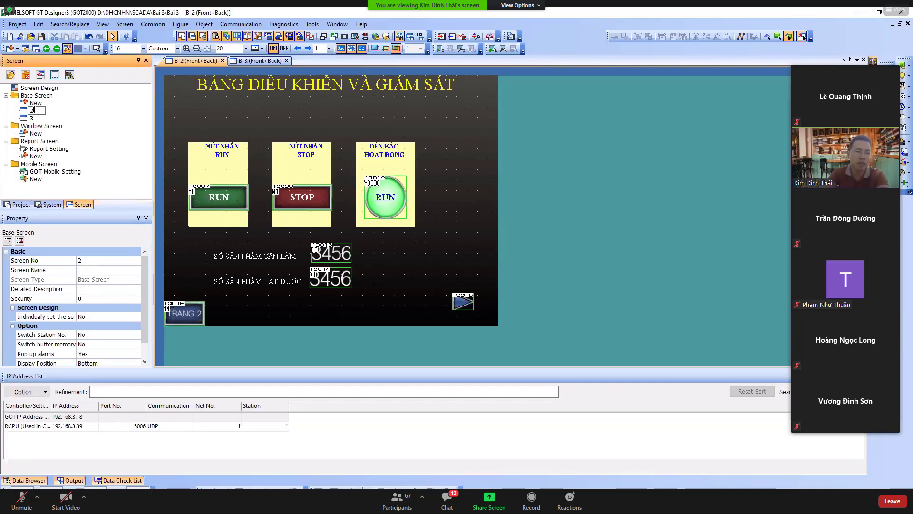
key("BackSpace")
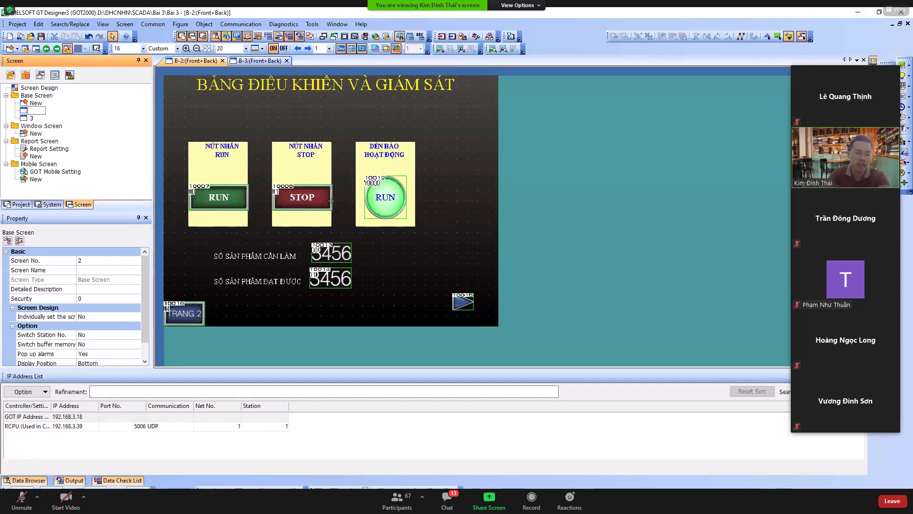
type("1")
left_click(36, 119)
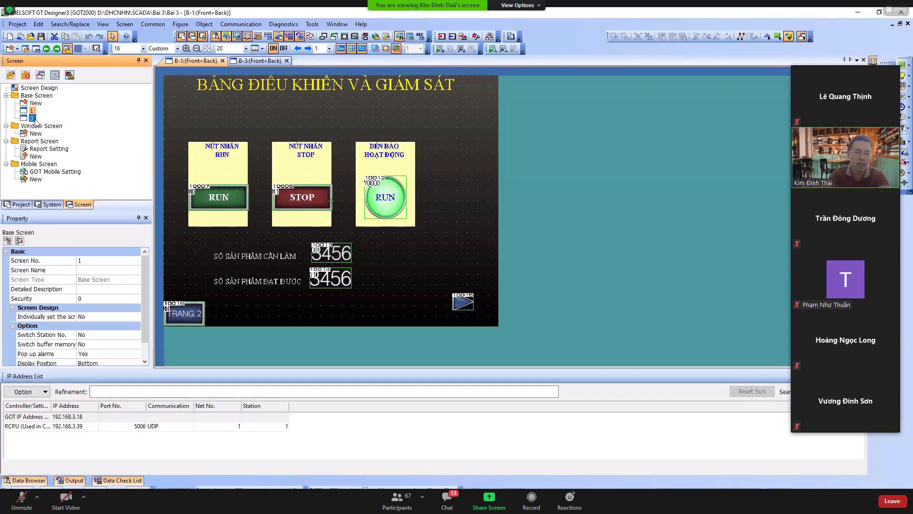
Renumber the TRANG ALARM base screen as 2
left_click(35, 119)
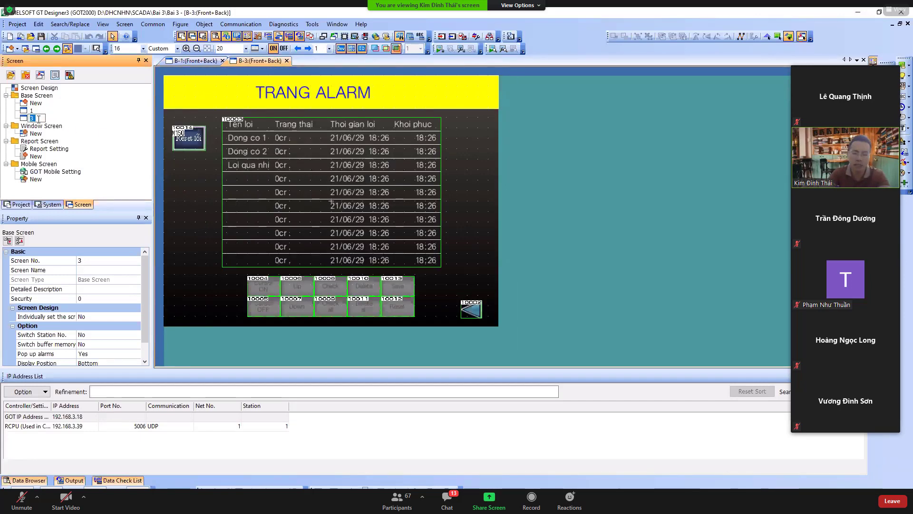
type("2")
key("Return")
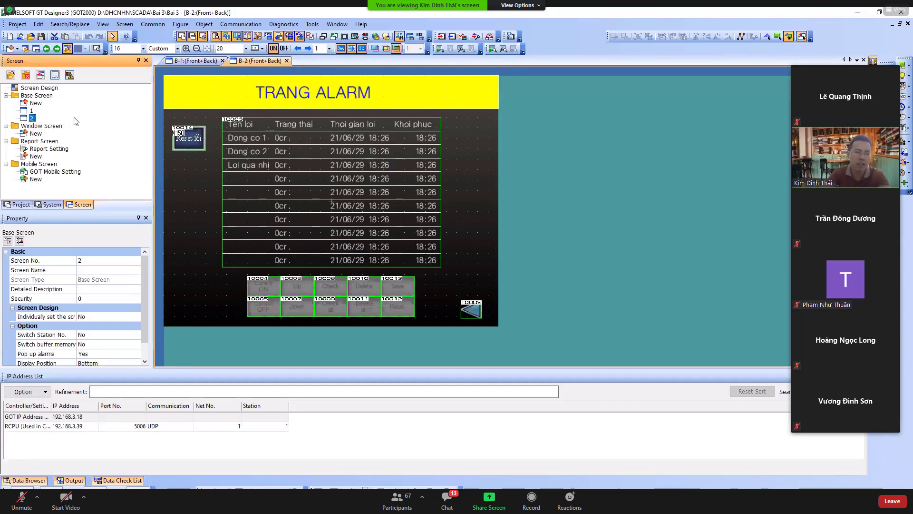
Start a new base screen to bring up its screen properties
left_click(36, 103)
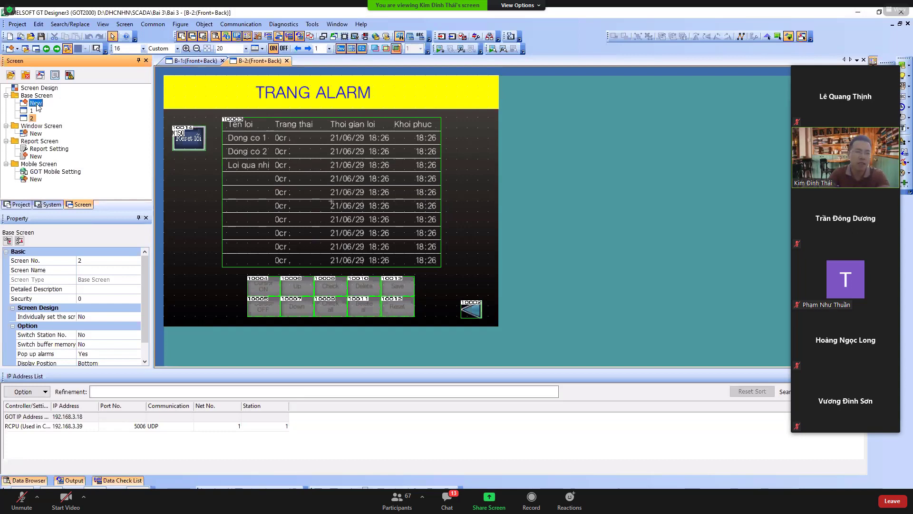
left_click(30, 111)
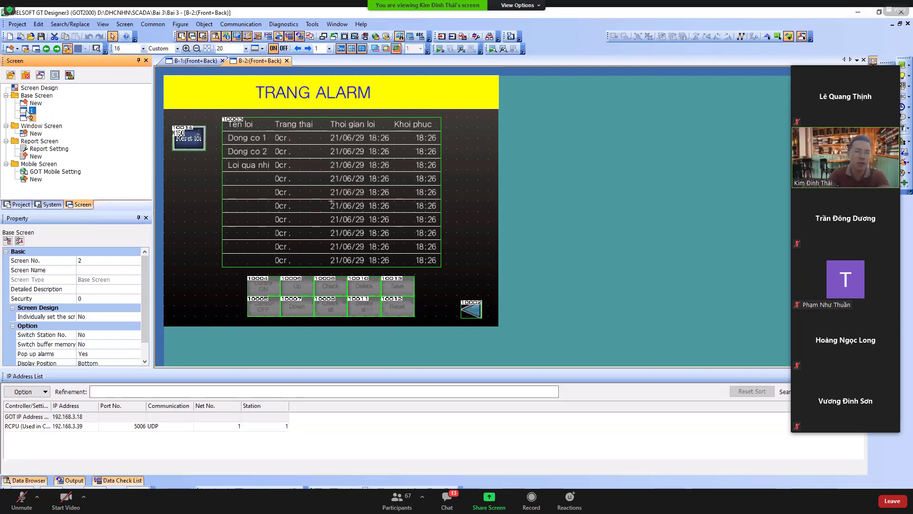
left_click(35, 104)
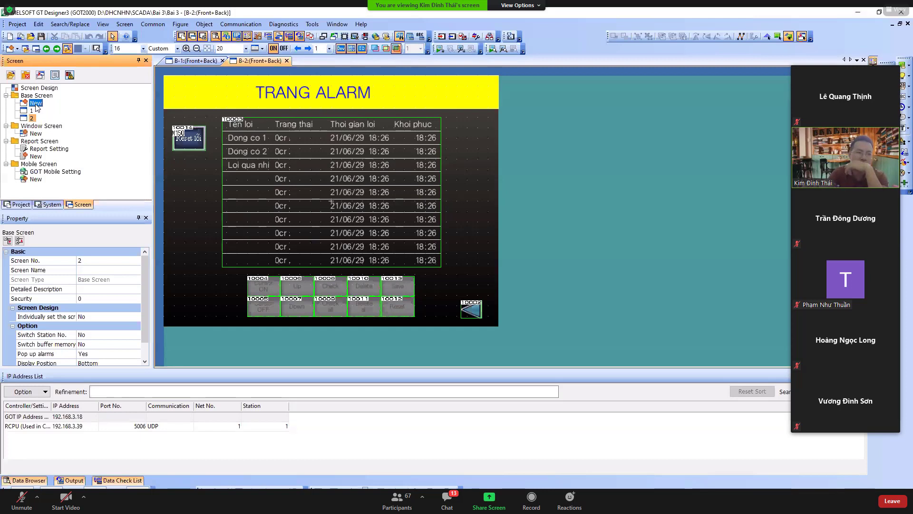
double_click(36, 103)
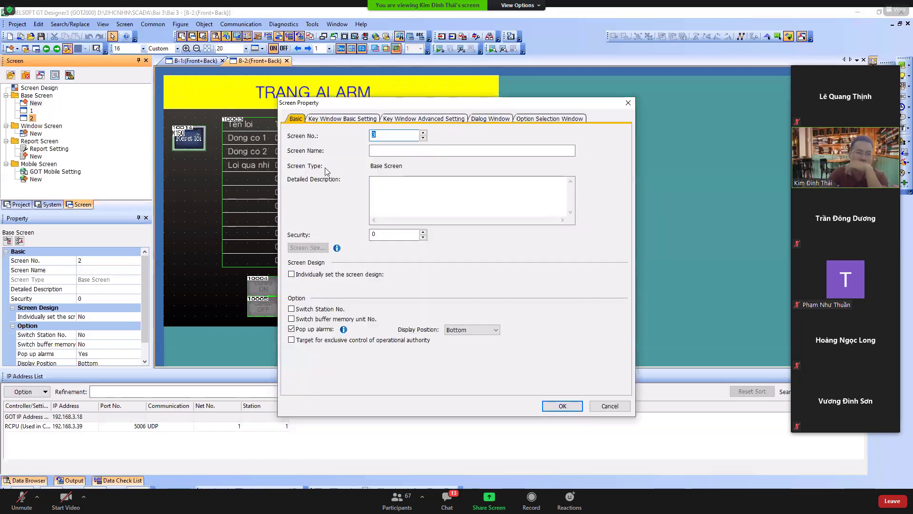
left_click(385, 150)
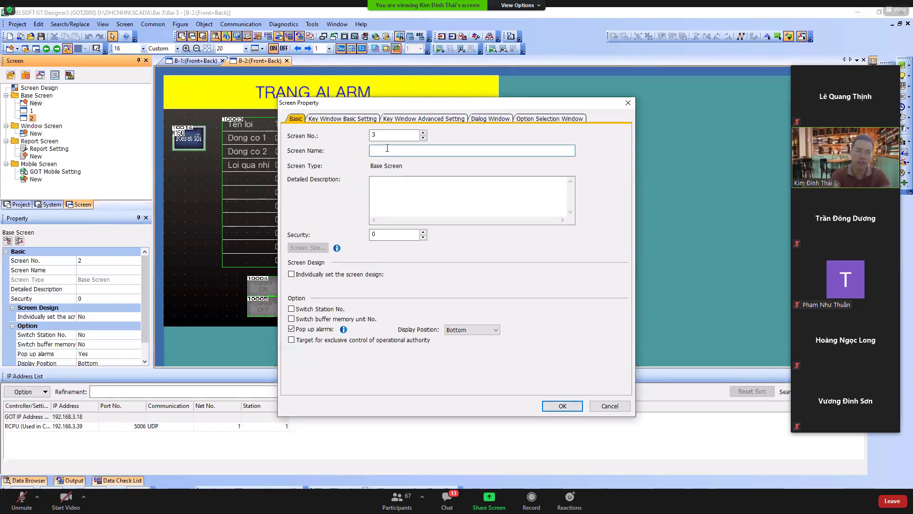
type("BA")
key("BackSpace")
key("BackSpace")
type("IN")
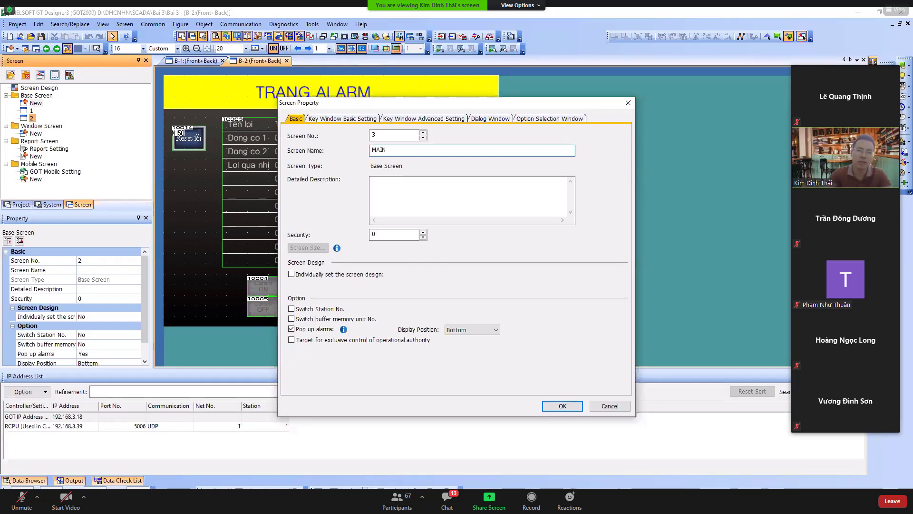
left_click(388, 137)
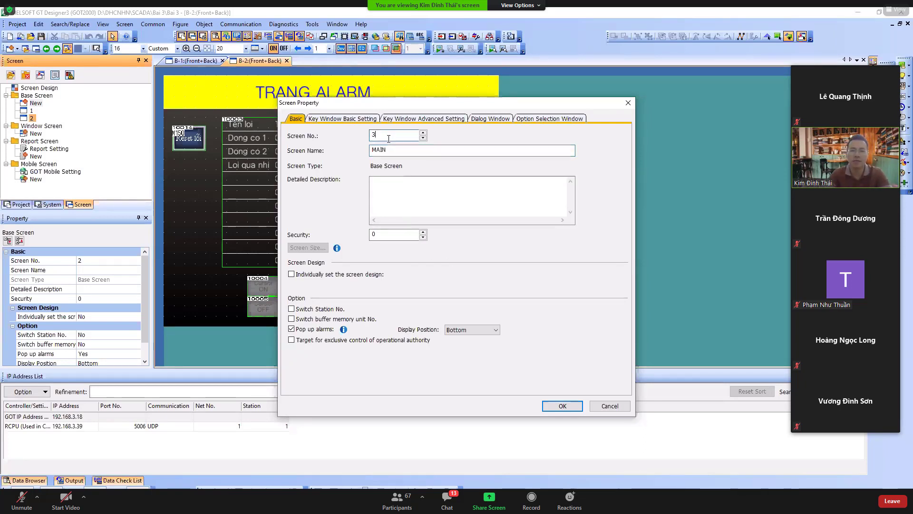
double_click(398, 154)
key("BackSpace")
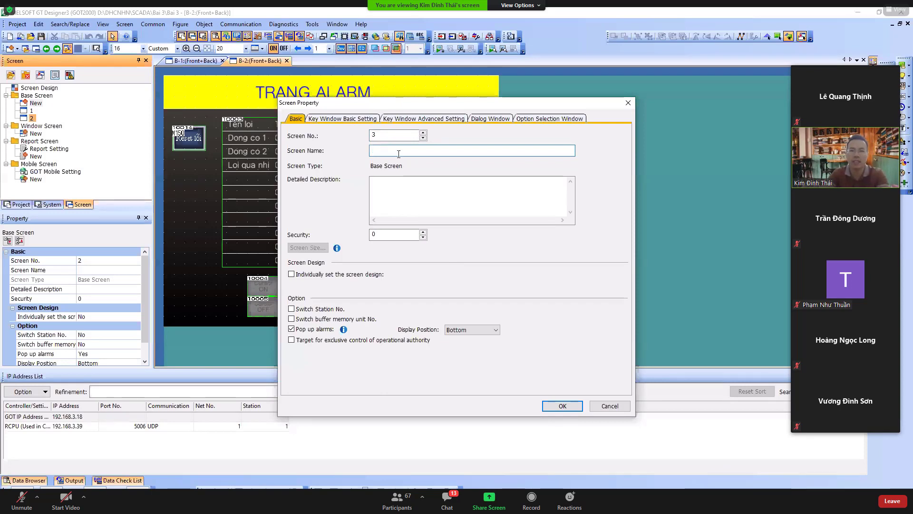
Create the new base screen as number 3 with its name left blank
left_click(561, 406)
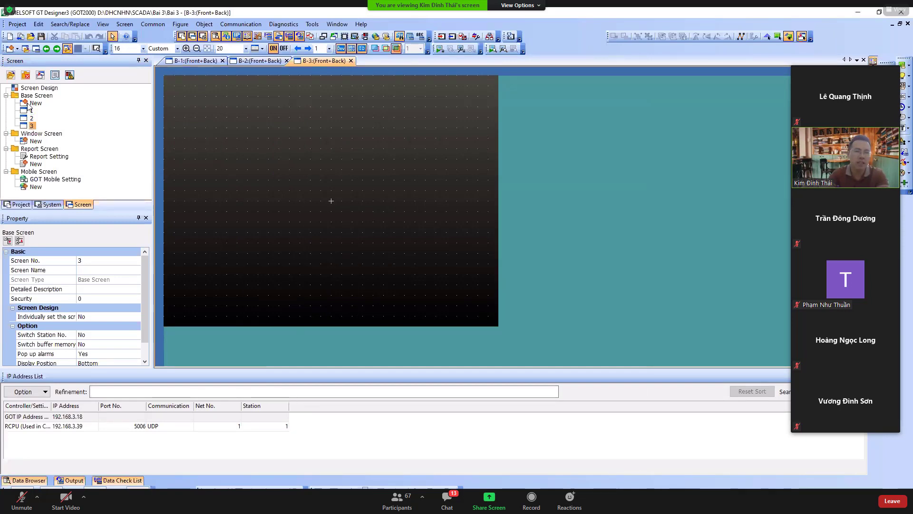
left_click(32, 125)
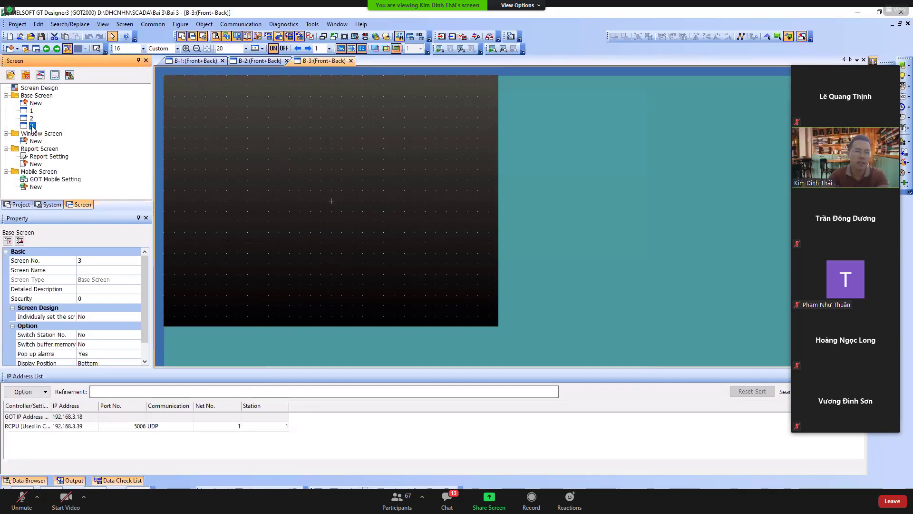
left_click(174, 176)
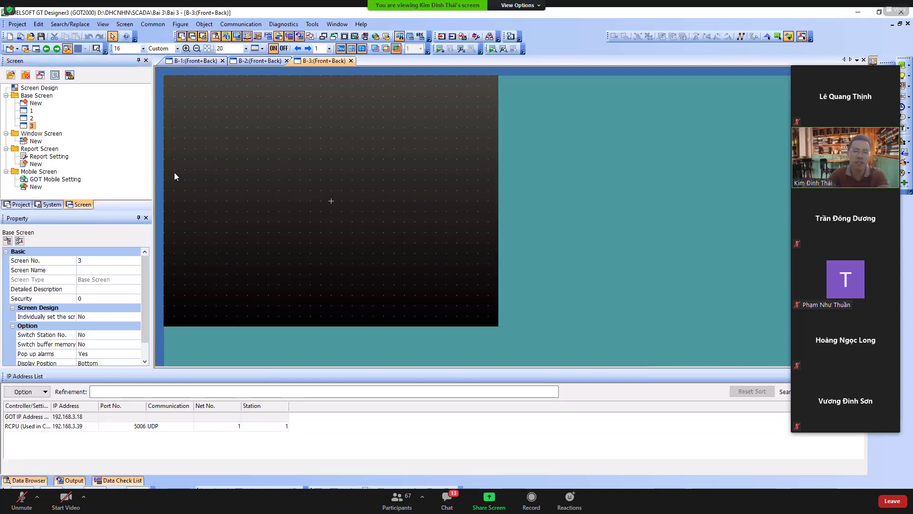
left_click(30, 113)
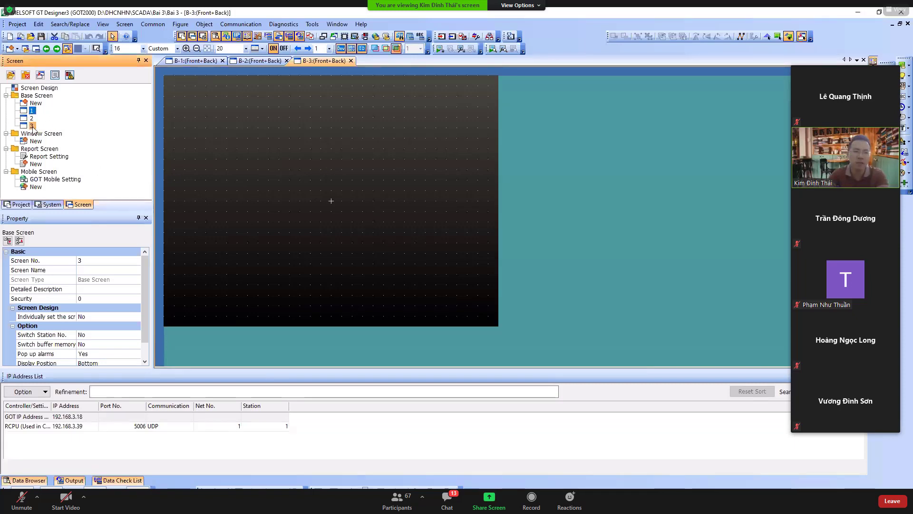
left_click(33, 126)
left_click(293, 181)
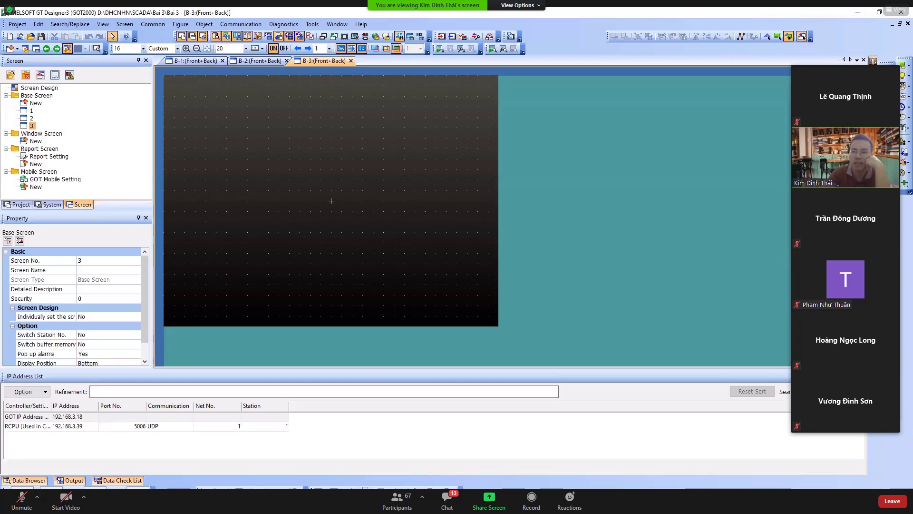
Place a text object in the upper part of base screen 3 reading "BẢNG ĐIỀU KHIỂN VÀ GIÁM SÁT"
left_click(288, 149)
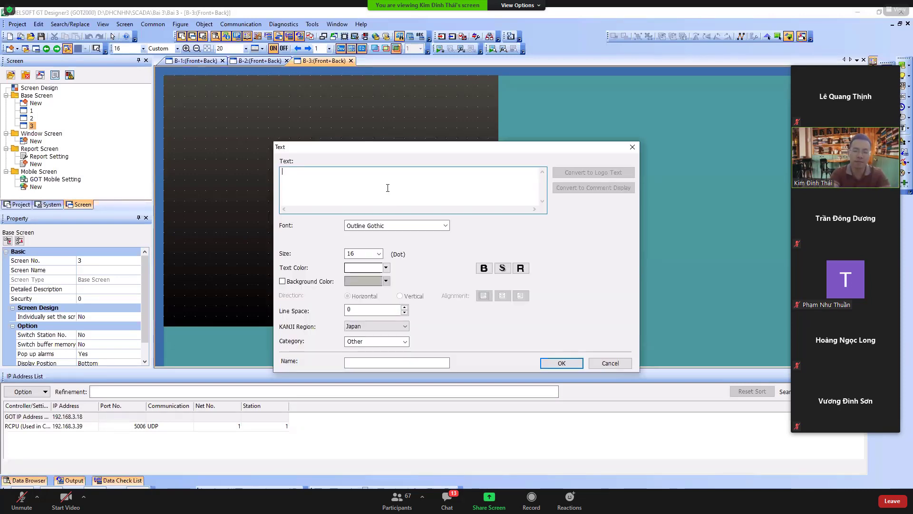
type("bang")
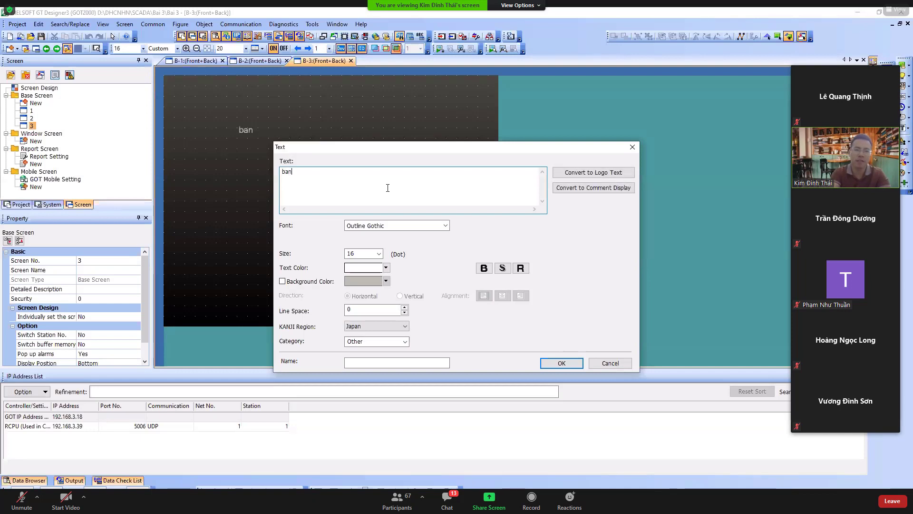
key("BackSpace")
key("BackSpace")
key("BackSpace")
type("BẢNG")
type(" DIỀU KHIỂN V")
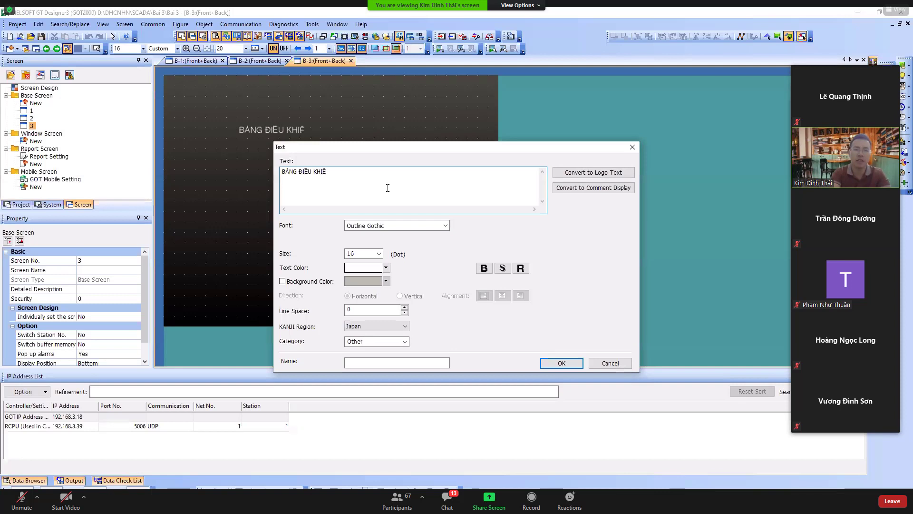
type("À GIÁM S")
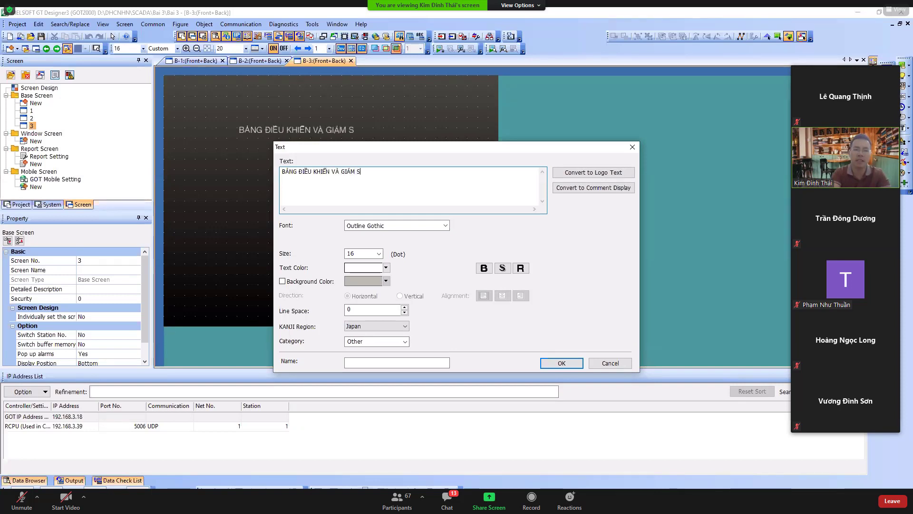
type("ATs")
Set the font of the title text to Times New Roman
left_click(398, 226)
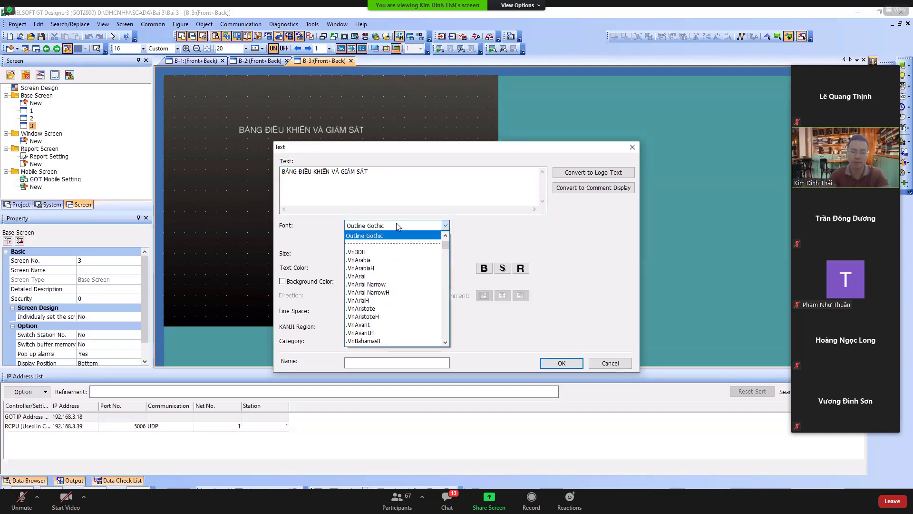
key("t")
key("t")
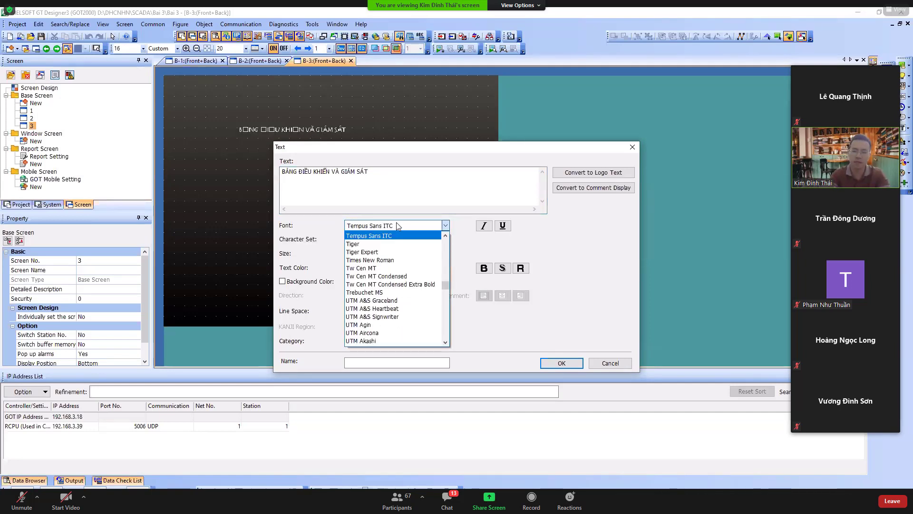
key("t")
key("t")
key("t")
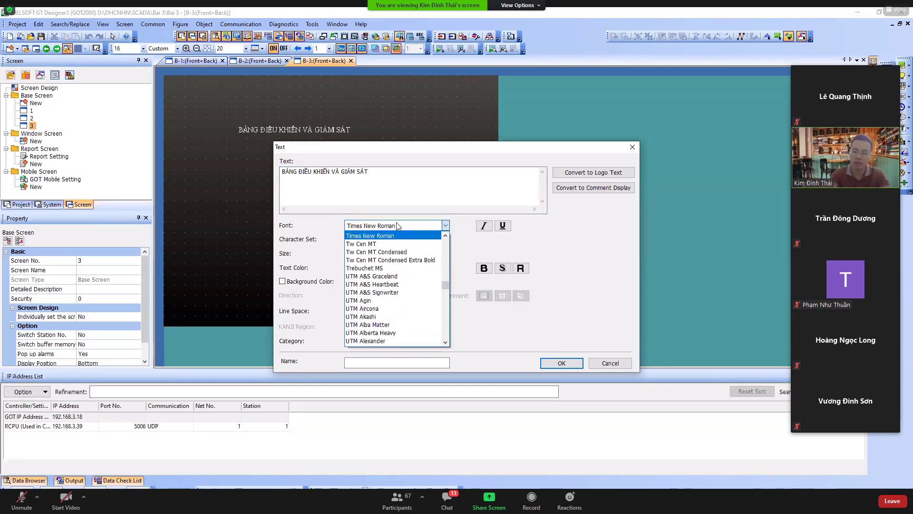
key("Return")
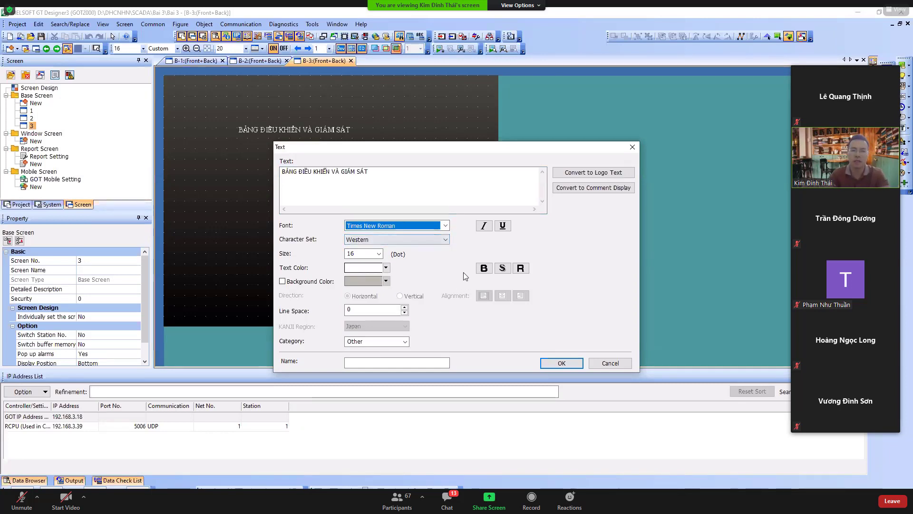
Make the title text bold and set its size to 28 dots
left_click(480, 269)
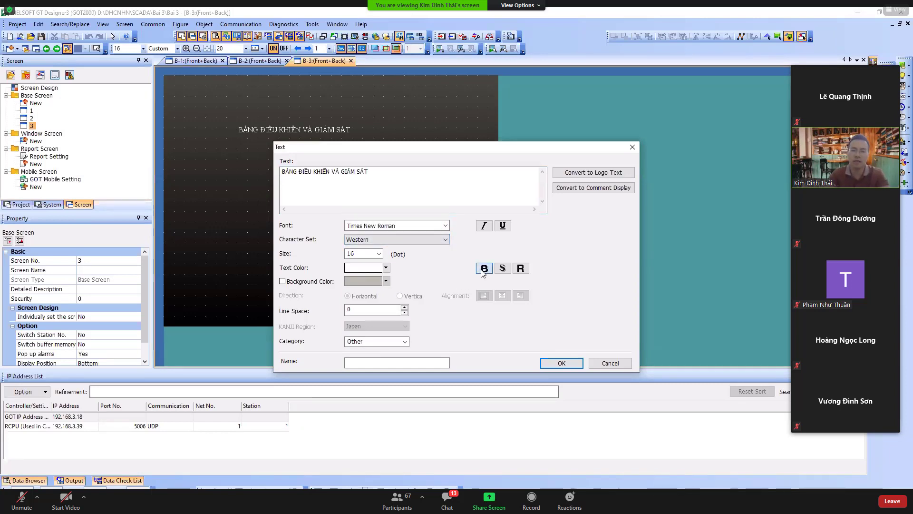
left_click(379, 254)
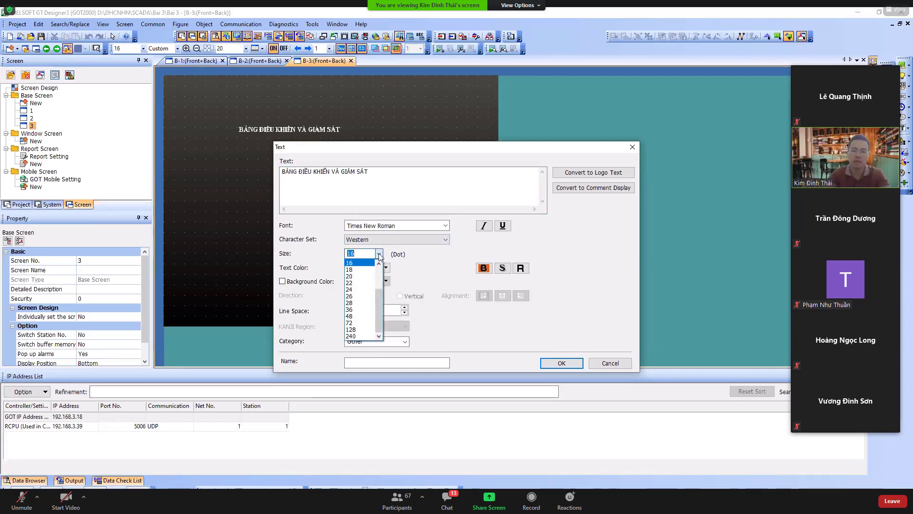
left_click(362, 303)
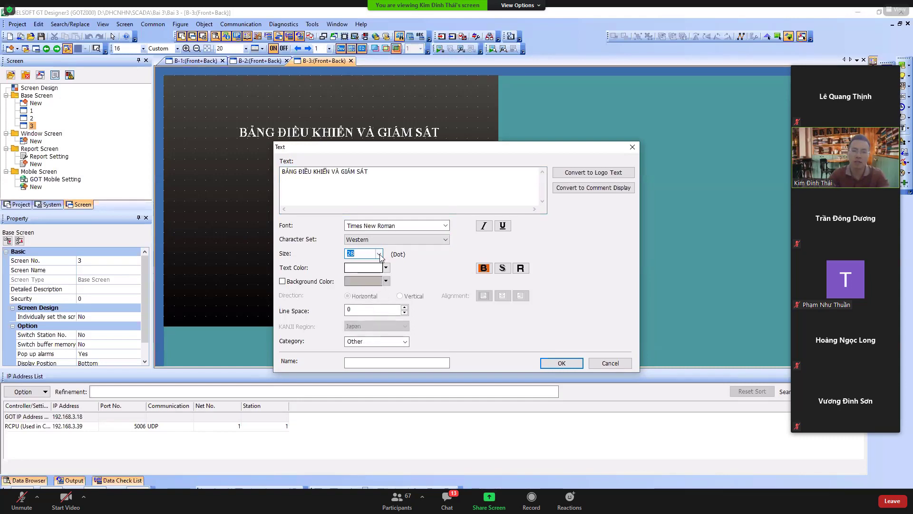
left_click(379, 253)
left_click(369, 309)
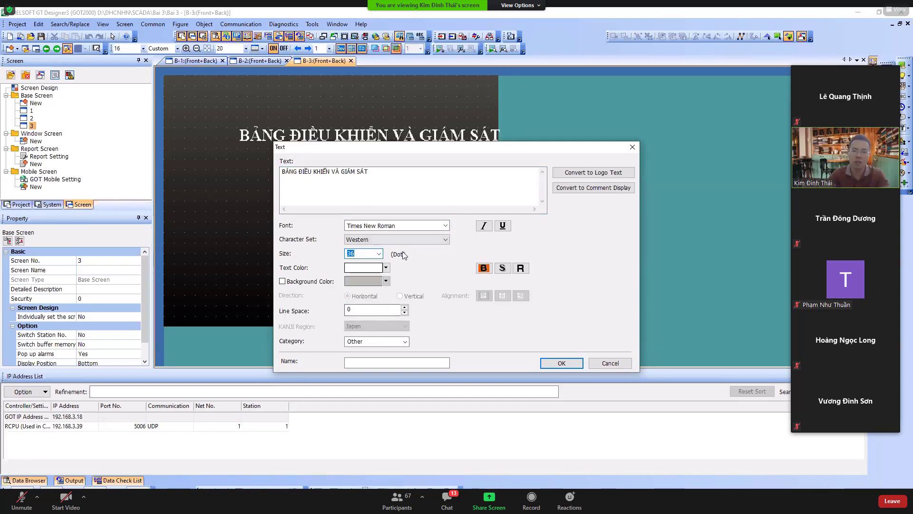
left_click(379, 253)
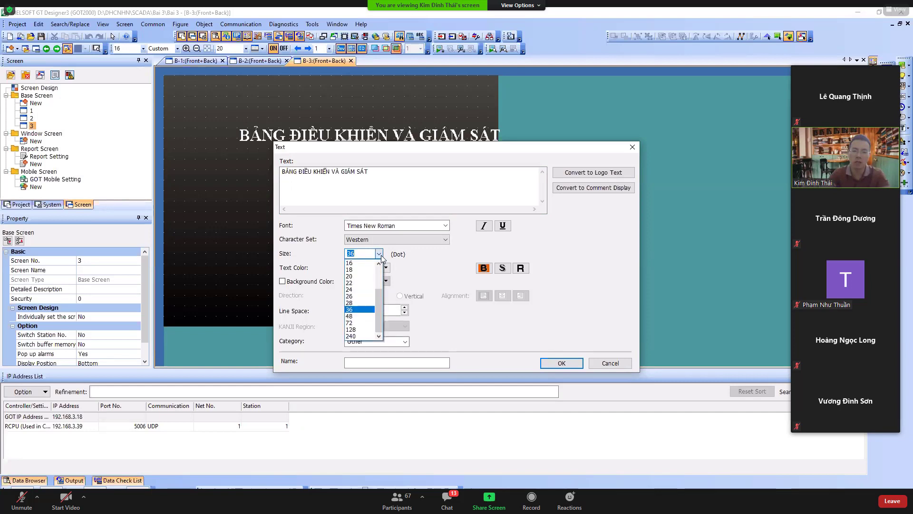
left_click(370, 304)
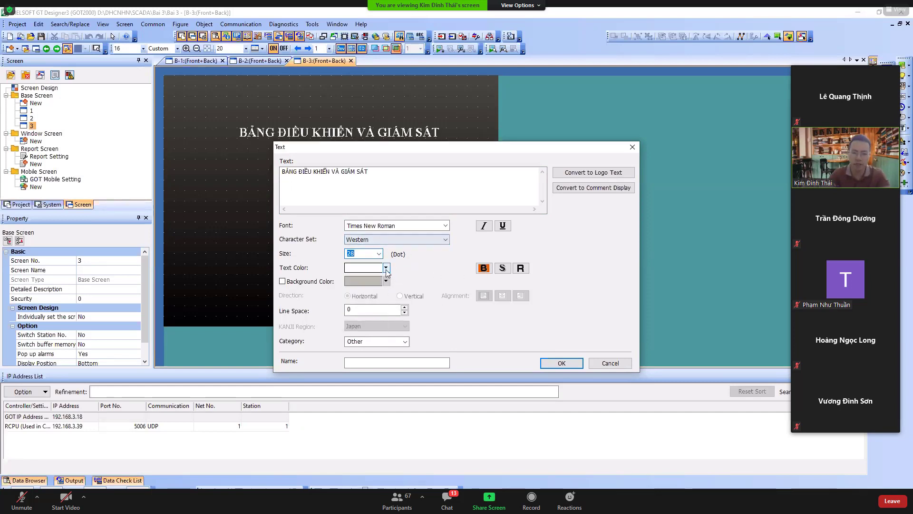
Colour the title text yellow, keep the Western character set, and accept the text settings
left_click(386, 267)
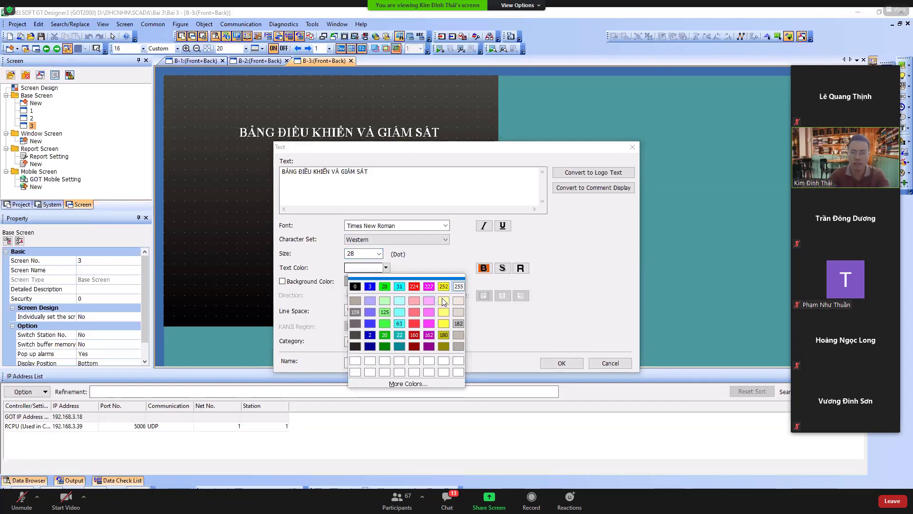
left_click(443, 323)
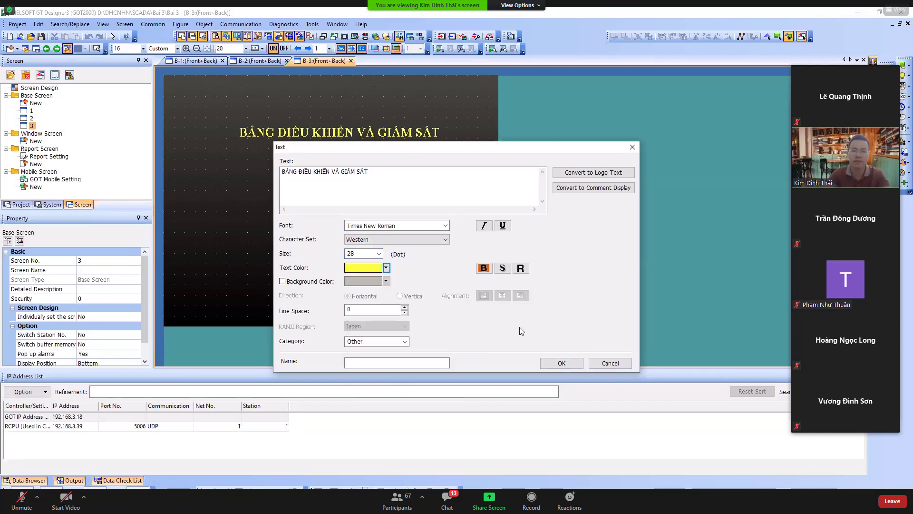
left_click(385, 239)
left_click(385, 236)
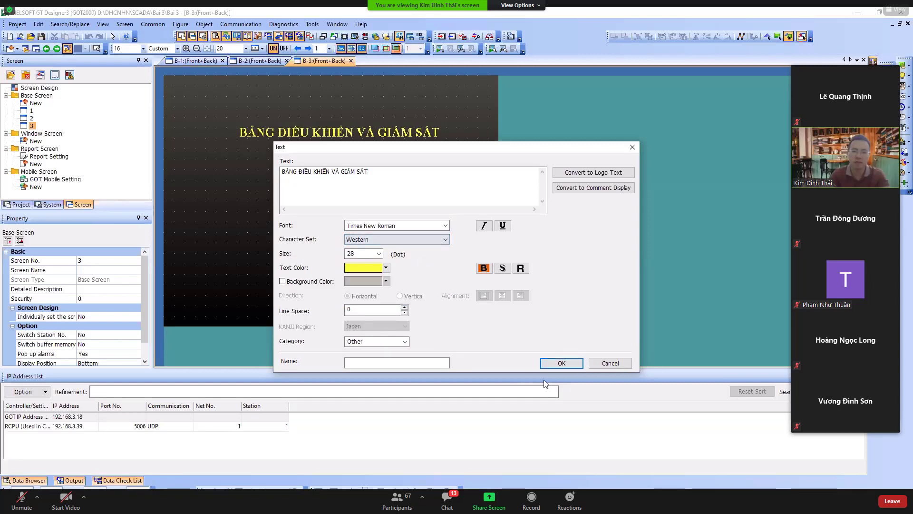
left_click(562, 363)
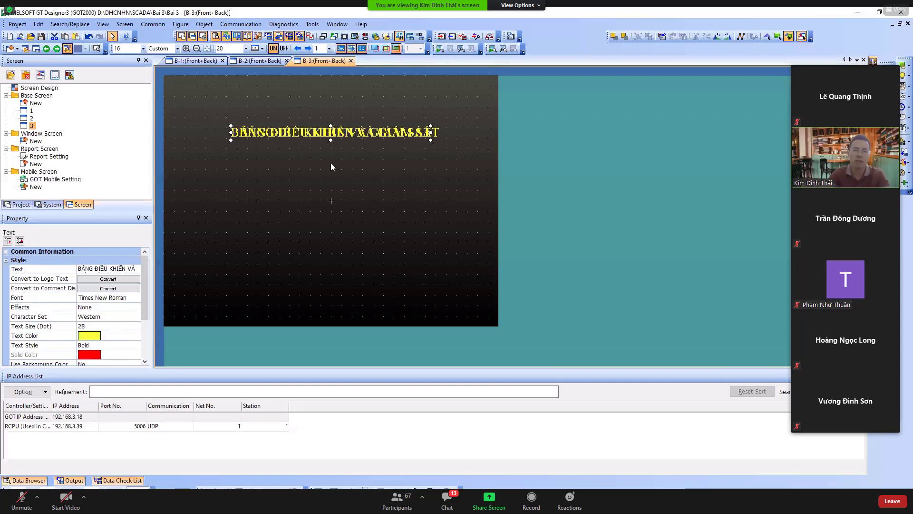
Try to shift the yellow title text sideways on base screen 3
left_click(337, 143)
left_click(342, 133)
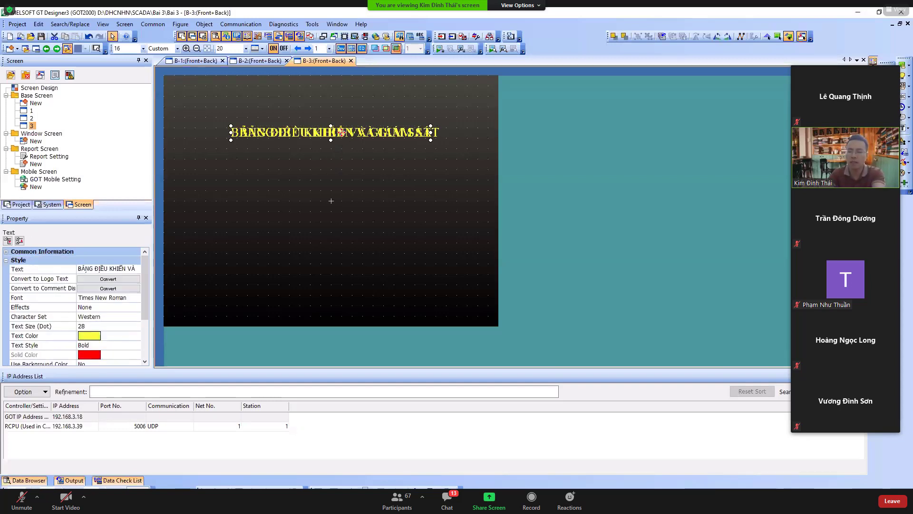
left_click_drag(342, 132, 342, 132)
left_click(329, 173)
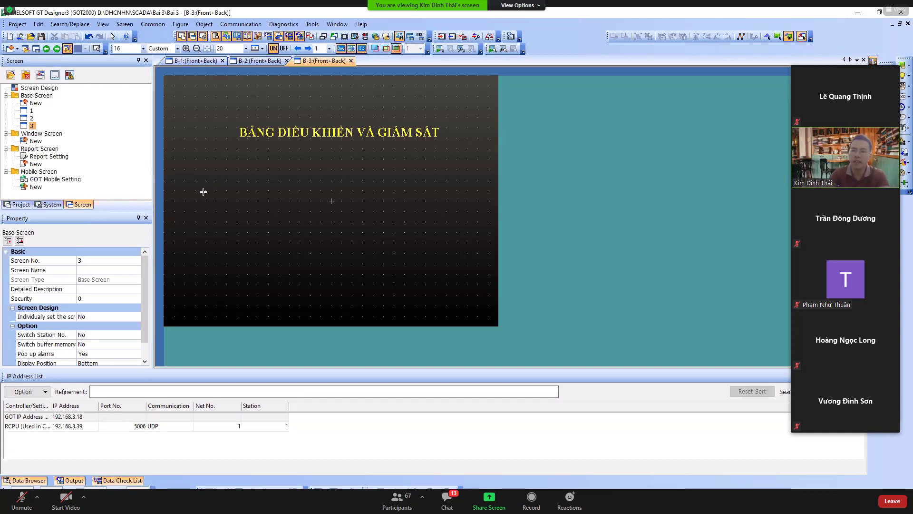
Place a text object below the title reading "Người thực hiên:" followed by the performer's full name
left_click(262, 186)
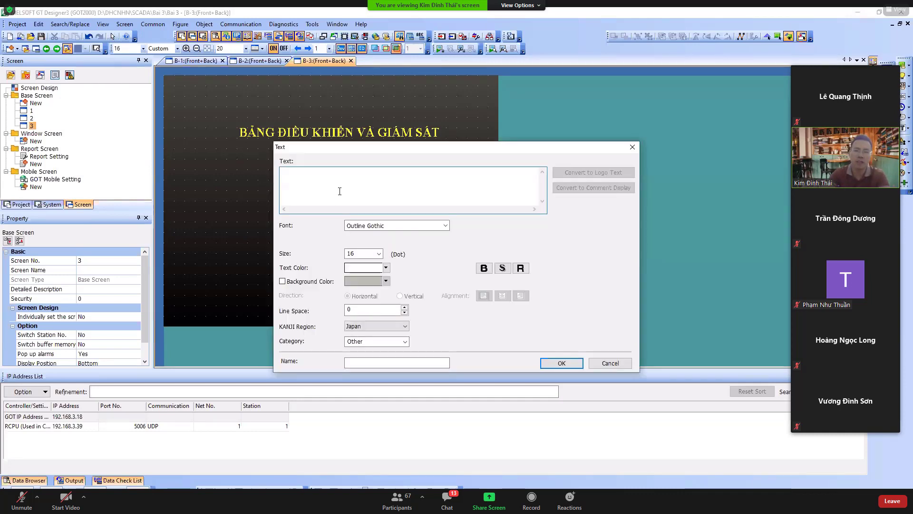
type("N")
key("BackSpace")
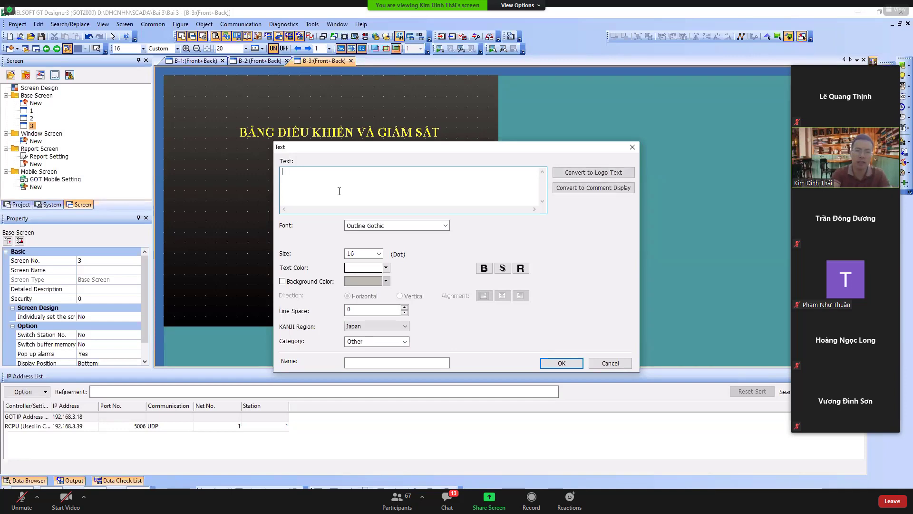
type("n")
key("BackSpace")
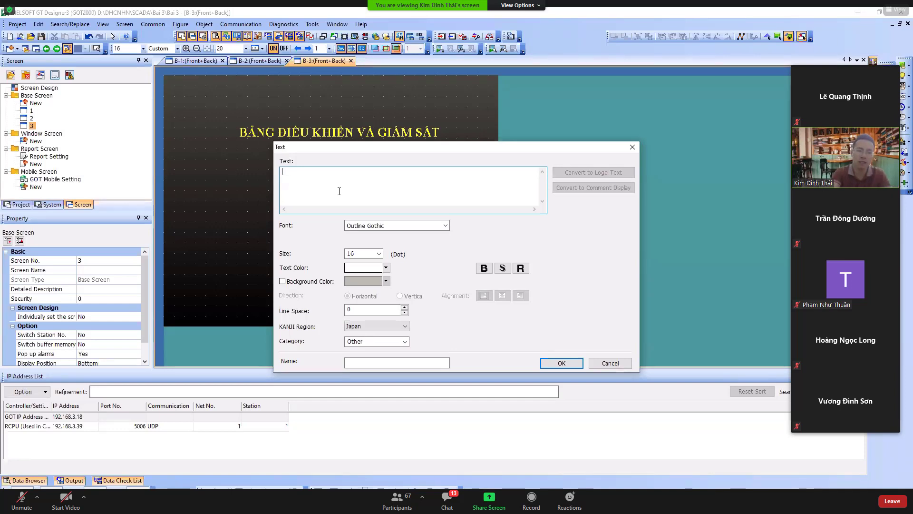
type("Người thưc")
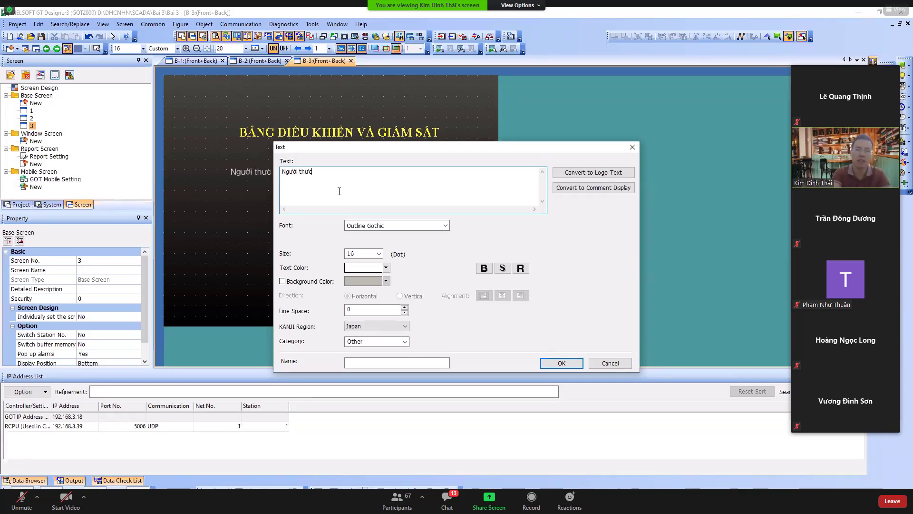
type(" hiện")
key("BackSpace")
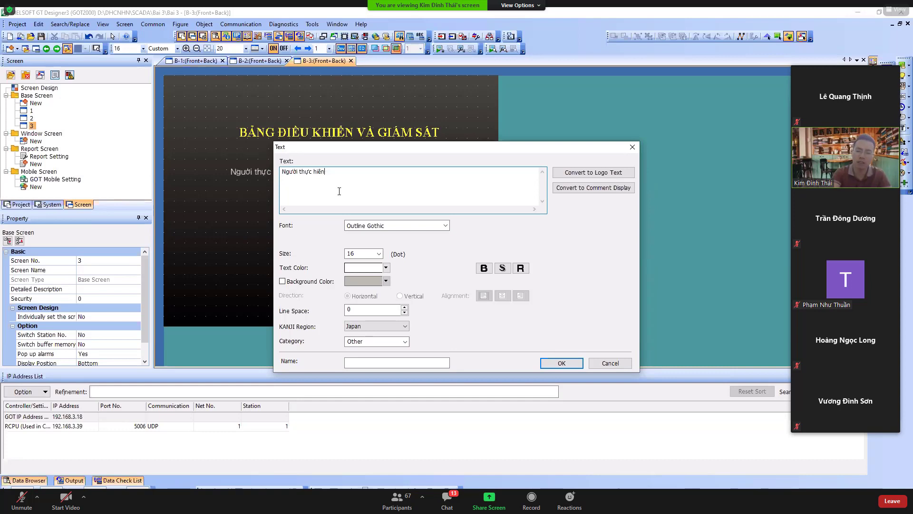
type(": Nguyễn Văn ")
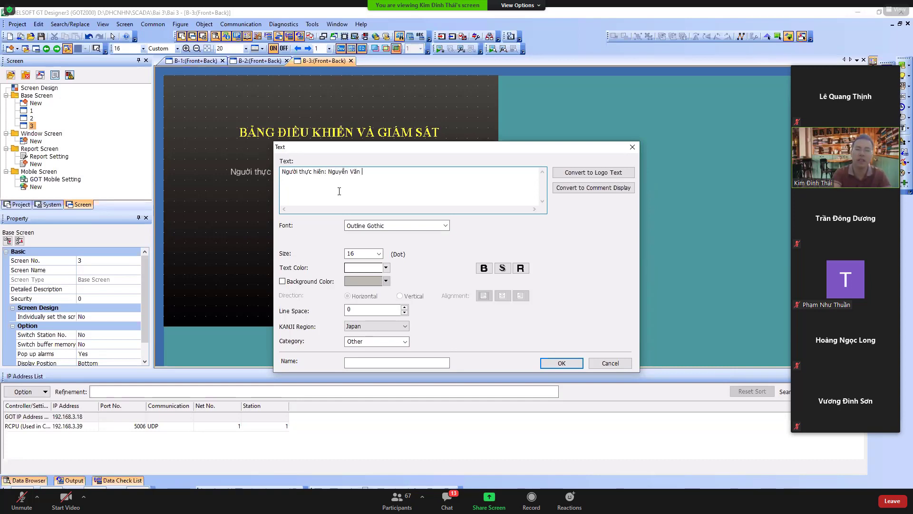
type("A")
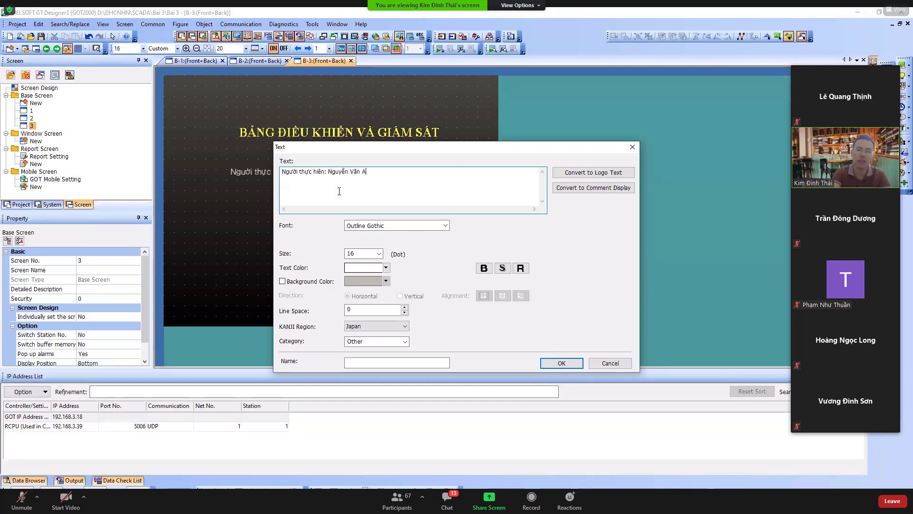
left_click(562, 363)
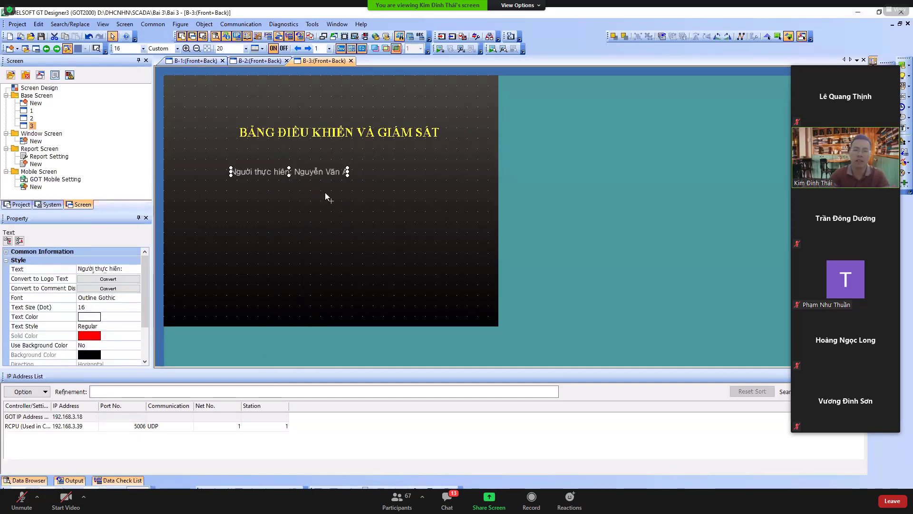
Set the performer line's font to Times New Roman and its size to 20 dots
double_click(298, 175)
left_click(400, 226)
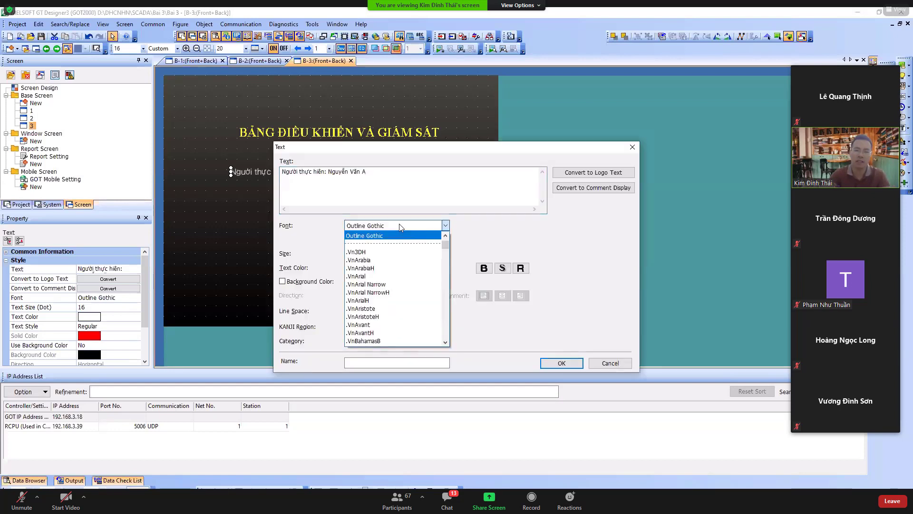
key("t")
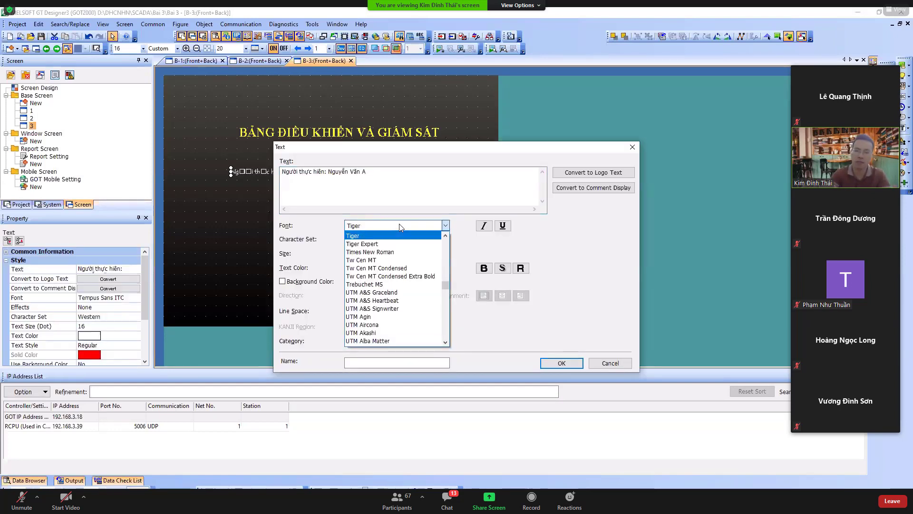
key("Down")
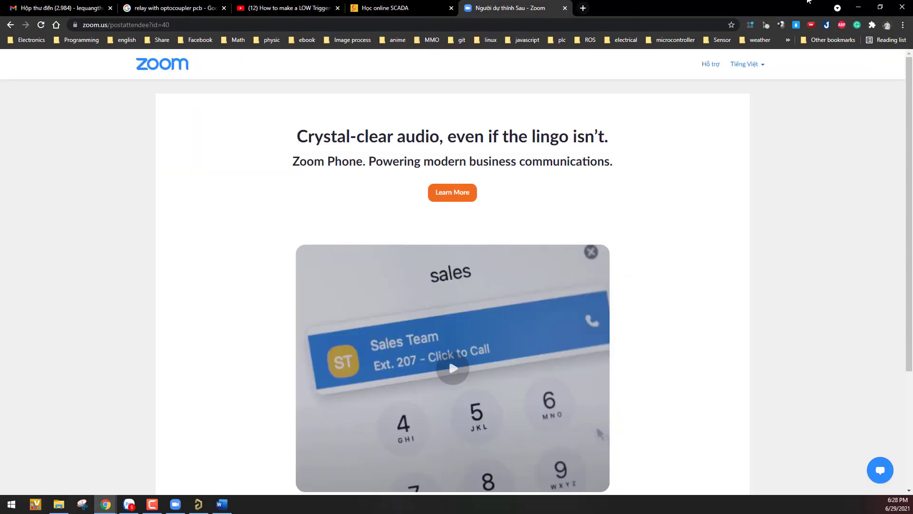
left_click(880, 8)
left_click(813, 135)
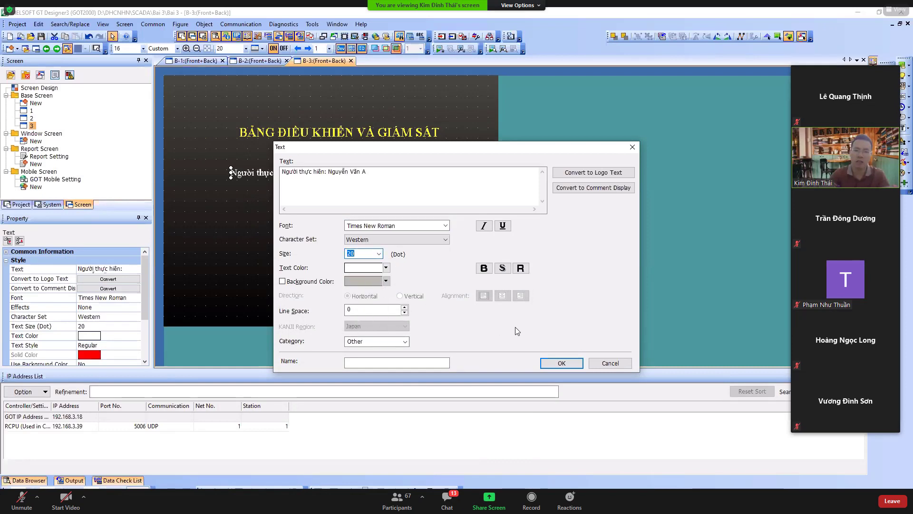
left_click(554, 365)
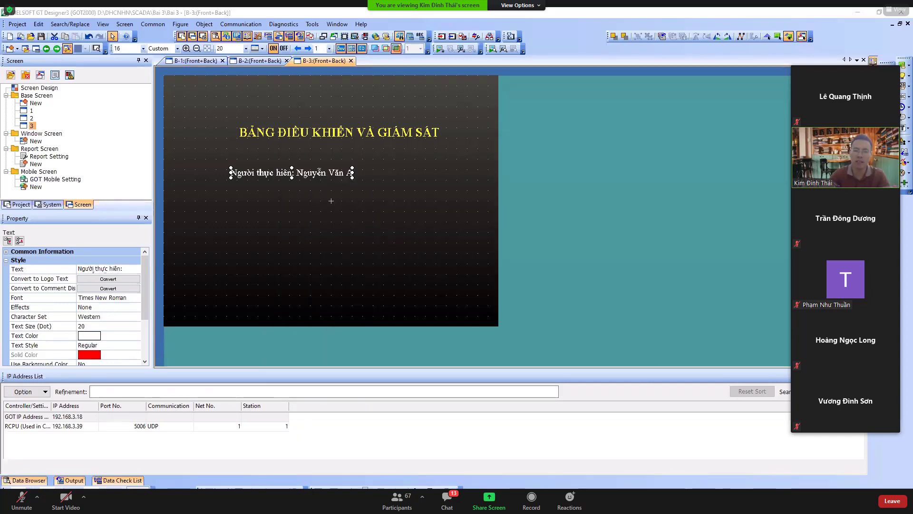
Move the performer line slightly right so its start aligns with the start of the title above
left_click(279, 258)
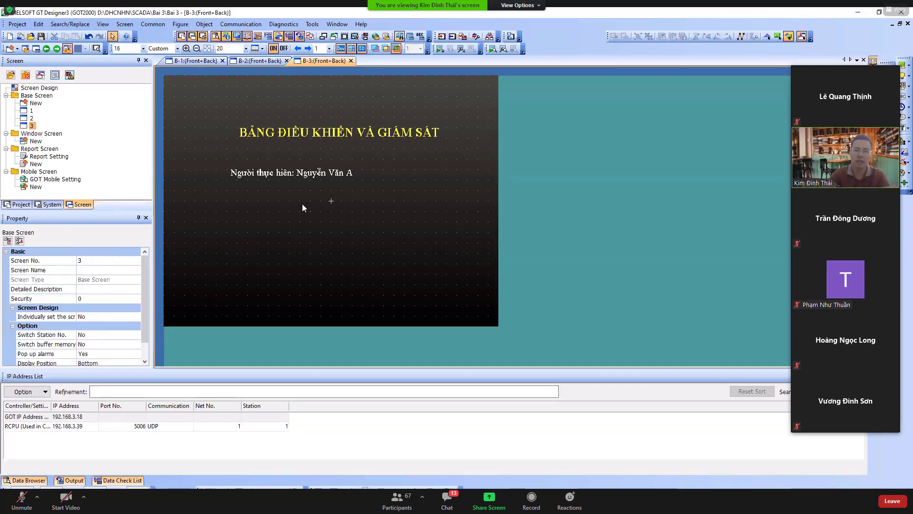
left_click(306, 178)
left_click_drag(306, 178, 322, 175)
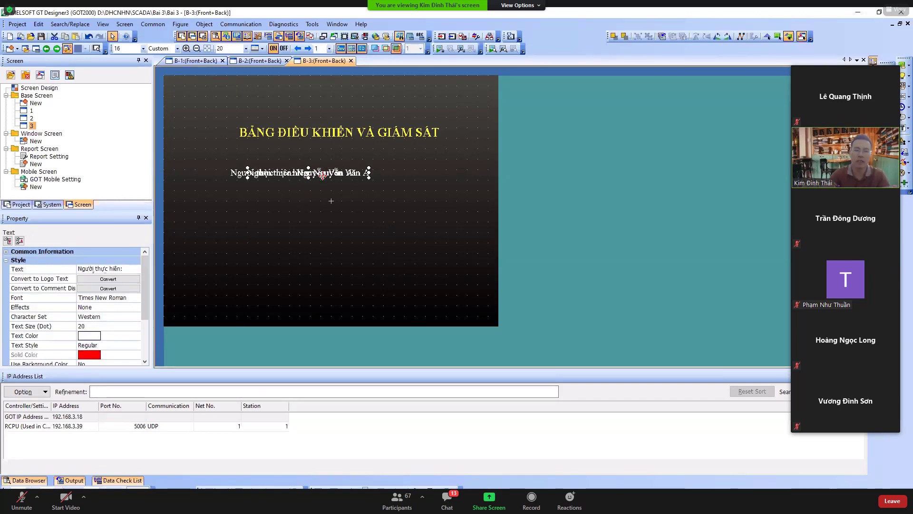
key("Escape")
left_click(276, 174)
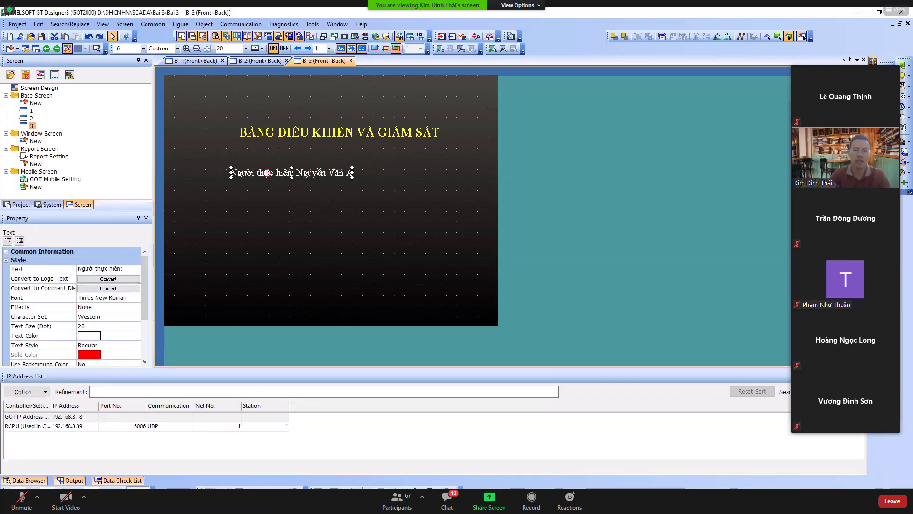
left_click_drag(277, 174, 289, 173)
key("Escape")
left_click(288, 173)
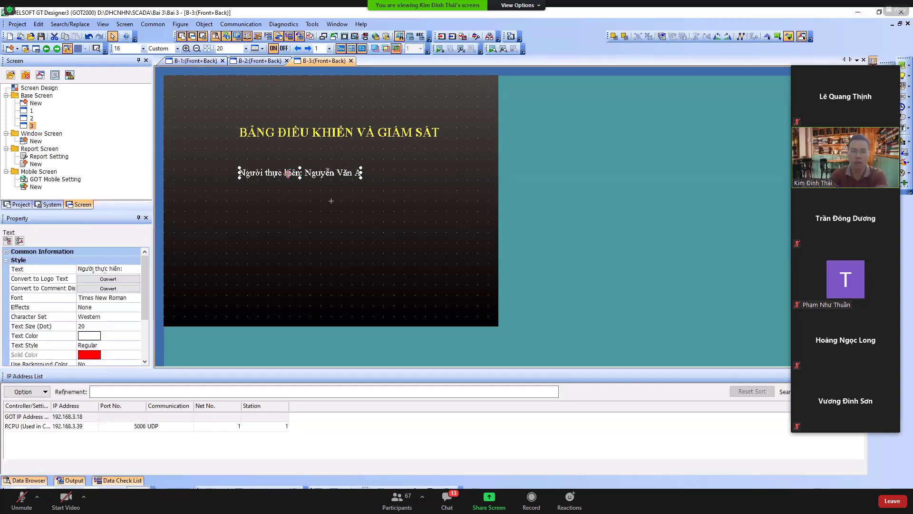
left_click(289, 206)
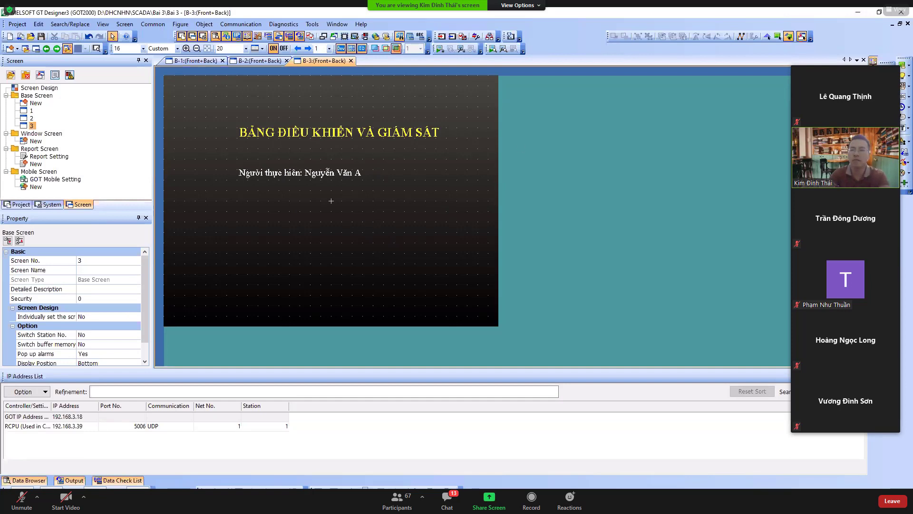
Place a text object below the performer line reading "Ngày thực hiện: 29/6/2021"
key("t")
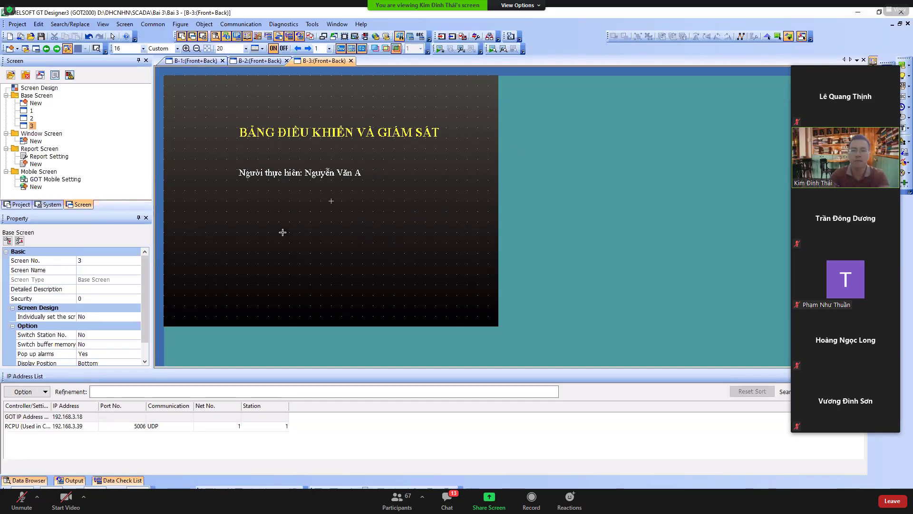
left_click(239, 193)
type("Ngyaf")
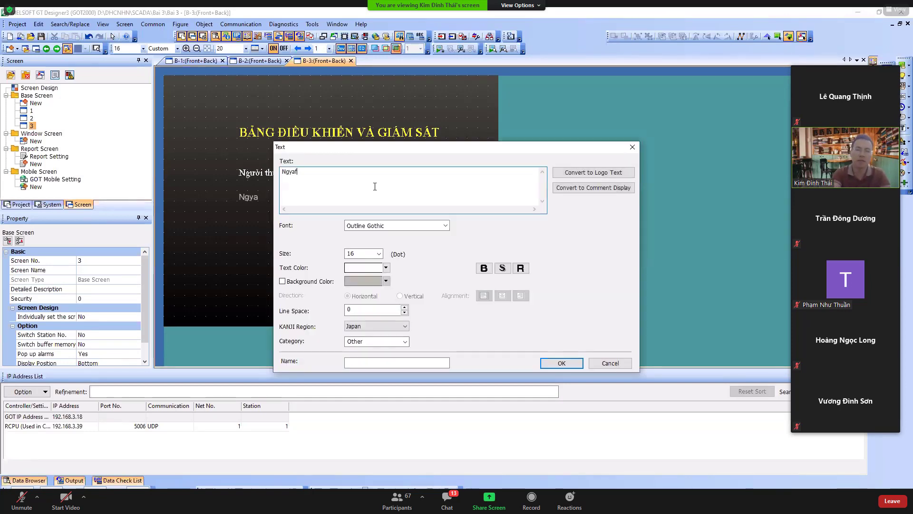
key("BackSpace")
key("BackSpace")
key("BackSpace")
type("afy")
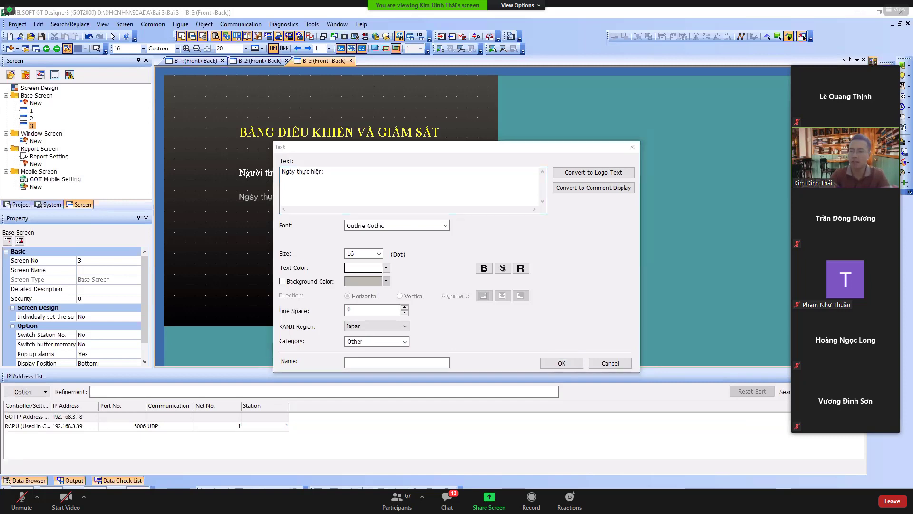
left_click(371, 182)
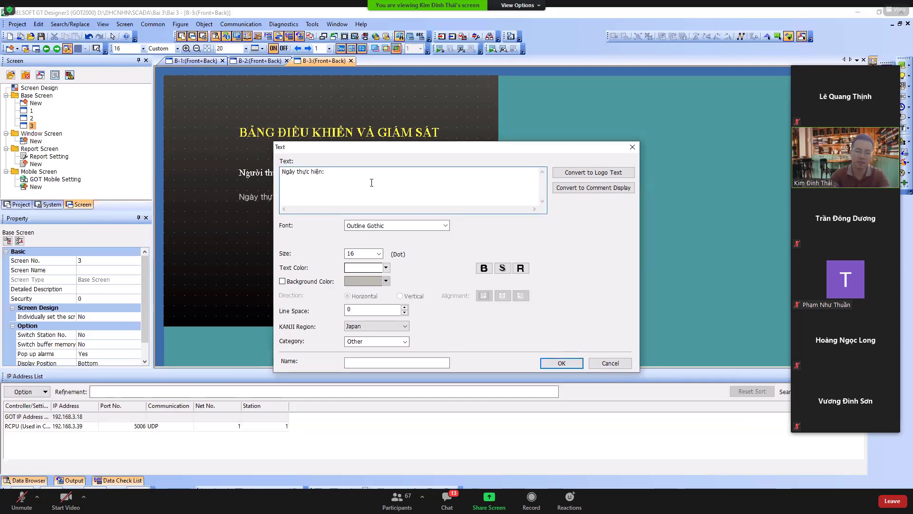
type("29/6")
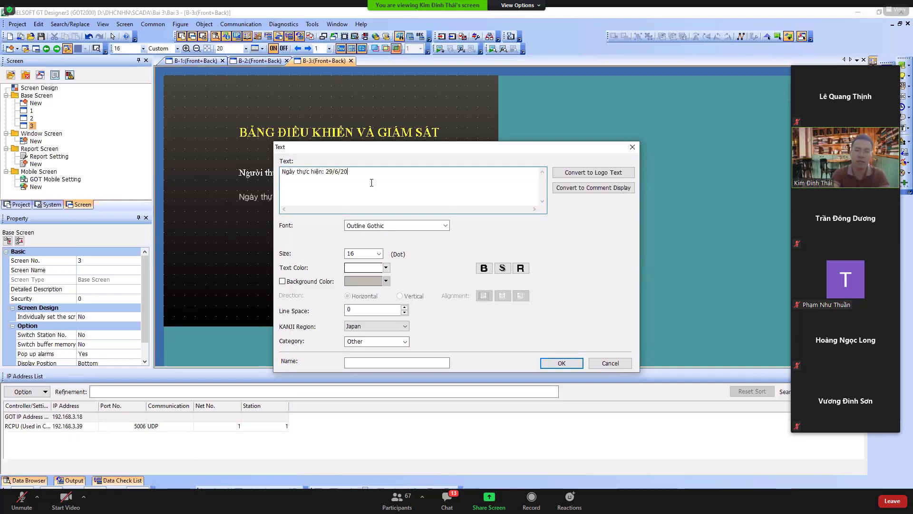
type("/2021")
Set the date line's font to Times New Roman
left_click(397, 224)
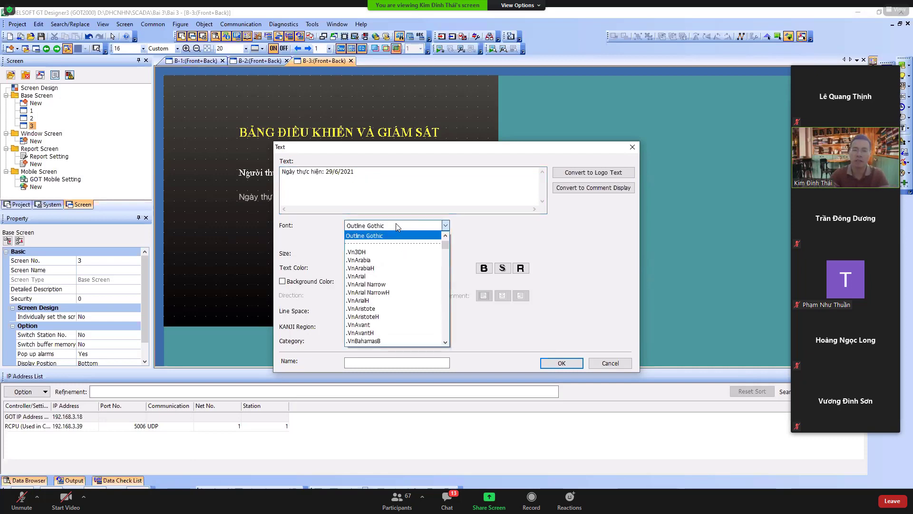
key("t")
key("t")
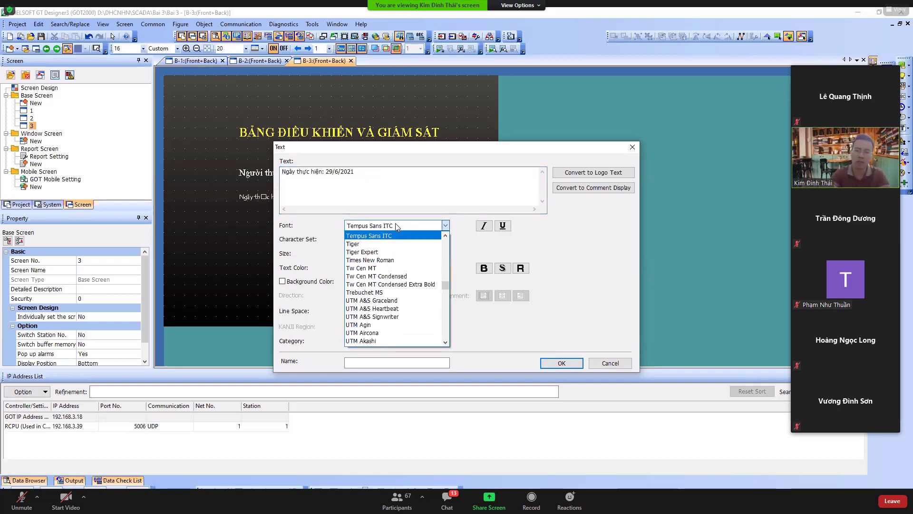
key("t")
key("t")
key("t")
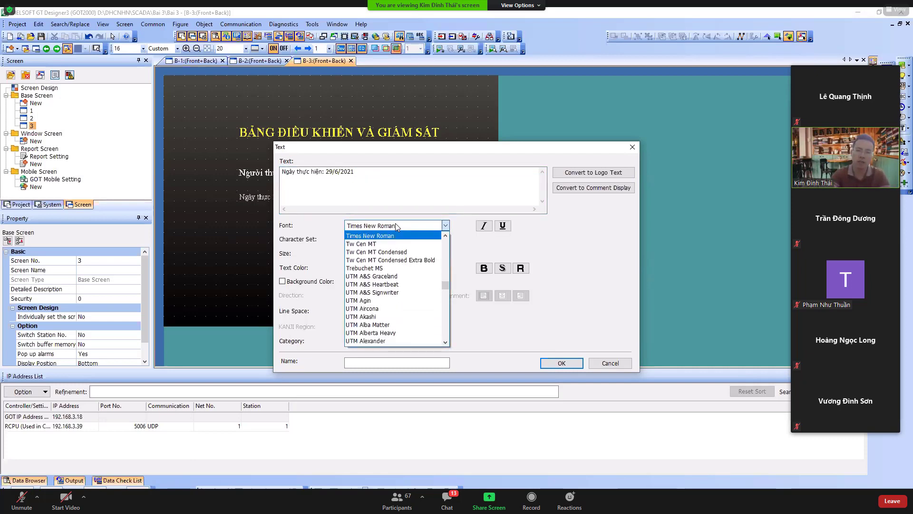
key("Up")
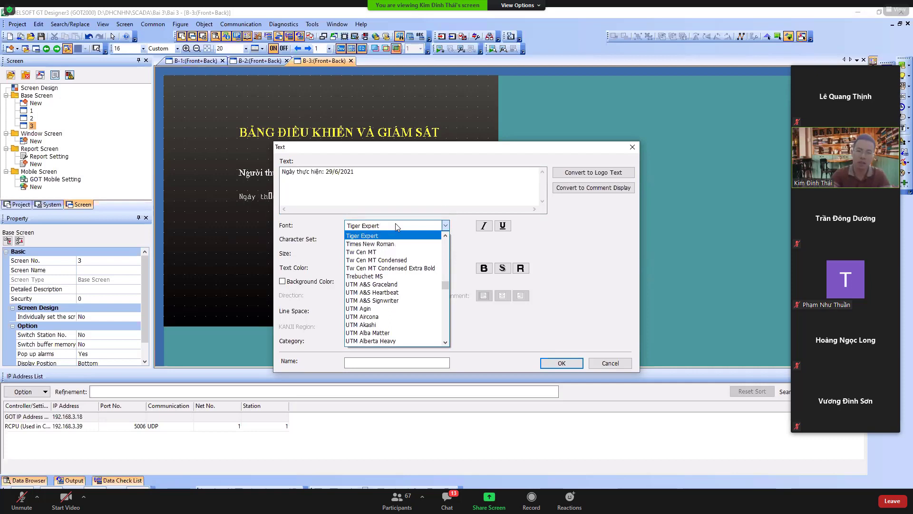
left_click(376, 244)
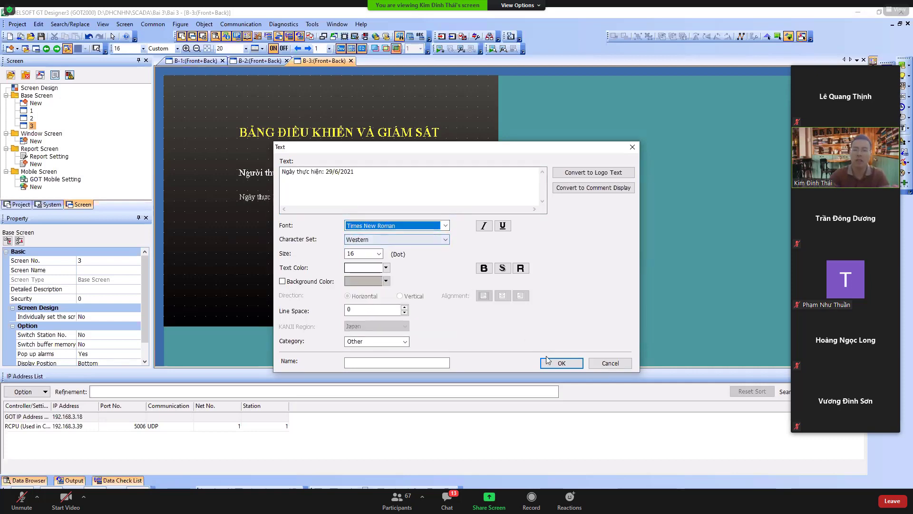
Set the date line's size to 20 dots and move it up close beneath the performer line
left_click(378, 254)
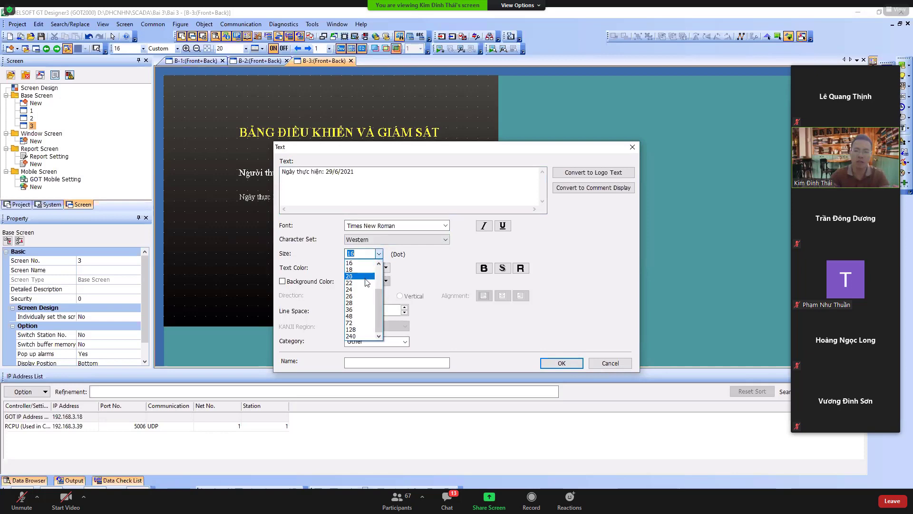
left_click(362, 269)
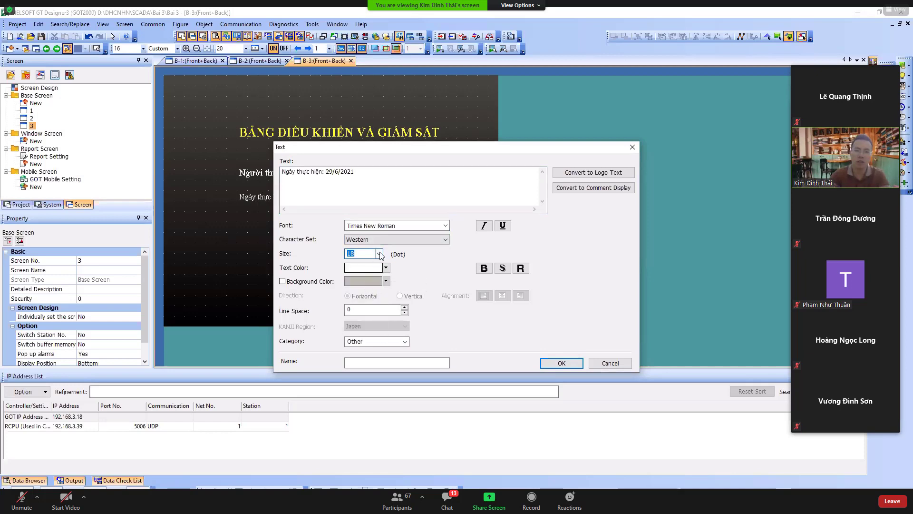
left_click(379, 253)
left_click(361, 278)
left_click(554, 363)
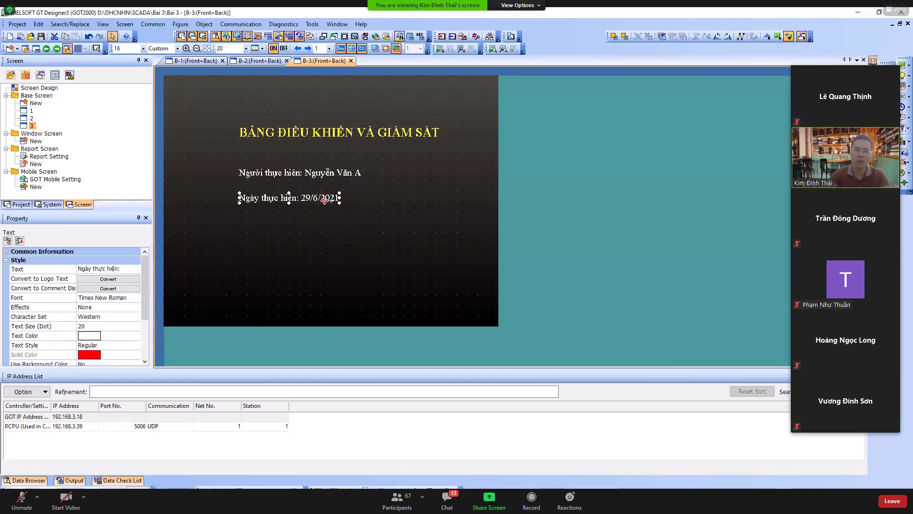
left_click_drag(324, 201, 325, 192)
left_click(336, 219)
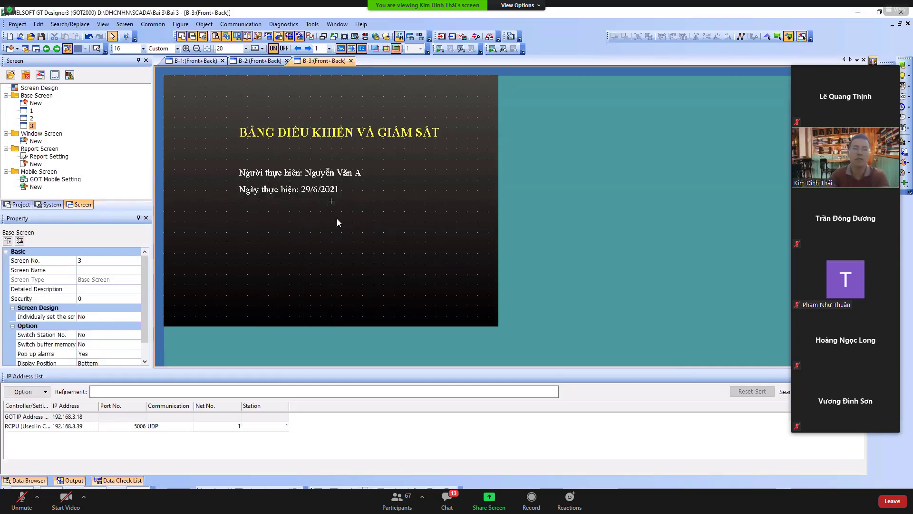
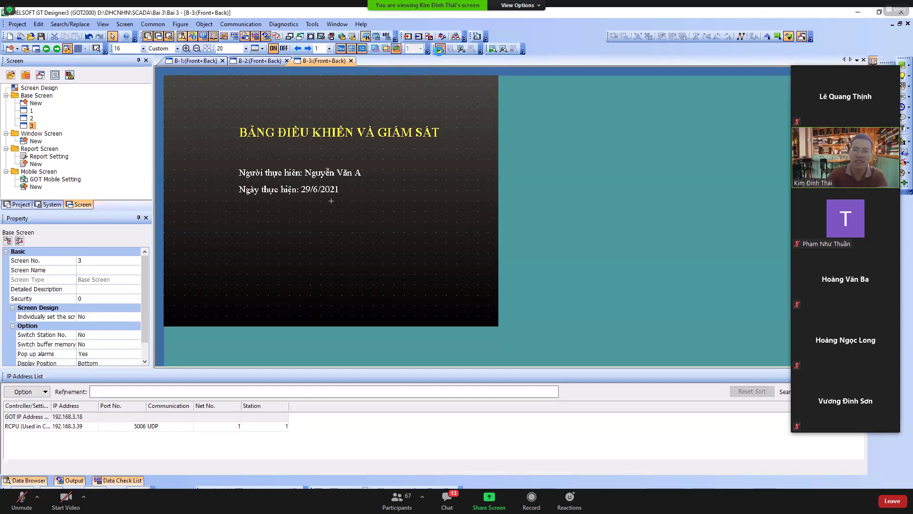
Simulate the project, go from the control page to the alarm page and back, and end the simulation
left_click(439, 49)
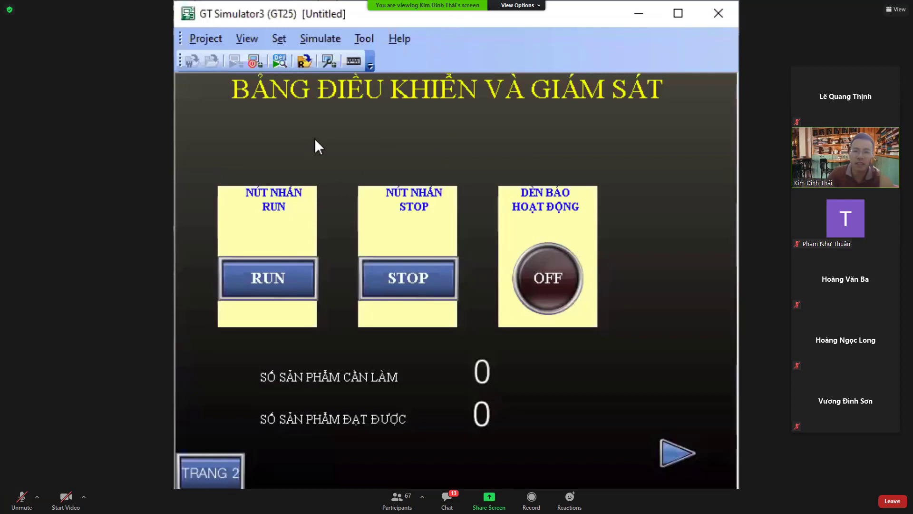
left_click(418, 274)
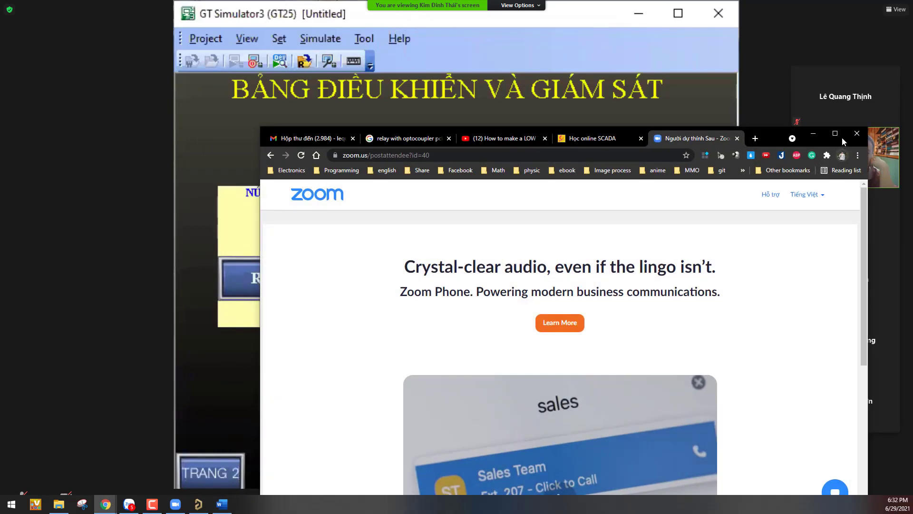
left_click(855, 133)
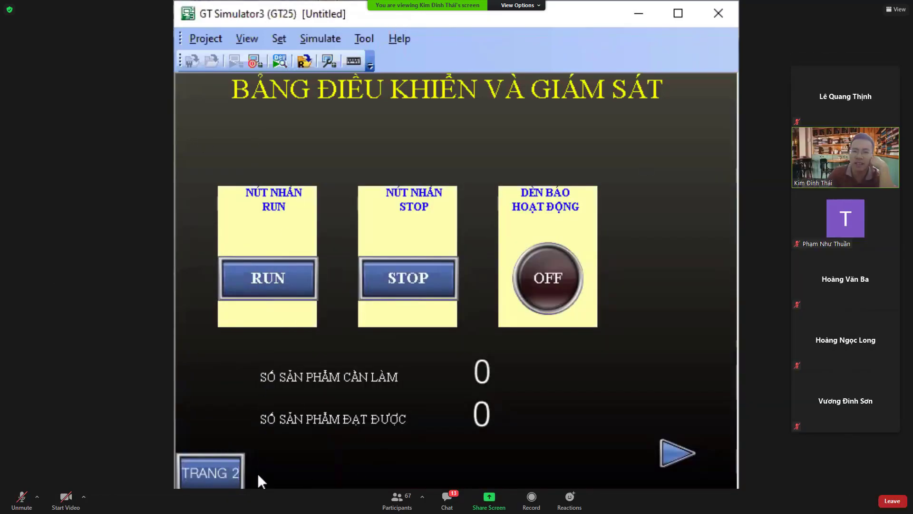
left_click(212, 472)
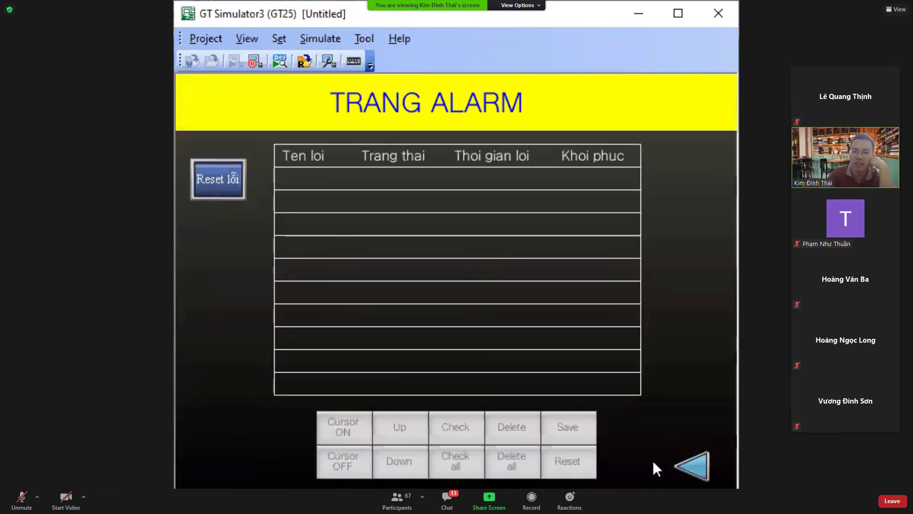
left_click(698, 466)
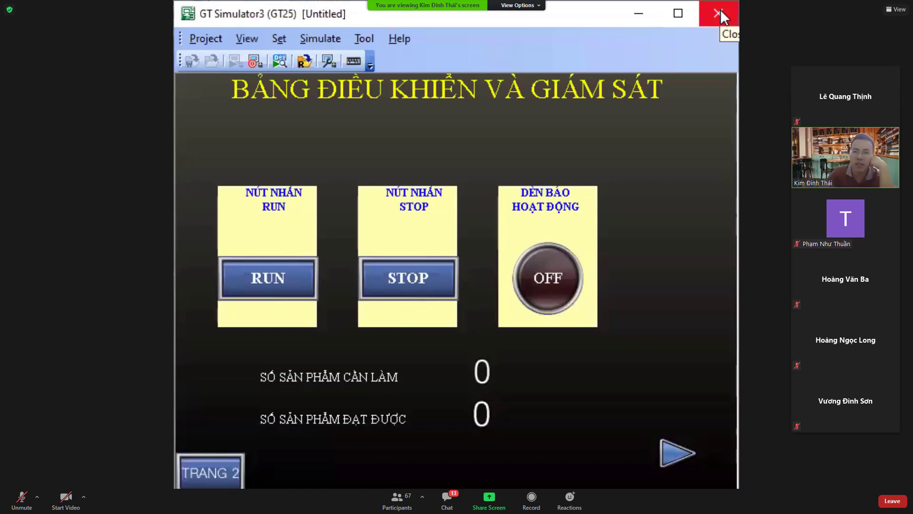
left_click(253, 63)
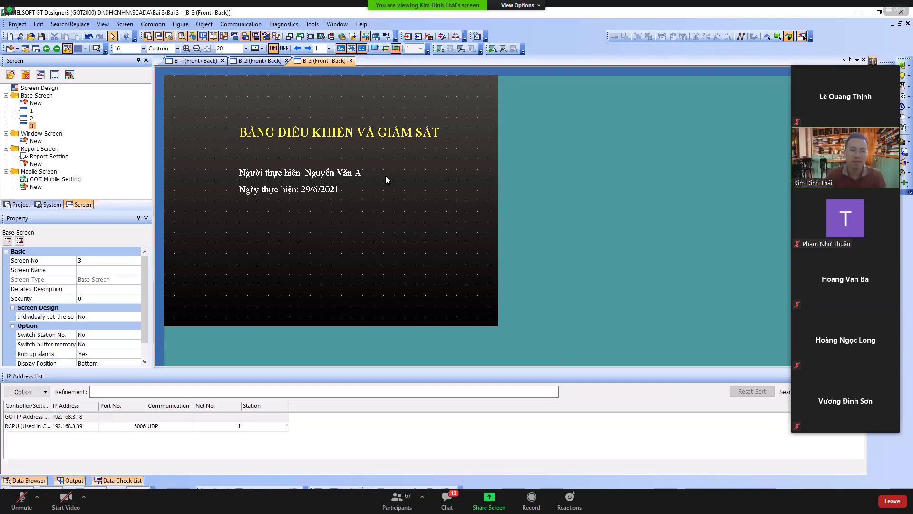
left_click(25, 111)
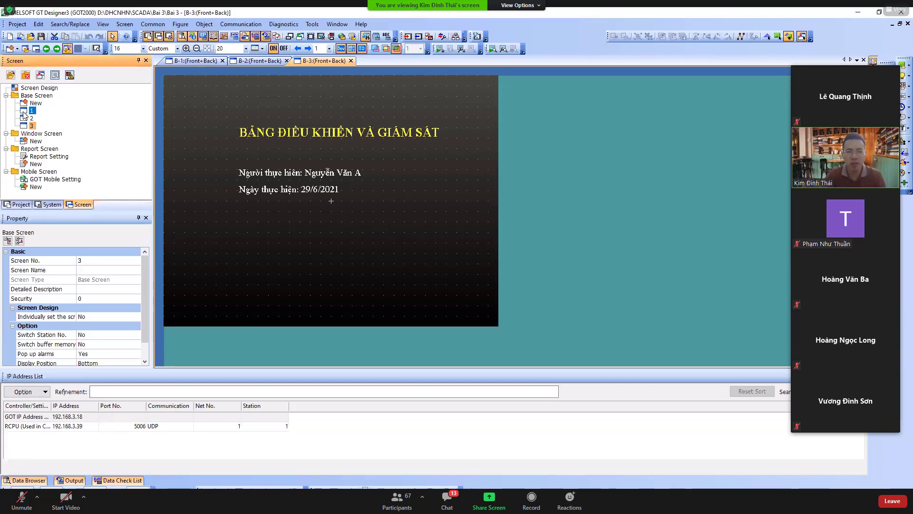
left_click(23, 126)
left_click(322, 190)
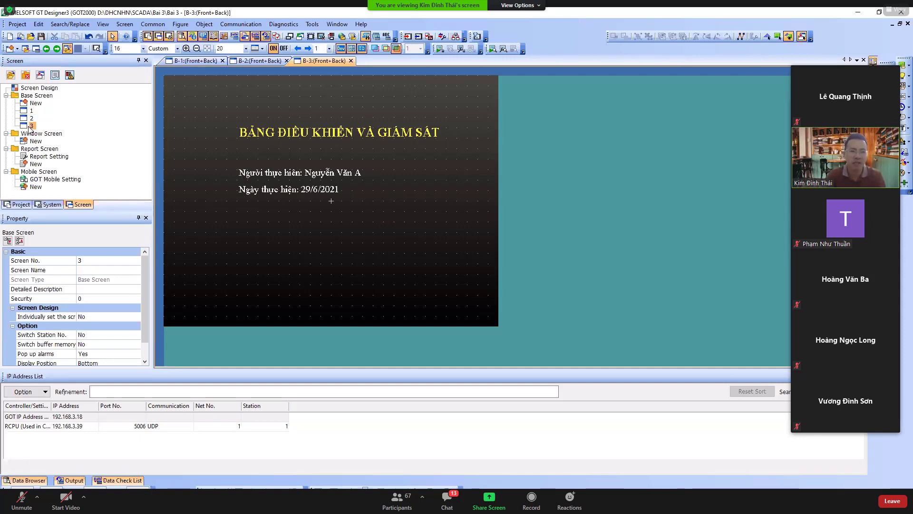
Renumber base screen 1 as 4
left_click(31, 110)
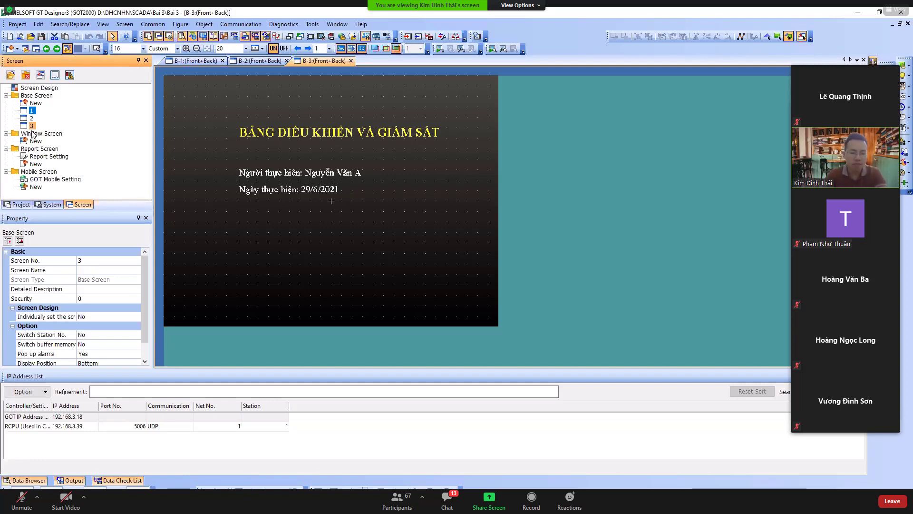
key("F2")
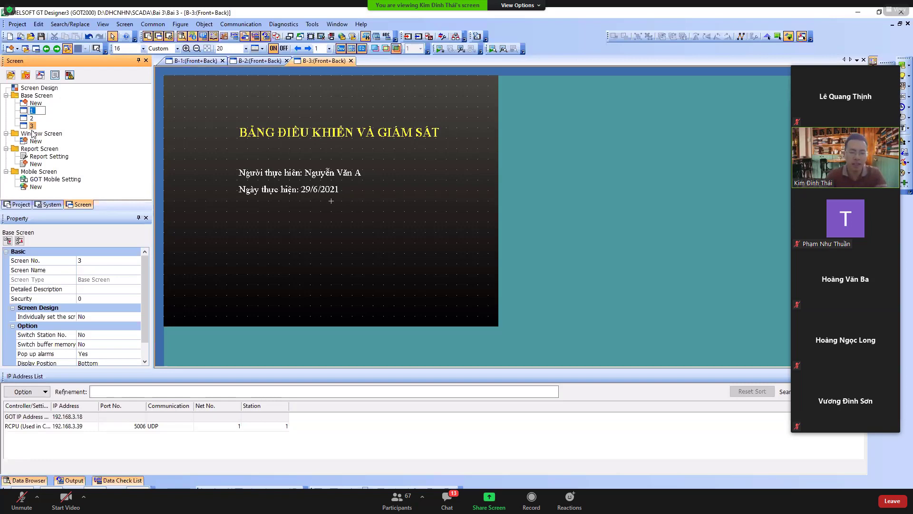
type("4")
key("Return")
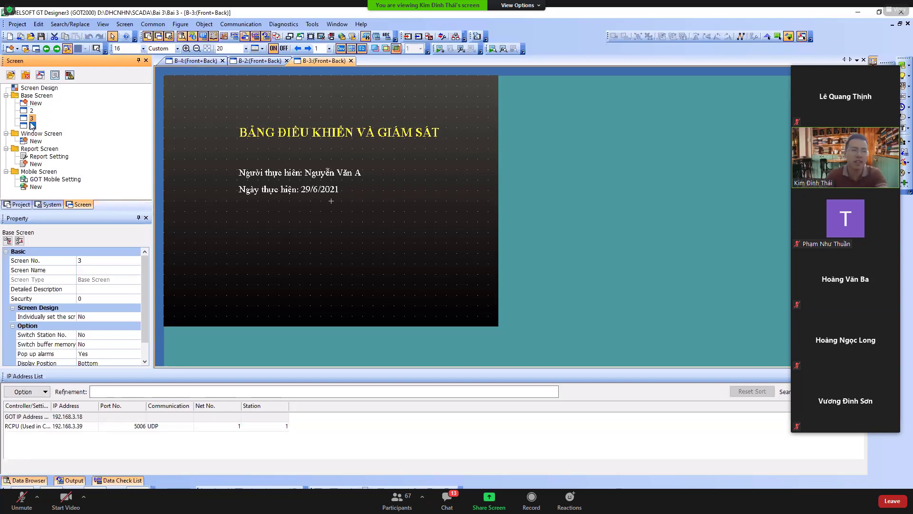
Renumber base screen 3, which holds the new title page, as 1
left_click(32, 120)
left_click(32, 119)
type("1")
key("Return")
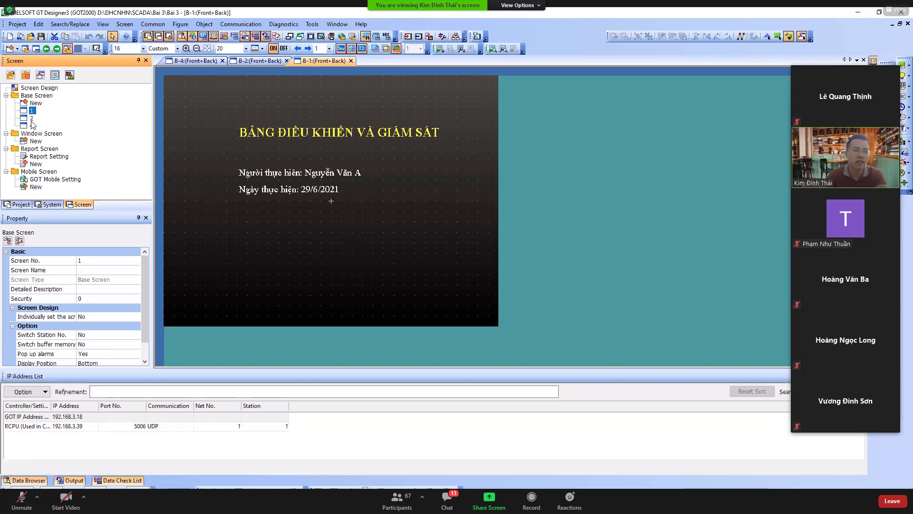
Renumber base screen 2 as 3 and base screen 4 as 2
left_click(32, 121)
left_click(31, 119)
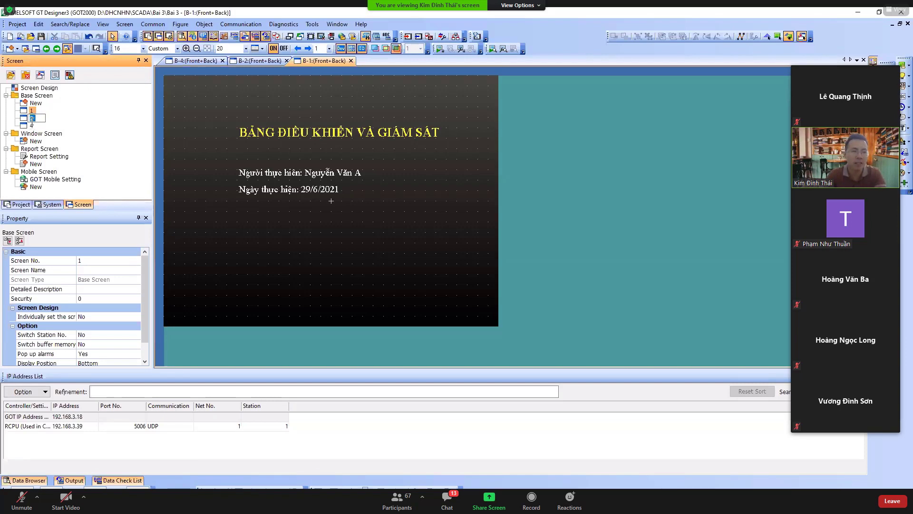
type("3")
left_click(33, 125)
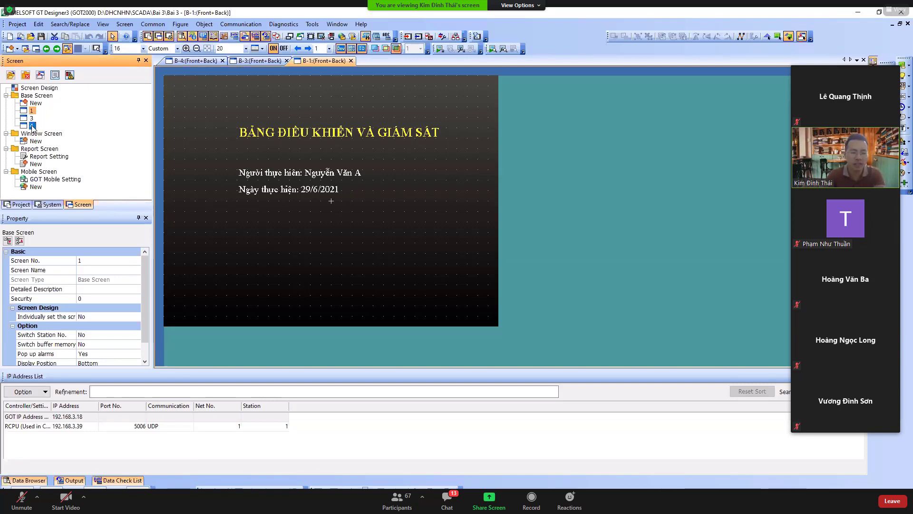
type("2")
key("Return")
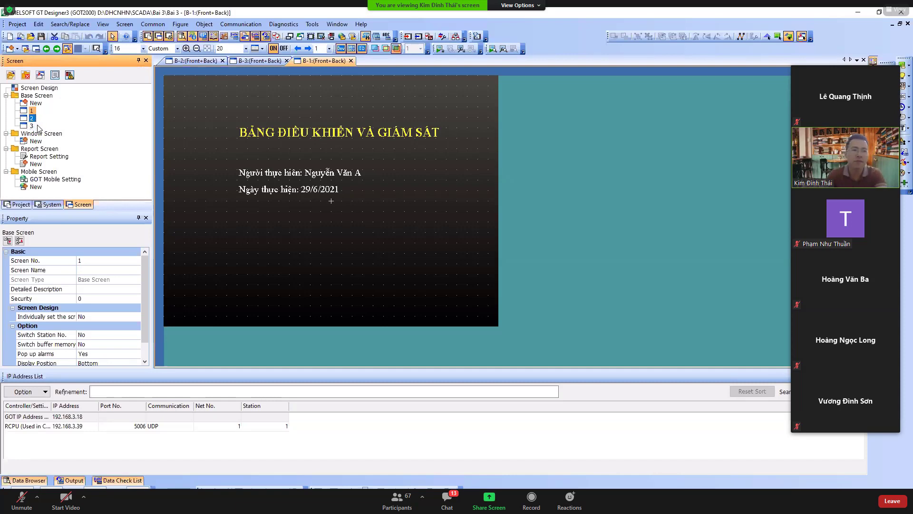
Open base screens 2, 3 and 1 in turn to check the content of each
left_click(32, 110)
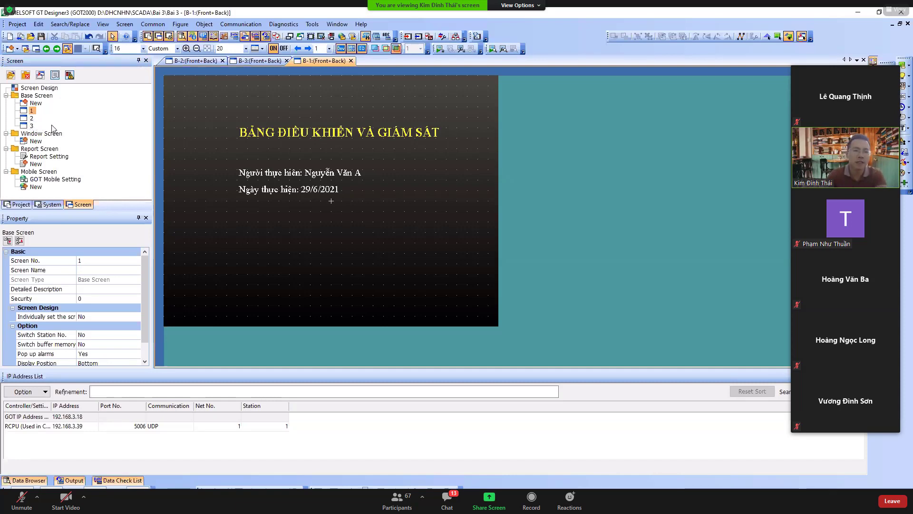
double_click(30, 119)
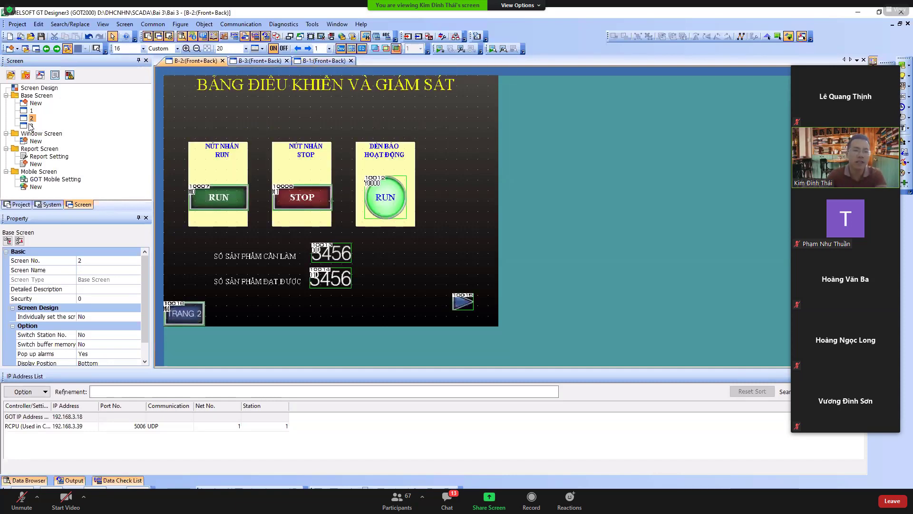
double_click(31, 125)
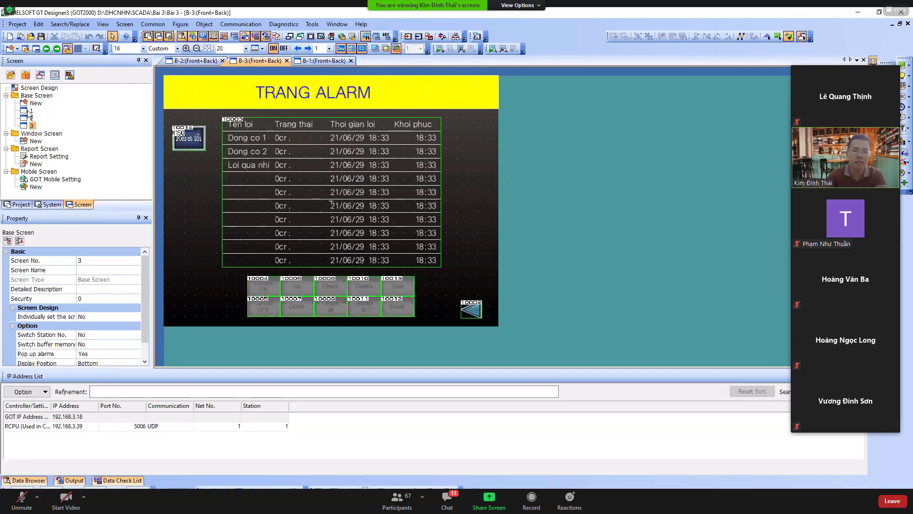
double_click(30, 111)
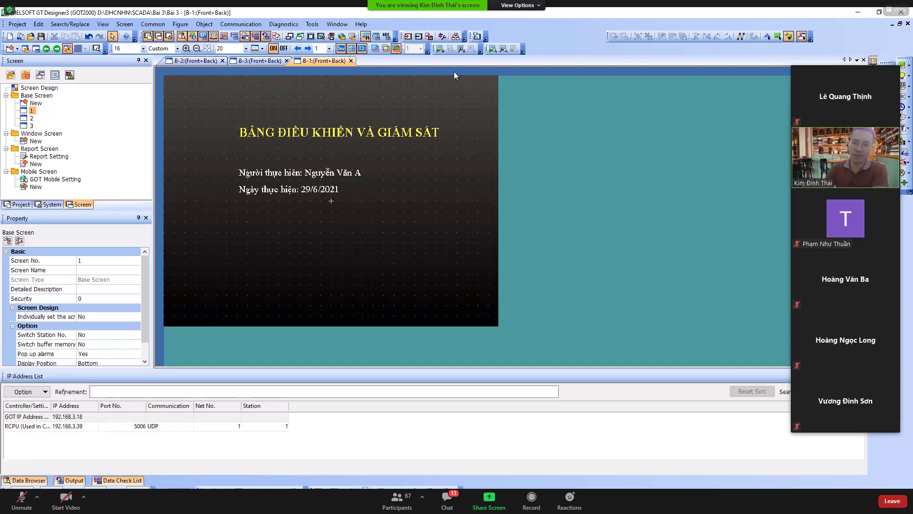
Place a switch at the lower-left corner of base screen 1 and enlarge it into a wide rectangular button
left_click(440, 49)
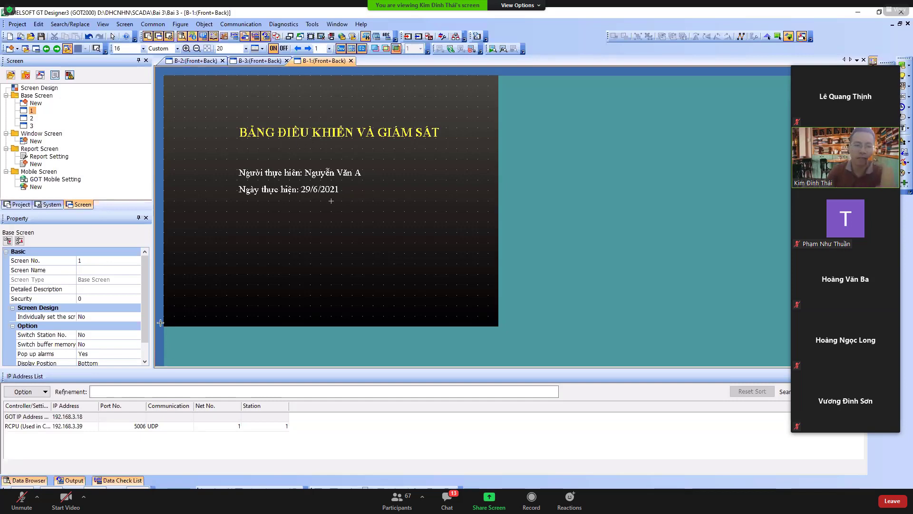
mouse_move(165, 309)
left_mouse_down()
mouse_move(204, 326)
mouse_move(216, 307)
left_mouse_up()
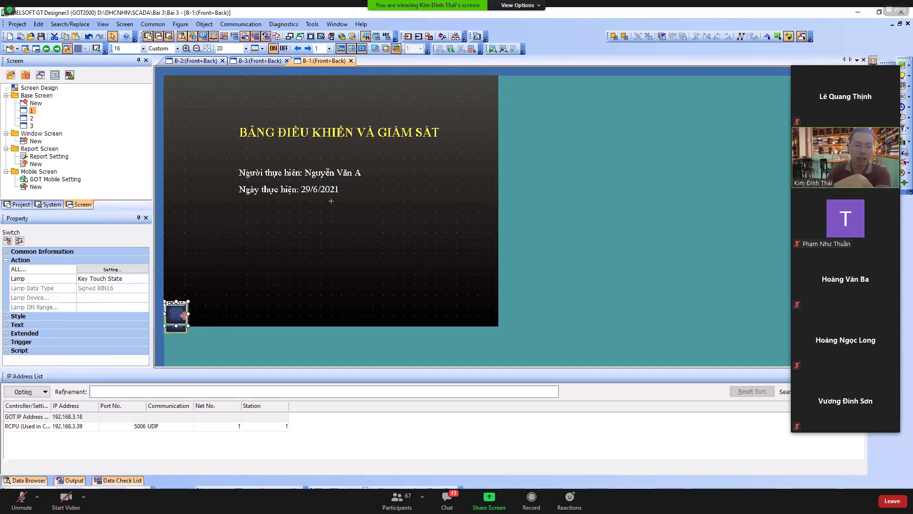
key("Escape")
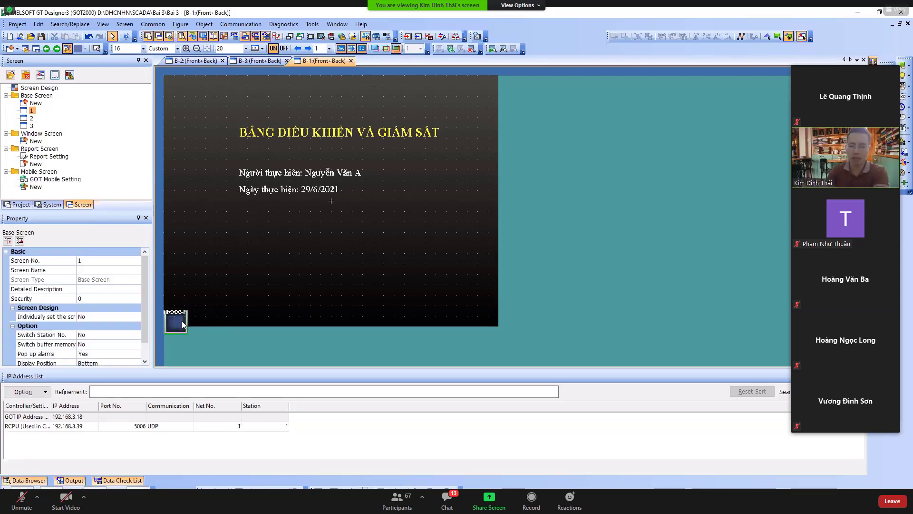
left_click(182, 320)
key("Up")
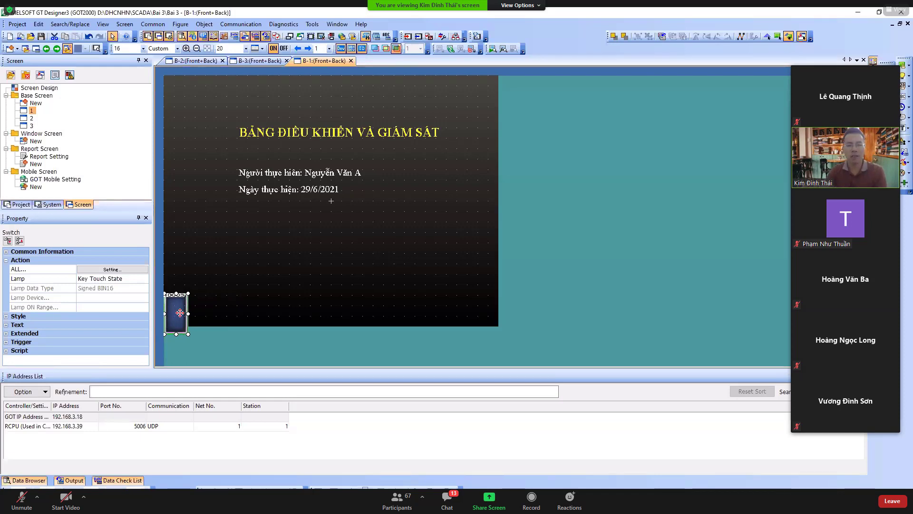
left_click_drag(181, 317, 198, 310, "ctrl")
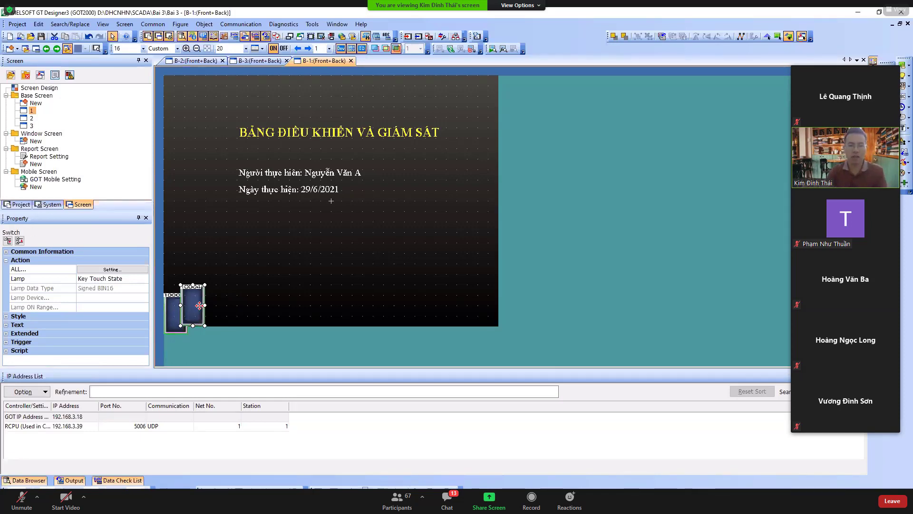
left_click_drag(233, 308, 234, 309)
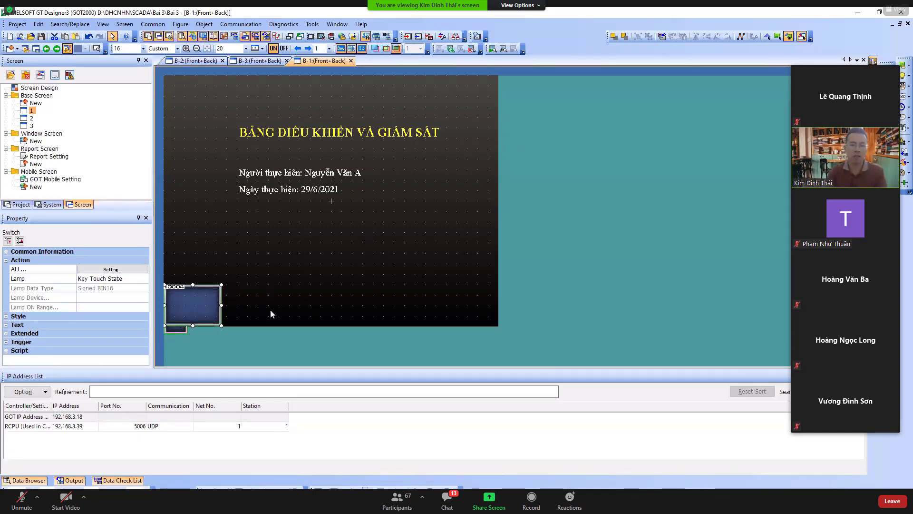
Remove the leftover switch underneath and fit the remaining switch's height to the screen's lower edge, undoing the excessive height reduction
left_click(176, 332)
left_click(196, 290)
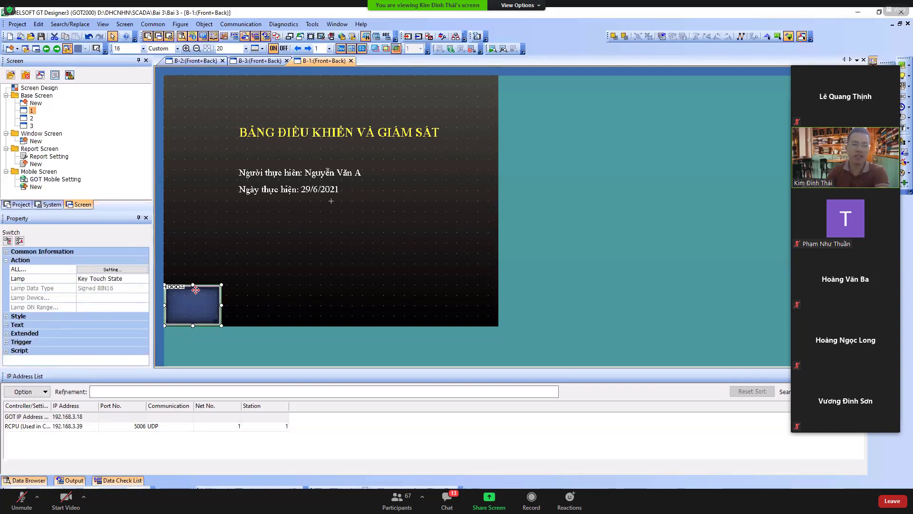
left_click_drag(193, 285, 195, 294)
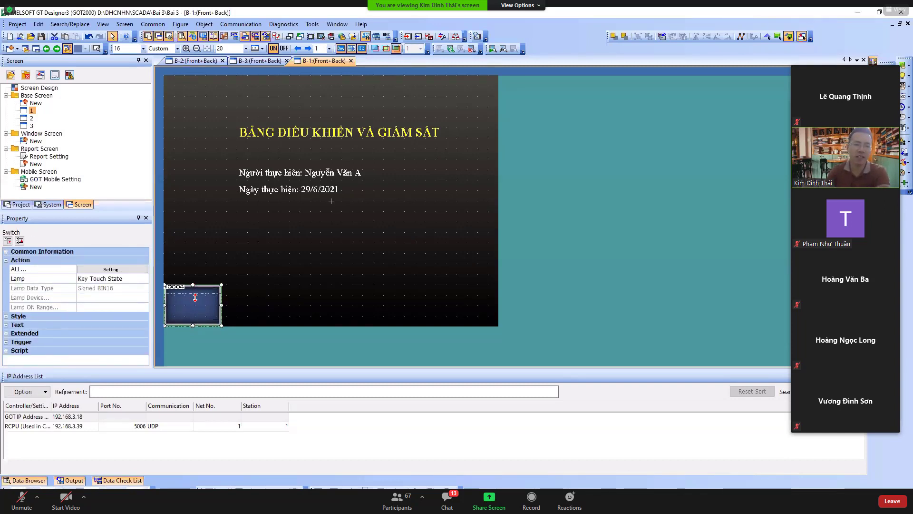
left_click_drag(192, 325, 193, 308)
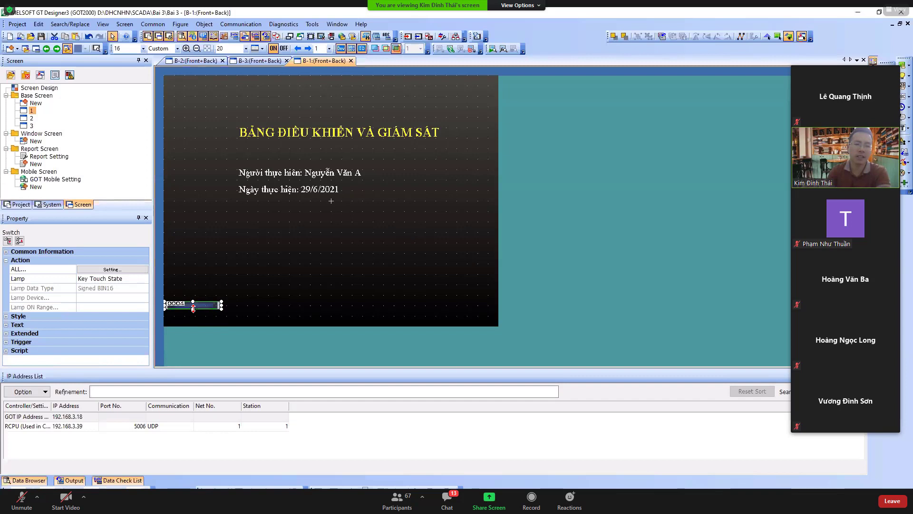
key("ctrl+z")
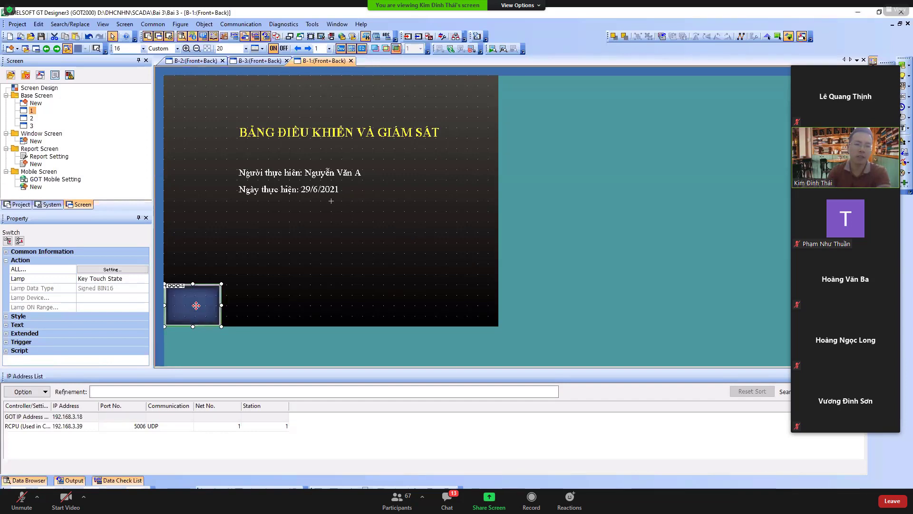
Add a screen-switching action to the switch that goes to fixed base screen 1
double_click(196, 305)
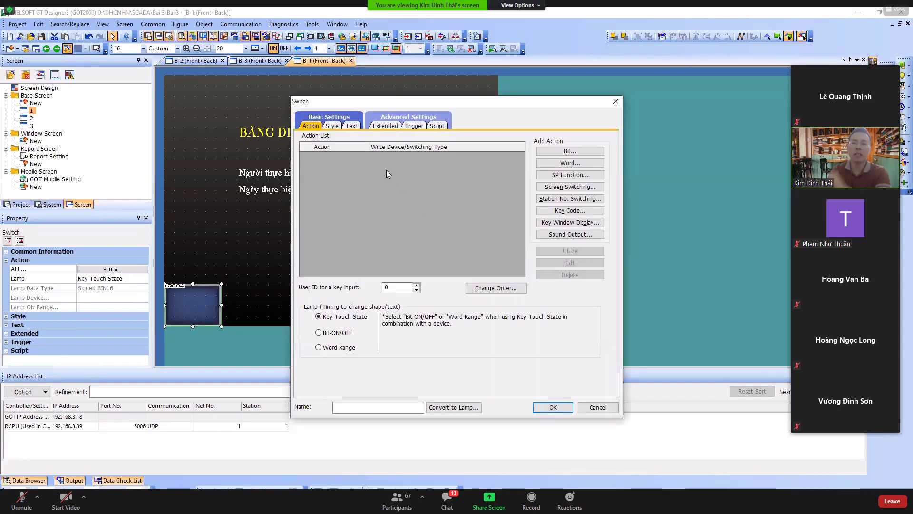
left_click(352, 127)
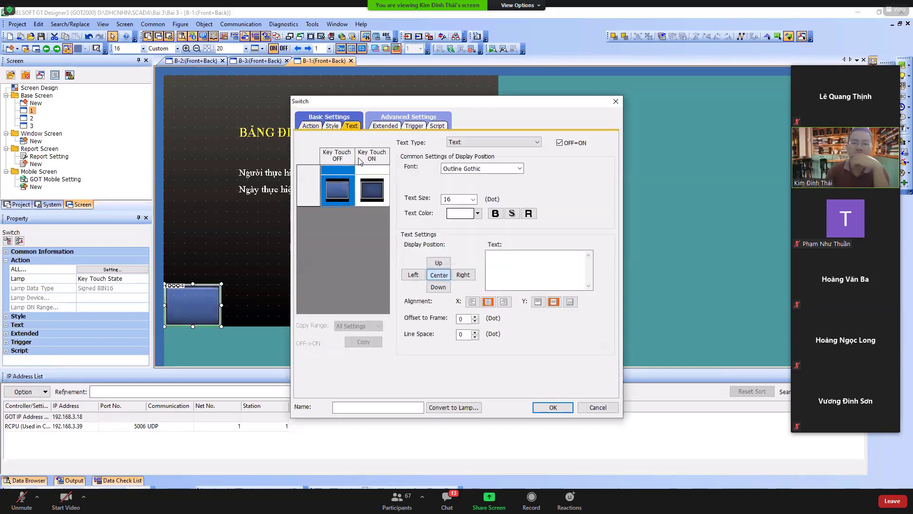
left_click(311, 126)
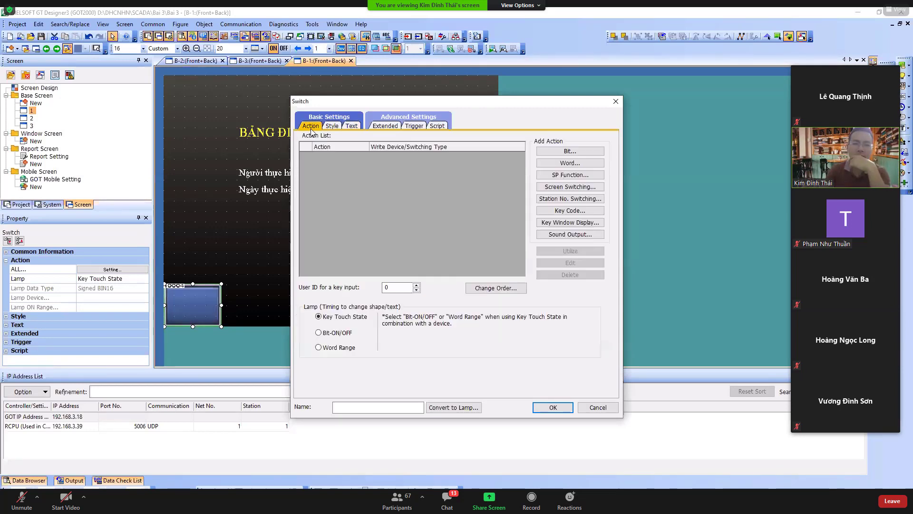
left_click(558, 190)
left_click(404, 268)
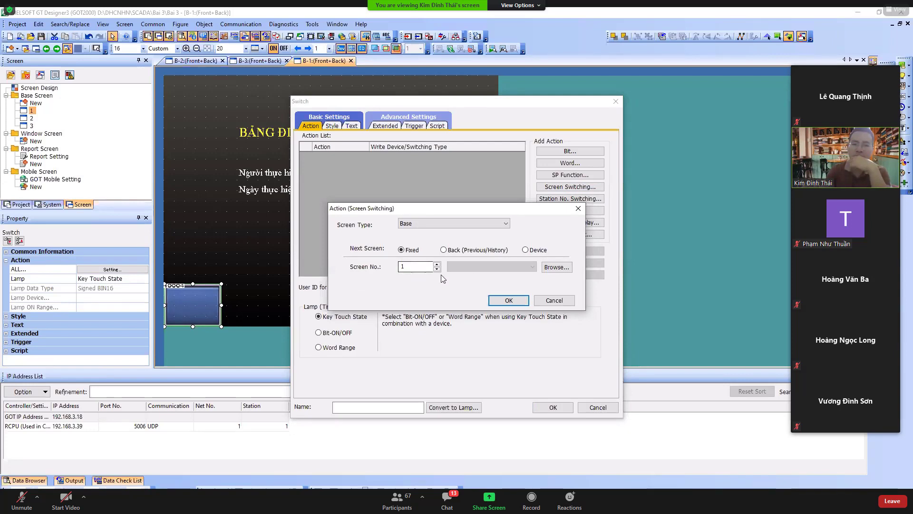
left_click(503, 301)
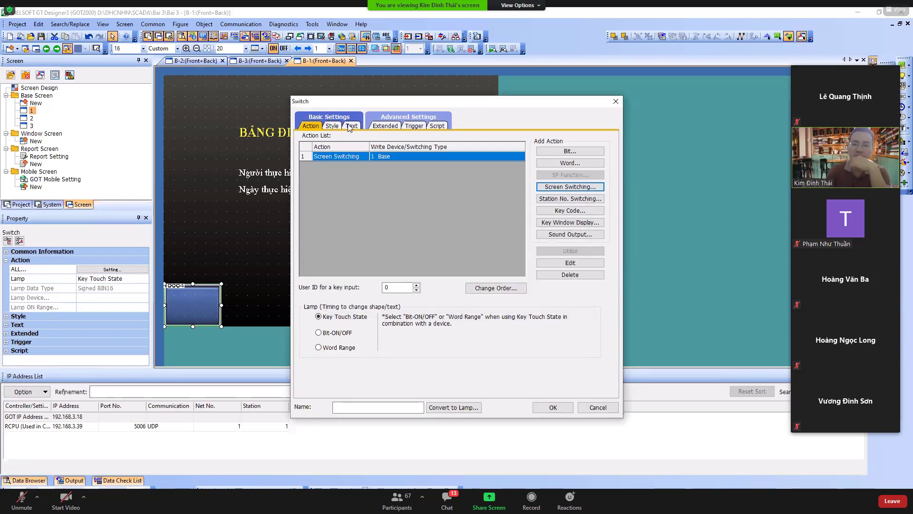
Label the switch "TRANG 1" and apply its settings
left_click(352, 126)
left_click(517, 264)
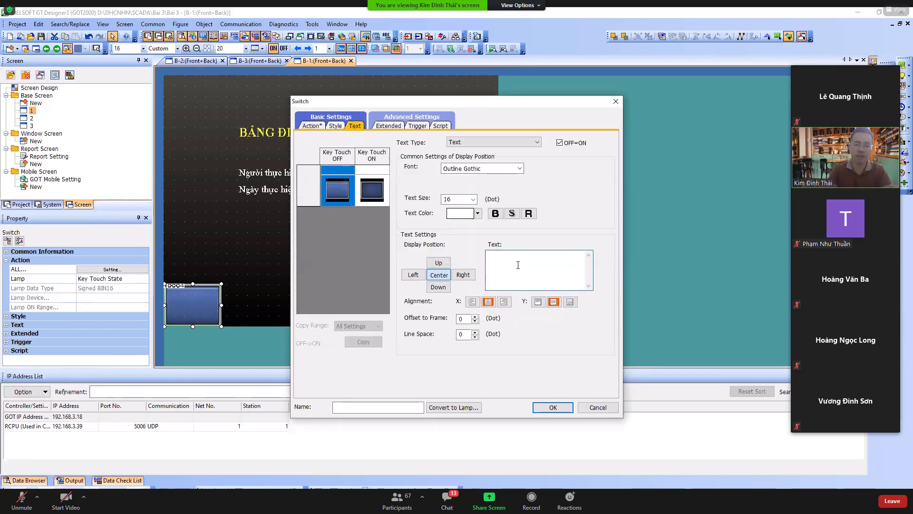
key("BackSpace")
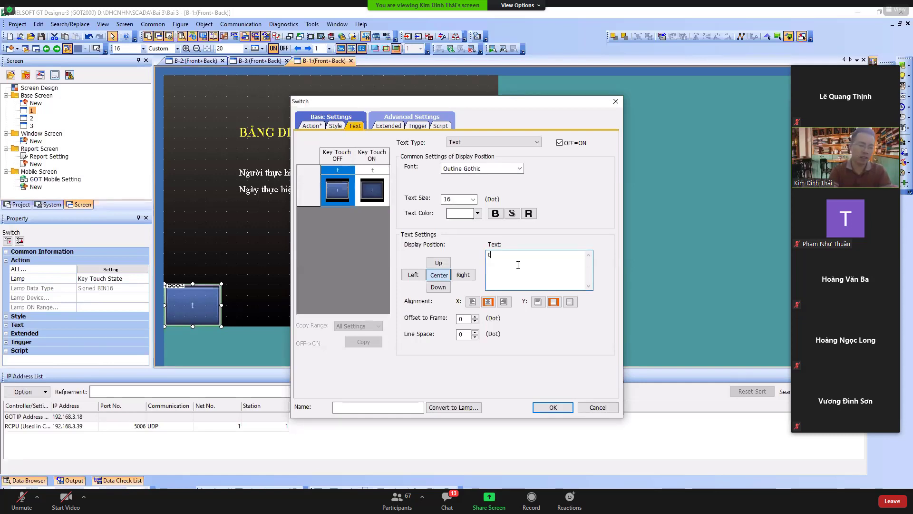
type("Start")
key("BackSpace")
key("BackSpace")
key("BackSpace")
key("BackSpace")
key("BackSpace")
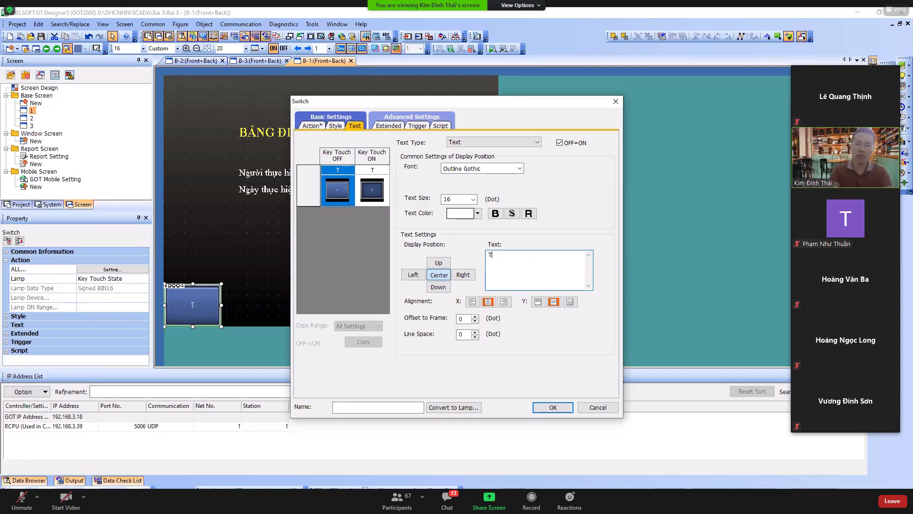
type("TRANG 1")
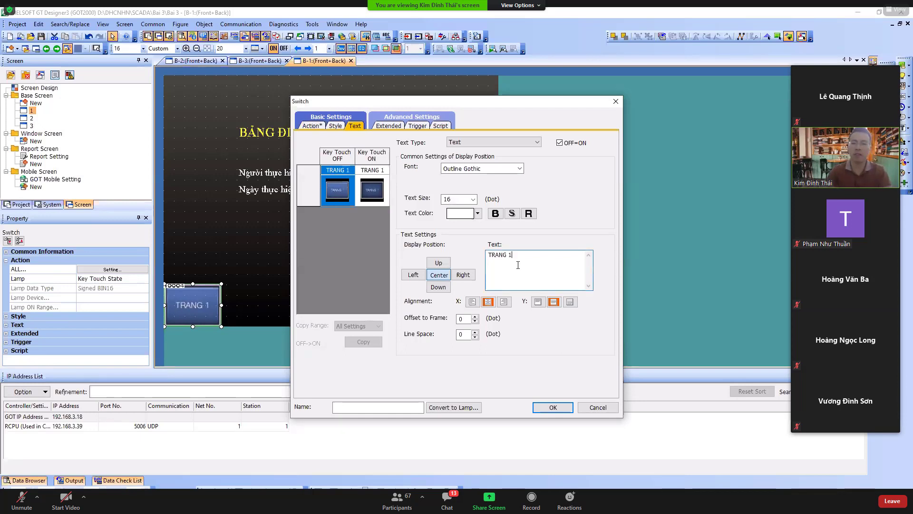
left_click(553, 409)
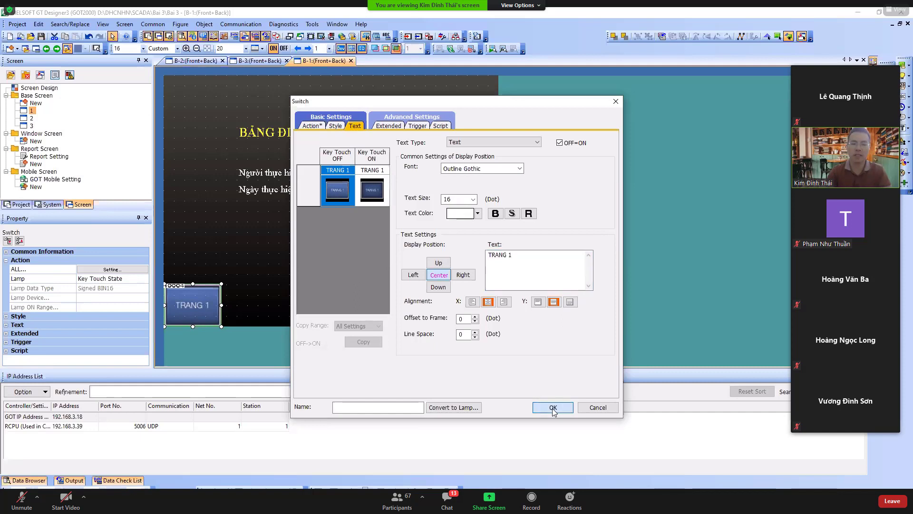
left_click(553, 409)
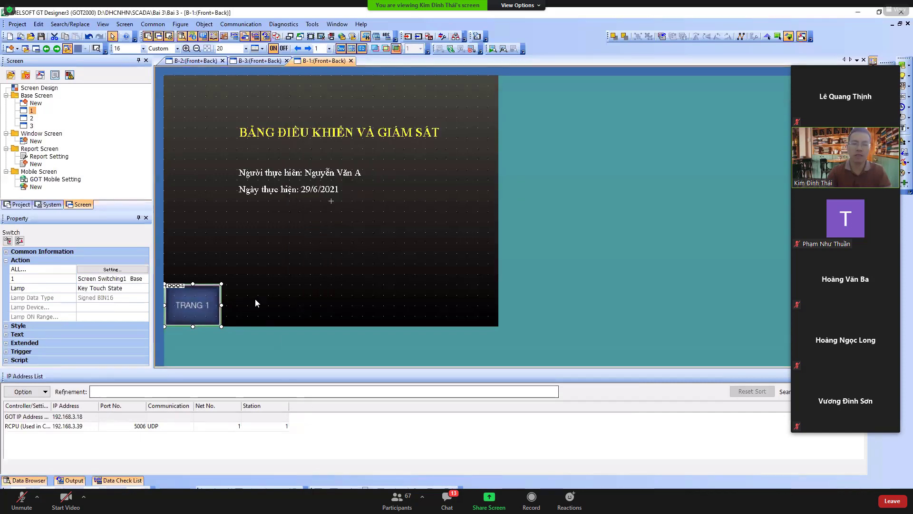
Try a consecutive copy of the TRANG 1 switch with total counts X 3 and Y 7
left_click(244, 299)
left_click(212, 300)
right_click(212, 300)
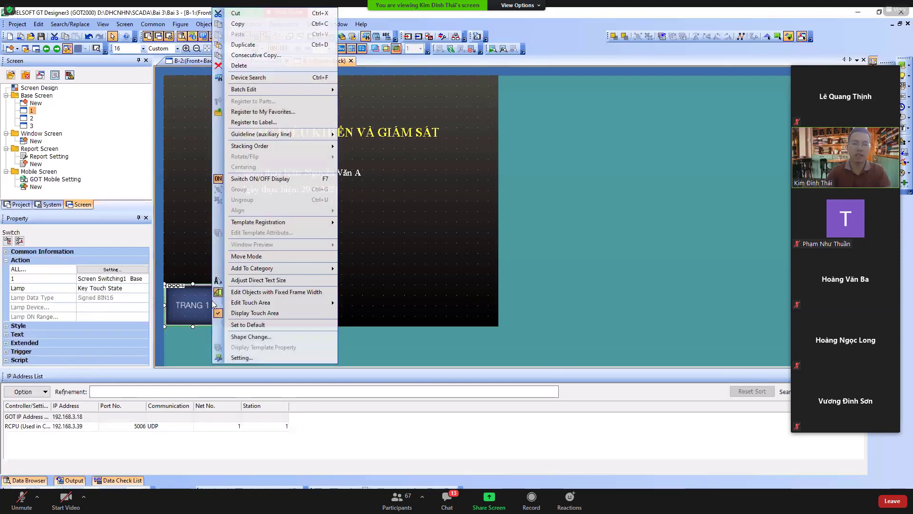
left_click(261, 56)
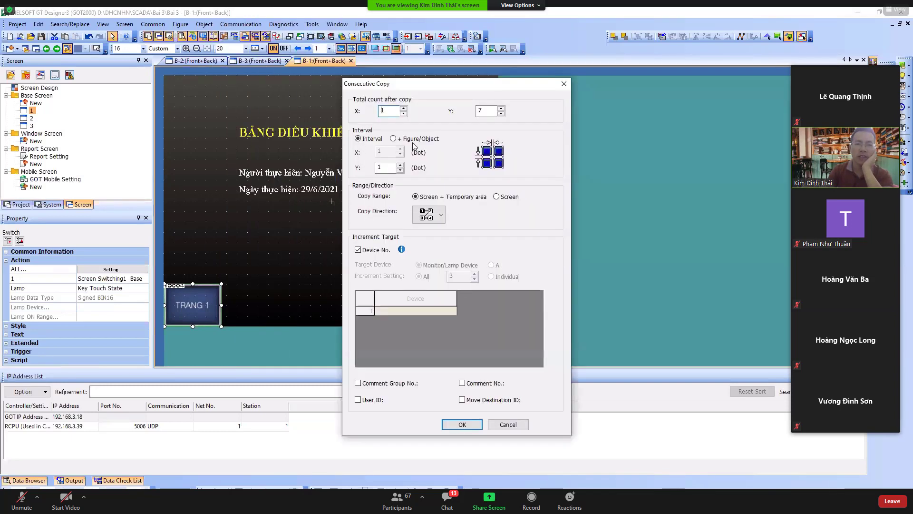
left_click(404, 108)
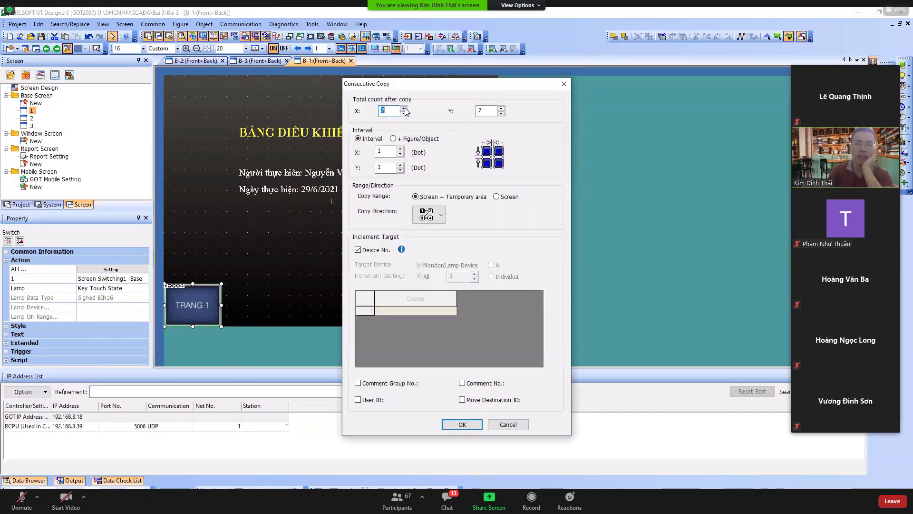
left_click(467, 425)
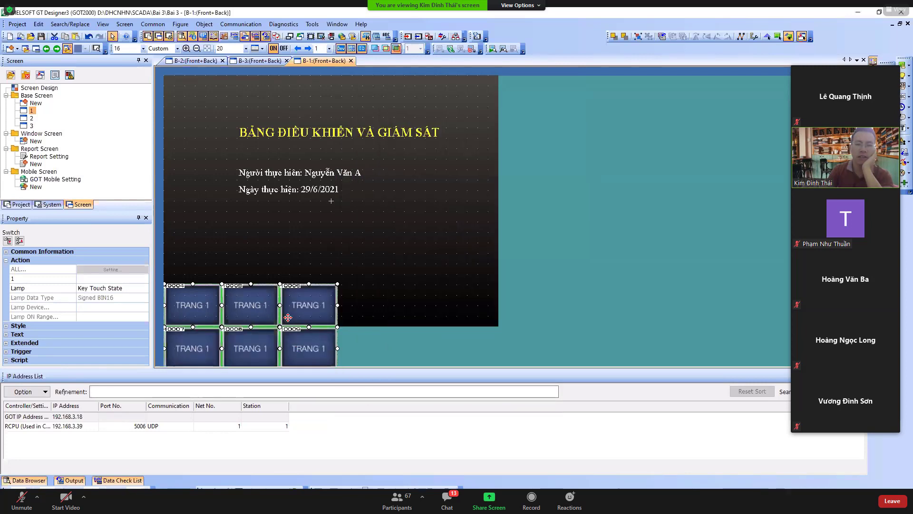
key("ctrl+z")
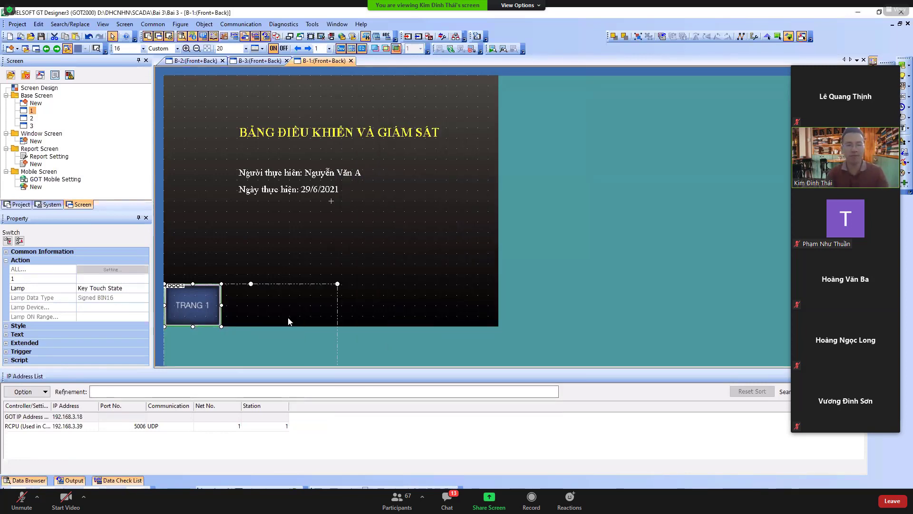
Make a consecutive copy of the TRANG 1 switch with total counts X 3 and Y 1
right_click(210, 306)
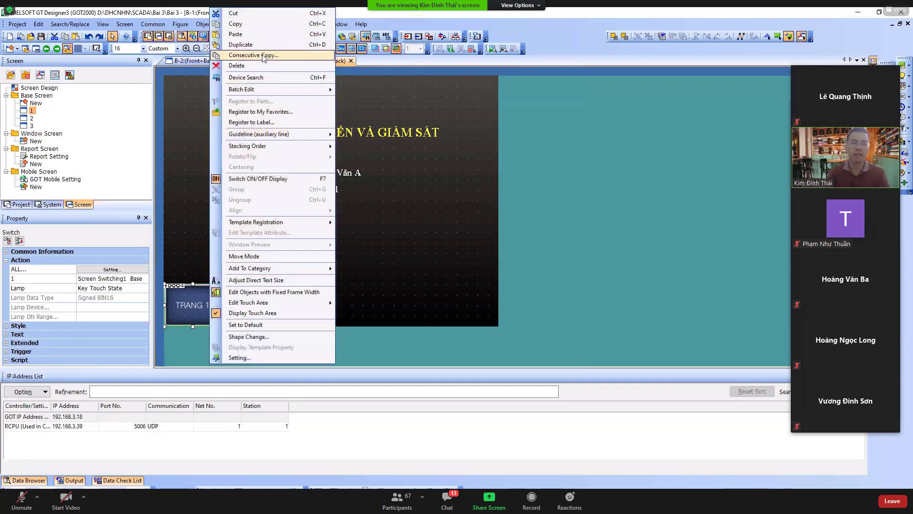
left_click(263, 56)
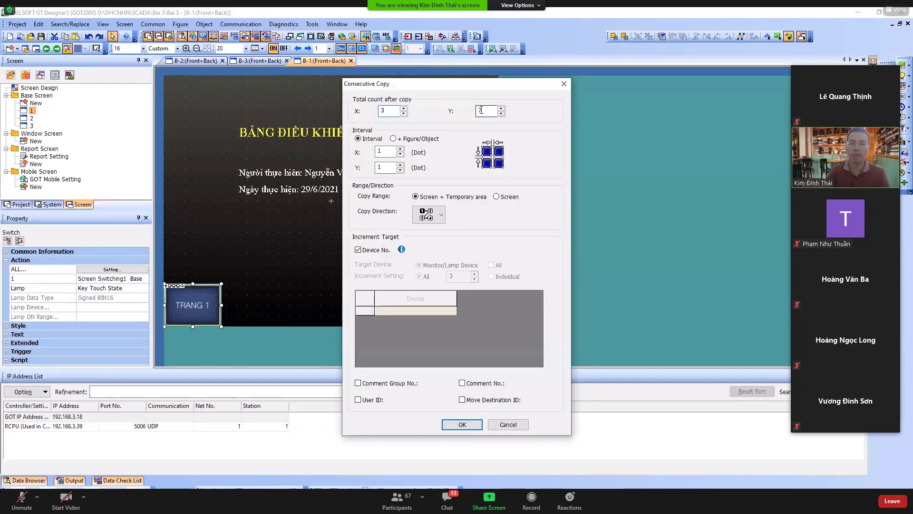
double_click(483, 111)
type("1")
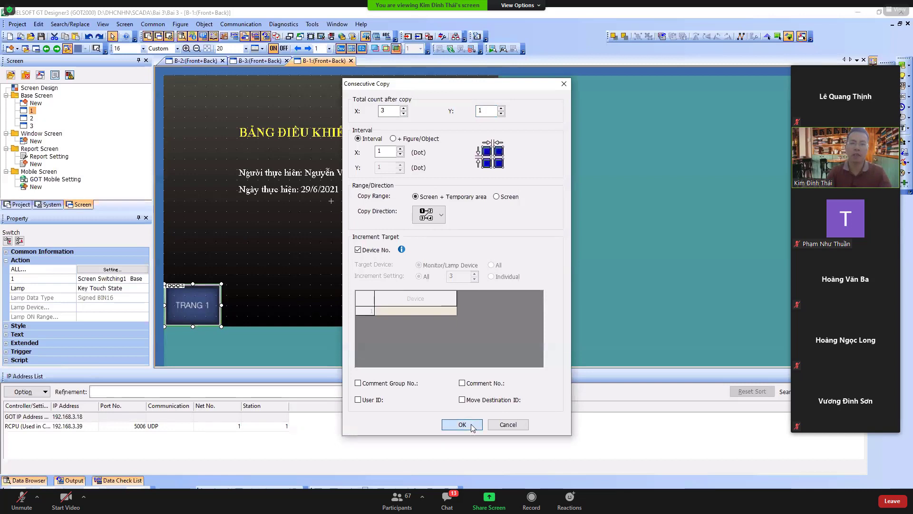
key("Return")
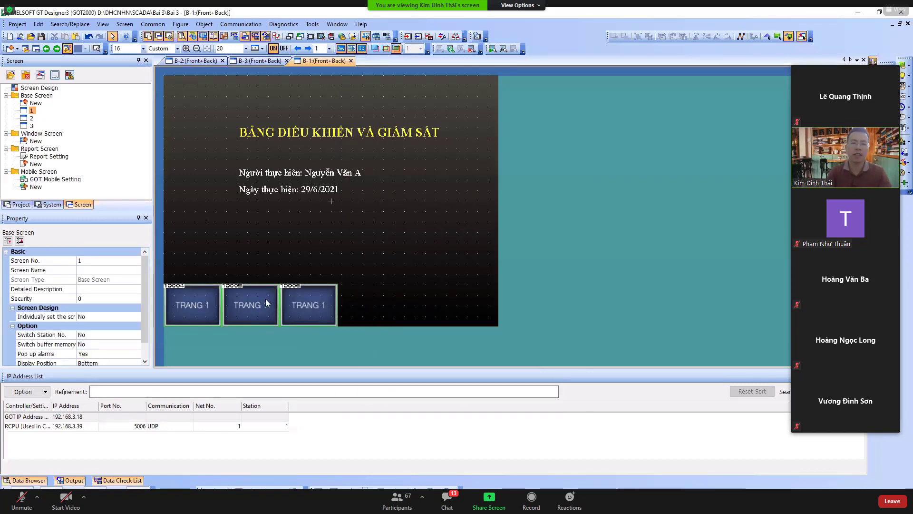
Add a second screen-switching action to the middle switch, targeting Overlap Window1 with fixed screen number 2
left_click(266, 303)
left_click(312, 305)
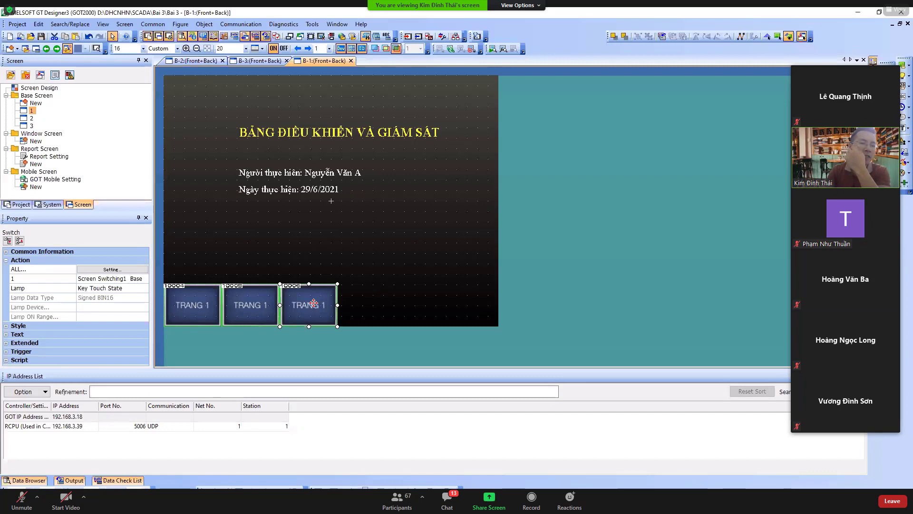
double_click(256, 309)
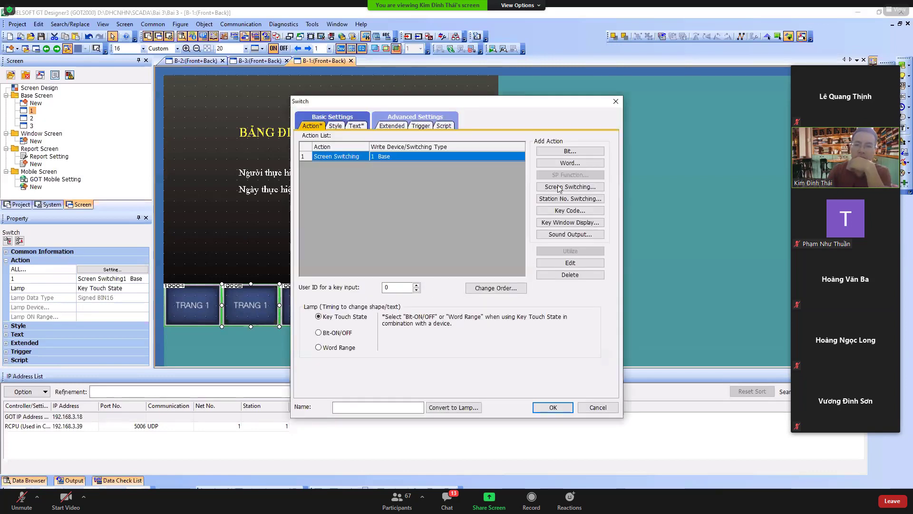
left_click(560, 187)
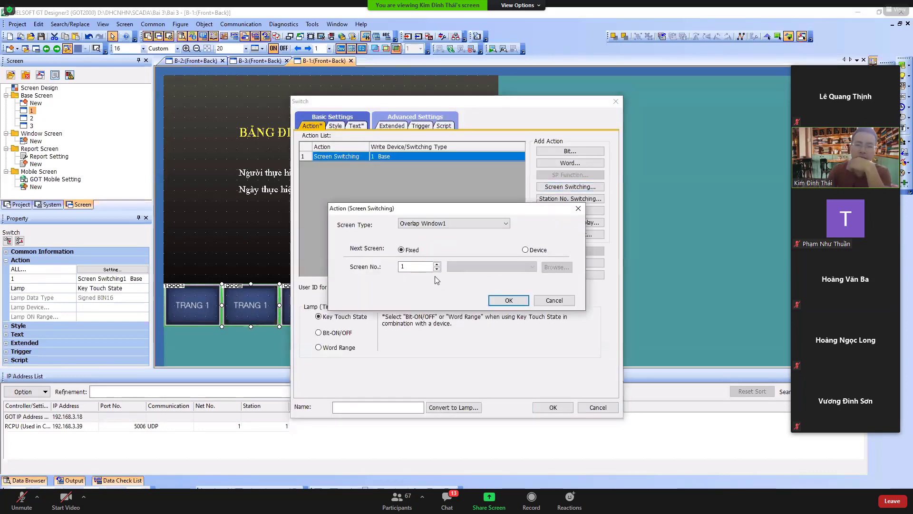
left_click(507, 302)
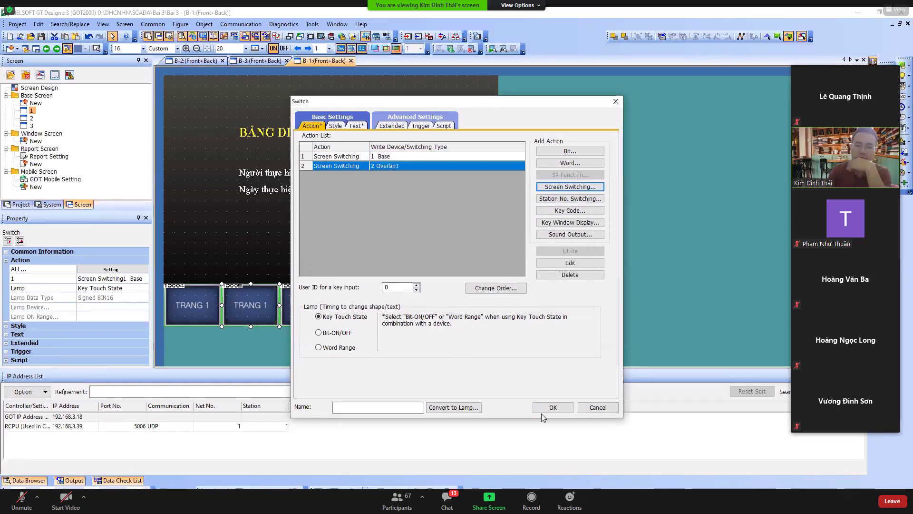
key("Return")
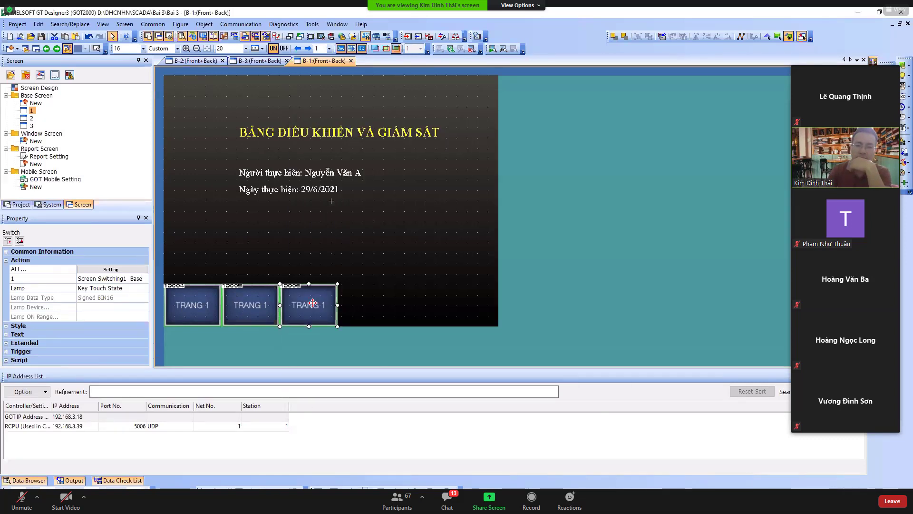
Relabel the middle switch in the row as "TRANG 2" and apply its settings
left_click(261, 306)
double_click(261, 306)
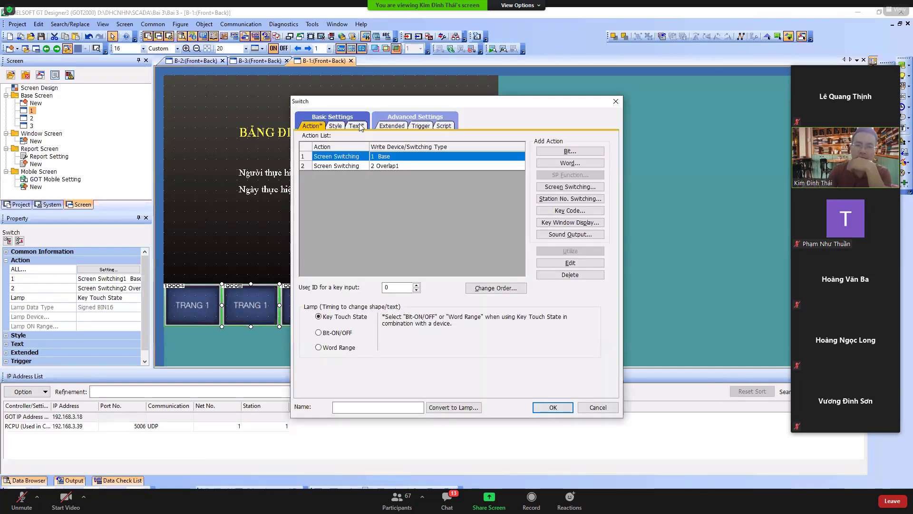
left_click(361, 126)
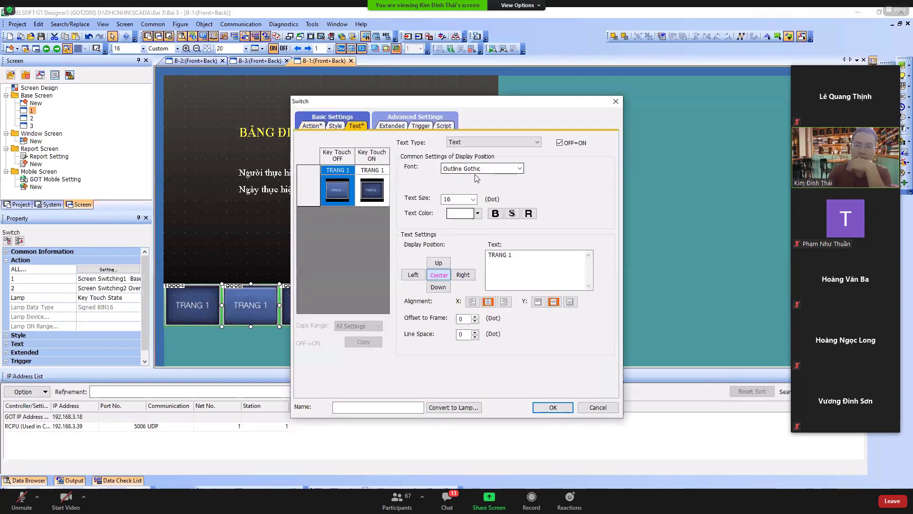
left_click(523, 262)
key("BackSpace")
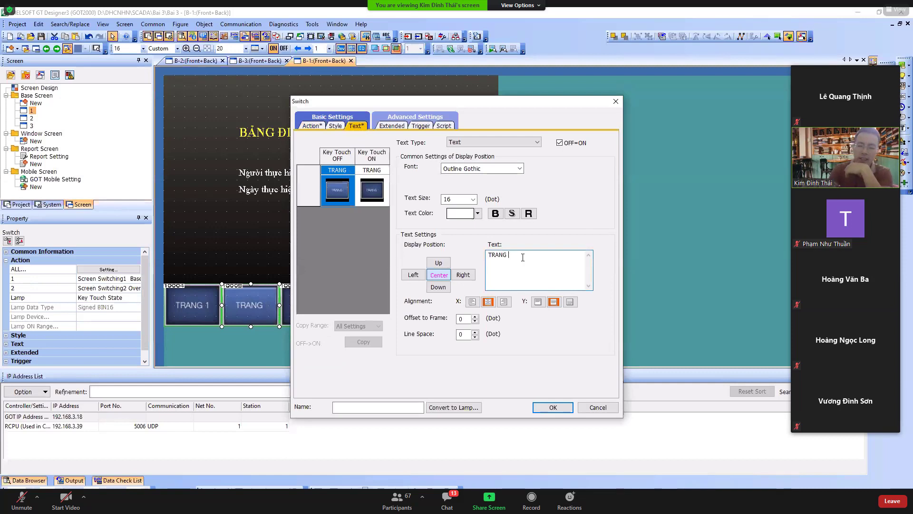
type("2")
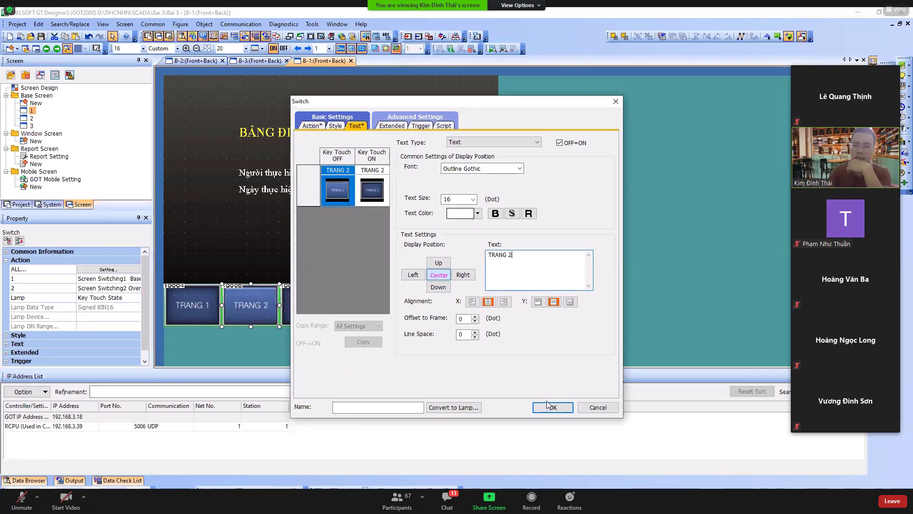
Open the settings of the third switch in the row
left_click(324, 304)
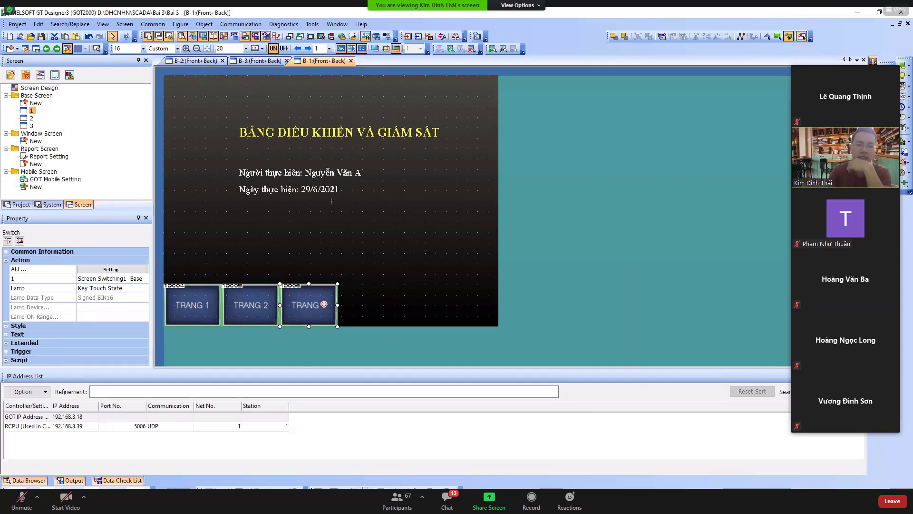
double_click(337, 282)
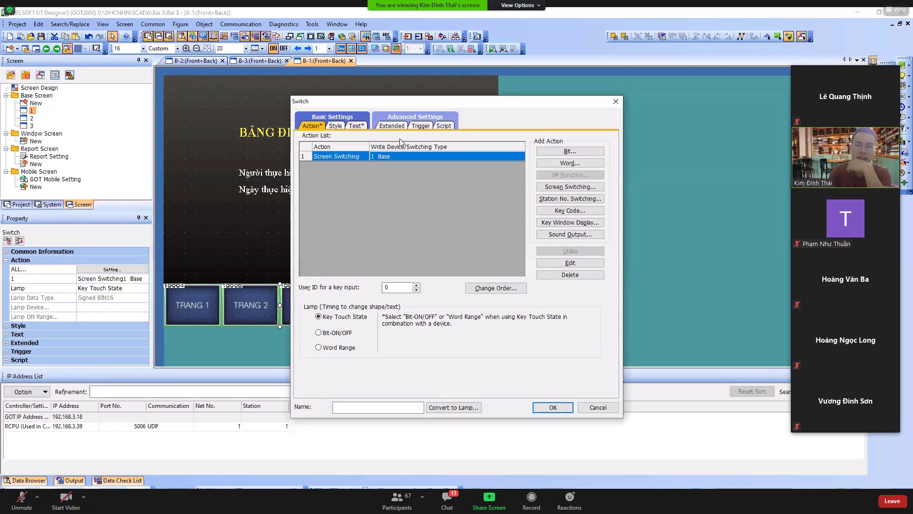
left_click(570, 186)
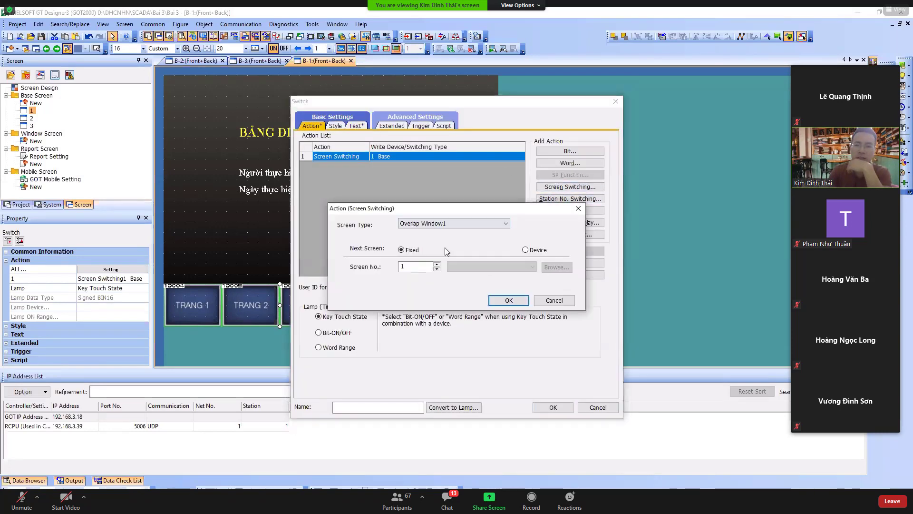
left_click(444, 223)
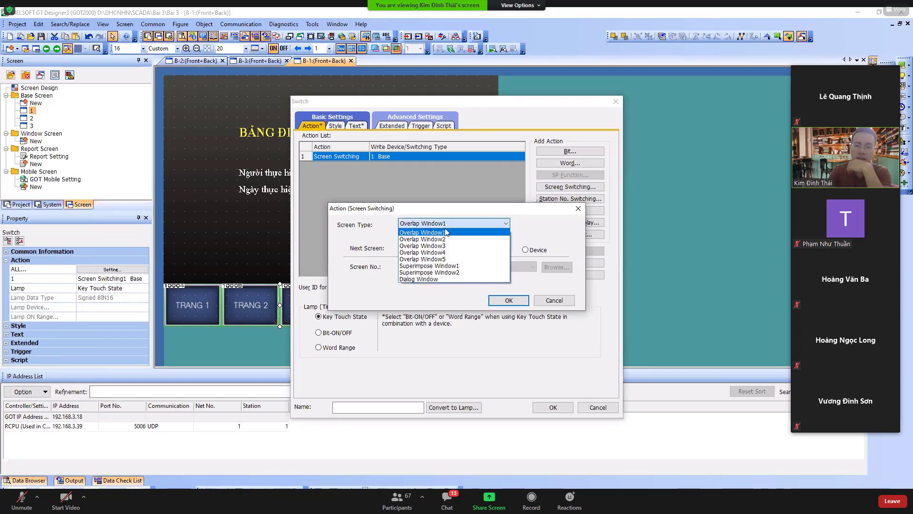
left_click(486, 221)
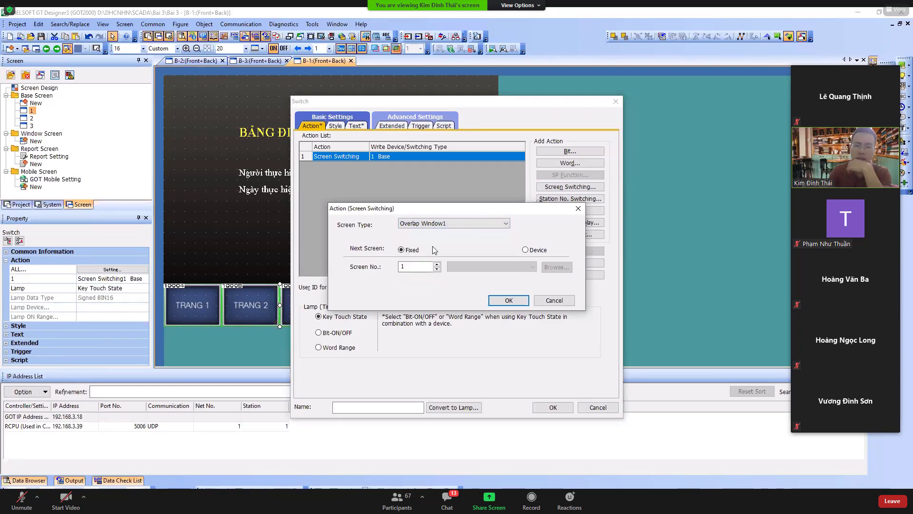
left_click(577, 209)
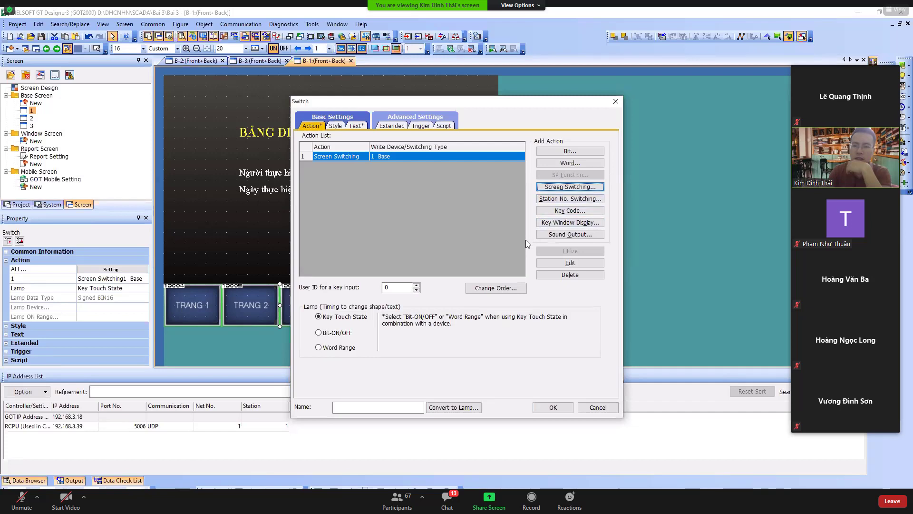
Edit the third switch's existing screen-switching action to go to fixed Base screen number 3
left_click(570, 262)
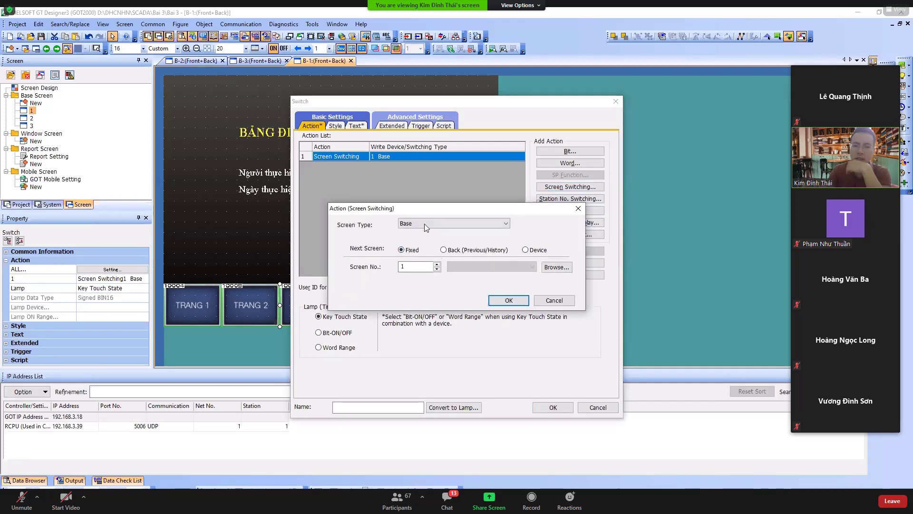
left_click(424, 223)
left_click(425, 222)
left_click(437, 265)
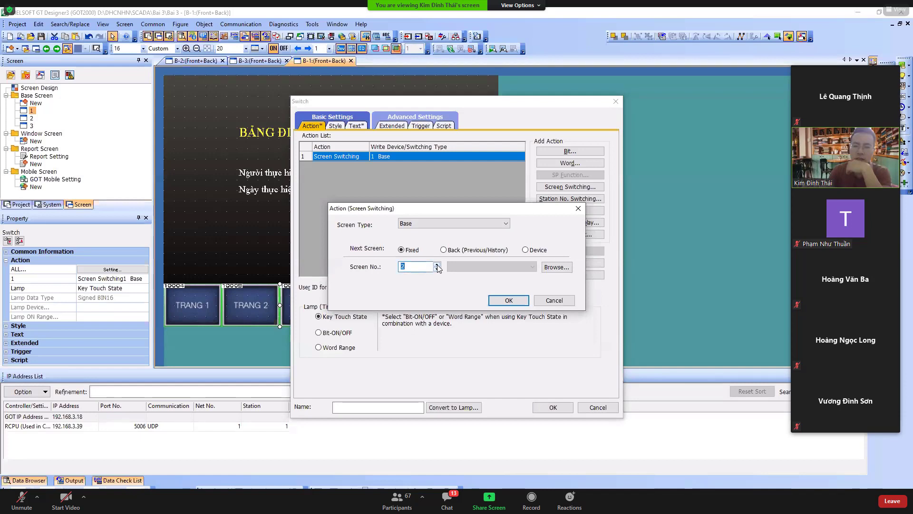
left_click(437, 265)
left_click(507, 300)
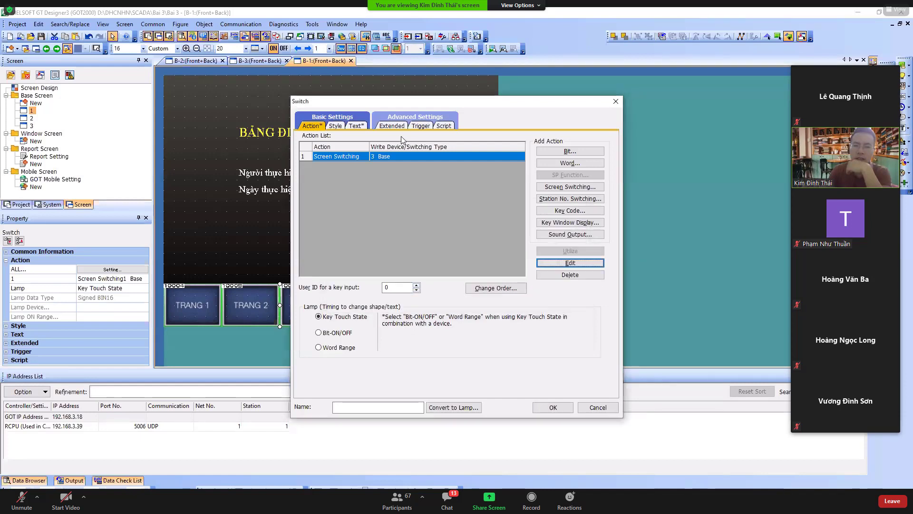
Relabel the third switch as "TRANG 3" and apply its settings
left_click(354, 128)
left_click(521, 258)
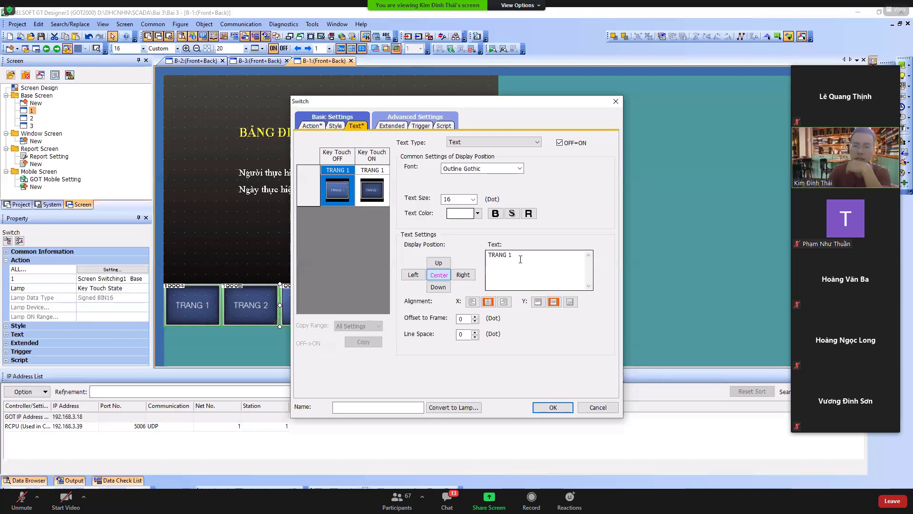
key("BackSpace")
type("3")
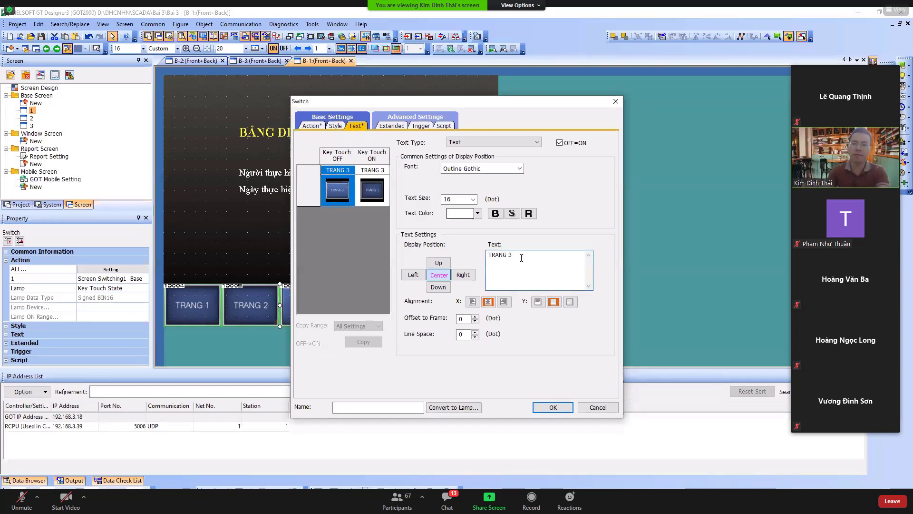
left_click(558, 410)
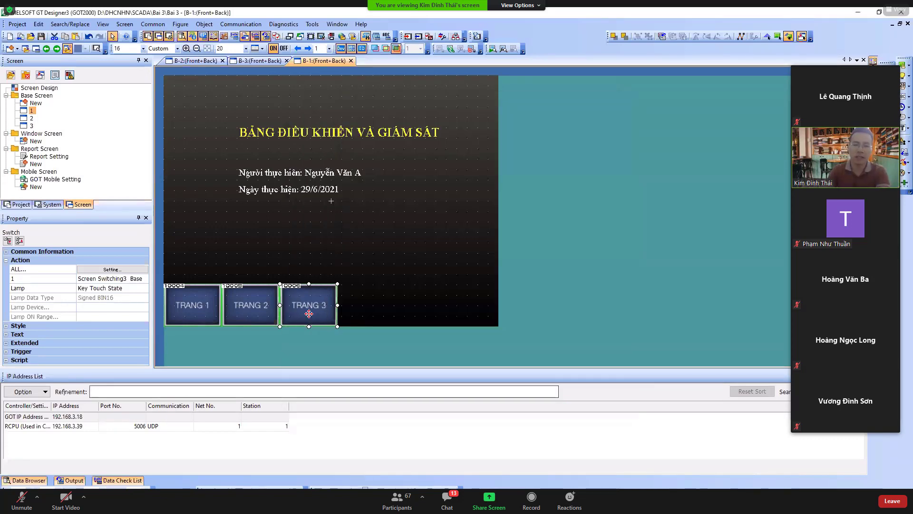
Delete the Overlap Window1 screen-switching action from the TRANG 2 switch
left_click(247, 306)
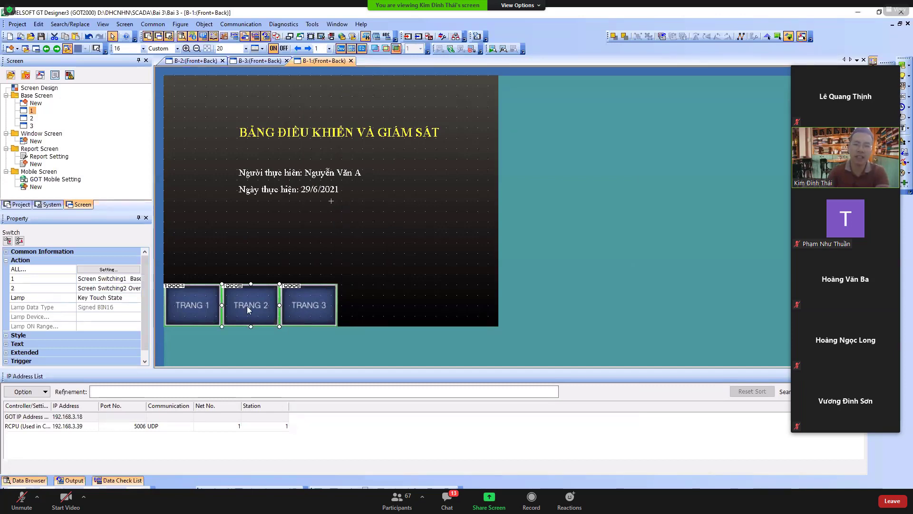
double_click(247, 307)
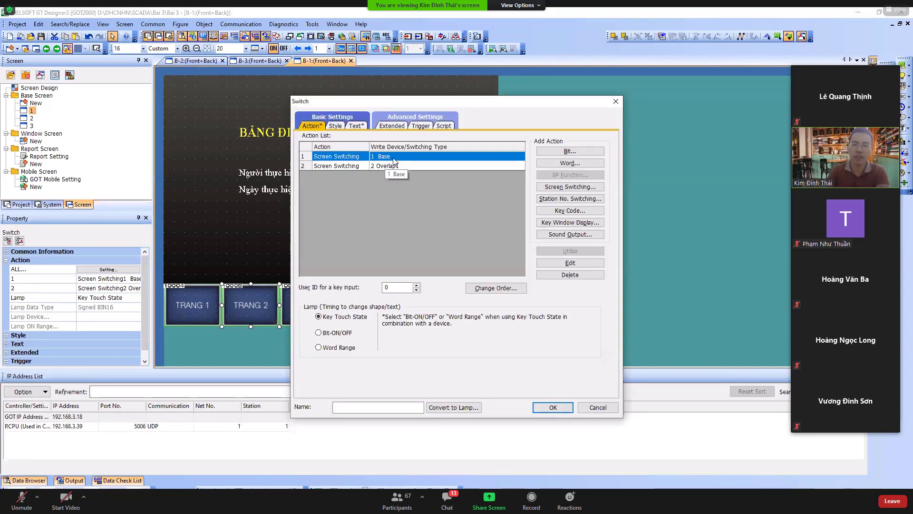
left_click(420, 166)
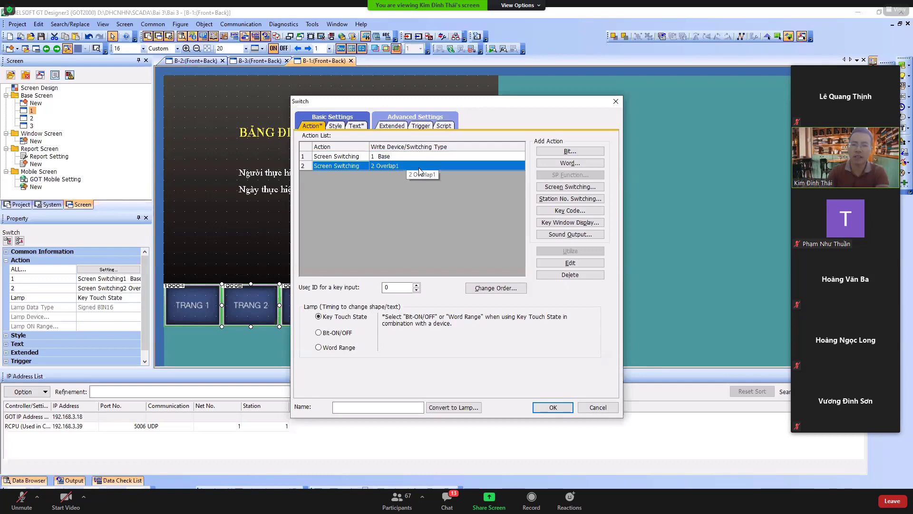
left_click(552, 275)
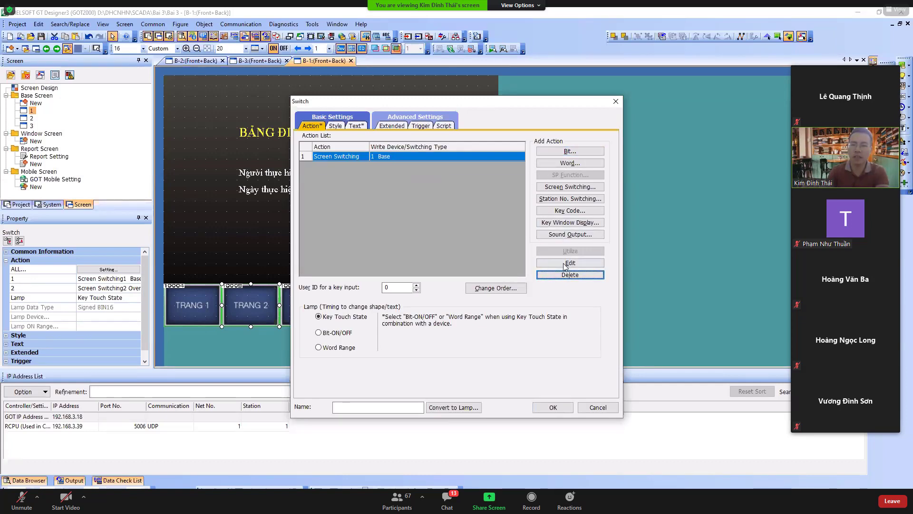
Set the TRANG 2 switch's remaining action to fixed Base screen number 2 and apply its settings
left_click(566, 263)
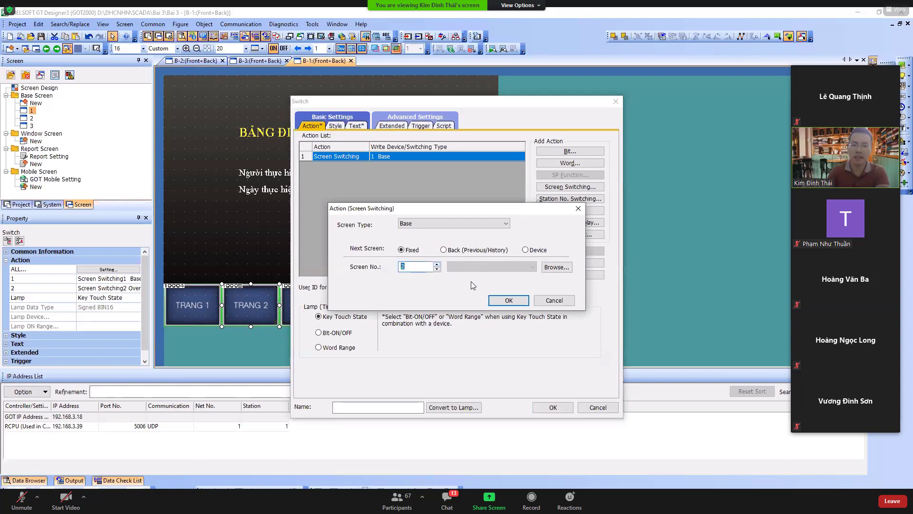
left_click(508, 300)
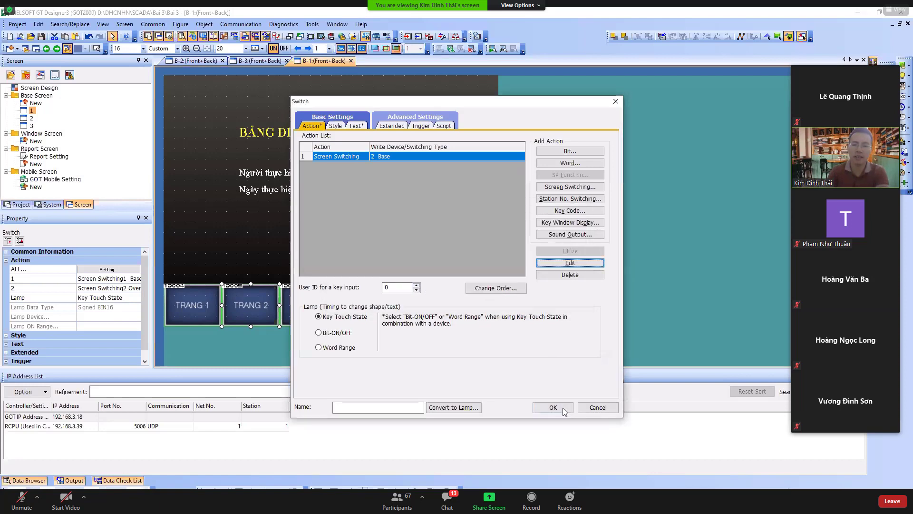
left_click(553, 407)
Copy the three page switches on base screen 1 and open base screen 2
left_click(330, 259)
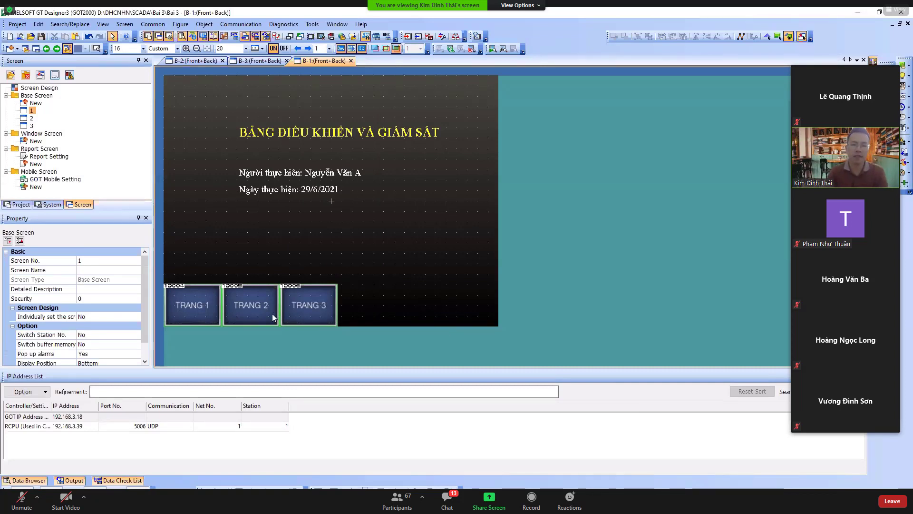
left_click_drag(156, 265, 156, 265)
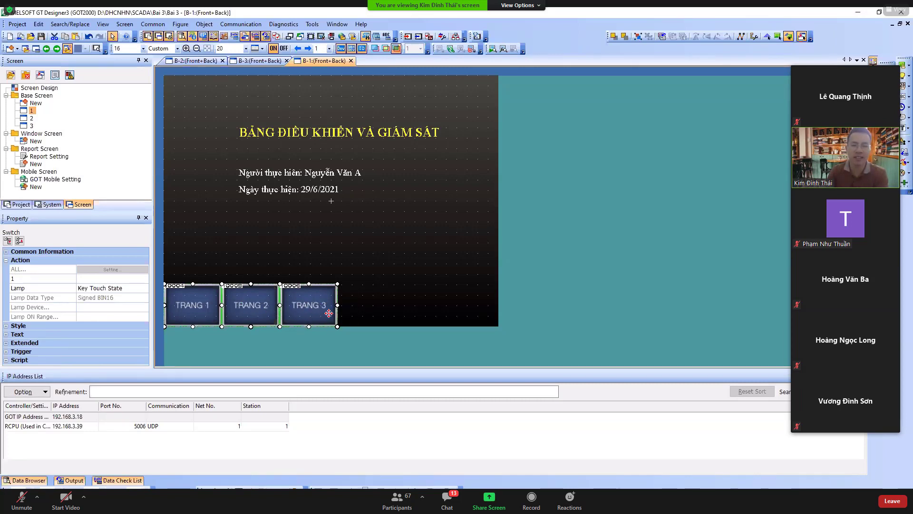
double_click(31, 118)
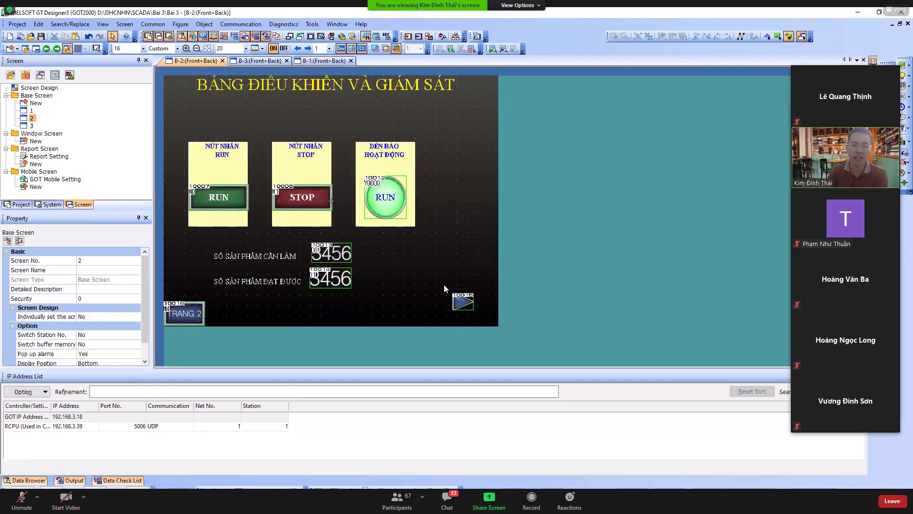
Place a copy of the arrow switch in the upper-right corner of base screen 2 and delete the original arrow
left_click_drag(443, 282, 494, 319)
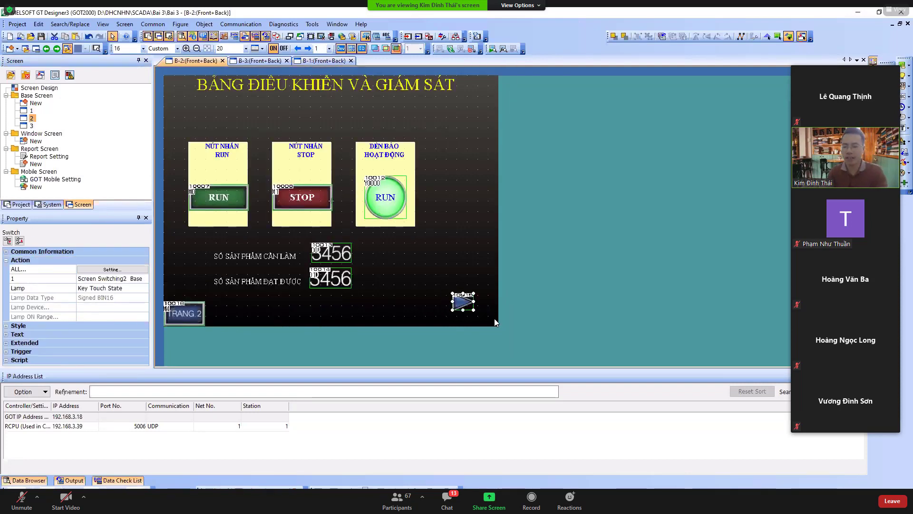
key("ctrl+c")
key("ctrl+v")
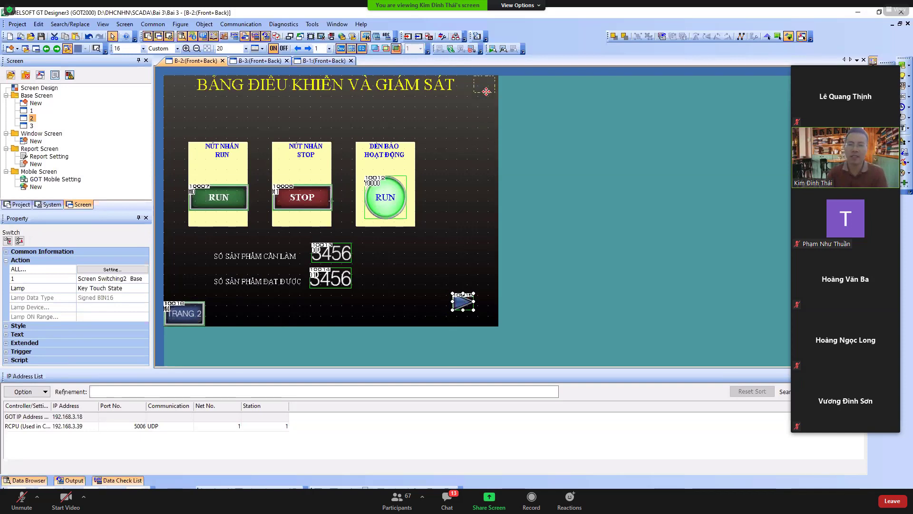
left_click(484, 113)
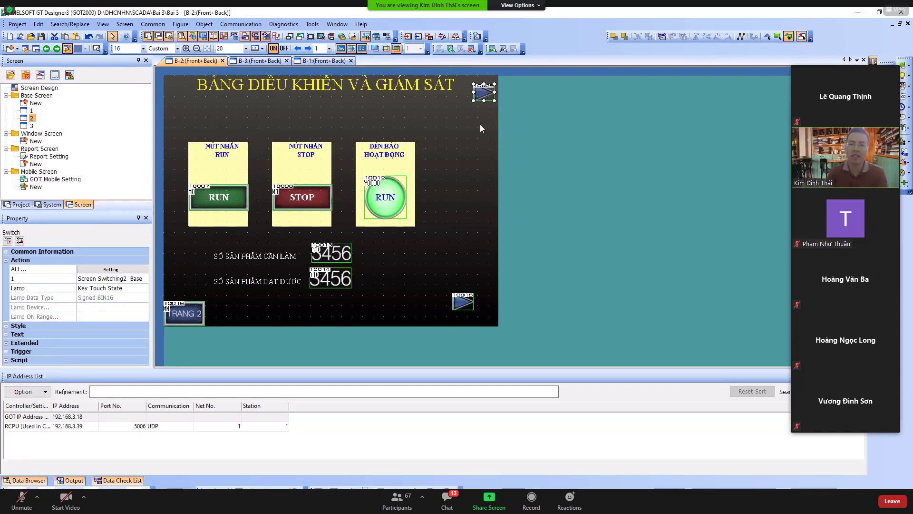
left_click(469, 303)
key("Delete")
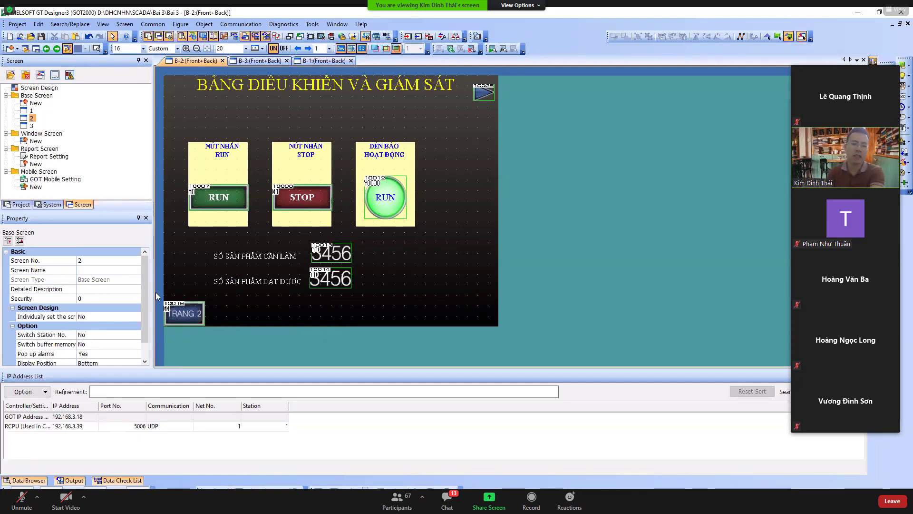
Delete the old TRANG.2 switch from base screen 2 and paste the three copied page switches
left_click_drag(156, 292, 220, 331)
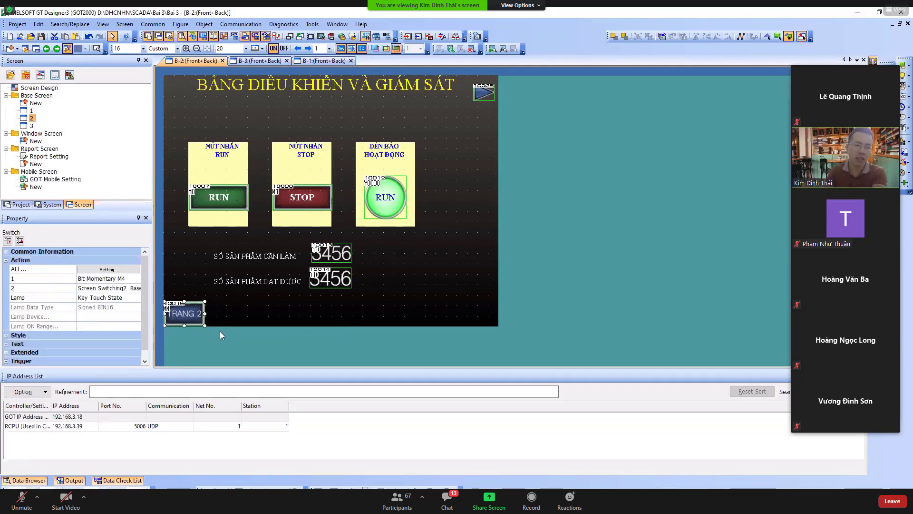
left_click(220, 331)
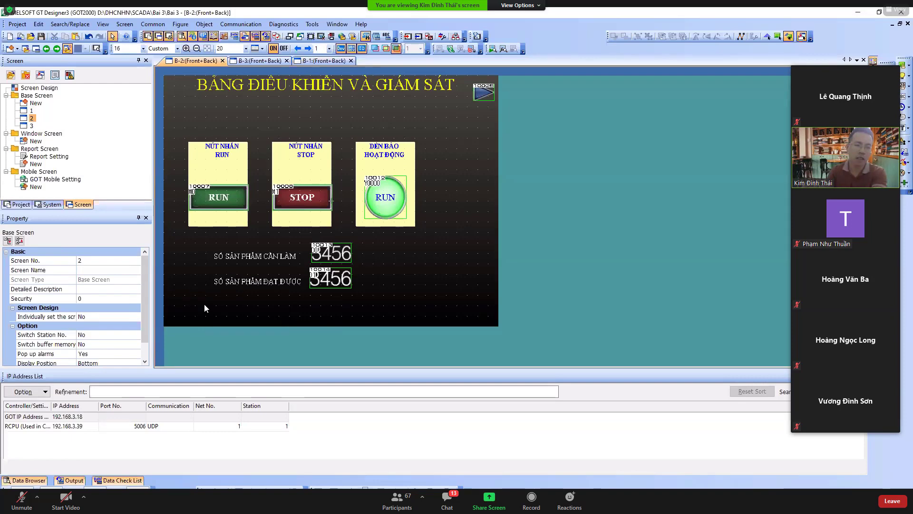
right_click(204, 304)
left_click(230, 34)
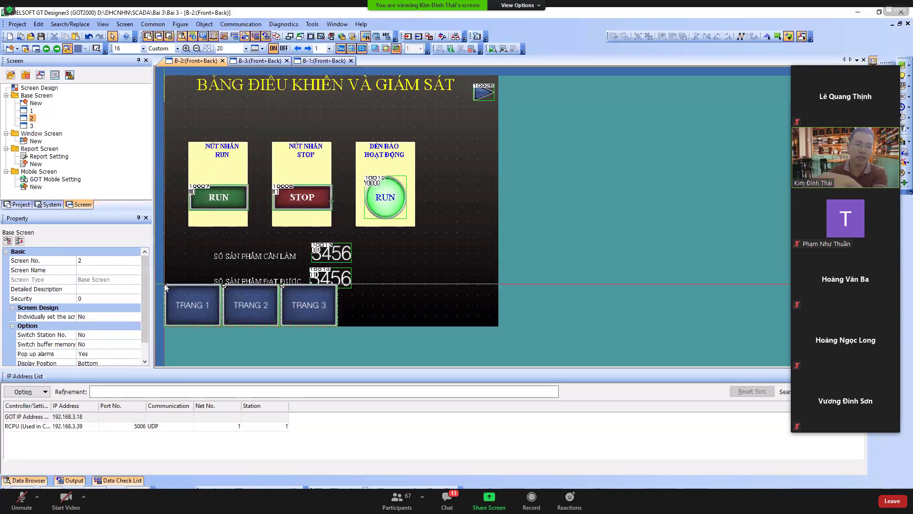
left_click(439, 304)
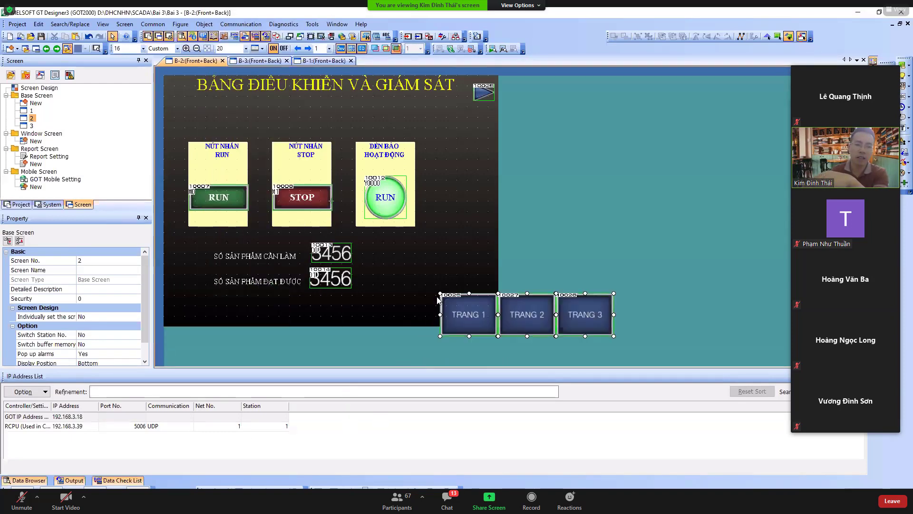
Duplicate the three pasted switches into the lower-left corner of base screen 2 and delete the set overhanging the screen's right edge
left_click_drag(454, 306, 174, 293)
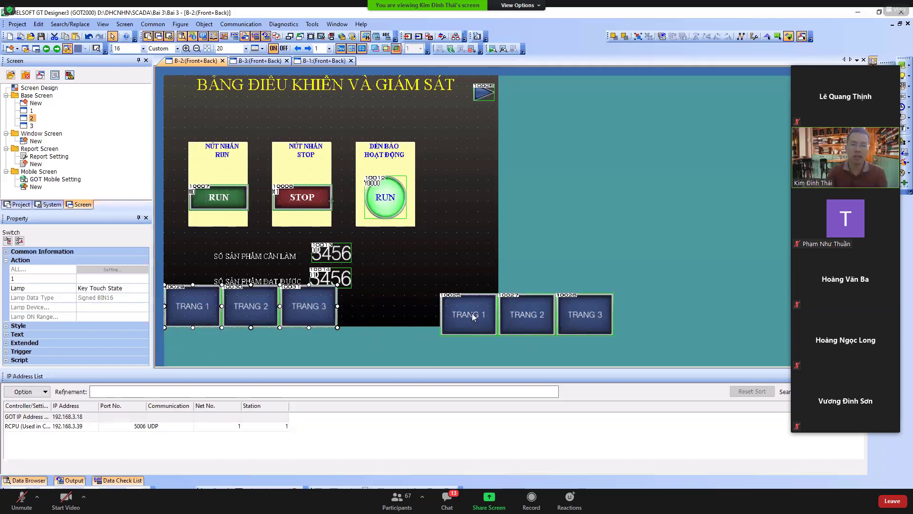
left_click(472, 313)
left_click_drag(682, 341, 410, 273)
key("Delete")
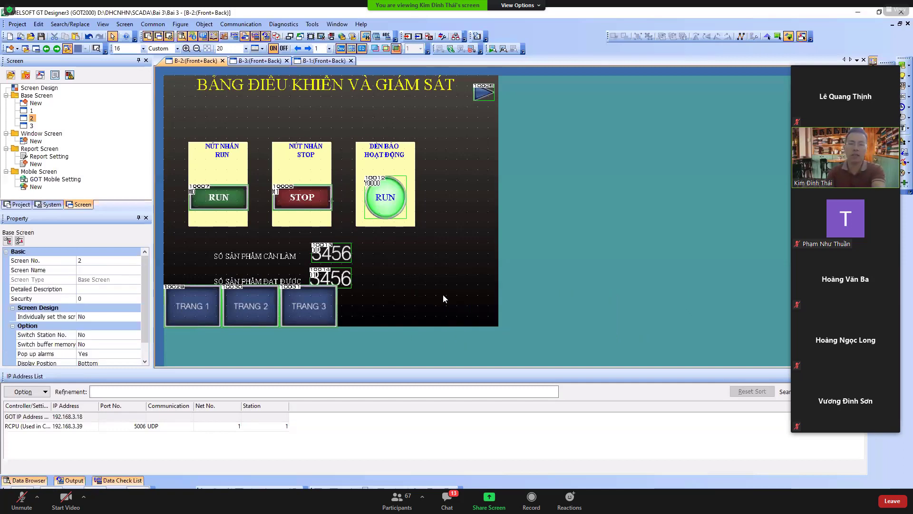
Move the RUN/STOP/lamp panels and the product-count rows on base screen 2 upward, clear of the page switches
left_click_drag(479, 300, 167, 122)
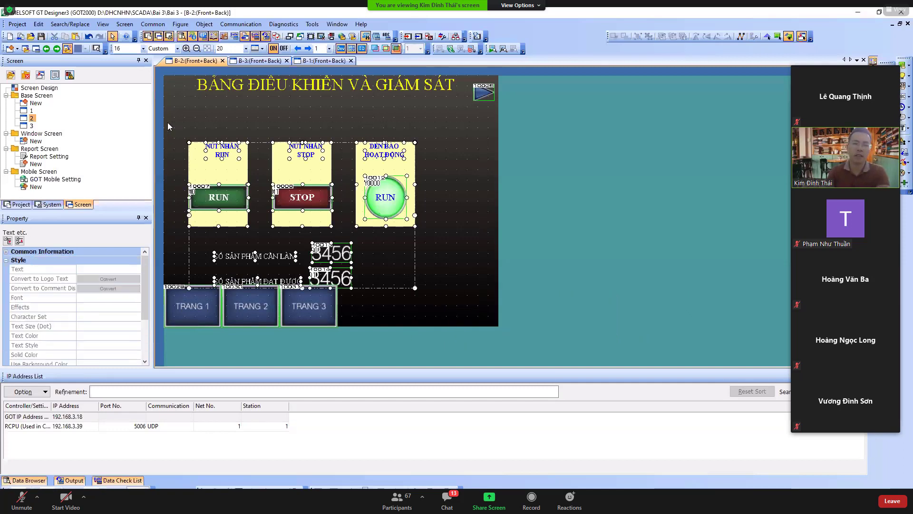
key("Up")
key("Up")
key("Up")
key("Up")
key("Up")
key("Up")
key("Up")
key("Up")
key("Up")
key("Up")
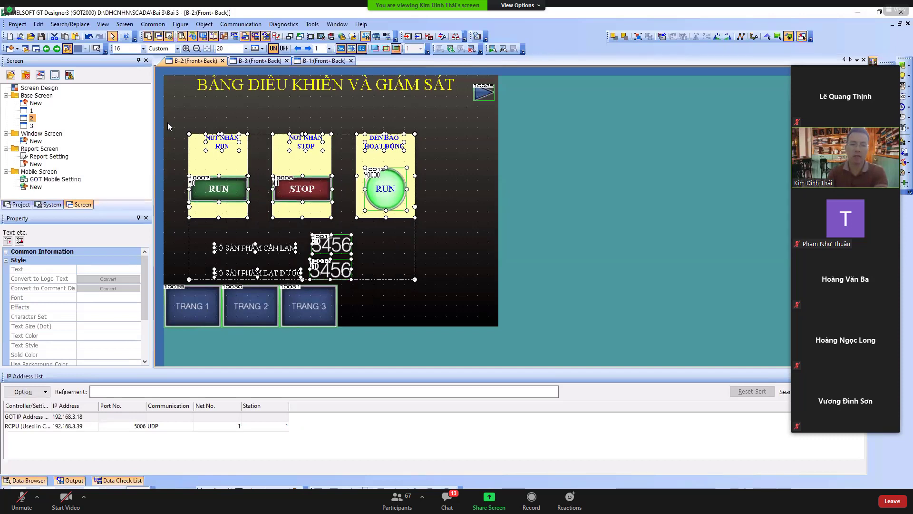
left_click(447, 284)
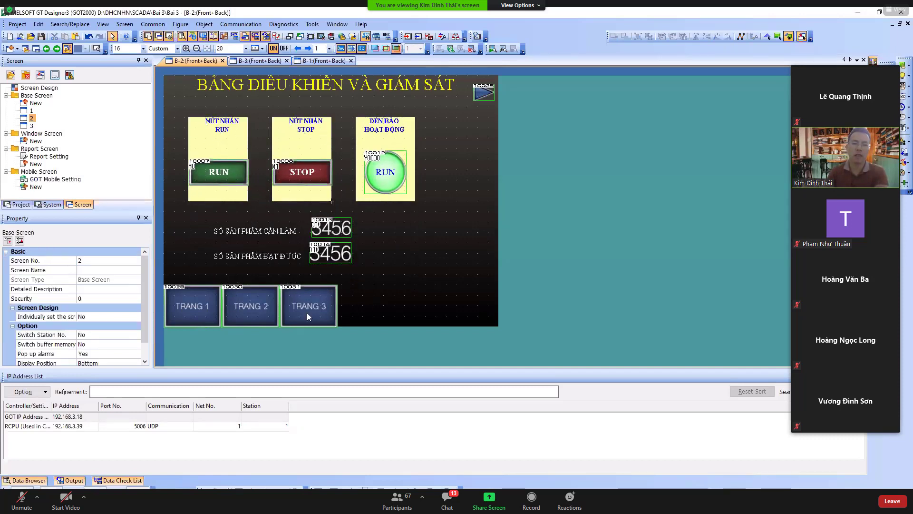
Check the properties of the TRANG 2, TRANG 1 and TRANG 3 switches on base screen 2
left_click(234, 307)
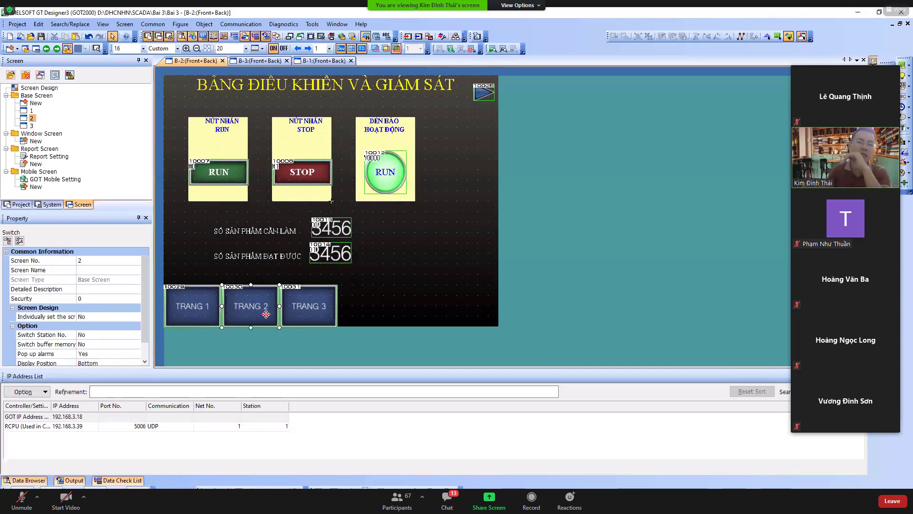
left_click(193, 310)
left_click(306, 314)
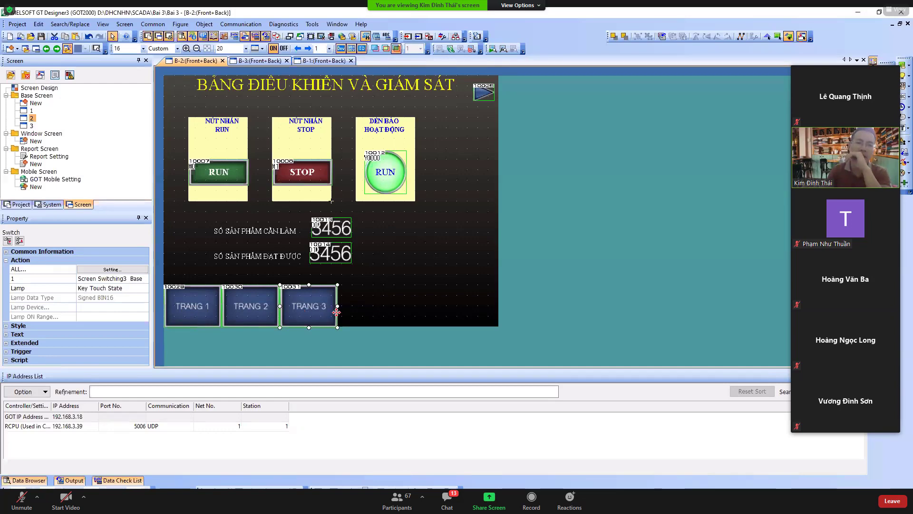
Open base screen 3 and review the alarm table's display, text and alarm settings
double_click(31, 126)
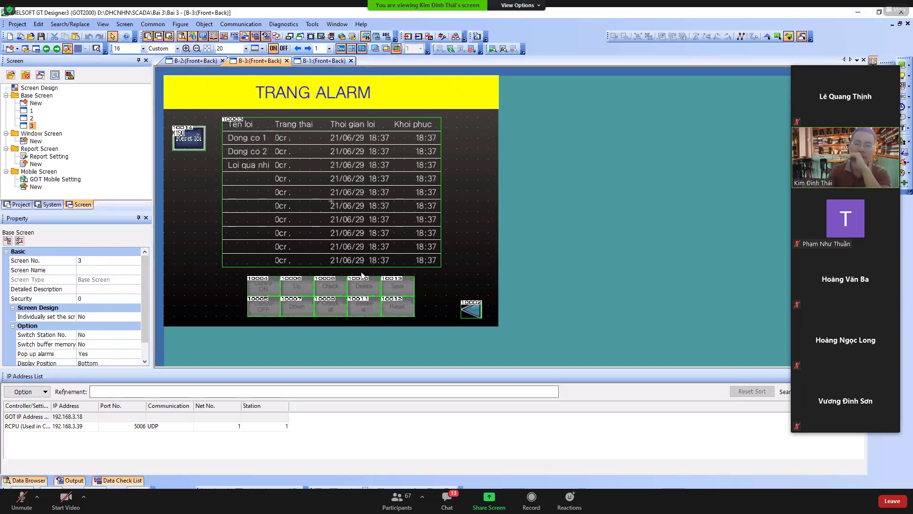
left_click(369, 233)
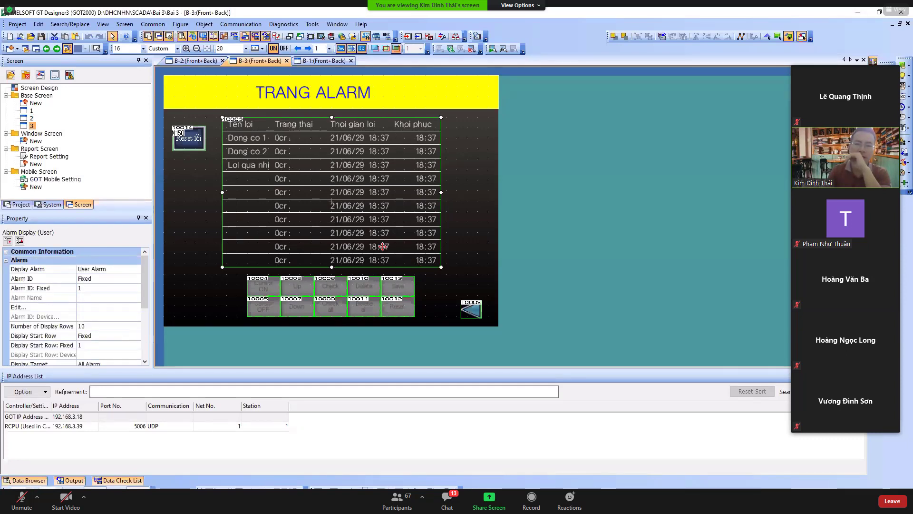
double_click(369, 223)
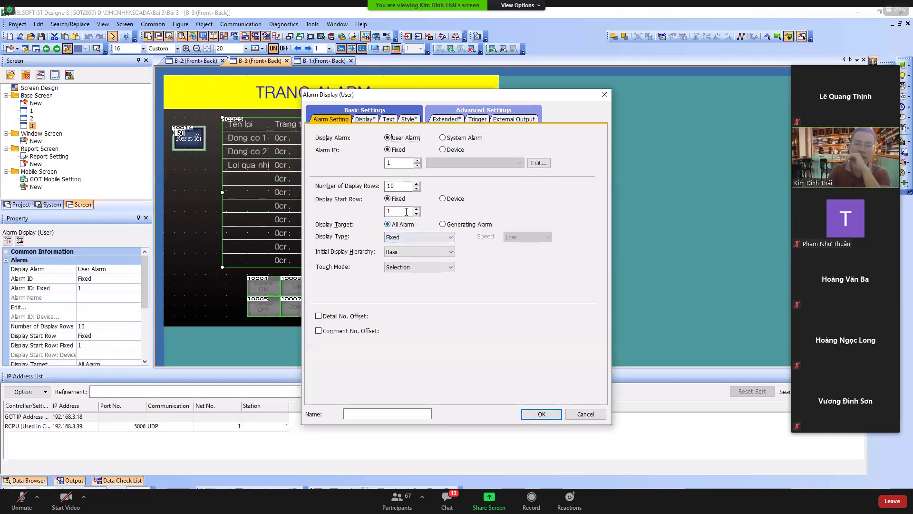
left_click(366, 120)
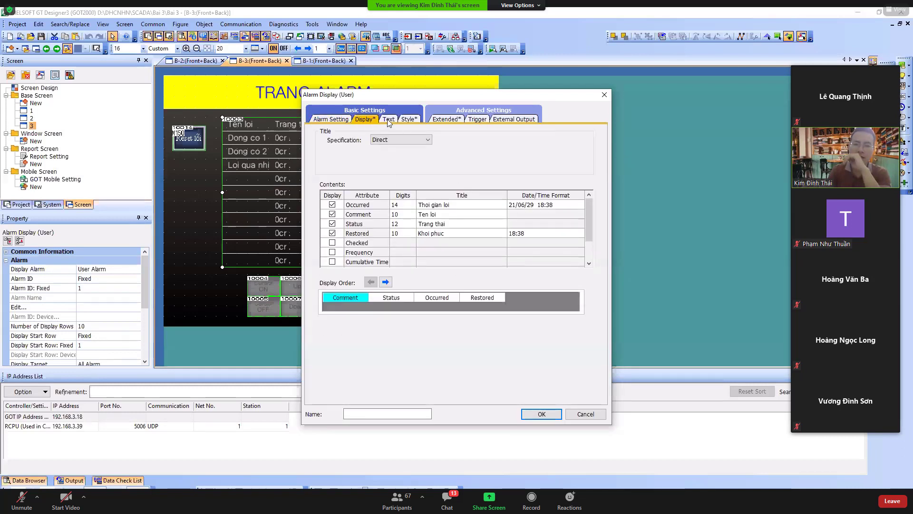
left_click(388, 120)
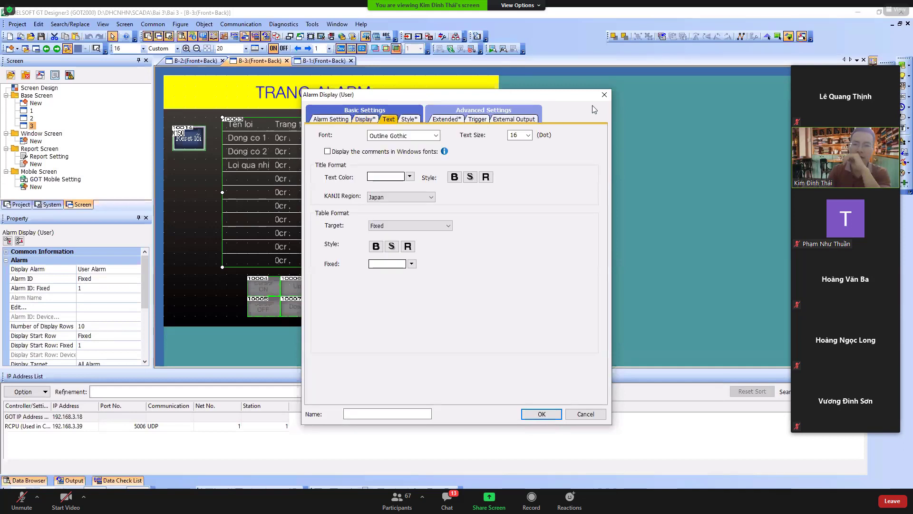
left_click(604, 96)
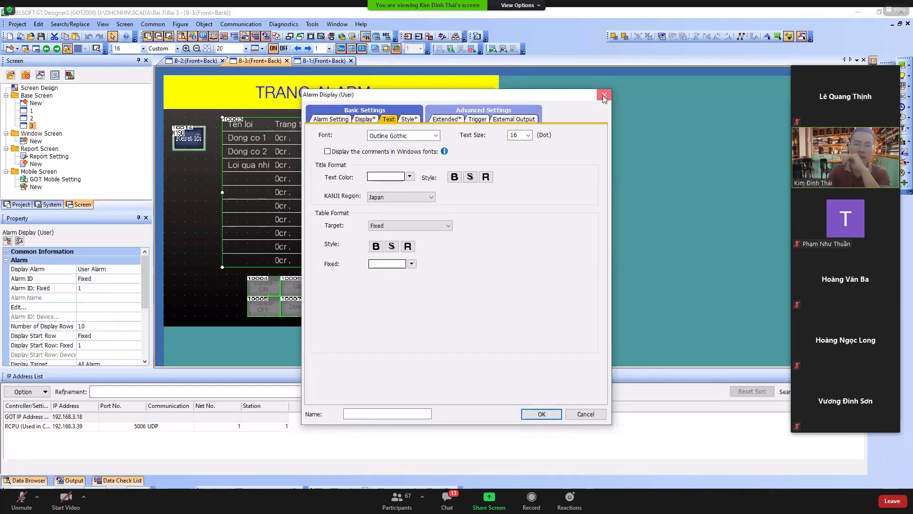
left_click(341, 120)
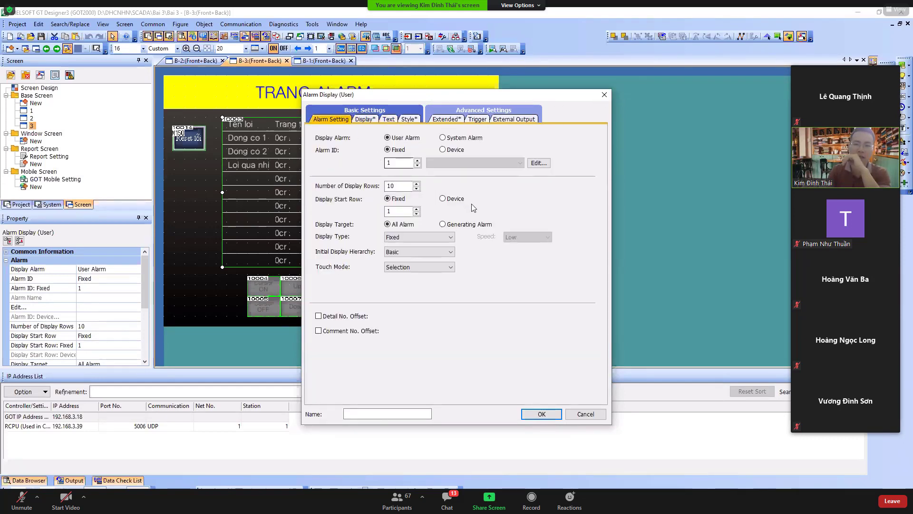
Set the alarm table's number of display rows to 4 and accept the settings
left_click(417, 189)
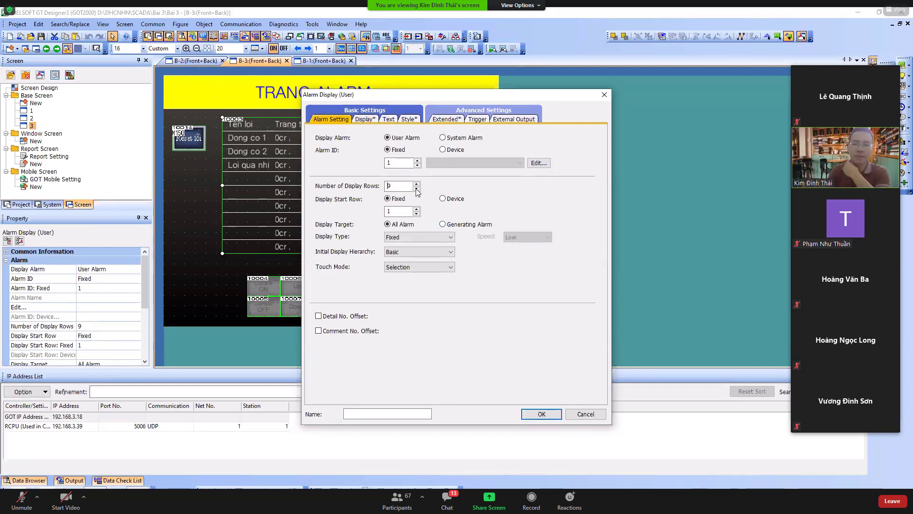
left_click(417, 189)
left_click(417, 189)
left_click(417, 189)
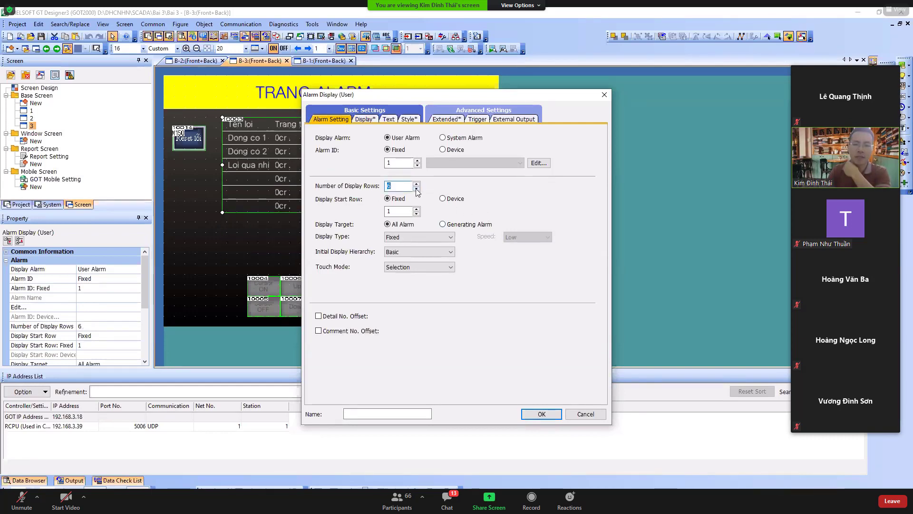
left_click(417, 188)
left_click(417, 189)
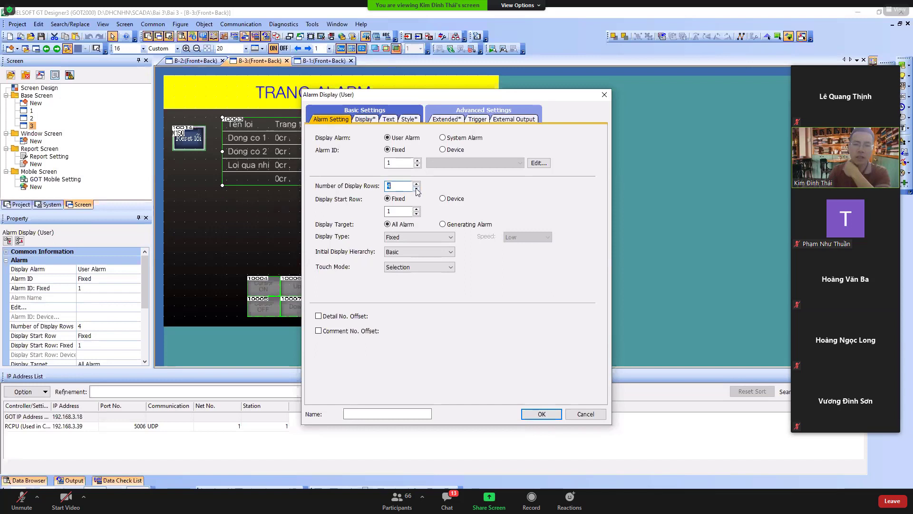
key("Return")
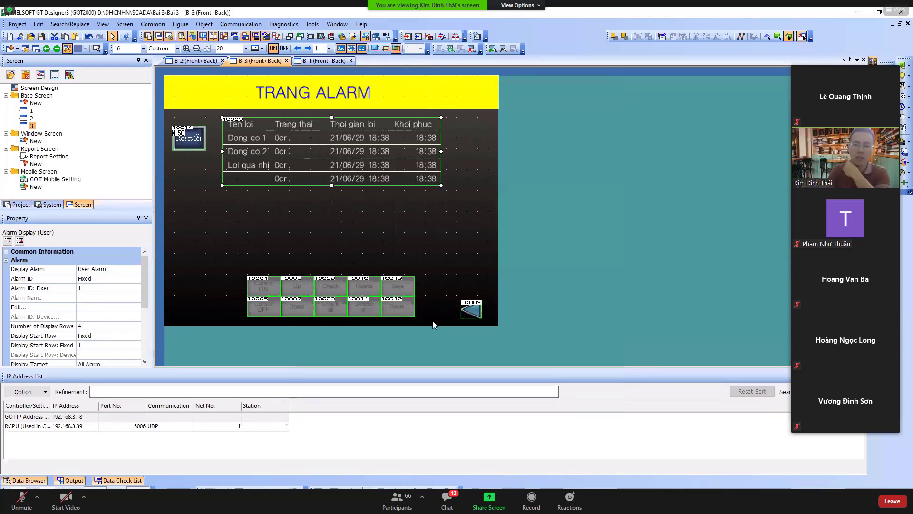
Place a copy of the ten alarm key switches directly below the shortened alarm table and delete the original group
left_click_drag(432, 320, 226, 246)
left_click_drag(311, 283, 318, 212, "ctrl")
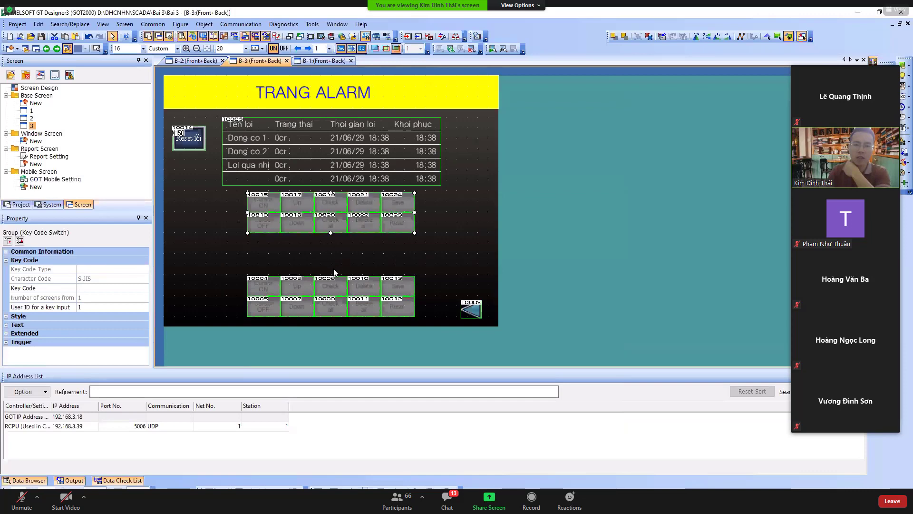
left_click_drag(235, 265, 432, 322, "shift")
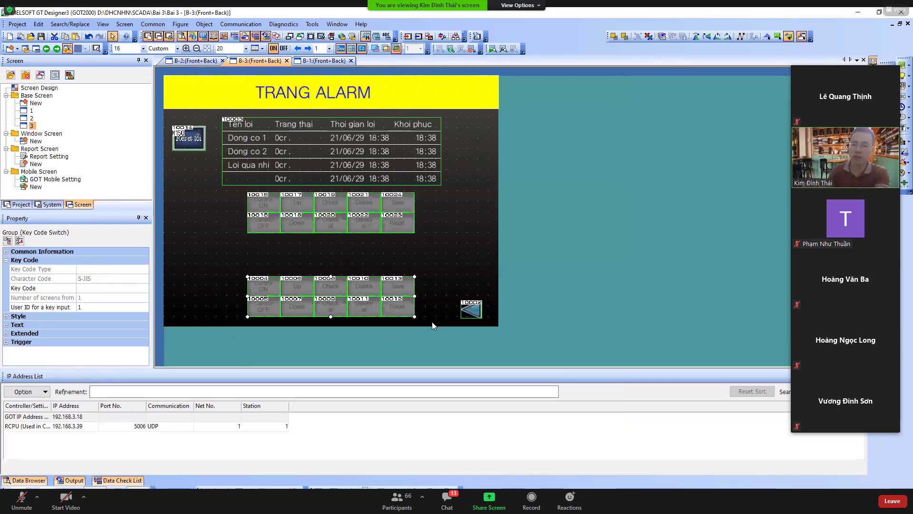
key("Delete")
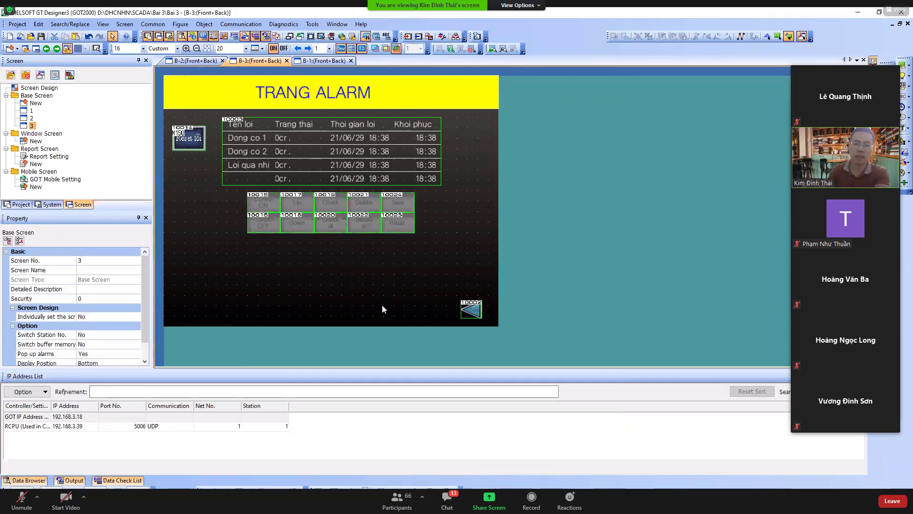
Paste the three page switches on base screen 3, duplicate them into its lower-left corner, and delete the overhanging set with the arrow switch
right_click(246, 272)
left_click(269, 33)
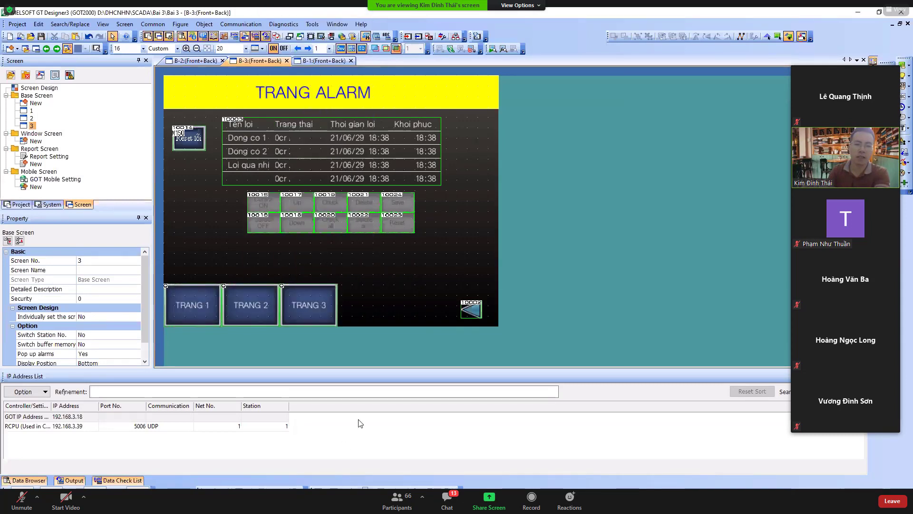
left_click_drag(190, 321, 406, 336)
left_click_drag(383, 305, 165, 287, "ctrl")
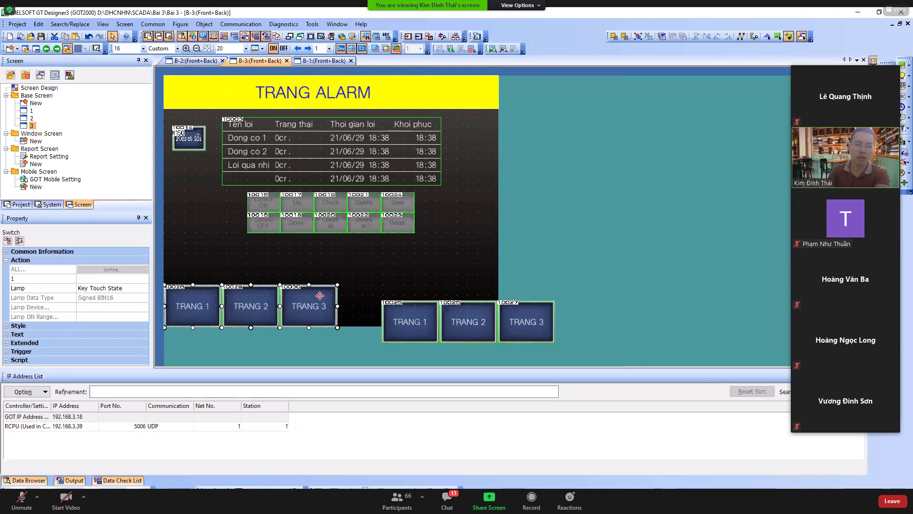
left_click_drag(378, 291, 595, 361)
key("Delete")
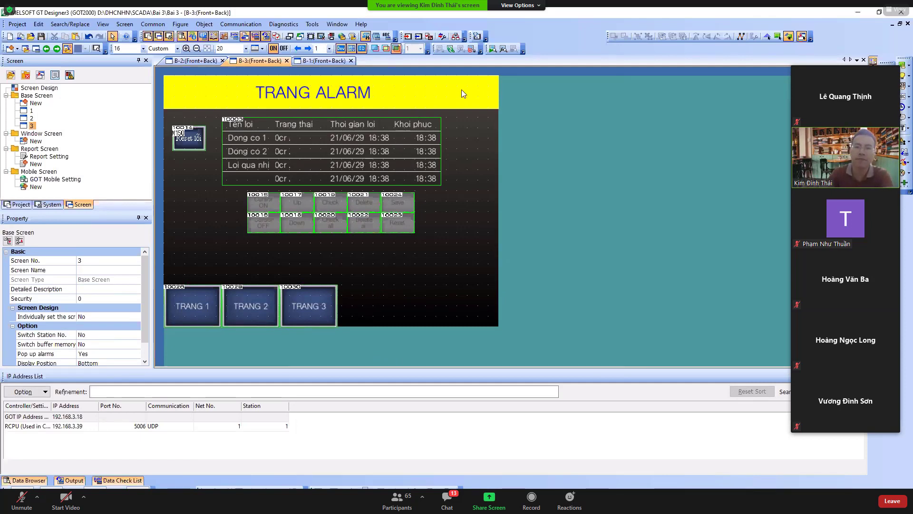
Start a simulation of the project in GT Simulator3
left_click(471, 49)
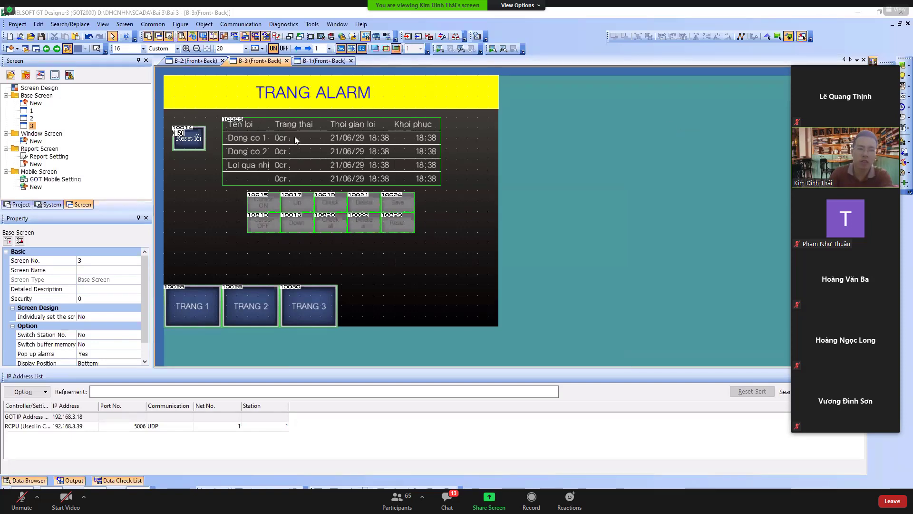
left_click(440, 49)
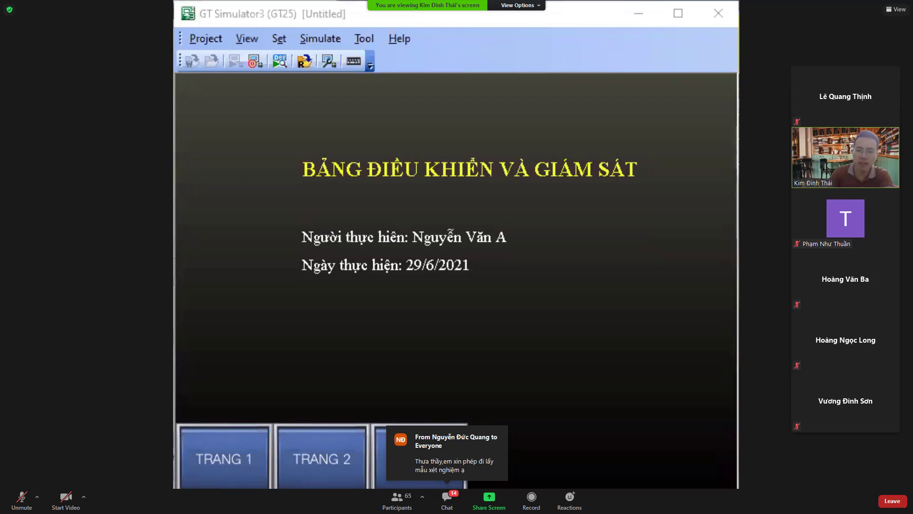
left_click(447, 497)
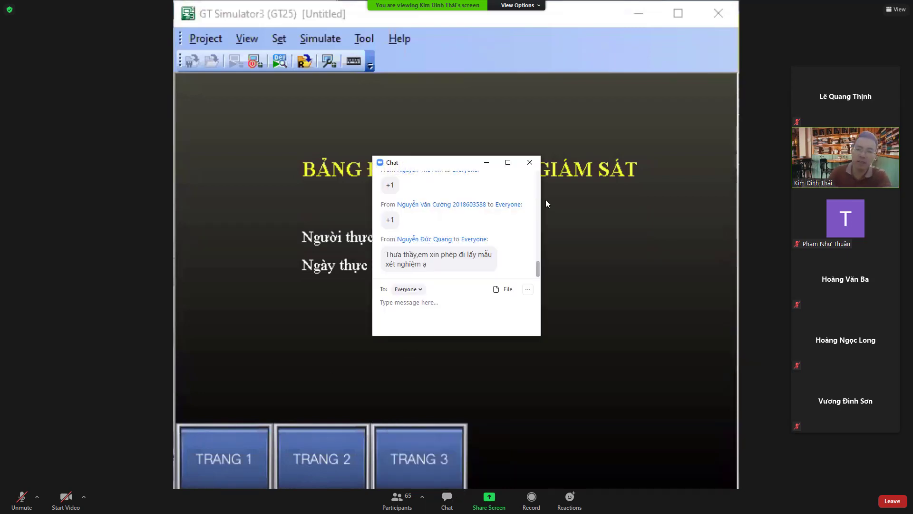
left_click(530, 163)
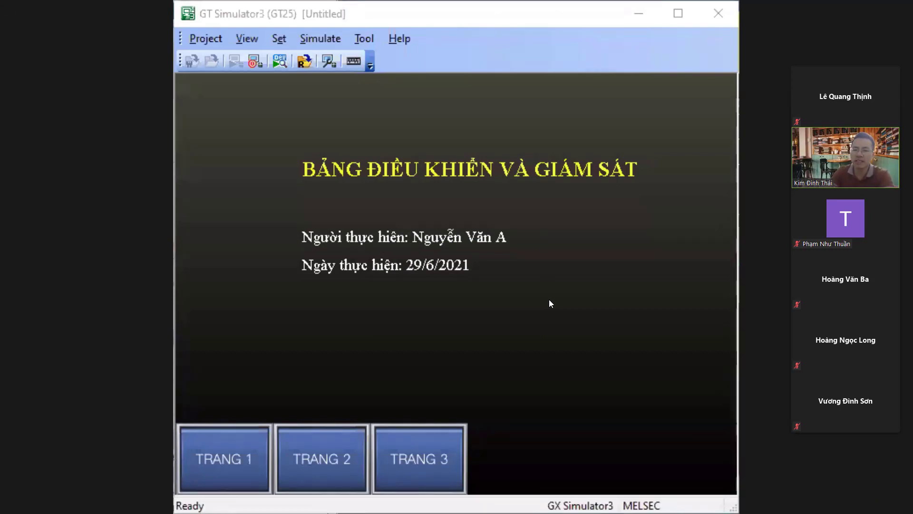
Test navigation between the three simulated screens by operating the TRANG 1, TRANG 2 and TRANG 3 switches repeatedly
left_click(346, 459)
left_click(422, 468)
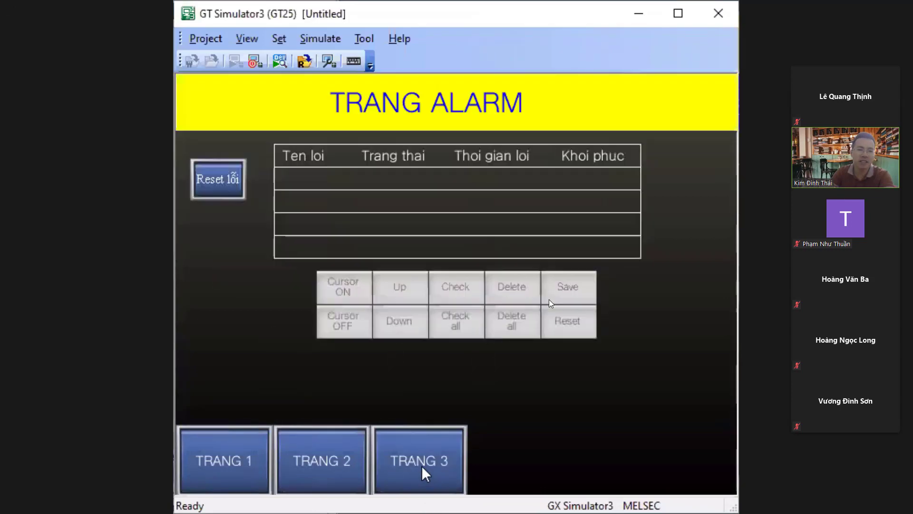
left_click(346, 471)
left_click(254, 459)
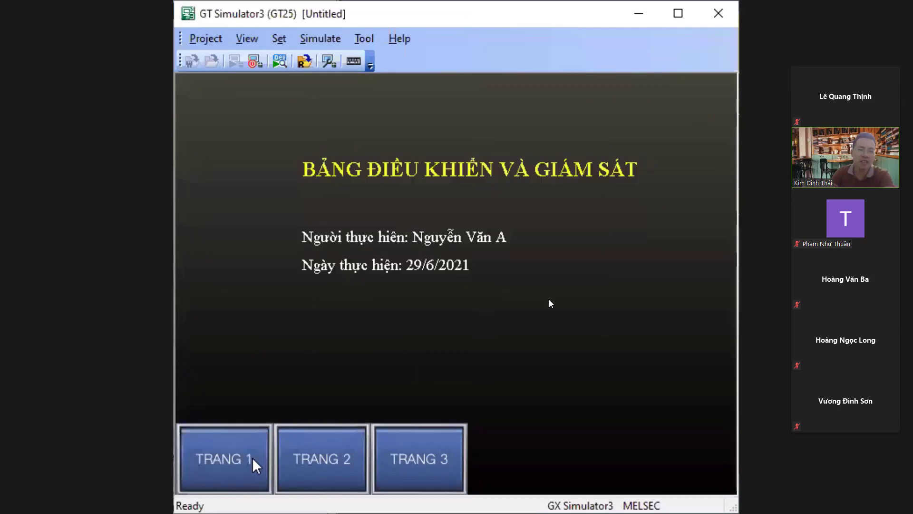
left_click(321, 465)
left_click(231, 461)
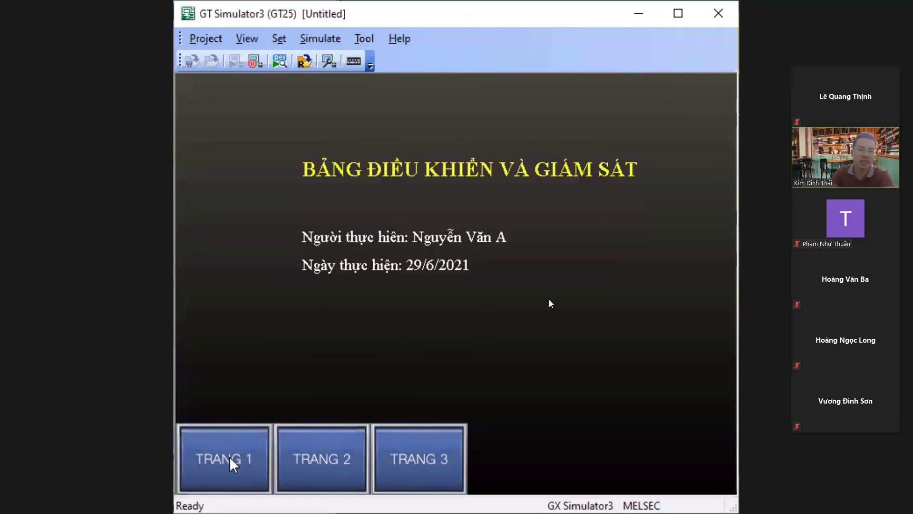
left_click(305, 468)
left_click(402, 471)
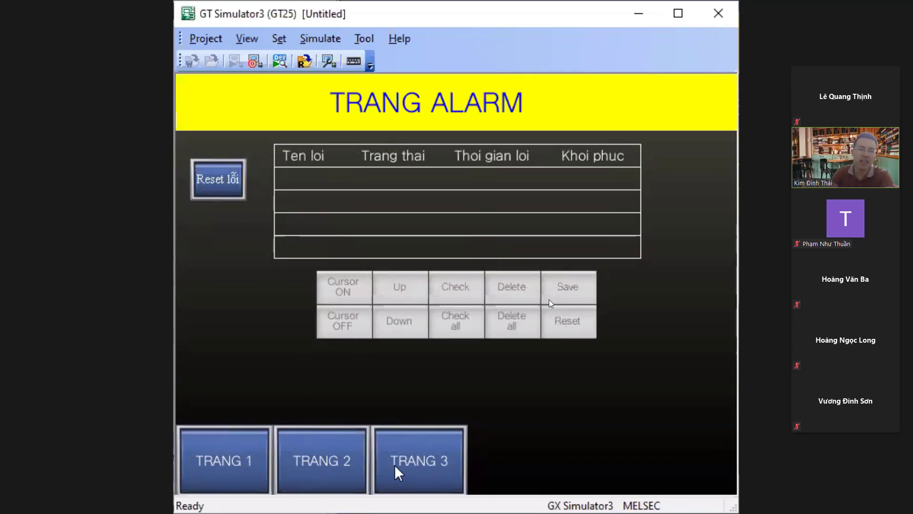
left_click(239, 464)
left_click(334, 467)
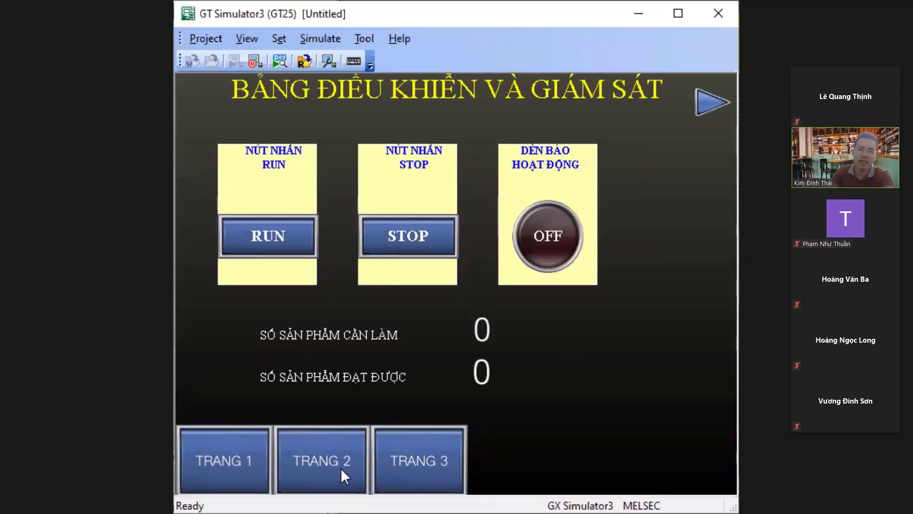
left_click(406, 472)
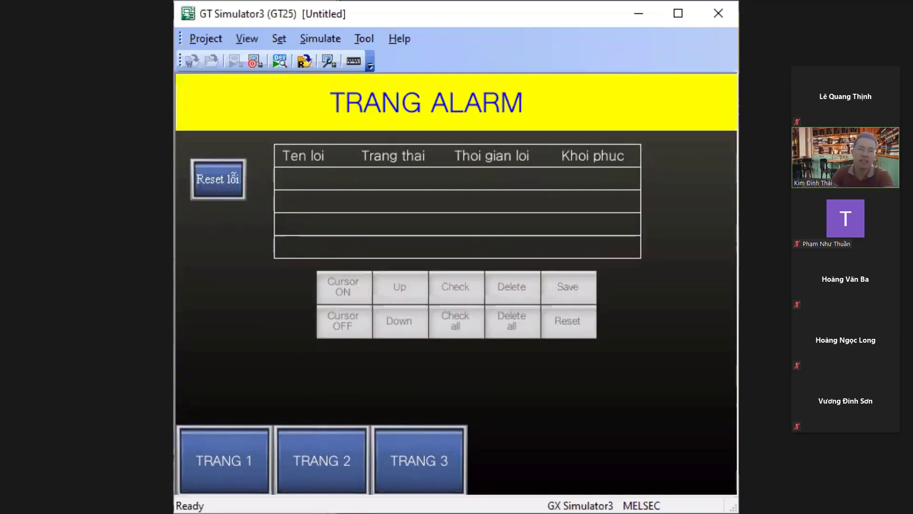
left_click(336, 446)
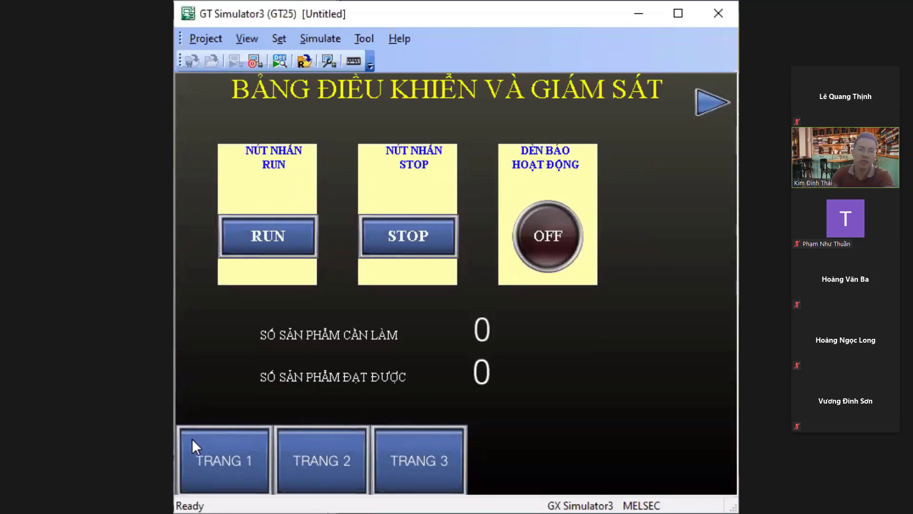
left_click(209, 446)
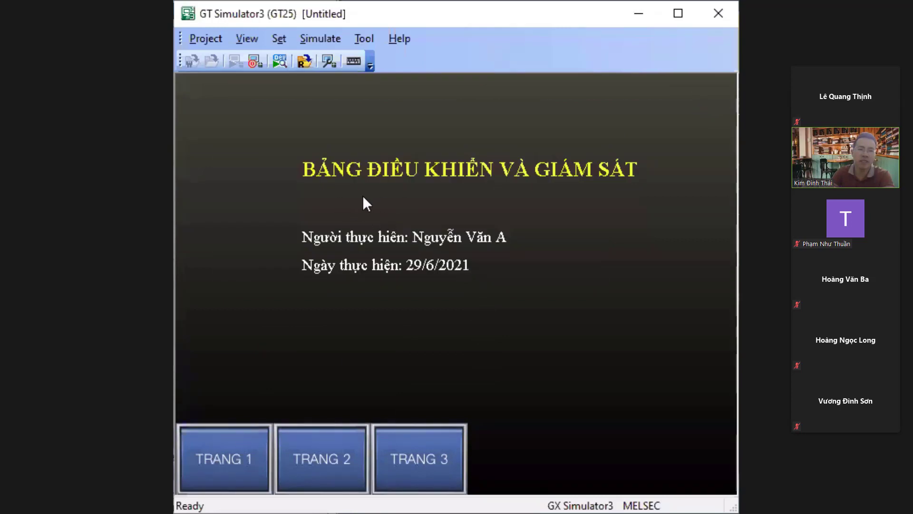
left_click(411, 457)
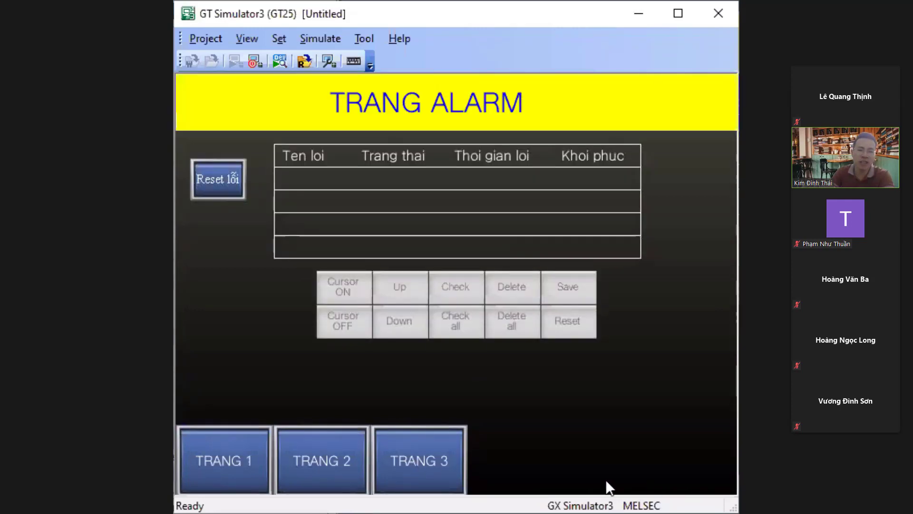
Recheck the TRANG 1, TRANG 2 and TRANG 3 page switches in the simulation, finish on the title screen and exit the simulator
left_click(327, 470)
left_click(404, 467)
left_click(722, 17)
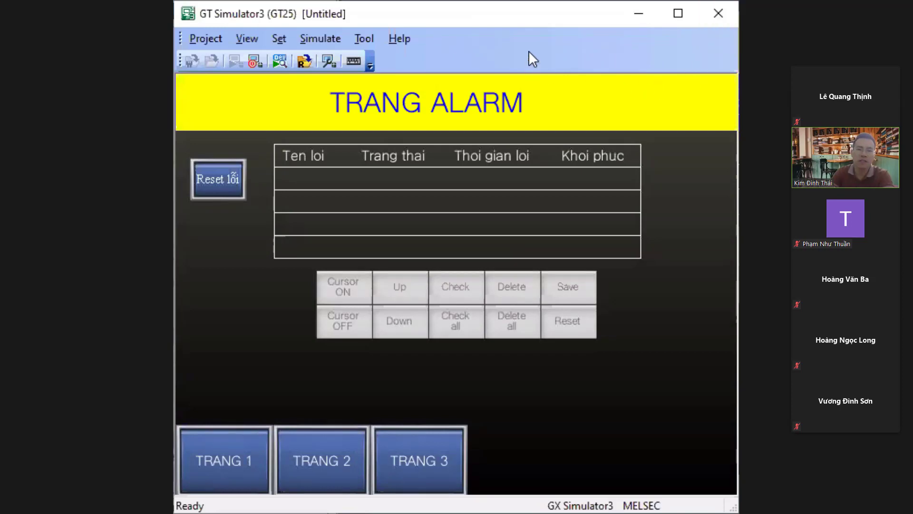
left_click(251, 461)
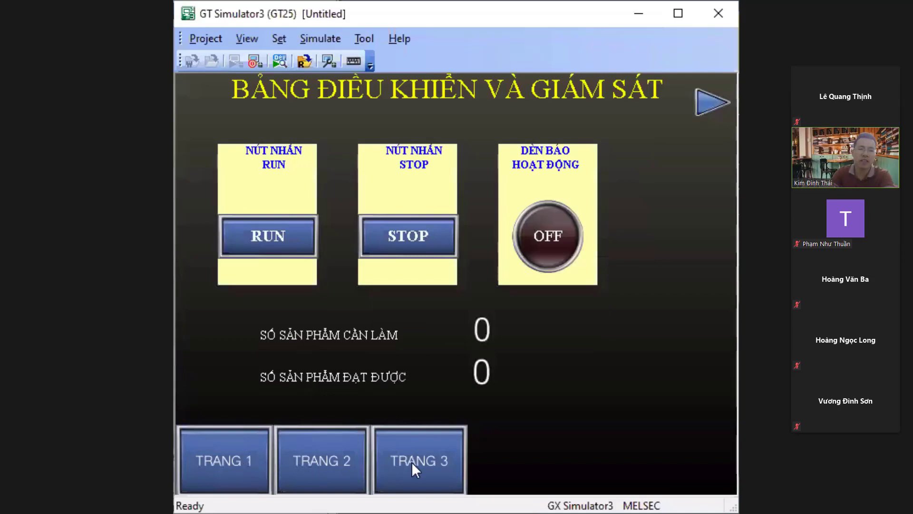
left_click(245, 452)
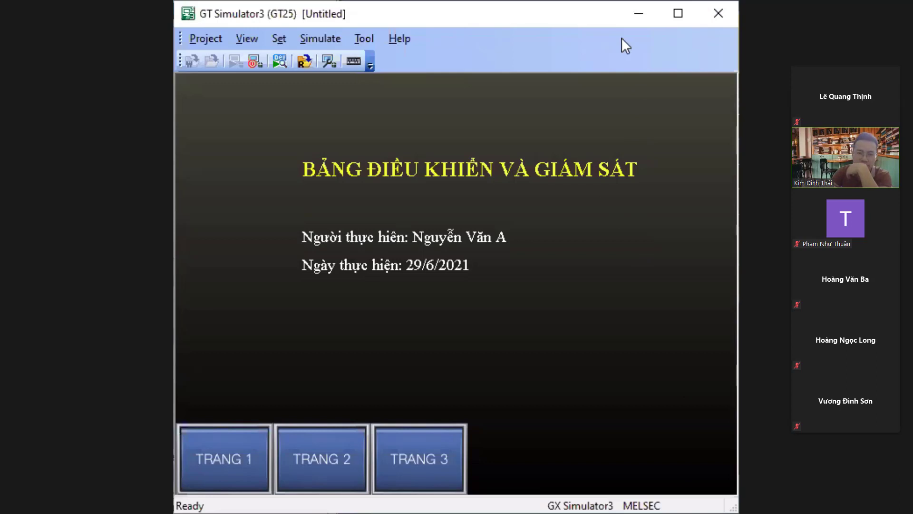
left_click(254, 62)
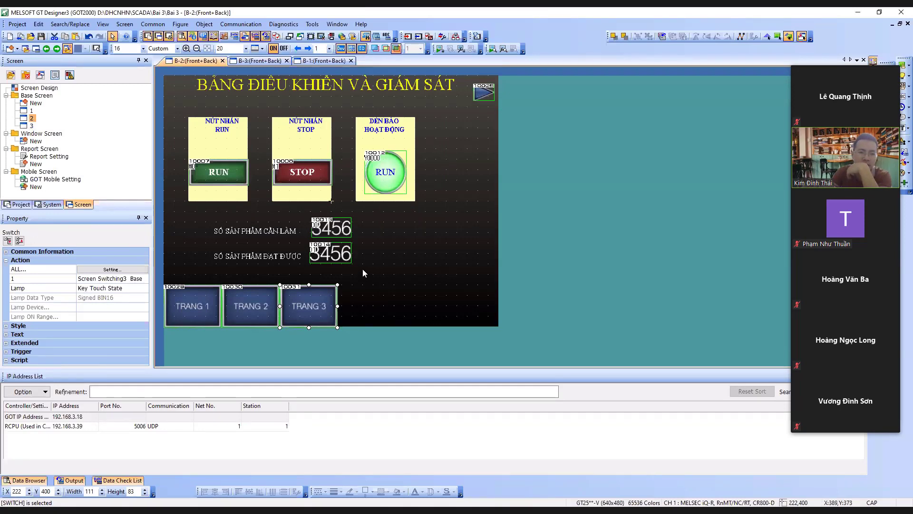
Draw a 147 by 51 switch beside the numerical displays on base screen 2 and give it a momentary bit action on M1
left_click(37, 135)
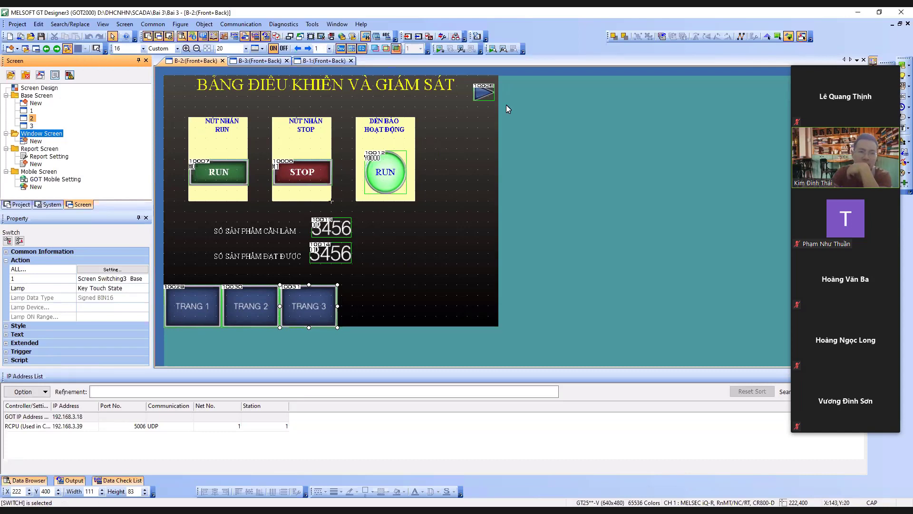
left_click(902, 68)
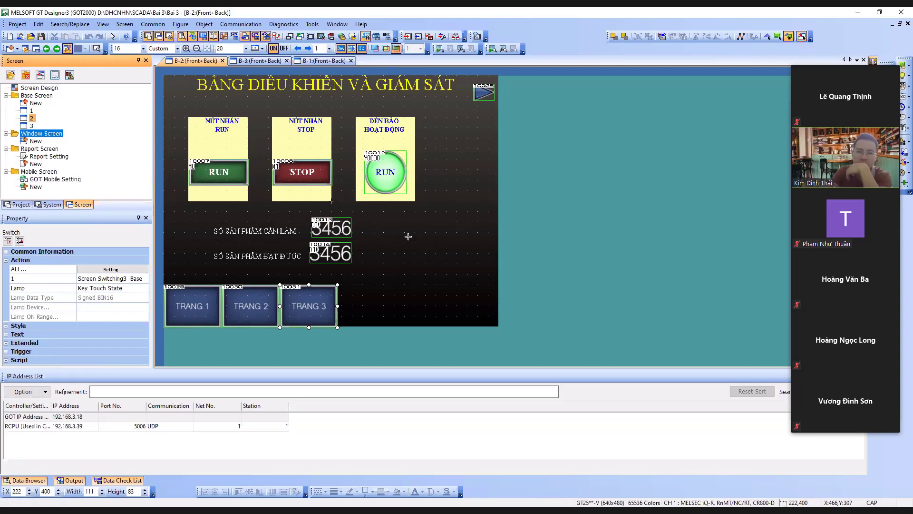
left_click_drag(406, 234, 457, 260)
double_click(432, 251)
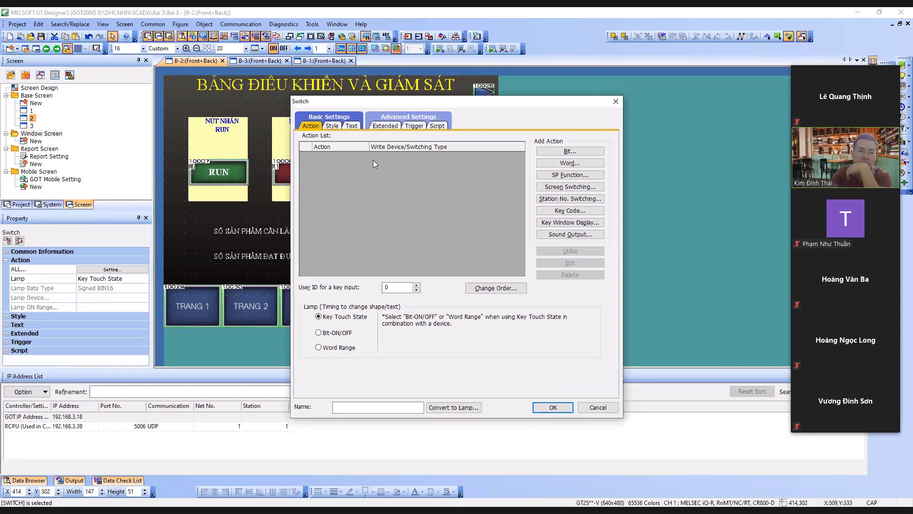
left_click(570, 150)
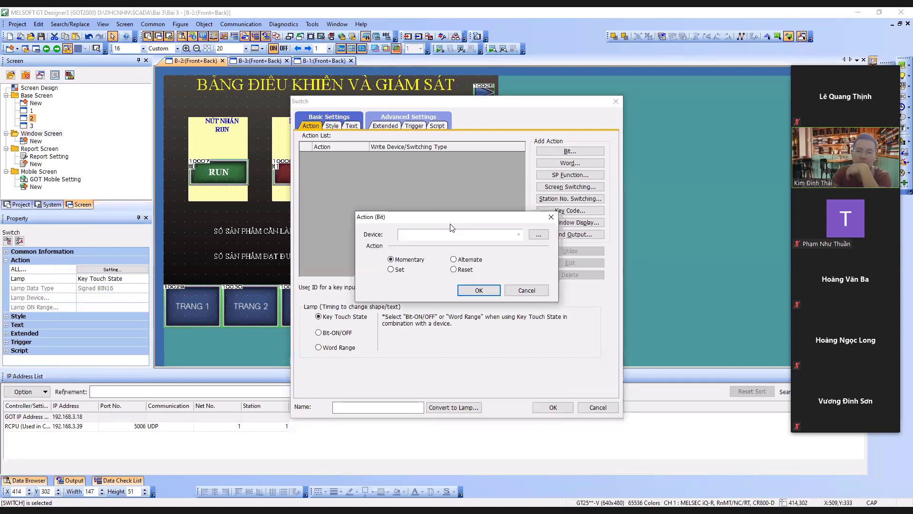
type("M1")
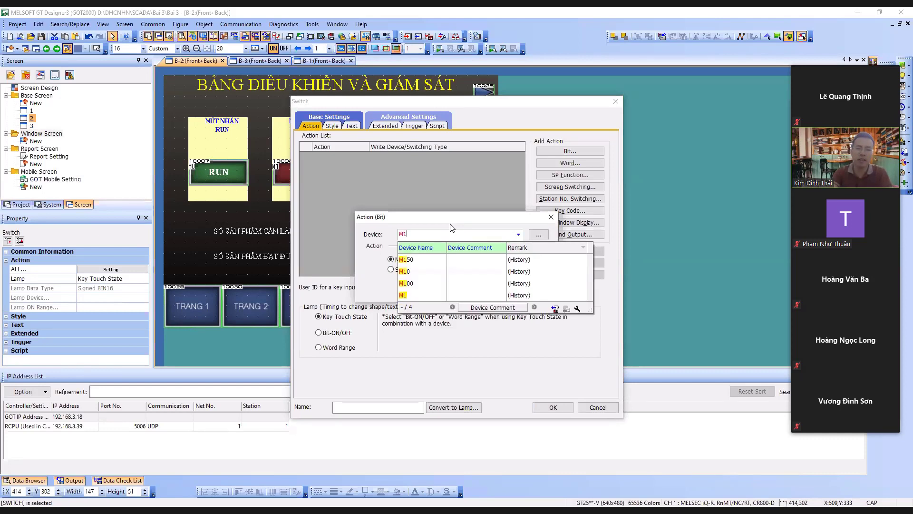
left_click(478, 221)
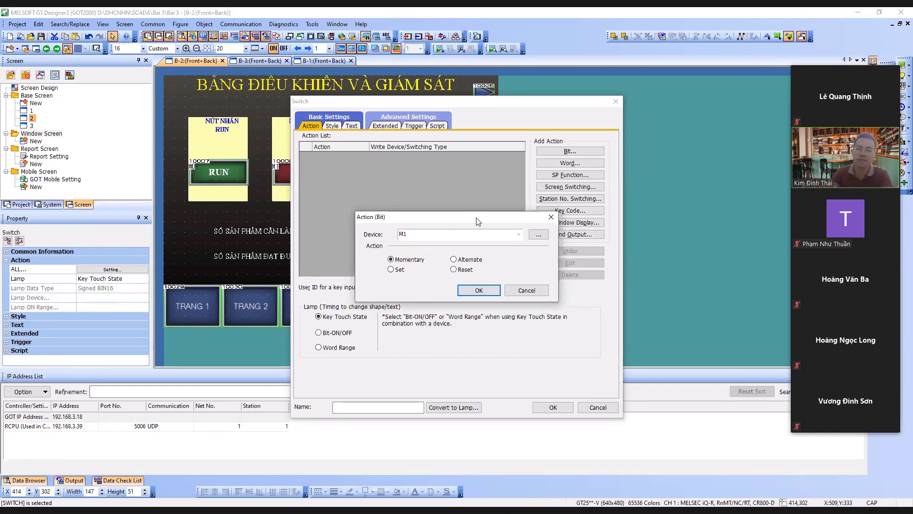
left_click(479, 290)
left_click(552, 408)
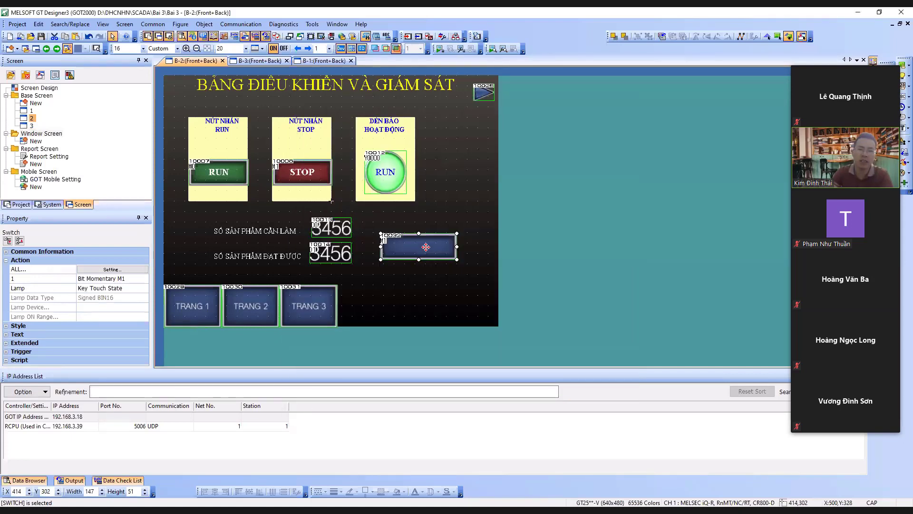
Add a screen switching action to the new M1 switch, using Overlap Window1 with fixed screen number 1
double_click(427, 247)
left_click(570, 187)
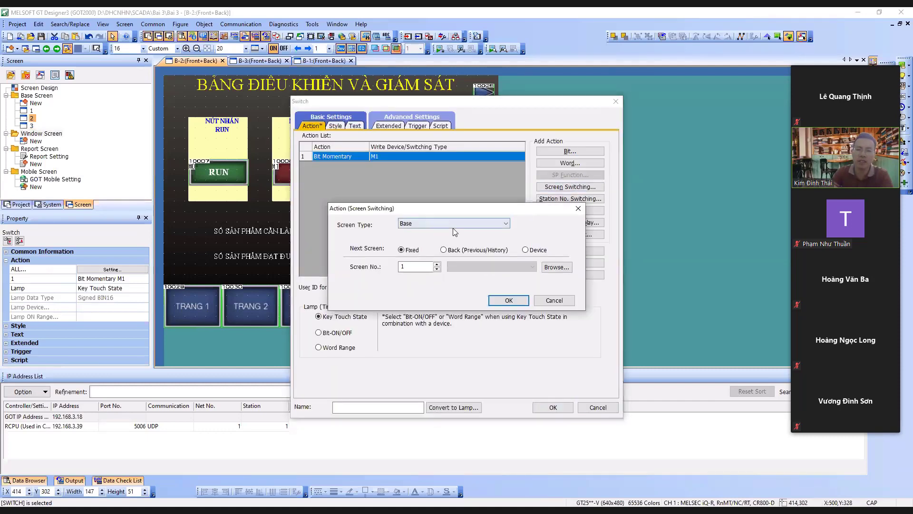
left_click(454, 223)
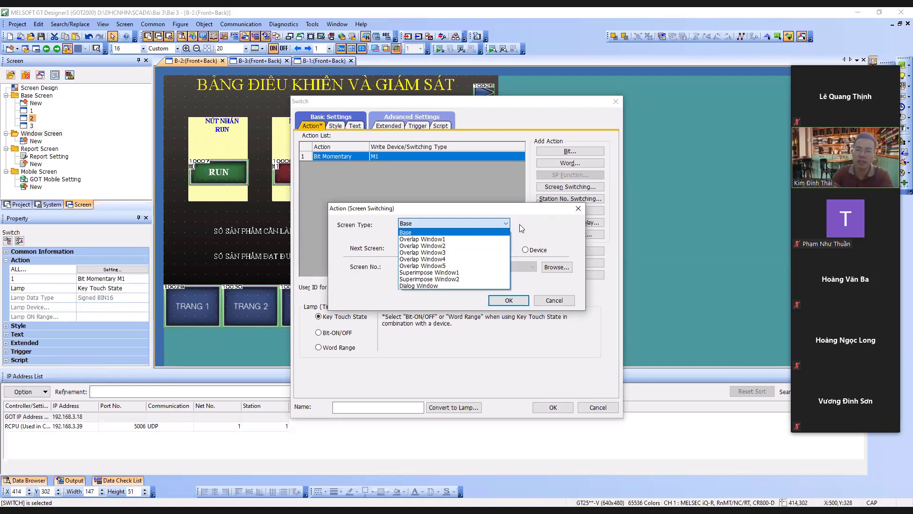
left_click(462, 239)
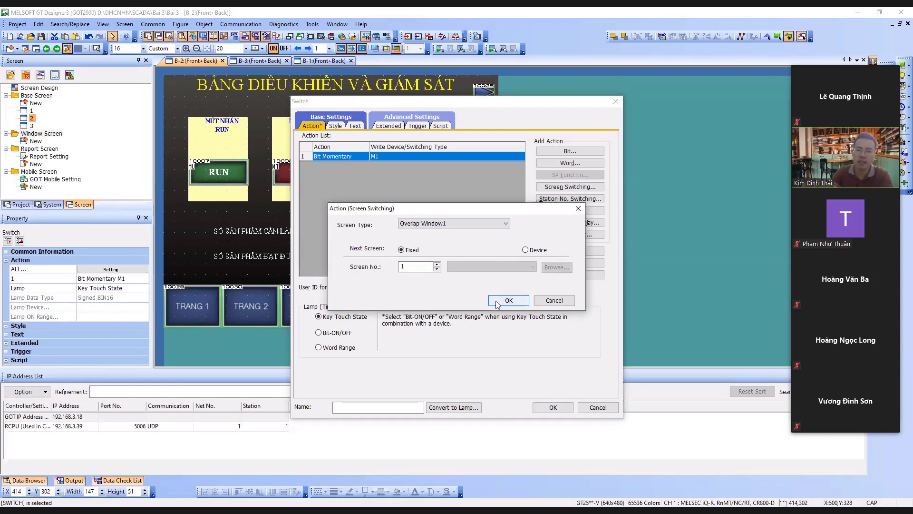
left_click(497, 302)
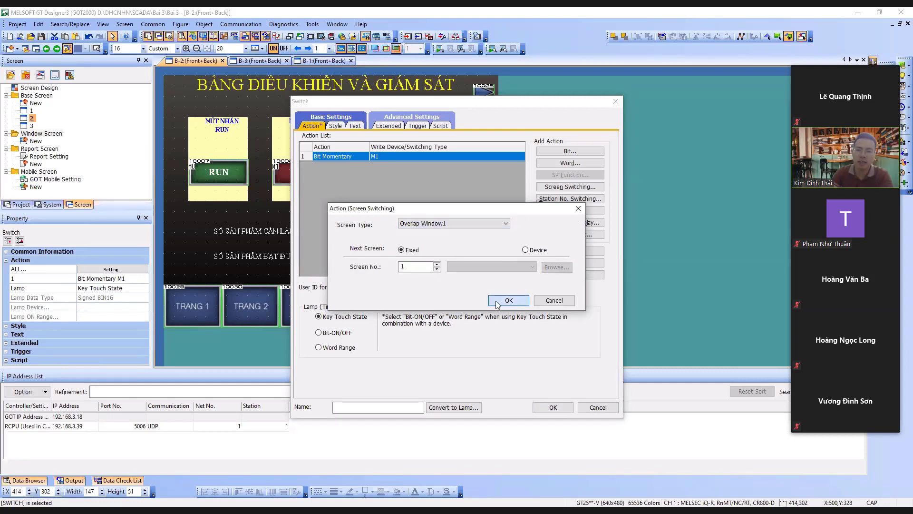
left_click(543, 408)
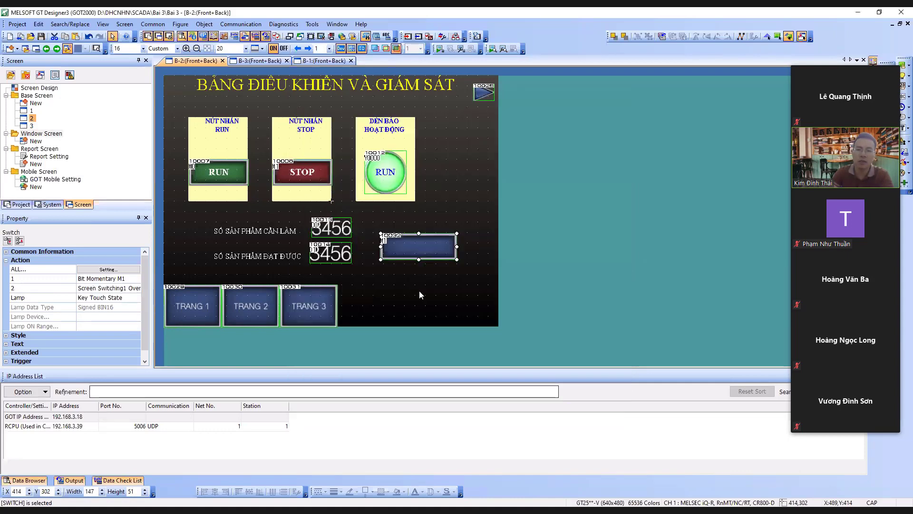
left_click(419, 288)
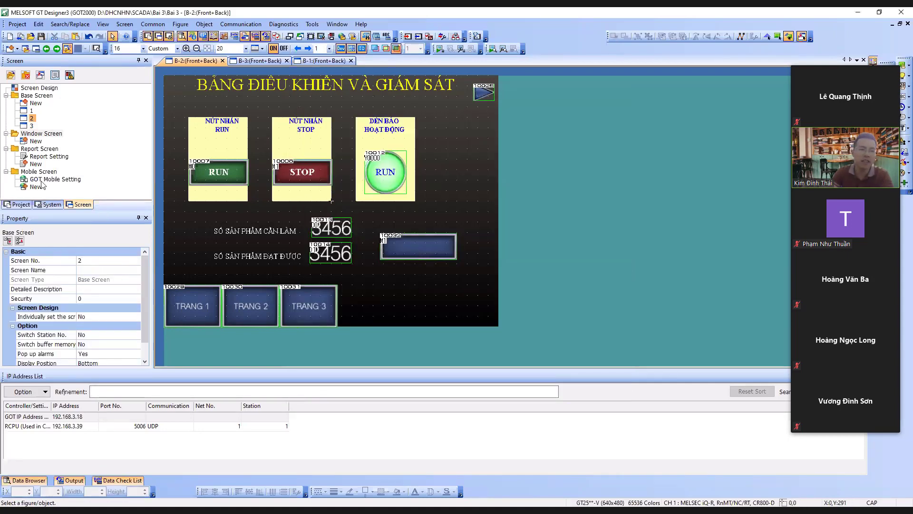
Create window screen 1 with the default properties and bring it up for editing
left_click(26, 142)
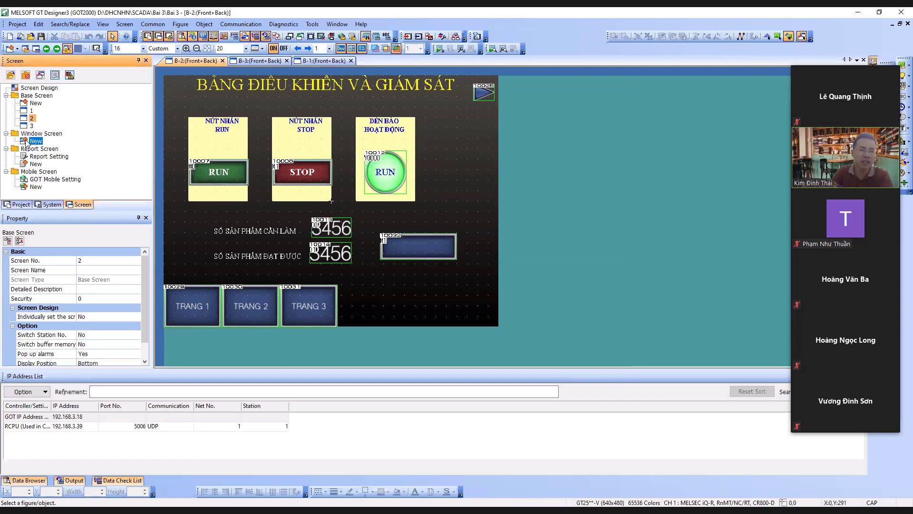
double_click(26, 142)
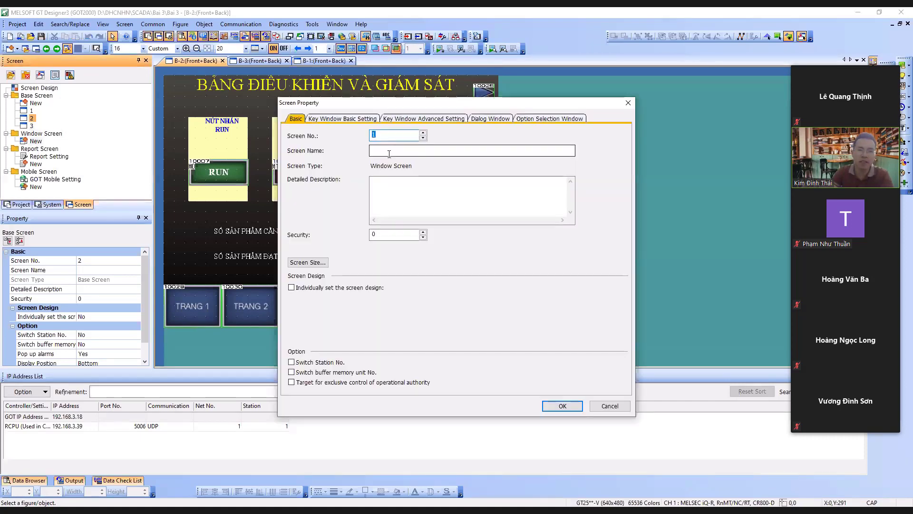
left_click(562, 406)
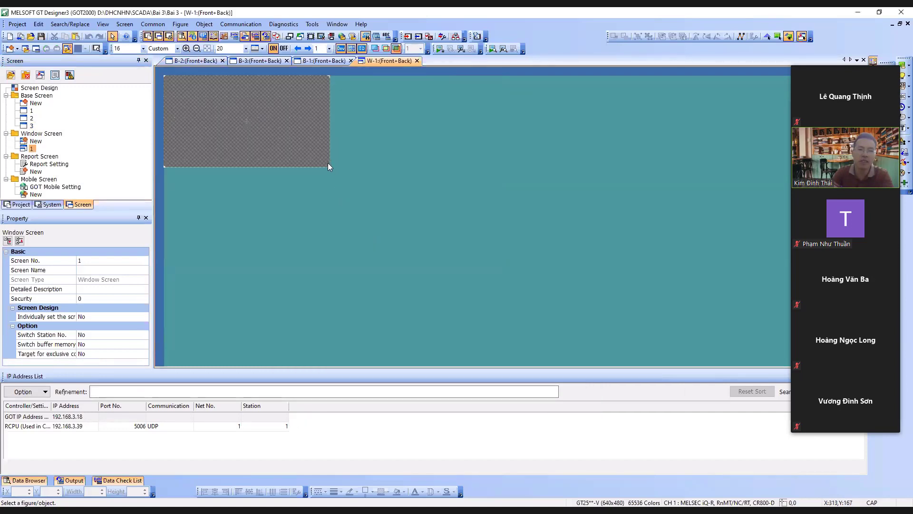
left_click(314, 61)
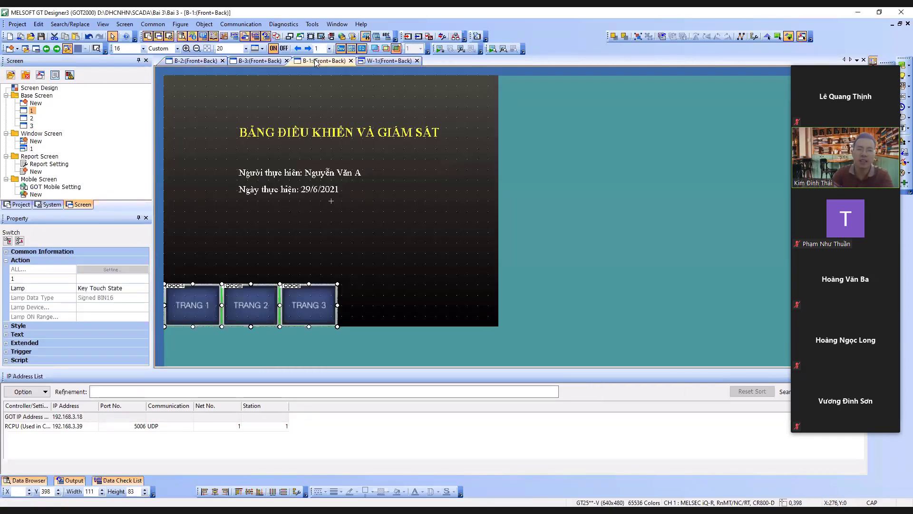
key("ctrl+Tab")
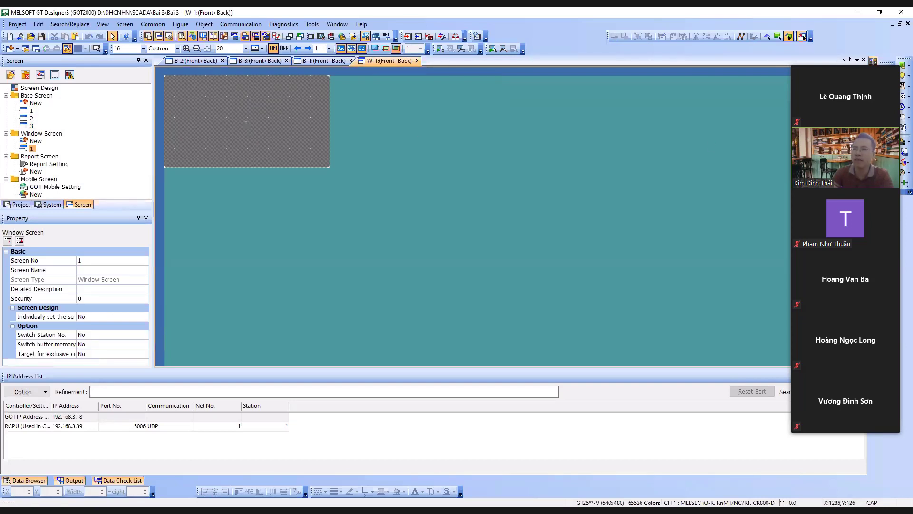
Place the text TEST WINDOW SCREEN on window screen 1 as logo text with the blue outline effect
left_click(322, 173)
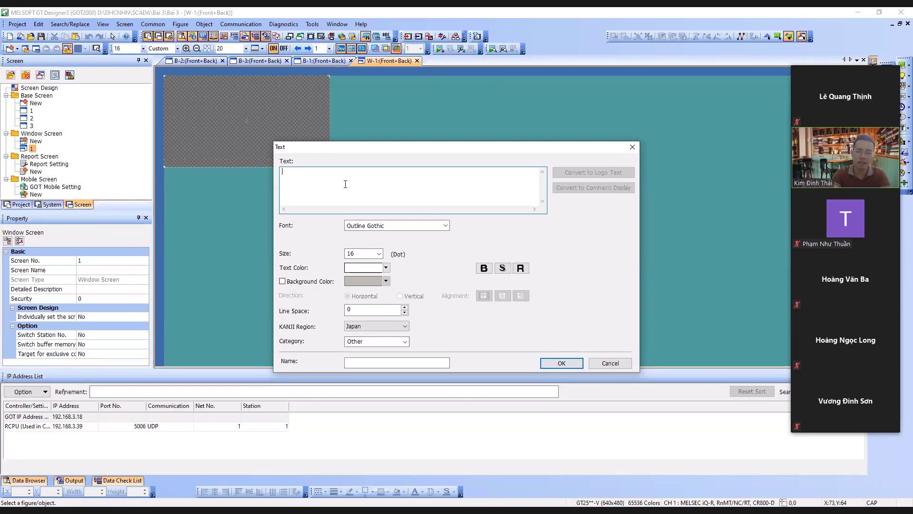
type("TES")
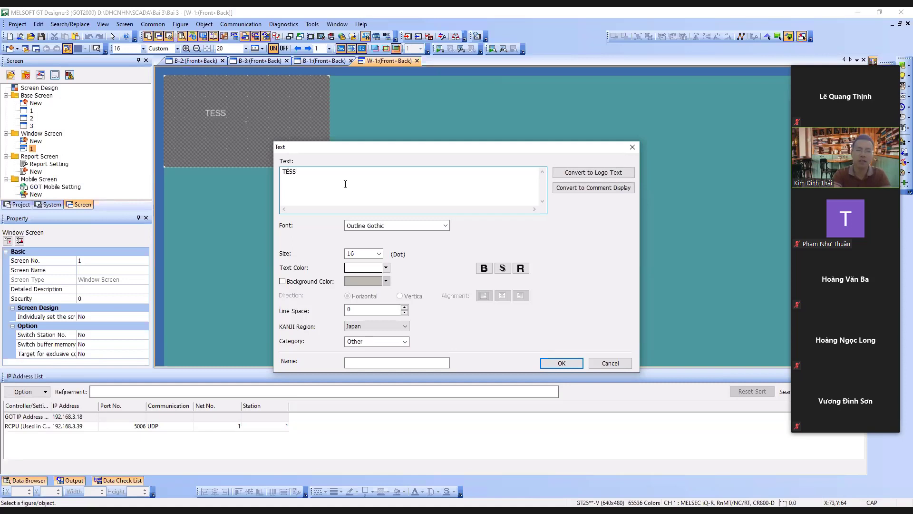
type("T WINDOWN")
key("BackSpace")
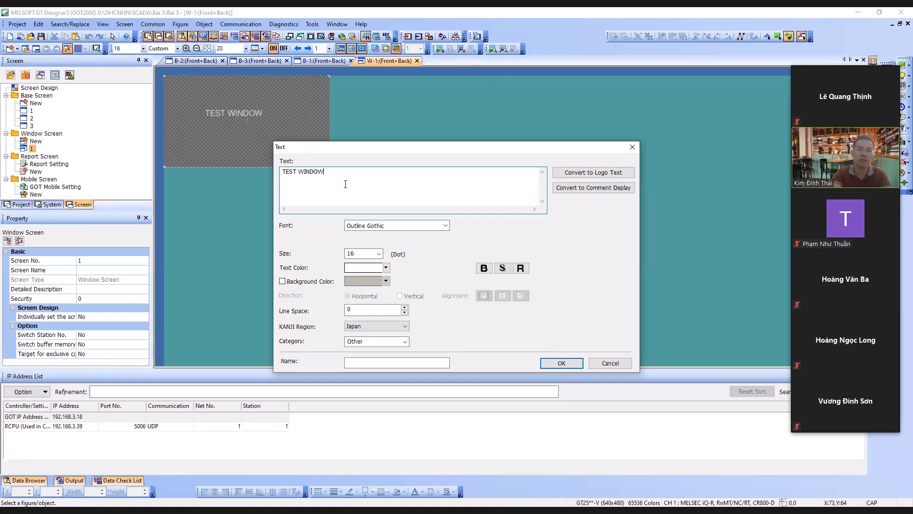
type("SCREEN")
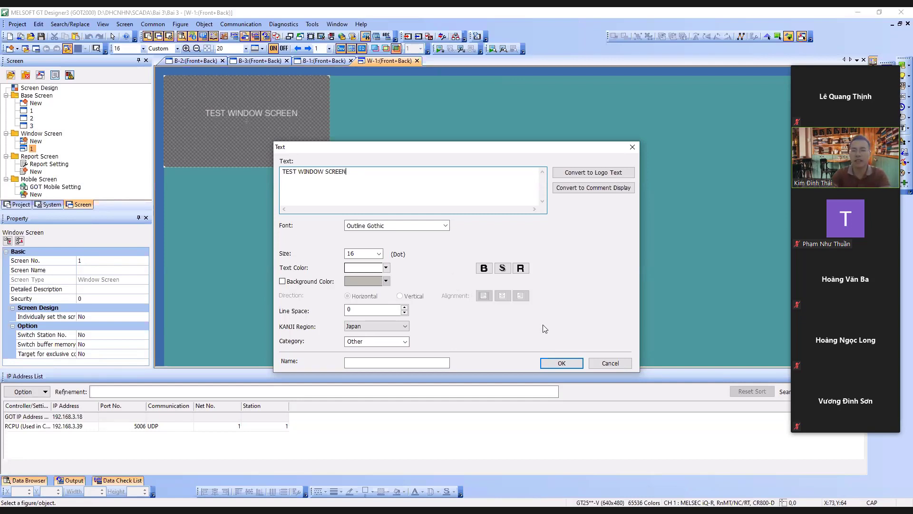
left_click(586, 172)
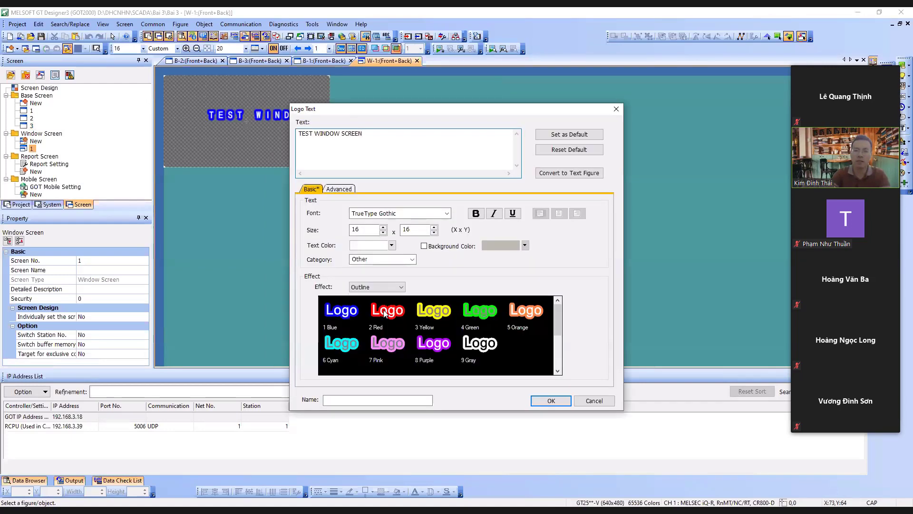
left_click(329, 309)
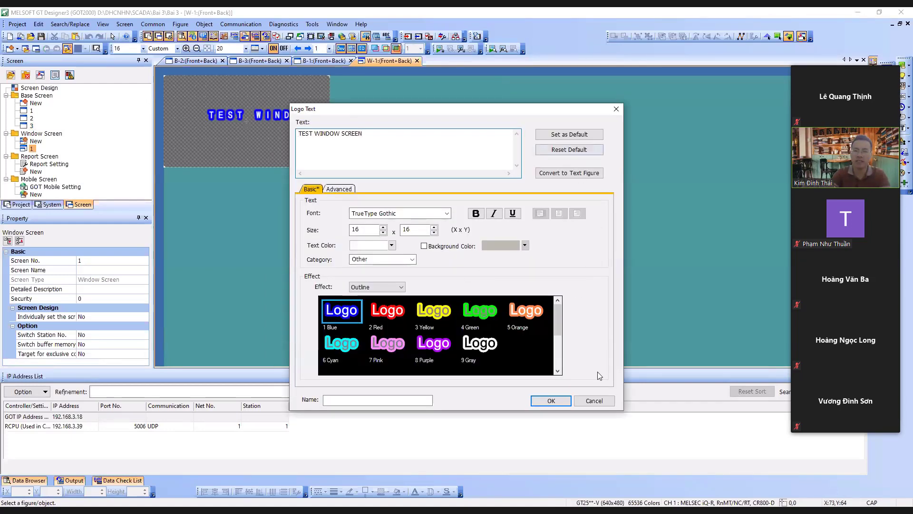
left_click(558, 401)
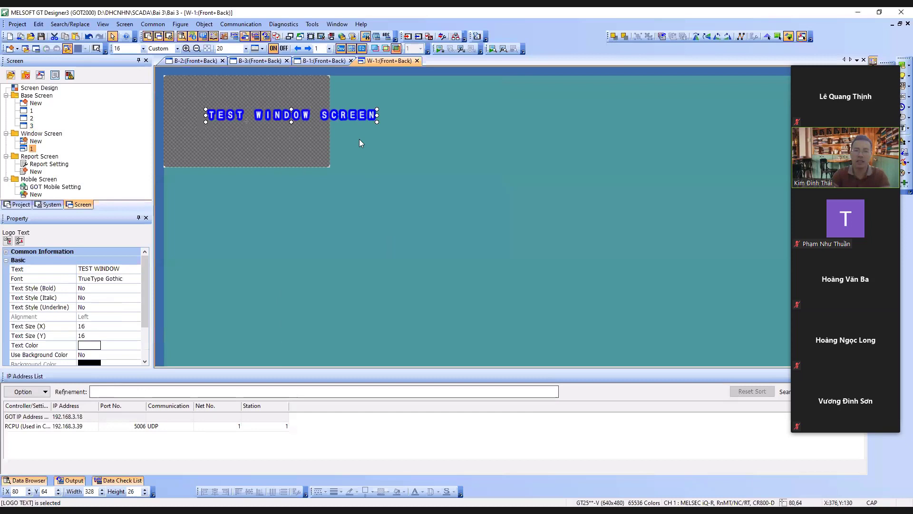
Move the logo text to the left edge of window screen 1 and set its horizontal size to 13 so it fits
mouse_move(357, 118)
left_mouse_down()
mouse_move(313, 119)
mouse_move(329, 129)
mouse_move(359, 110)
mouse_move(343, 118)
left_mouse_up()
left_click(343, 118)
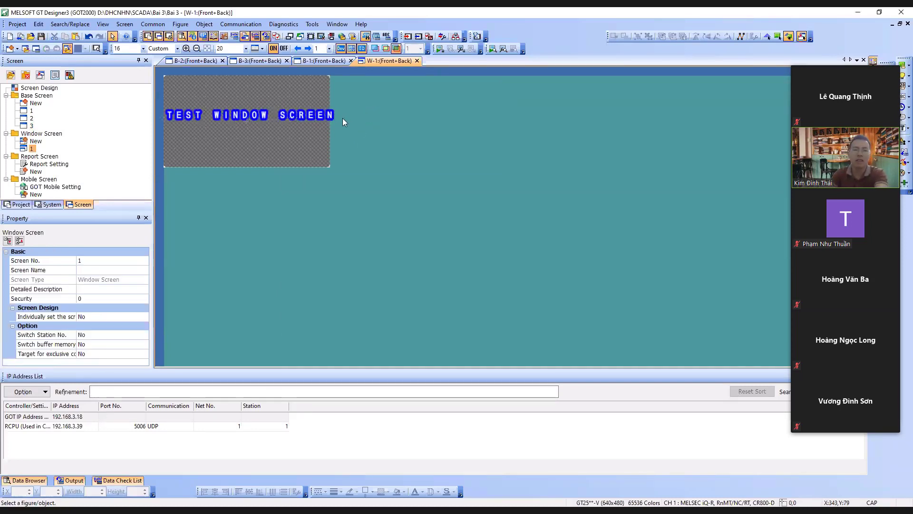
left_click(304, 116)
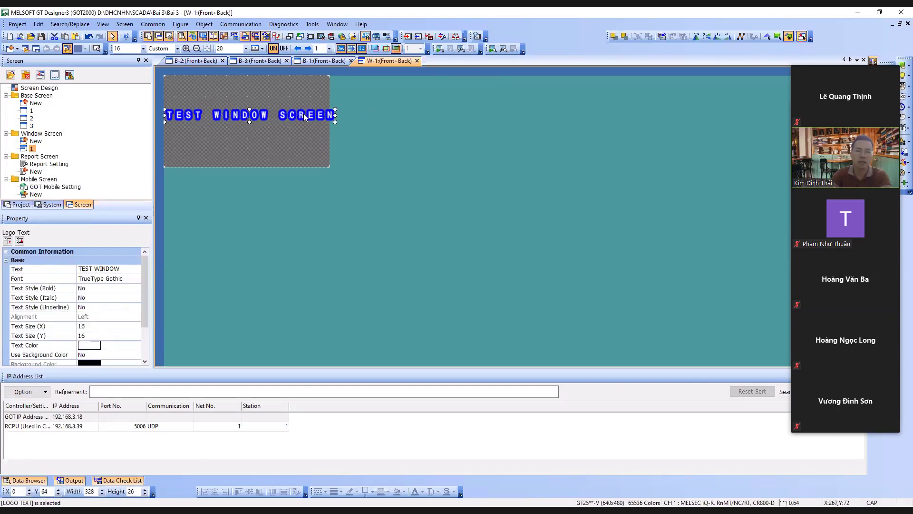
key("Return")
left_click(383, 233)
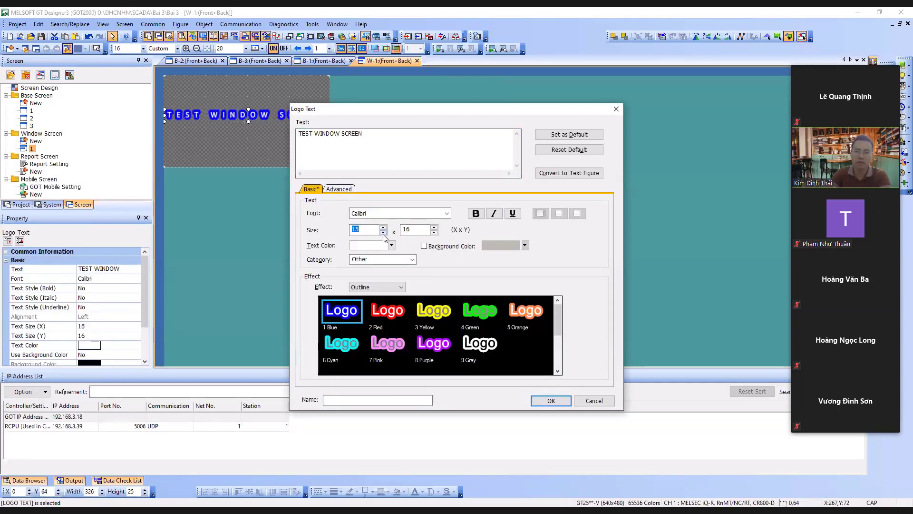
left_click(383, 233)
left_click(384, 233)
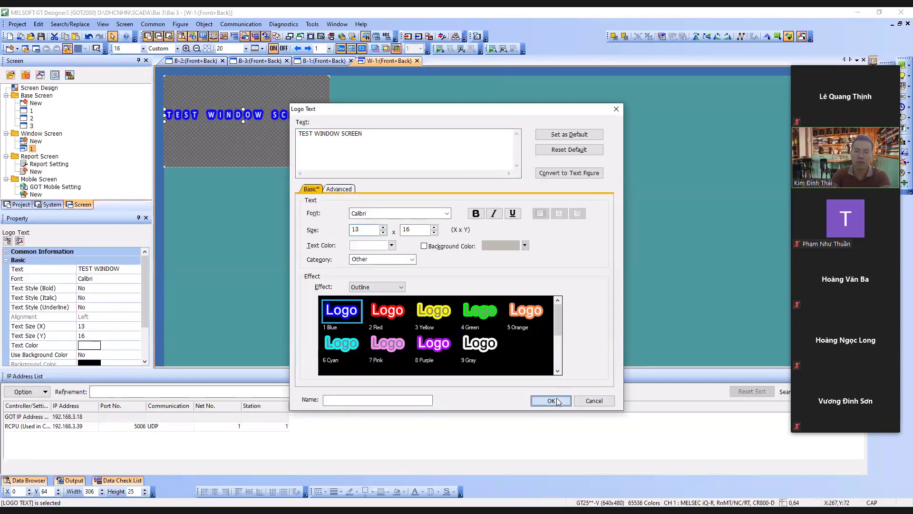
key("Return")
left_click(353, 185)
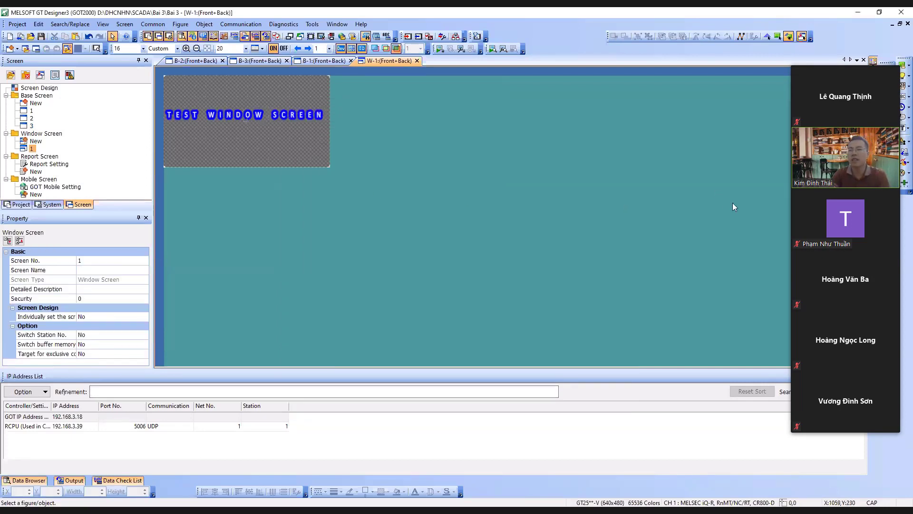
Label the new M1 switch on base screen 2 with the text TEST WS
left_click(308, 63)
left_click(264, 61)
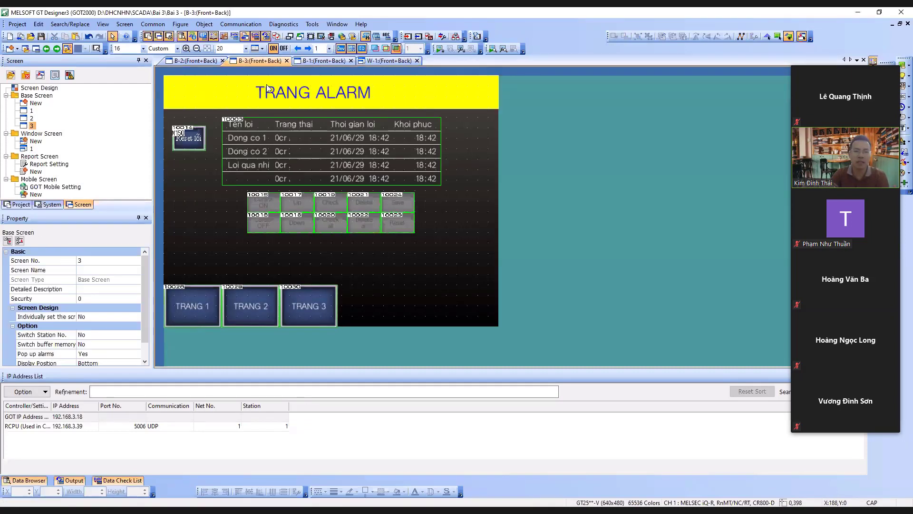
left_click(196, 61)
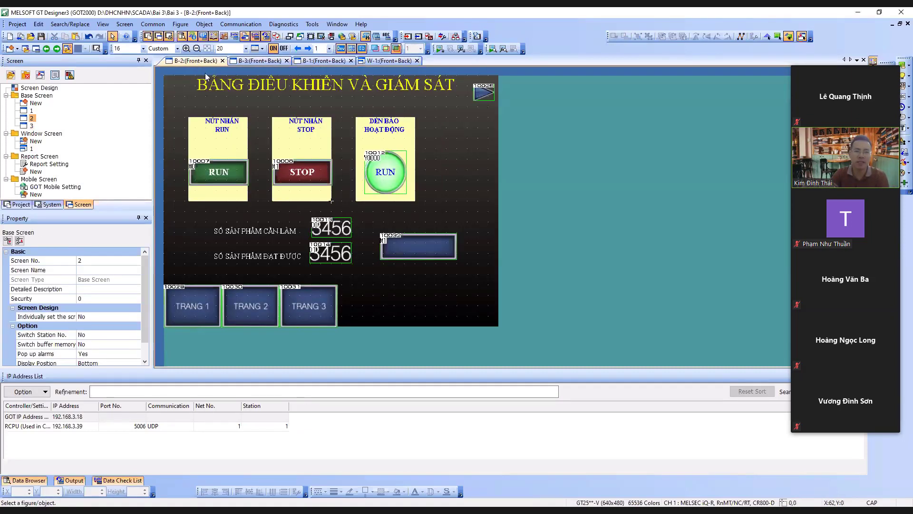
left_click(396, 236)
double_click(395, 236)
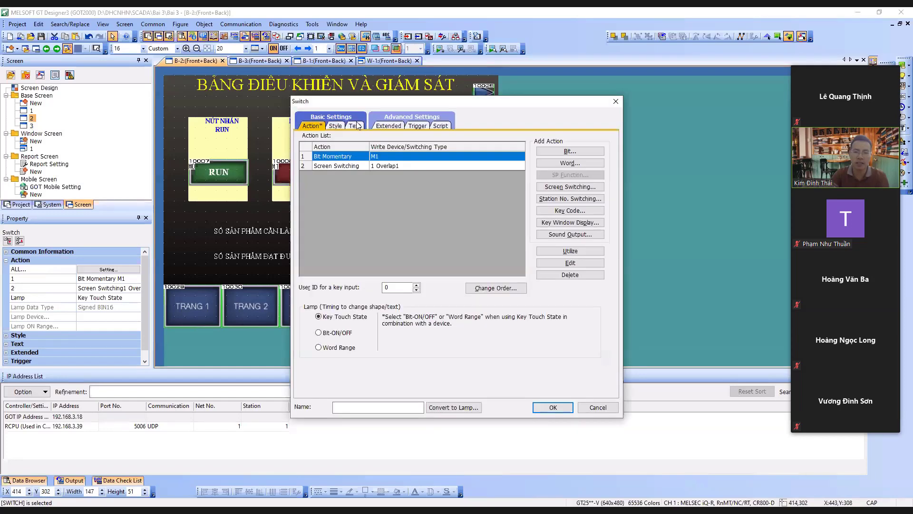
left_click(355, 126)
left_click(495, 259)
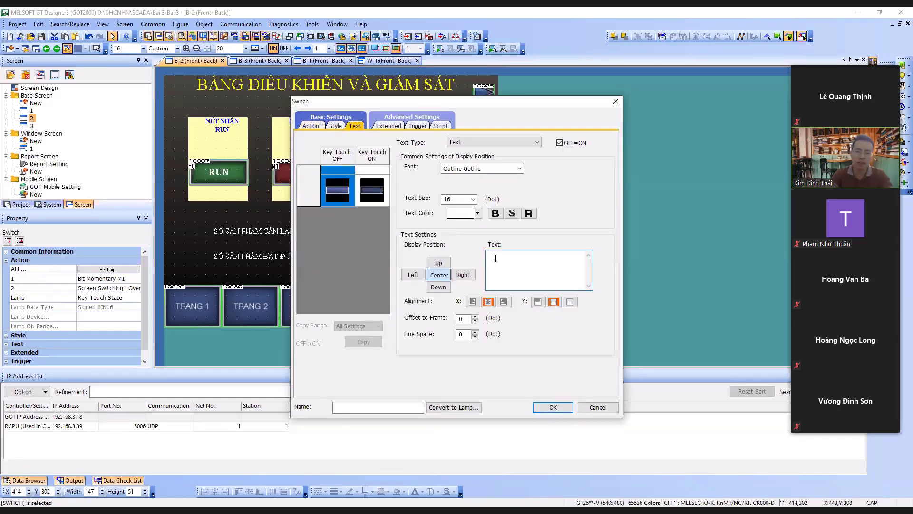
key("BackSpace")
type("TEST ")
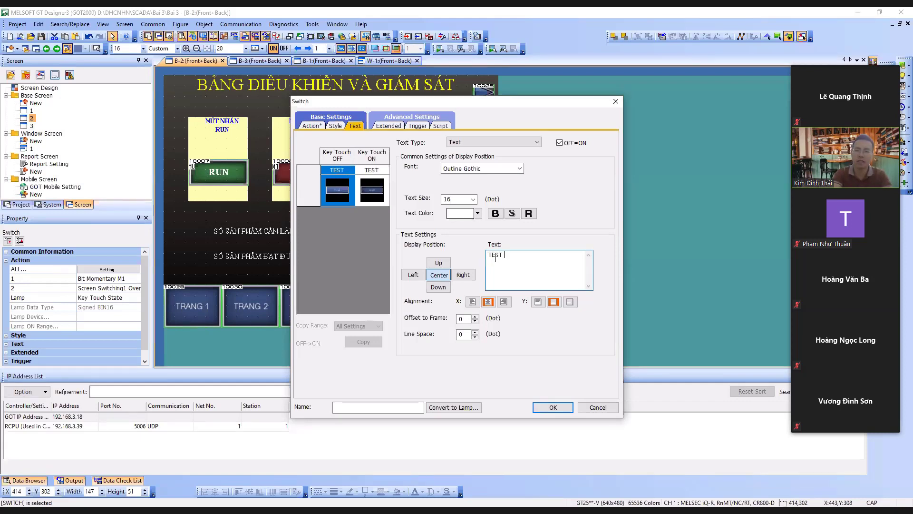
type("WS")
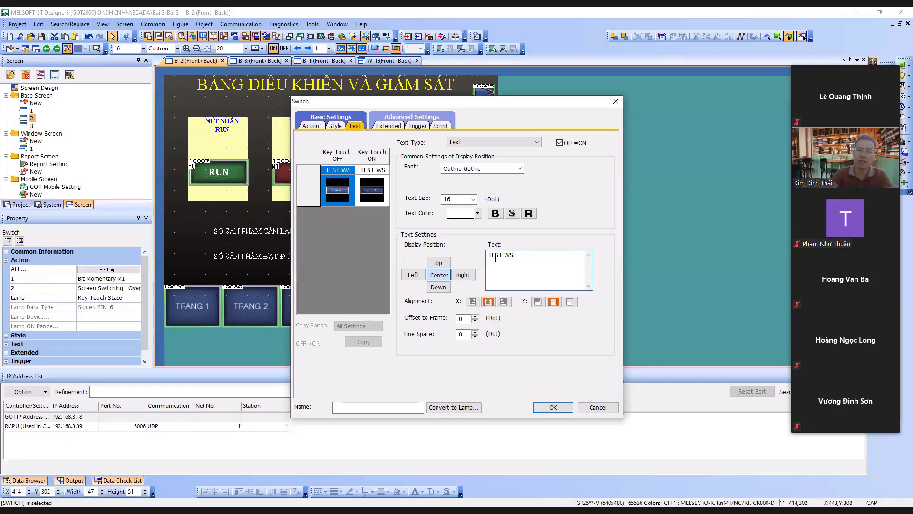
left_click(551, 406)
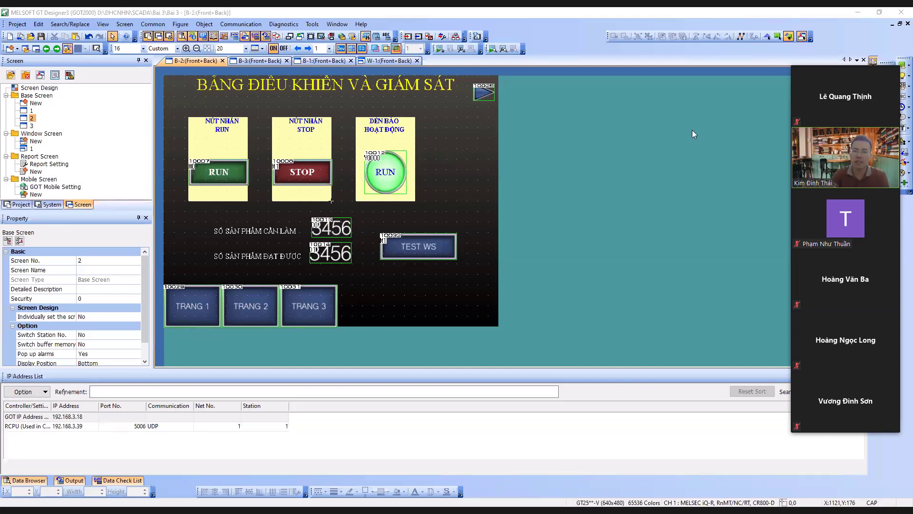
Start GT Simulator3 and test the page navigation by going to TRANG 1 and back to TRANG 2
left_click(440, 49)
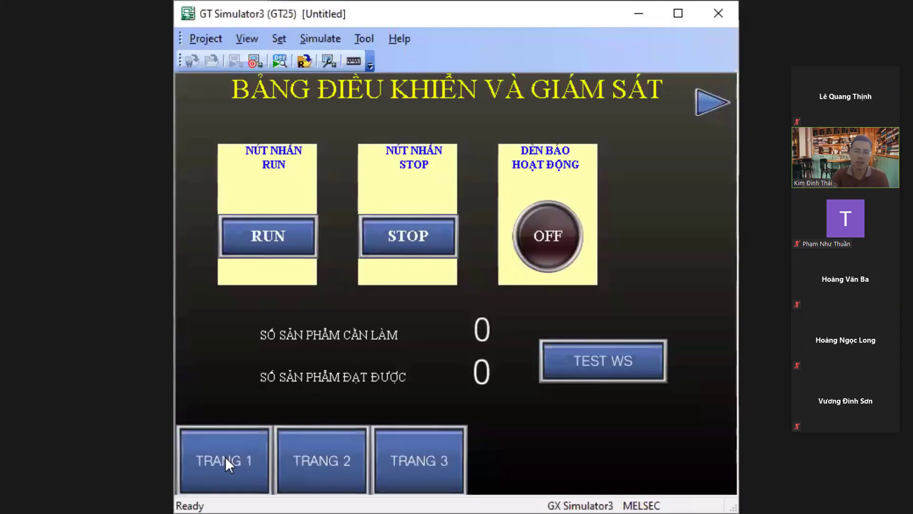
left_click(225, 456)
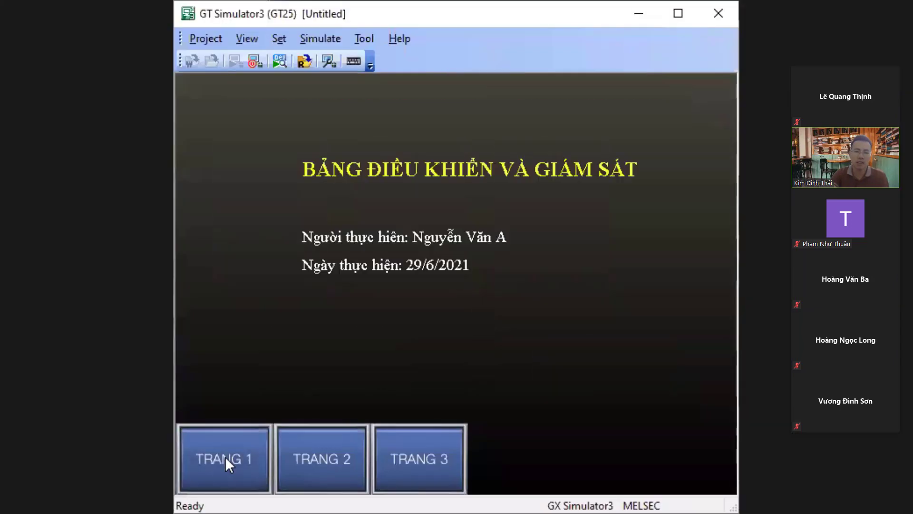
left_click(331, 474)
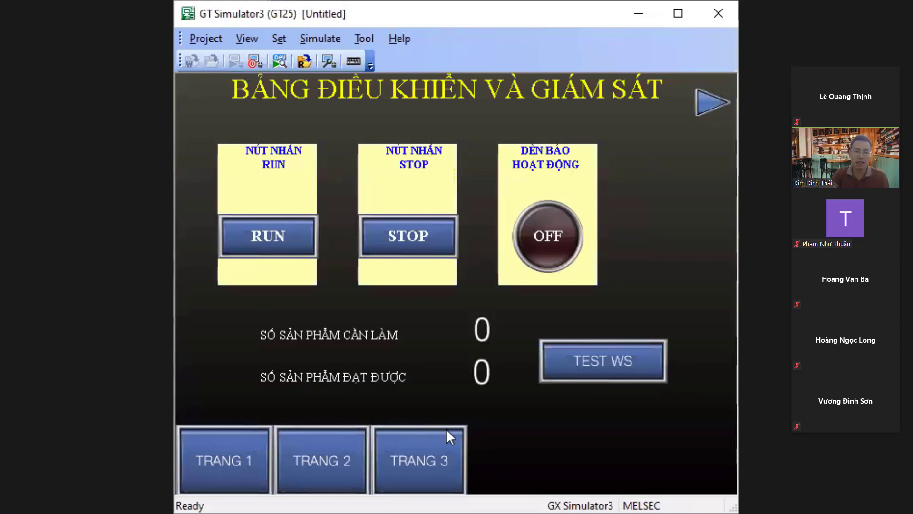
Test the TEST WS switch by opening its overlap window, moving the window slightly up and right, and closing it
left_click(584, 365)
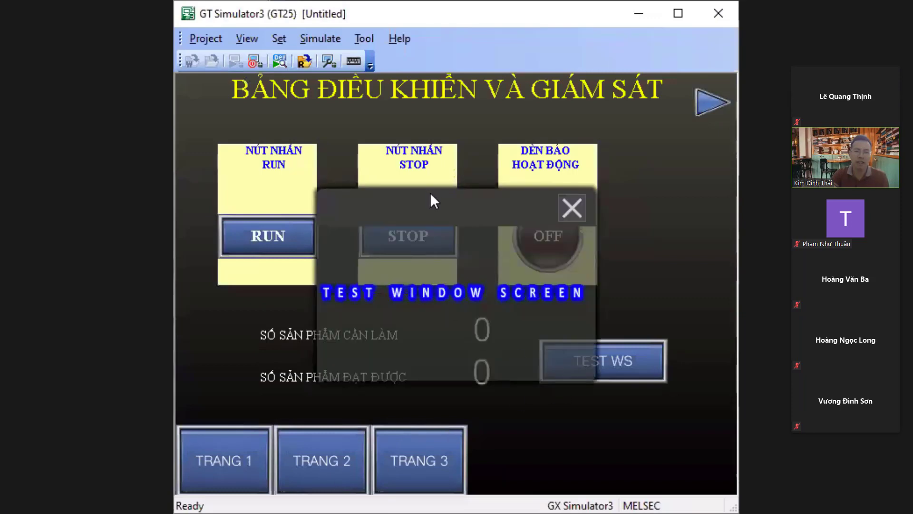
left_click_drag(430, 192, 462, 175)
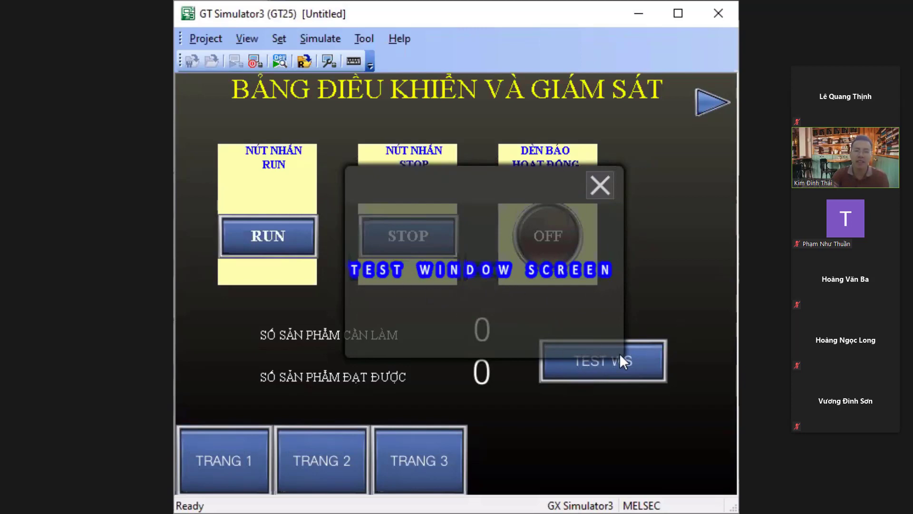
left_click(598, 185)
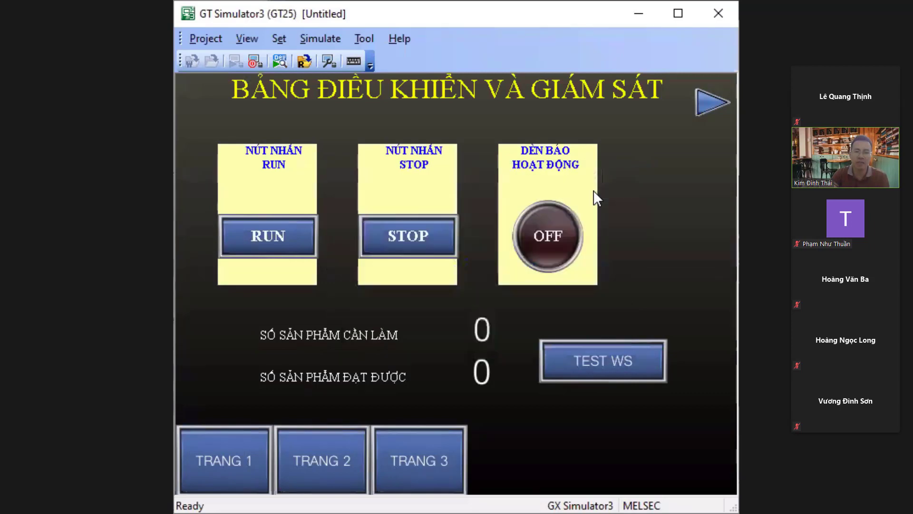
Reopen the overlap window with TEST WS, move it around the page, close it and exit the simulator
left_click(609, 362)
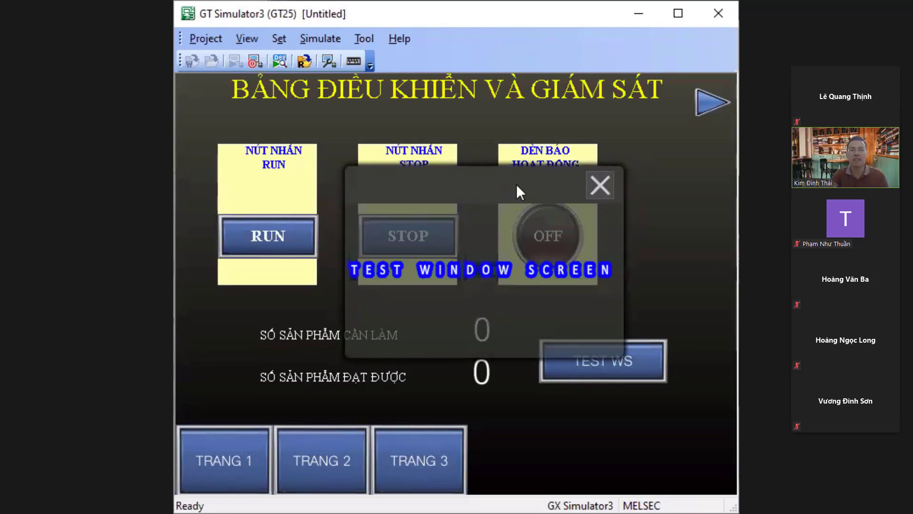
left_click_drag(515, 183, 530, 166)
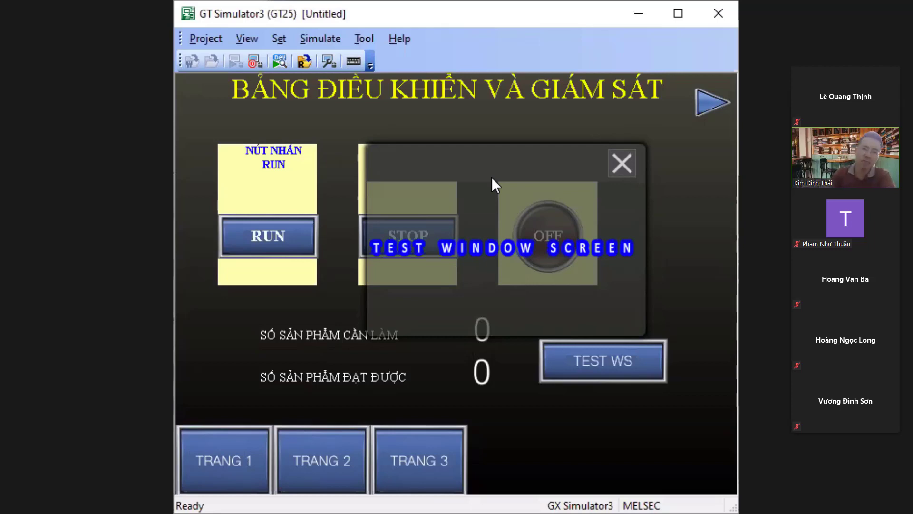
left_click_drag(490, 167, 522, 156)
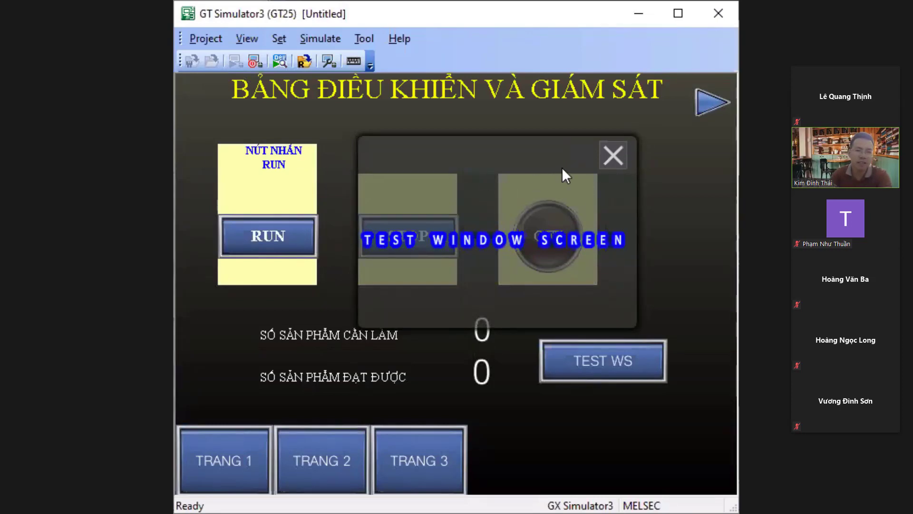
left_click(611, 156)
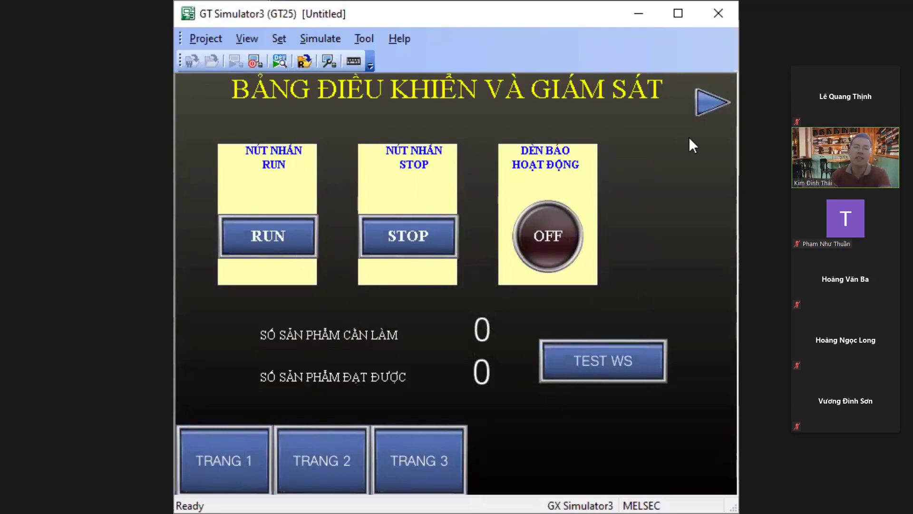
left_click(255, 62)
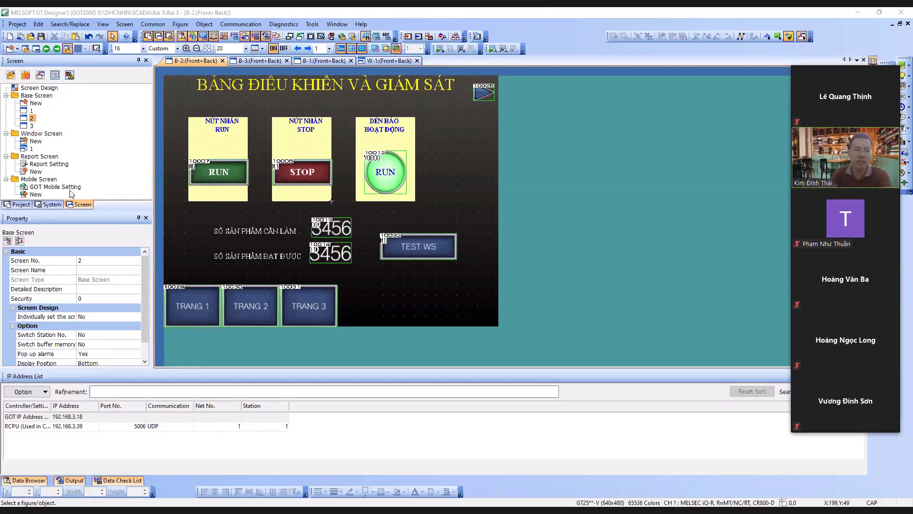
Delete the alarm display, its key switches and the small switch beside it from base screen 3, keeping the title and page switches
left_click(316, 302)
left_click(30, 126)
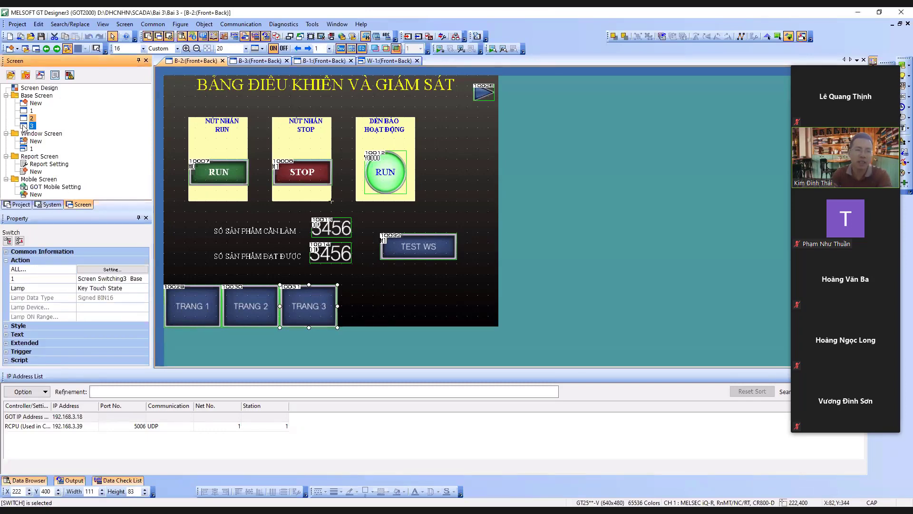
double_click(24, 126)
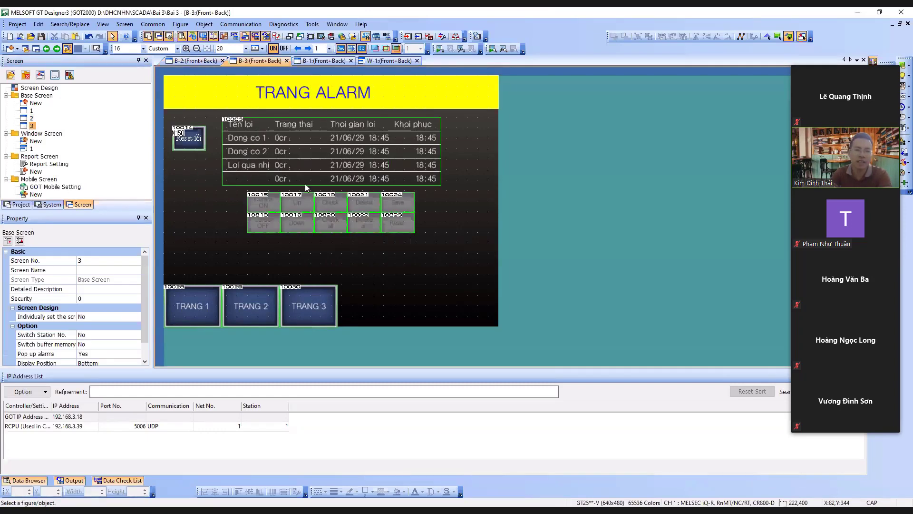
left_click(372, 173)
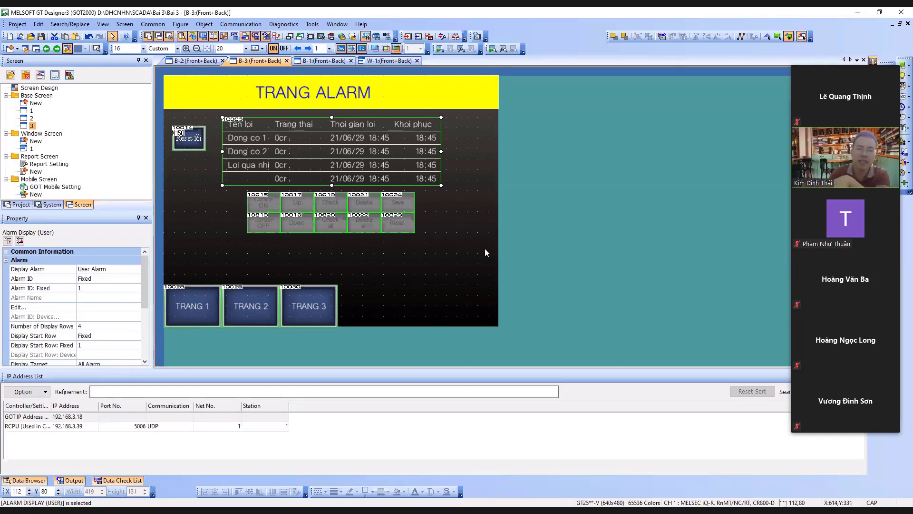
left_click_drag(484, 249, 160, 102)
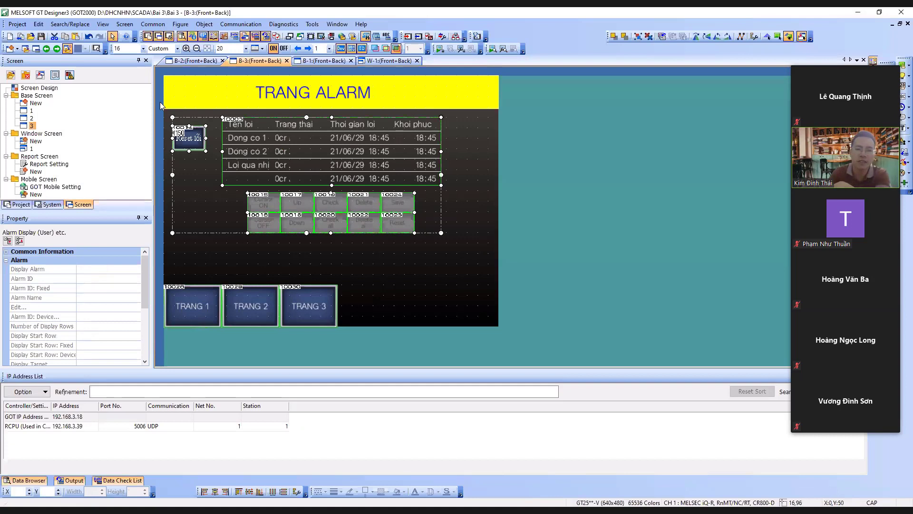
key("Delete")
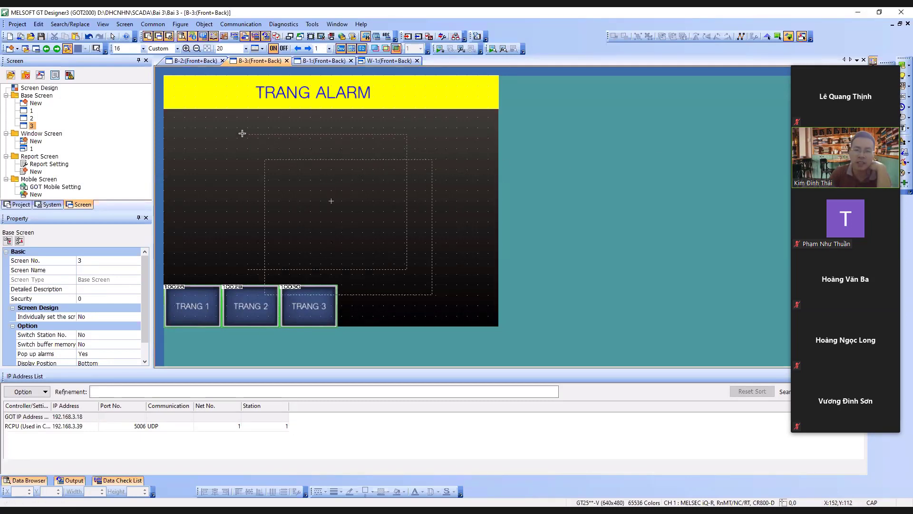
Place a new user alarm display with its key switches in the middle of base screen 3, undoing any accidental copy
left_click(233, 126)
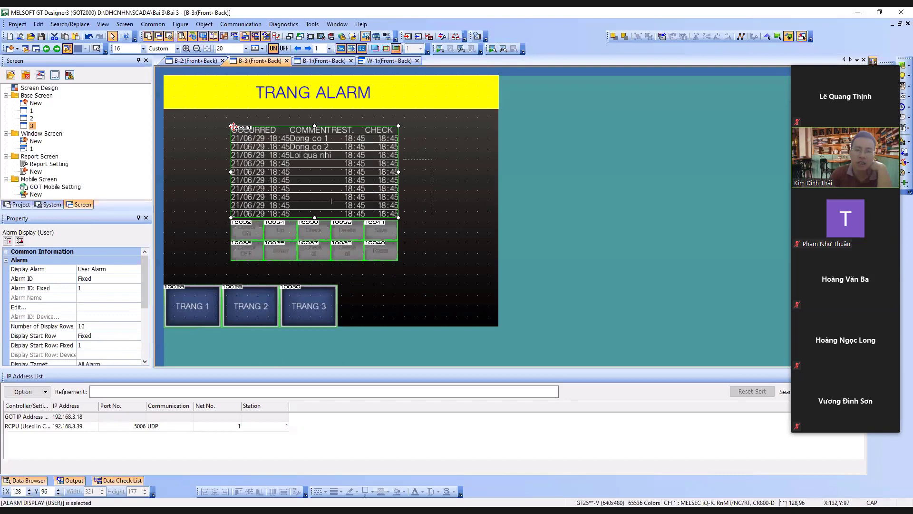
left_click(455, 184)
left_click(395, 184)
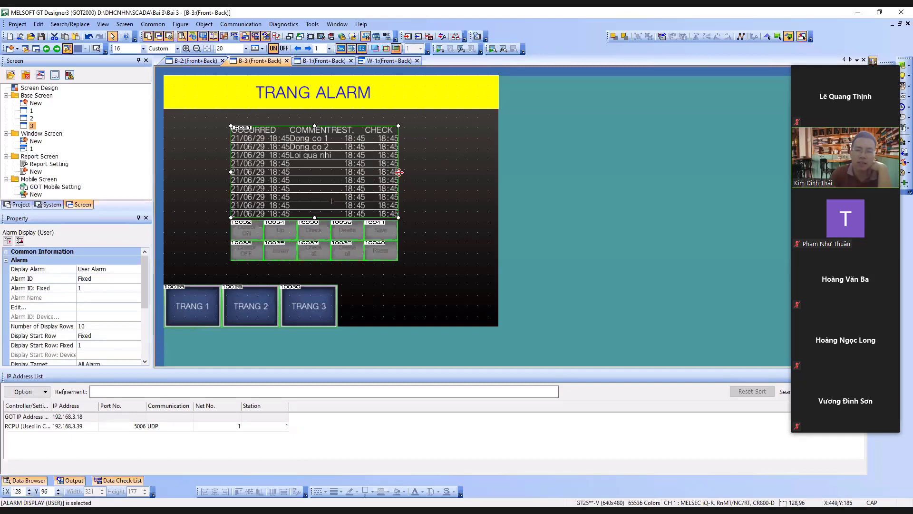
left_click_drag(398, 172, 432, 176, "ctrl")
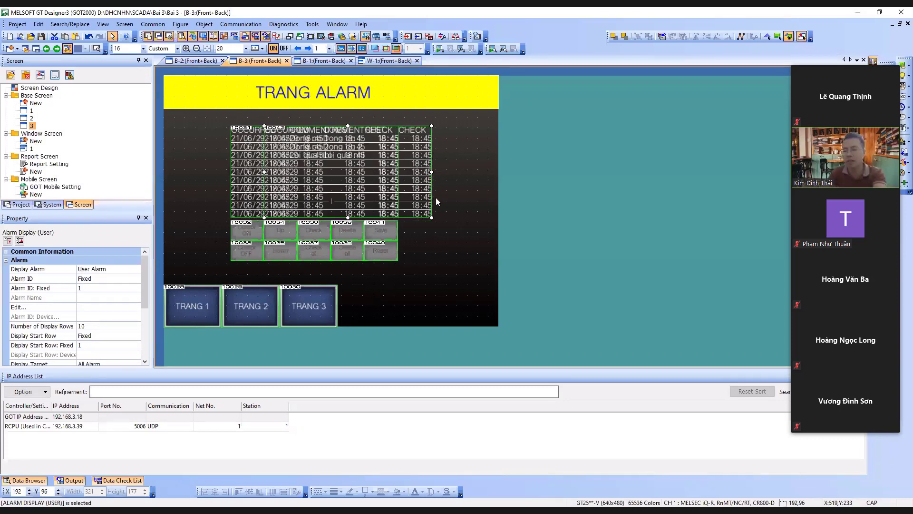
key("ctrl+z")
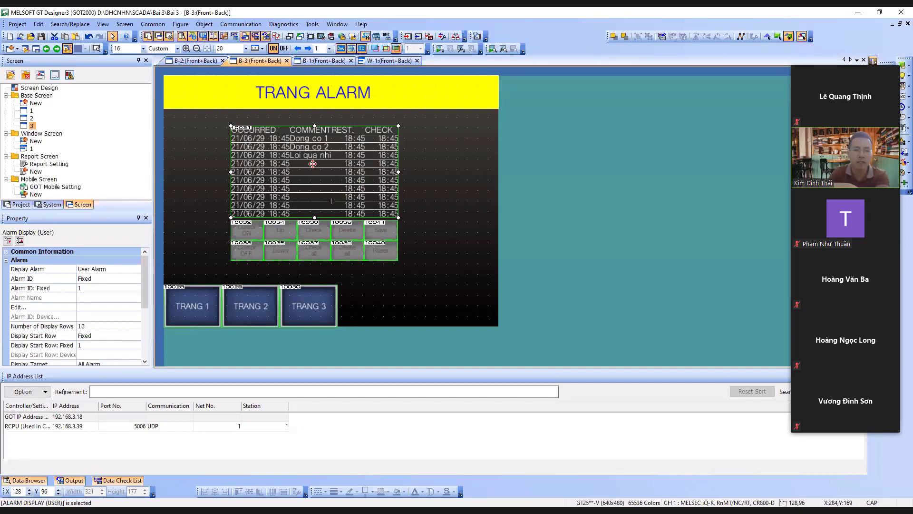
Review the new alarm display's settings and the basic User Alarm Observation settings for alarm ID 1, leaving them as they are
key("Return")
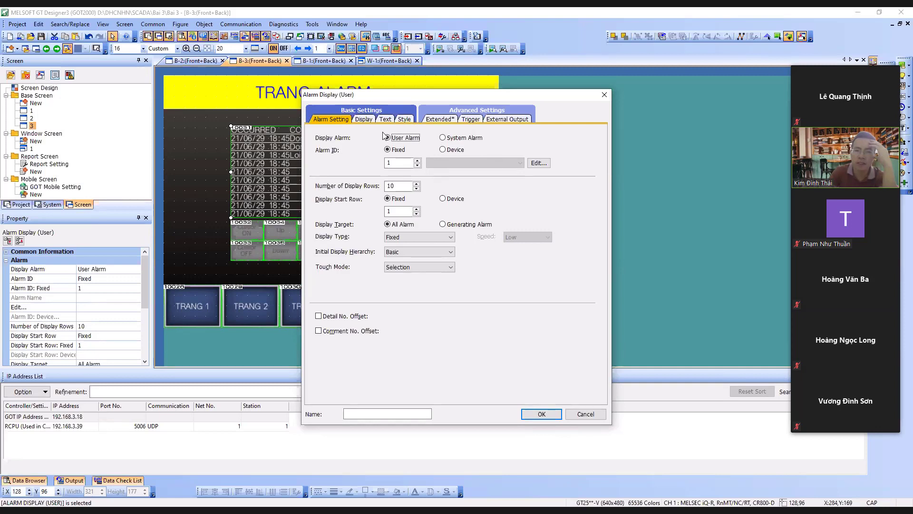
left_click(536, 163)
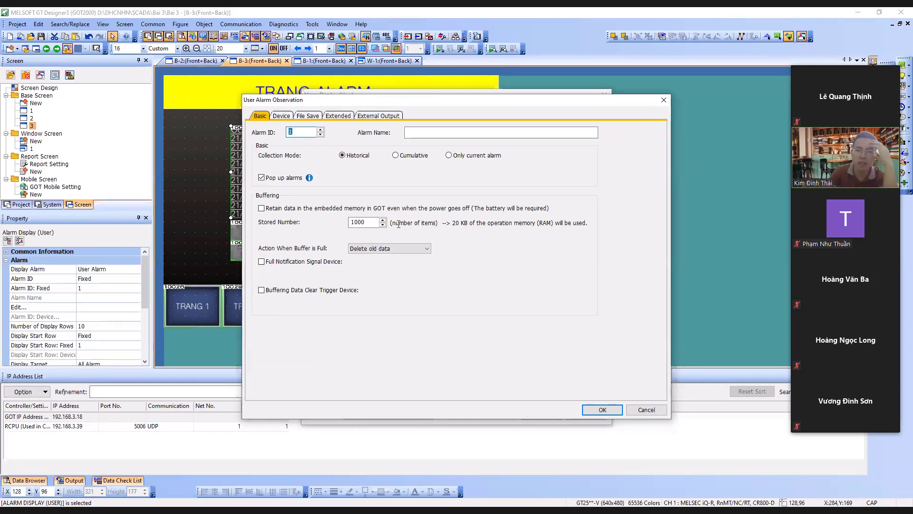
left_click(369, 222)
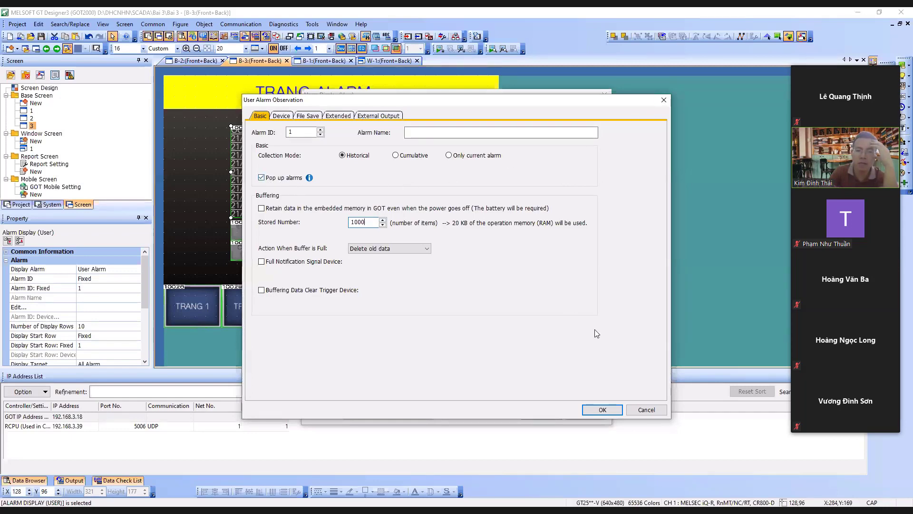
left_click(603, 409)
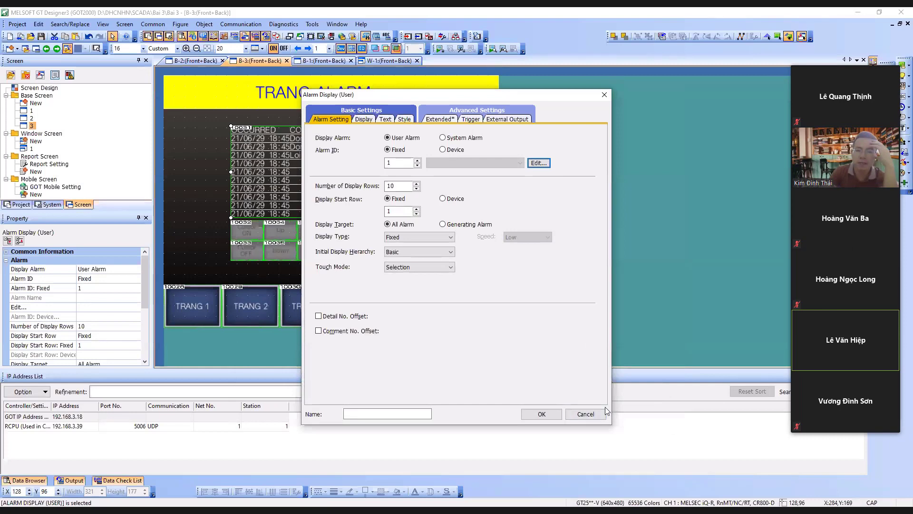
left_click(580, 414)
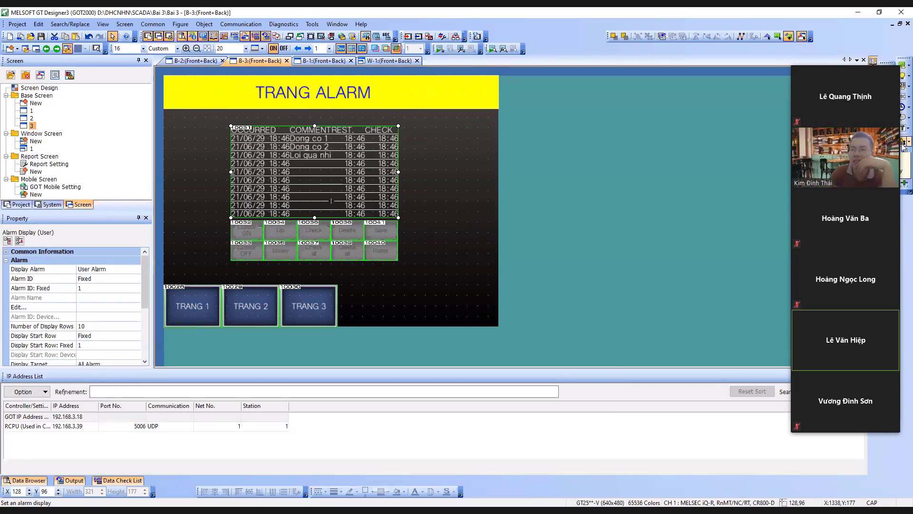
Set the fixed display start row of the new alarm display to 4
double_click(343, 159)
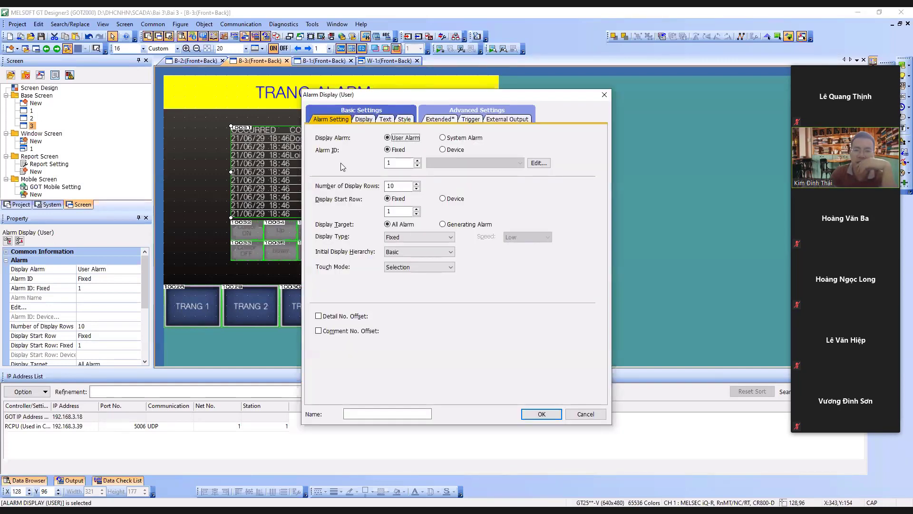
left_click(417, 209)
left_click(417, 209)
left_click(417, 210)
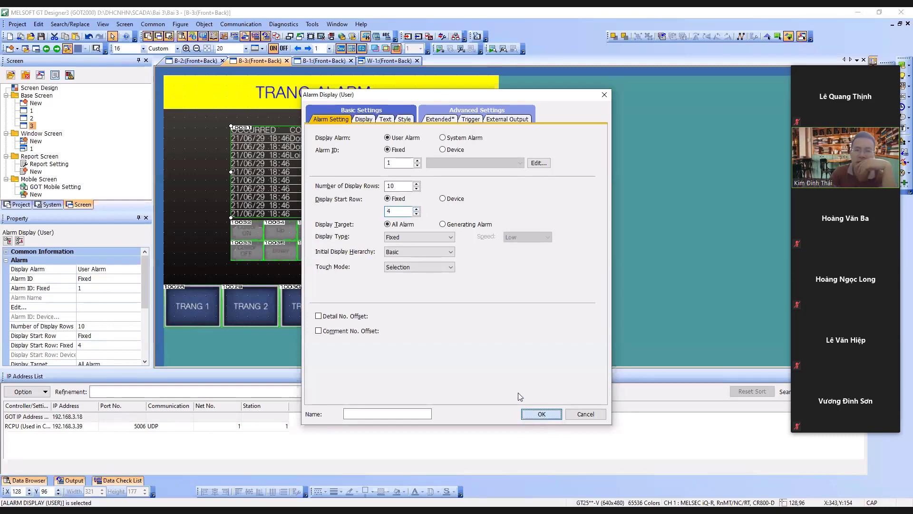
left_click(541, 414)
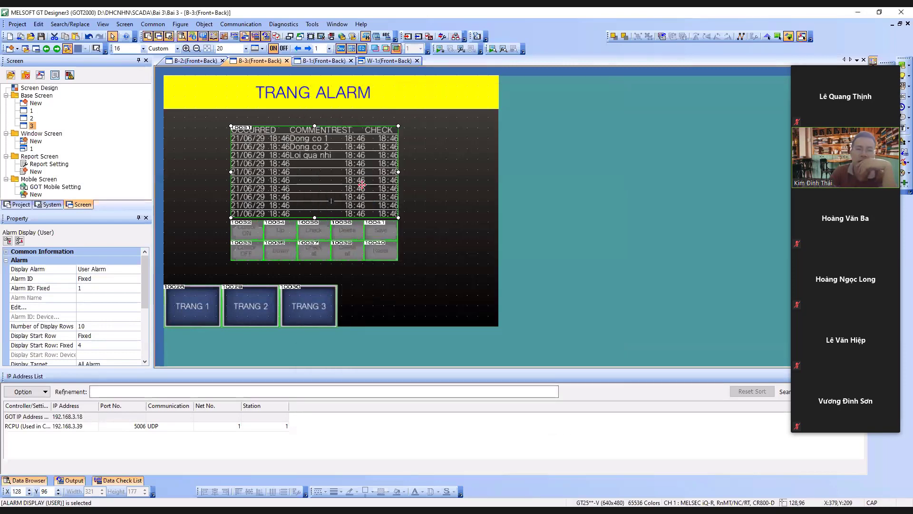
Set the number of display rows of the alarm display on base screen 3 to 6
right_click(362, 185)
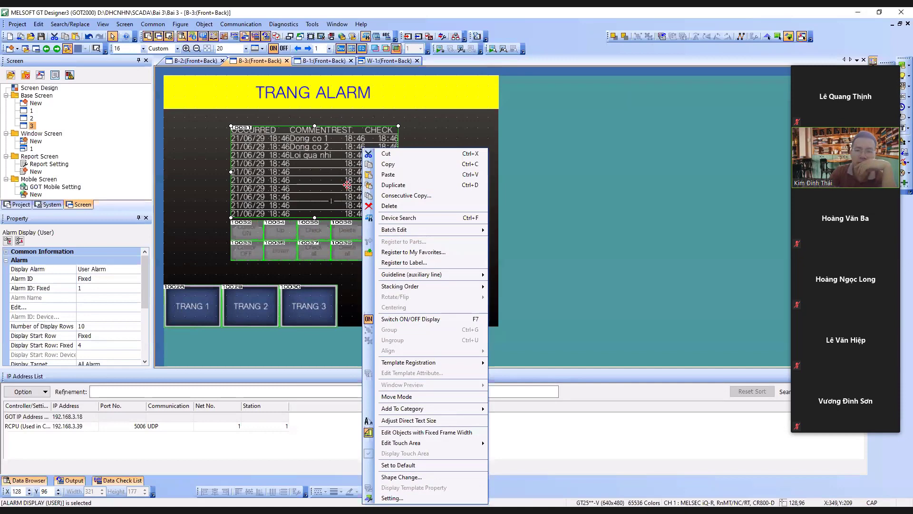
left_click(348, 185)
double_click(348, 188)
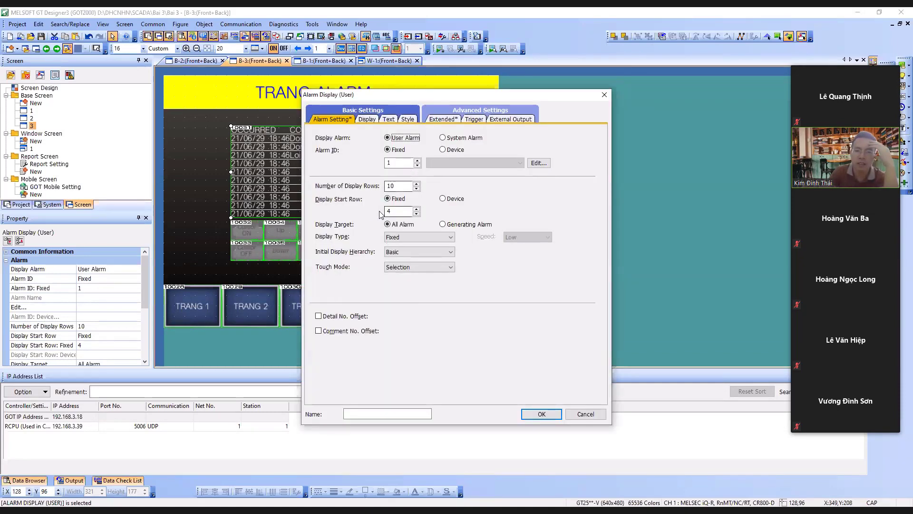
left_click(417, 189)
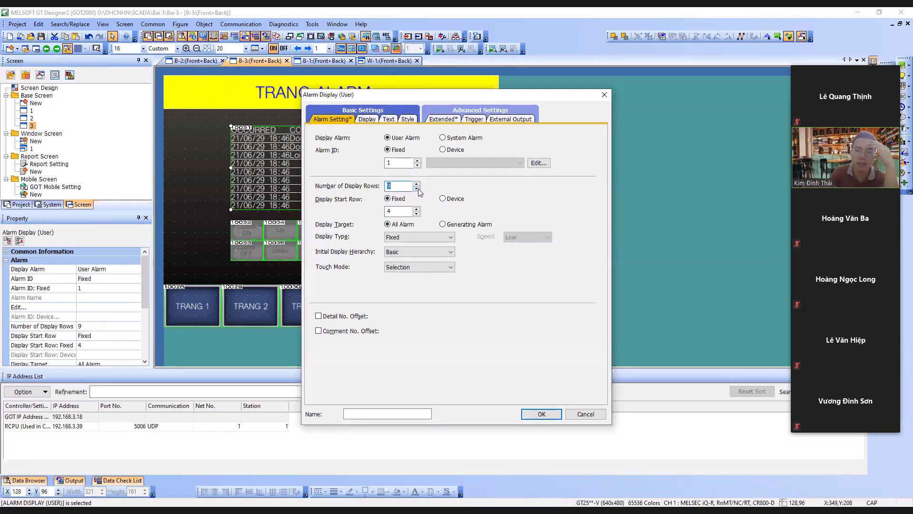
left_click(417, 189)
left_click(417, 189)
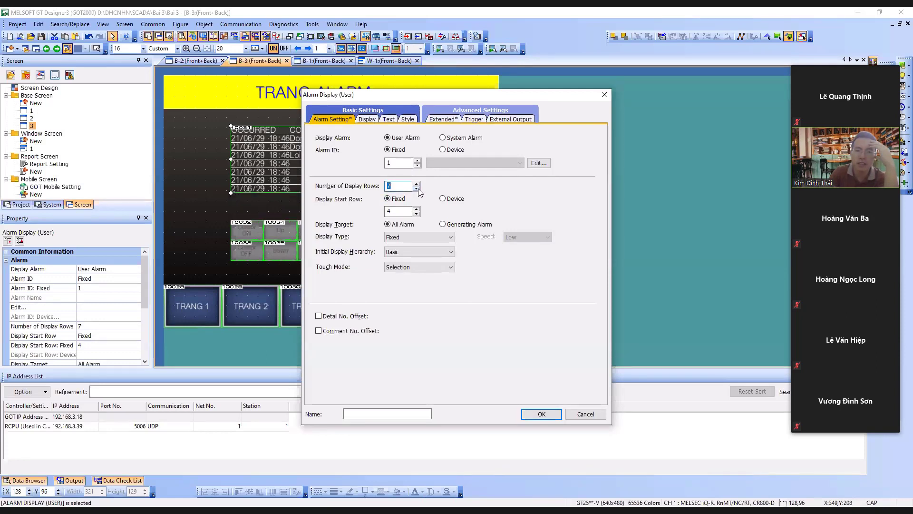
left_click(417, 188)
left_click(417, 184)
left_click(366, 119)
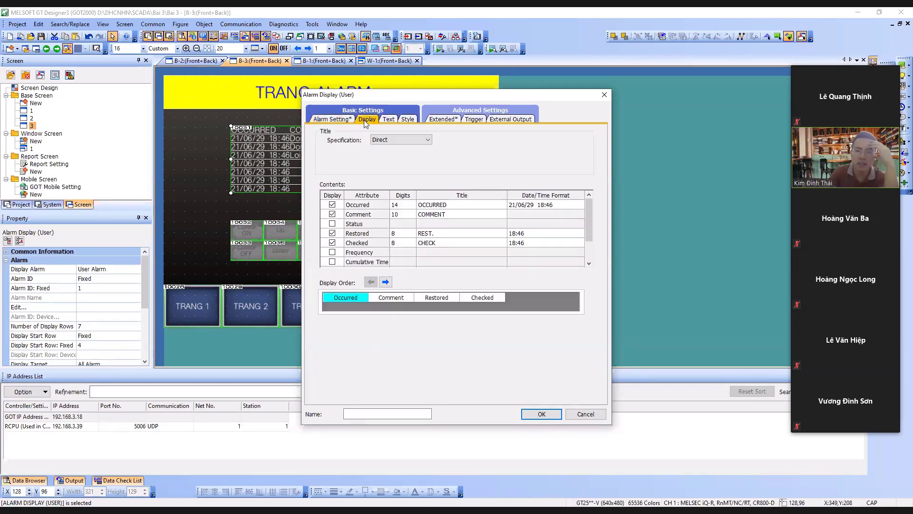
left_click(431, 224)
left_click(341, 120)
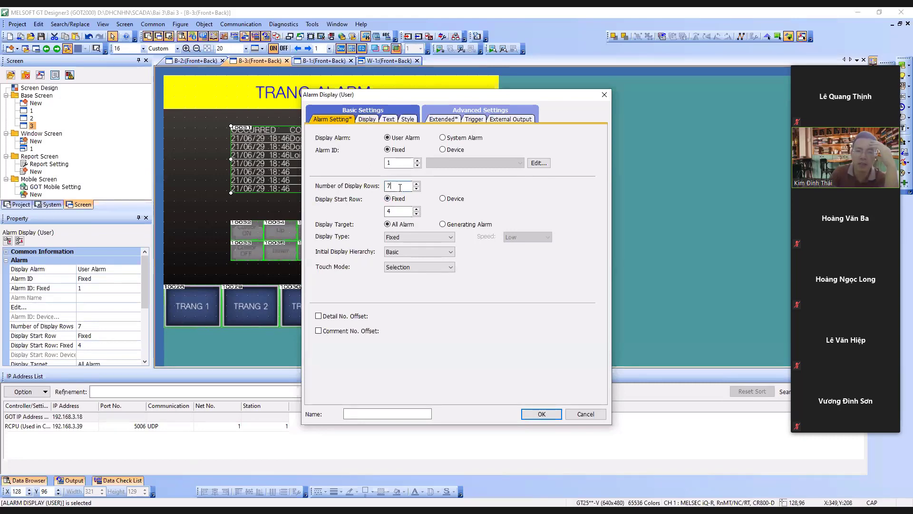
left_click(417, 190)
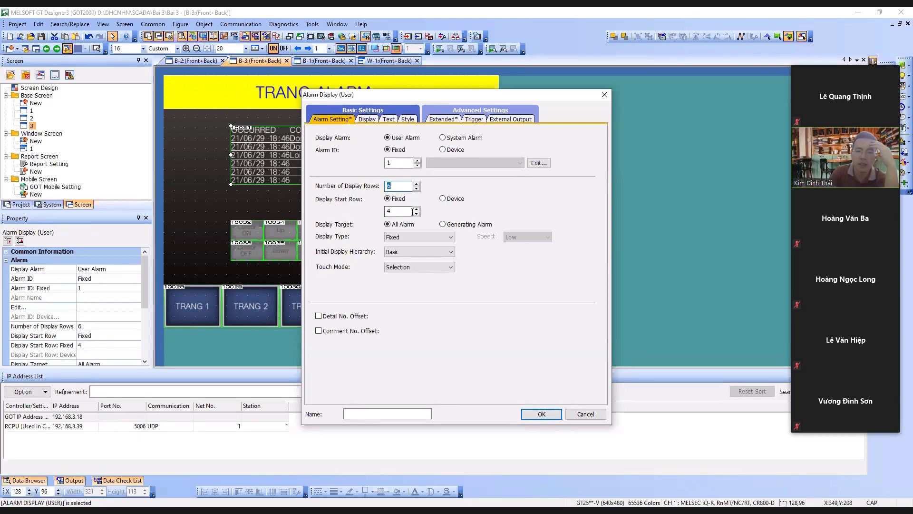
Add the Status column to the alarm display's contents and try to resize the table from its left edge
left_click(415, 238)
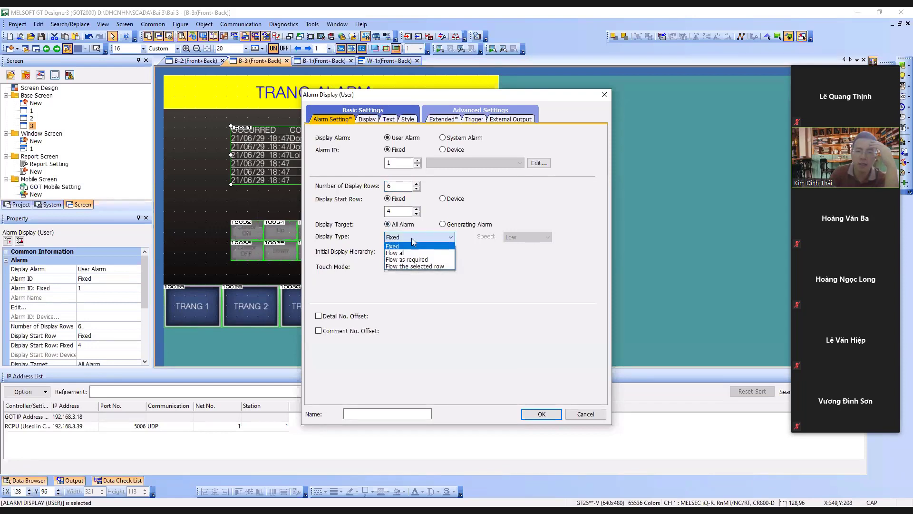
left_click(412, 238)
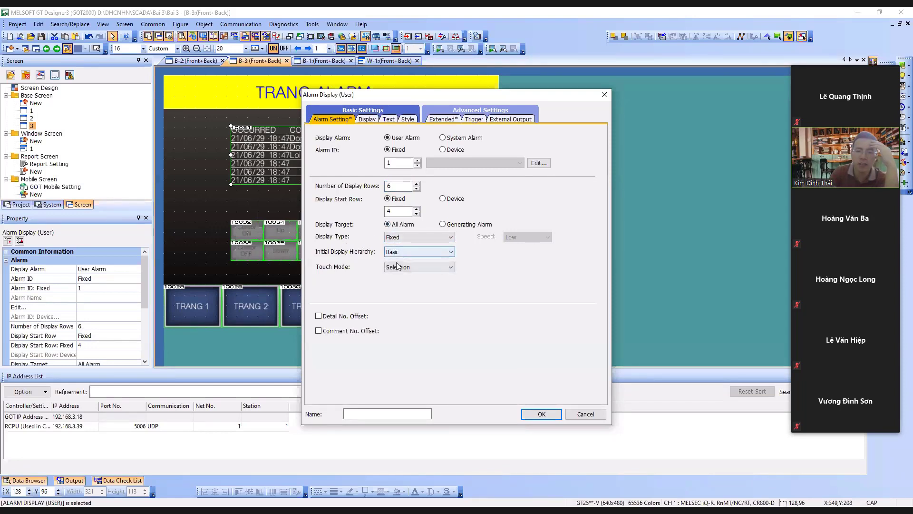
left_click(367, 120)
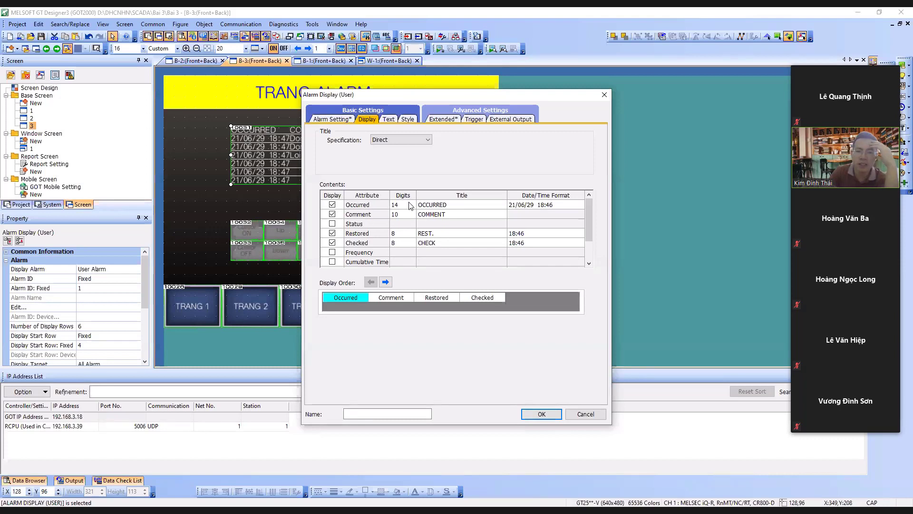
left_click(456, 205)
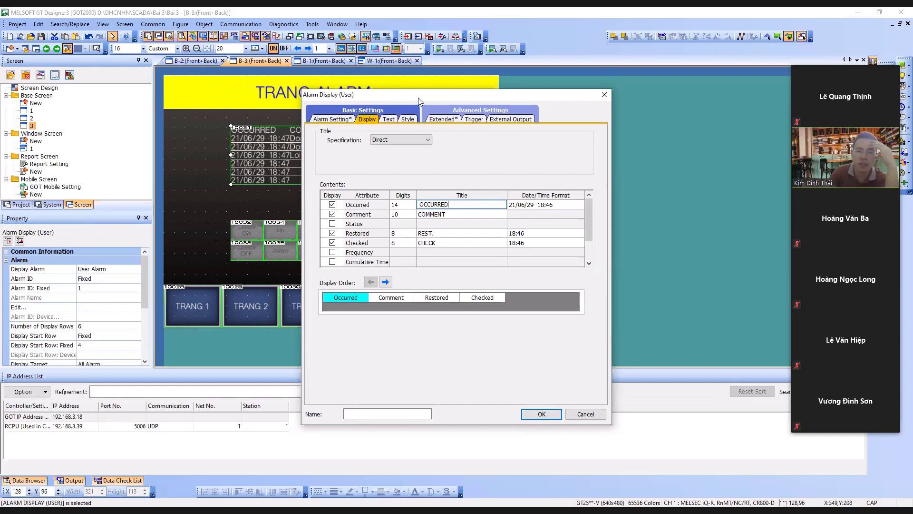
left_click_drag(418, 98, 494, 79)
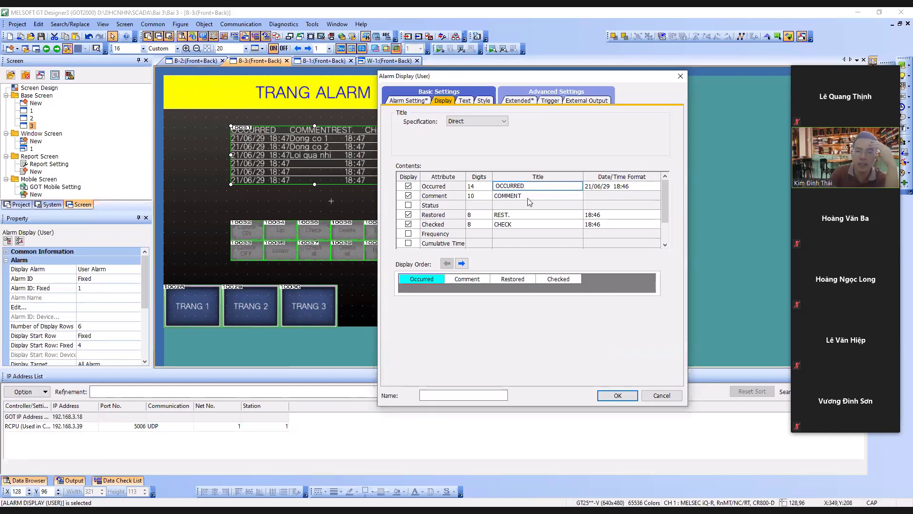
left_click(409, 205)
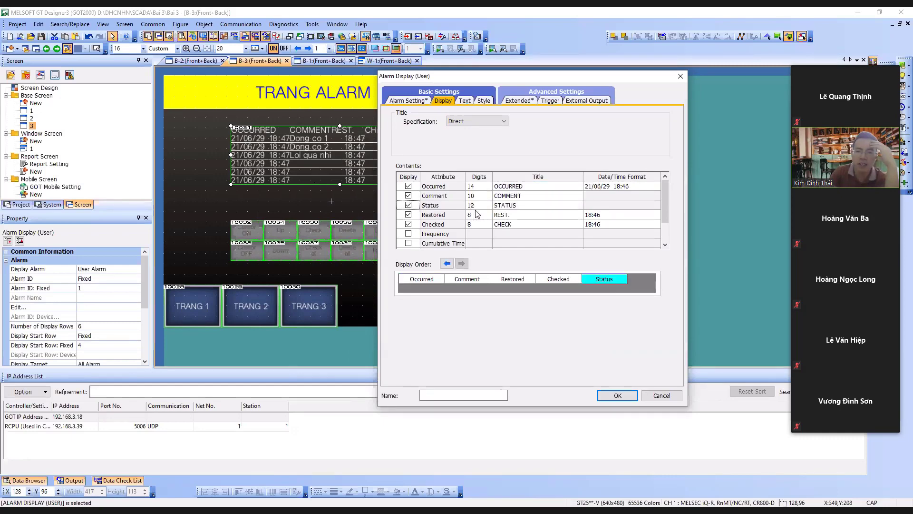
left_click(606, 396)
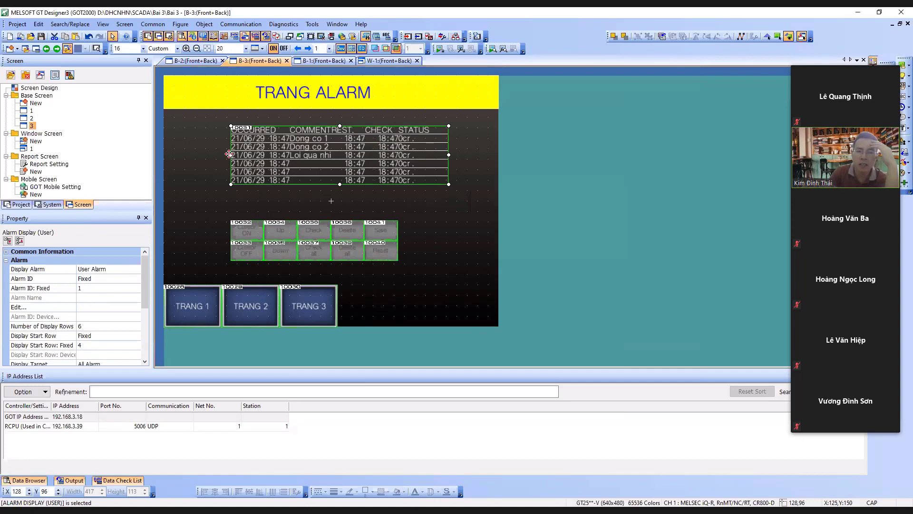
left_click_drag(228, 154, 209, 153)
left_click_drag(212, 154, 230, 155)
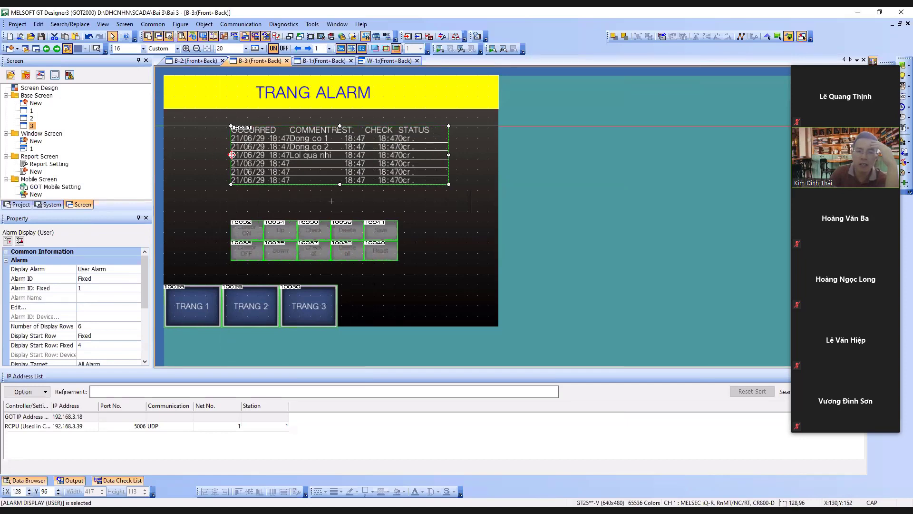
Review the alarm display's text, style, display and alarm settings and the basic User Alarm Observation settings, leaving them as they are
double_click(271, 155)
left_click(367, 119)
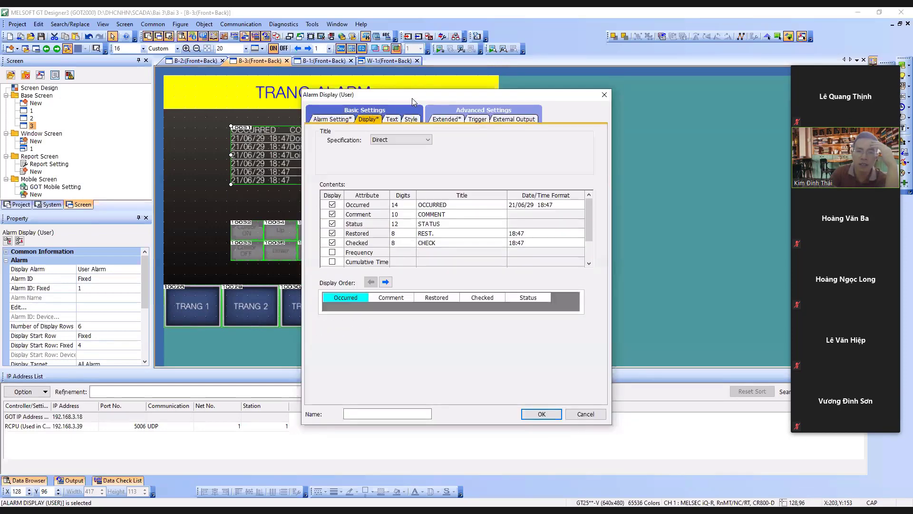
left_click_drag(412, 98, 546, 87)
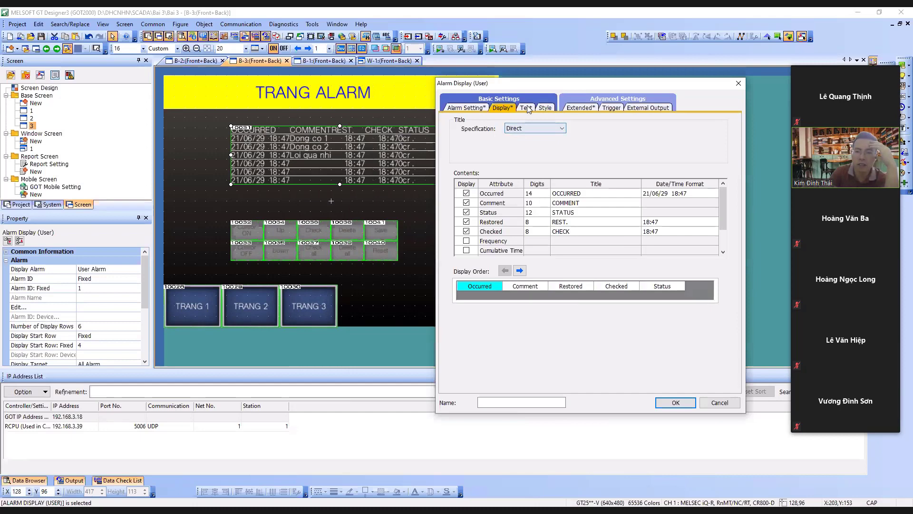
left_click(526, 108)
left_click(545, 109)
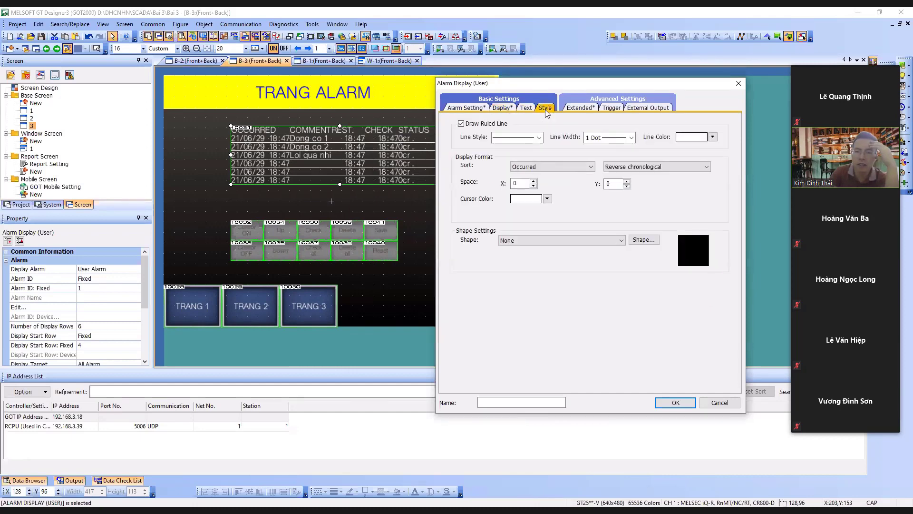
left_click(526, 108)
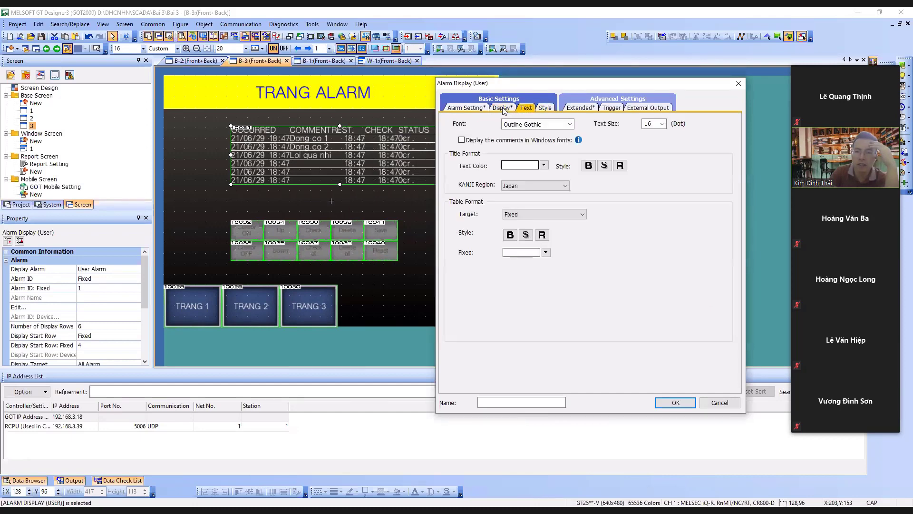
left_click(503, 108)
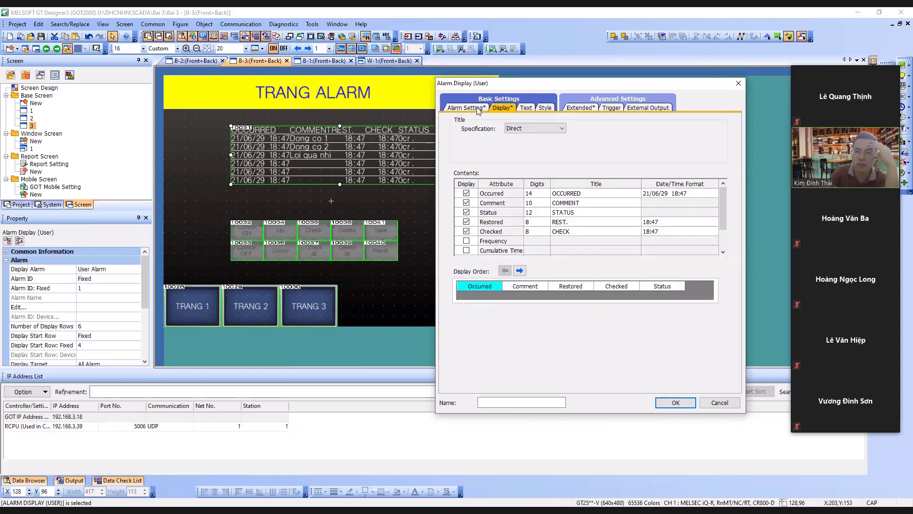
left_click(517, 128)
left_click(518, 129)
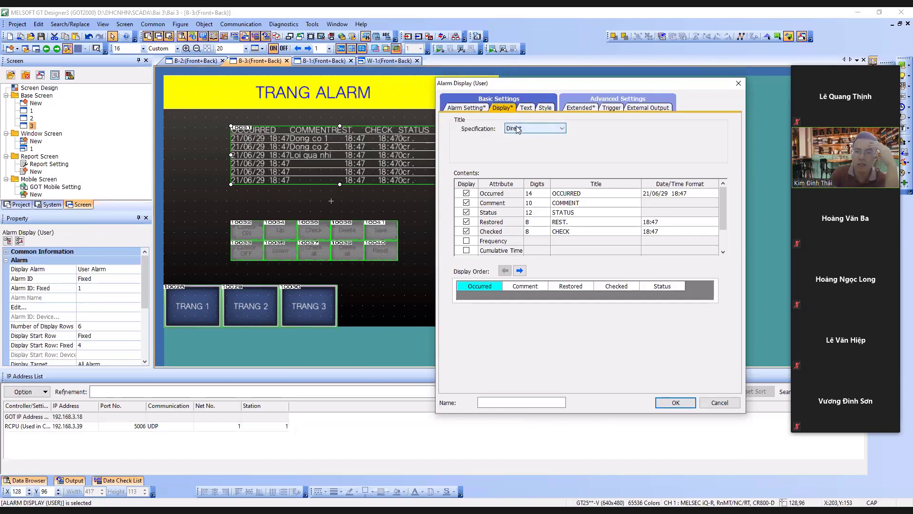
left_click(518, 128)
left_click(472, 111)
left_click(471, 111)
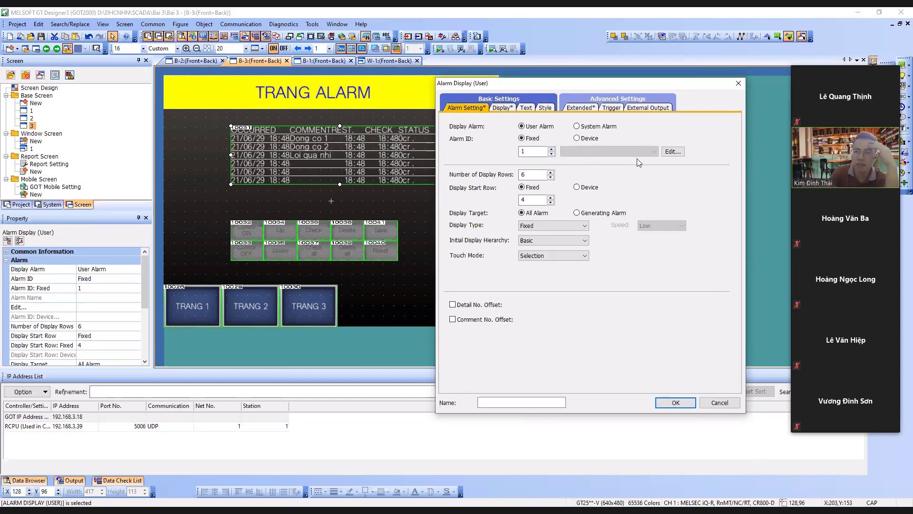
left_click(669, 154)
left_click(670, 153)
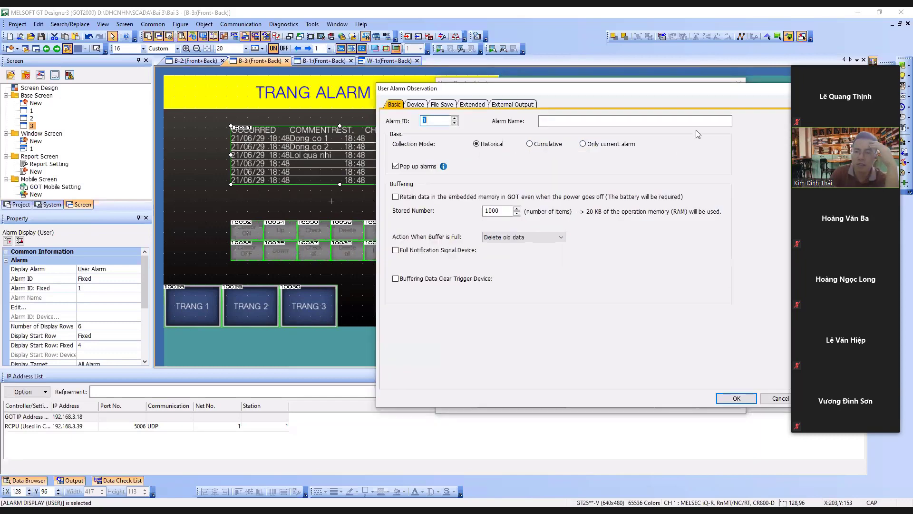
key("Escape")
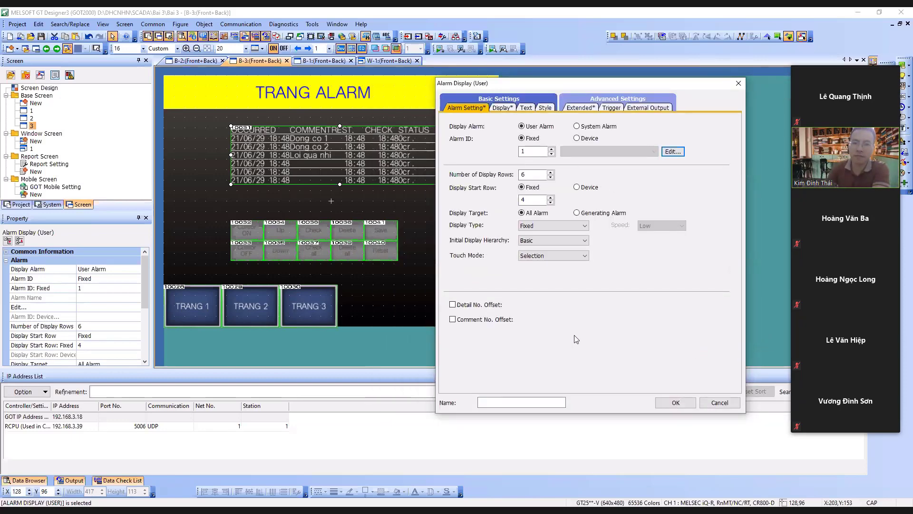
Change the title of the alarm display's Occurred column to "LỖI" and apply it
left_click(500, 108)
double_click(589, 194)
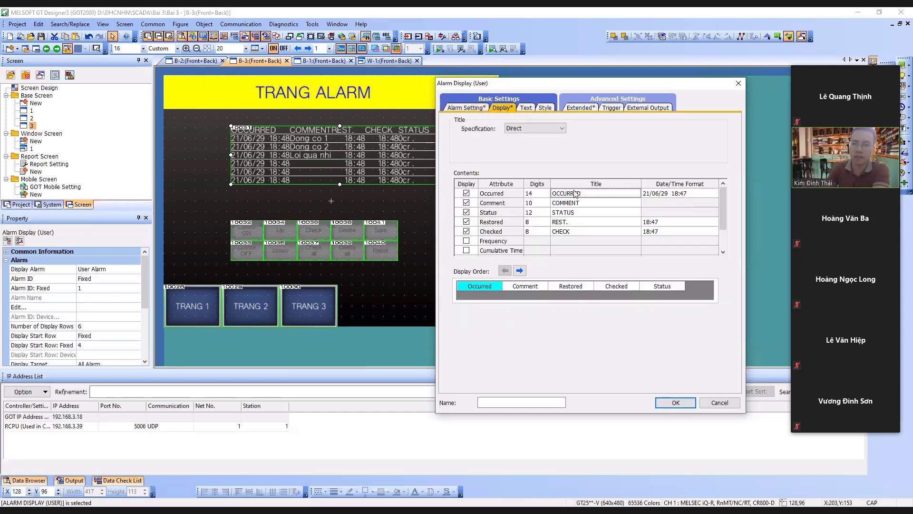
left_click_drag(594, 193, 555, 193)
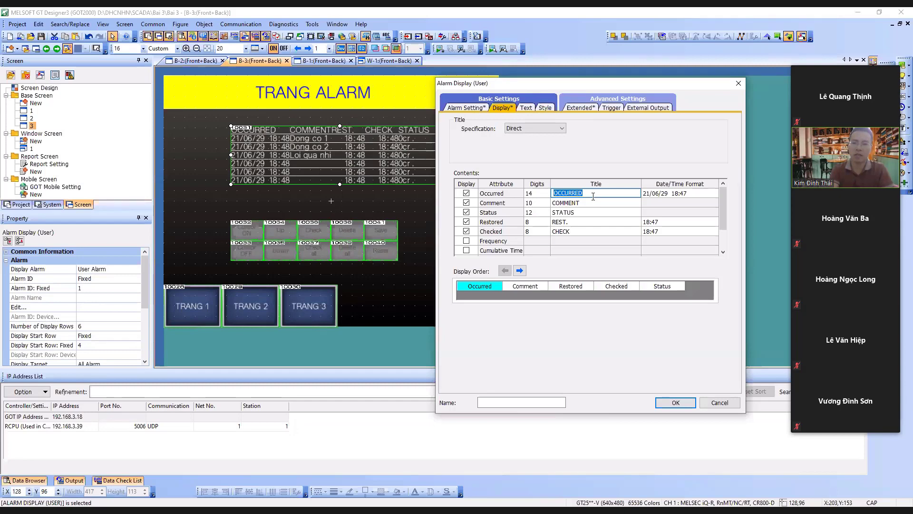
type("LỖI")
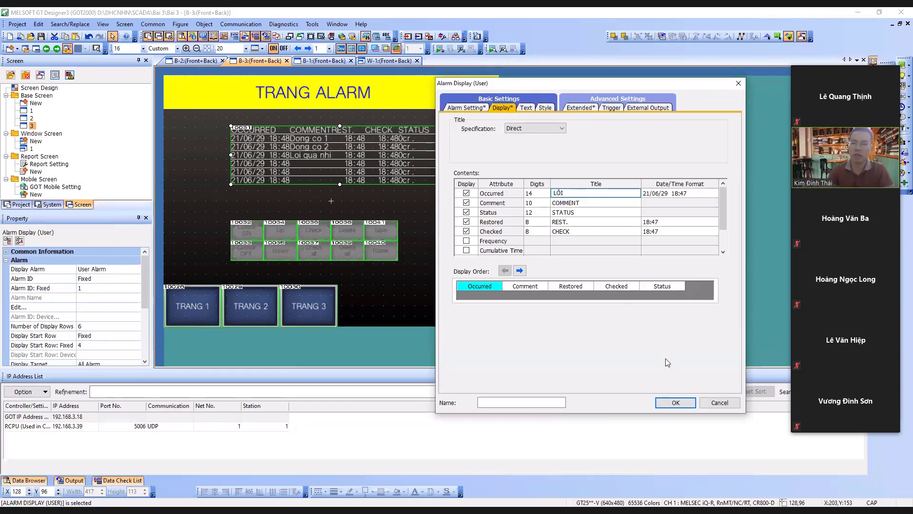
left_click(675, 403)
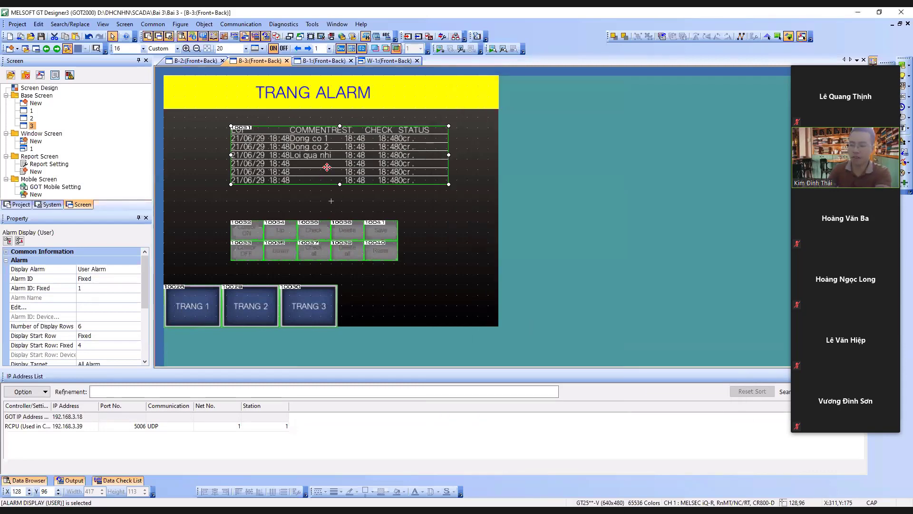
Delete the alarm display and all its key switches from base screen 3, keeping the title and page switches
key("Delete")
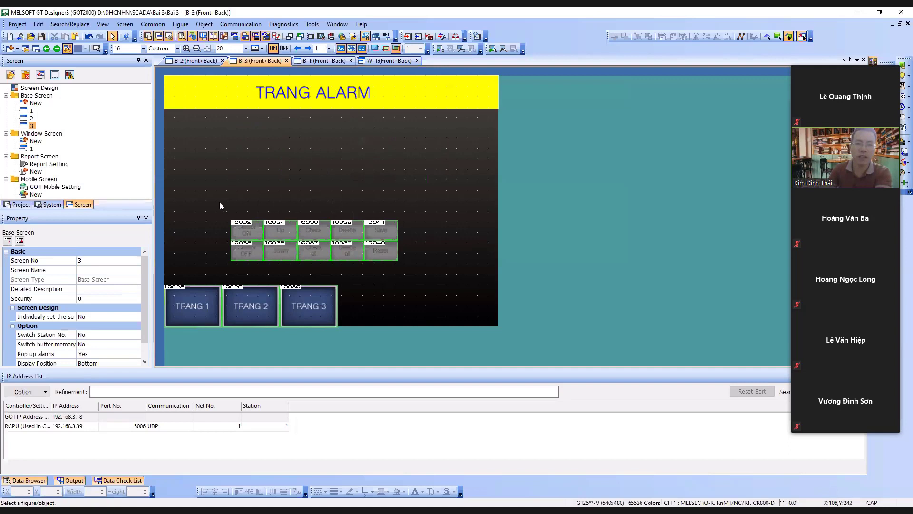
left_click_drag(219, 202, 426, 280)
key("Delete")
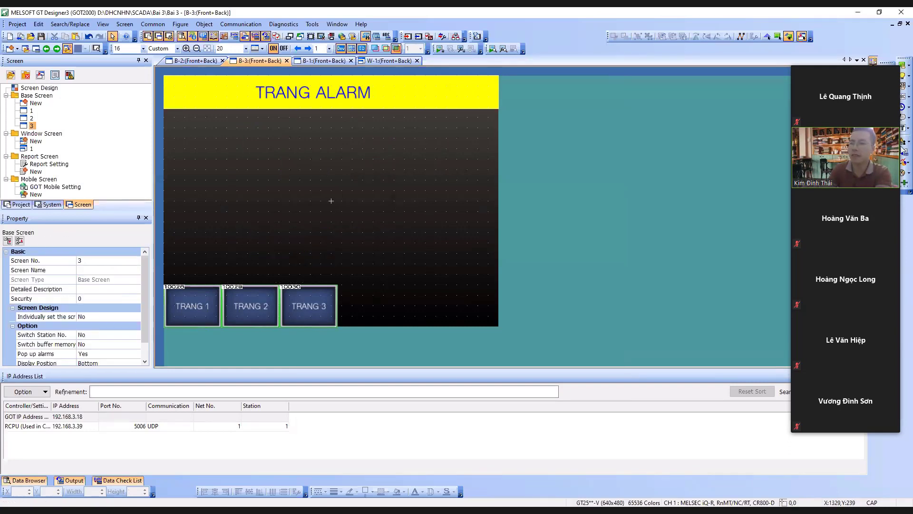
Place a fresh user alarm display with its key switches at about X 111, Y 96 on base screen 3, undoing any attempted resize
left_click(905, 142)
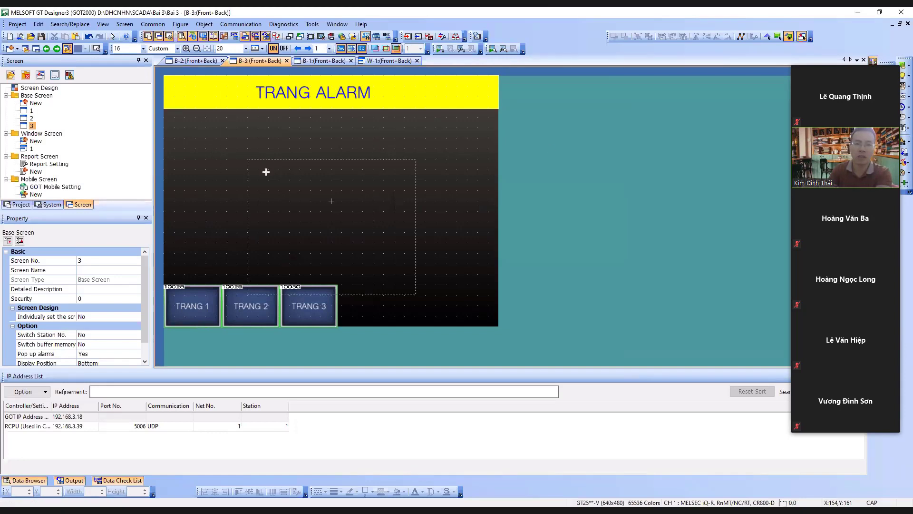
left_click(222, 128)
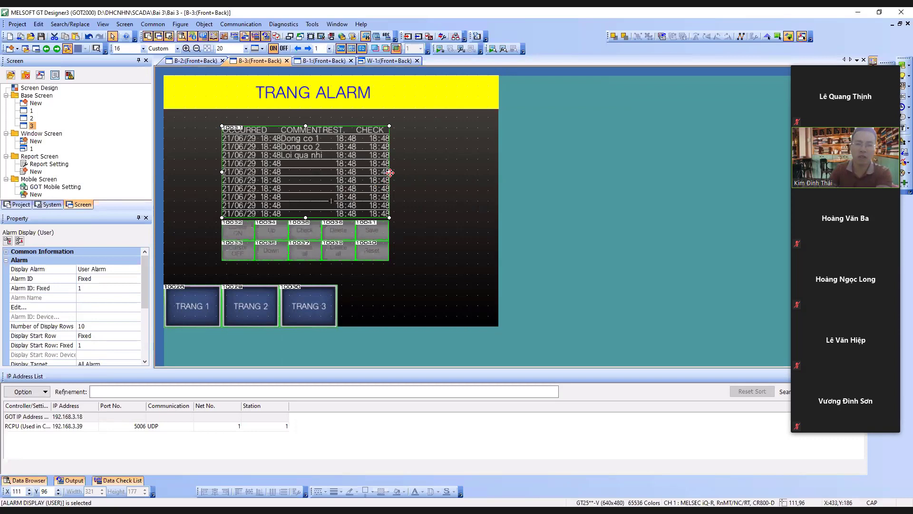
left_click_drag(390, 172, 372, 171)
key("ctrl+z")
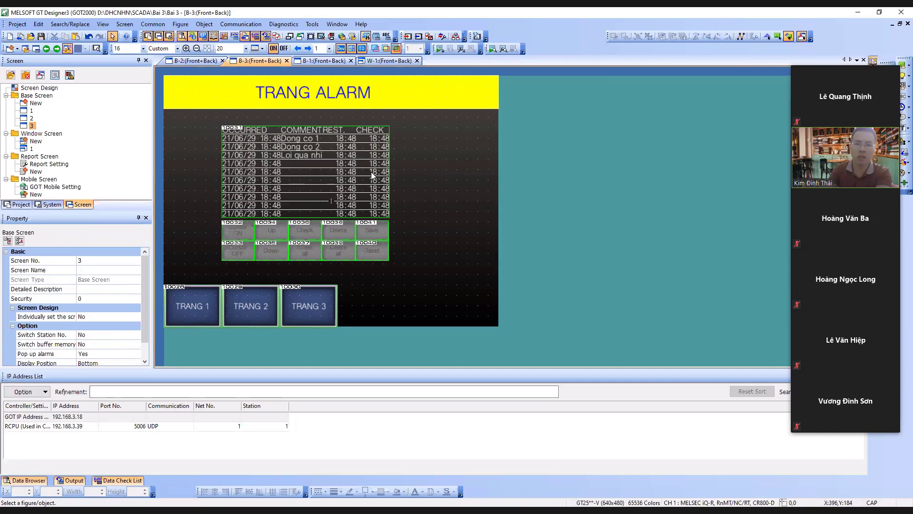
right_click(370, 169)
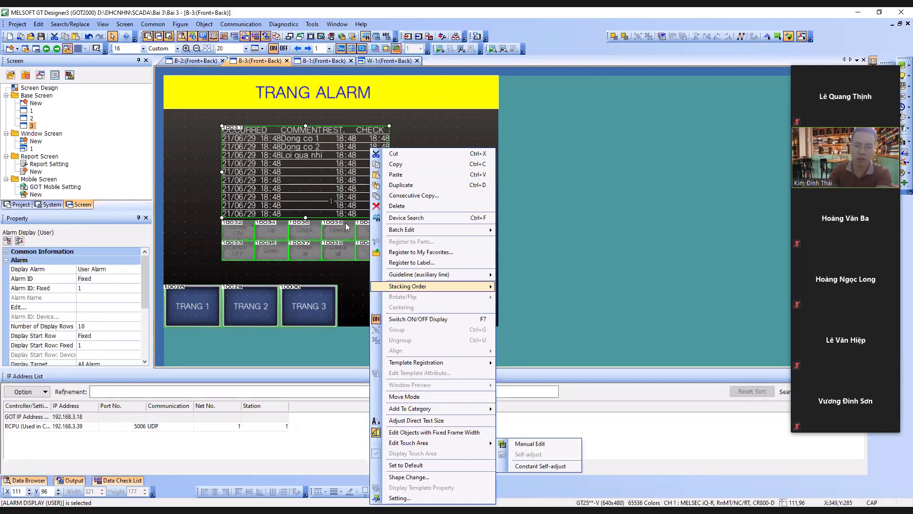
left_click(328, 195)
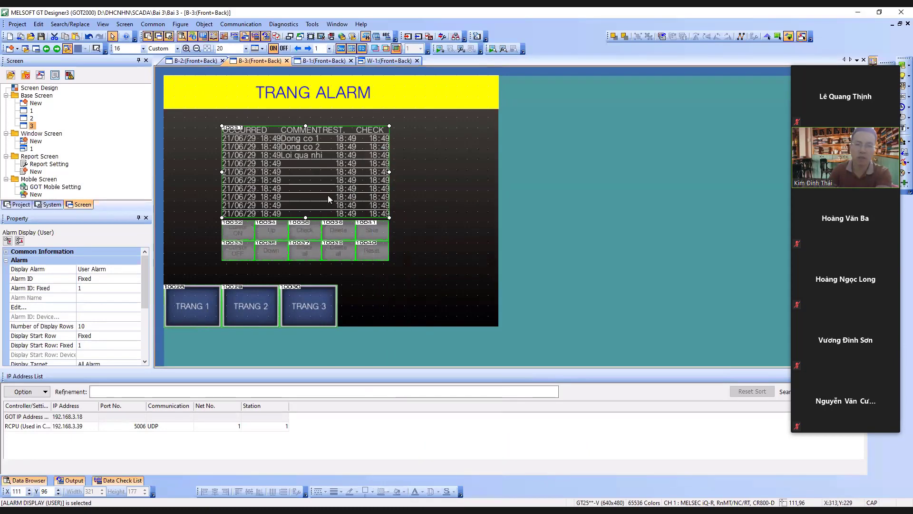
Switch the alarm display on base screen 3 from user alarms to System Alarm, accepting deletion of unsupported display attributes
double_click(328, 196)
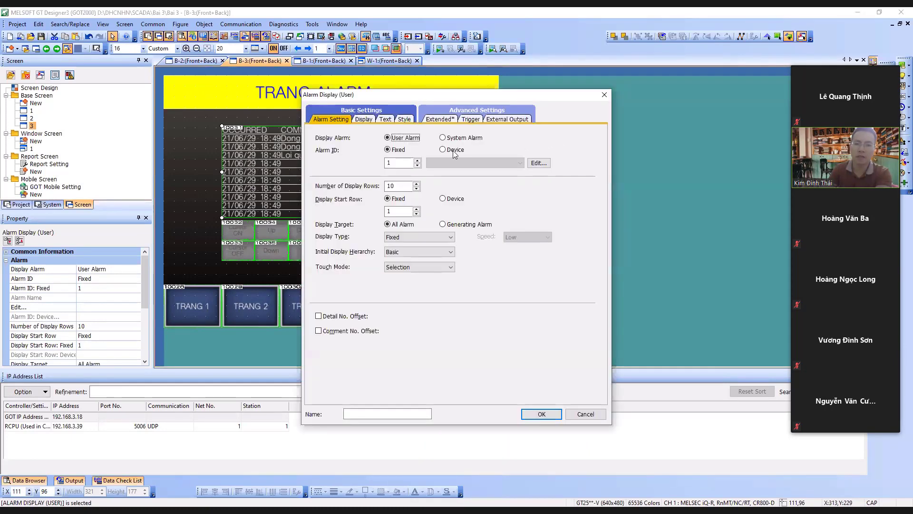
left_click(542, 163)
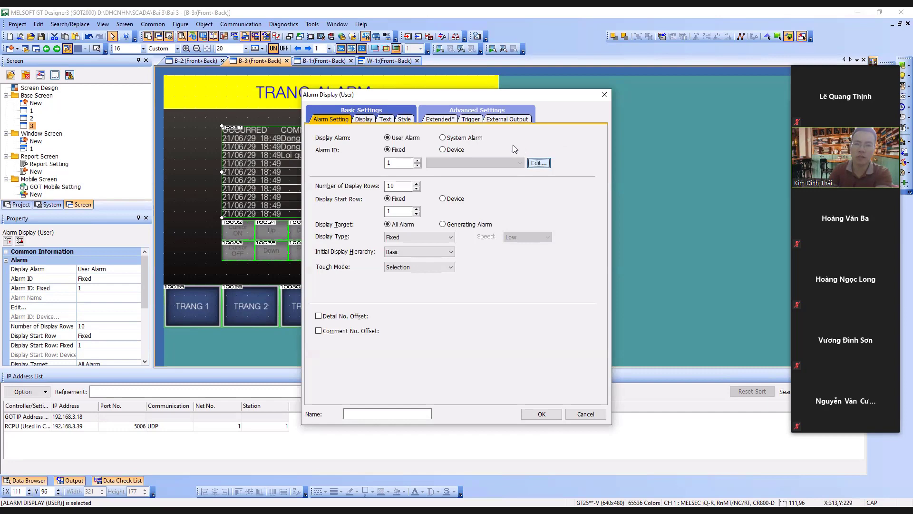
left_click(443, 138)
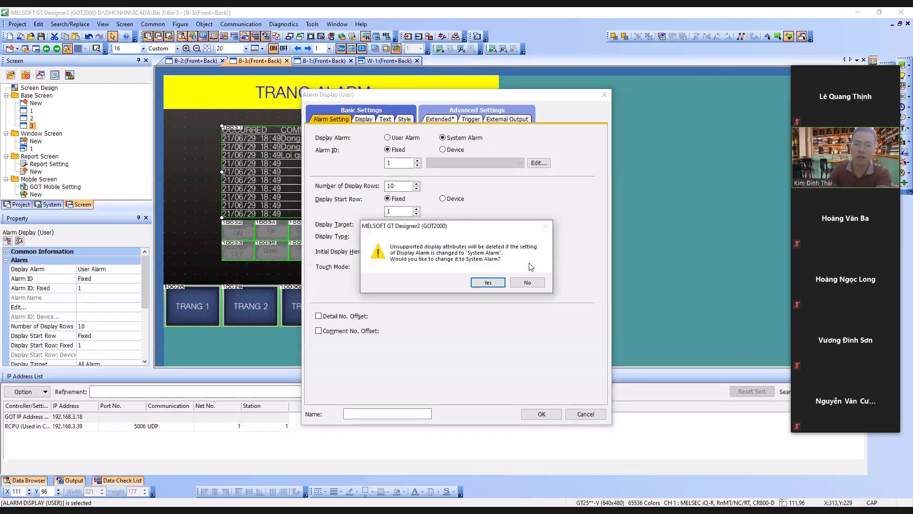
left_click(495, 283)
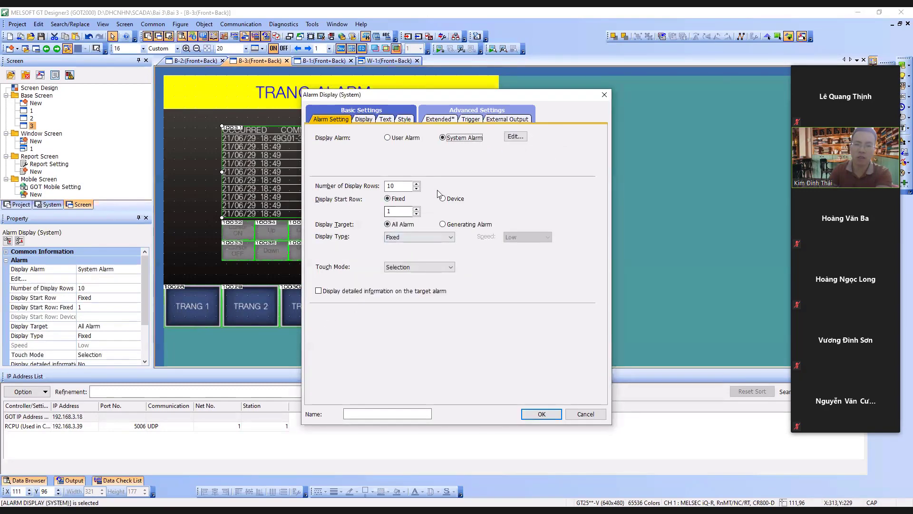
Reorder the alarm display's columns so Comment comes after Restored, and move the settings dialog clear of the alarm table
left_click(364, 119)
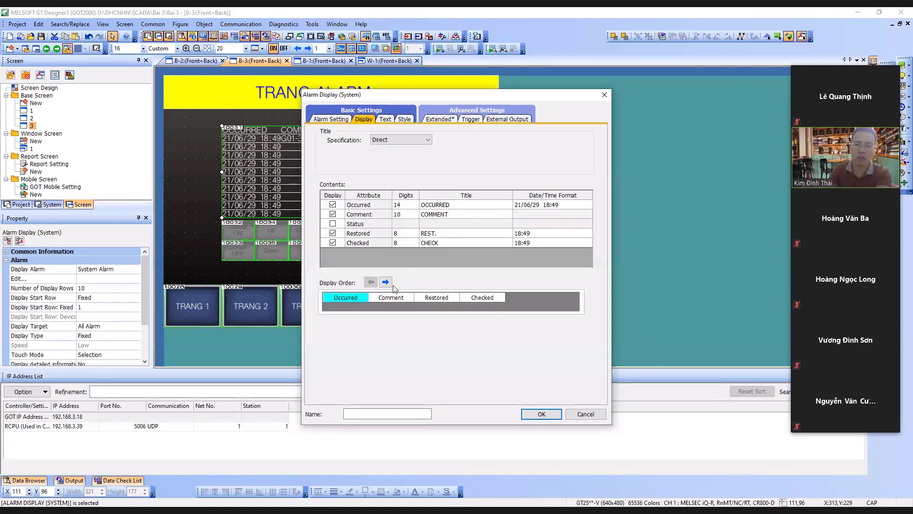
left_click(410, 300)
left_click(393, 298)
left_click(385, 282)
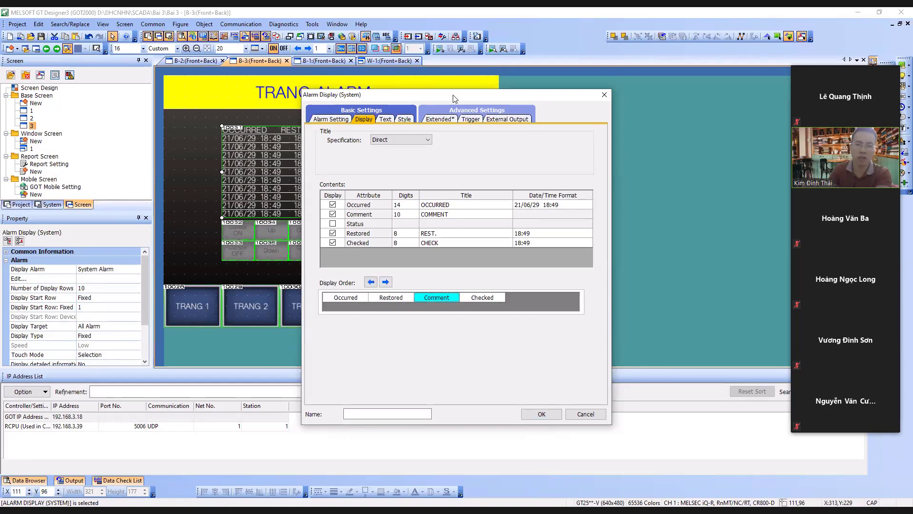
left_click_drag(455, 98, 601, 82)
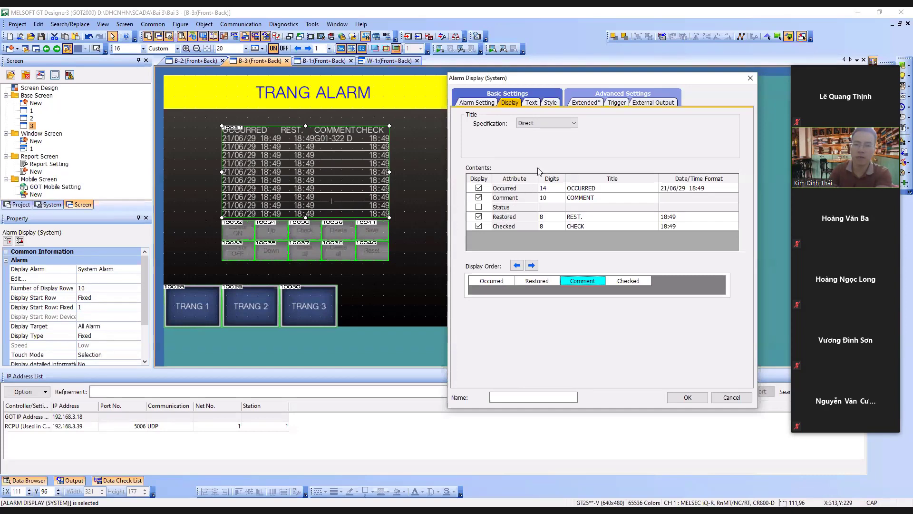
left_click(516, 266)
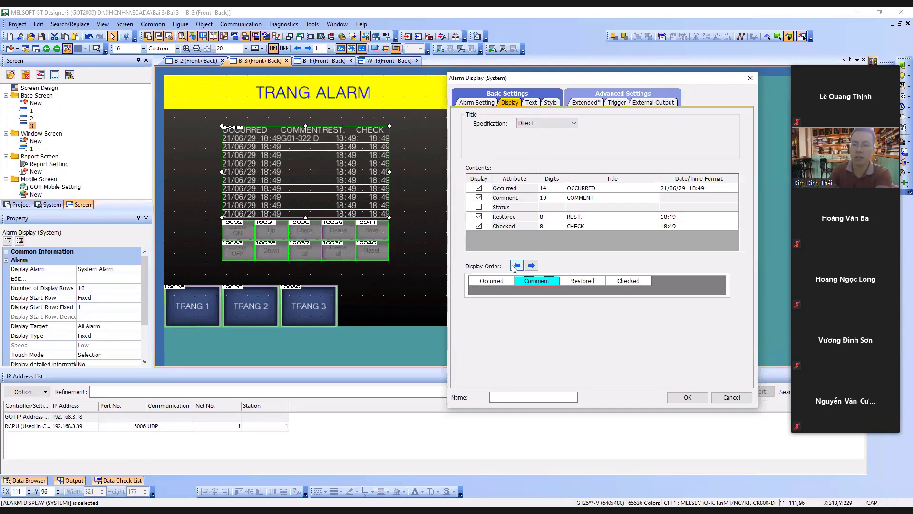
left_click(513, 266)
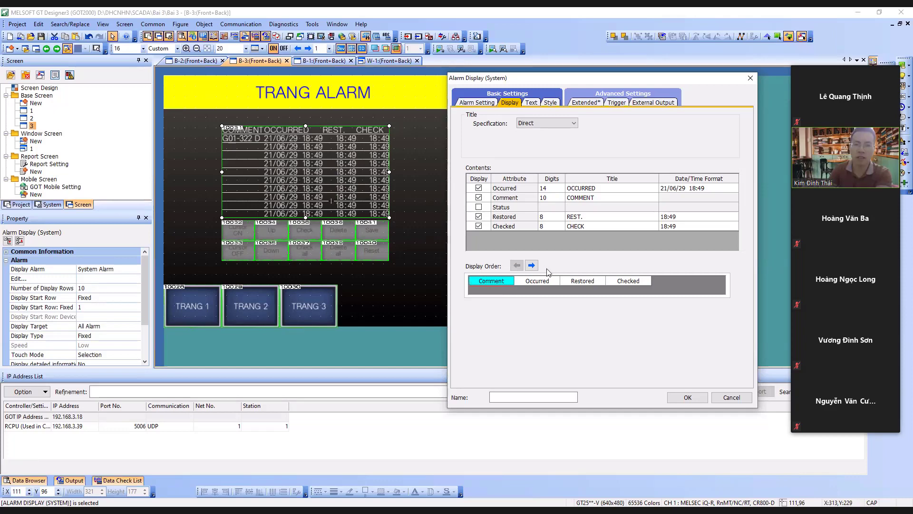
left_click(533, 267)
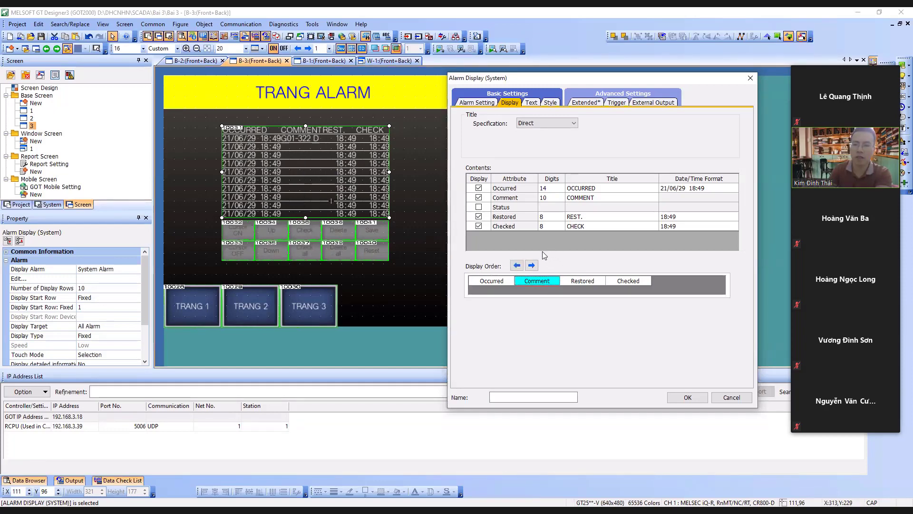
left_click(585, 189)
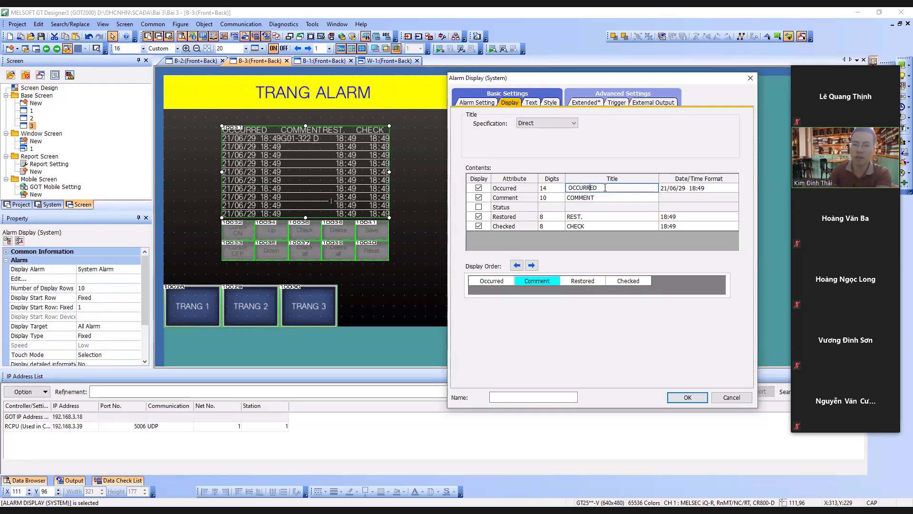
left_click_drag(605, 187, 563, 193)
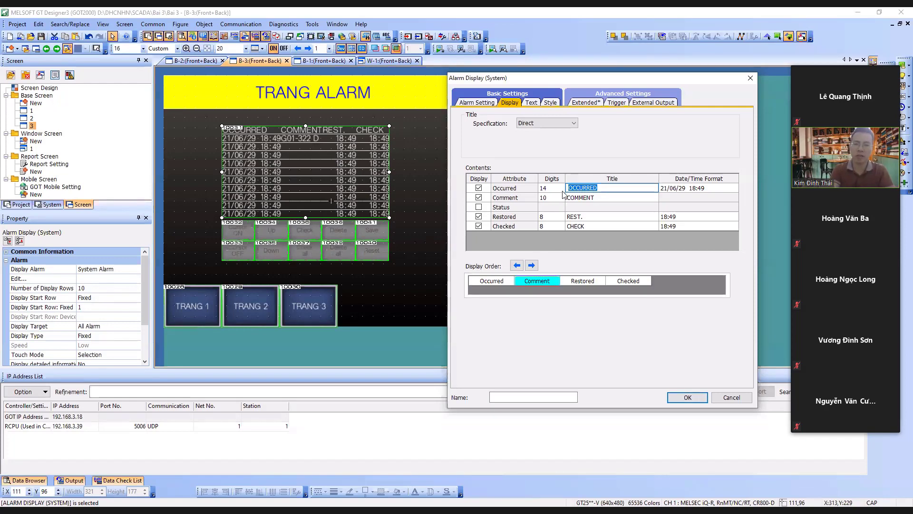
key("BackSpace")
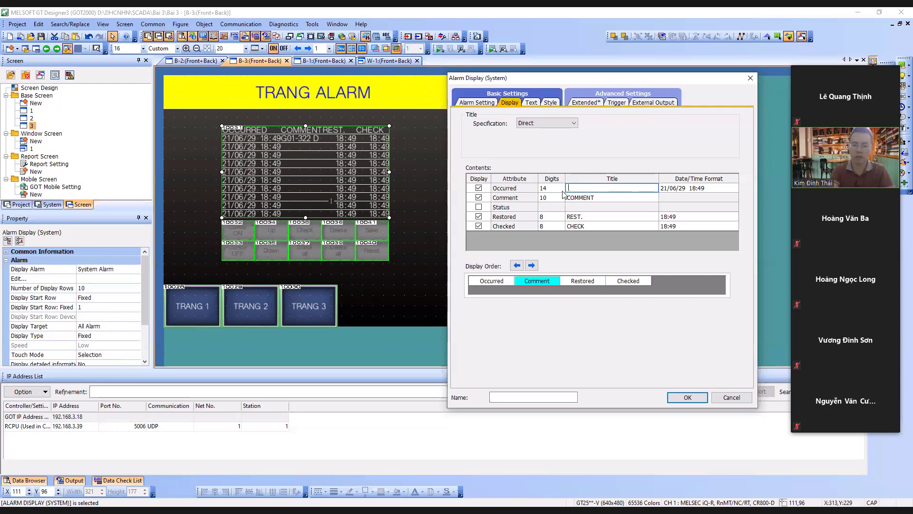
type("Lỗi ĐC 1")
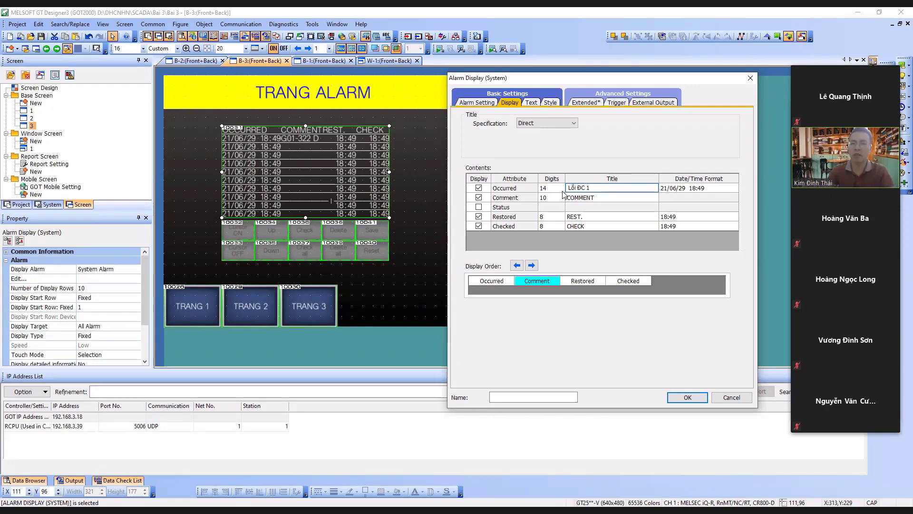
left_click(588, 198)
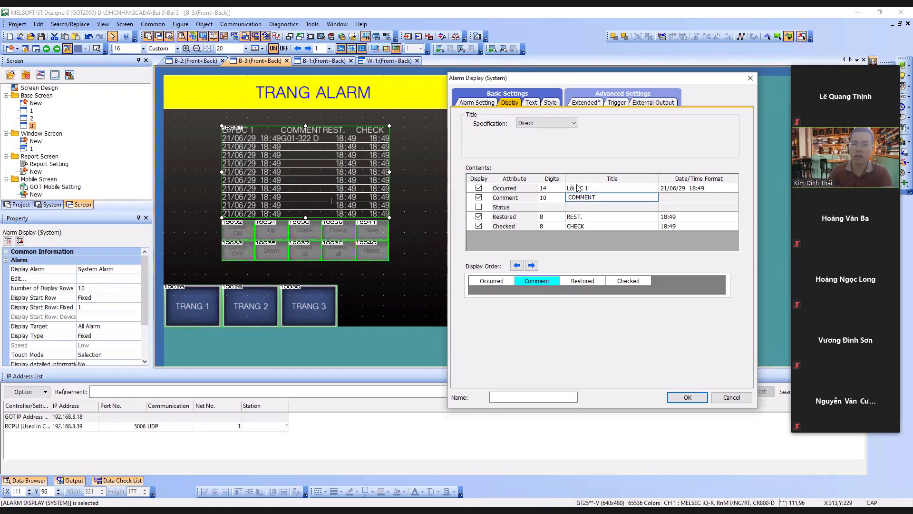
left_click(583, 189)
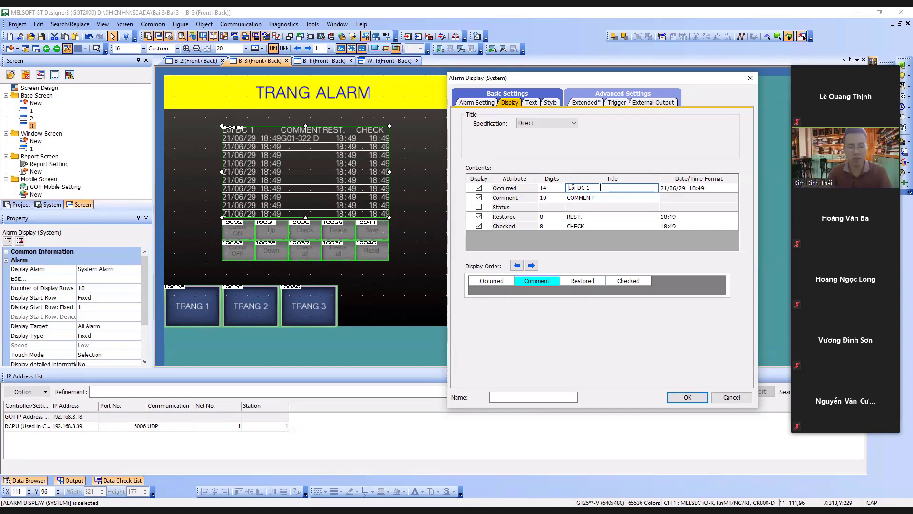
left_click_drag(590, 188, 566, 190)
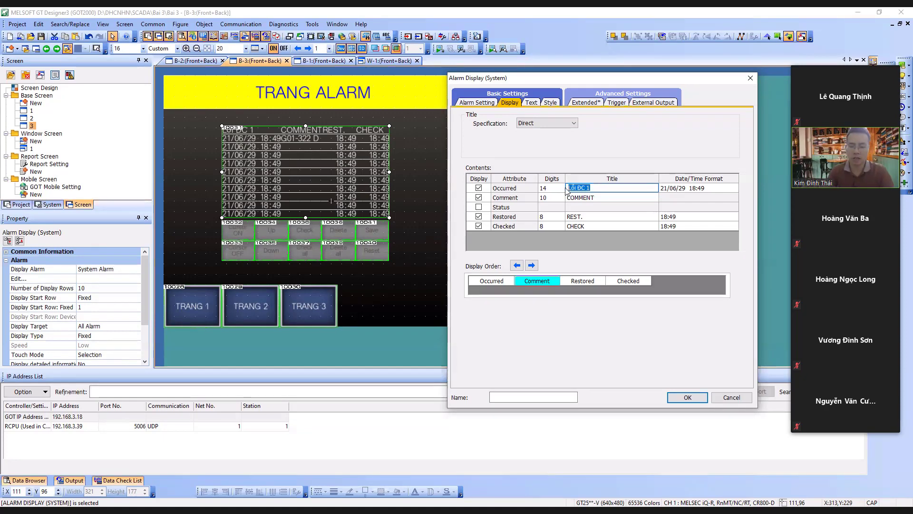
type("ô")
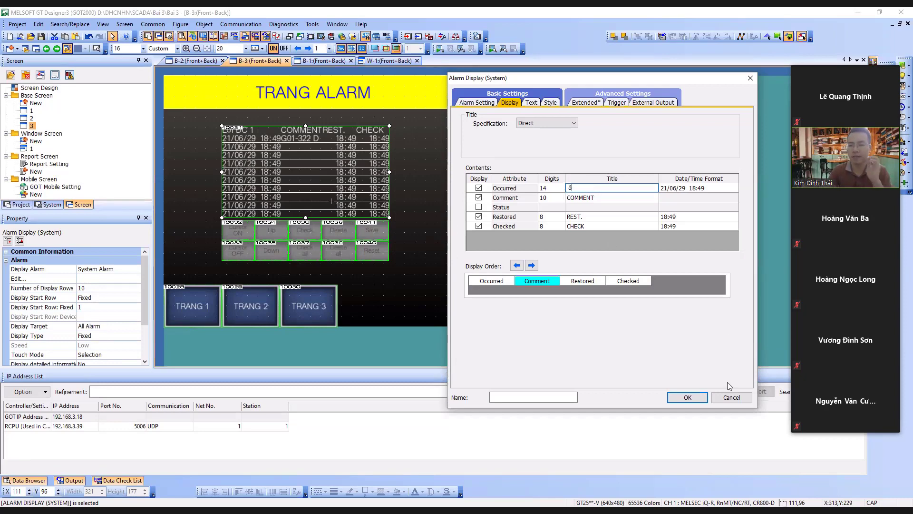
left_click(731, 399)
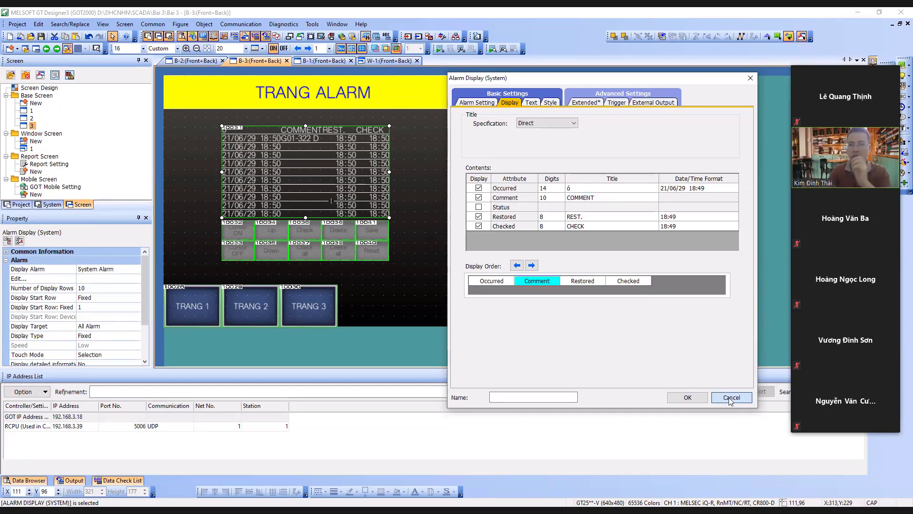
left_click(731, 399)
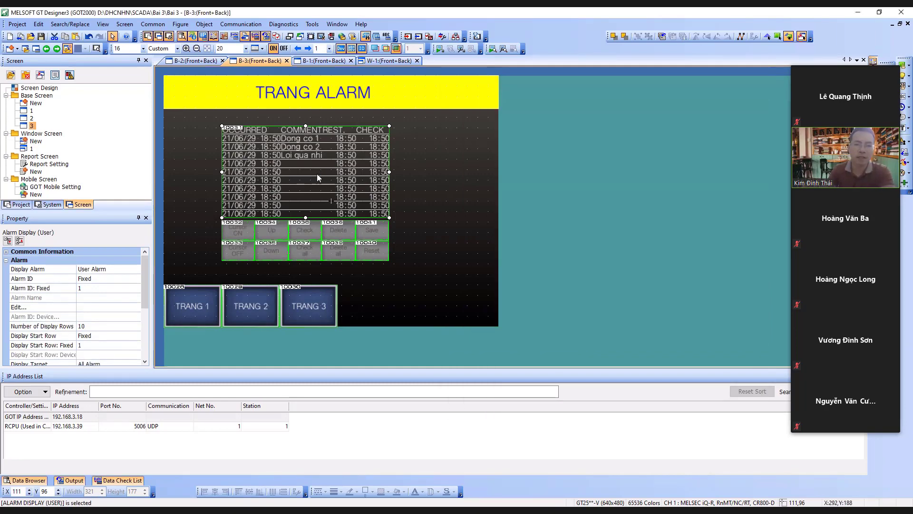
Open the user alarm table's settings and review its display, text, style, extended, trigger and external output options
double_click(333, 175)
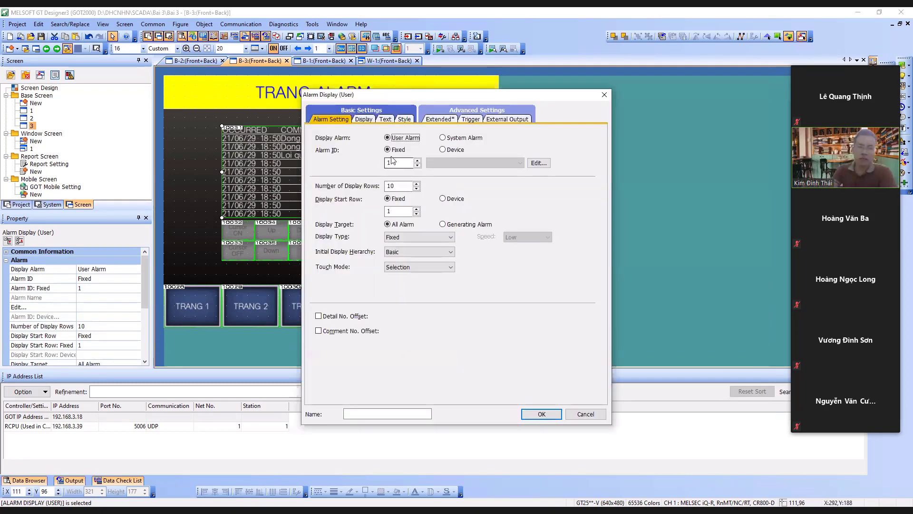
left_click(367, 119)
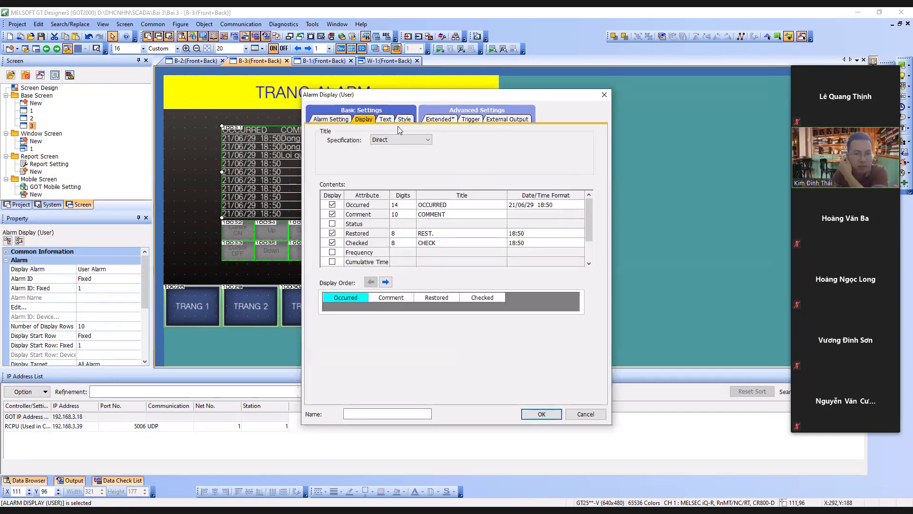
left_click(387, 120)
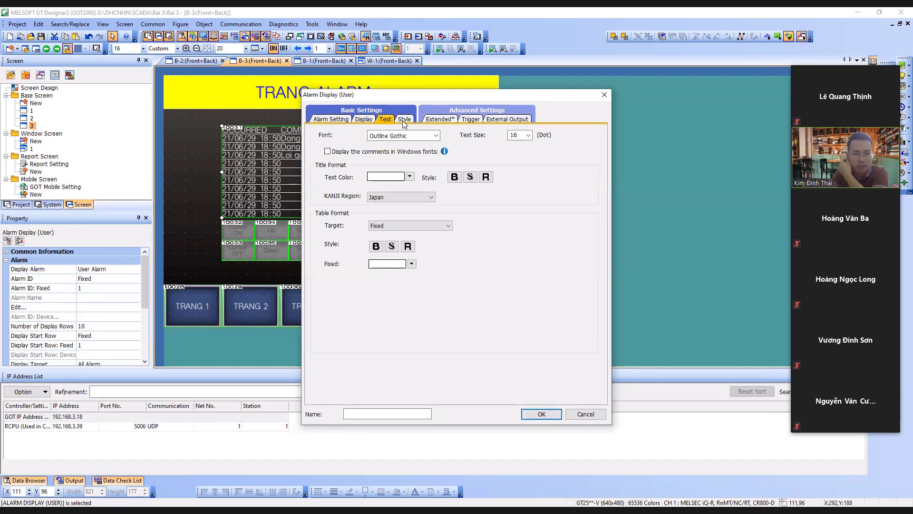
left_click(404, 120)
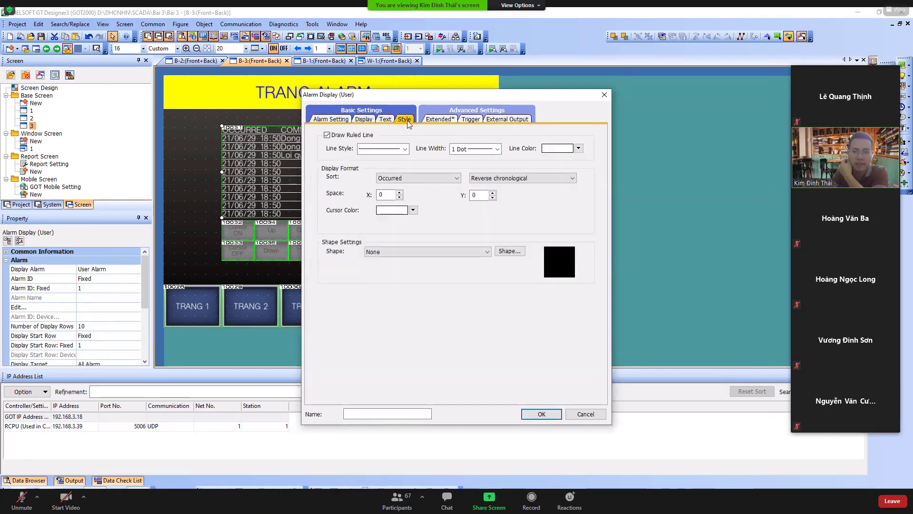
left_click(448, 122)
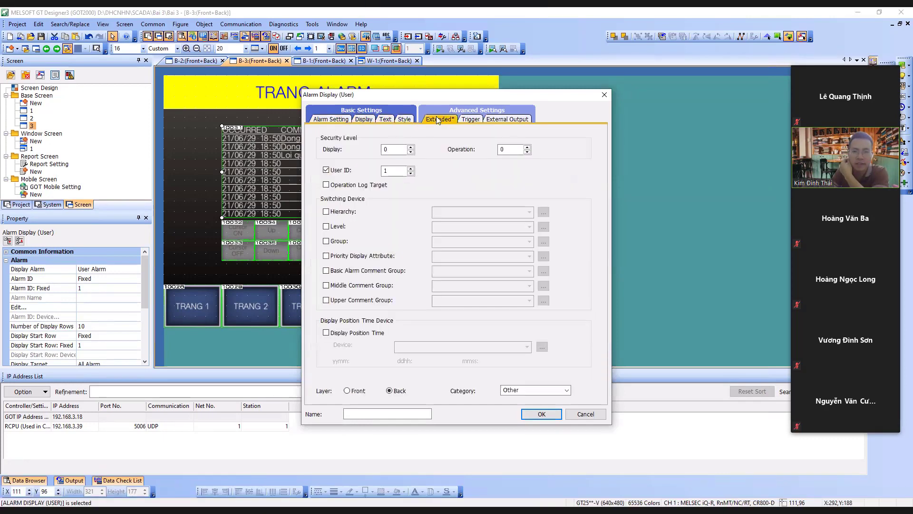
left_click(466, 122)
left_click(498, 121)
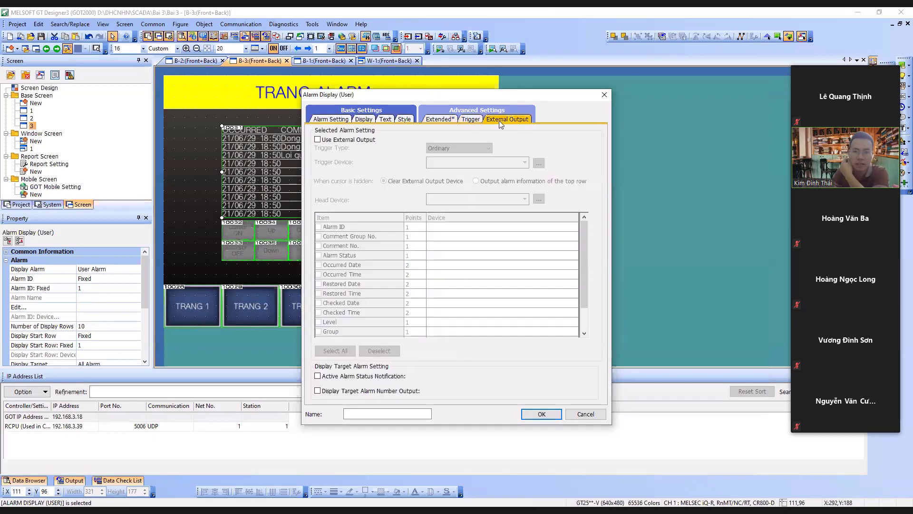
left_click(469, 120)
left_click(440, 120)
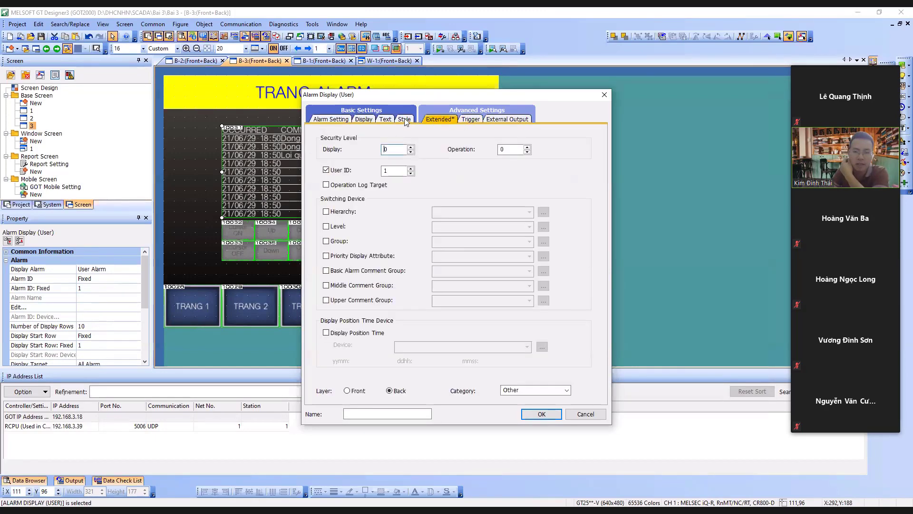
left_click(404, 120)
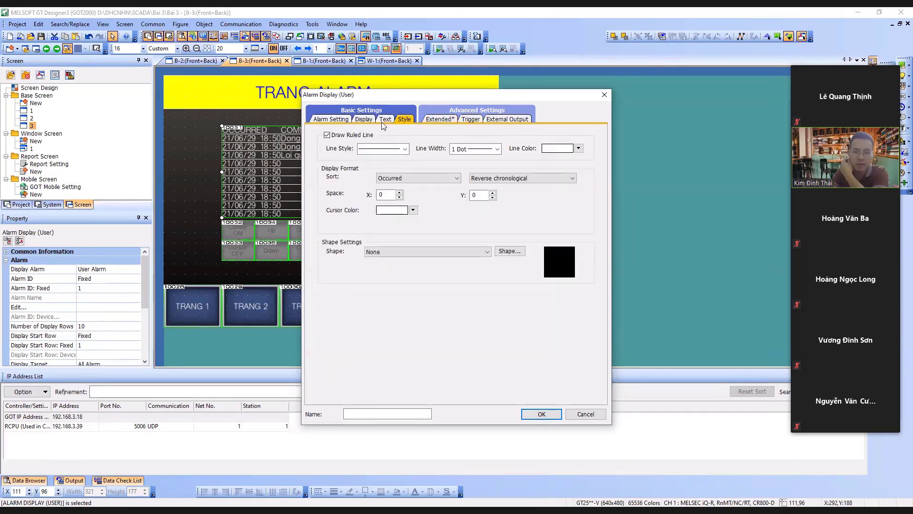
left_click(418, 178)
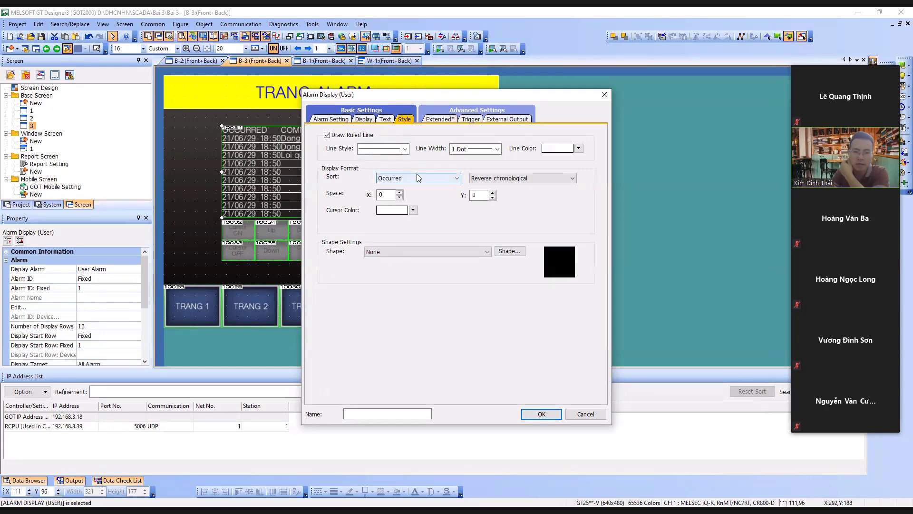
left_click(417, 178)
Enable the Status column in the user alarm table's displayed contents
left_click(367, 119)
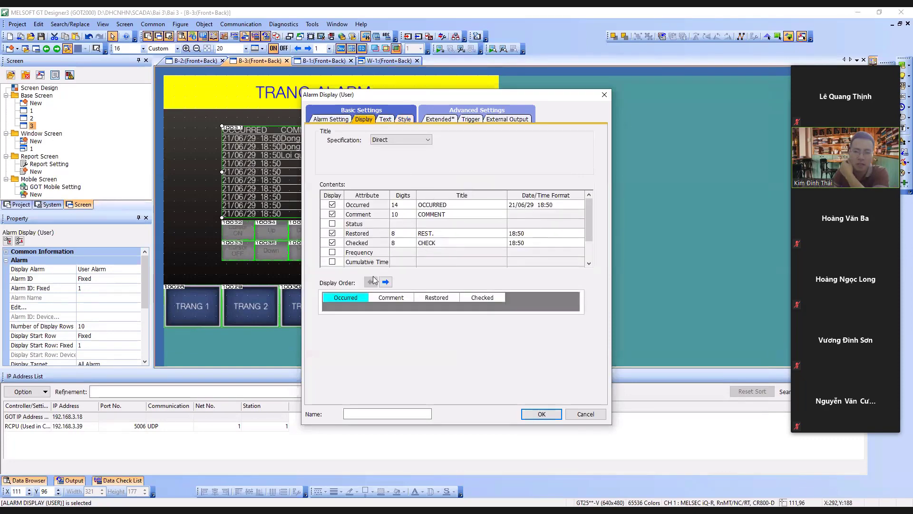
left_click(333, 224)
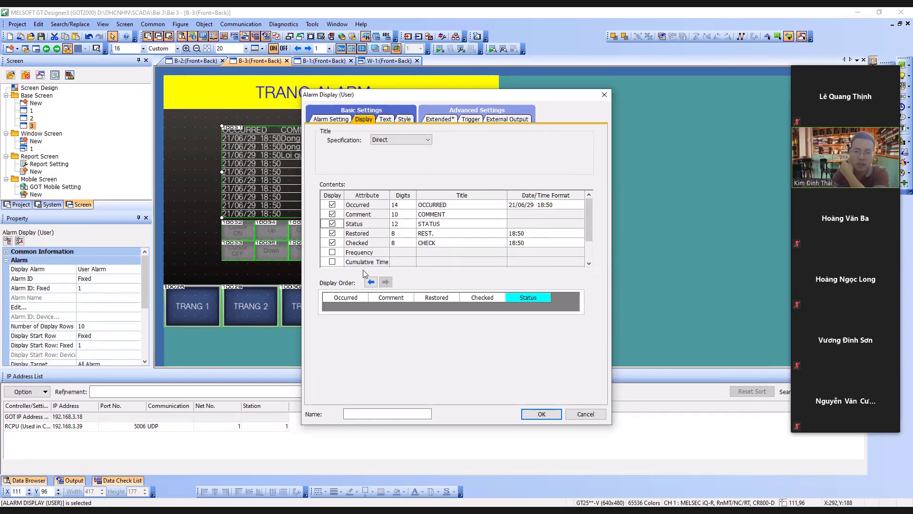
left_click(331, 119)
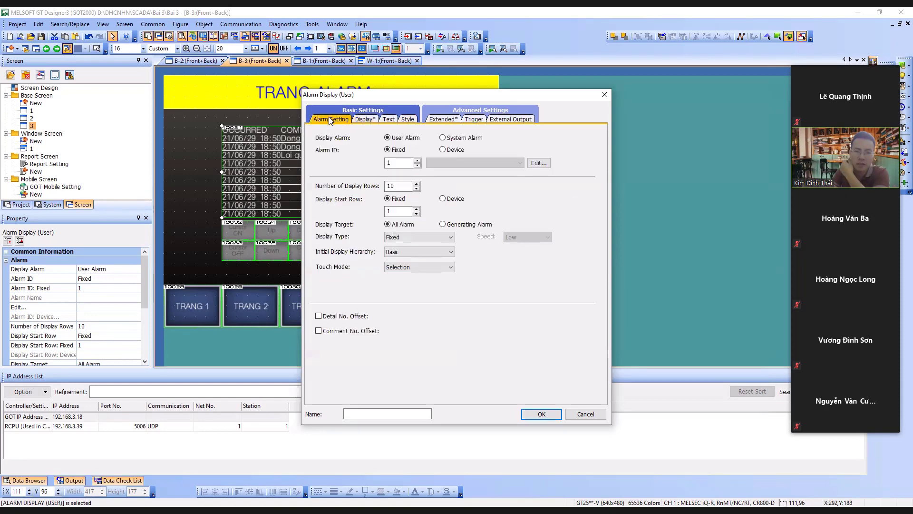
left_click(443, 200)
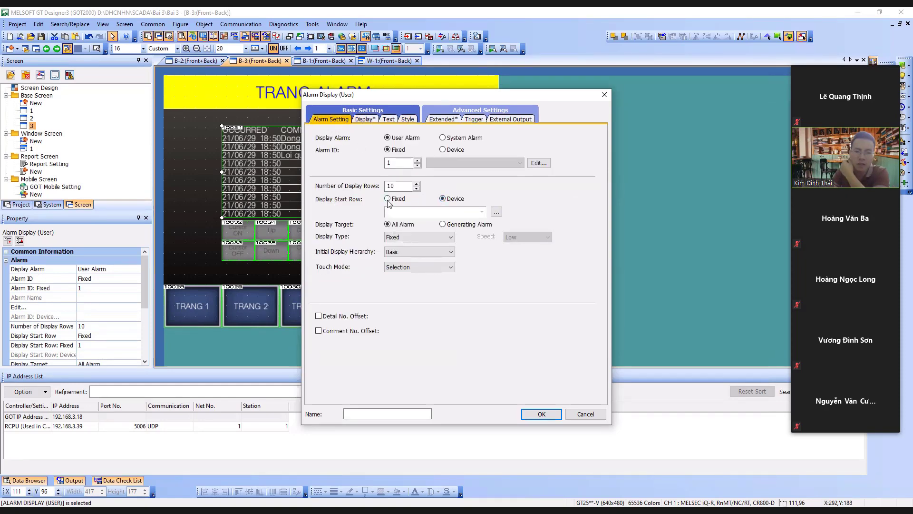
left_click(388, 199)
left_click(417, 161)
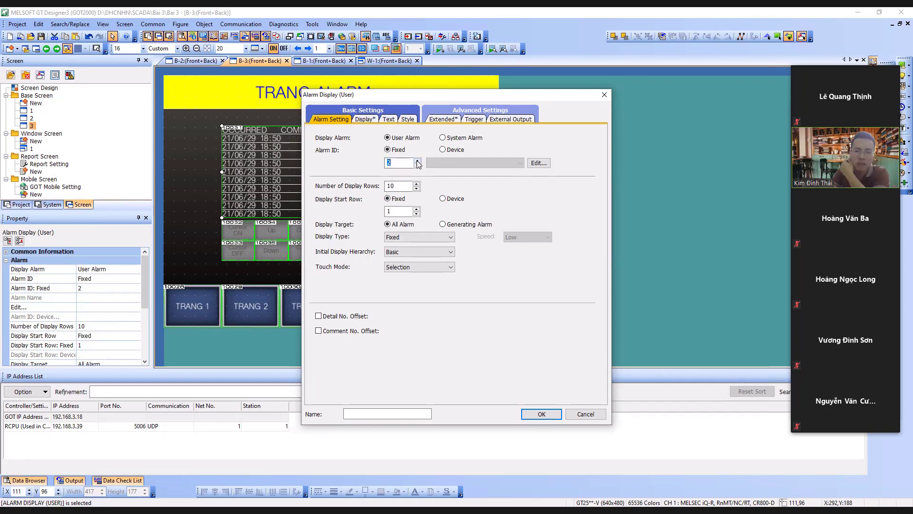
left_click(417, 165)
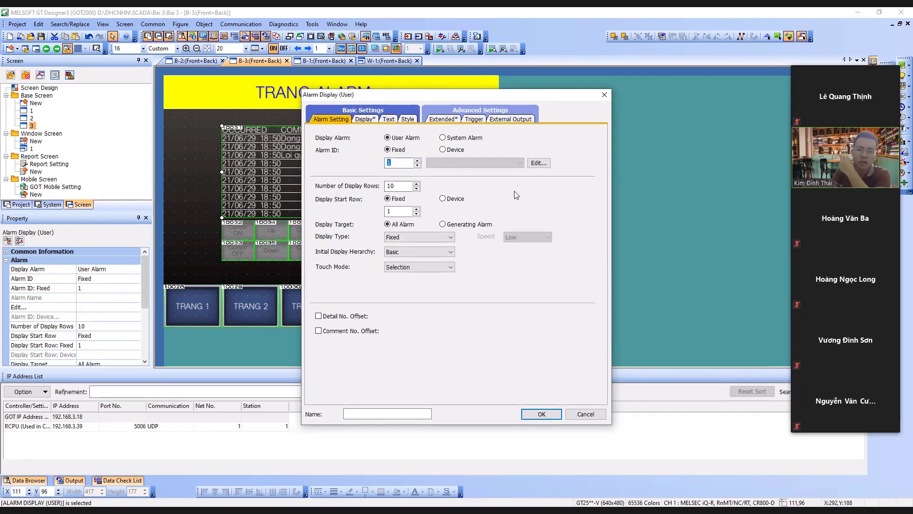
Review the alarm table's column display order, apply the settings and select the table on the screen
left_click(358, 120)
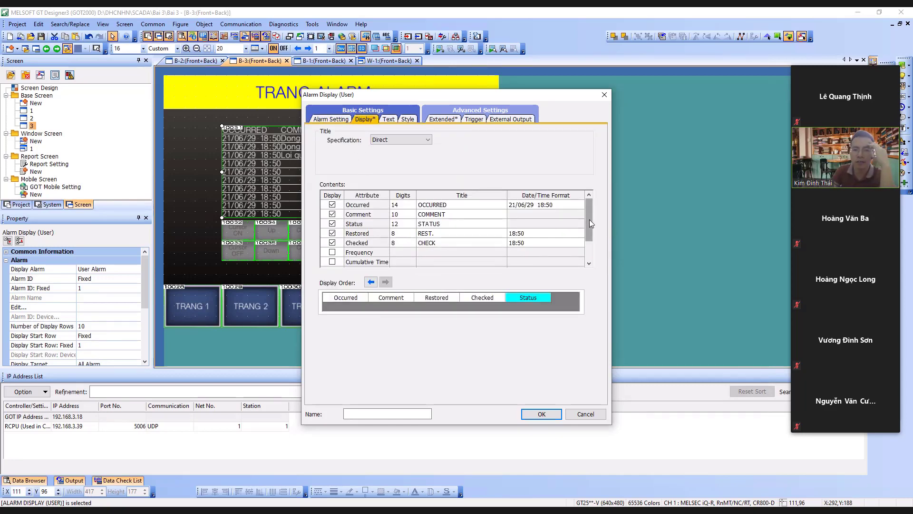
mouse_move(590, 224)
left_mouse_down()
mouse_move(592, 243)
mouse_move(590, 211)
left_mouse_up()
left_click(353, 298)
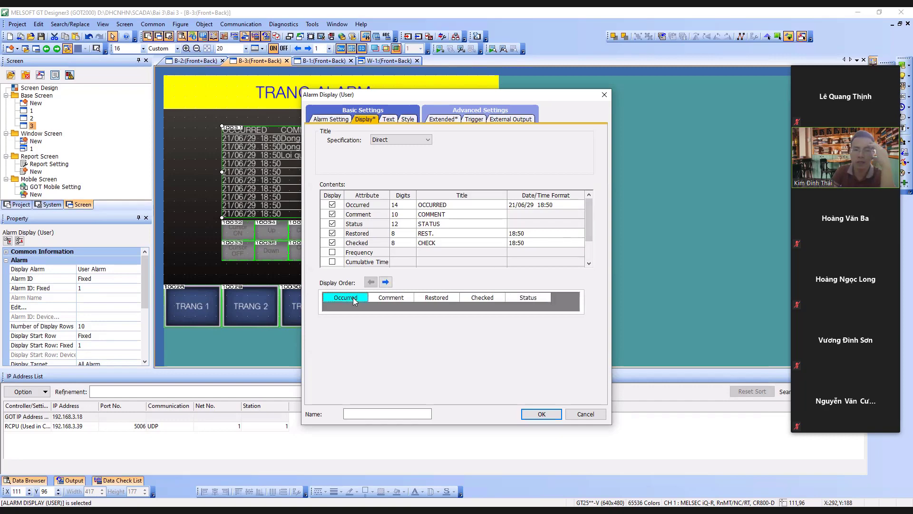
left_click(537, 414)
left_click(438, 236)
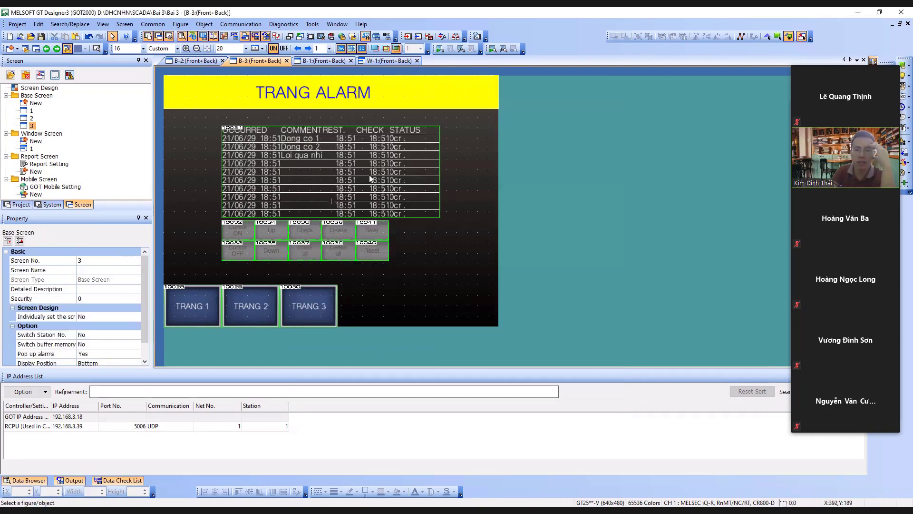
left_click(433, 181)
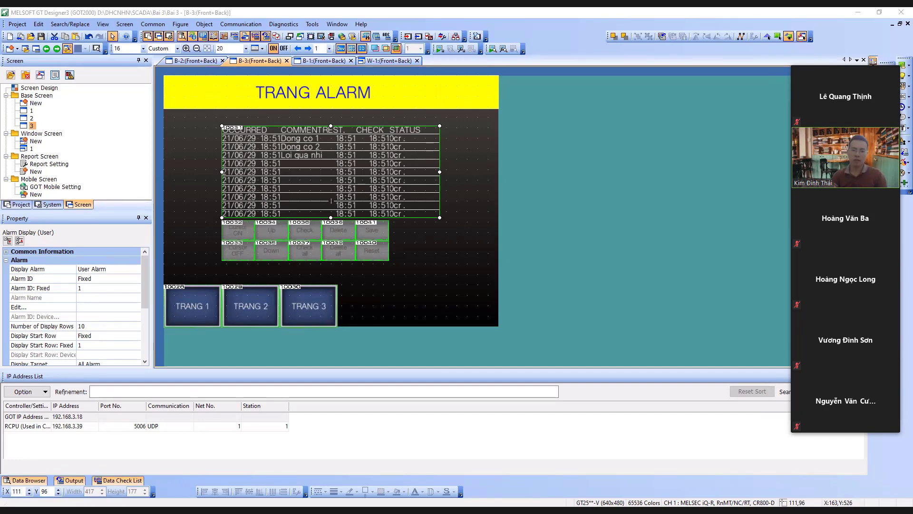
Switch to the browser and watch the YouTube video on Mitsubishi HMI alarm tables in full screen, skipping ahead to the error variables
key("alt+Tab")
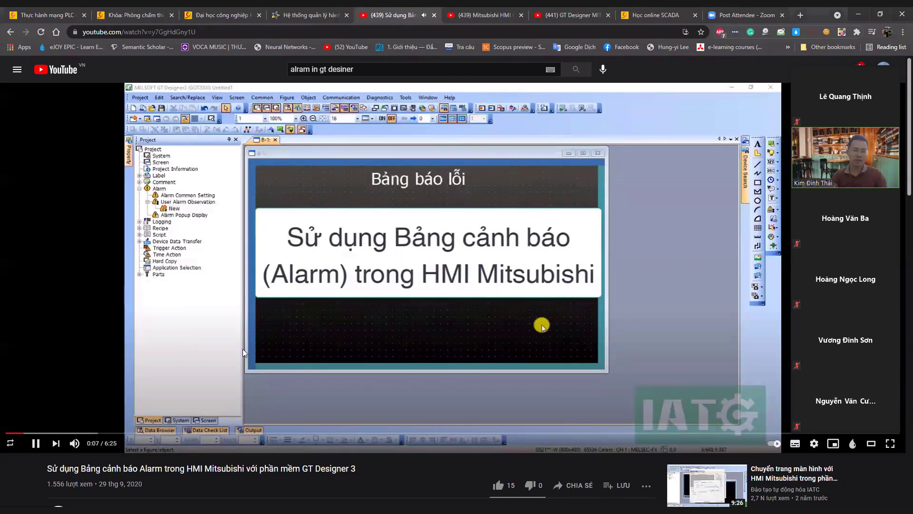
left_click(893, 443)
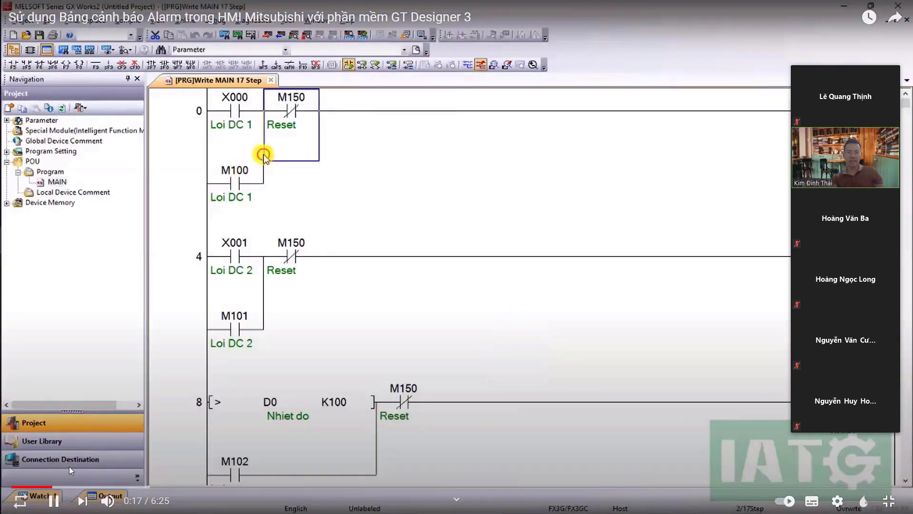
left_click(84, 487)
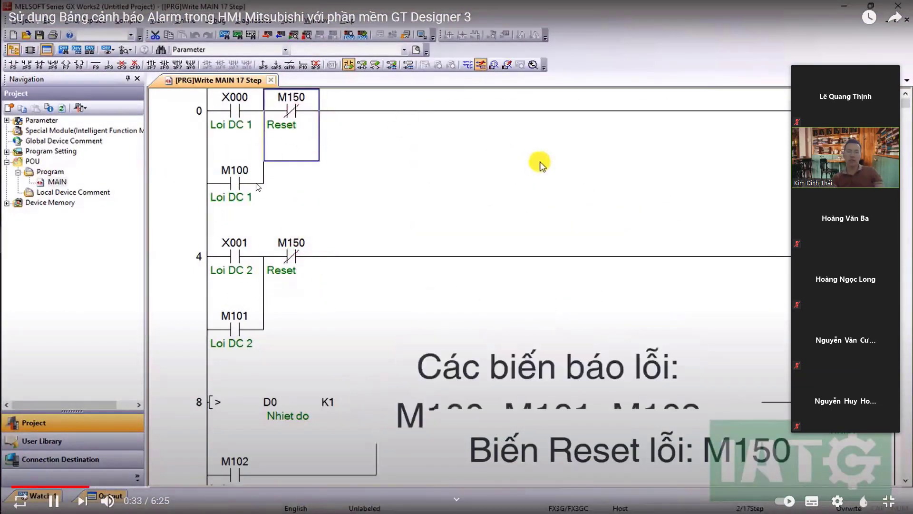
Watch the video's alarm variable, popup and table placement setup, exit full screen and pause it at the alarm table's font settings
left_click(252, 185)
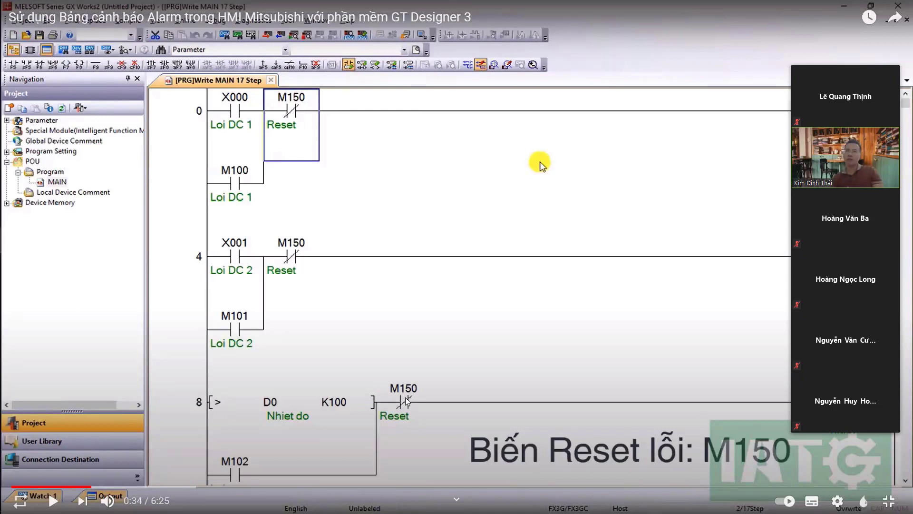
left_click(373, 421)
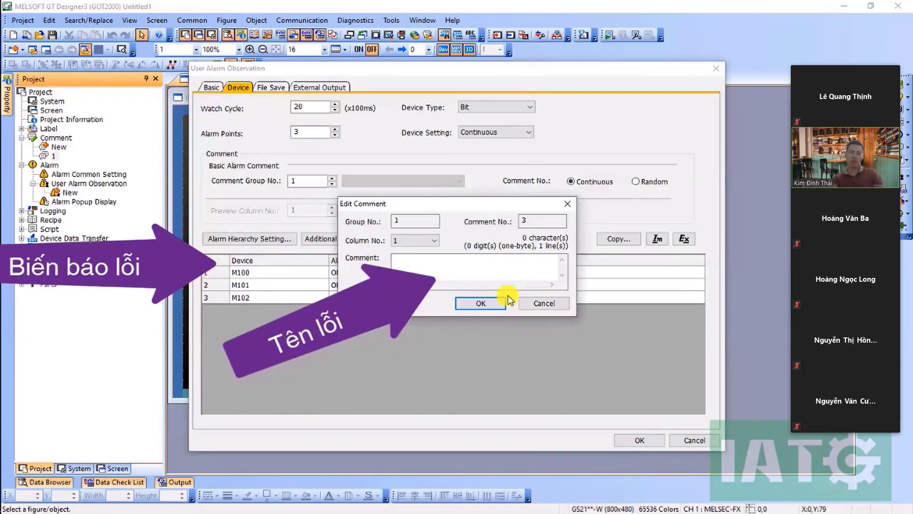
mouse_move(567, 313)
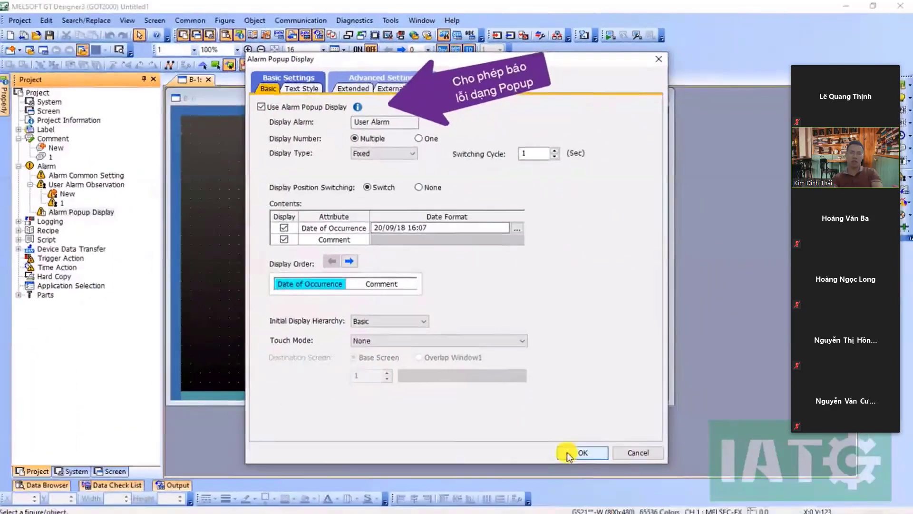
left_click(589, 494)
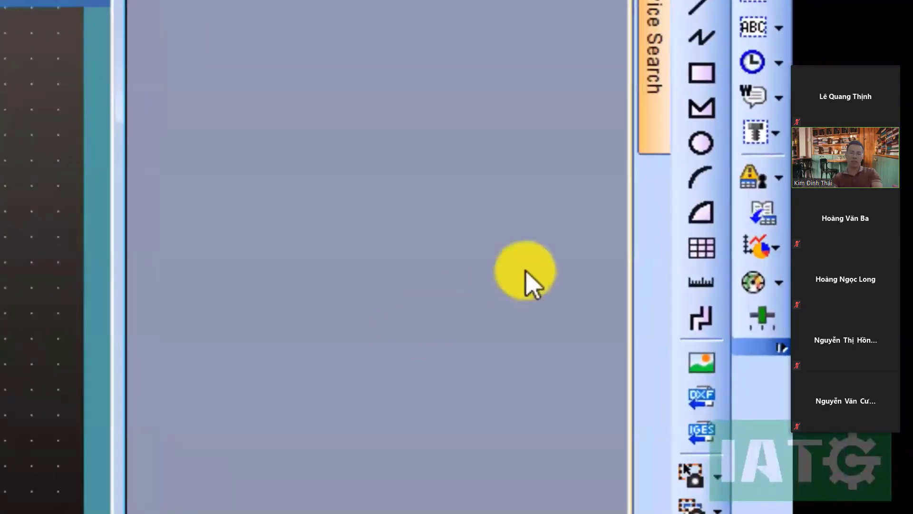
left_click(773, 176)
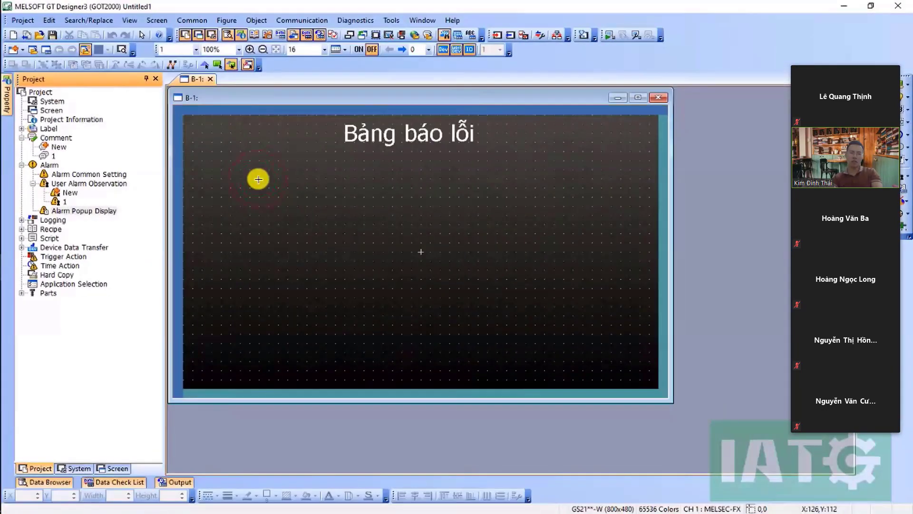
left_click(258, 179)
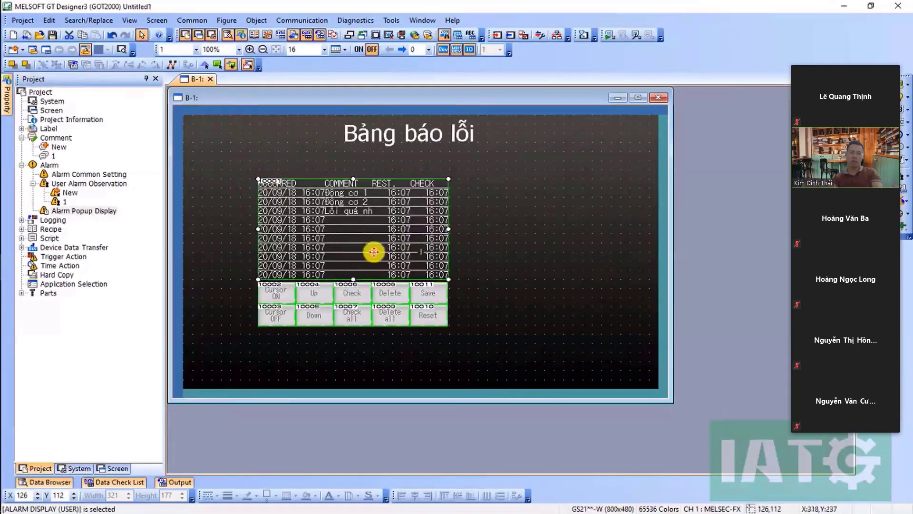
left_click_drag(367, 251, 319, 232)
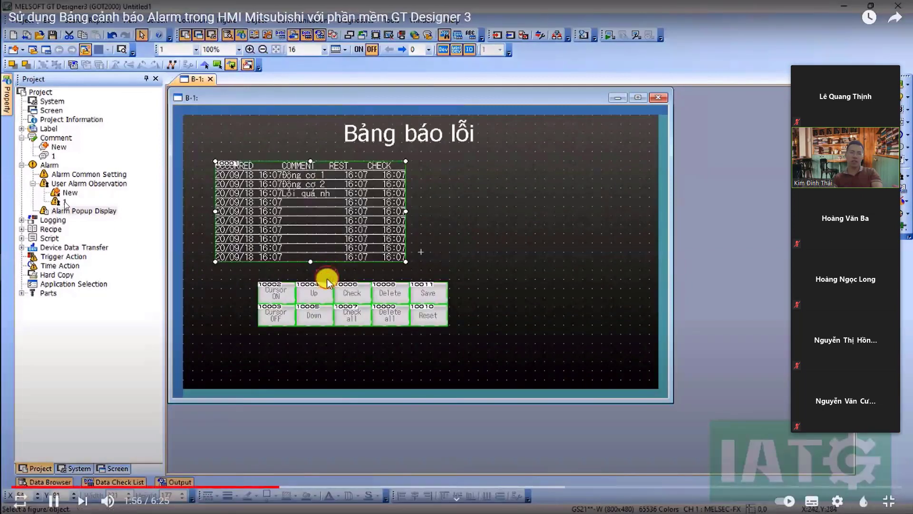
left_click_drag(336, 291, 294, 299)
left_click(357, 208)
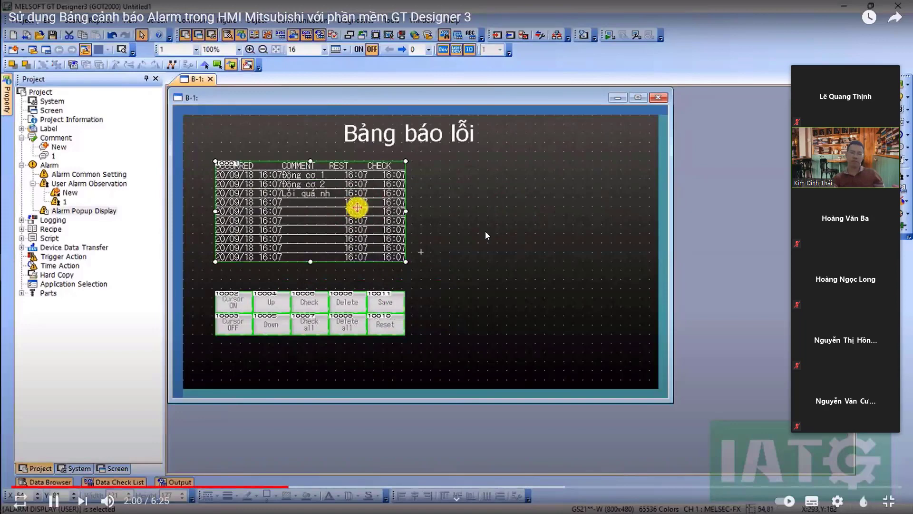
double_click(357, 207)
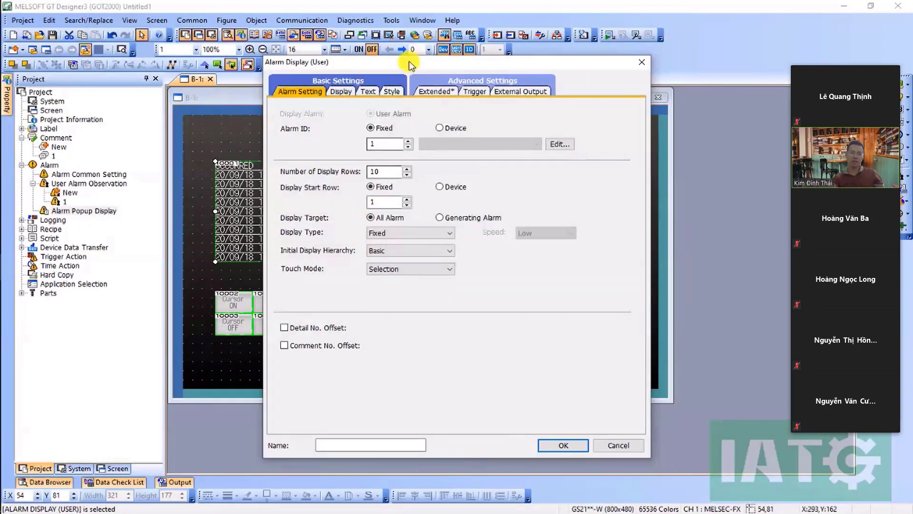
left_click_drag(410, 63, 613, 61)
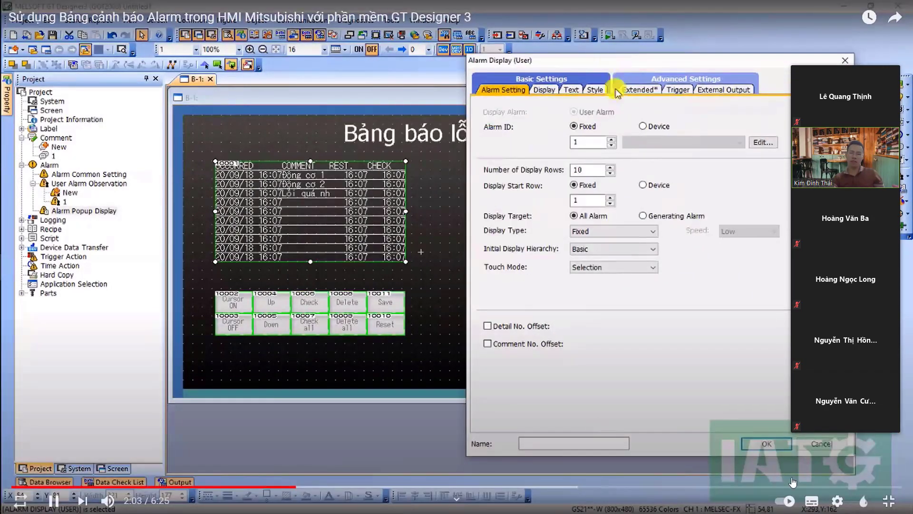
left_click(887, 499)
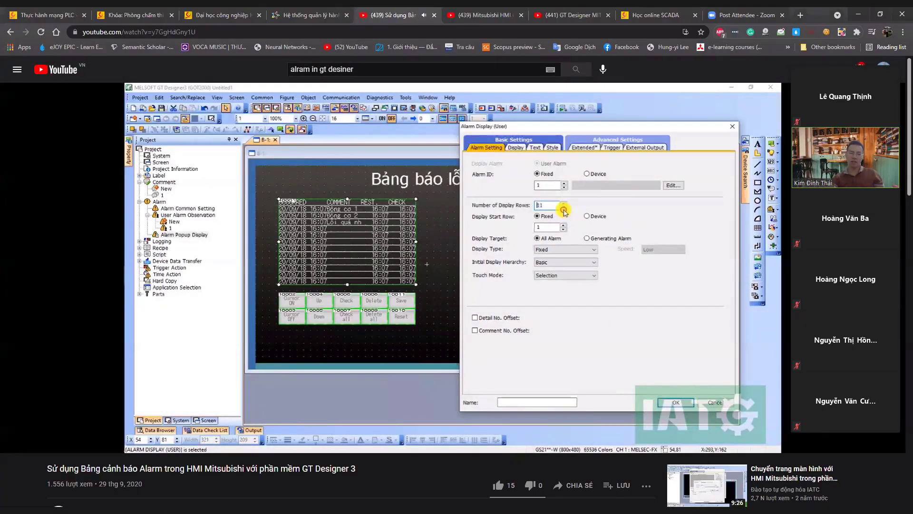
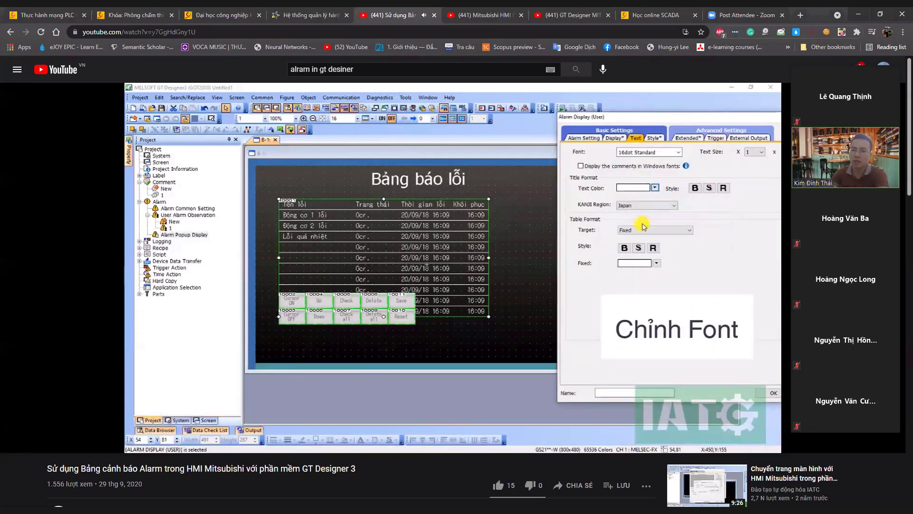
key("space")
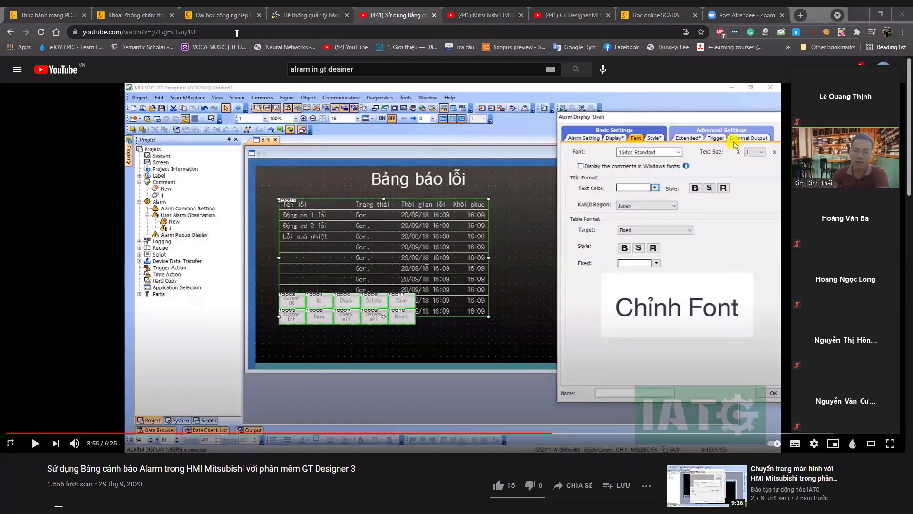
Switch to GT Designer3 and remove the TRANG ALARM screen's alarm table with its control buttons, along with user alarm observation 1
key("alt+Tab")
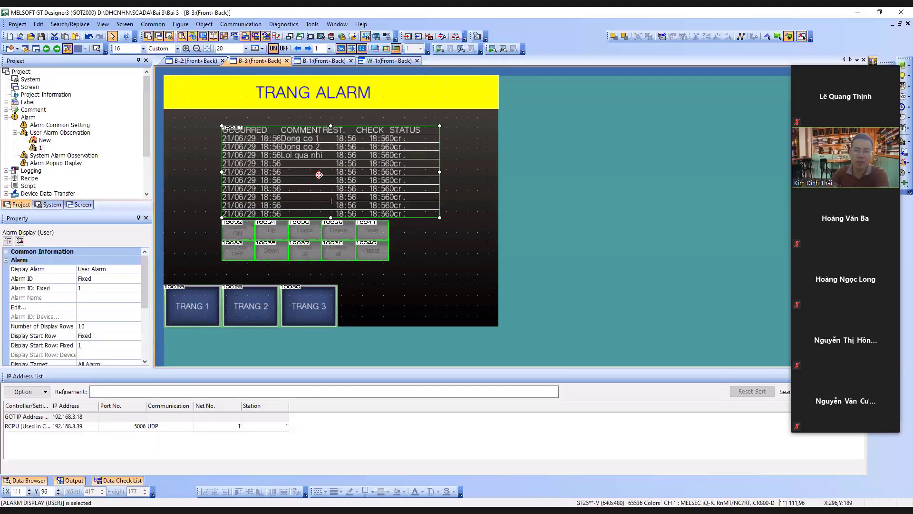
left_click_drag(473, 264, 210, 125)
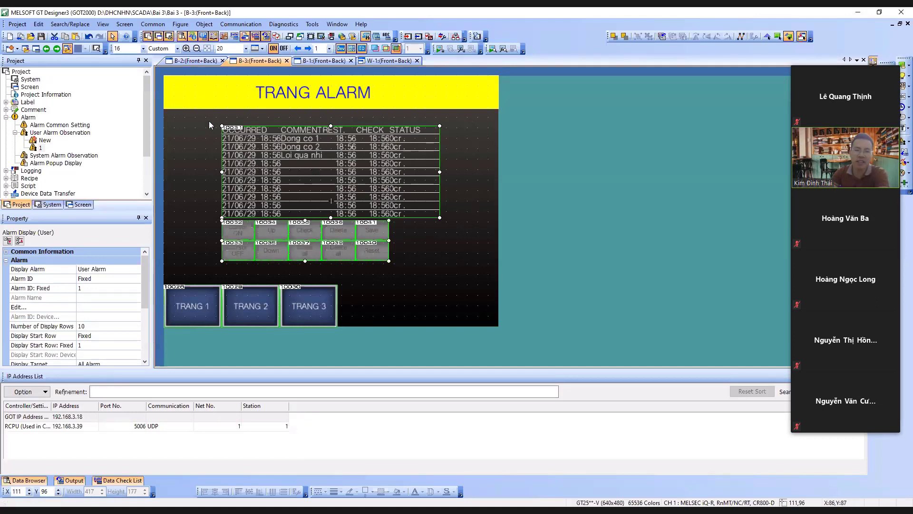
left_click(42, 148)
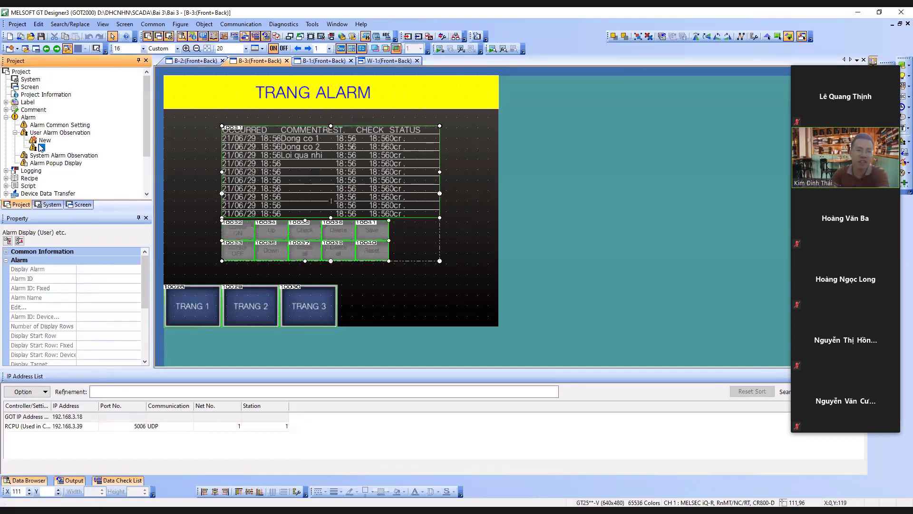
double_click(42, 148)
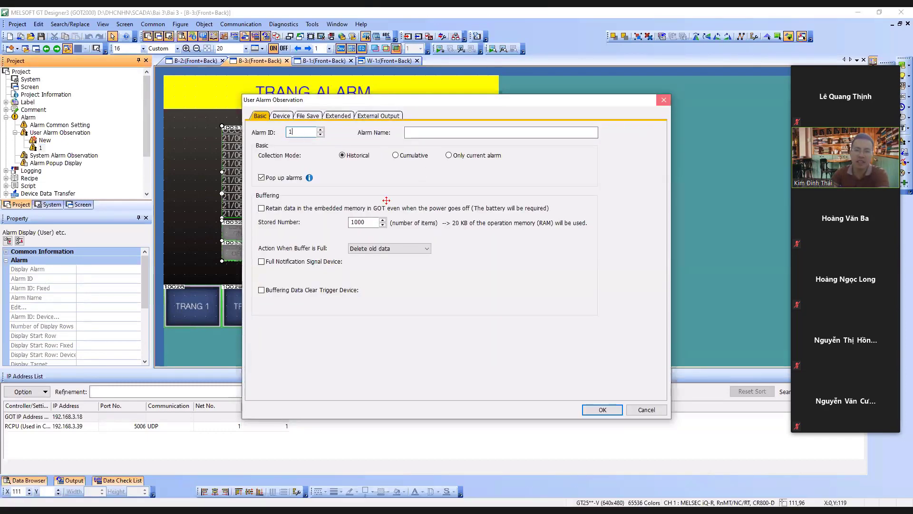
left_click(602, 410)
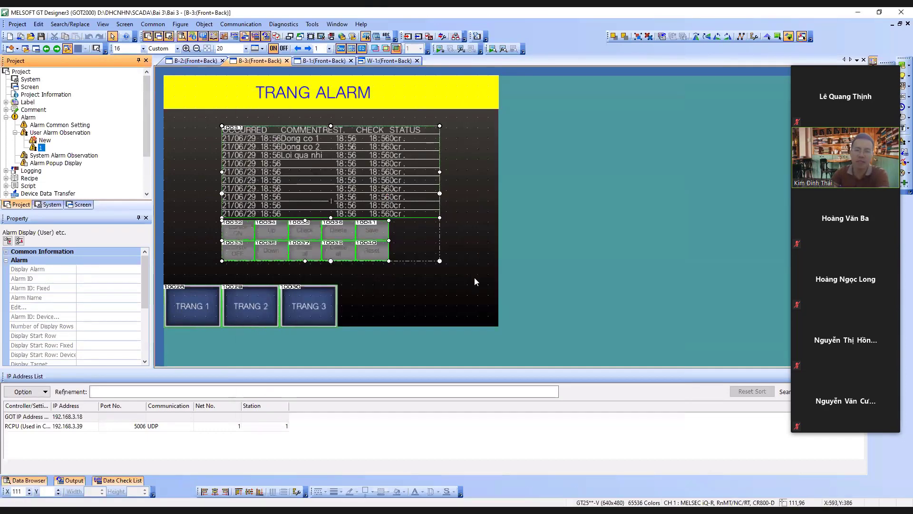
left_click(199, 112)
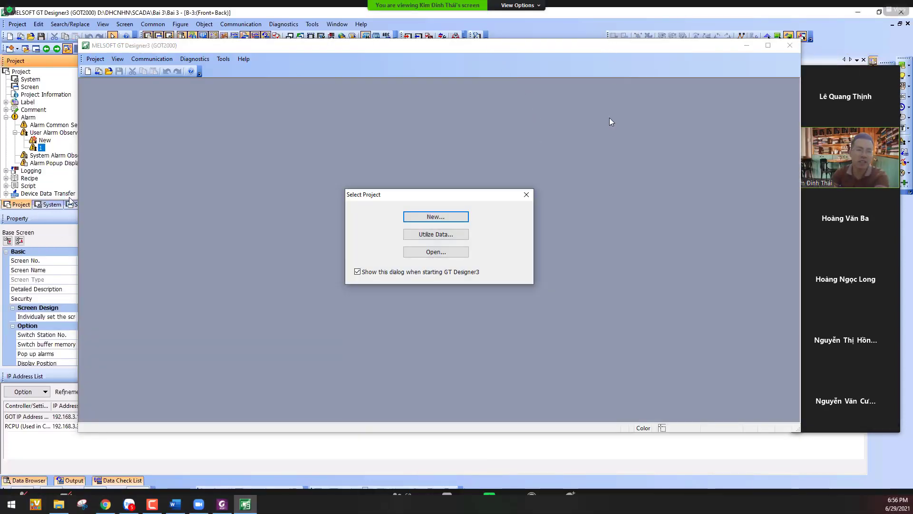
left_click(454, 216)
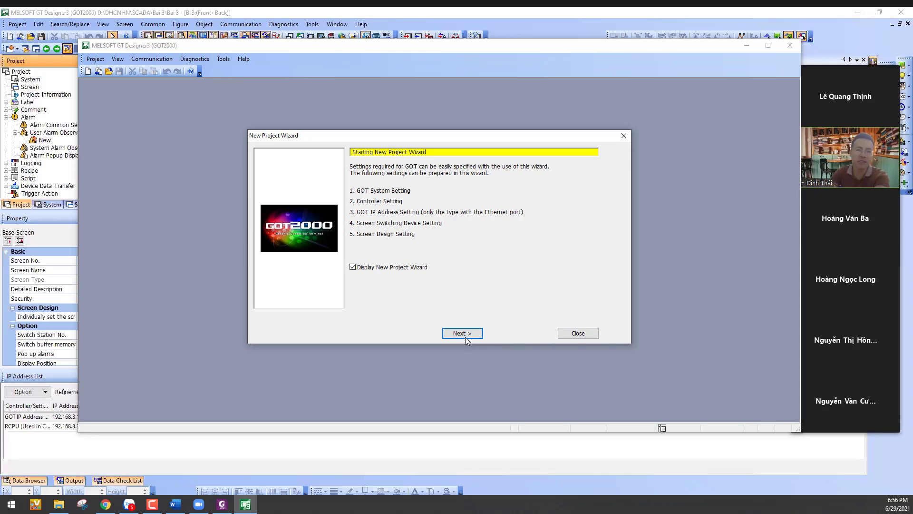
left_click(464, 334)
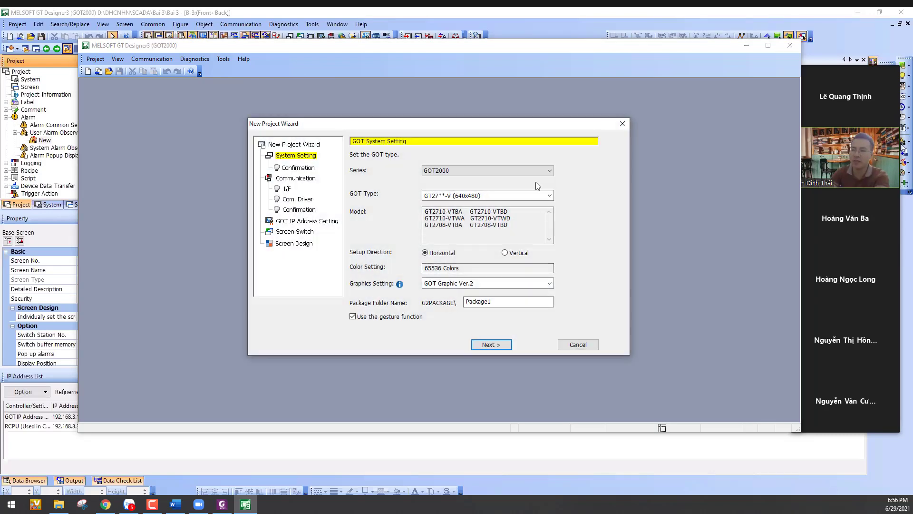
left_click(790, 45)
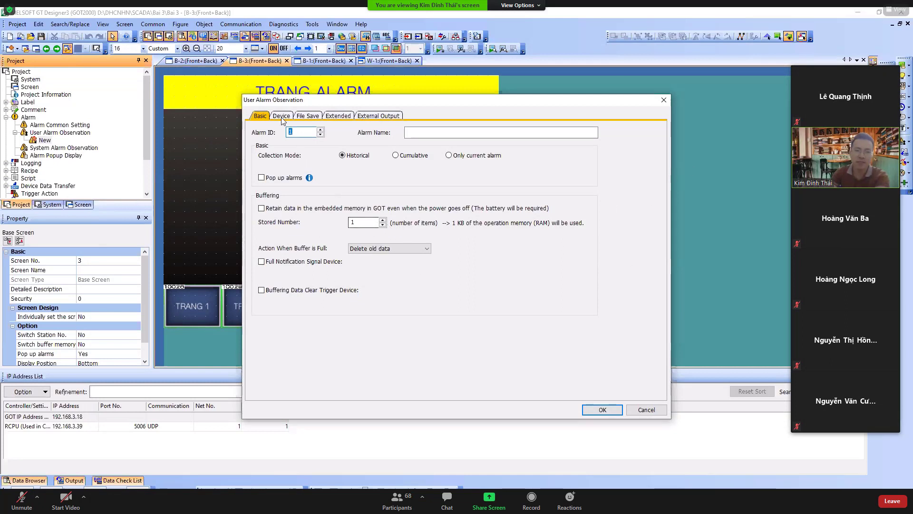
Set the new user alarm observation to 10 alarm points and check its file save and extended settings, declining the GOT Setup changes
left_click(281, 116)
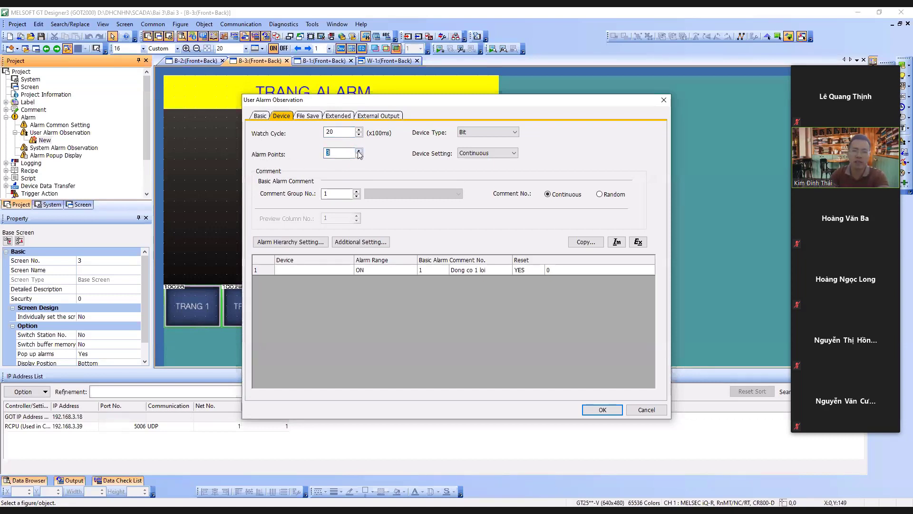
type("10")
left_click(316, 116)
left_click(340, 117)
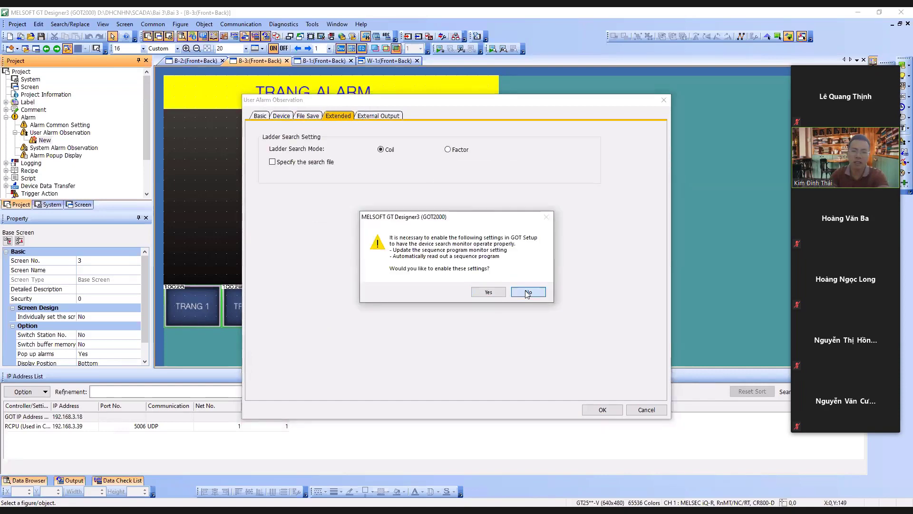
left_click(527, 292)
left_click(269, 116)
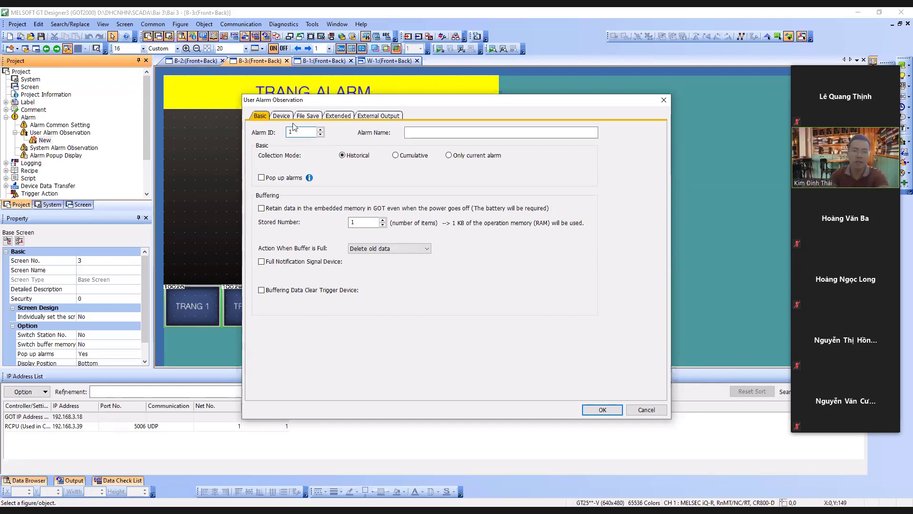
Accept a stored number of 10, keep Delete old data for a full buffer, enable pop-up alarms and save the observation without devices
left_click(283, 116)
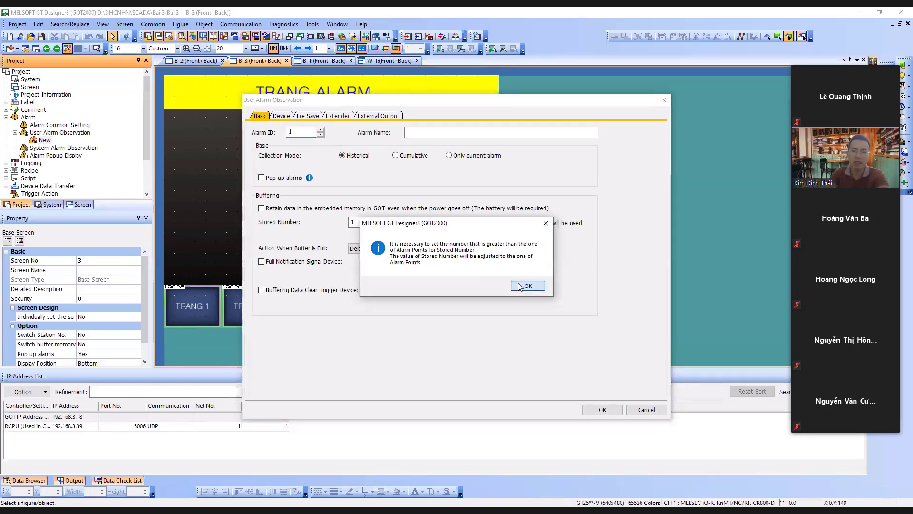
left_click(526, 286)
left_click(354, 248)
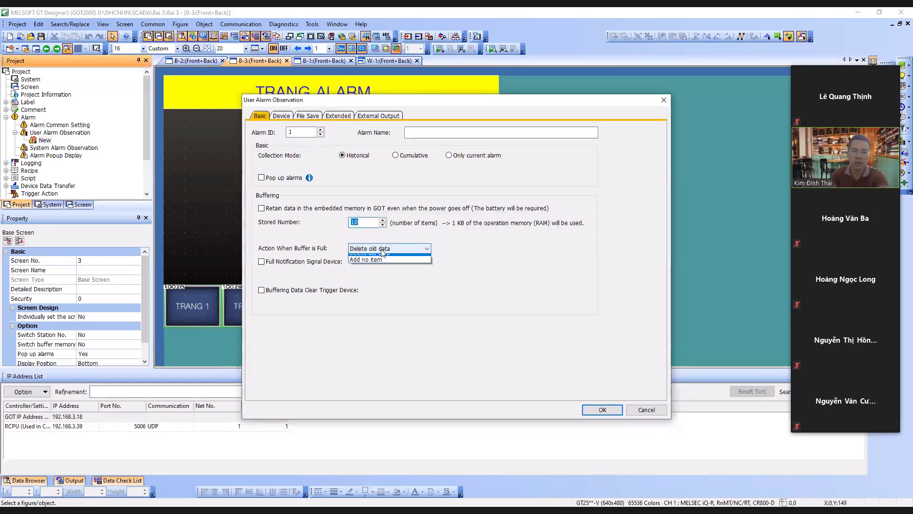
left_click(366, 254)
left_click(265, 182)
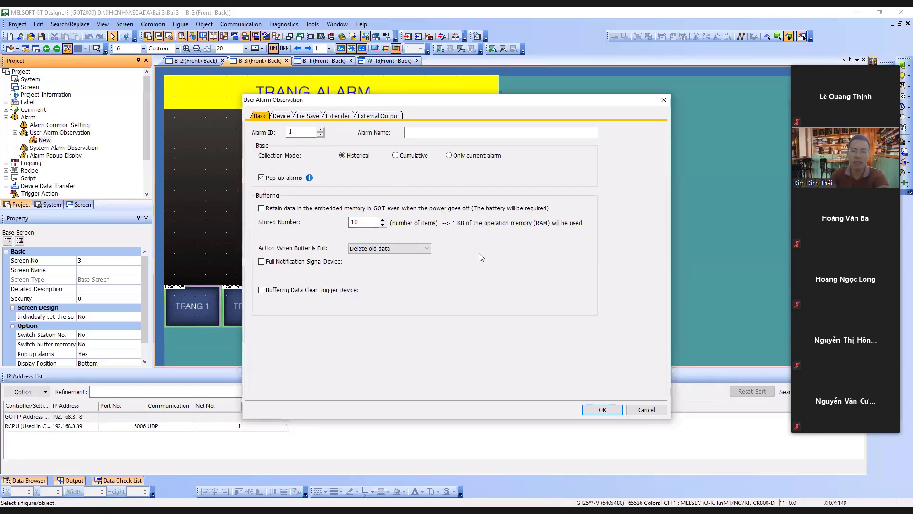
left_click(602, 410)
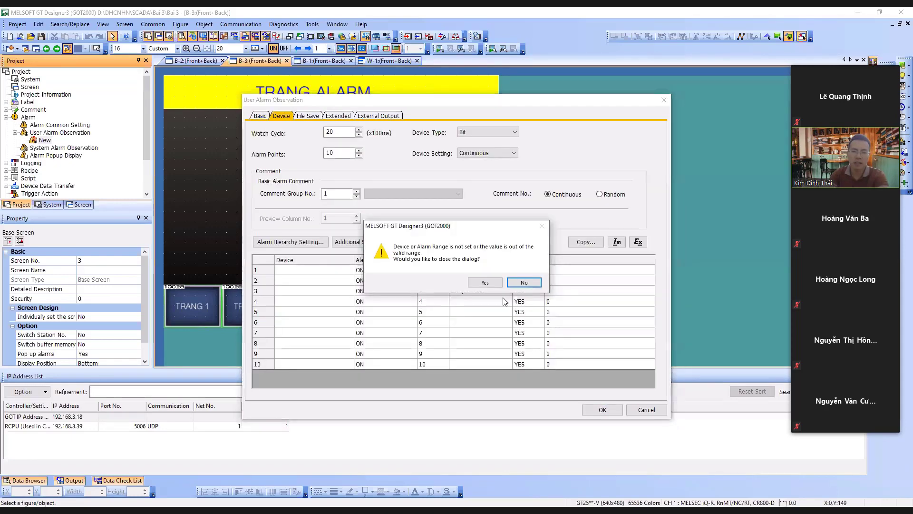
left_click(485, 283)
Reopen user alarm observation 1 and assign continuous bit devices to its alarm points starting from M10
left_click(38, 150)
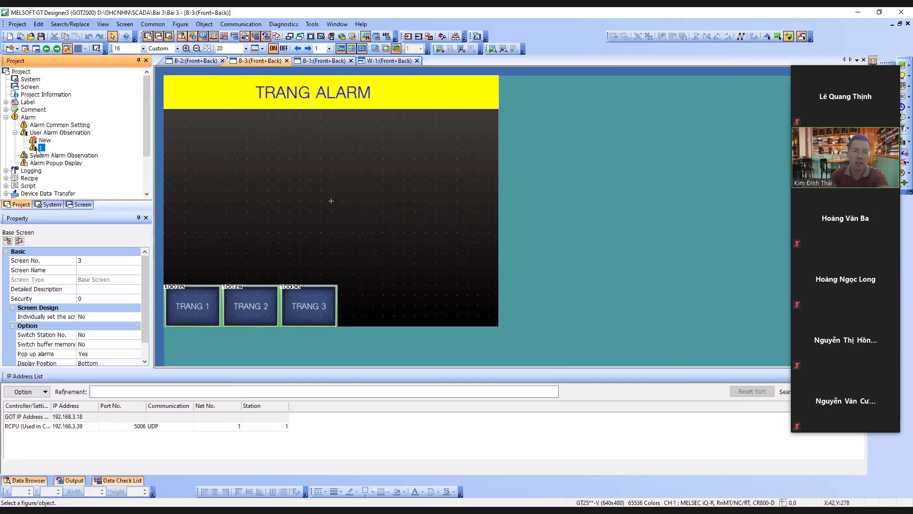
double_click(38, 148)
left_click(281, 116)
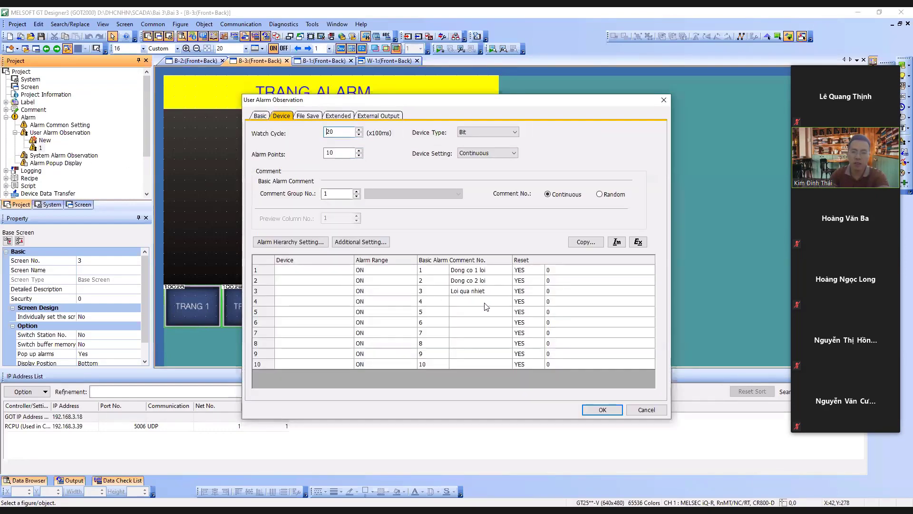
double_click(308, 270)
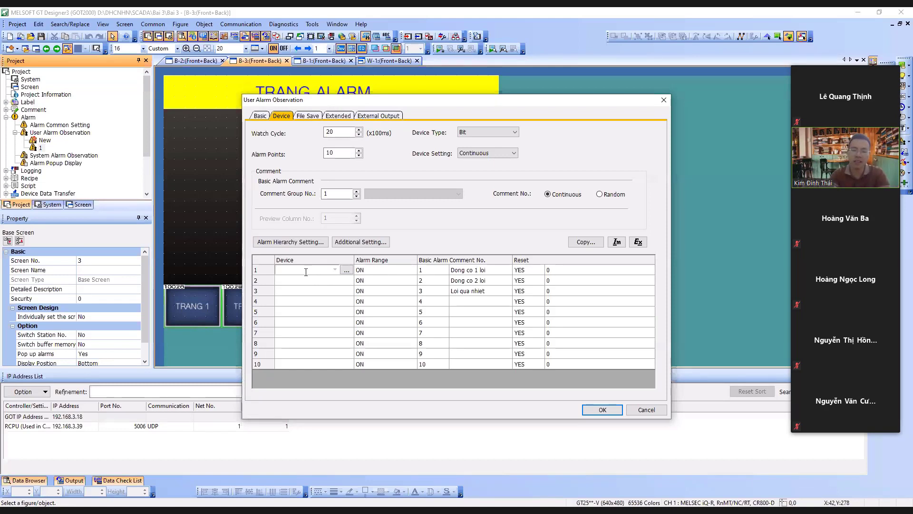
type("M")
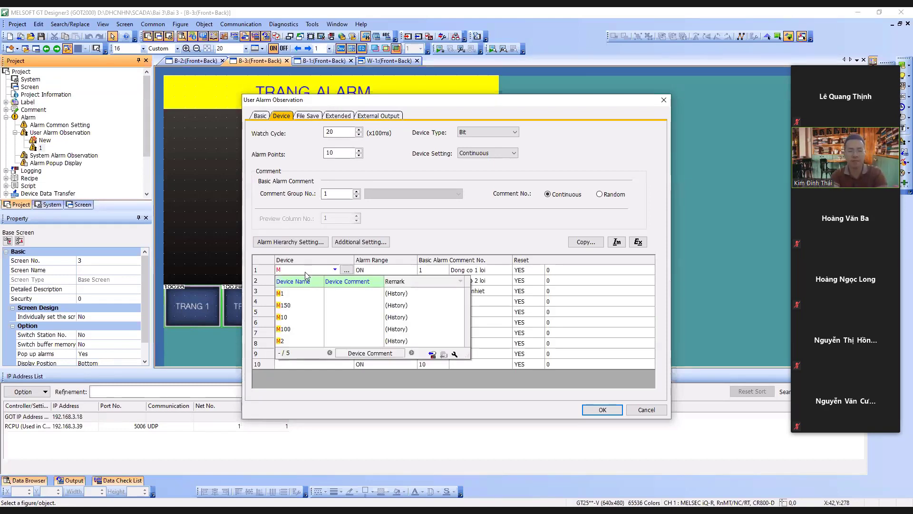
type("10")
key("Return")
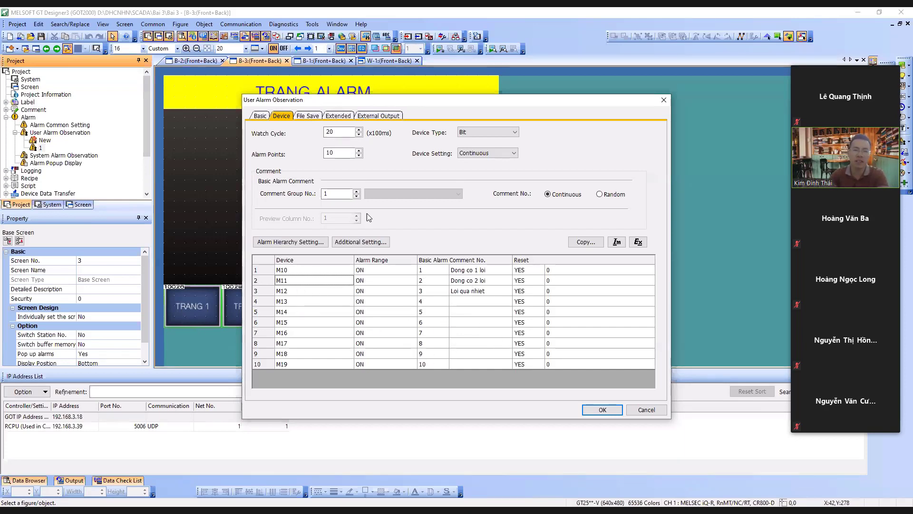
Reduce the user alarm observation to 5 alarm points
double_click(360, 156)
left_click(359, 155)
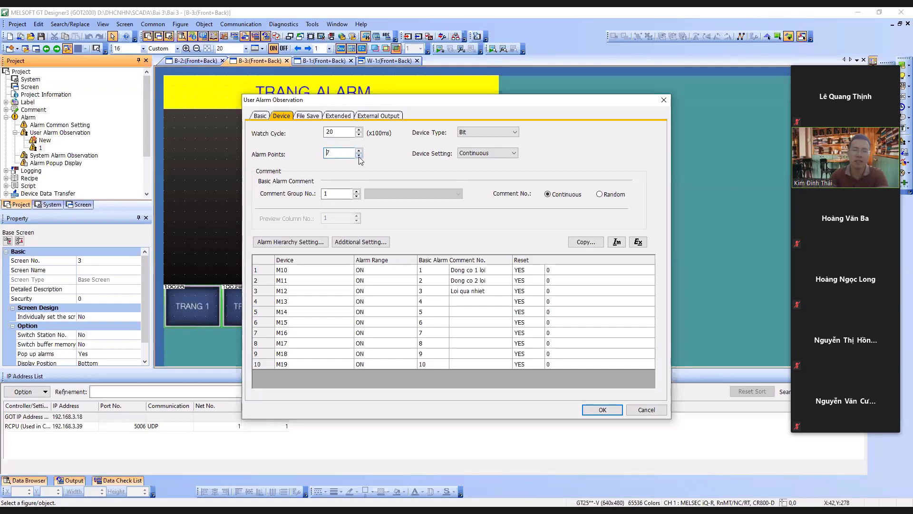
left_click(359, 155)
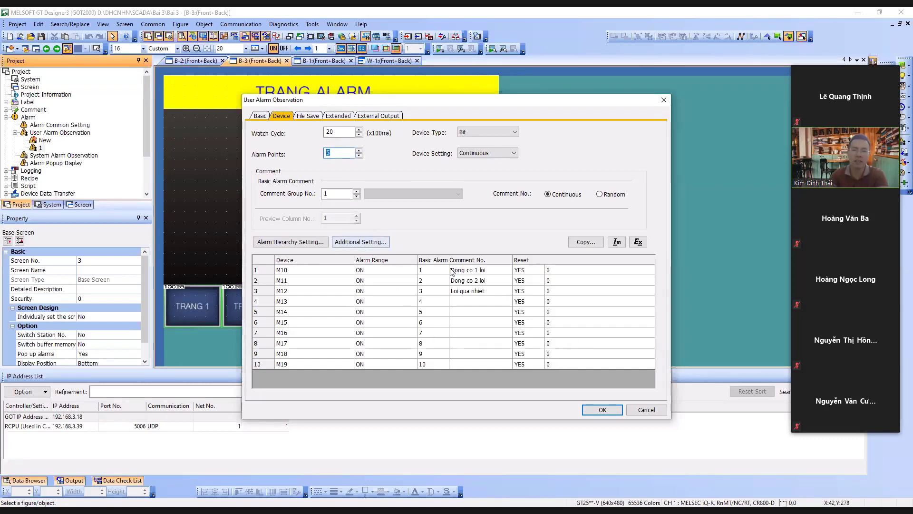
Enter the basic alarm comment "overload" for alarm point M13 and apply it to the comment list
left_click(466, 305)
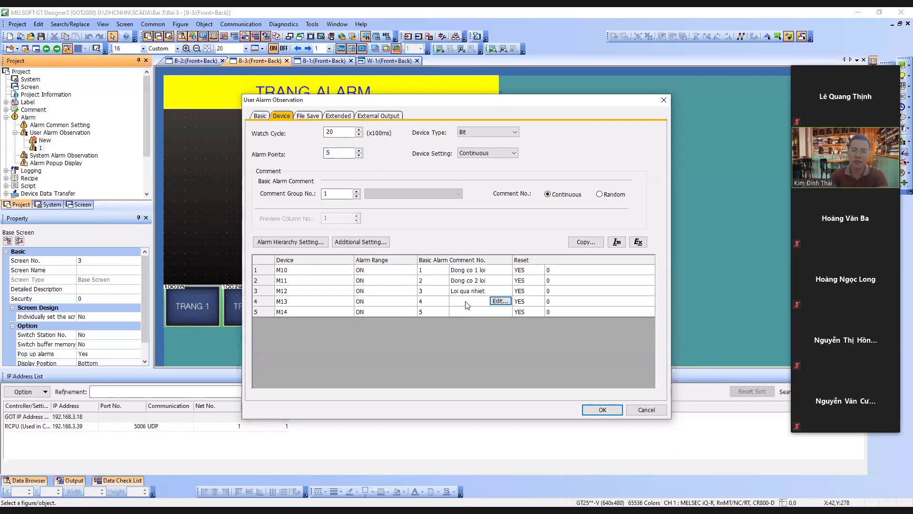
left_click(499, 301)
left_click(450, 269)
type("L")
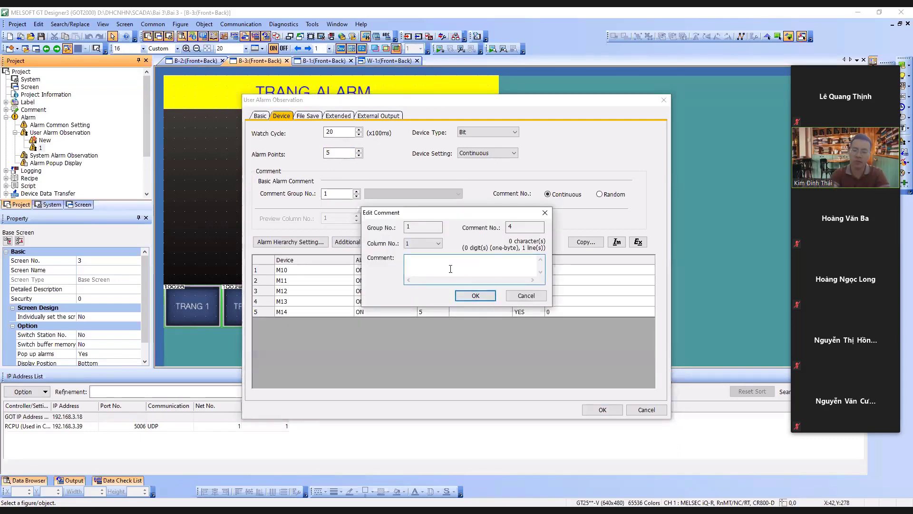
key("BackSpace")
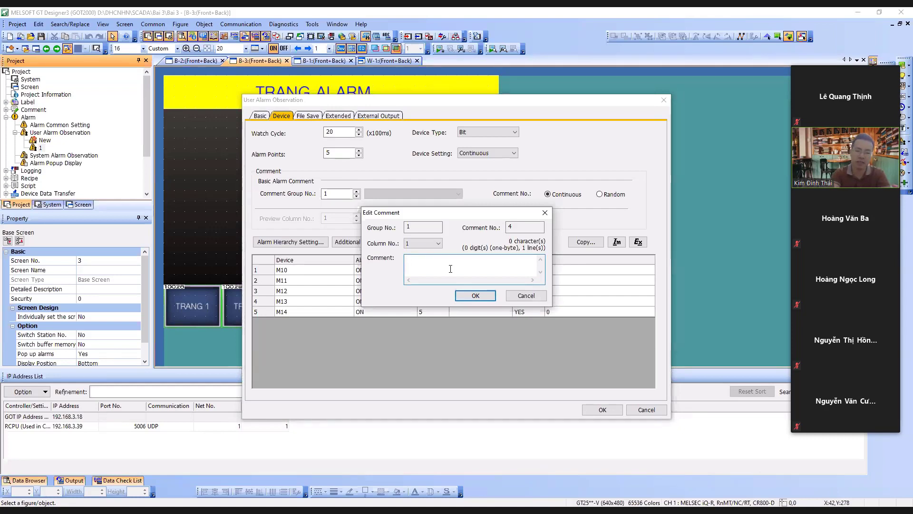
type("overload")
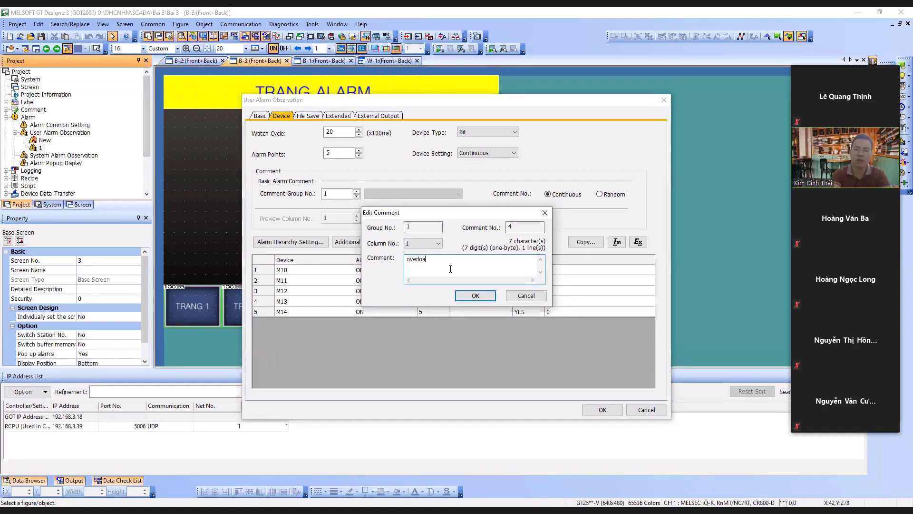
left_click(468, 298)
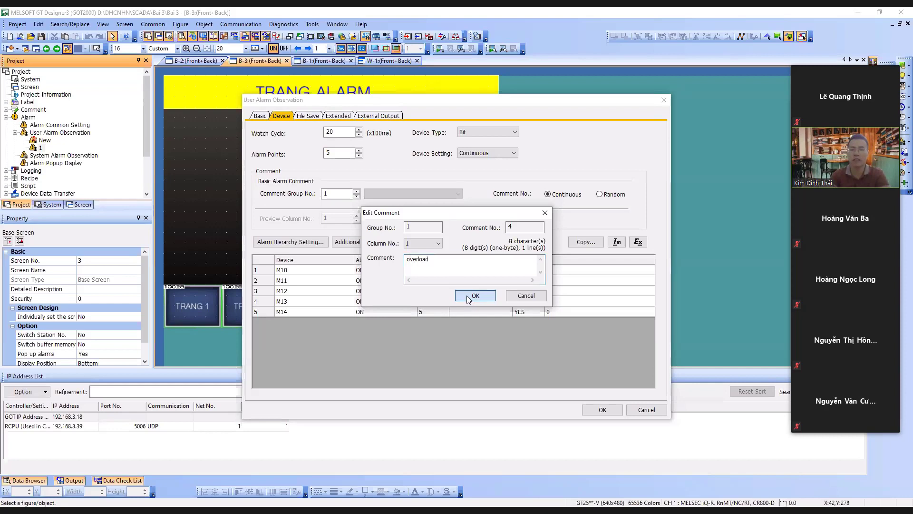
left_click(479, 284)
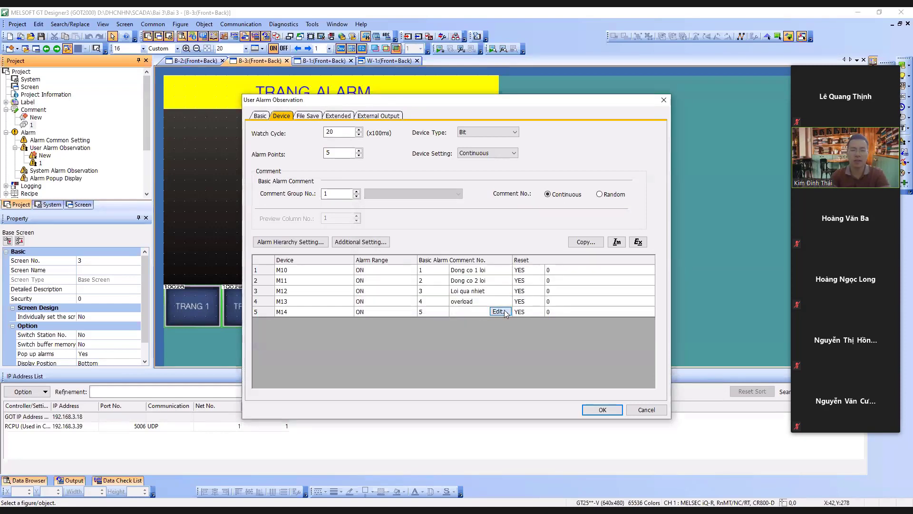
Enter the basic alarm comment "Lỗi truyền thông" for alarm point M14 and apply it to the comment list
left_click(500, 311)
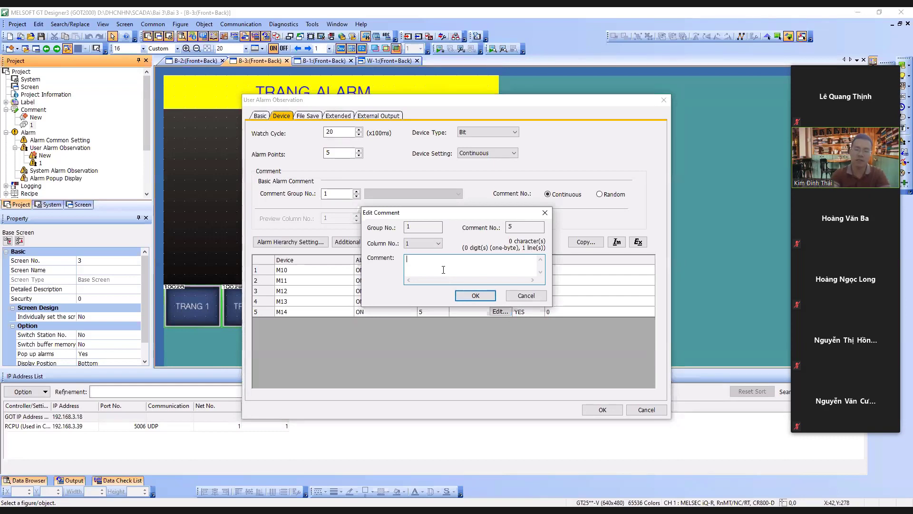
type("truyề")
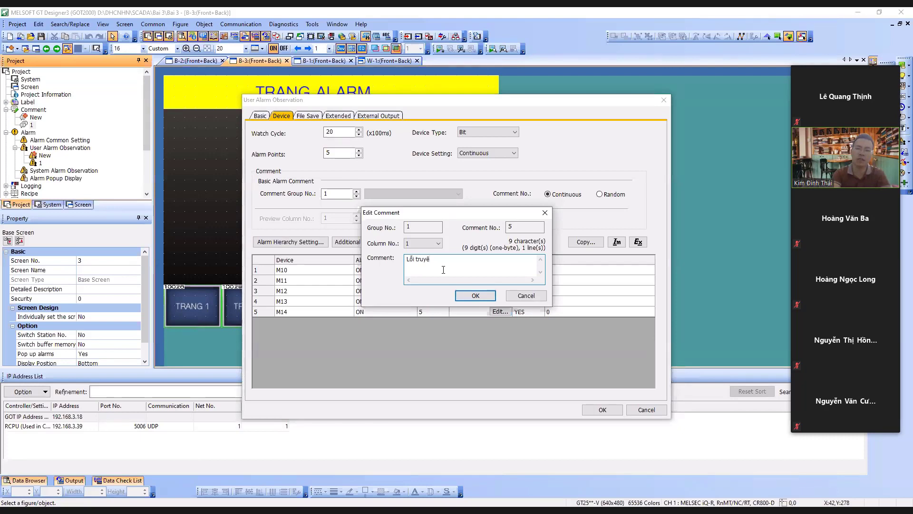
type("n thông")
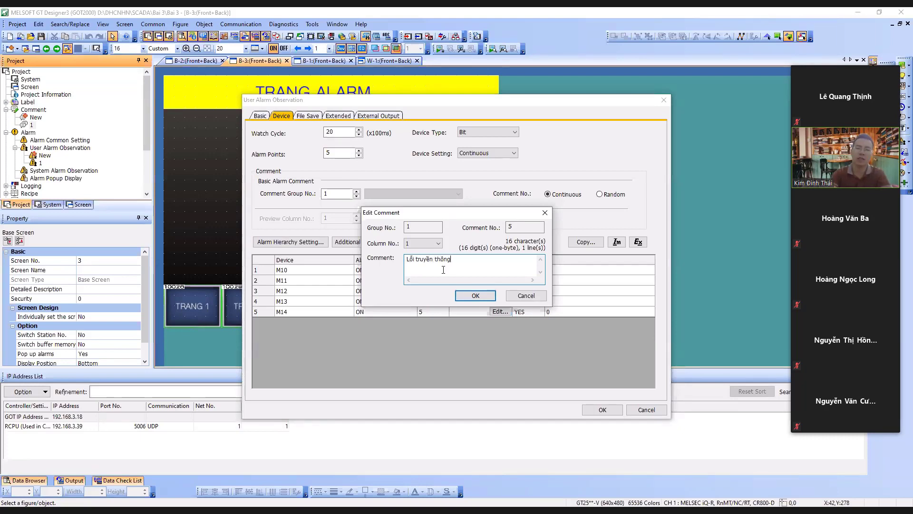
left_click(475, 295)
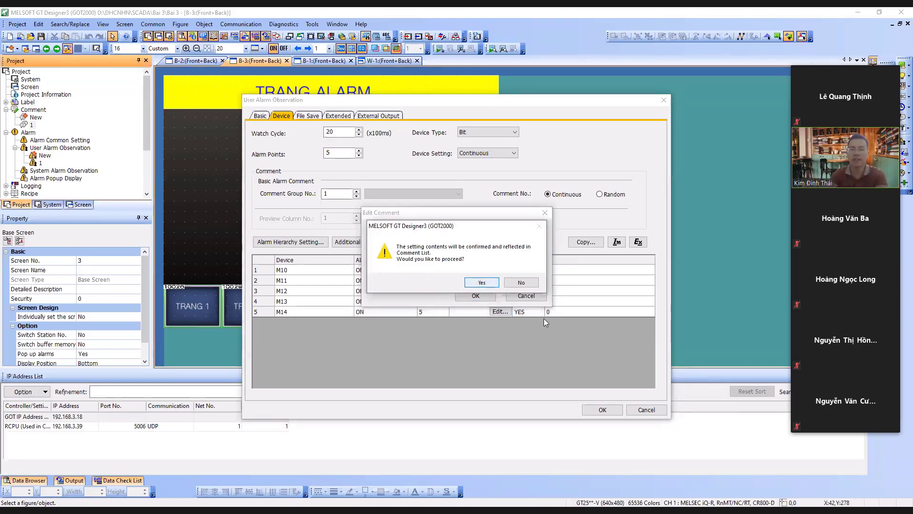
key("Return")
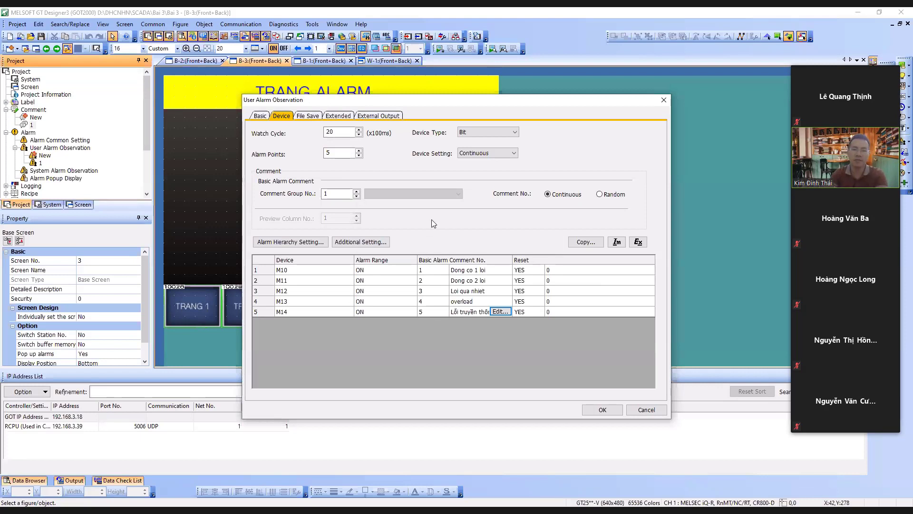
Review the device assignments M10 to M14 and the file save and extended settings, declining the GOT Setup changes
left_click(310, 273)
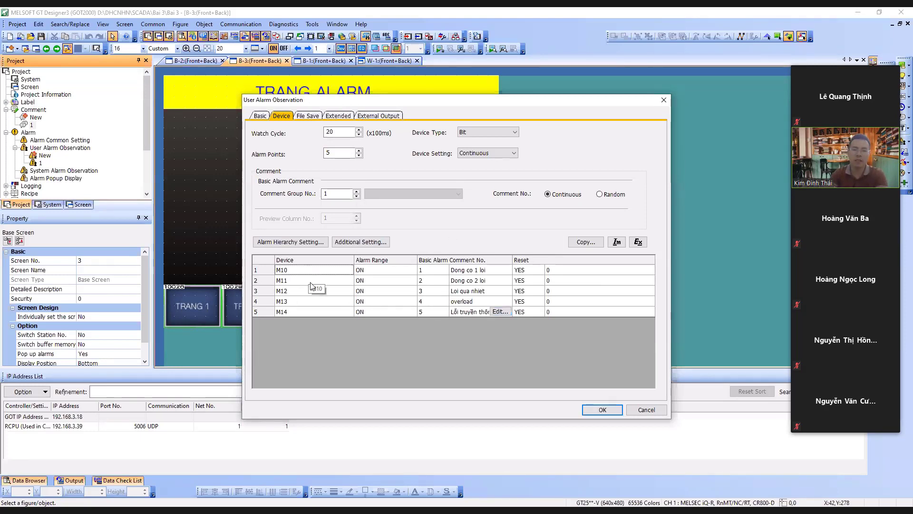
left_click(310, 313)
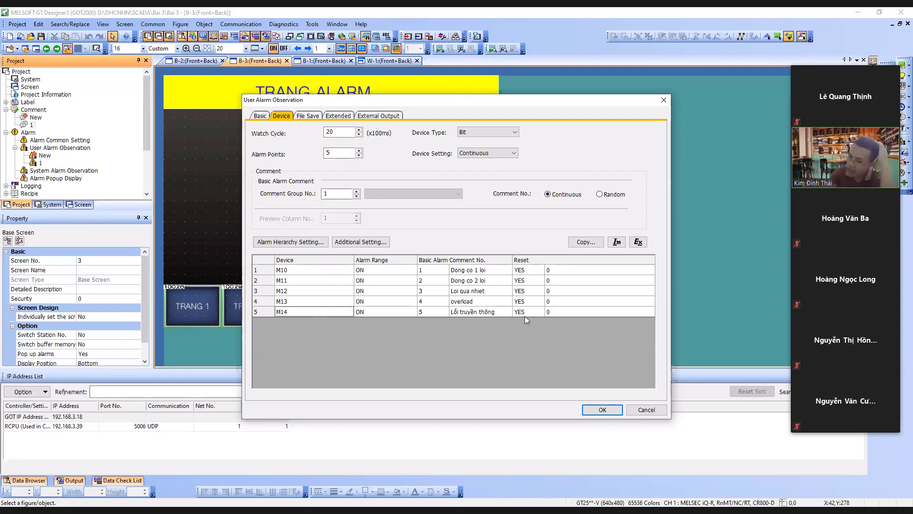
double_click(300, 270)
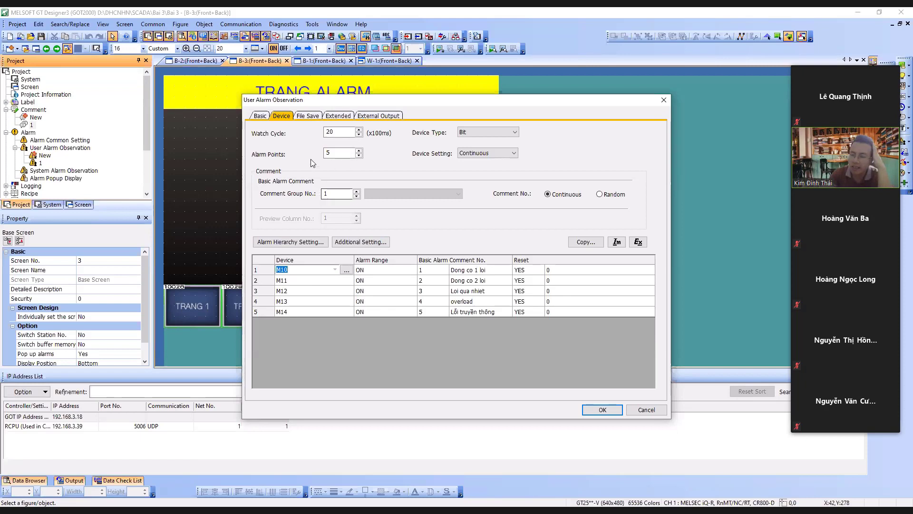
left_click(320, 282)
left_click(301, 291)
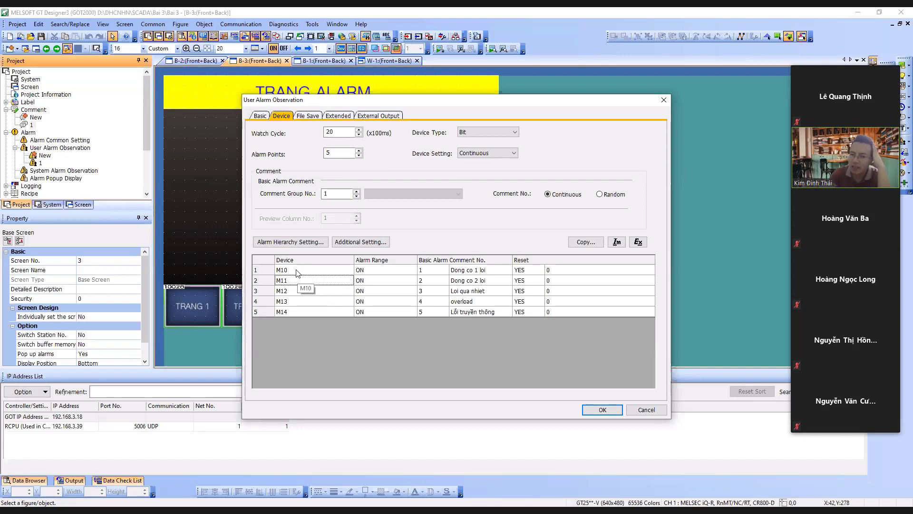
left_click(305, 313)
left_click(303, 275)
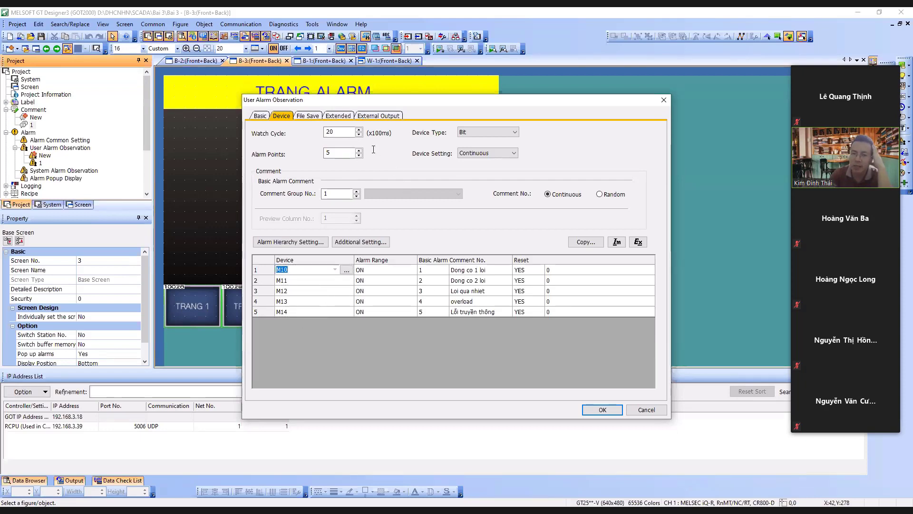
left_click(309, 116)
left_click(336, 116)
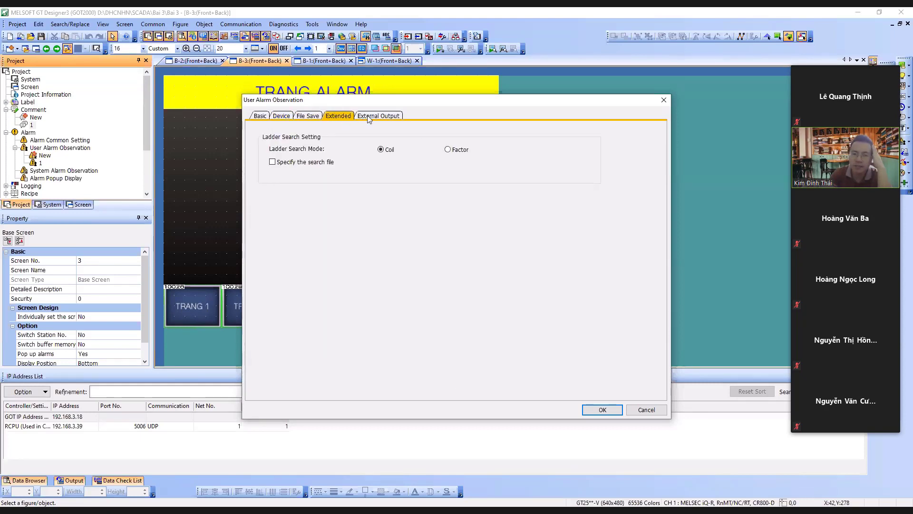
left_click(532, 293)
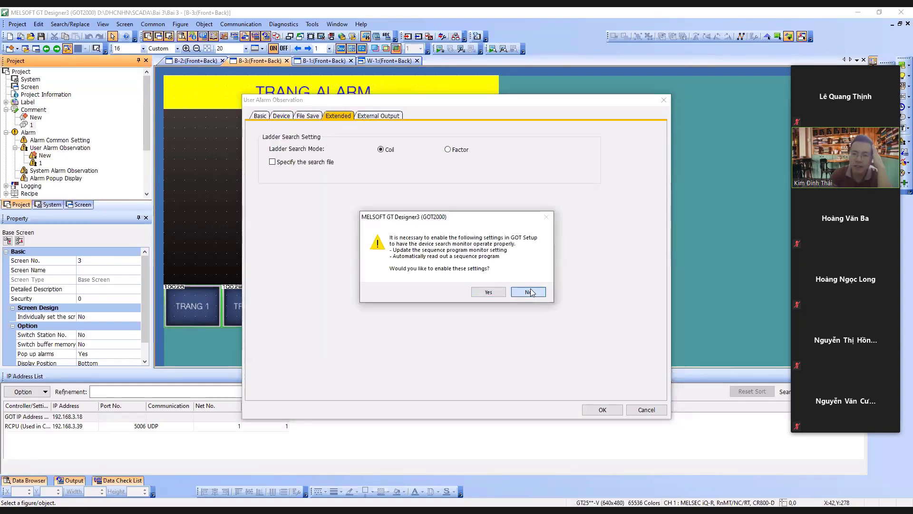
Check the additional and alarm hierarchy settings without changing them, and save the observation, accepting the settings change
left_click(282, 116)
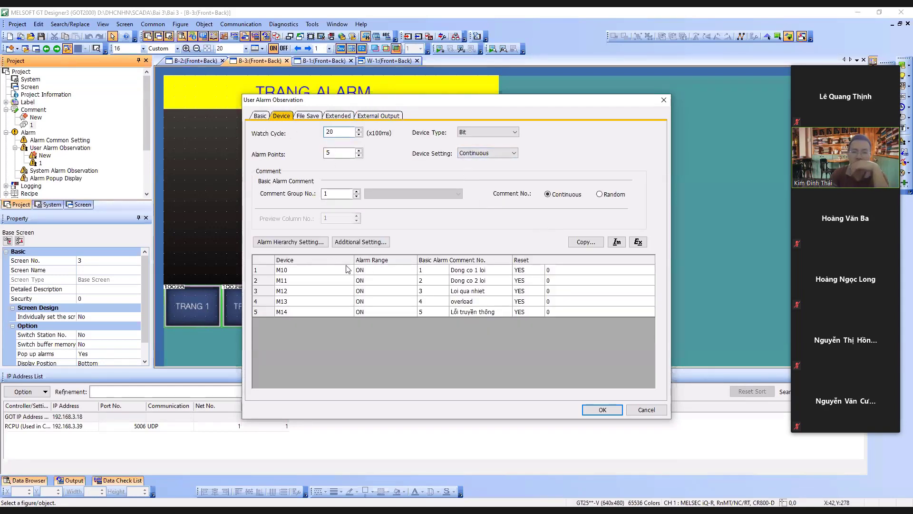
left_click(353, 243)
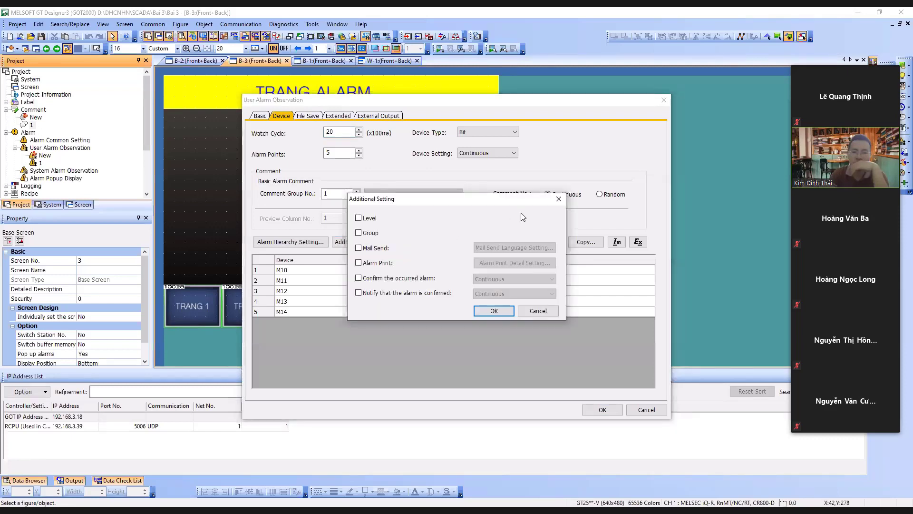
left_click(558, 198)
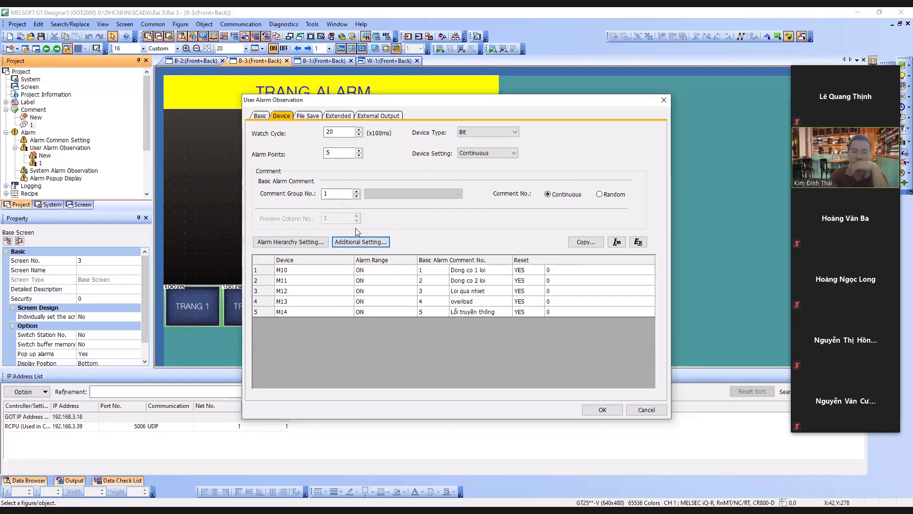
left_click(310, 242)
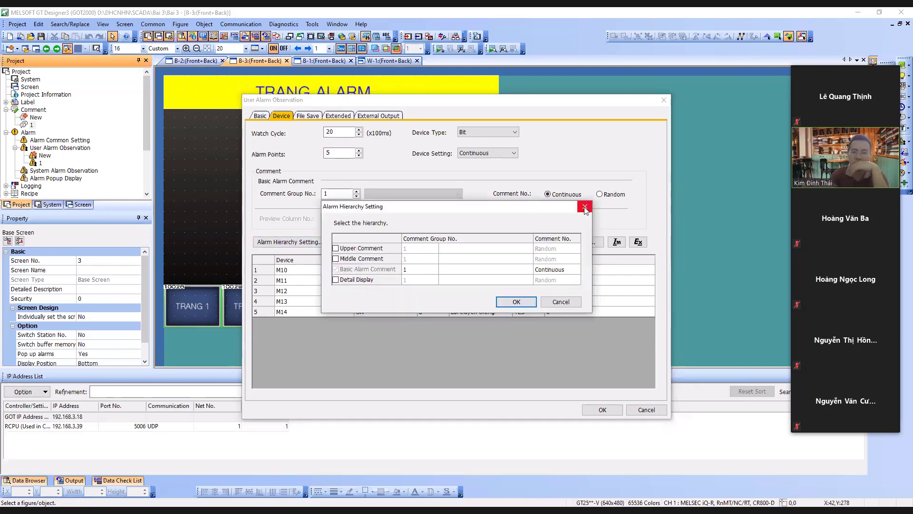
left_click(586, 207)
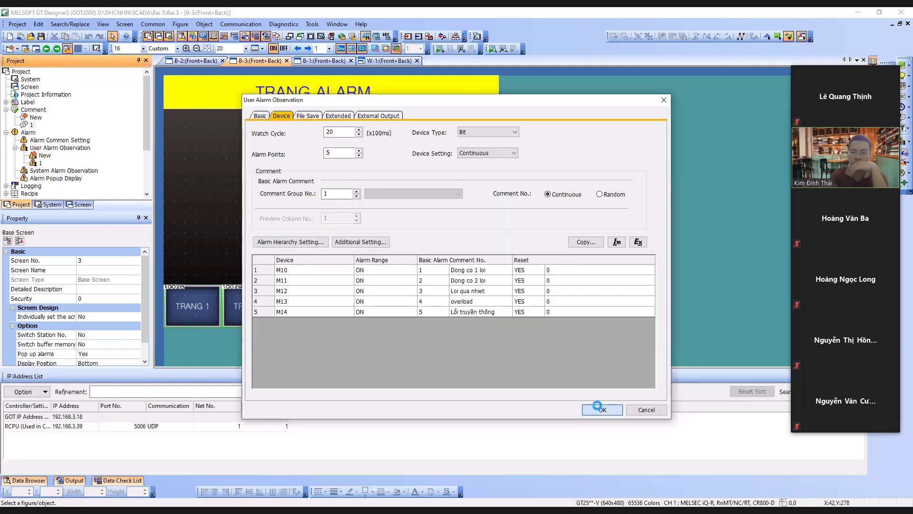
left_click(602, 409)
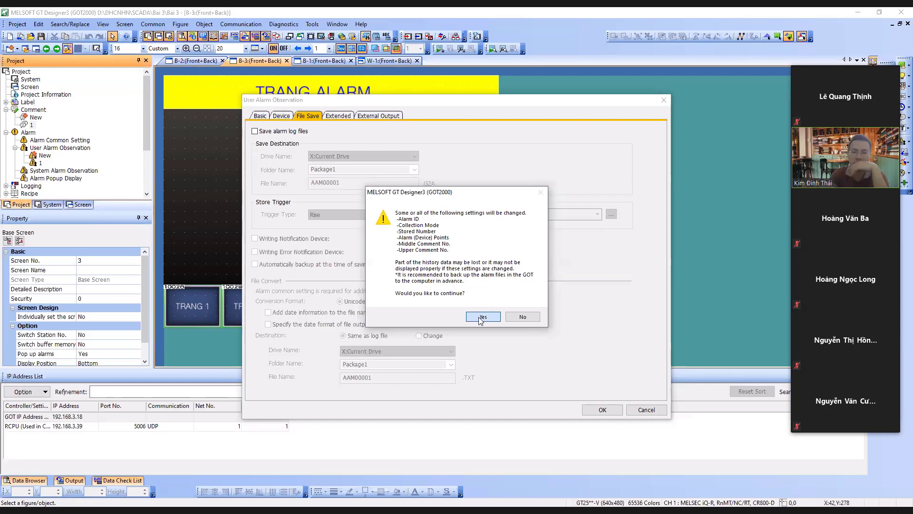
left_click(480, 318)
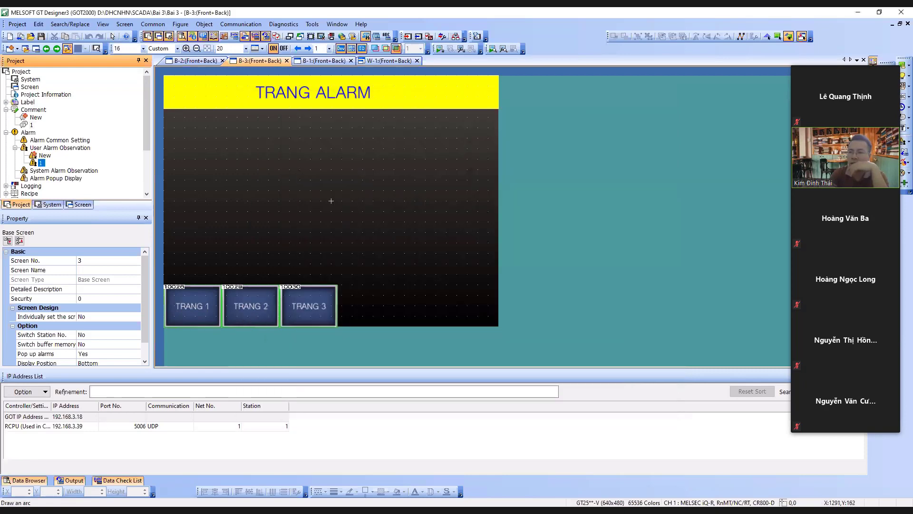
Place a user alarm display with its control buttons below the TRANG ALARM title at X 128, Y 80
left_click(233, 118)
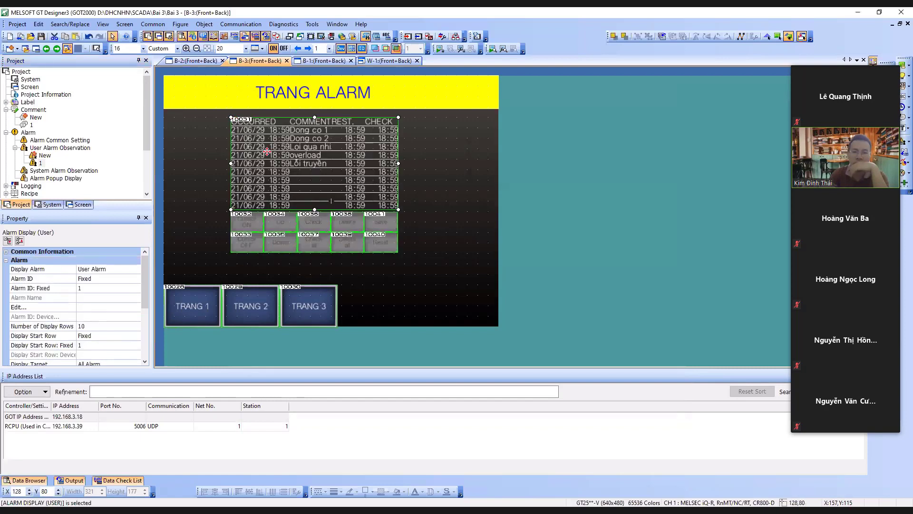
left_click(454, 214)
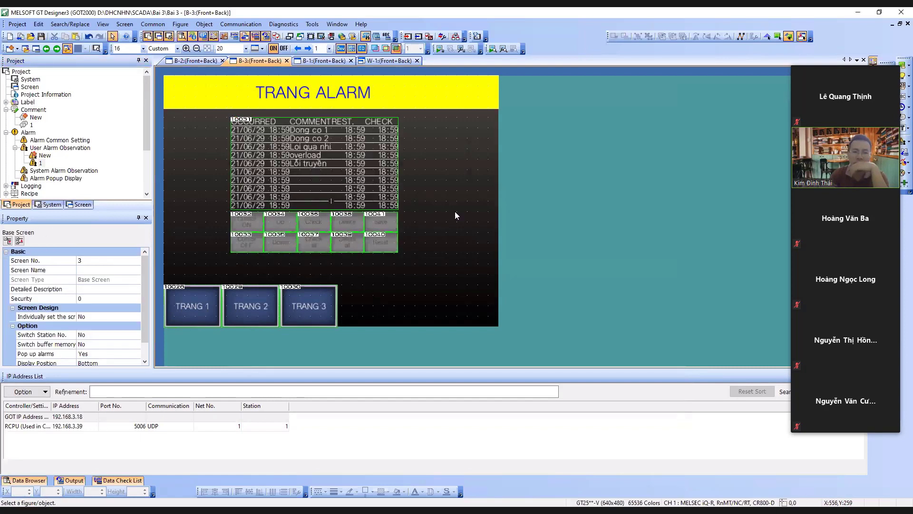
left_click(352, 188)
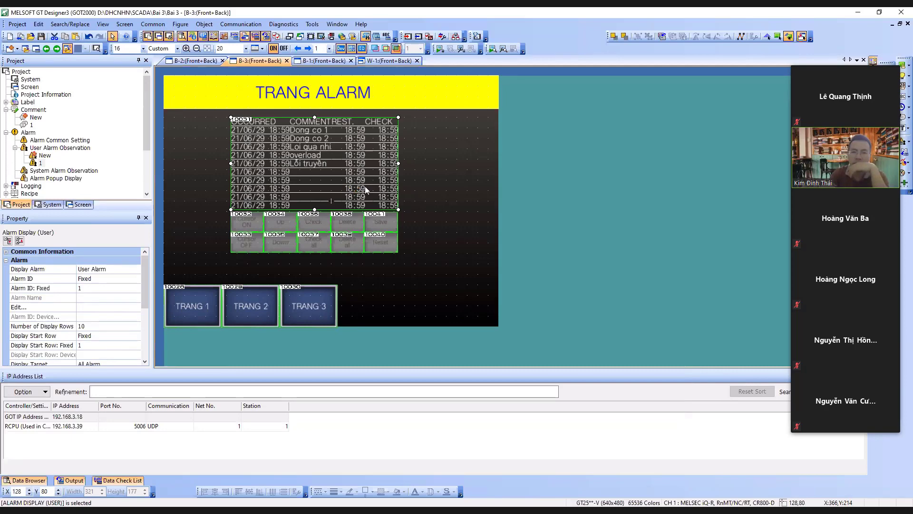
Set the alarm display's format spacing to X 15 and Y 1
double_click(407, 125)
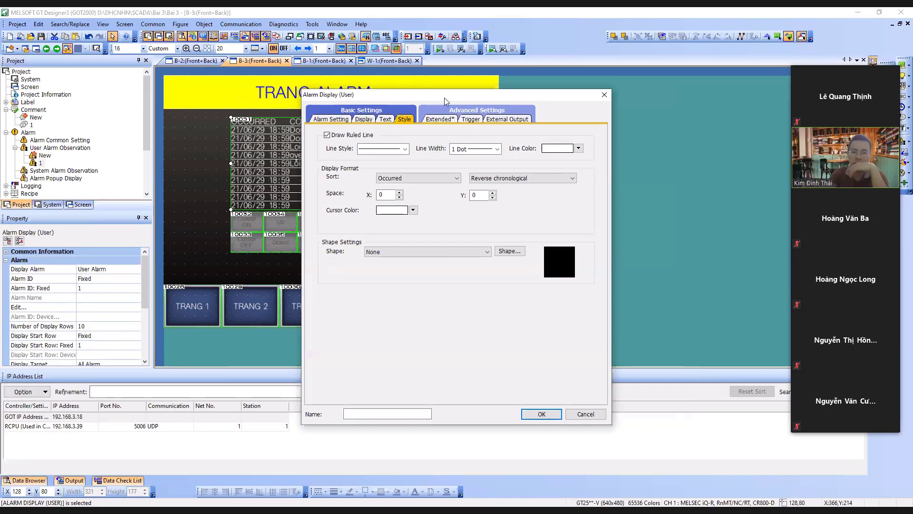
left_click_drag(452, 100, 643, 80)
left_click(594, 173)
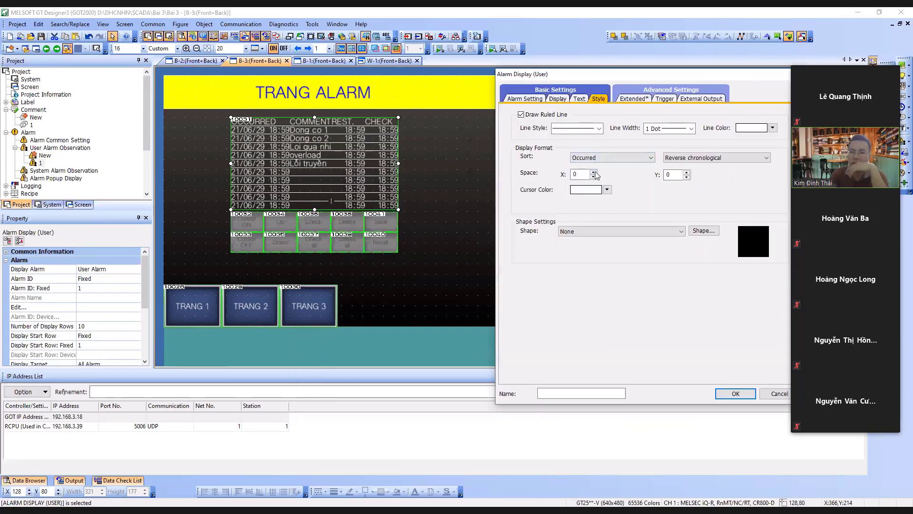
left_click(593, 172)
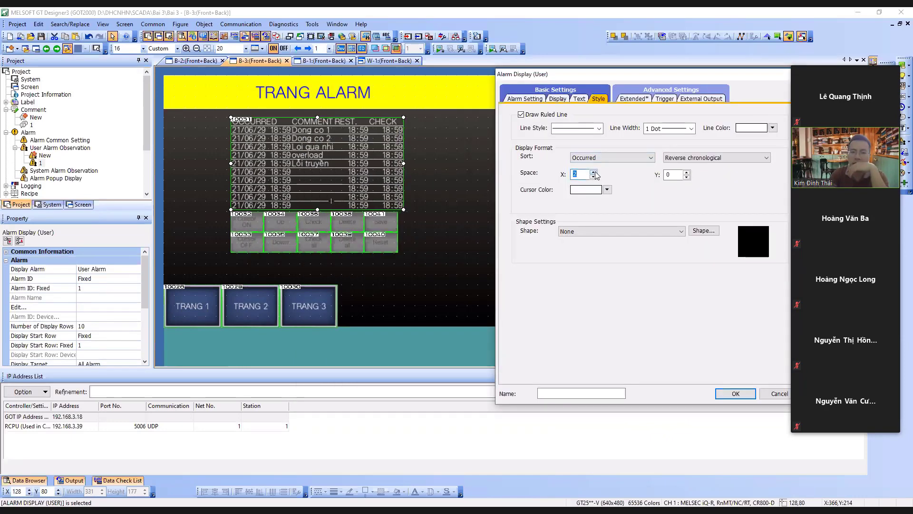
left_click(593, 172)
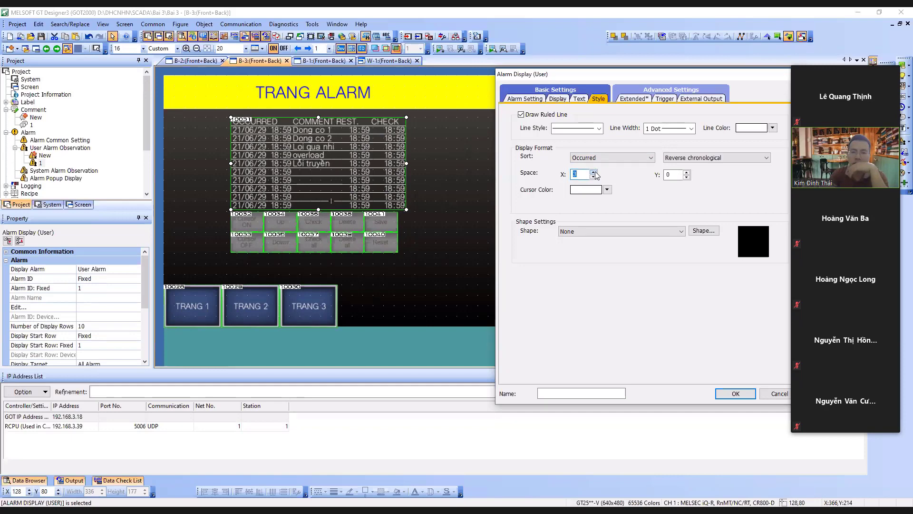
type("15")
left_click(686, 173)
left_click(686, 173)
left_click(685, 173)
left_click(686, 173)
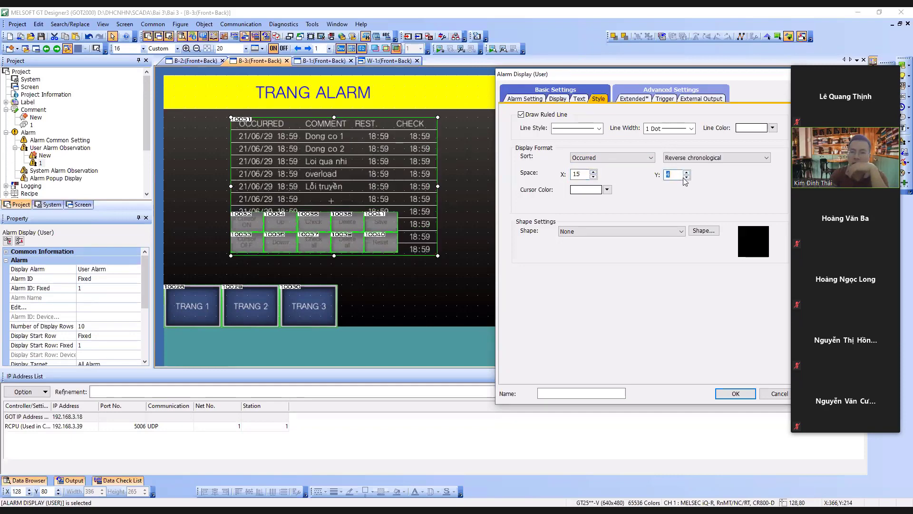
left_click(686, 178)
left_click(686, 178)
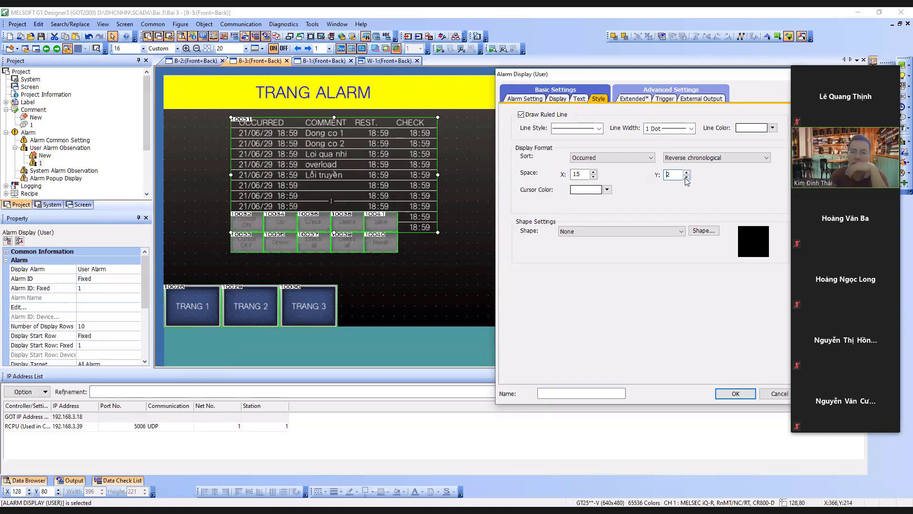
left_click(687, 177)
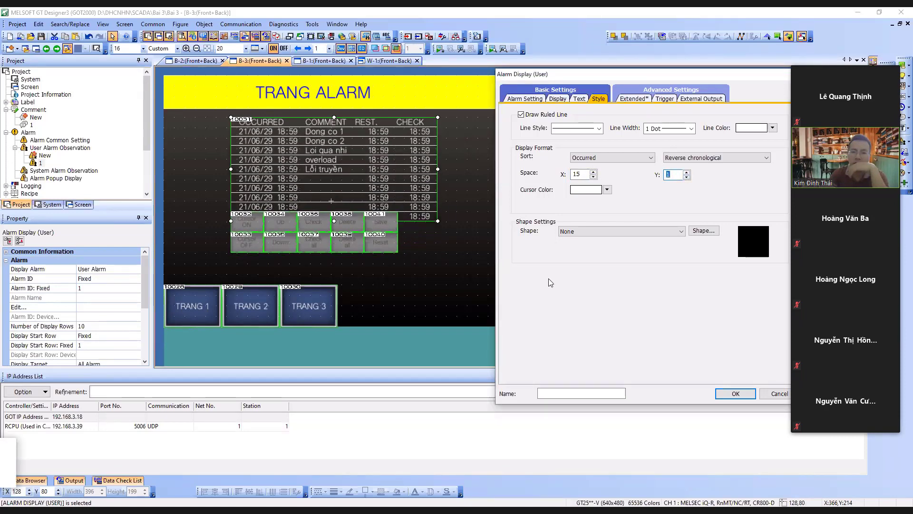
Add the Status column to the displayed contents of the alarm table
left_click(580, 98)
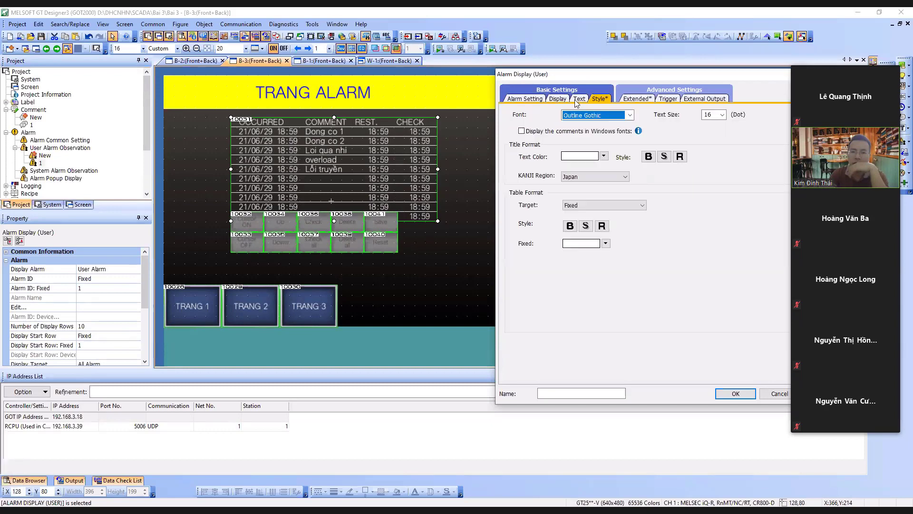
left_click(560, 100)
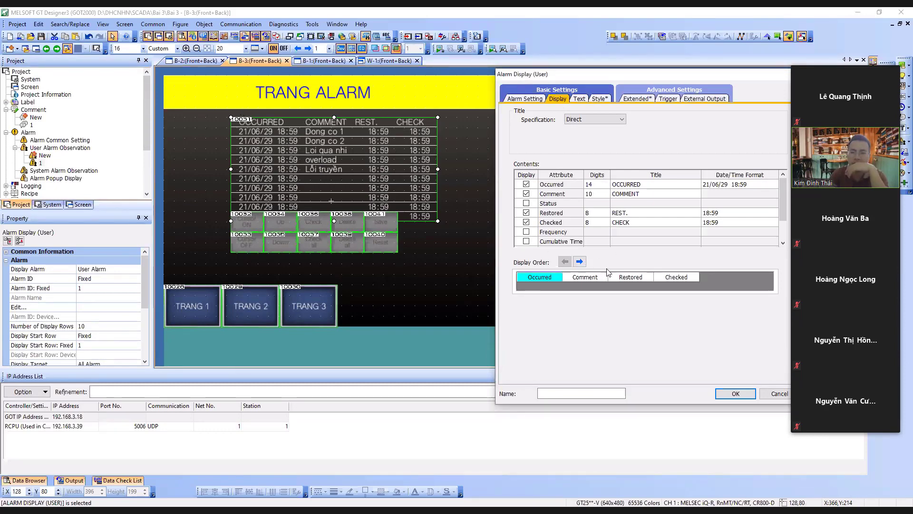
left_click(526, 203)
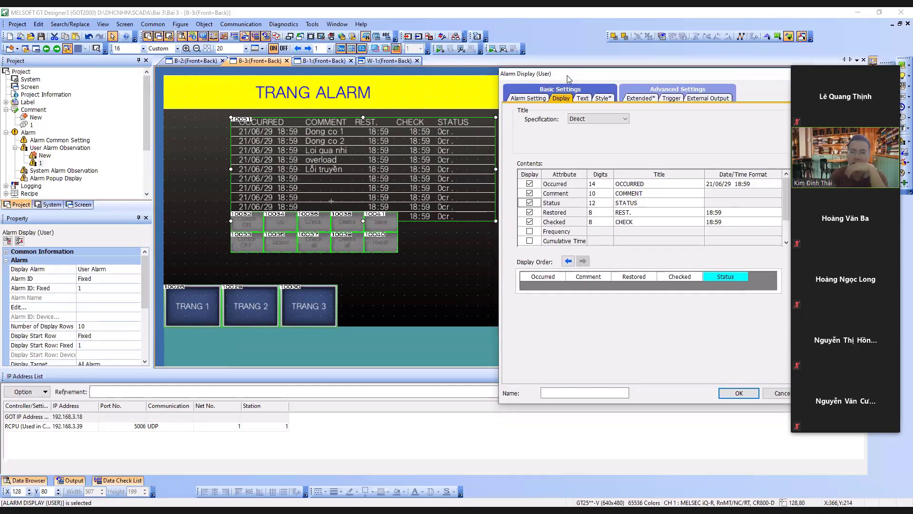
left_click_drag(567, 75, 626, 75)
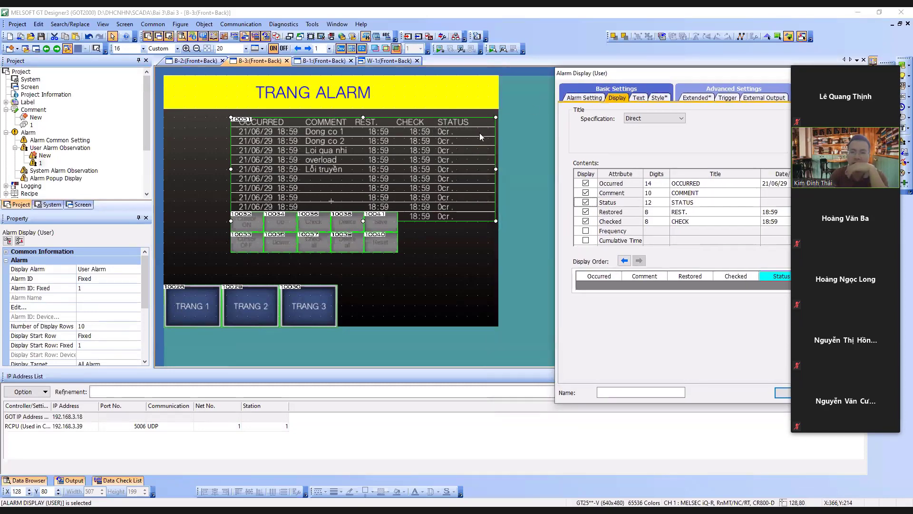
Remove the Restored and Checked columns and add them back after Status, leaving Frequency out of the alarm table
left_click(586, 221)
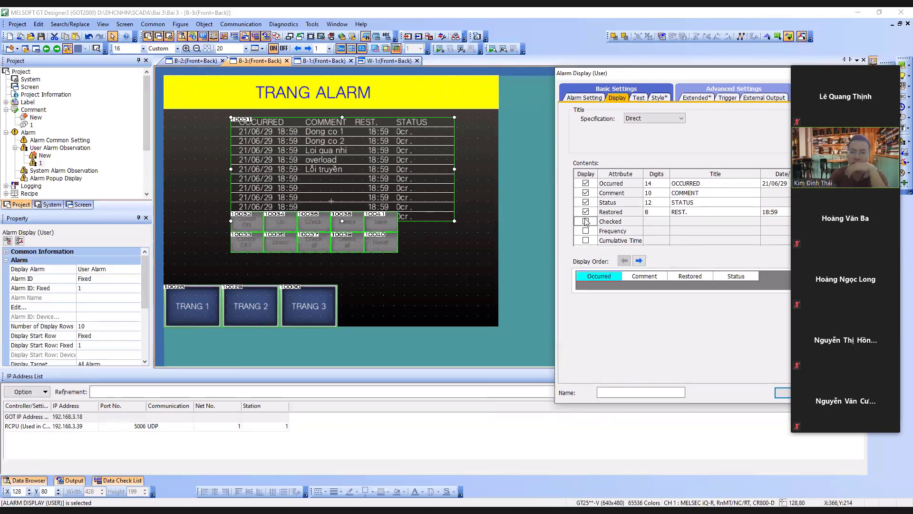
left_click(586, 211)
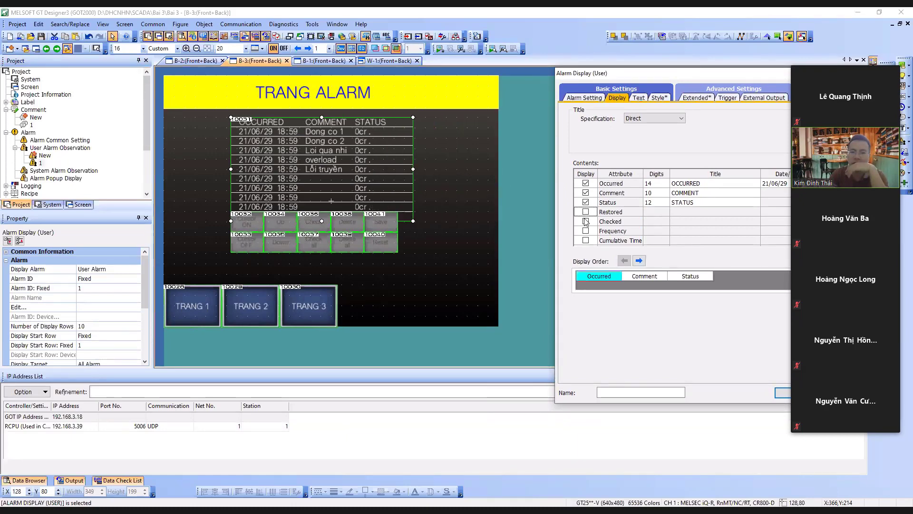
left_click(586, 222)
left_click(586, 212)
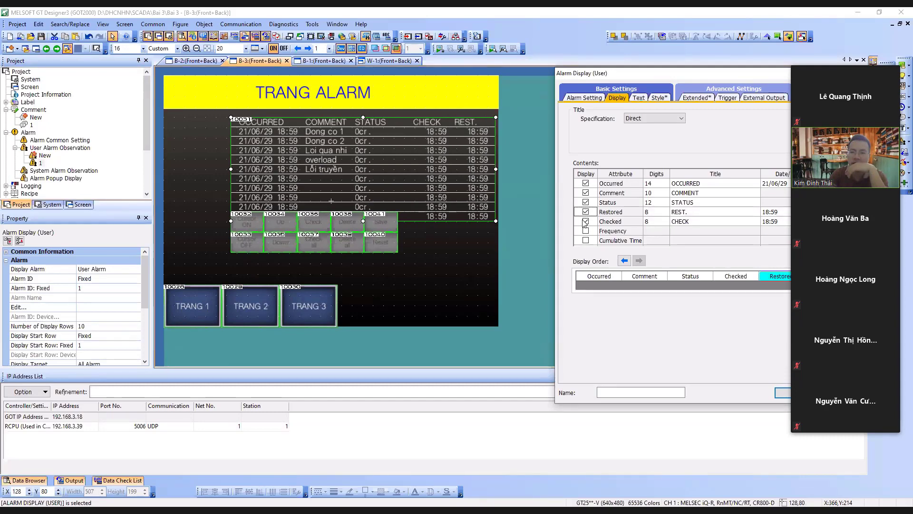
left_click(586, 231)
left_click(586, 230)
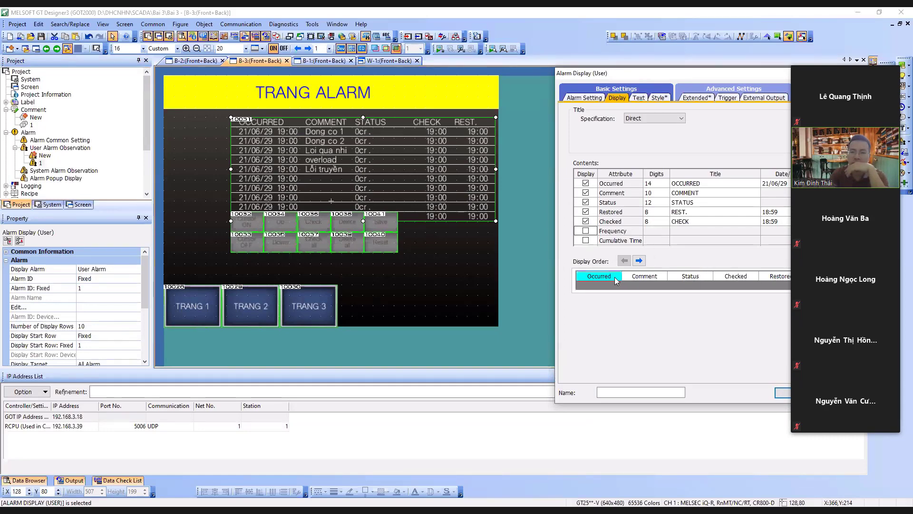
Reorder the alarm table columns to Status, Comment, Occurred, Restored and Checked
left_click(643, 279)
left_click(691, 277)
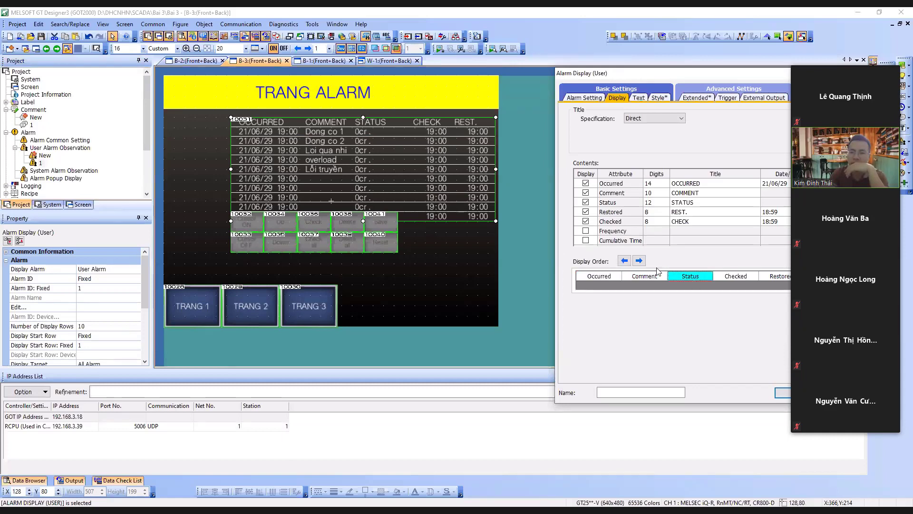
left_click(625, 261)
left_click(625, 260)
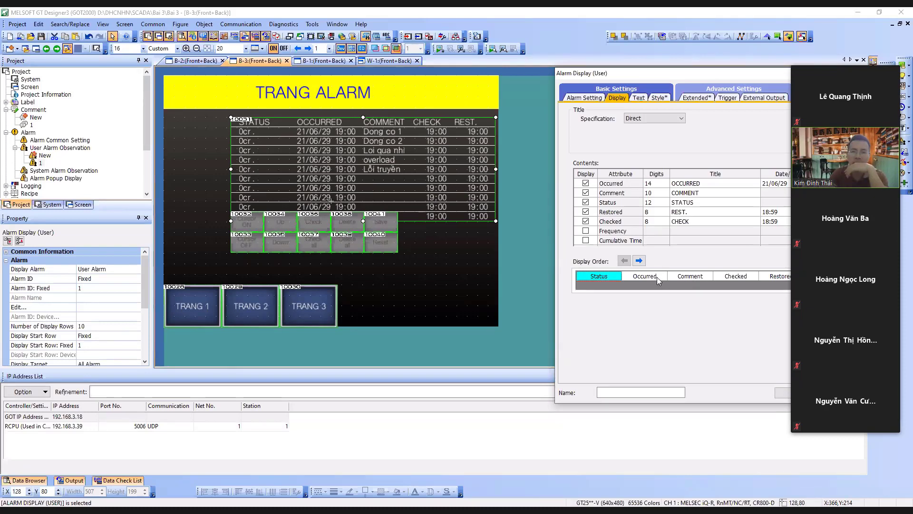
left_click(689, 277)
left_click(624, 262)
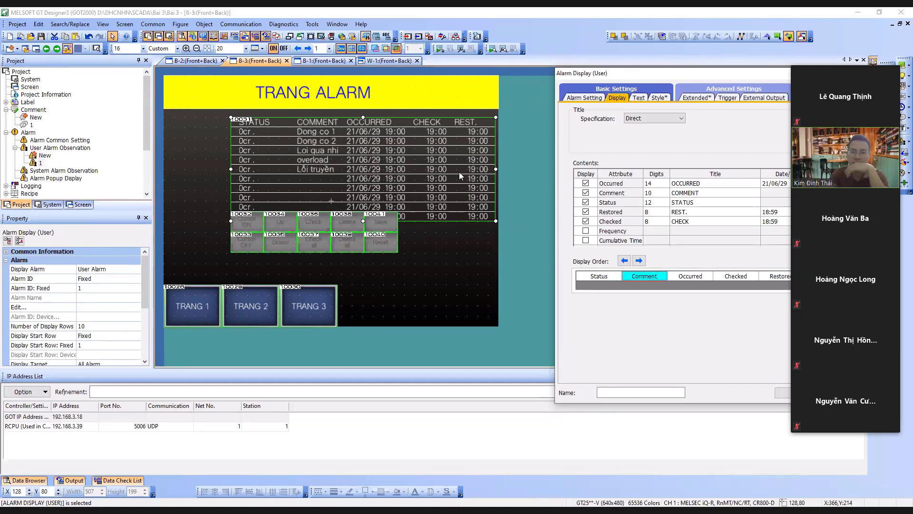
left_click(586, 221)
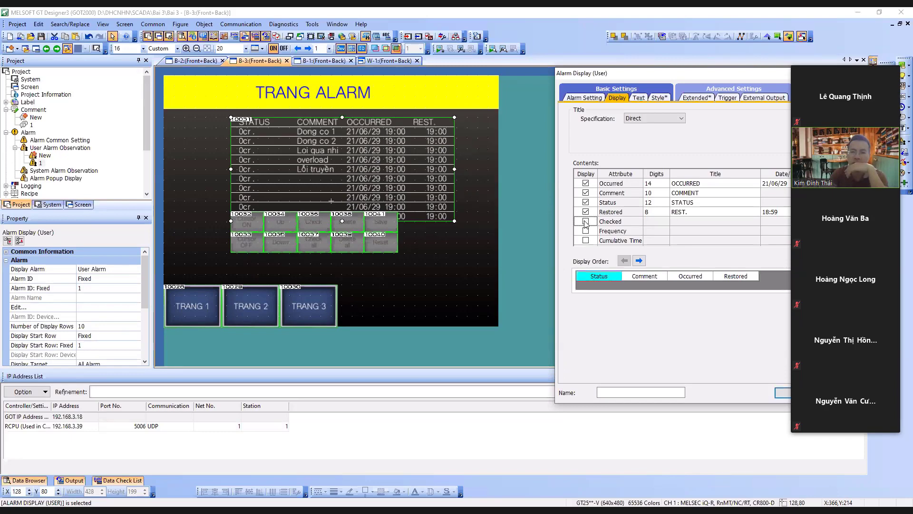
left_click(585, 221)
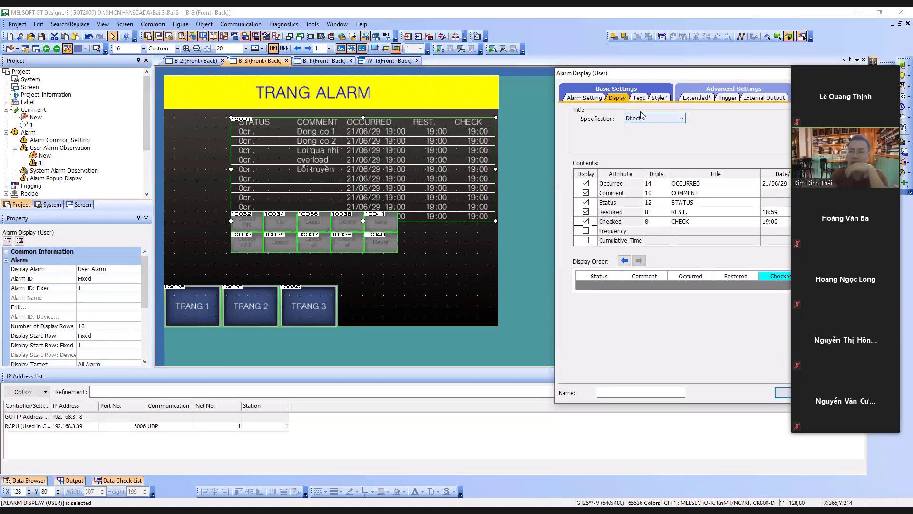
Check the style, text and alarm settings without changing them, and apply the alarm display configuration
left_click(659, 98)
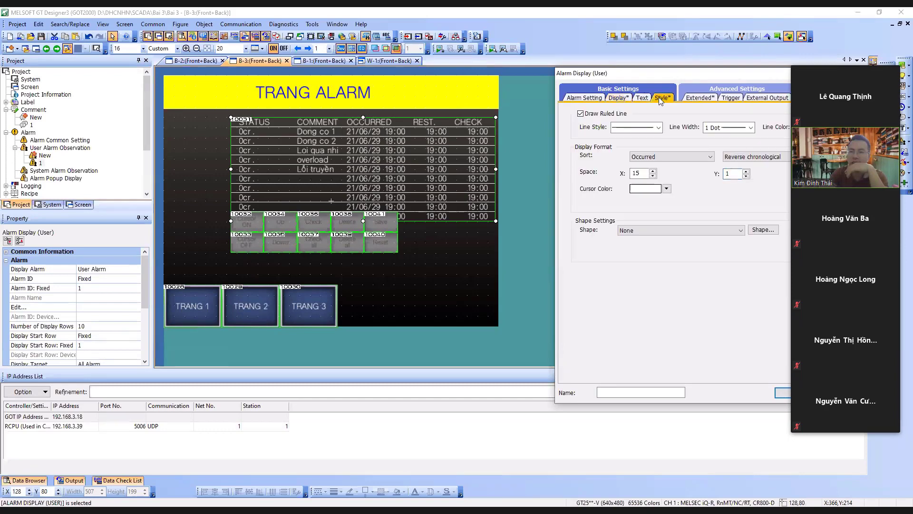
left_click(643, 98)
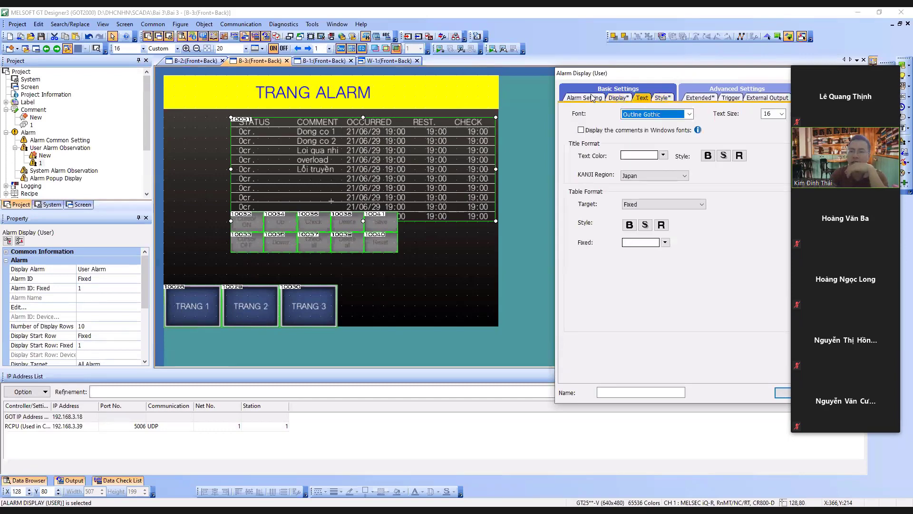
left_click(592, 98)
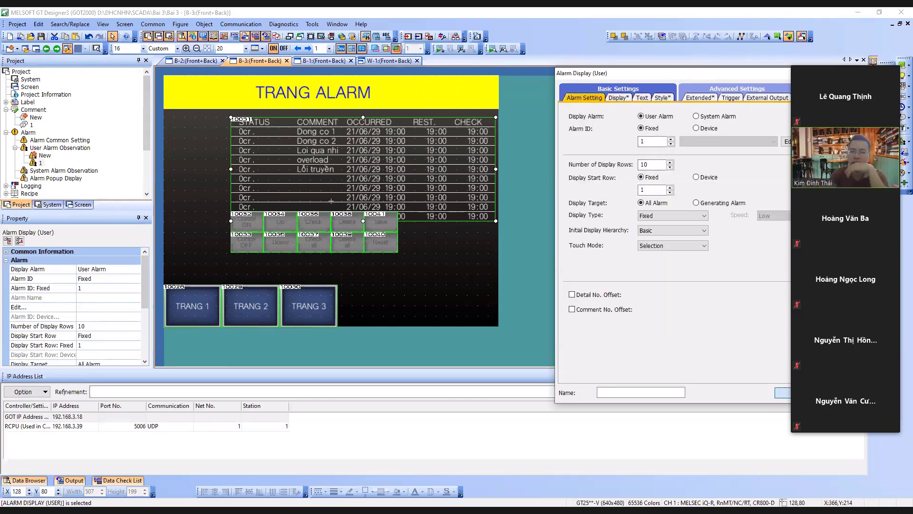
key("Return")
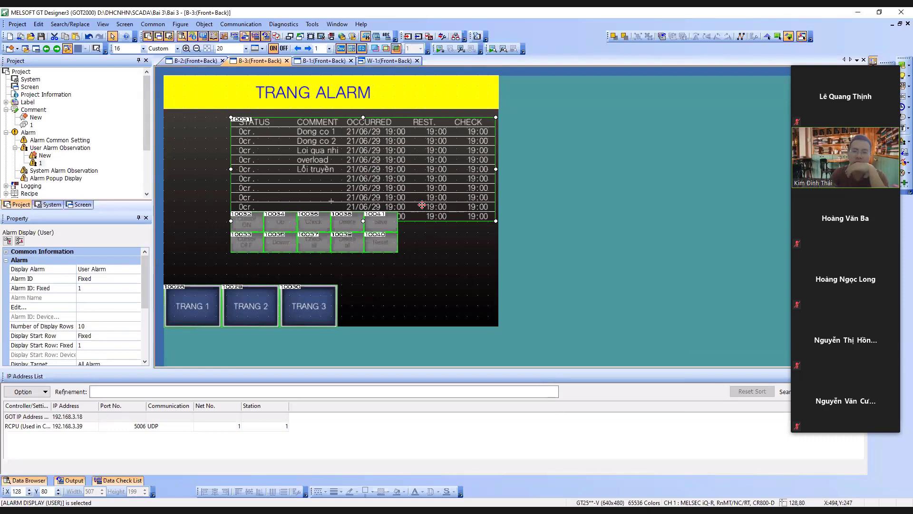
Shift the alarm table left so it sits roughly centred under the TRANG ALARM title
key("Left")
key("Left")
key("Left")
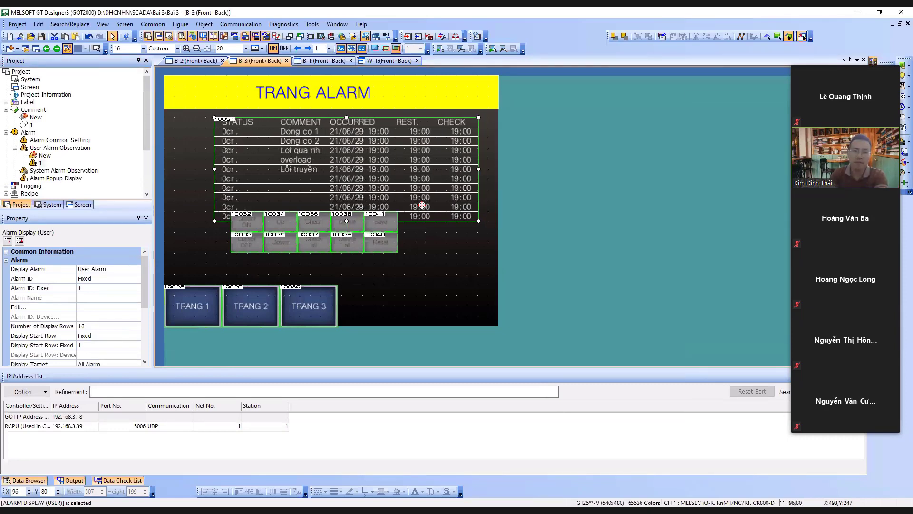
key("Left")
Move the alarm control button group down to Y 288 and slightly right, clear of the alarm table
left_click(377, 240)
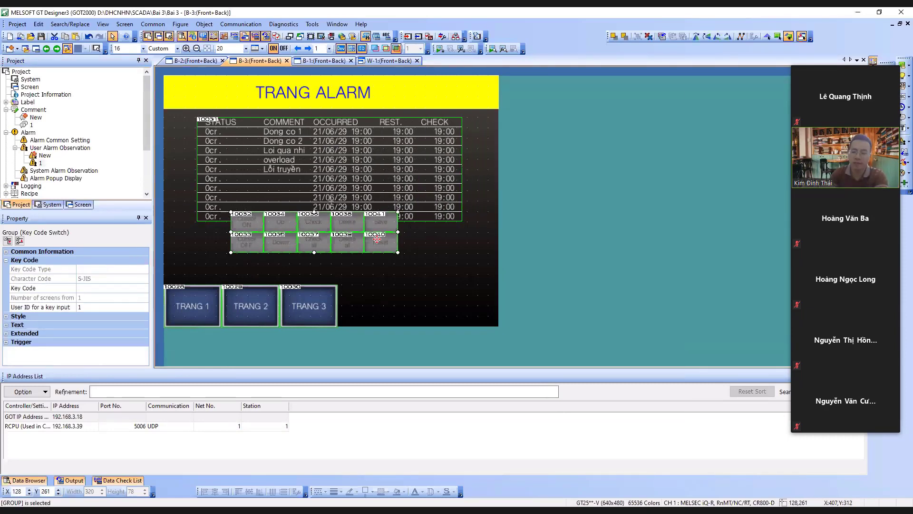
key("Down")
key("Down")
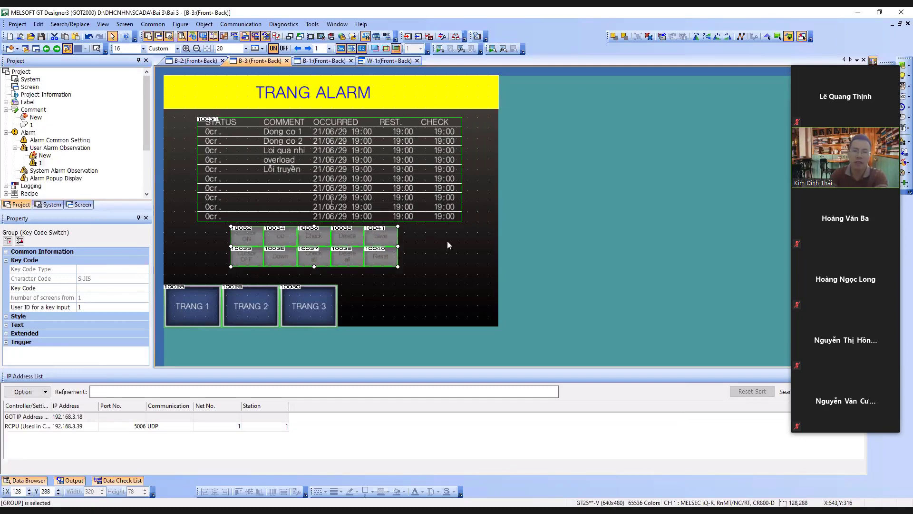
key("Right")
left_click(429, 242)
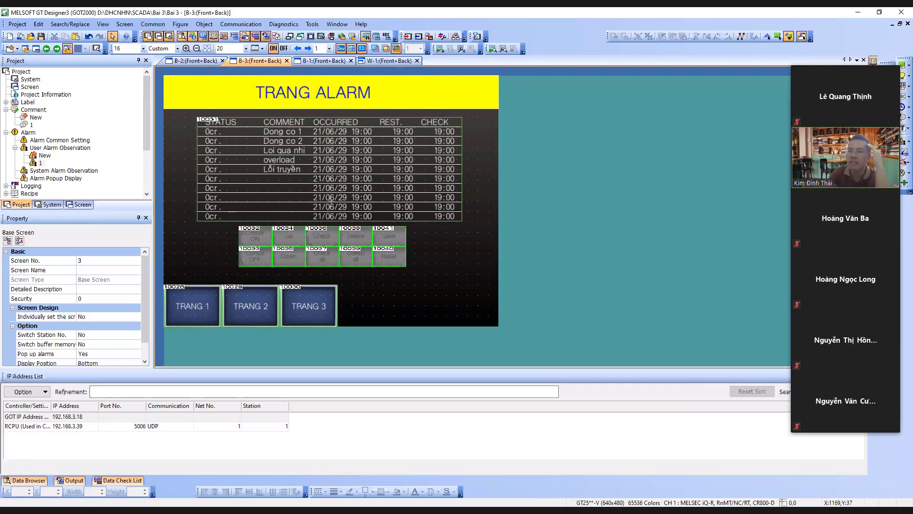
Draw a switch about 83 by 47 at X 366, Y 384 and give it a momentary bit action on M10
left_click(902, 65)
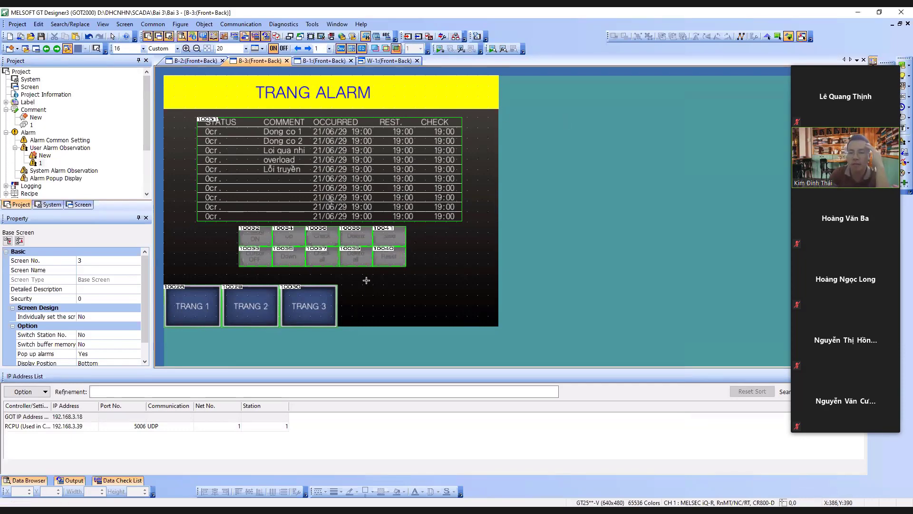
mouse_move(365, 277)
left_mouse_down()
mouse_move(401, 301)
mouse_move(377, 277)
left_mouse_up()
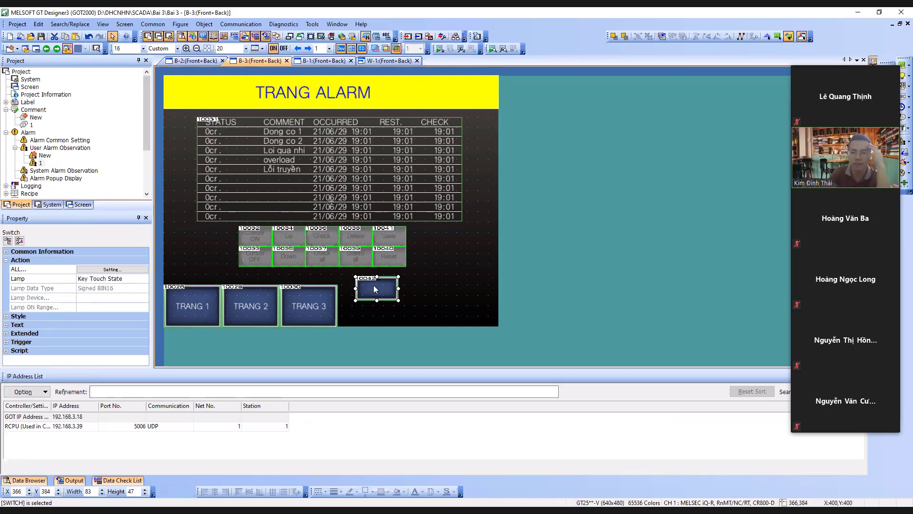
double_click(373, 285)
left_click(547, 152)
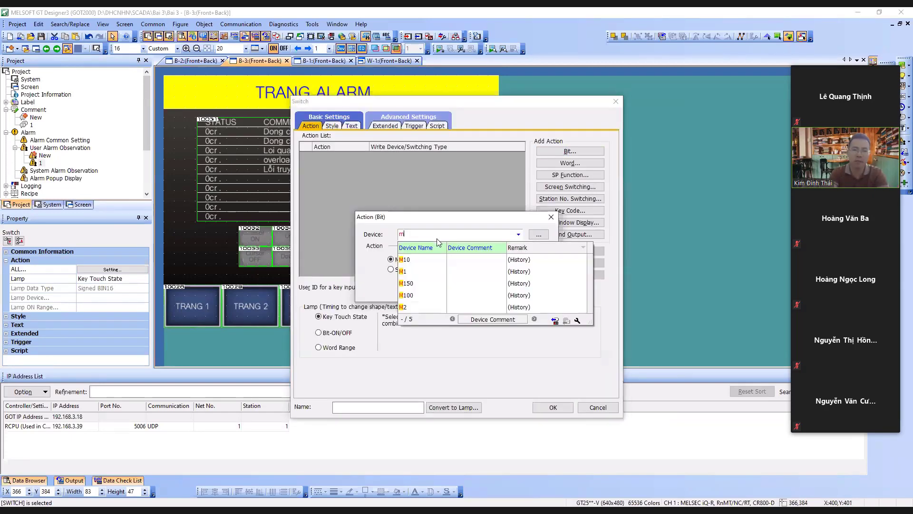
type("m10")
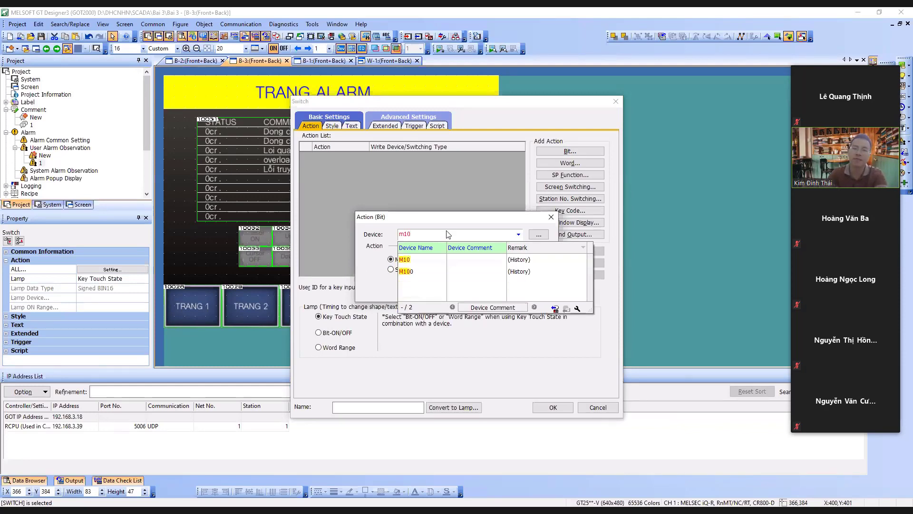
left_click(459, 225)
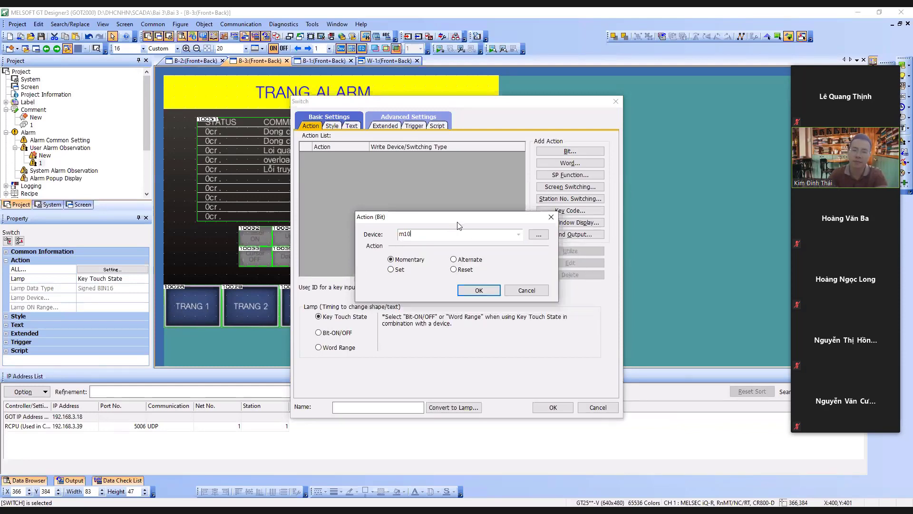
left_click(486, 292)
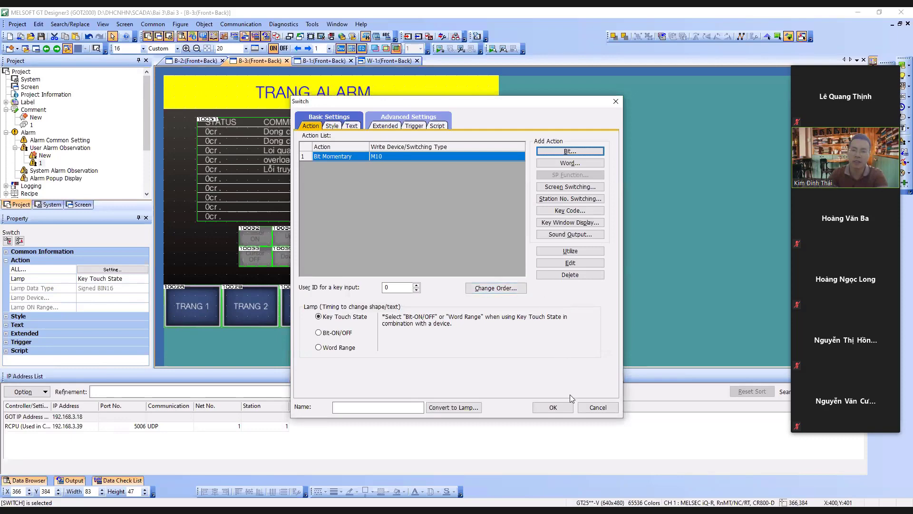
left_click(560, 409)
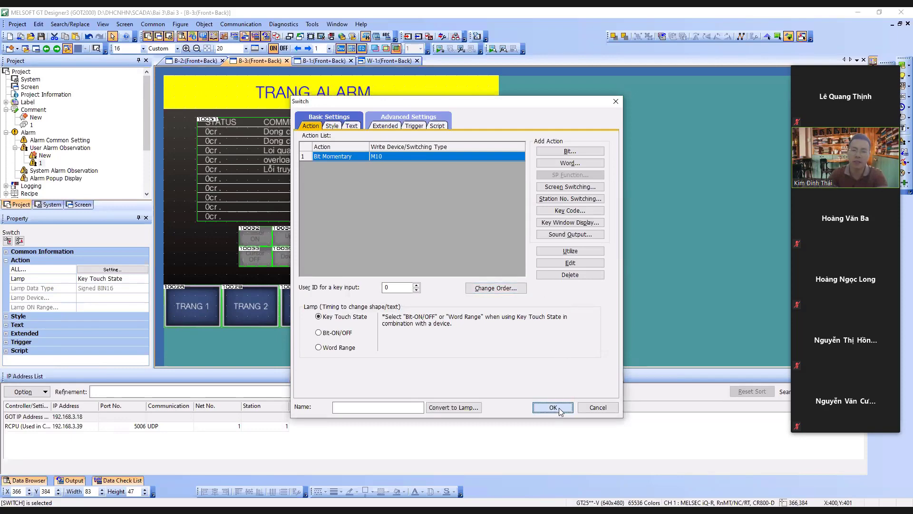
Make a consecutive copy of the M10 switch into a row of three, 1 dot apart, with the device number incremented by 3
right_click(383, 291)
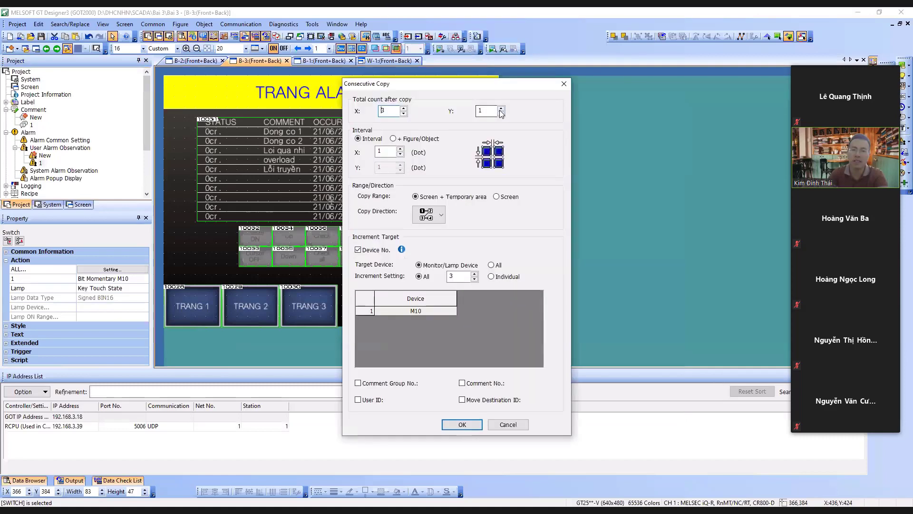
left_click(465, 424)
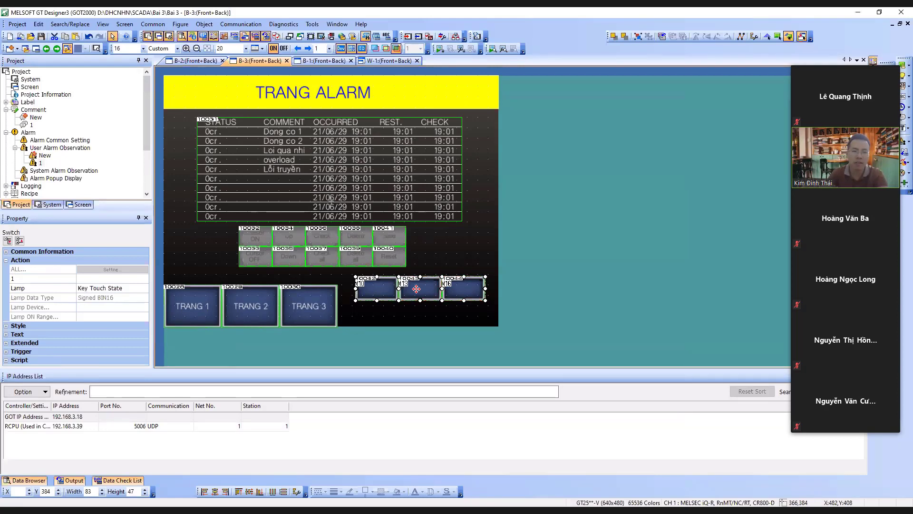
left_click(467, 264)
Spread the three copied switches apart by moving the left one to X 352 and the right one to X 544
left_click(386, 289)
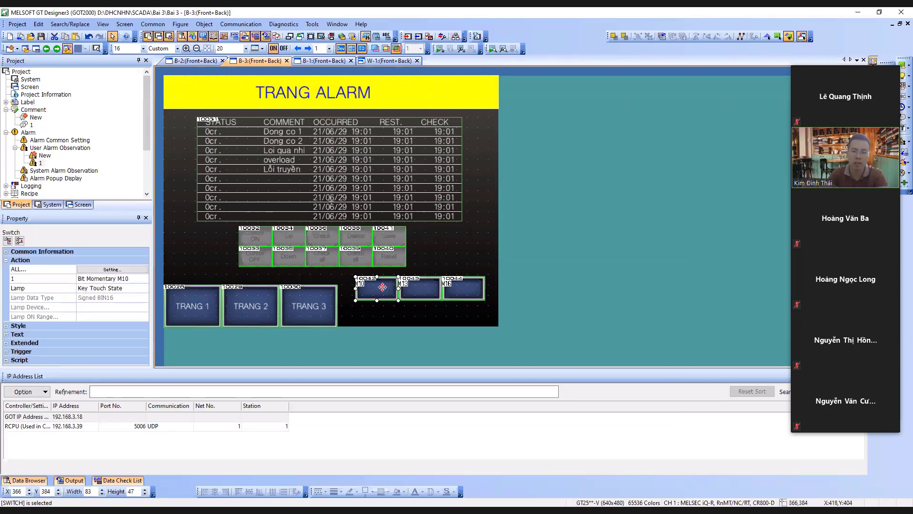
left_click_drag(386, 289, 382, 287)
left_click(458, 291)
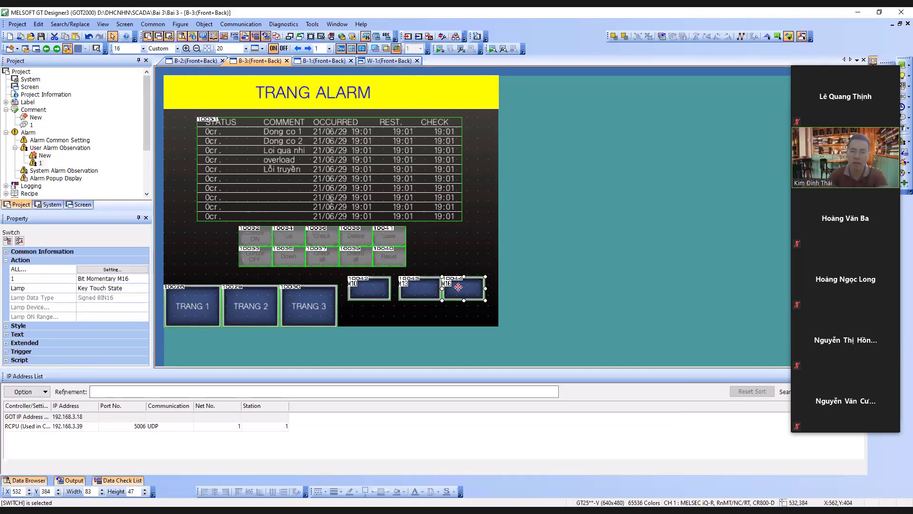
left_click_drag(458, 291, 464, 291)
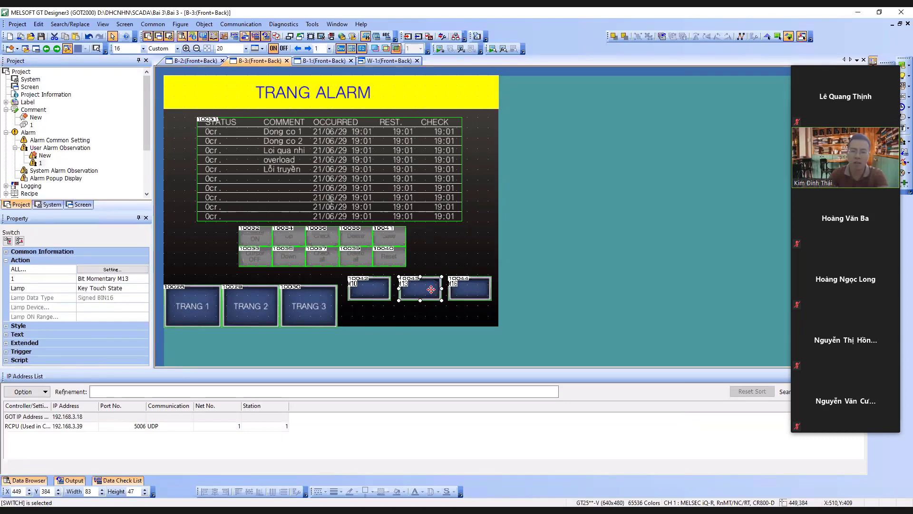
Add a momentary bit action on M11 to the middle switch of the new row
double_click(431, 289)
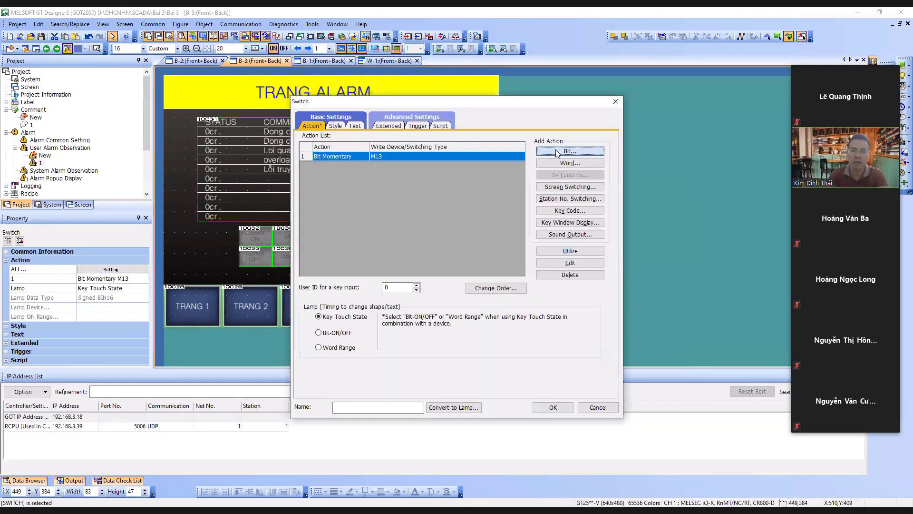
left_click(557, 152)
type("m11")
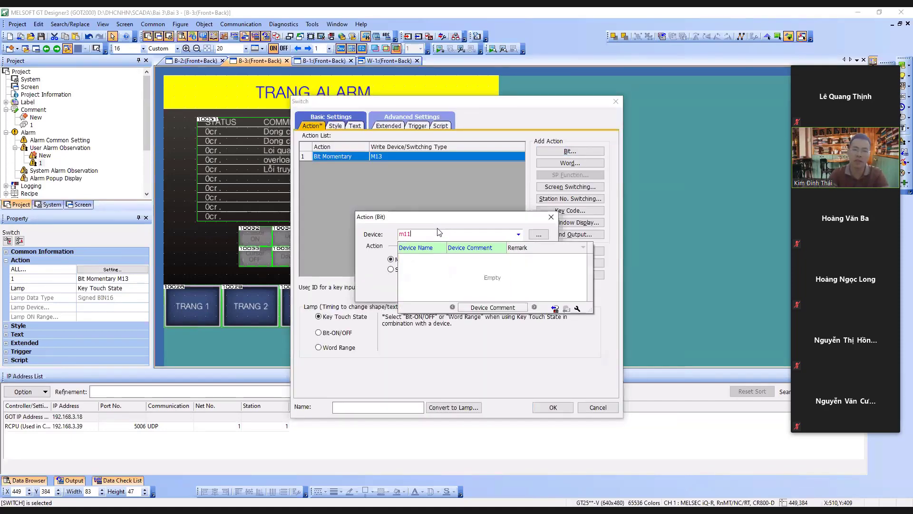
left_click(456, 229)
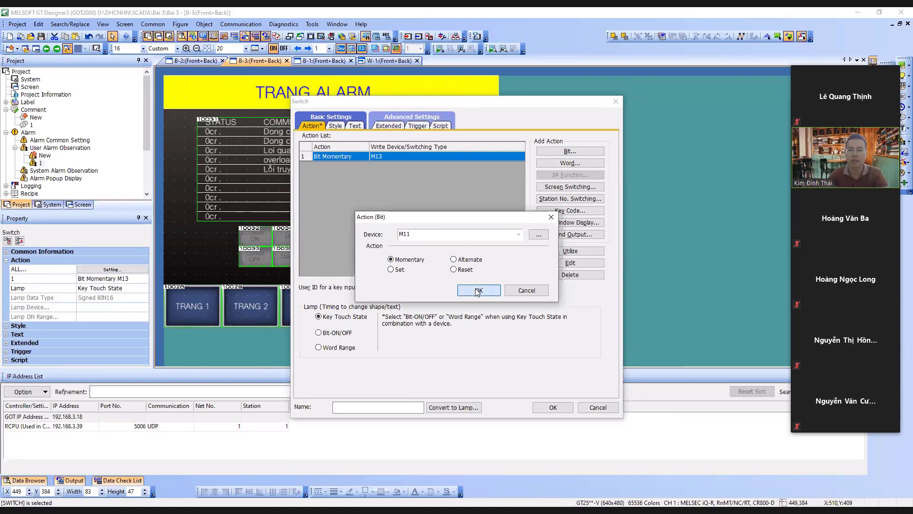
left_click(478, 290)
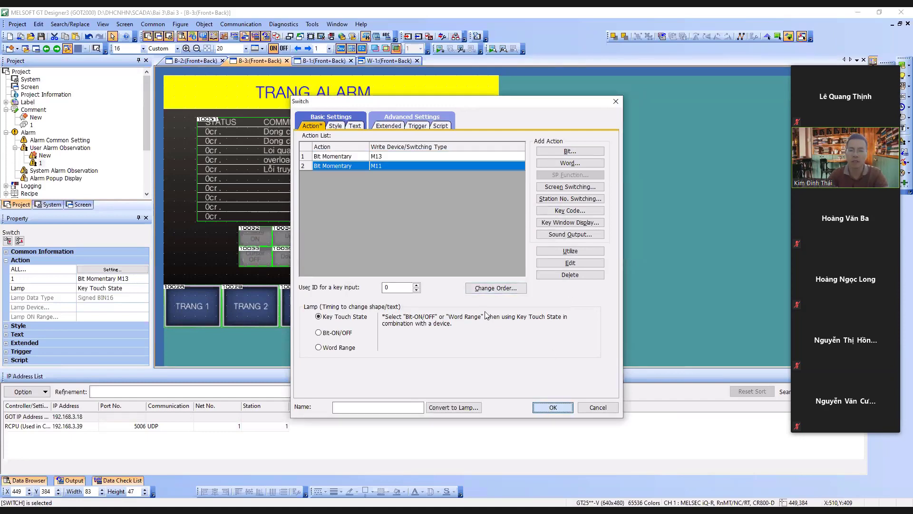
key("Return")
Add a momentary bit action on M12 to the right switch of the new row
left_click(476, 286)
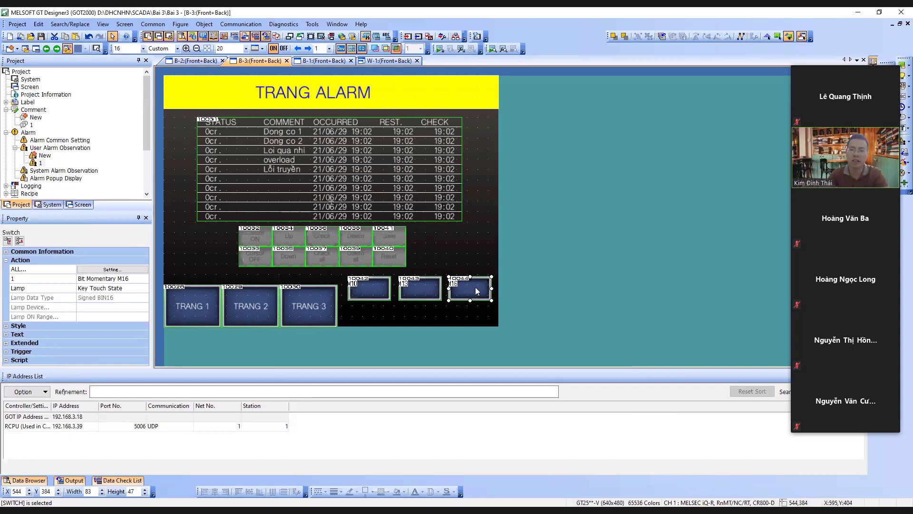
double_click(478, 290)
left_click(570, 151)
type("m1")
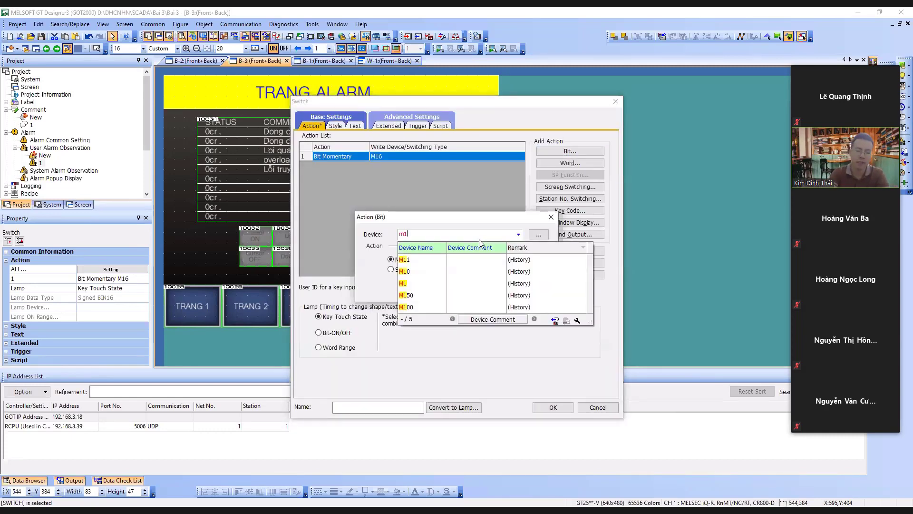
type("2")
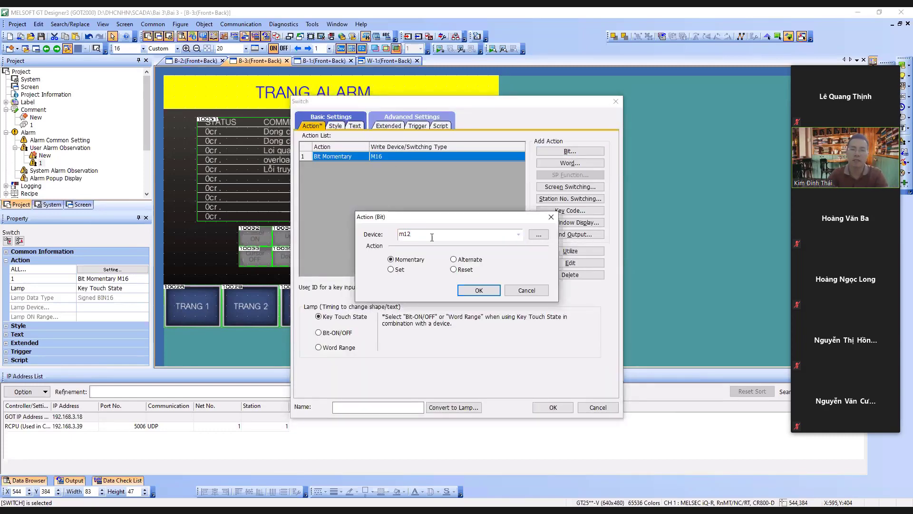
left_click(479, 290)
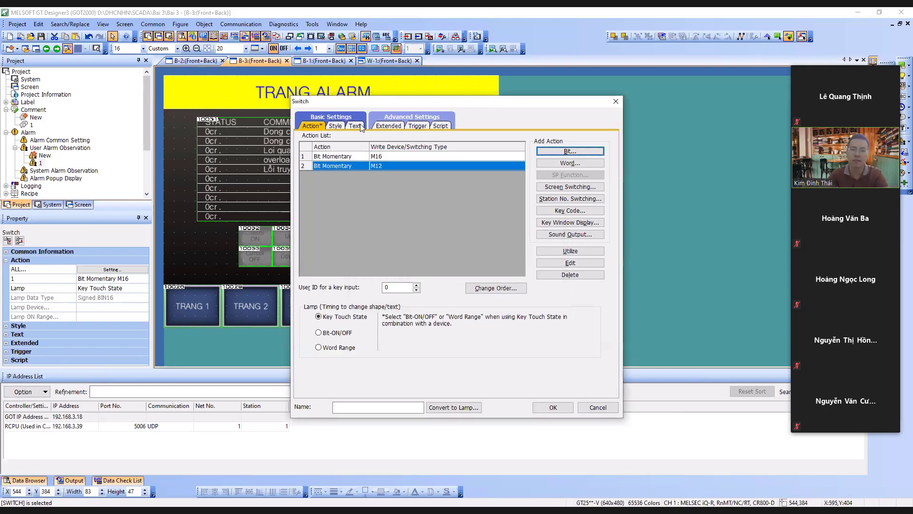
Delete the M16 action from the right switch so that only its M12 action remains
left_click(356, 127)
left_click(334, 127)
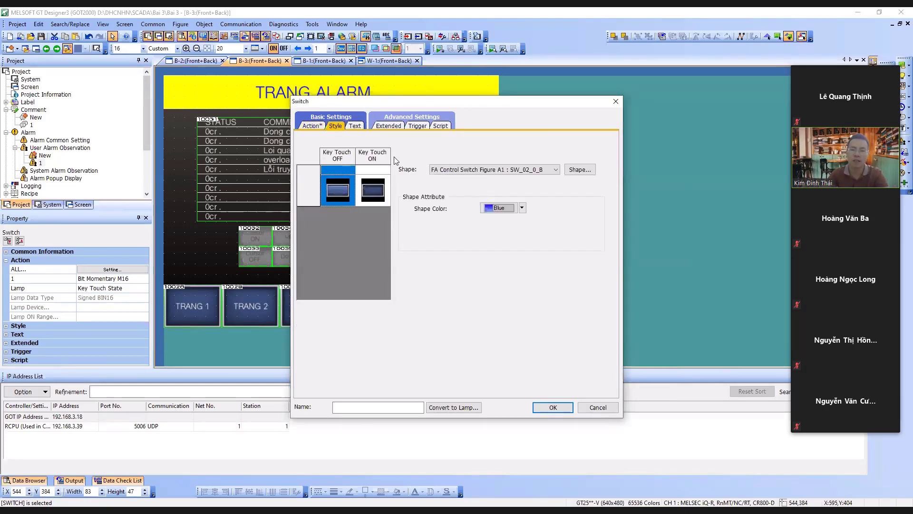
left_click(314, 127)
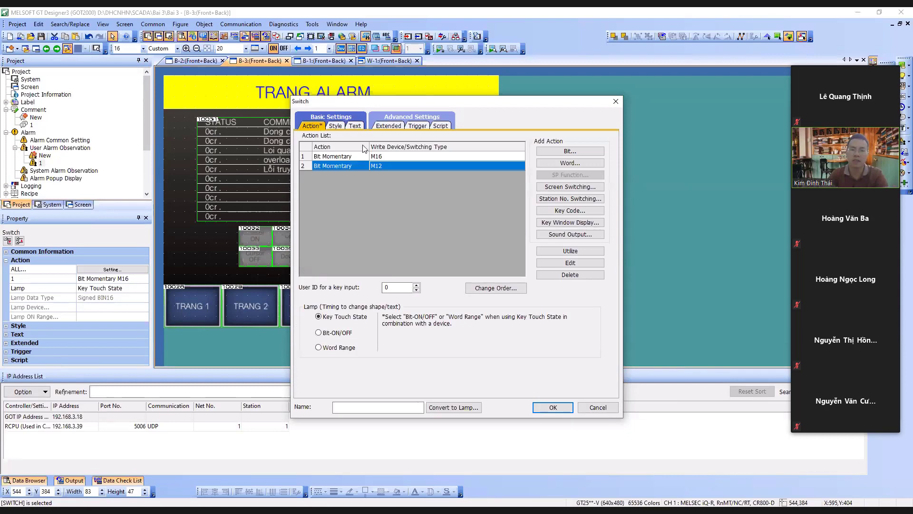
left_click(389, 158)
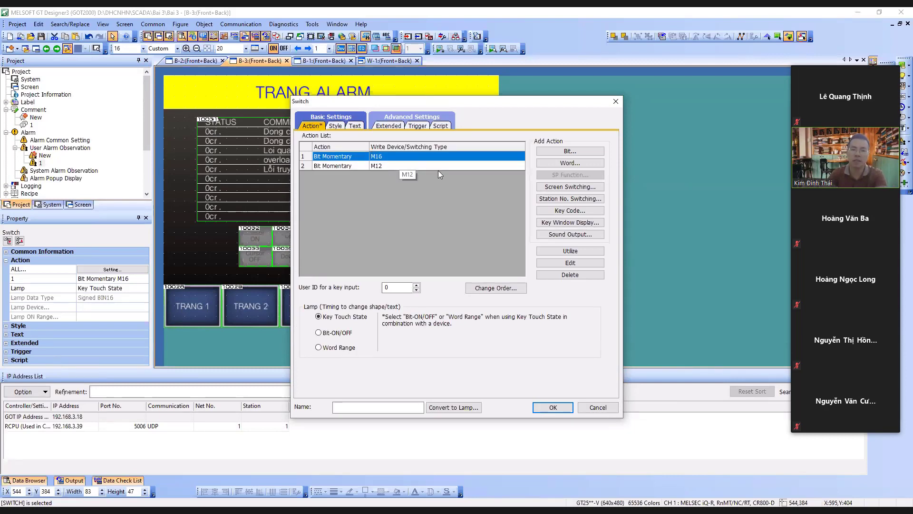
left_click(570, 265)
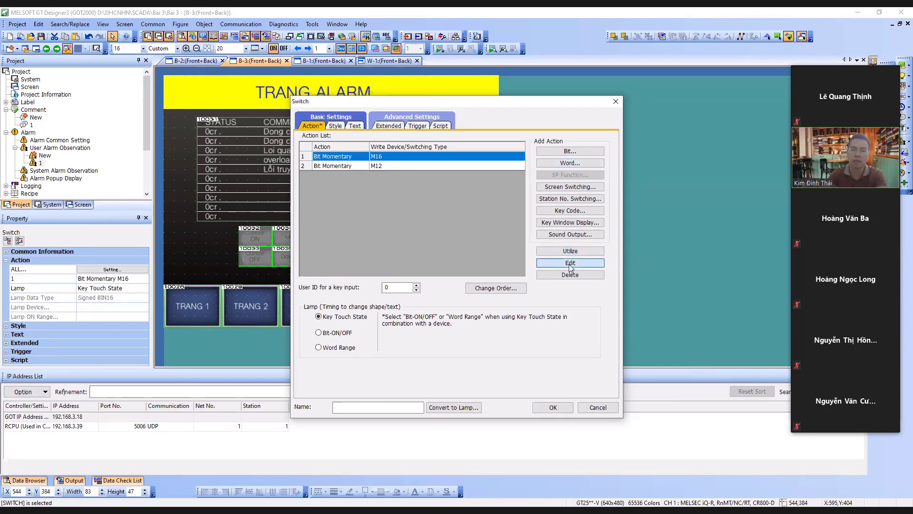
left_click(571, 265)
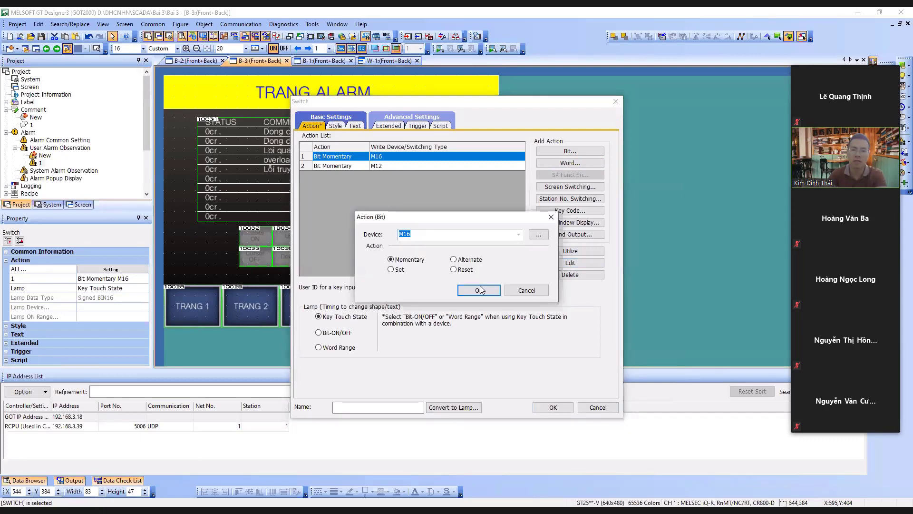
left_click(481, 290)
left_click(562, 276)
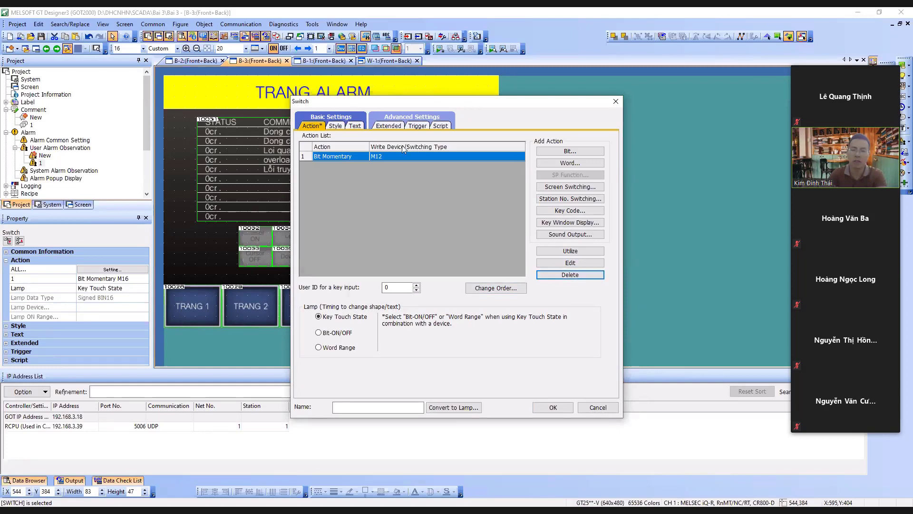
Label the right switch M12 and apply its settings
left_click(355, 126)
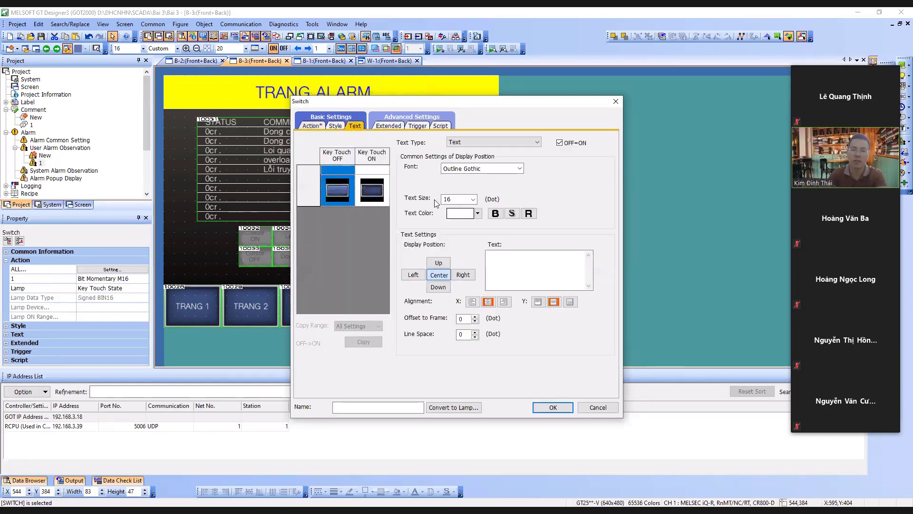
left_click(510, 266)
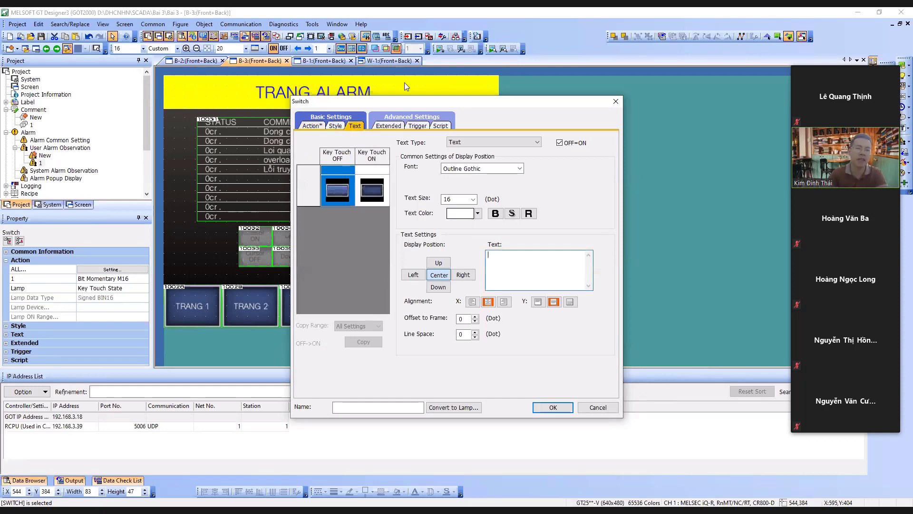
left_click_drag(497, 103, 622, 100)
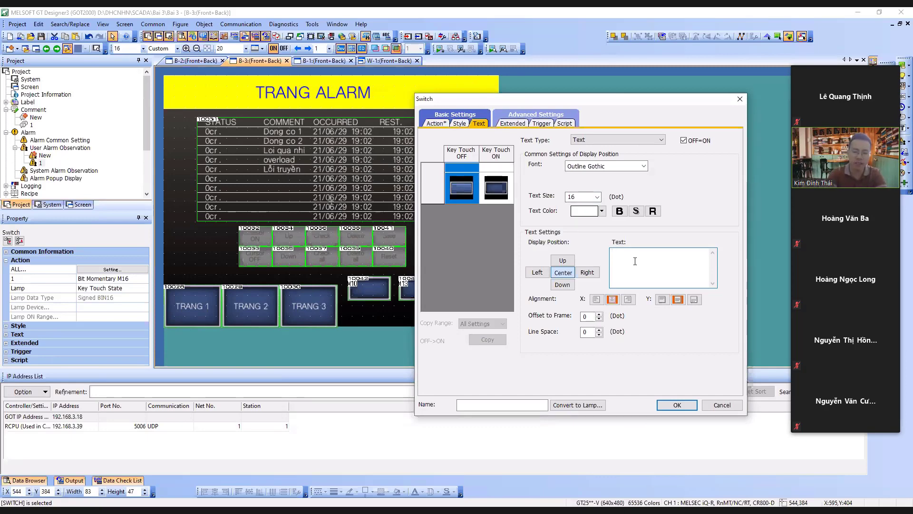
type("2")
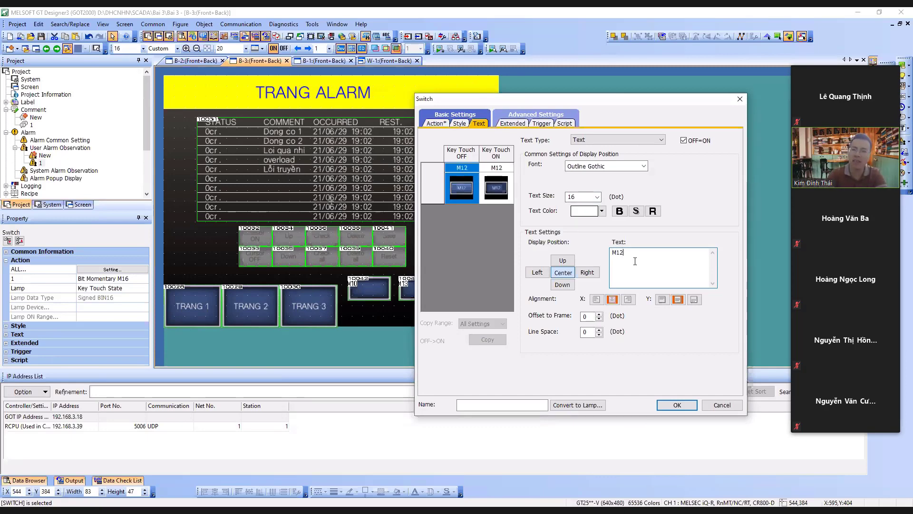
left_click(664, 408)
Delete the M13 action from the middle switch, keeping only its M11 action
left_click(426, 290)
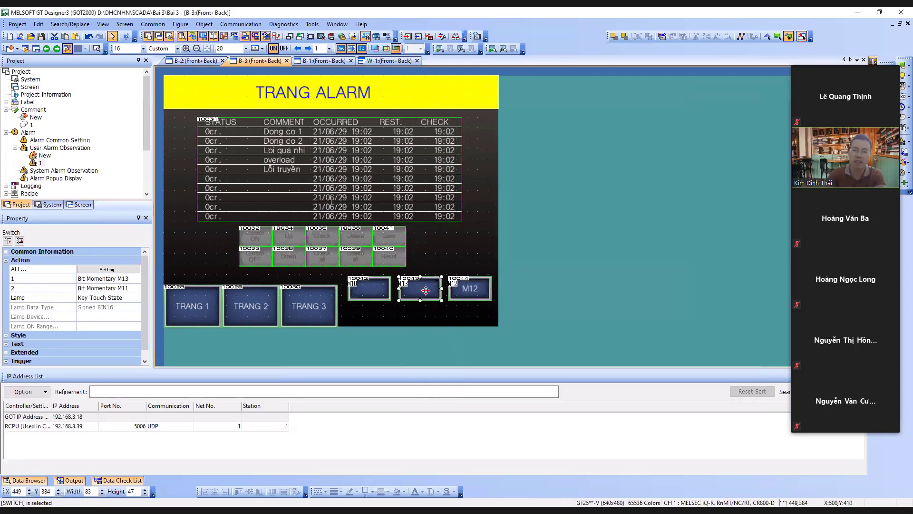
double_click(426, 294)
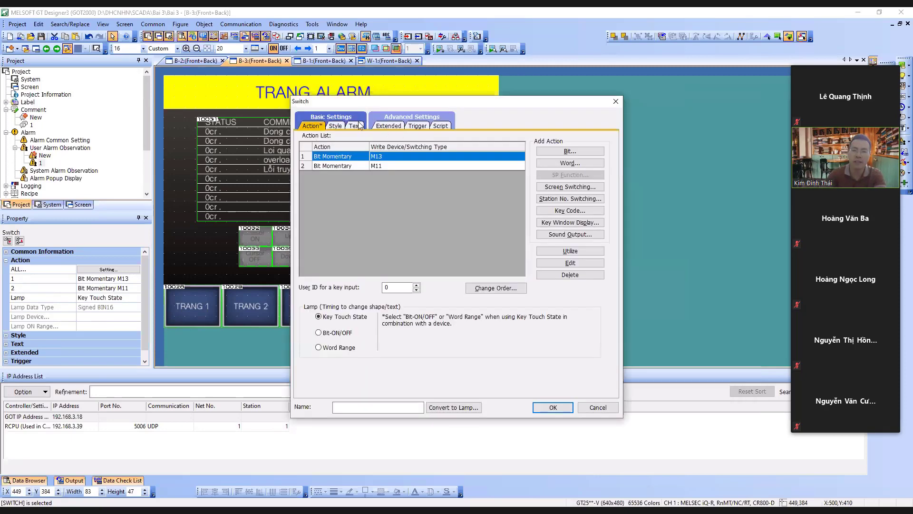
left_click(360, 125)
left_click(334, 126)
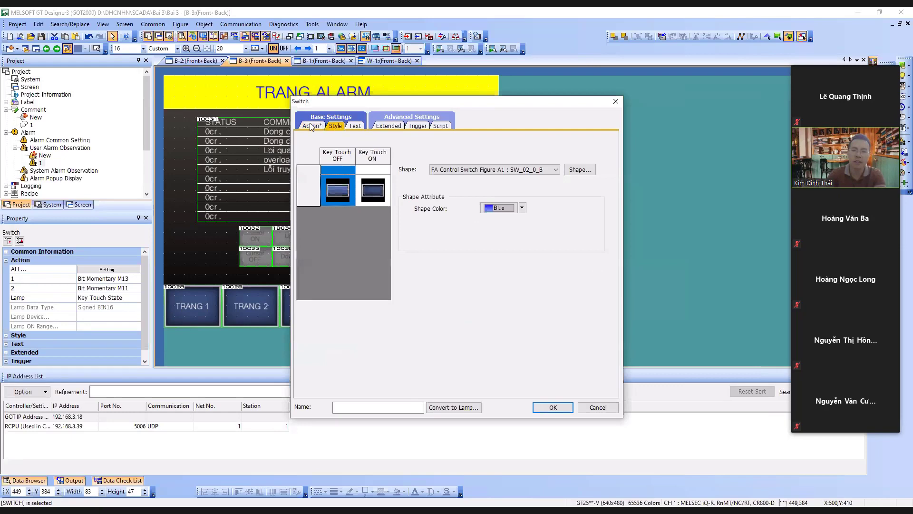
left_click(311, 126)
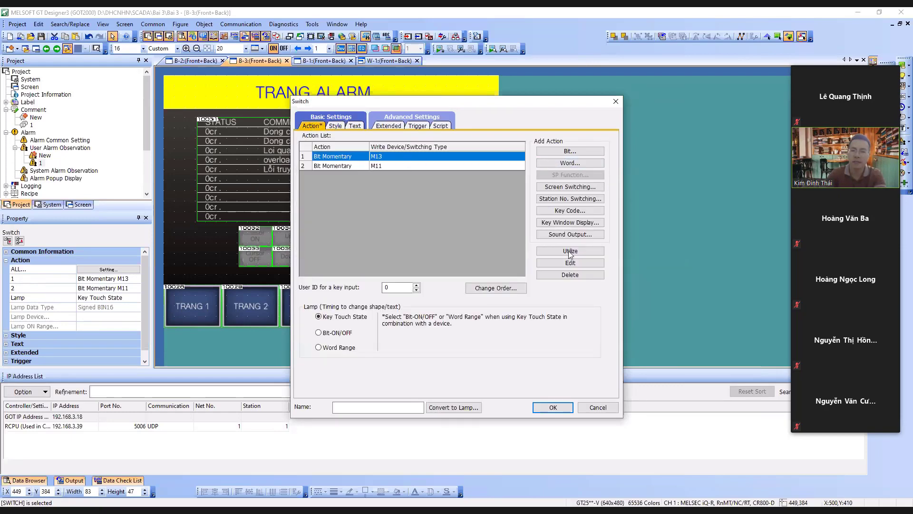
left_click(570, 274)
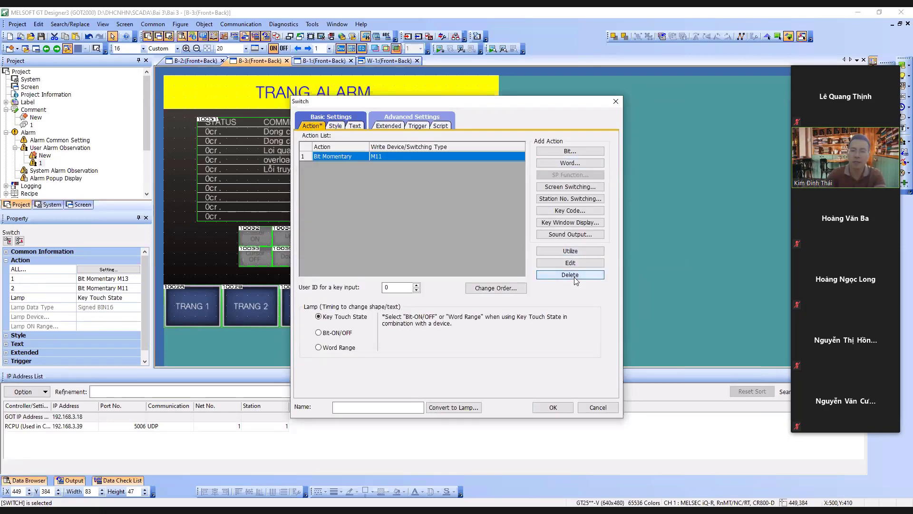
Label the middle switch M11 and apply its settings
left_click(353, 126)
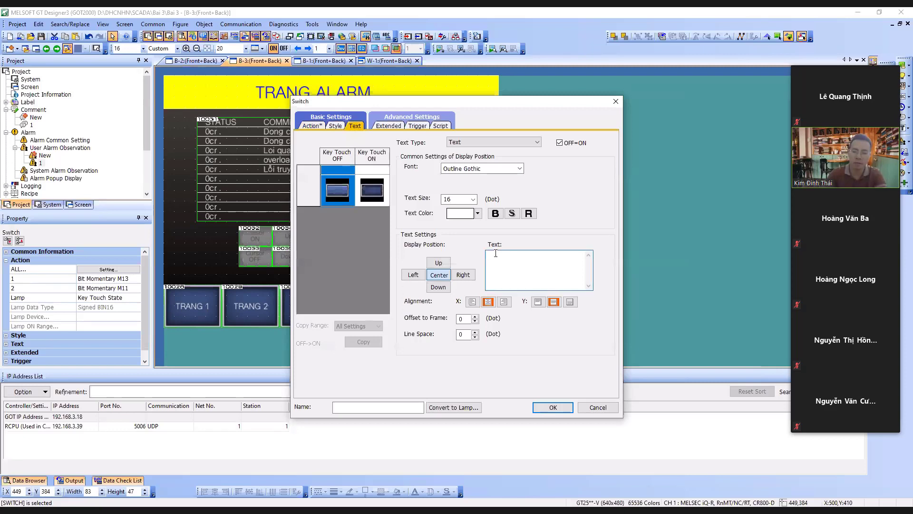
left_click(496, 253)
type("M11")
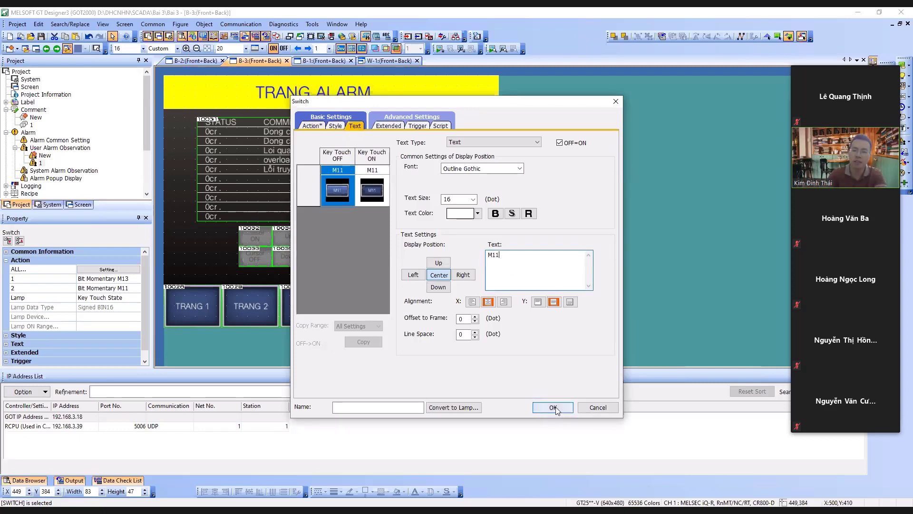
left_click(554, 408)
Label the left switch of the new row M10 and apply its settings
left_click(372, 292)
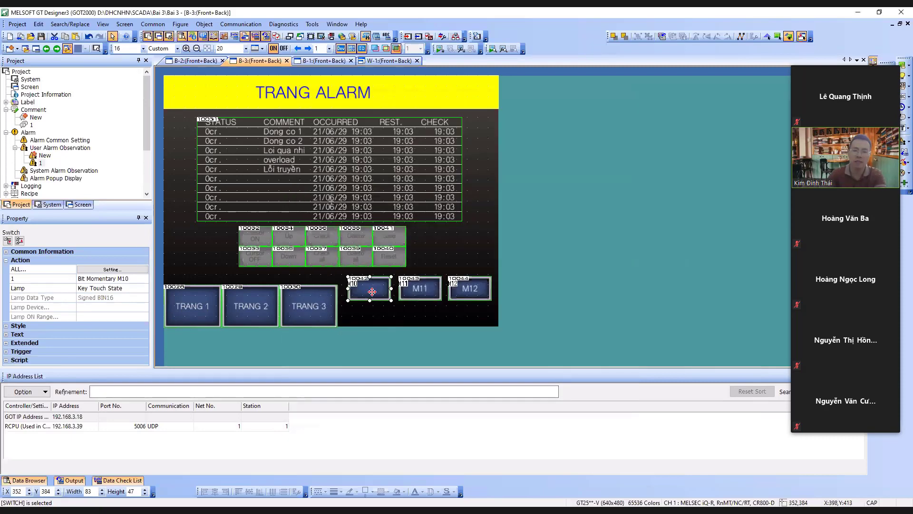
double_click(373, 296)
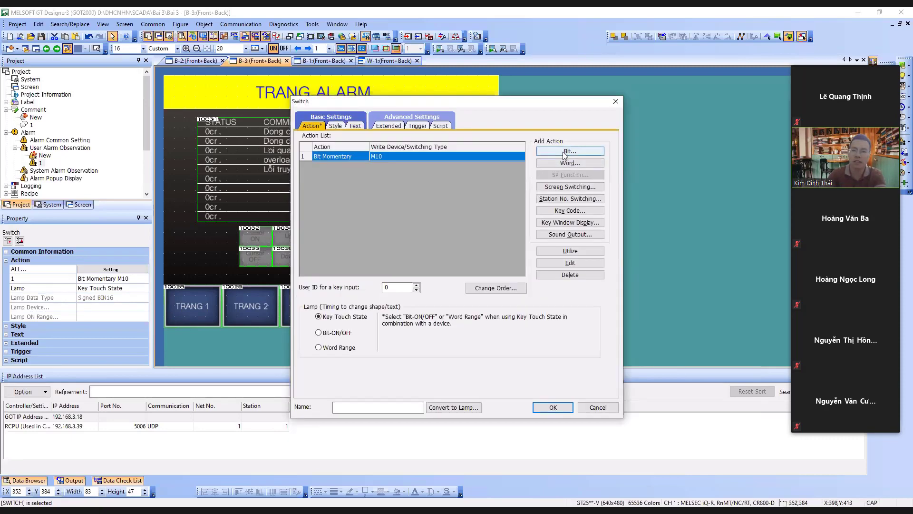
left_click(354, 127)
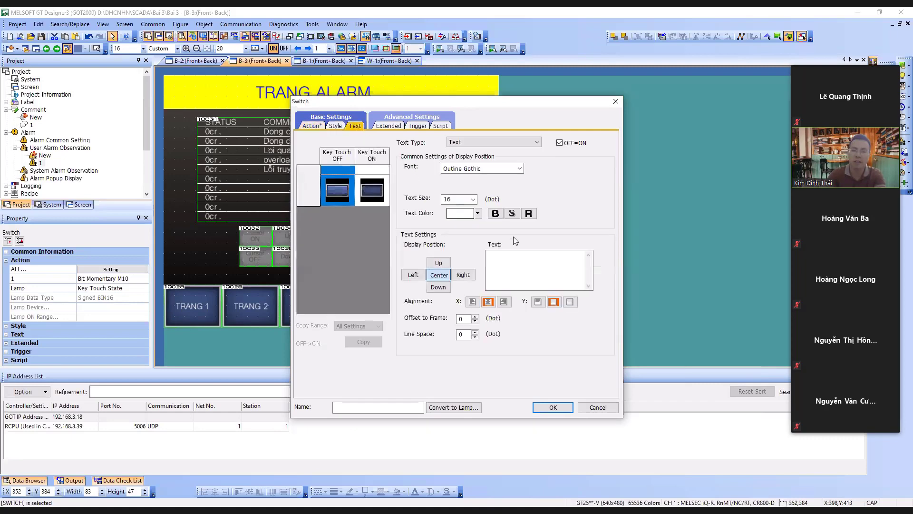
left_click(521, 254)
type("M10")
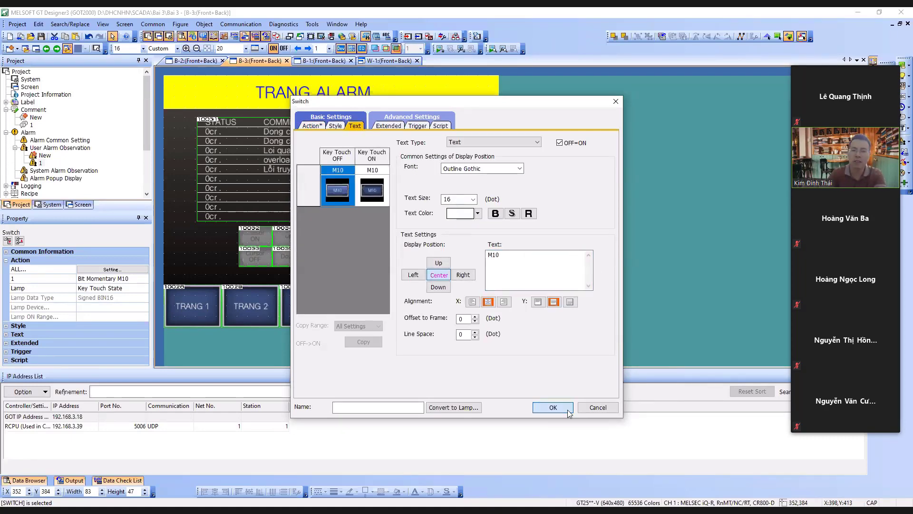
left_click(553, 407)
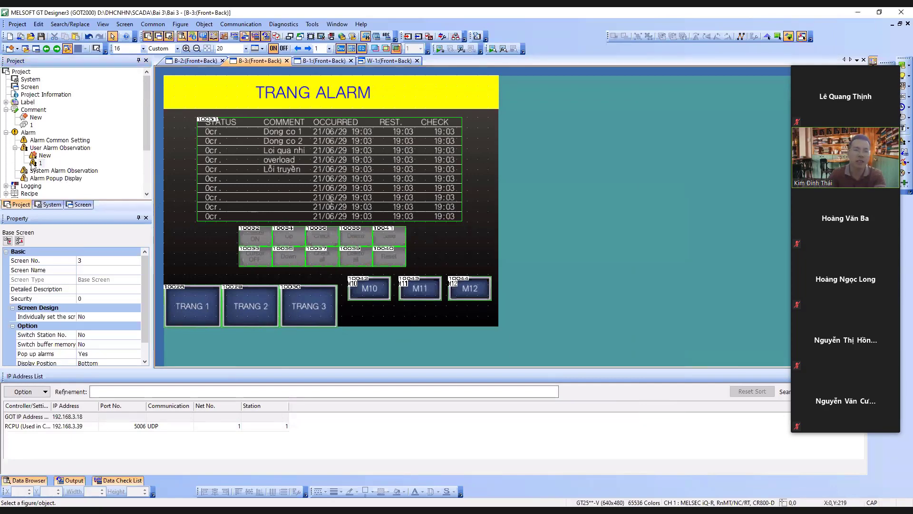
Examine the device and comment assignments of user alarm observation 1 for M10, M11 and M12, leaving them unchanged
double_click(35, 164)
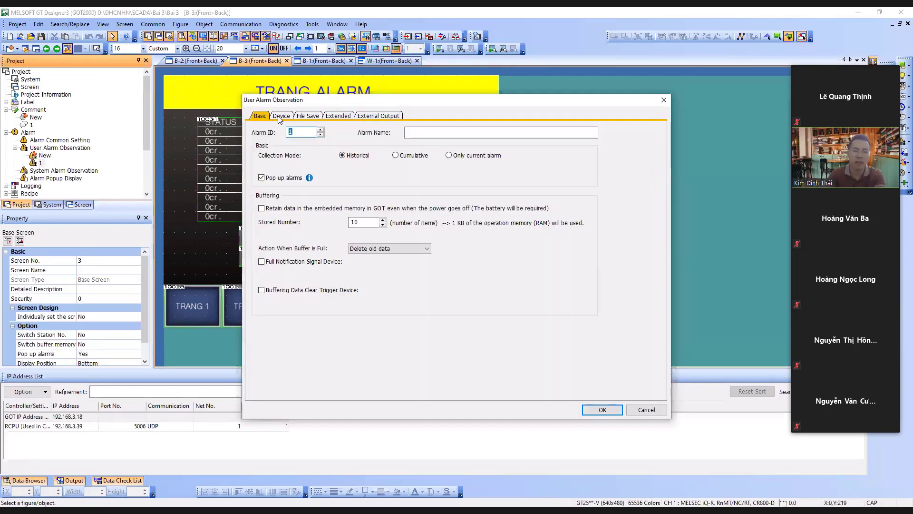
left_click(280, 116)
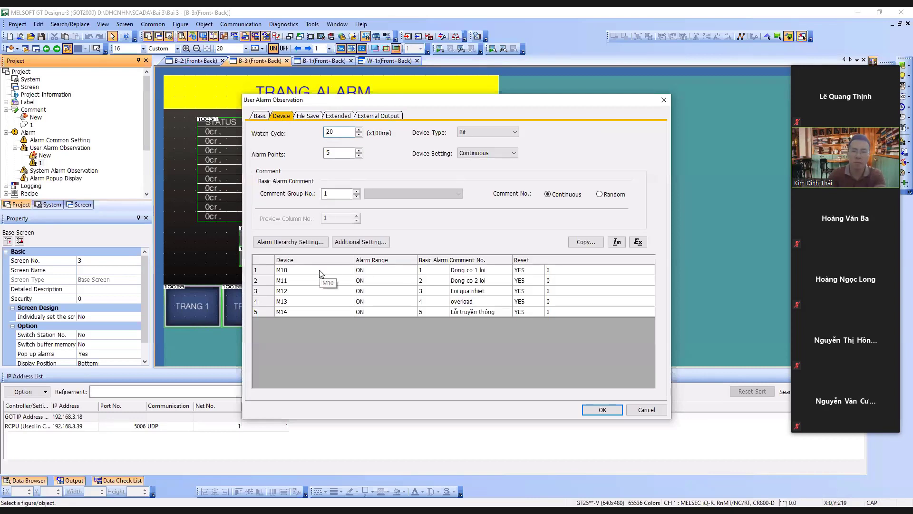
left_click(468, 272)
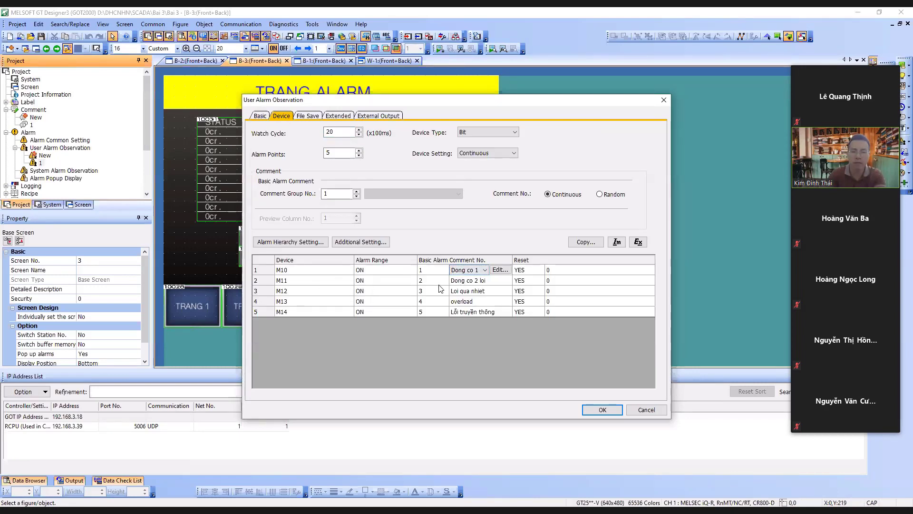
left_click(454, 282)
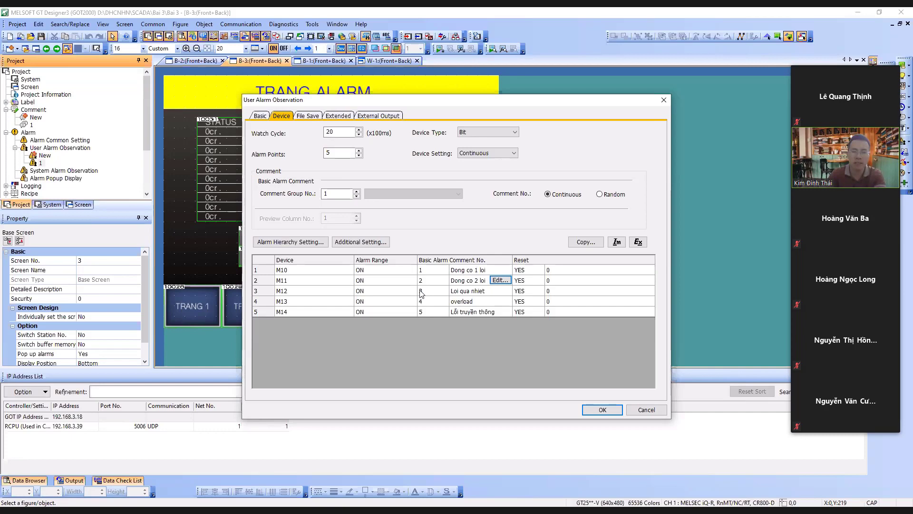
left_click(434, 291)
left_click(644, 411)
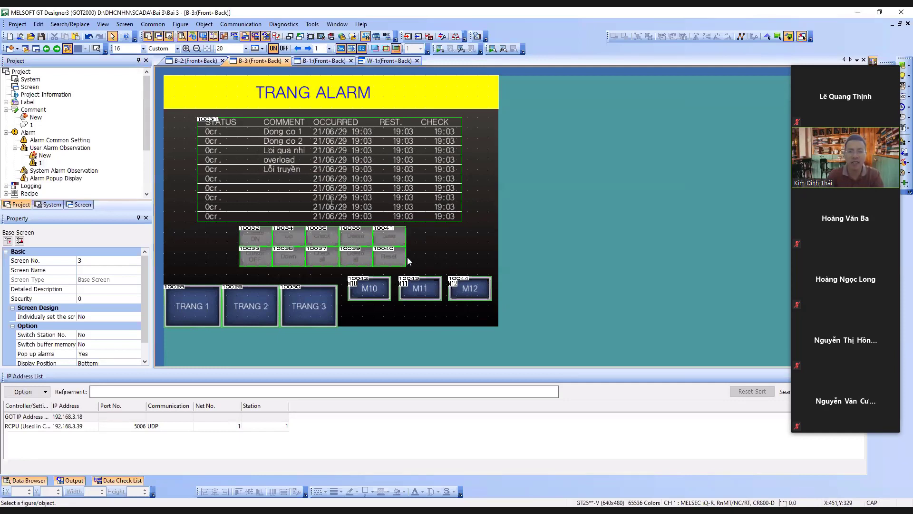
left_click(380, 294)
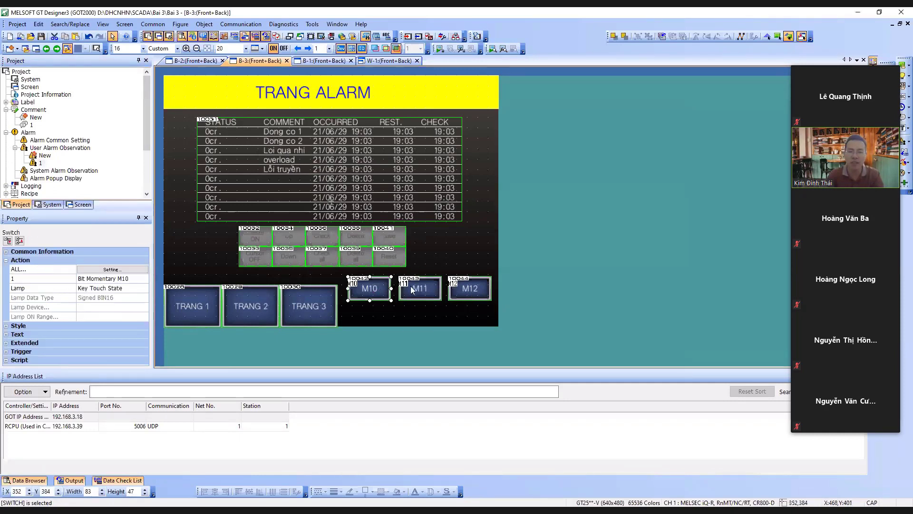
left_click(461, 291)
left_click(455, 251)
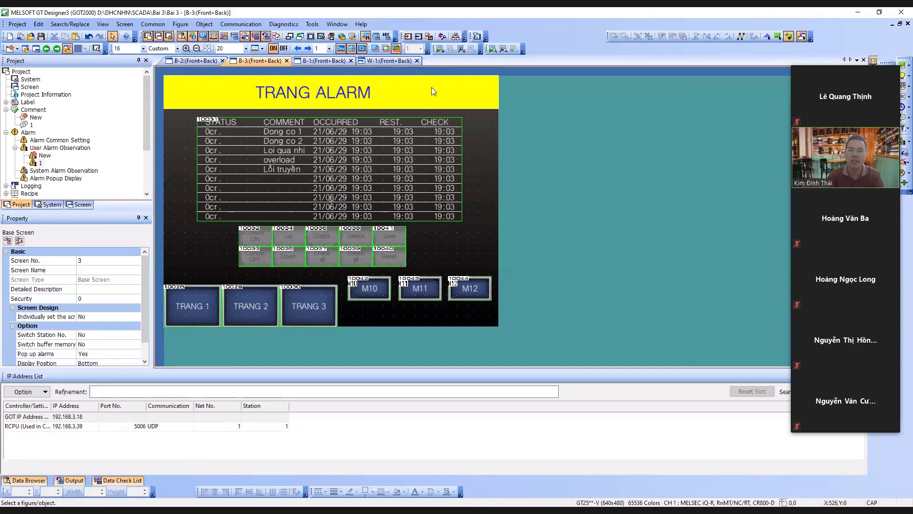
Start the project simulation and trigger the M10 alarm on the TRANG 3 page
left_click(440, 49)
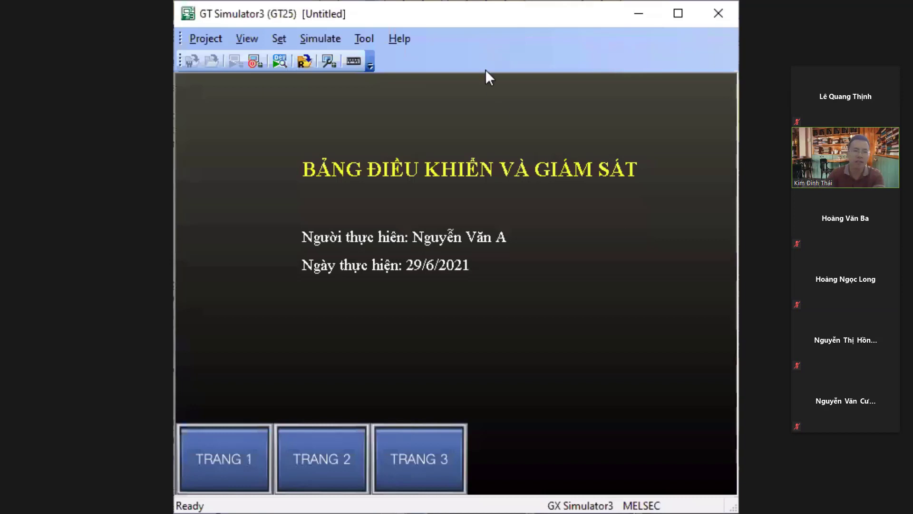
left_click(422, 463)
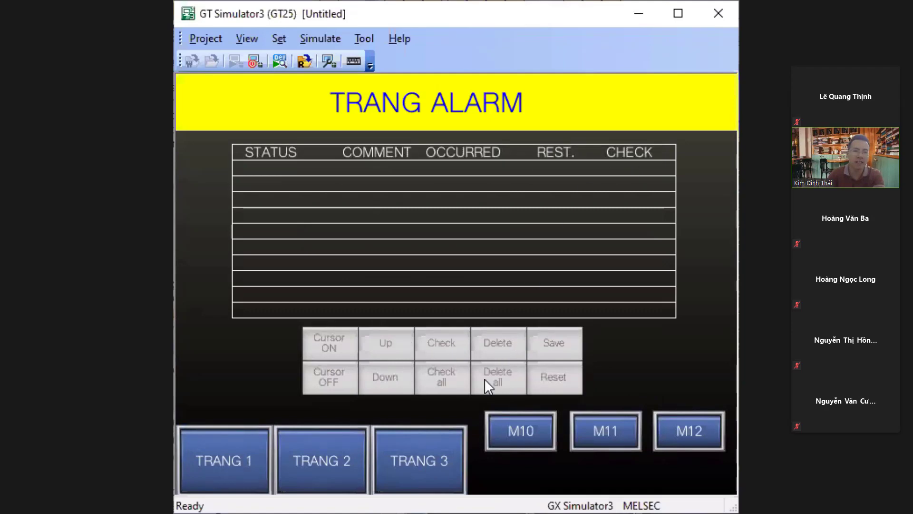
left_click(530, 428)
left_click(531, 427)
left_click(531, 427)
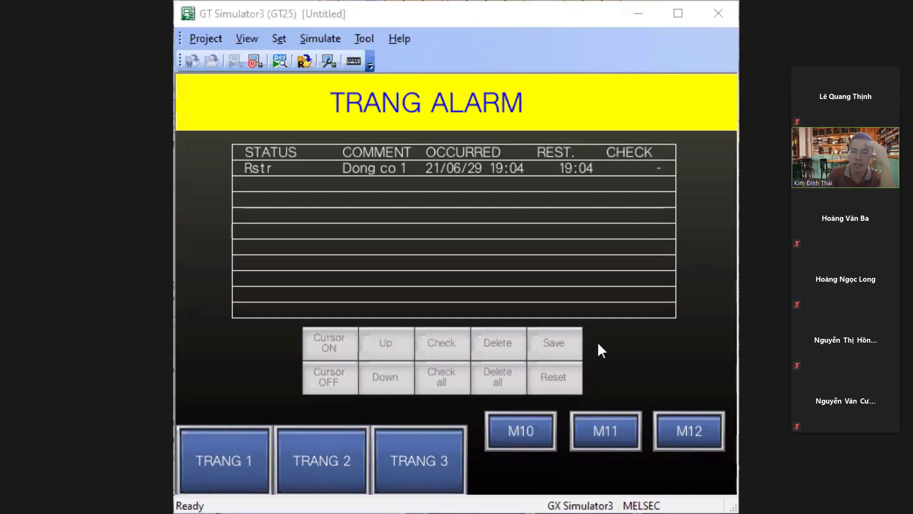
Highlight the Dong co 1 entry in the alarm list and trigger the Dong co 2 alarm with the M11 switch
left_click(393, 167)
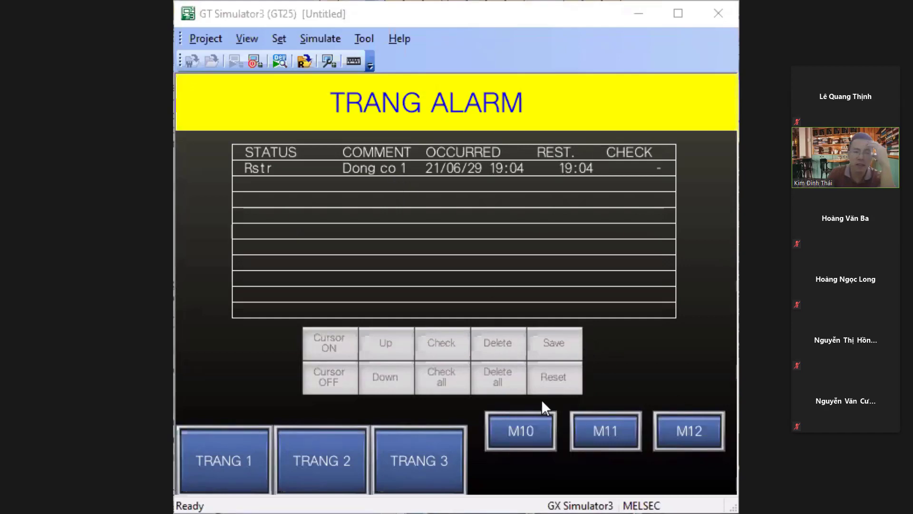
left_click(526, 430)
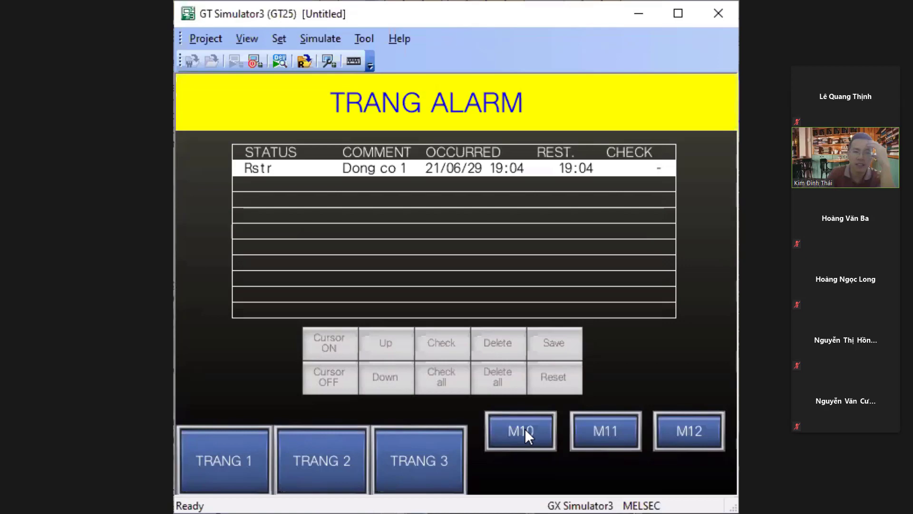
left_click(591, 430)
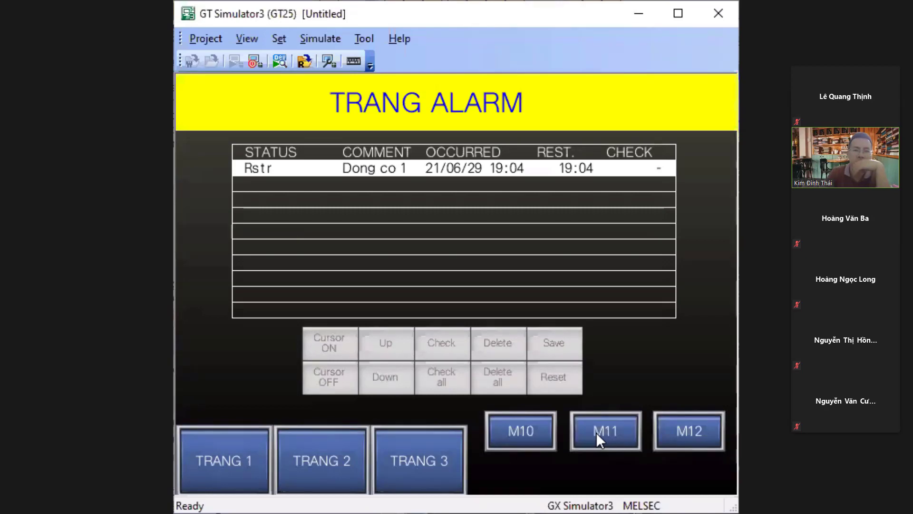
left_click(432, 167)
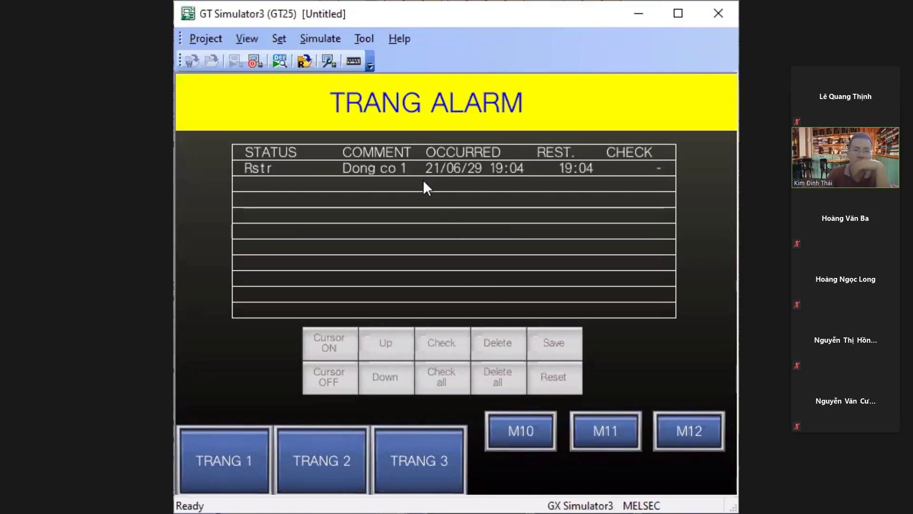
left_click(356, 164)
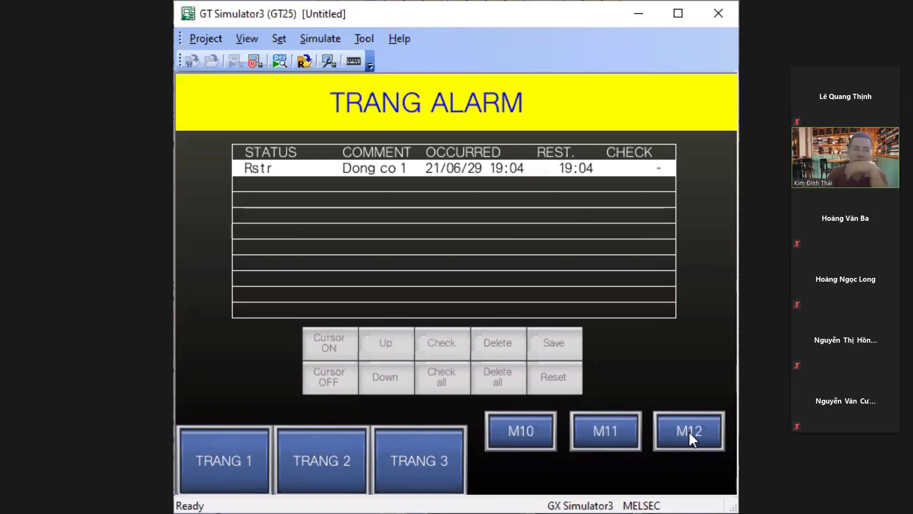
left_click(598, 429)
left_click(598, 430)
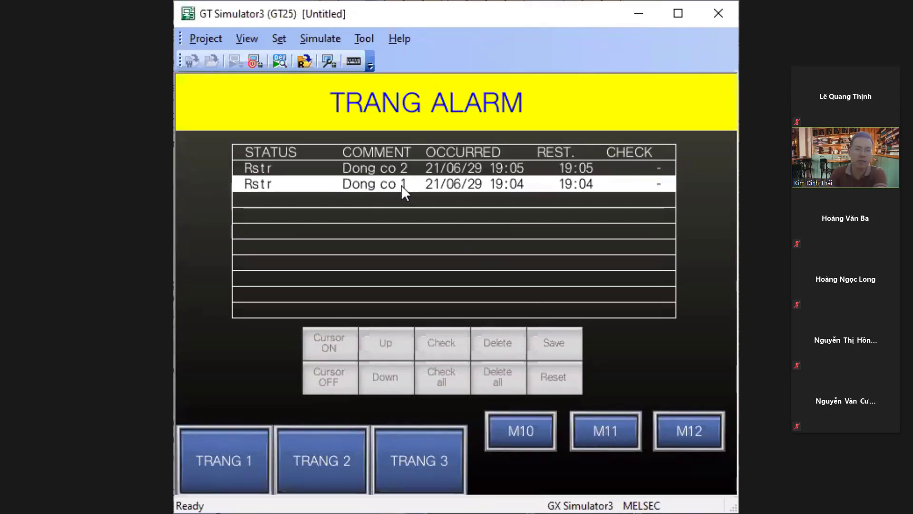
Highlight the Dong co 2 and Dong co 1 entries in turn and trigger the overheat alarm with the M12 switch
left_click(390, 166)
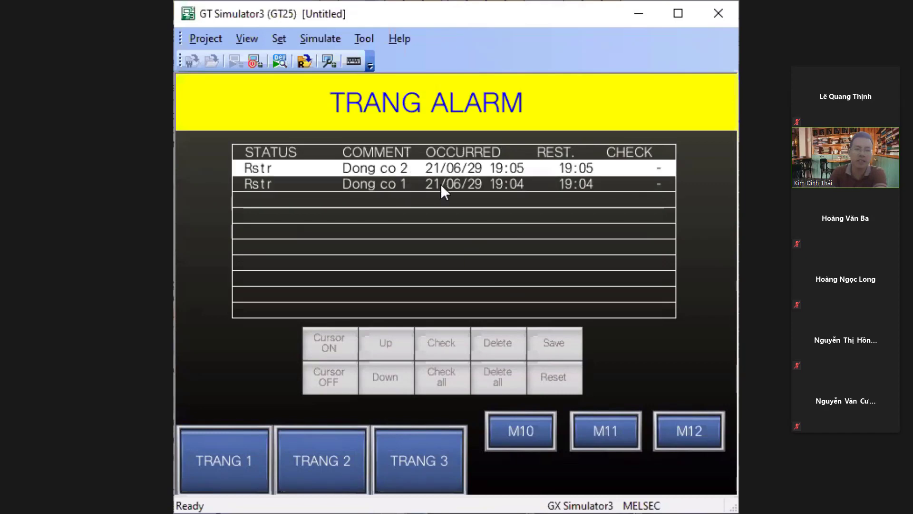
left_click(441, 184)
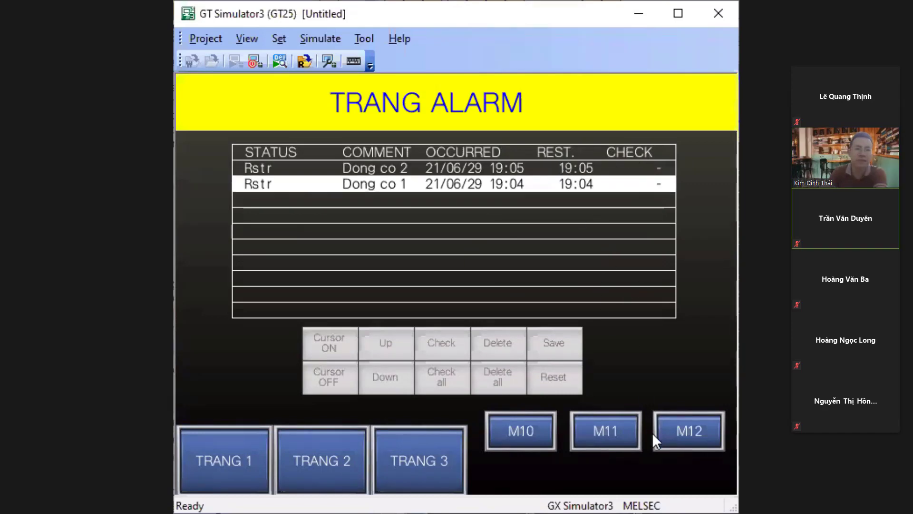
left_click(680, 433)
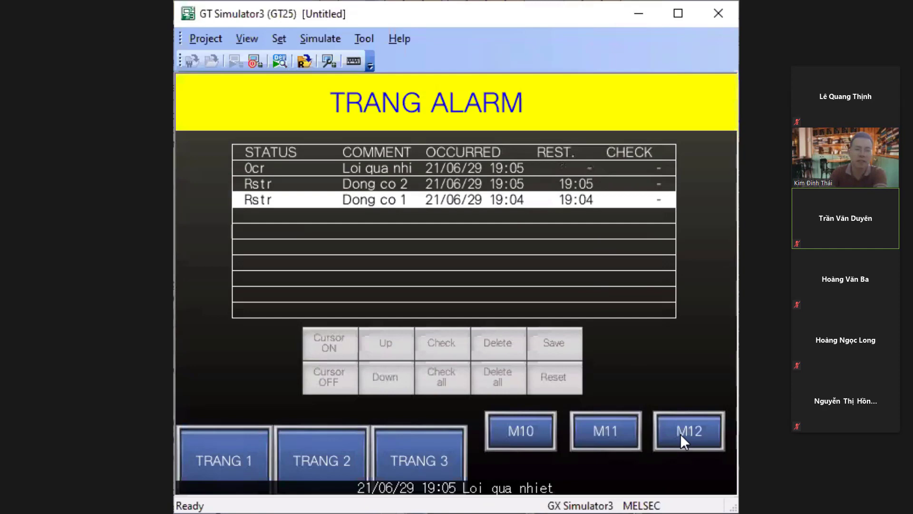
left_click(680, 432)
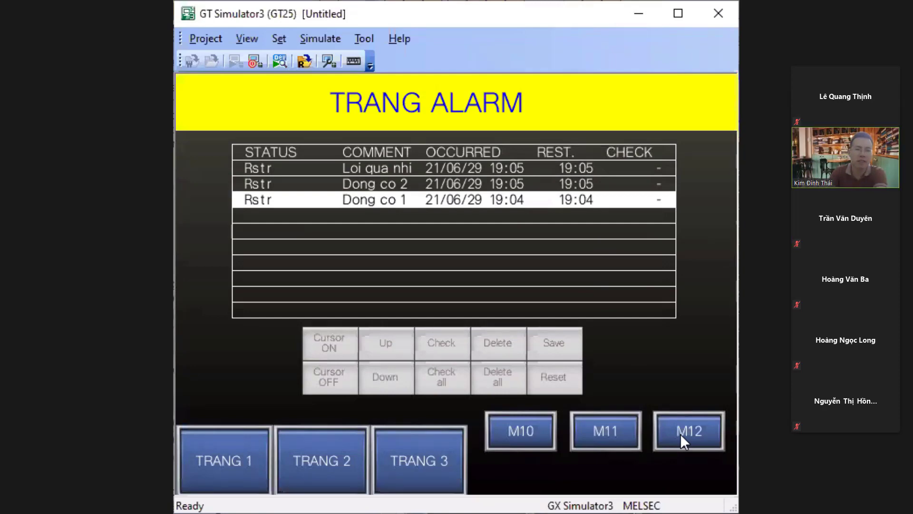
Move the highlight among the alarm entries to Dong co 2 and trigger the Dong co 1 alarm again with M10
left_click(368, 166)
left_click(547, 181)
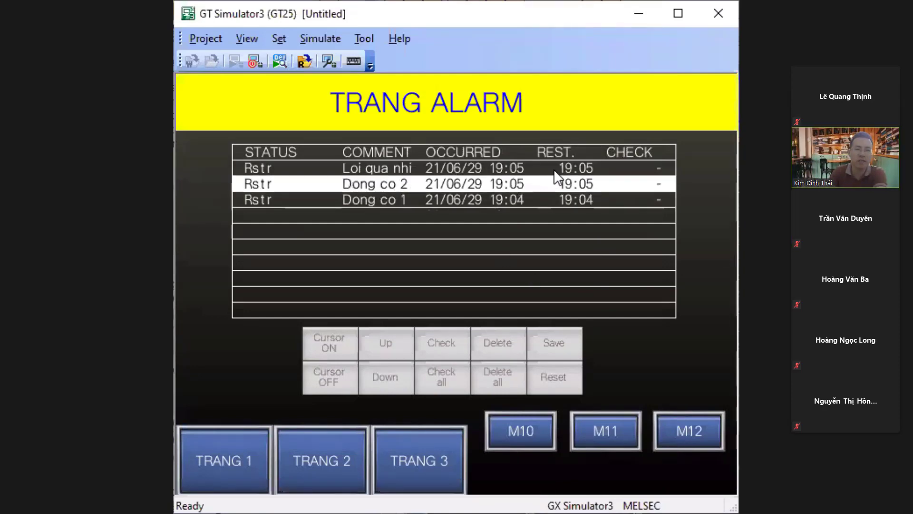
left_click(553, 175)
left_click(546, 182)
left_click(527, 431)
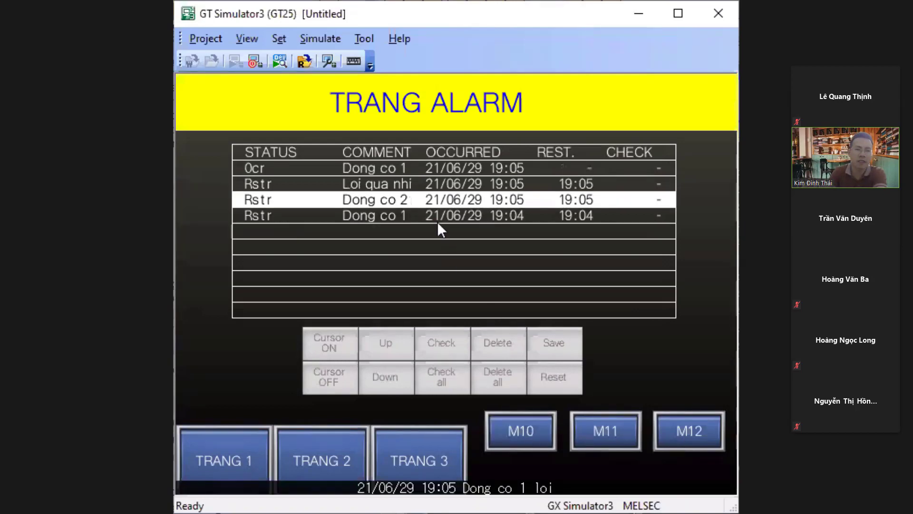
Delete the newest and the oldest Dong co 1 entries individually from the alarm list
left_click(407, 167)
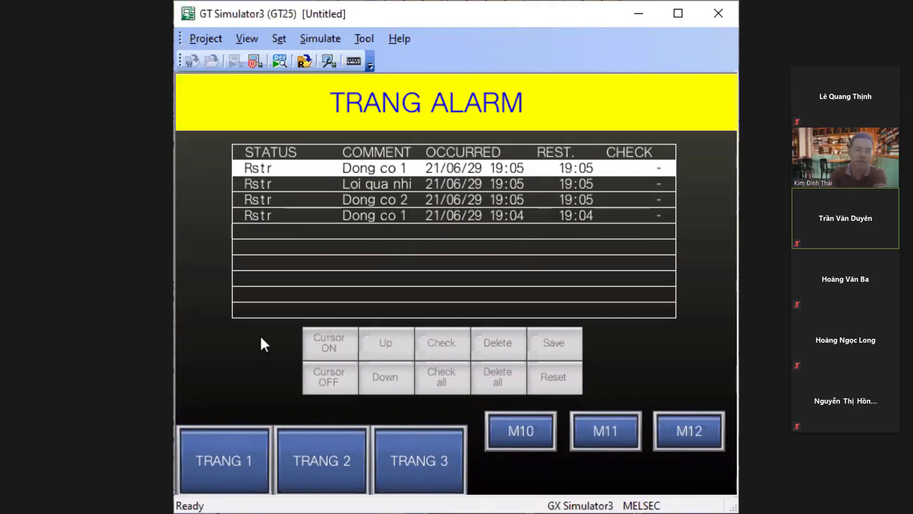
left_click(508, 341)
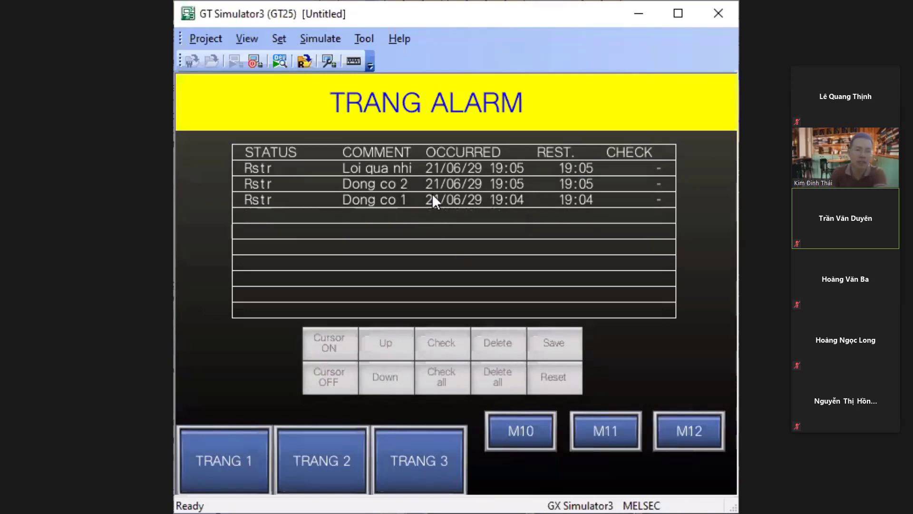
left_click(431, 196)
left_click(495, 344)
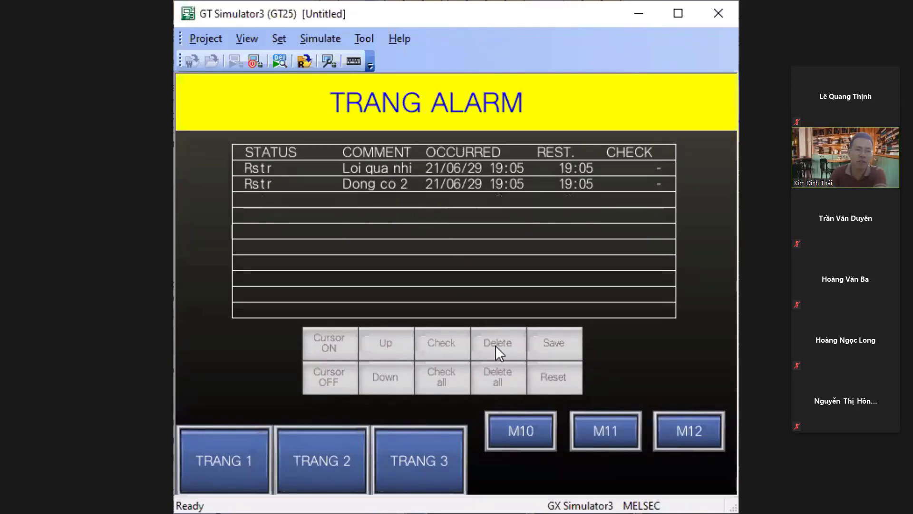
Highlight the remaining overheat and Dong co 2 entries in turn and clear the whole alarm list with Delete all
left_click(410, 170)
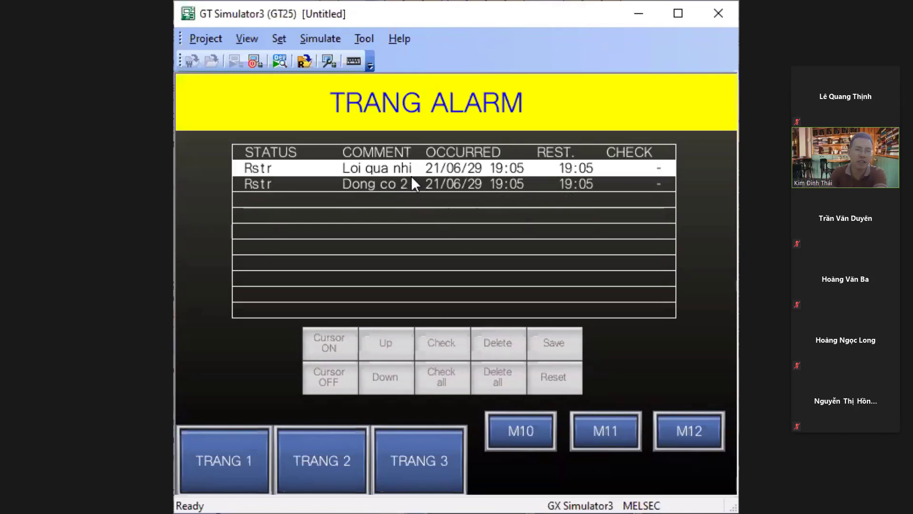
left_click(413, 182)
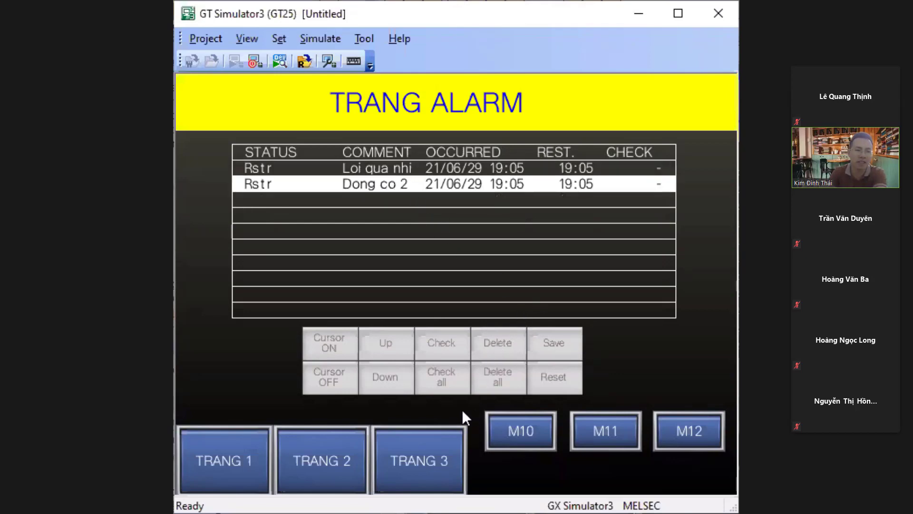
left_click(494, 376)
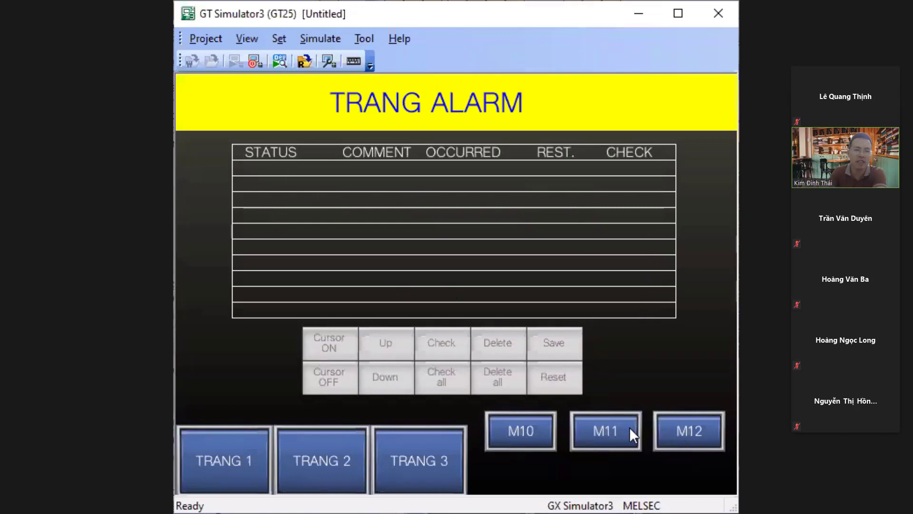
Test the emptied alarm list by operating the M12, M11 and M10 switches repeatedly to generate new alarm entries
left_click(685, 430)
left_click(598, 427)
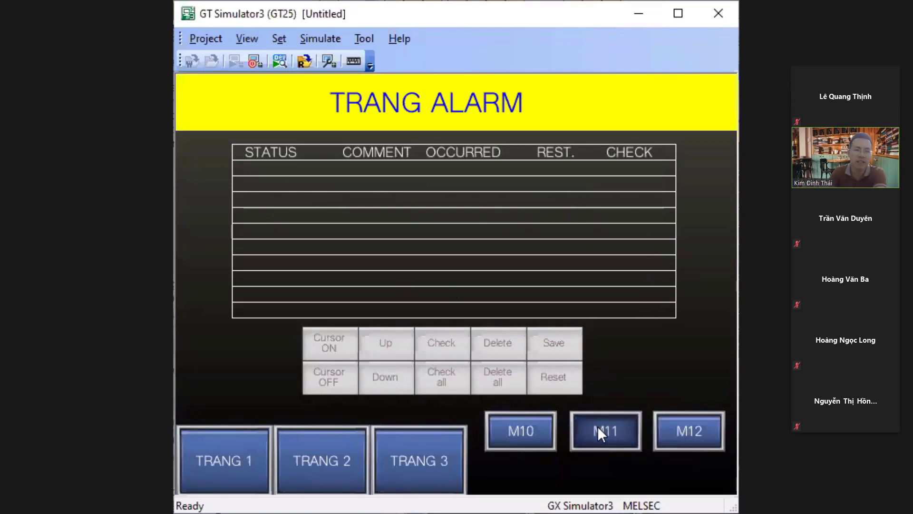
left_click(599, 427)
left_click(534, 426)
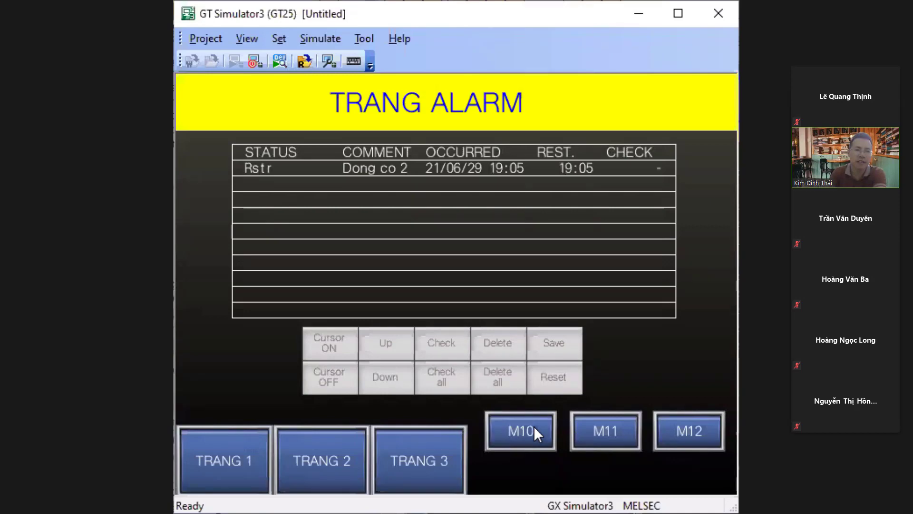
left_click(600, 435)
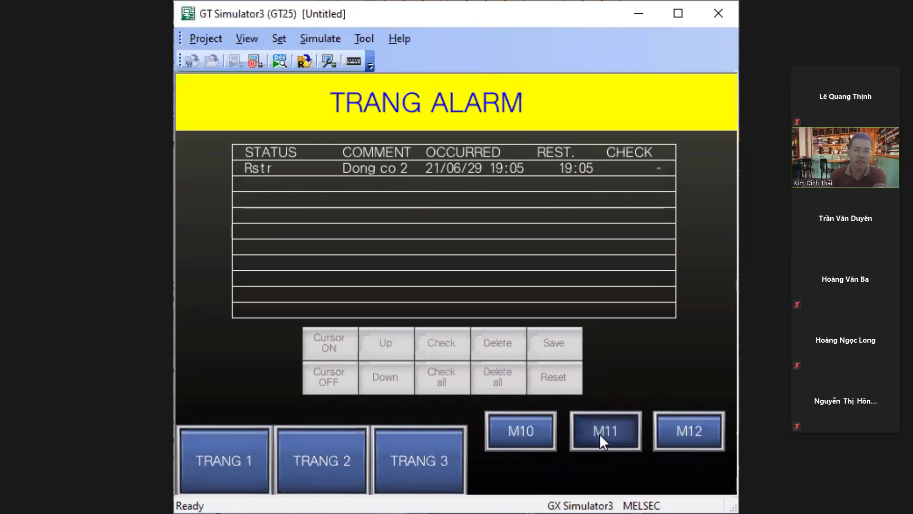
left_click(678, 435)
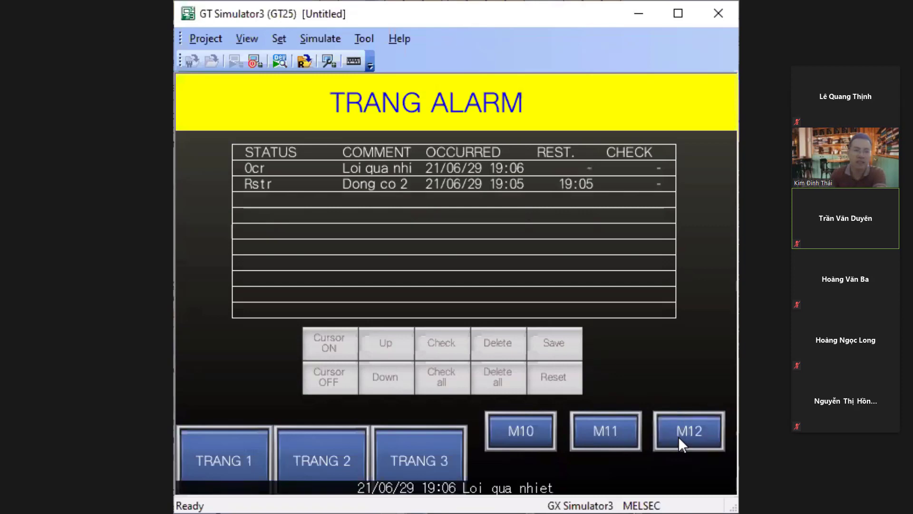
left_click(618, 432)
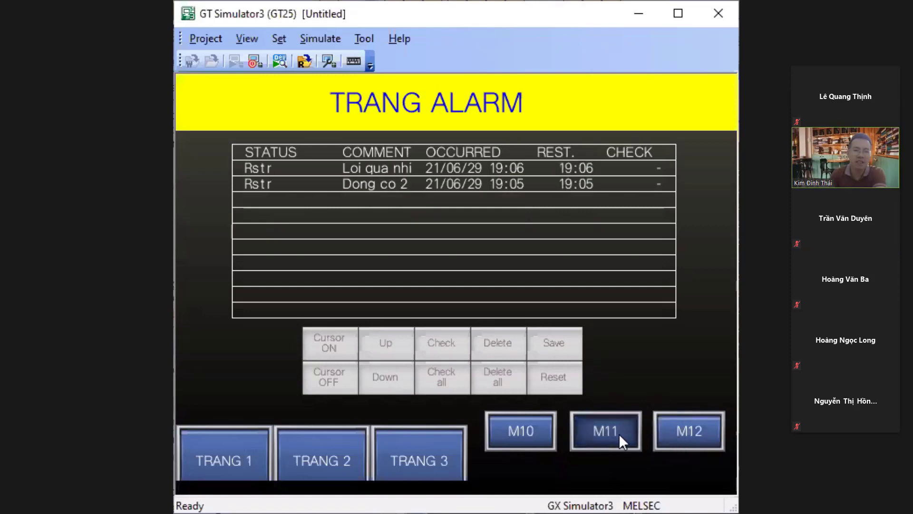
left_click(618, 433)
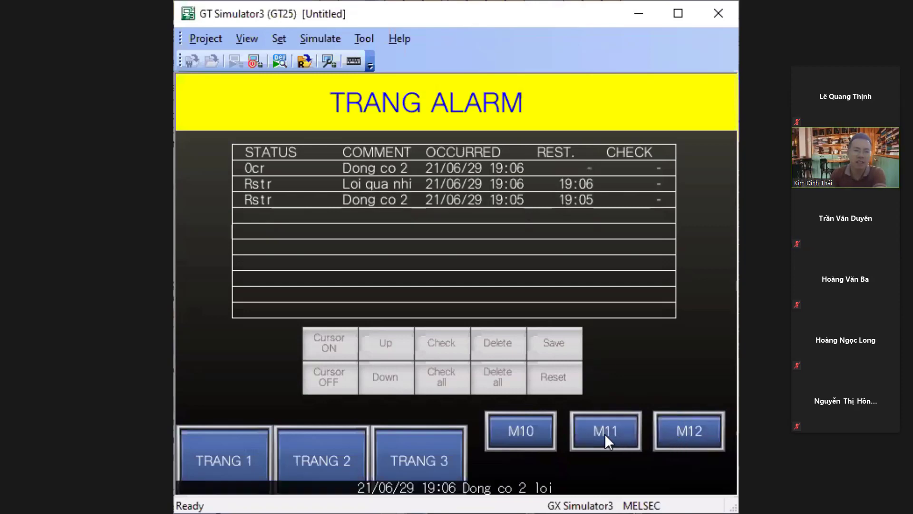
left_click(538, 427)
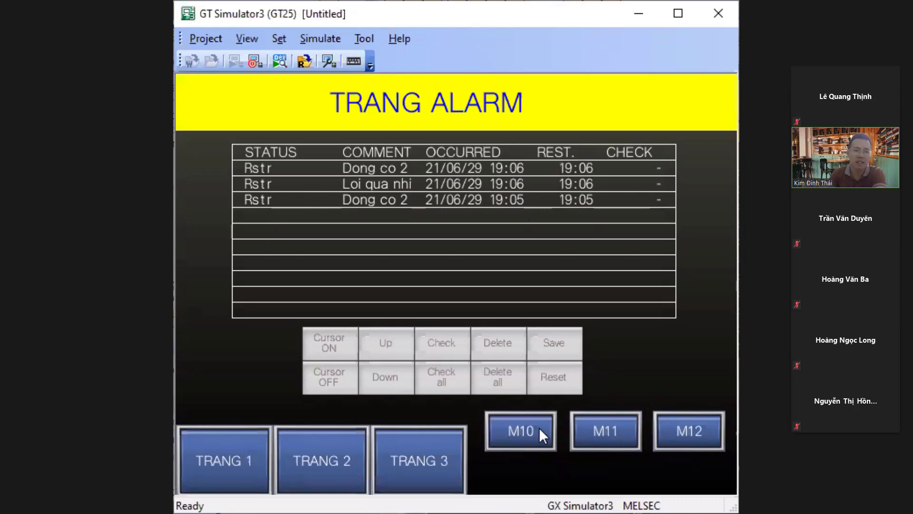
Operate the M10 and M11 switches again and highlight the three restored alarm entries in turn on the TRANG ALARM page
left_click(539, 427)
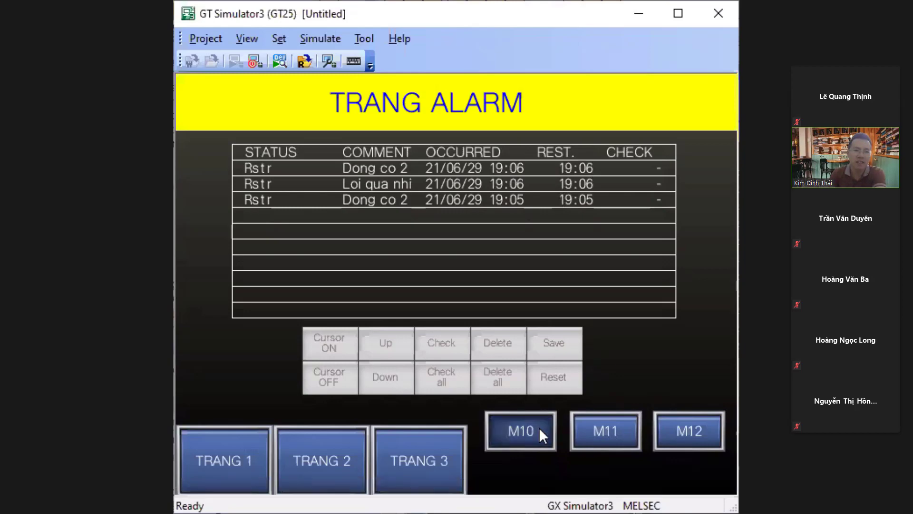
left_click(586, 428)
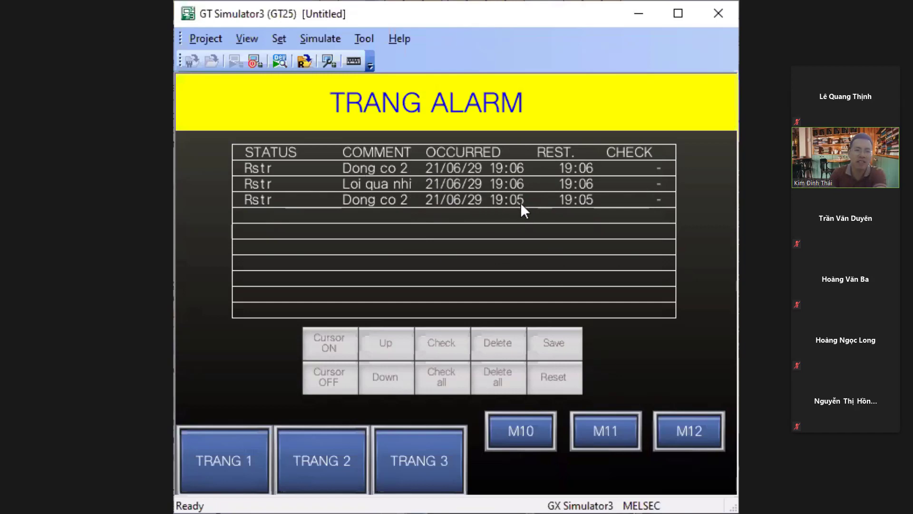
left_click(422, 184)
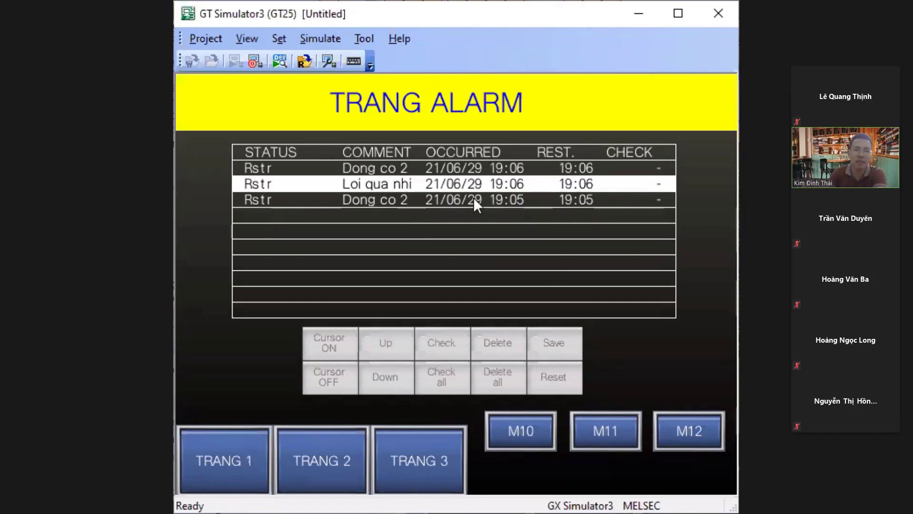
left_click(444, 196)
left_click(433, 180)
left_click(435, 167)
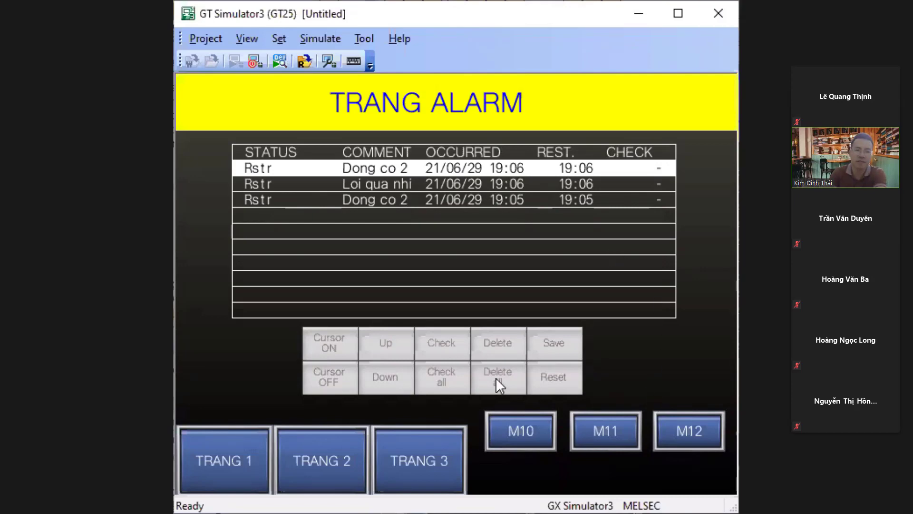
Switch the simulated display to the TRANG 2 page and close the simulator
left_click(328, 462)
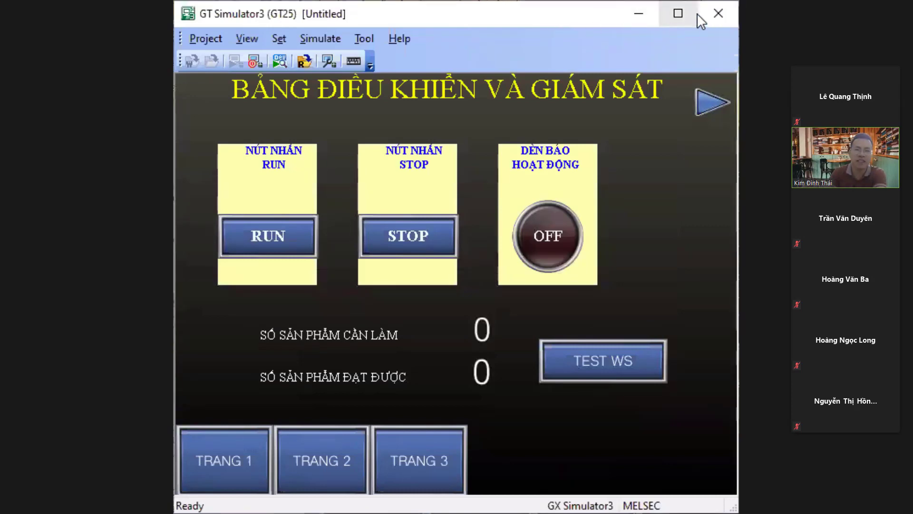
left_click(721, 12)
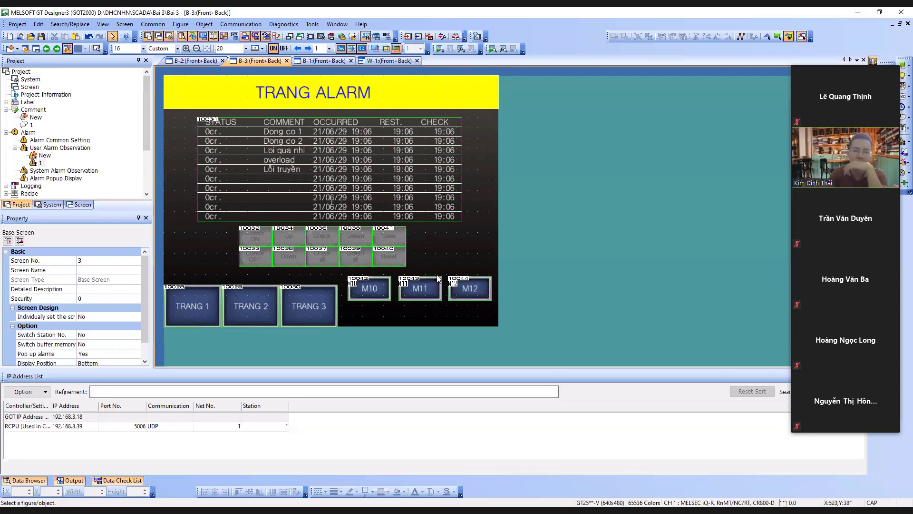
Cut the M10 switch and paste it above M12, beside the alarm operation keys
right_click(363, 286)
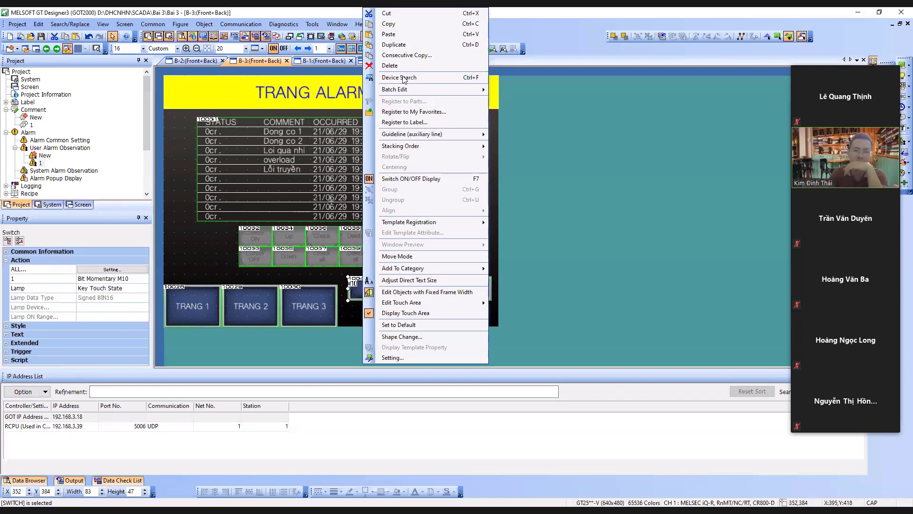
left_click(404, 12)
right_click(456, 229)
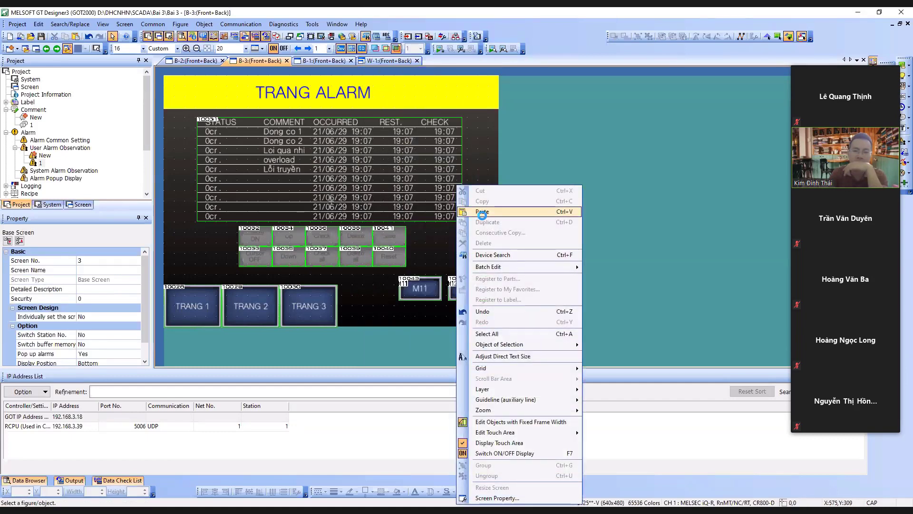
left_click(476, 218)
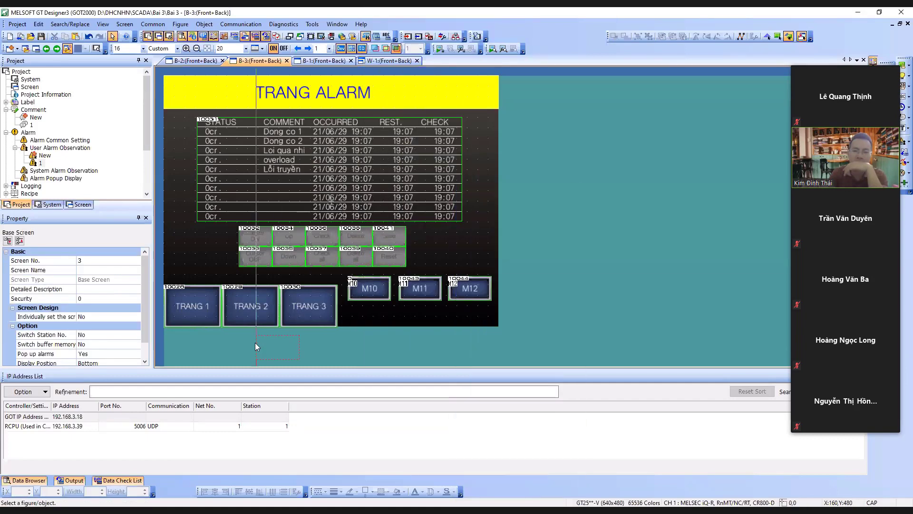
left_click(451, 229)
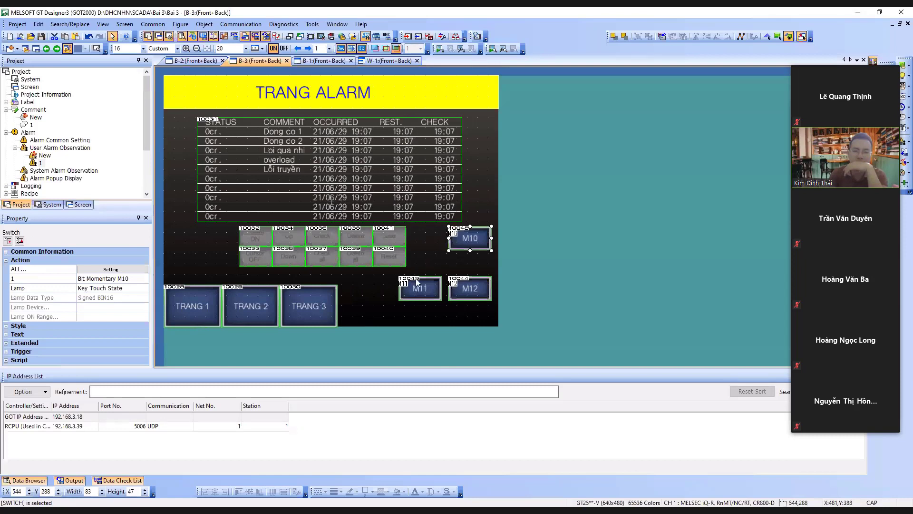
Shift the M12 switch slightly down and stack the M11 switch directly below M10, aligned with it
left_click(470, 287)
left_click_drag(470, 288, 424, 286)
key("Up")
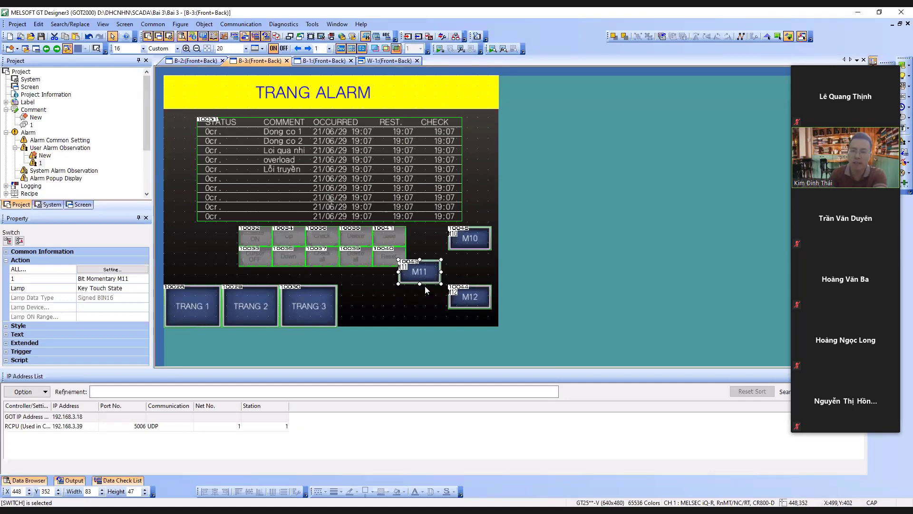
key("Right")
key("Right")
key("Right")
key("Right")
key("Right")
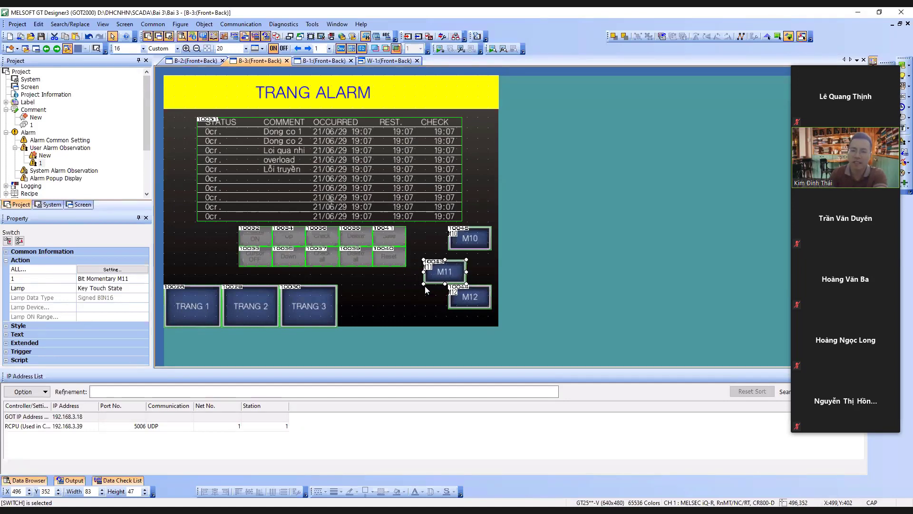
key("Right")
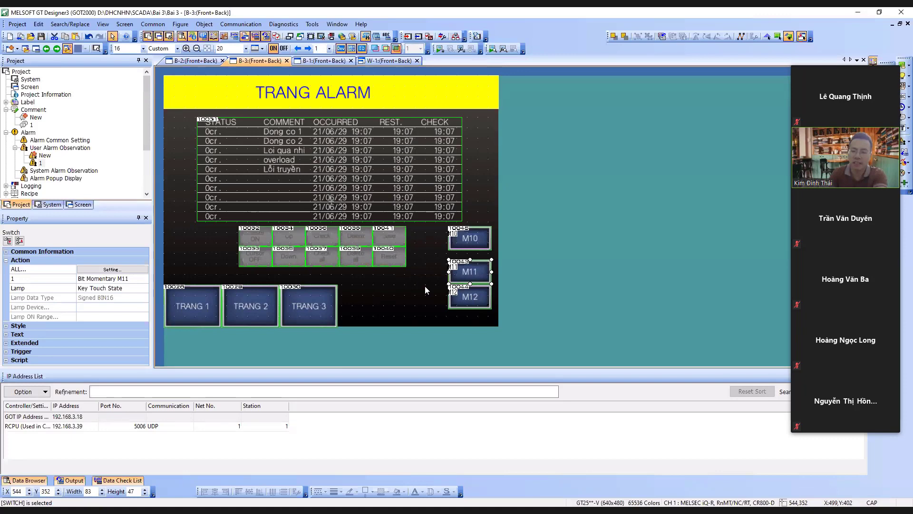
key("Up")
left_click(424, 287)
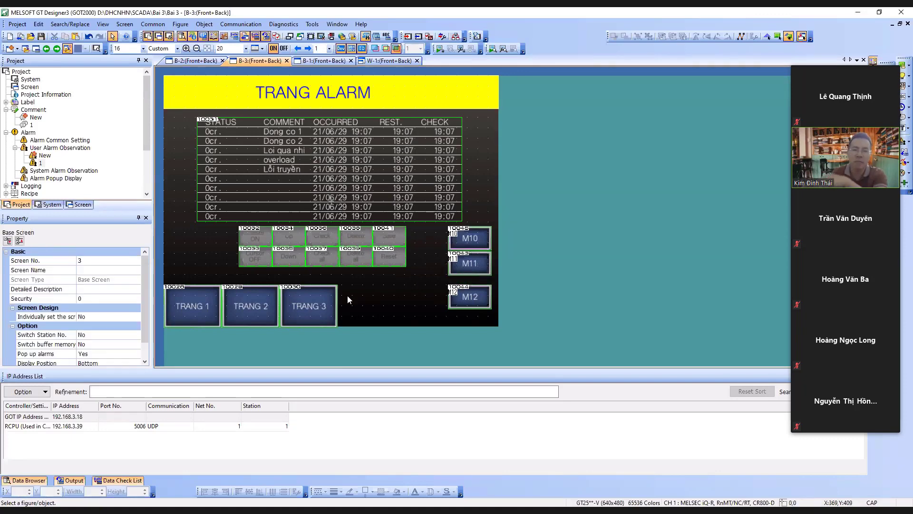
Create a new base screen with number 4 and the screen name NÚT NHẤN
left_click(321, 305)
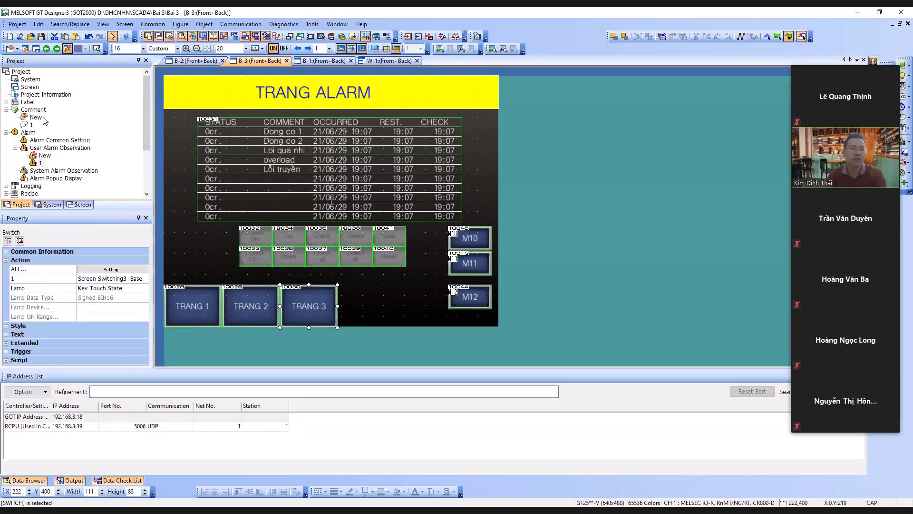
left_click(79, 205)
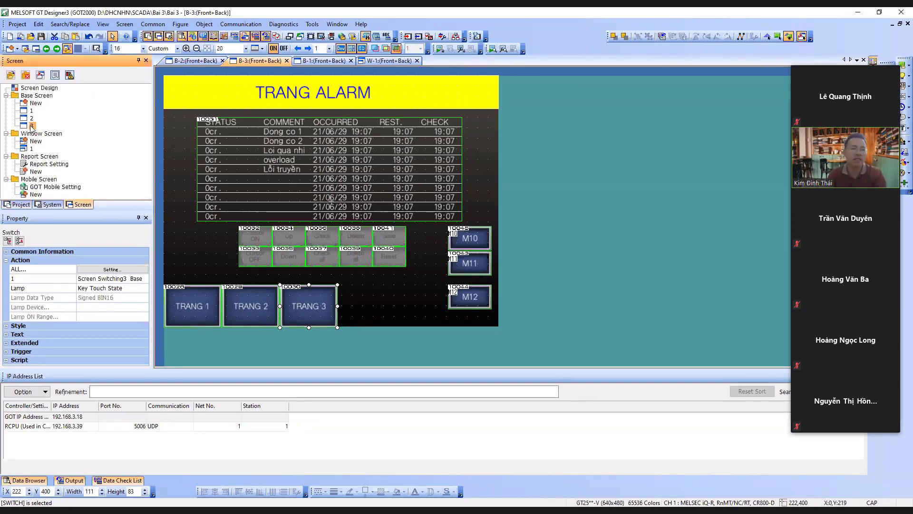
left_click(34, 104)
double_click(33, 103)
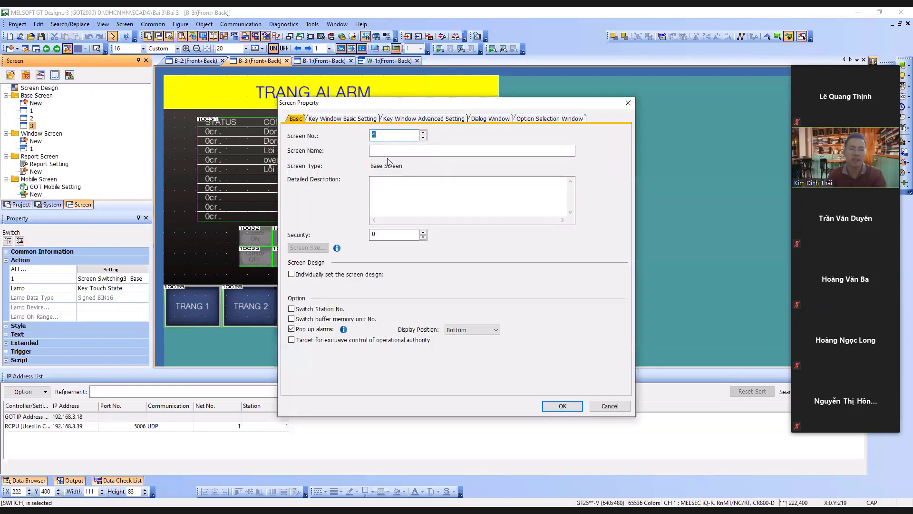
left_click(394, 151)
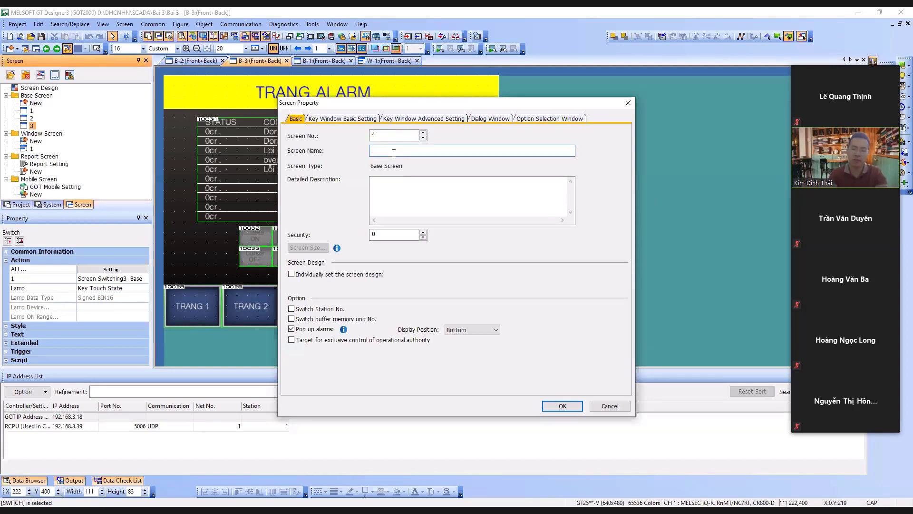
type("NUT NHẤN")
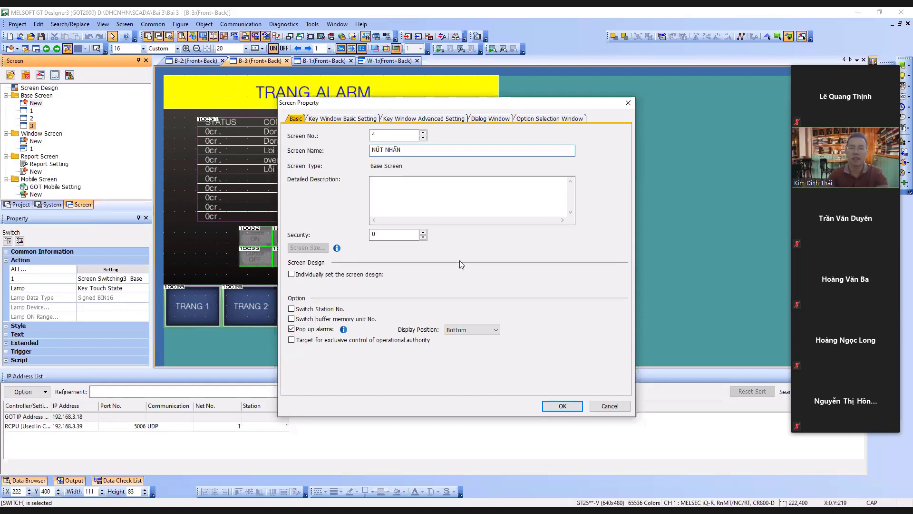
left_click(560, 407)
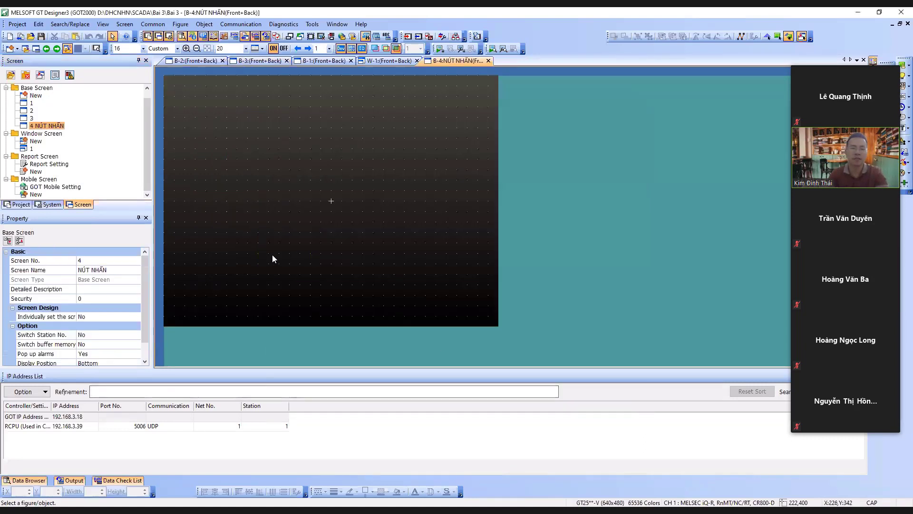
Return to base screen 3, duplicate the TRANG 3 switch beside the original at X 320, Y 400, and open the copy's settings
left_click(32, 118)
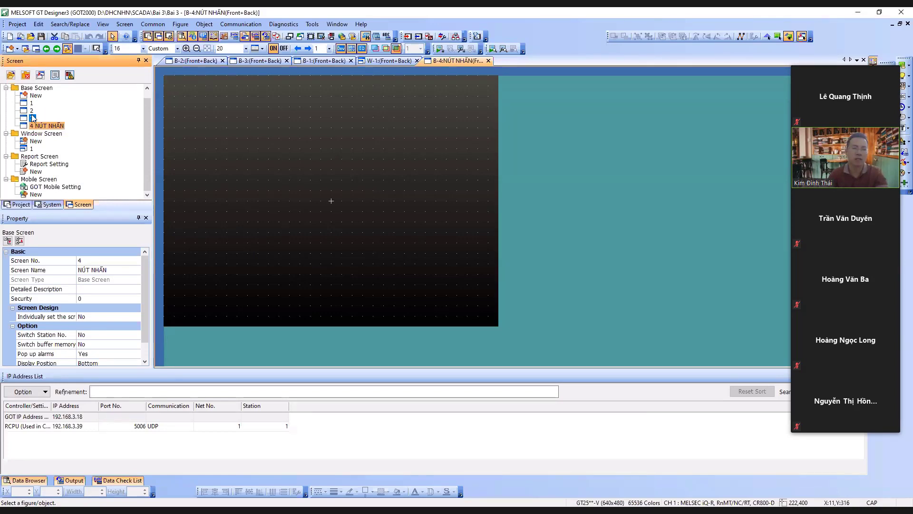
double_click(33, 118)
left_click(309, 300)
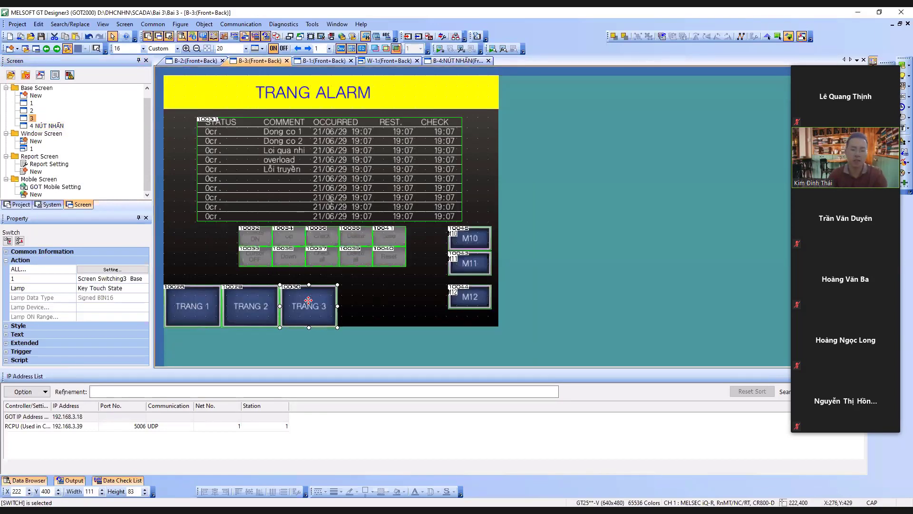
left_click(410, 310)
left_click_drag(389, 326, 339, 290)
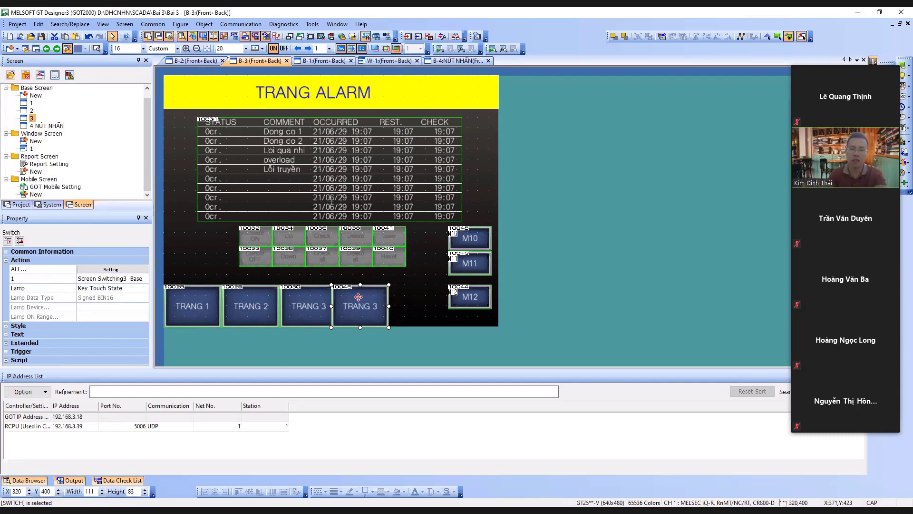
double_click(358, 297)
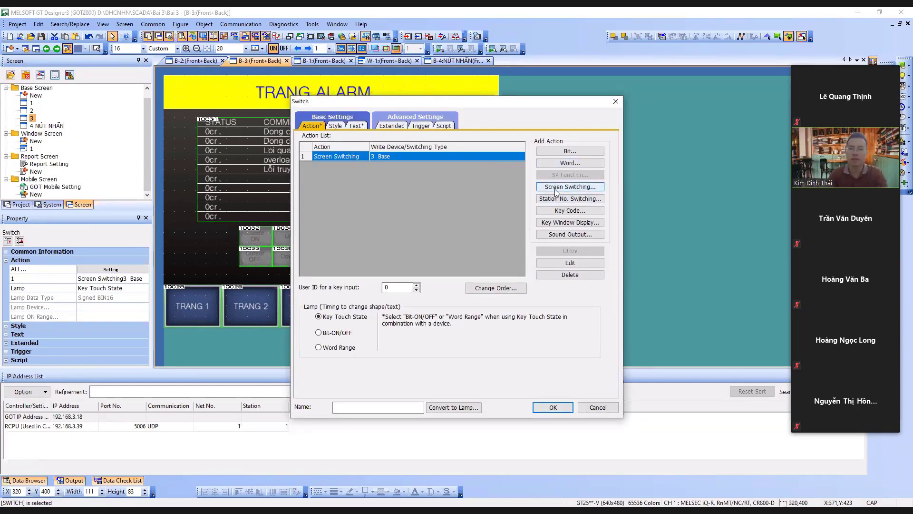
left_click(570, 186)
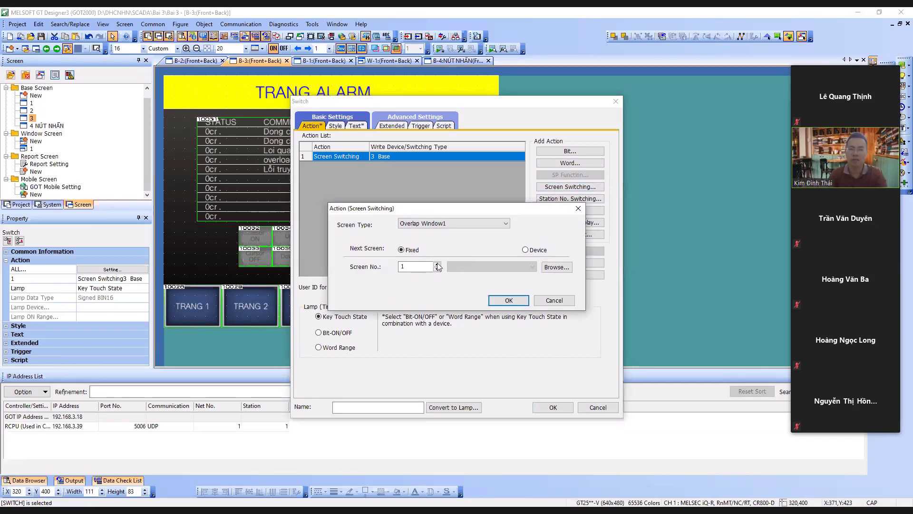
left_click(454, 223)
left_click(575, 214)
left_click(578, 208)
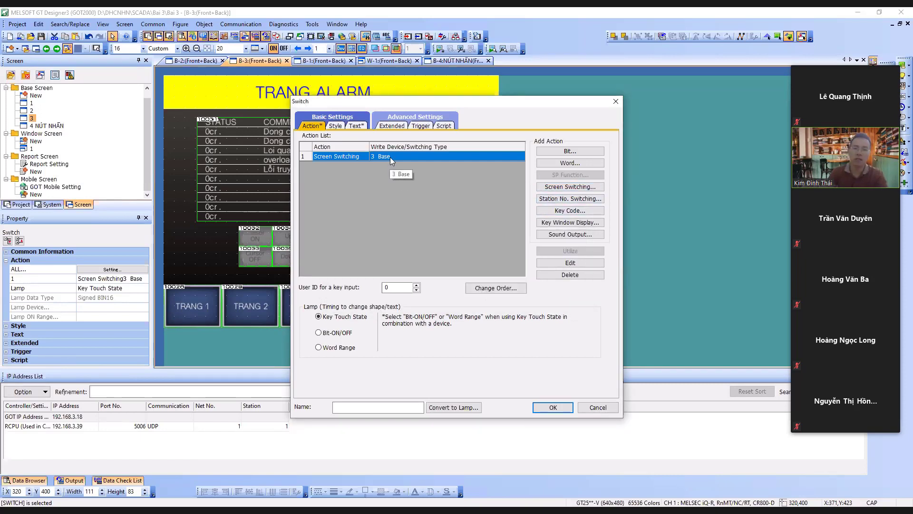
Change the copied switch's existing screen switching action to fixed base screen 4, NÚT NHẤN
left_click(559, 263)
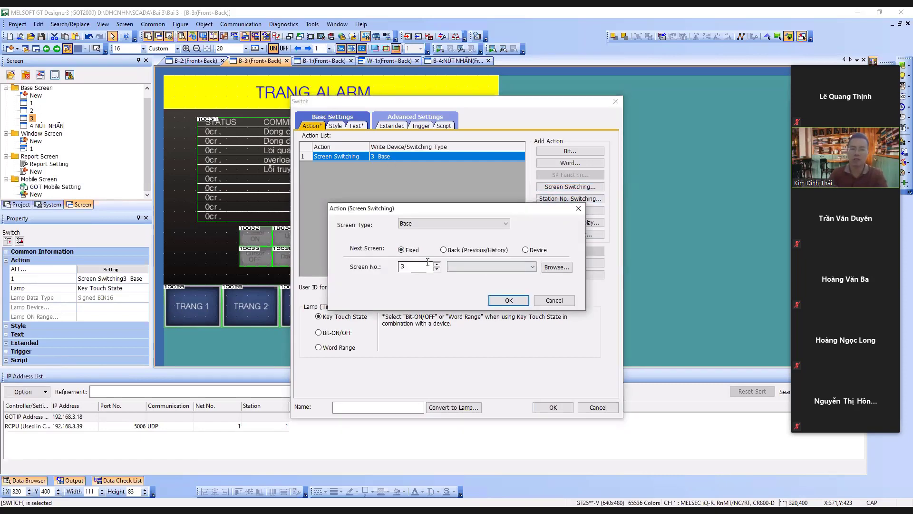
left_click(437, 264)
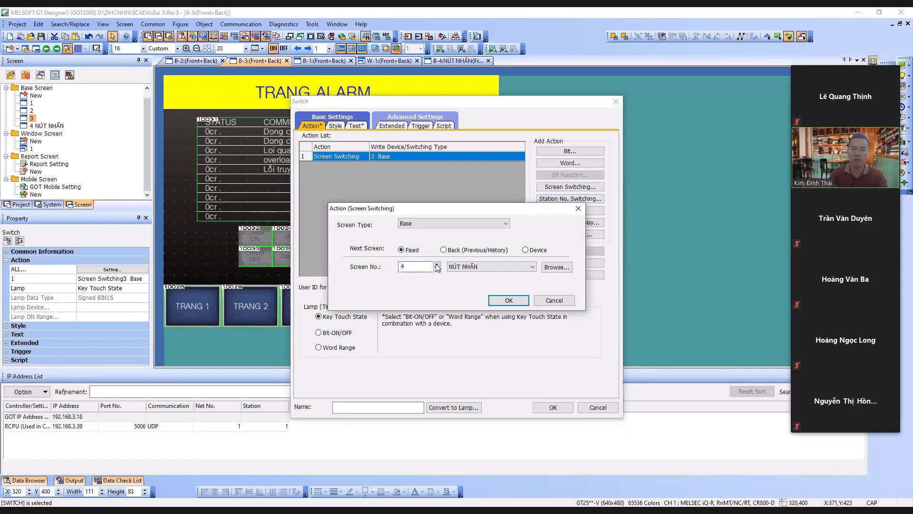
left_click(521, 303)
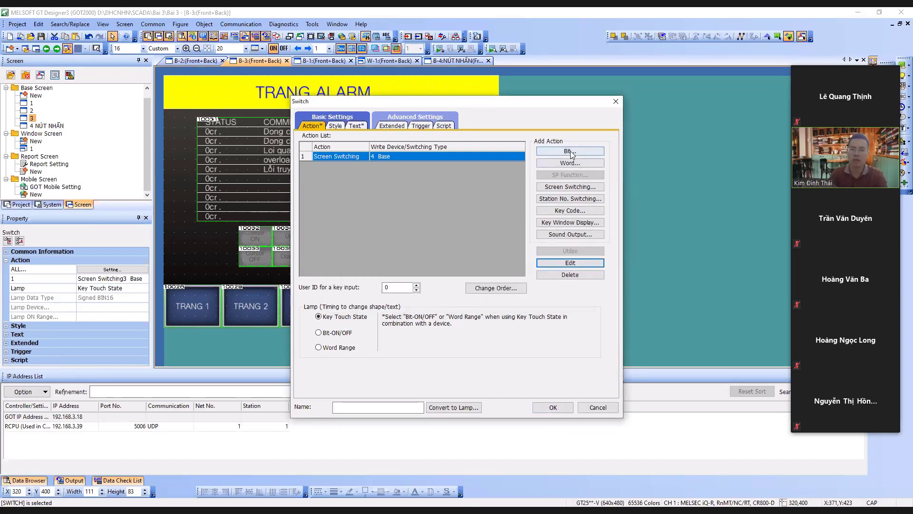
Change the copied switch's label text to TRANG 4 and apply the switch settings
left_click(356, 125)
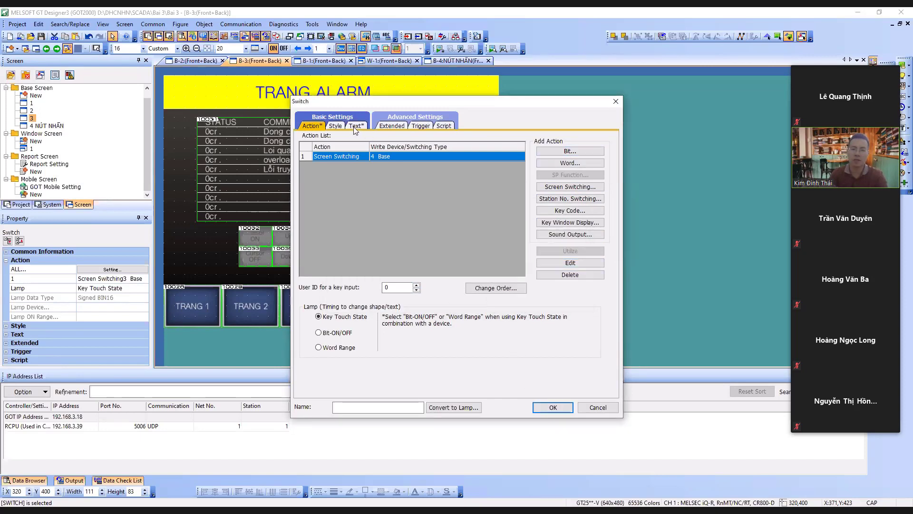
left_click(516, 254)
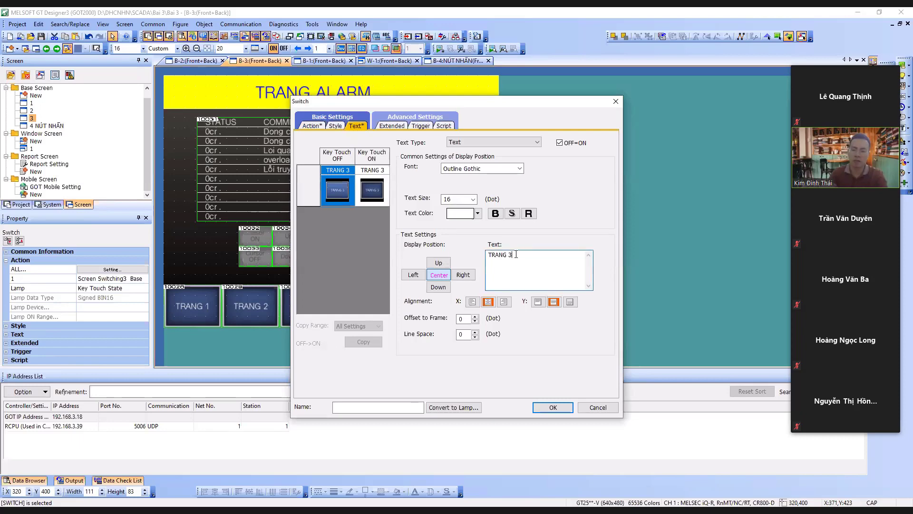
key("BackSpace")
type("4")
left_click(553, 407)
Move the TRANG 4 switch right to X 336 so it clears TRANG 3, and select it
left_click(407, 313)
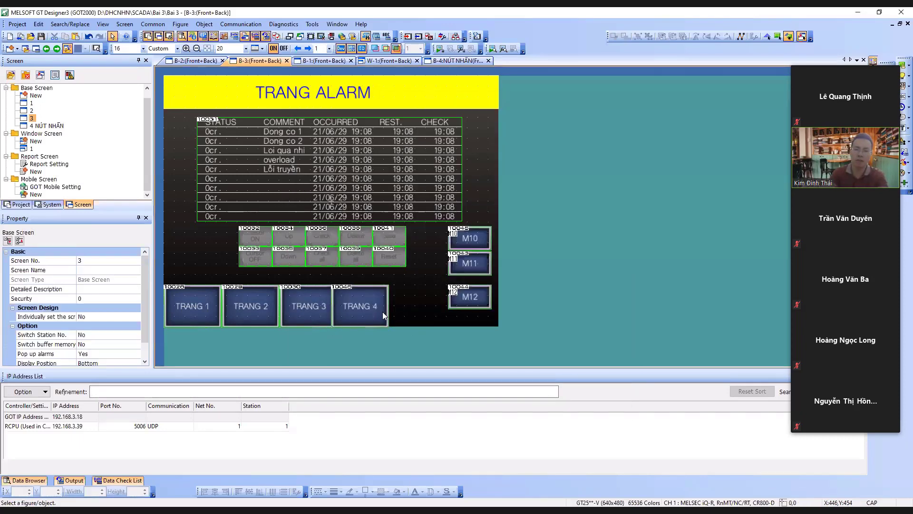
left_click(375, 311)
key("Right")
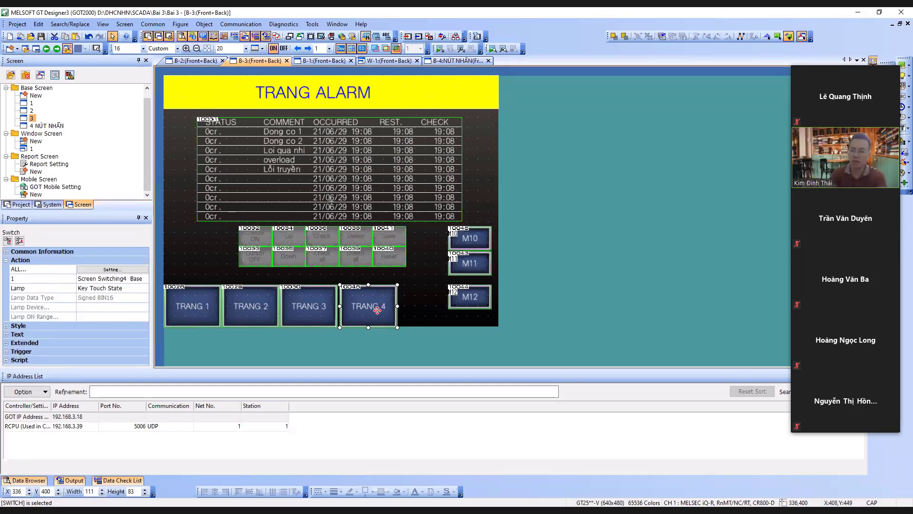
left_click(433, 311)
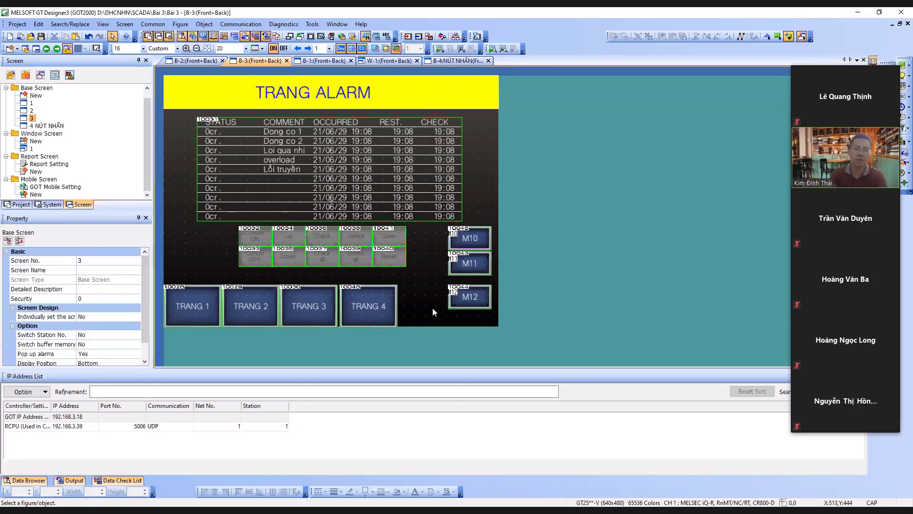
left_click(360, 303)
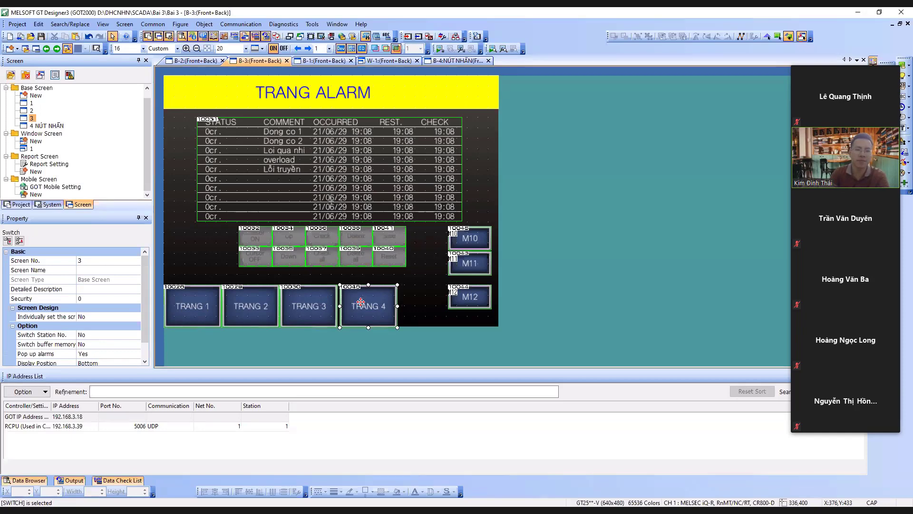
Try to paste the TRANG 4 switch onto base screen 1 and delete the stray copy beside the title
double_click(30, 104)
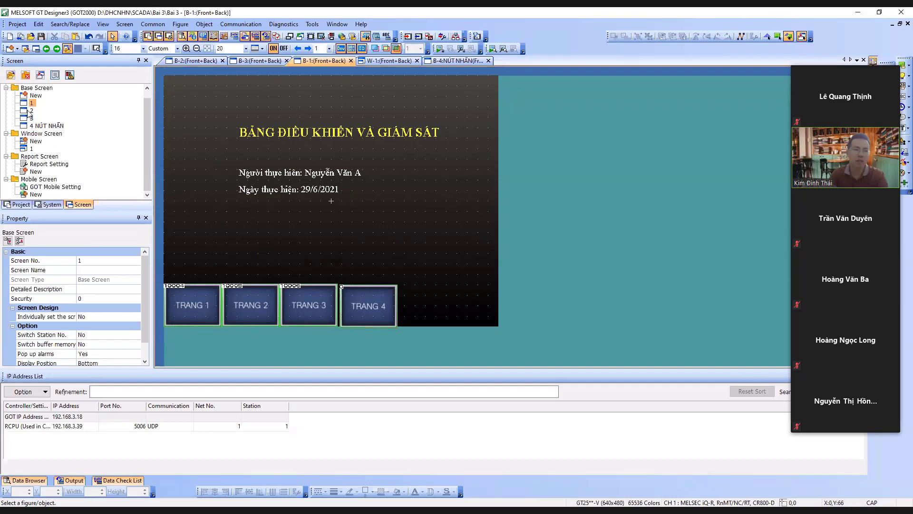
left_click(28, 112)
left_click(364, 284)
key("ctrl+v")
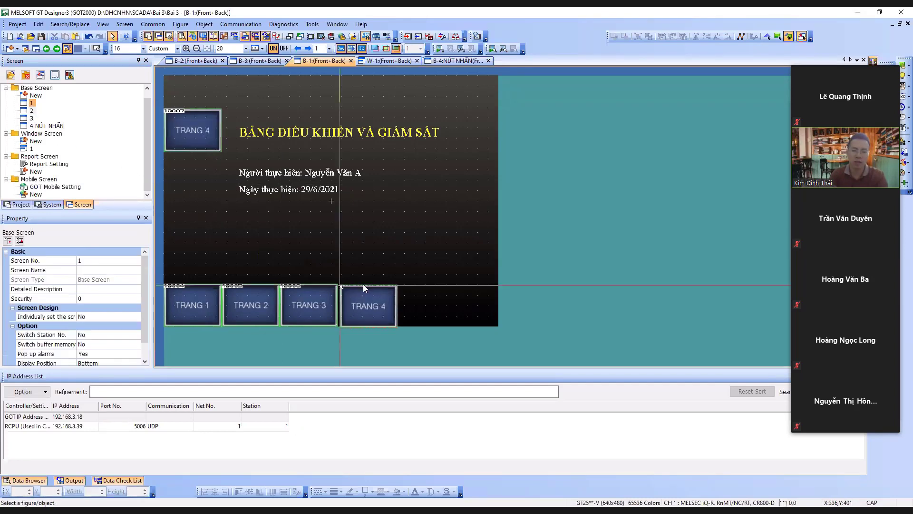
left_click(161, 141)
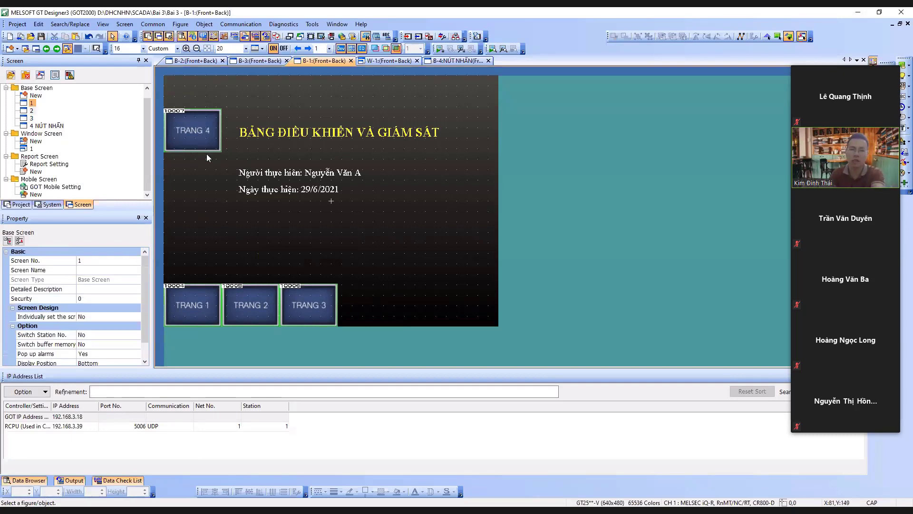
left_click_drag(206, 153, 192, 131)
key("Delete")
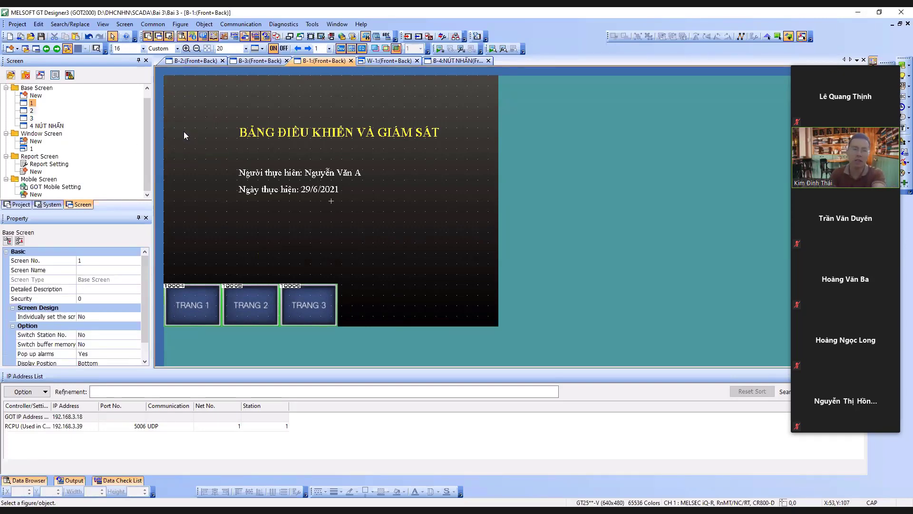
Paste the TRANG 4 switch onto base screen 2, beside TRANG 3 at X 336, Y 400
double_click(32, 111)
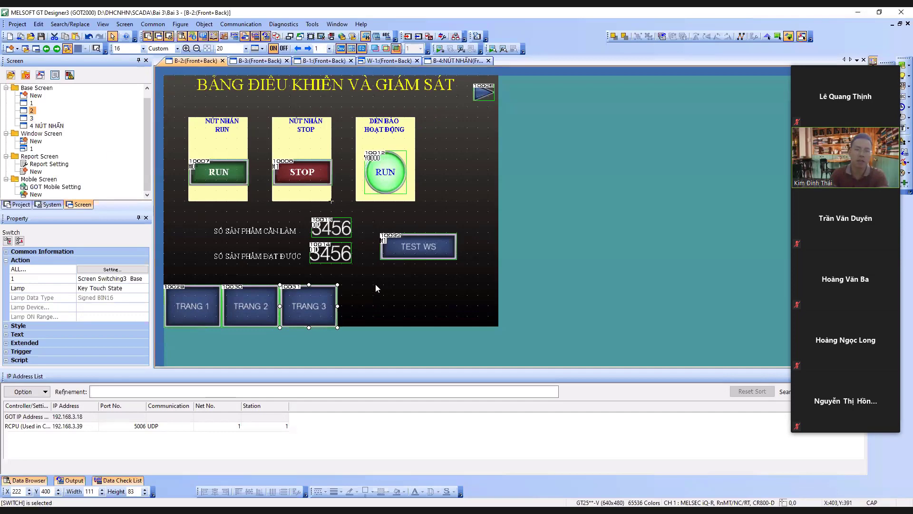
left_click(374, 289)
key("ctrl+v")
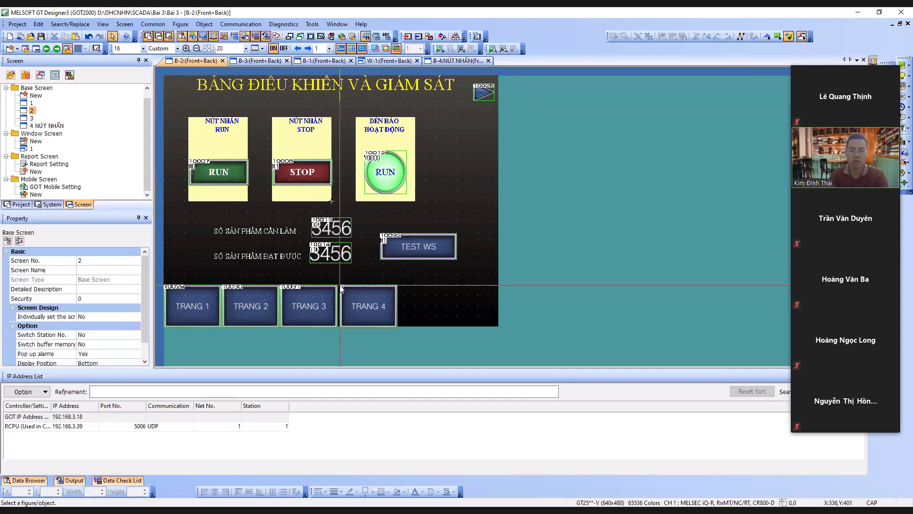
left_click(341, 288)
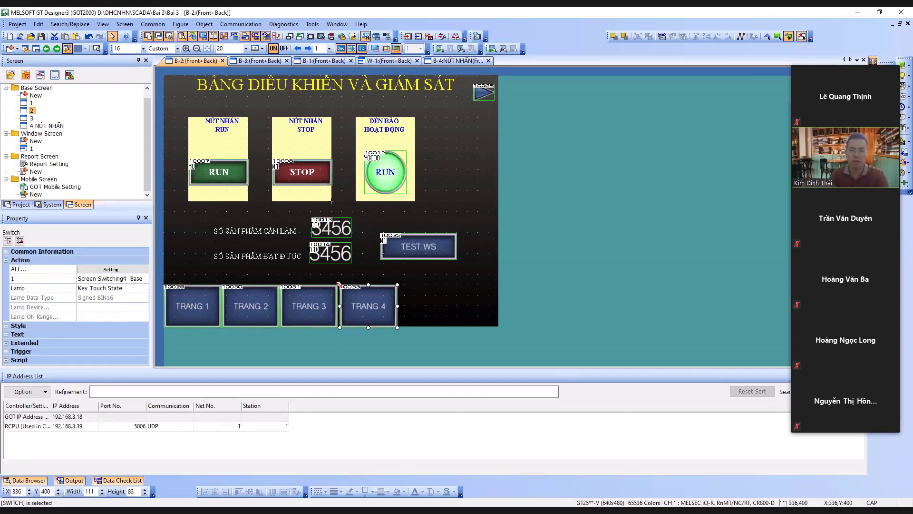
Copy all four page switches, TRANG 1 to TRANG 4, from base screen 3 to the same position on base screen 4, NÚT NHẤN
double_click(30, 118)
double_click(45, 126)
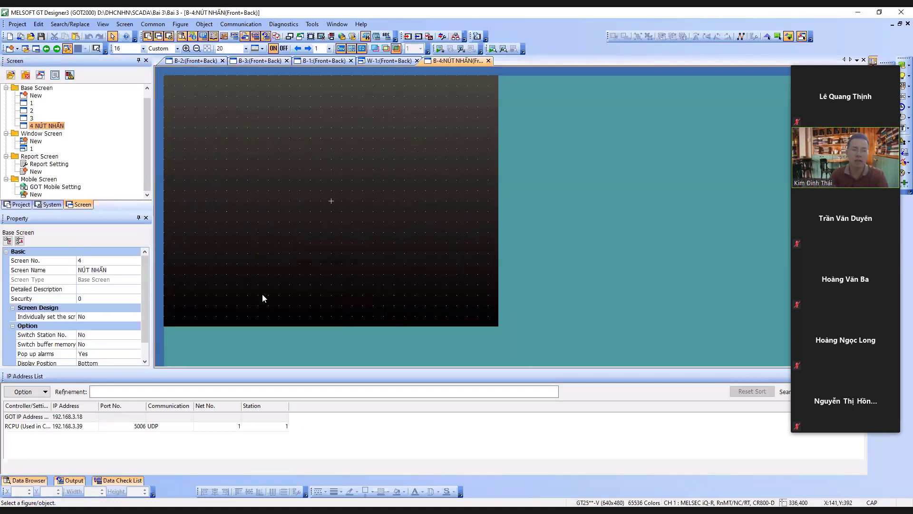
key("ctrl+Tab")
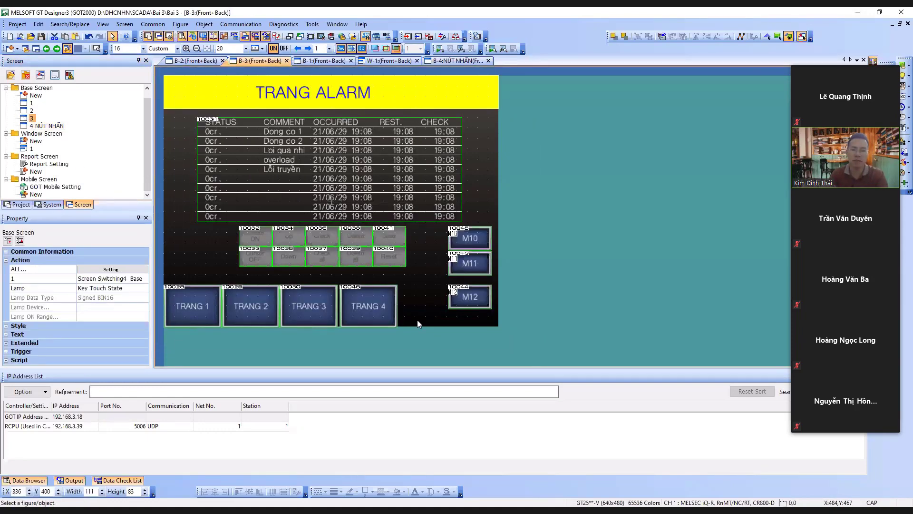
left_click(418, 323)
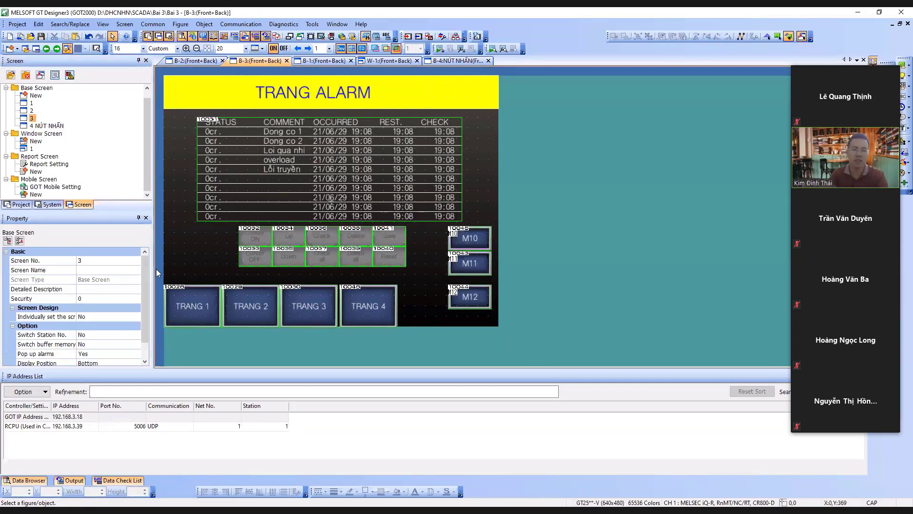
left_click_drag(153, 275, 152, 275)
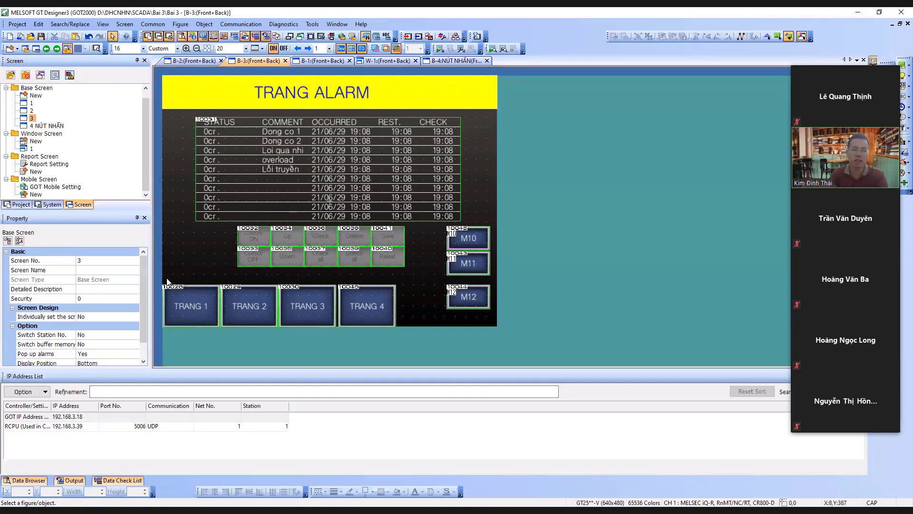
left_click_drag(419, 279, 158, 358)
double_click(40, 127)
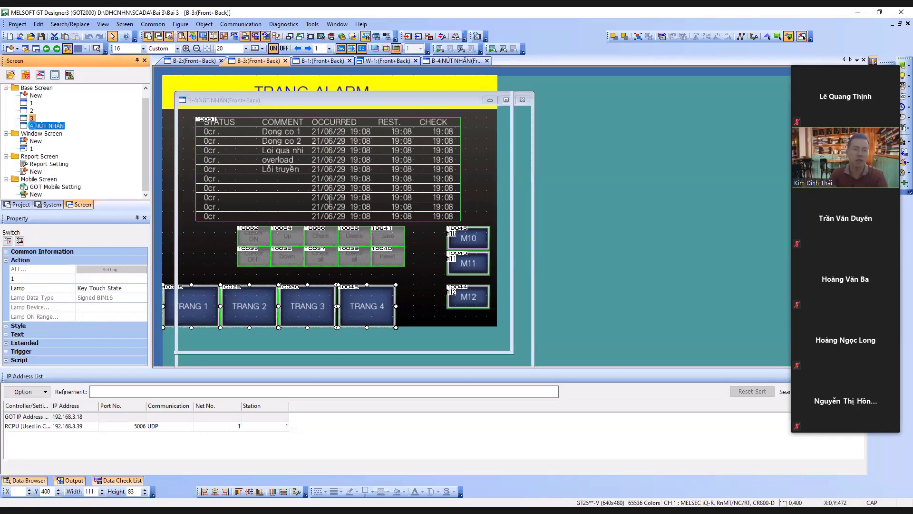
key("ctrl+v")
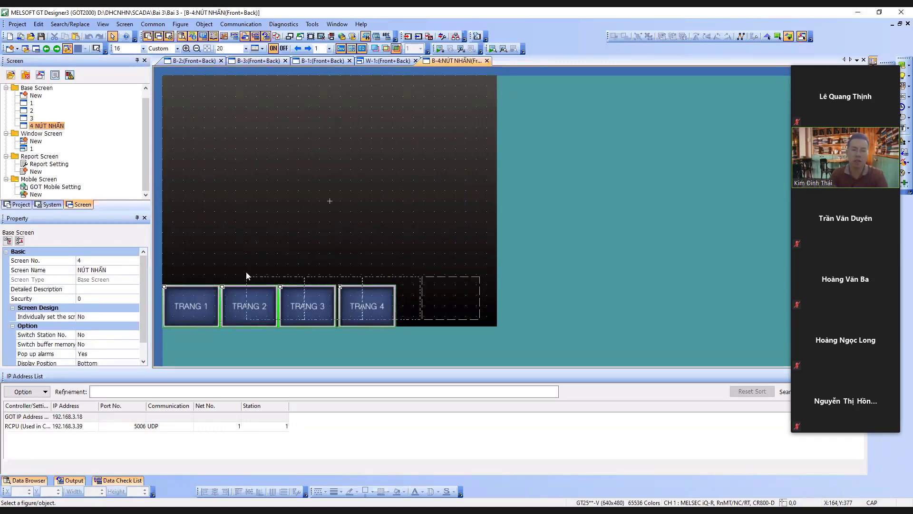
left_click(163, 287)
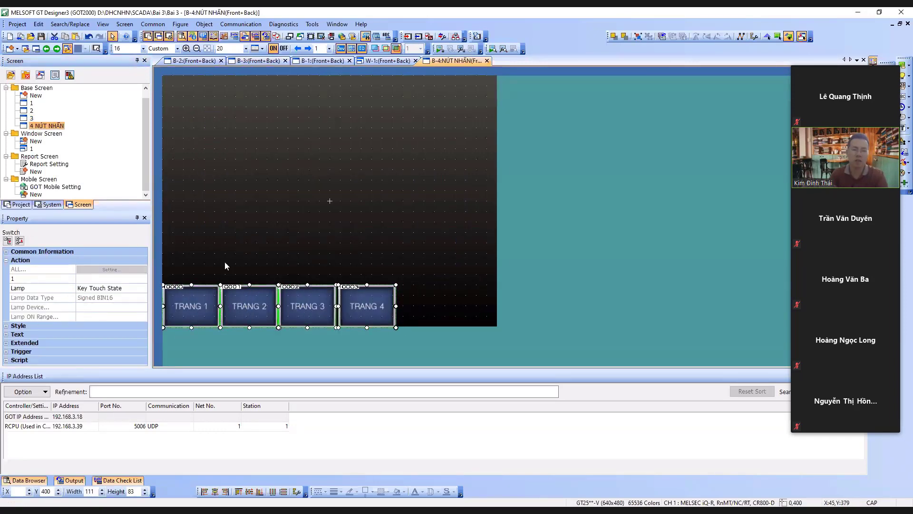
left_click(292, 241)
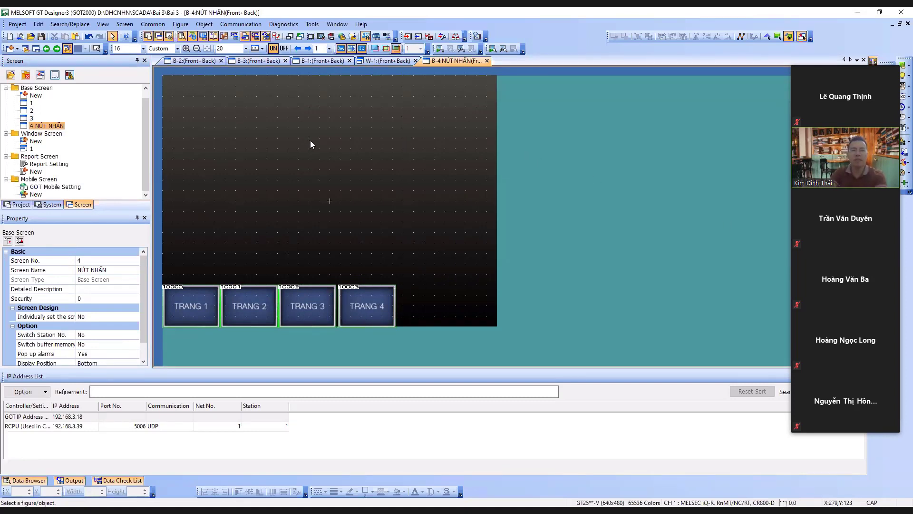
Place a new switch in the upper part of base screen 4 at about X 46, Y 78, sized about 115 by 51, and delete the extra one
left_click(909, 66)
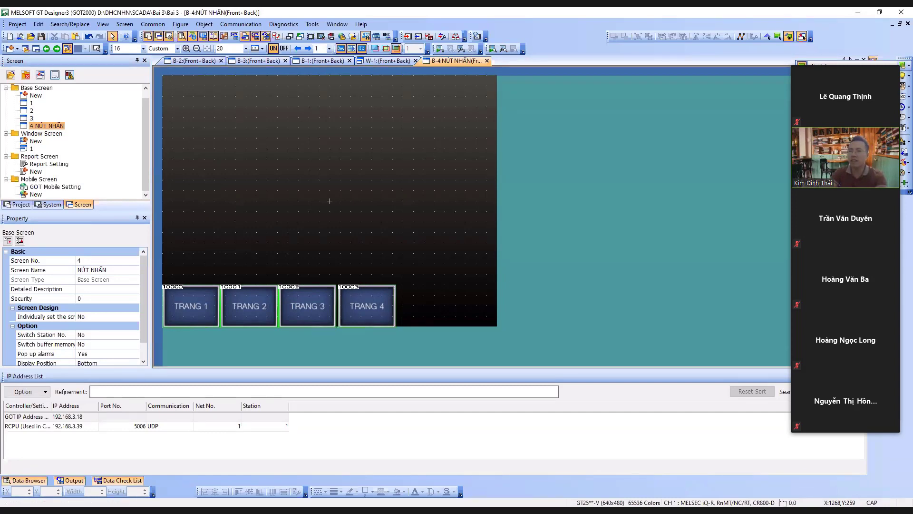
left_click(818, 67)
left_click_drag(205, 120, 275, 140)
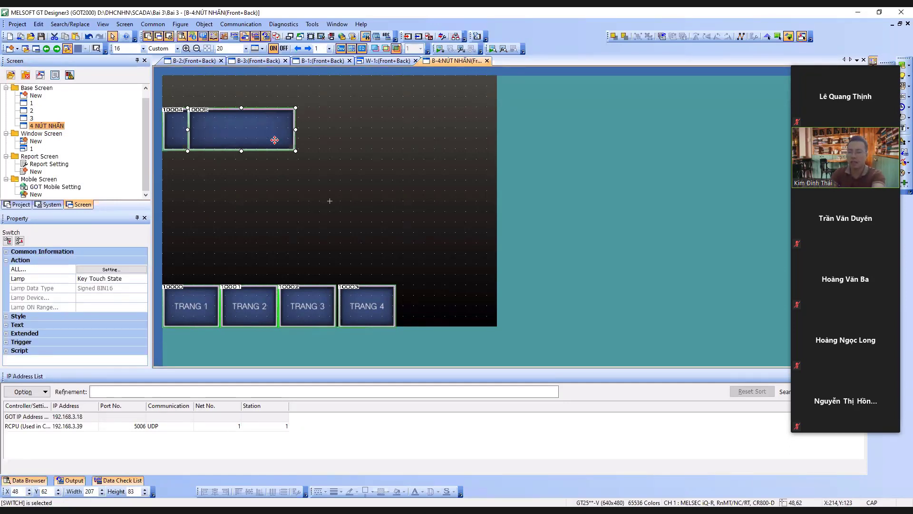
key("Delete")
left_click(236, 129)
left_click_drag(270, 151, 243, 141)
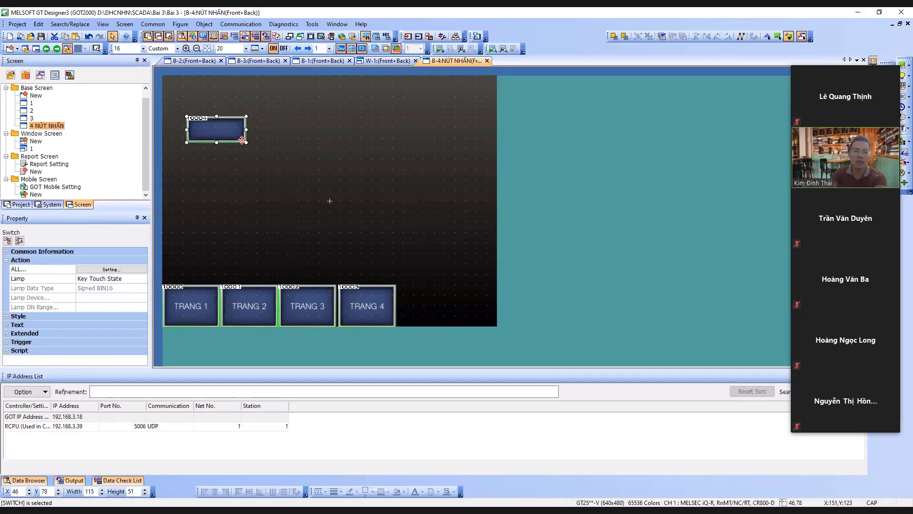
Add a momentary bit action on device M0 to the new switch
double_click(227, 130)
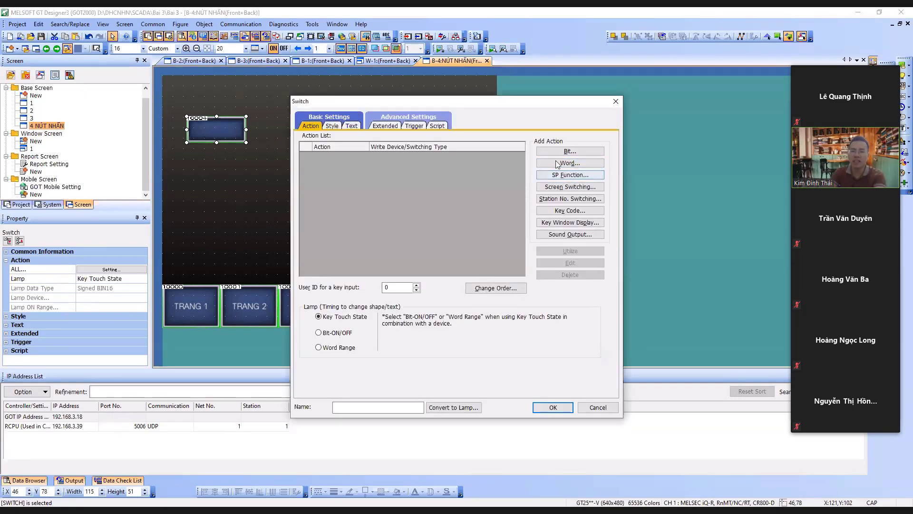
left_click(557, 154)
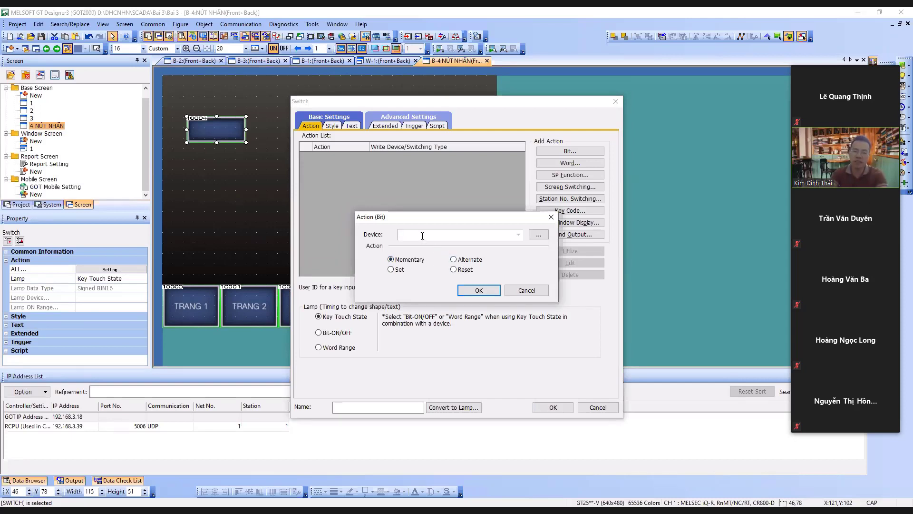
type("M0")
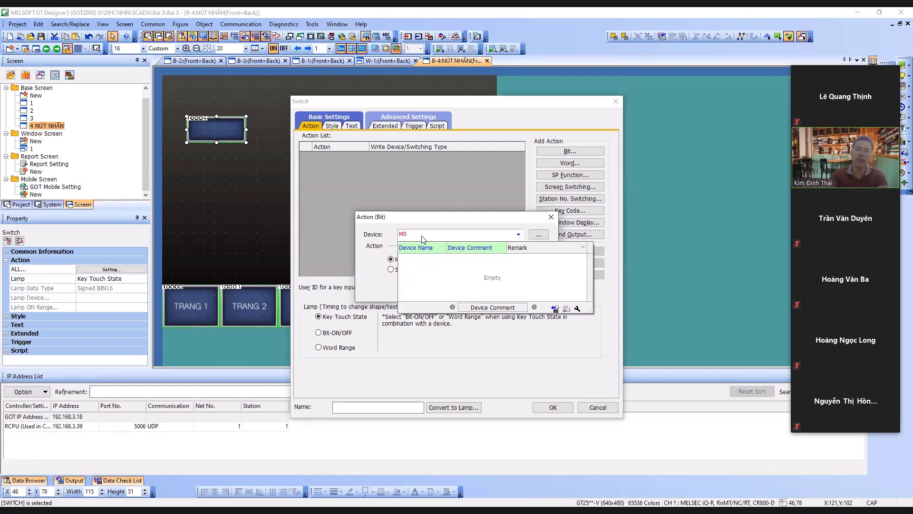
left_click(481, 220)
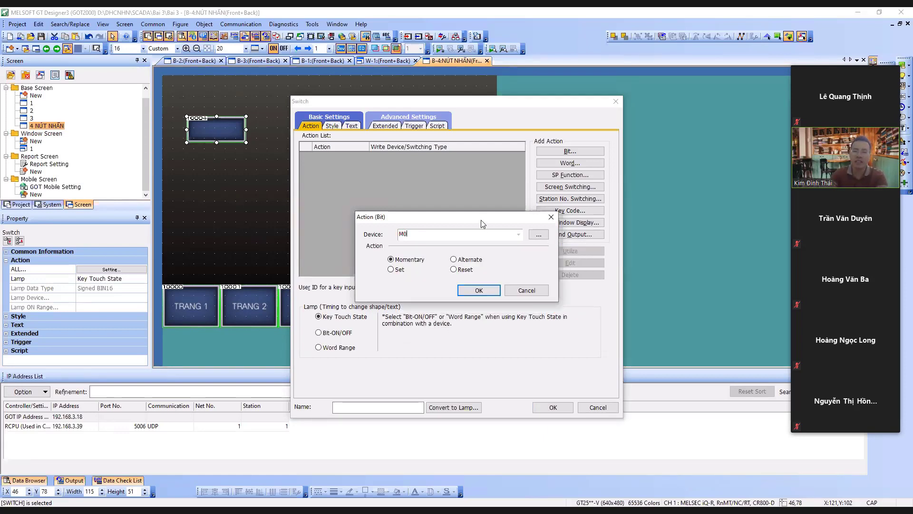
left_click(474, 291)
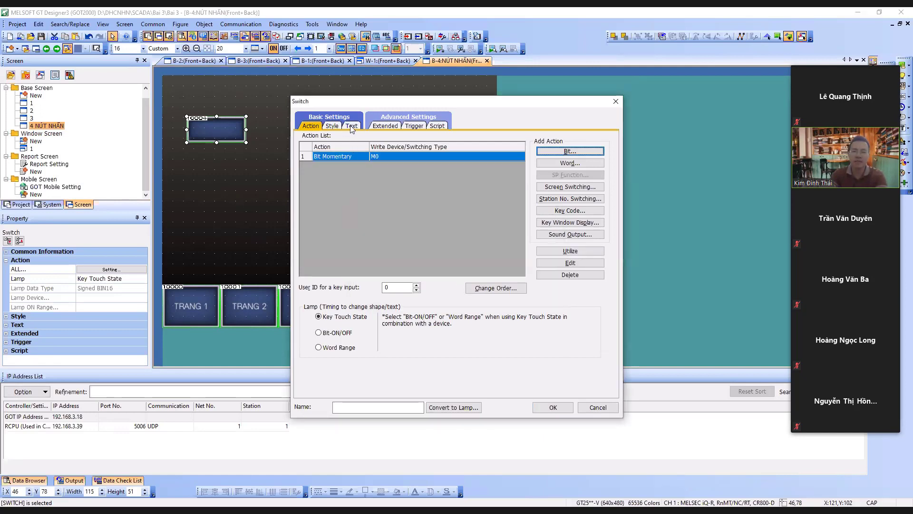
Set the new switch's label text to MOMENT and apply the switch settings
left_click(352, 125)
left_click(525, 261)
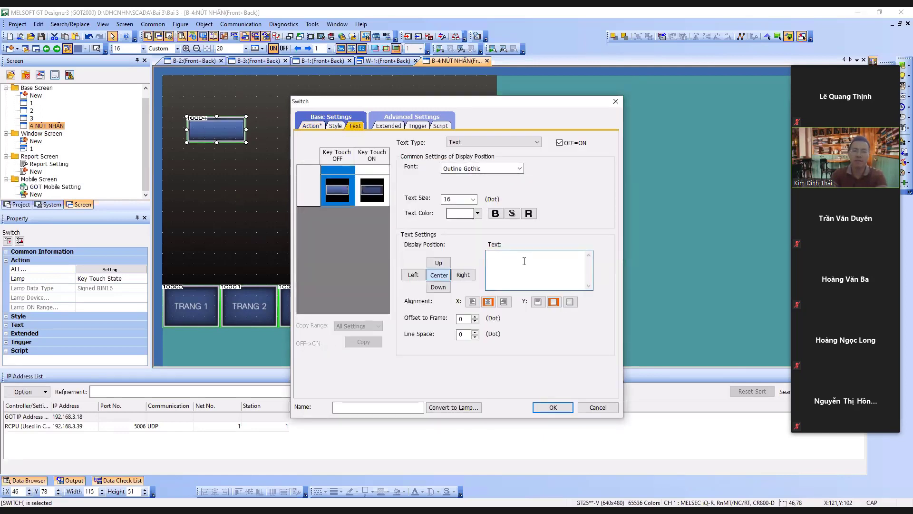
type("MO")
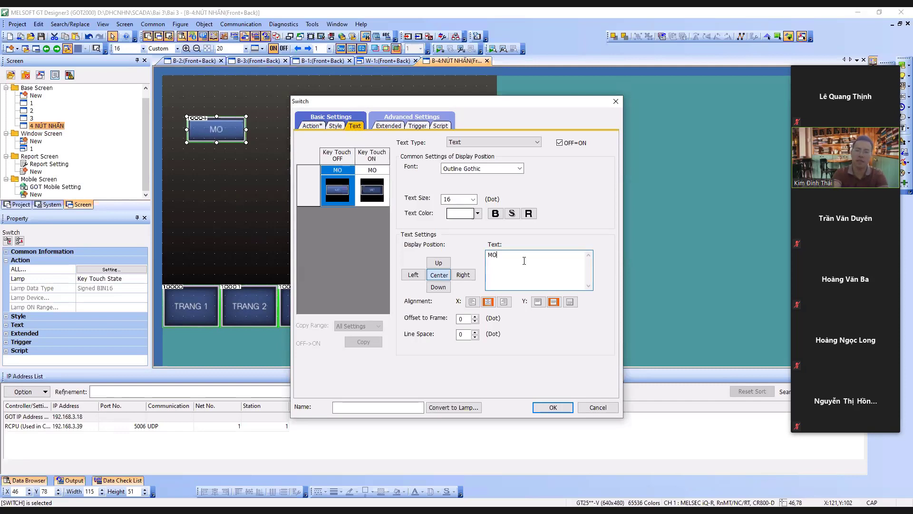
type("MENT")
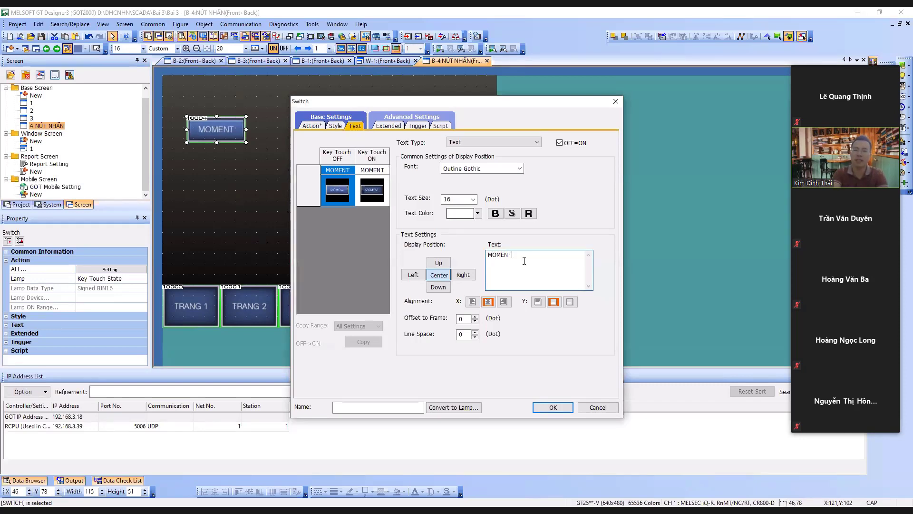
left_click(552, 408)
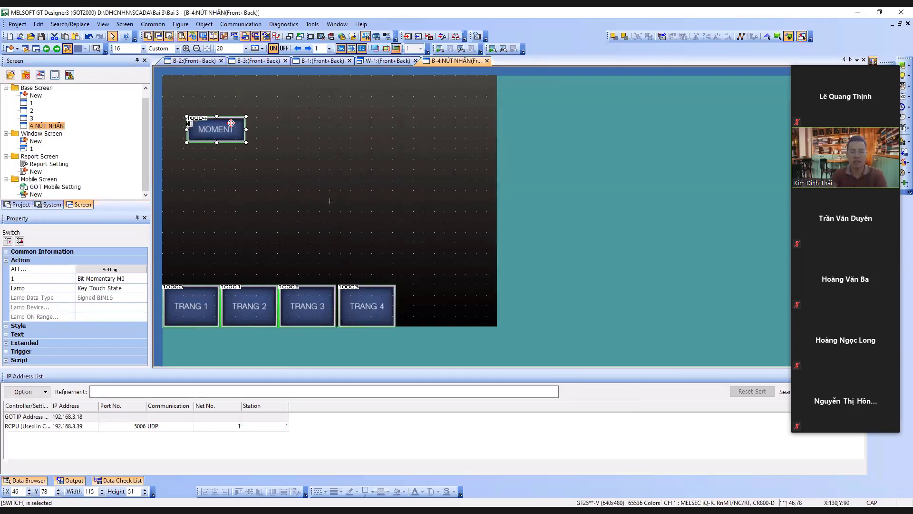
Use Consecutive Copy on the MOMENT switch to make a horizontal row of four, with the device number incremented by 3
left_click(287, 138)
left_click(238, 134)
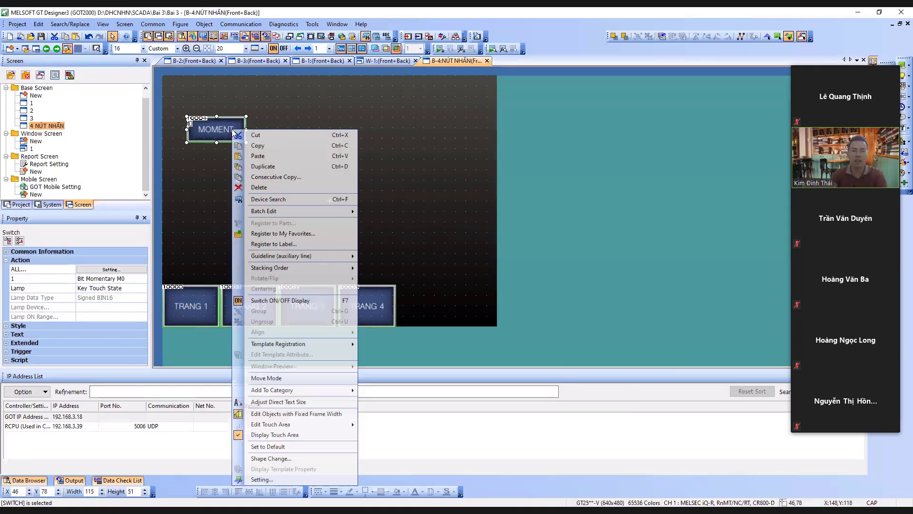
right_click(237, 134)
left_click(276, 177)
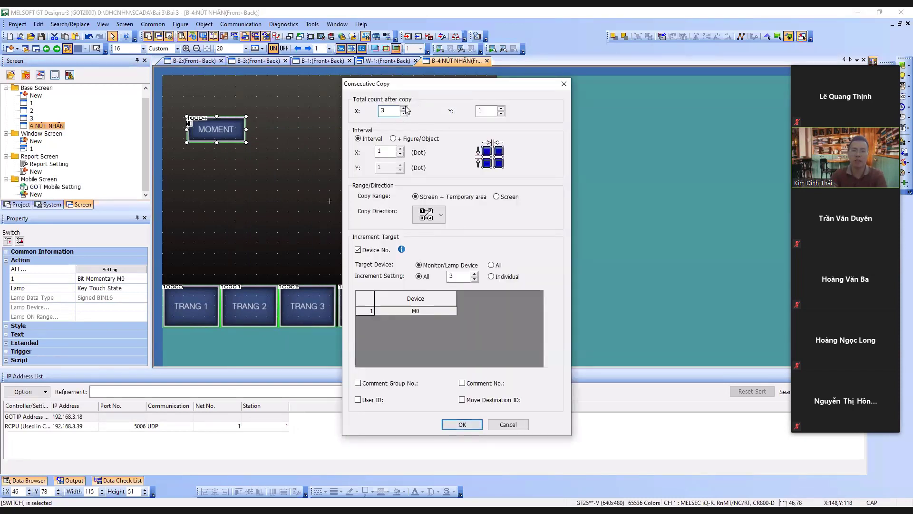
left_click(462, 425)
Open the settings of the second switch in the row and view its bit action's details
left_click(281, 130)
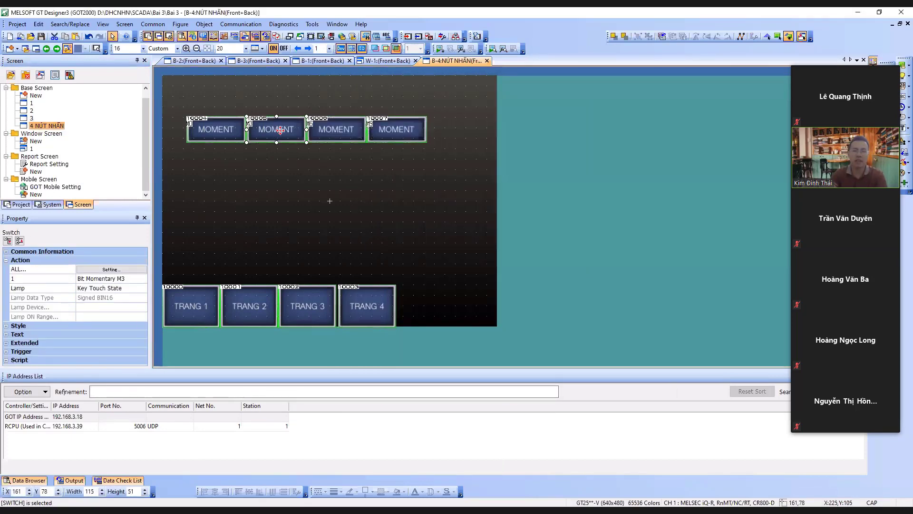
double_click(281, 131)
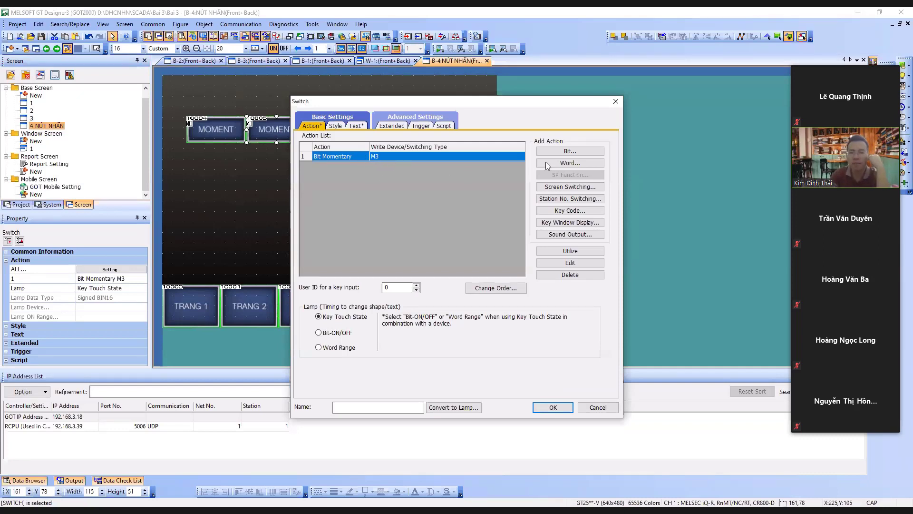
left_click(570, 263)
left_click(570, 265)
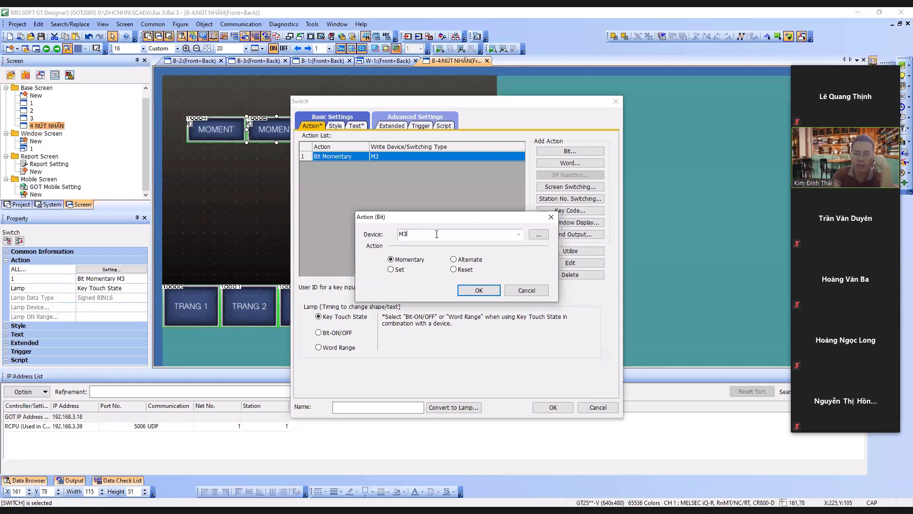
left_click(550, 217)
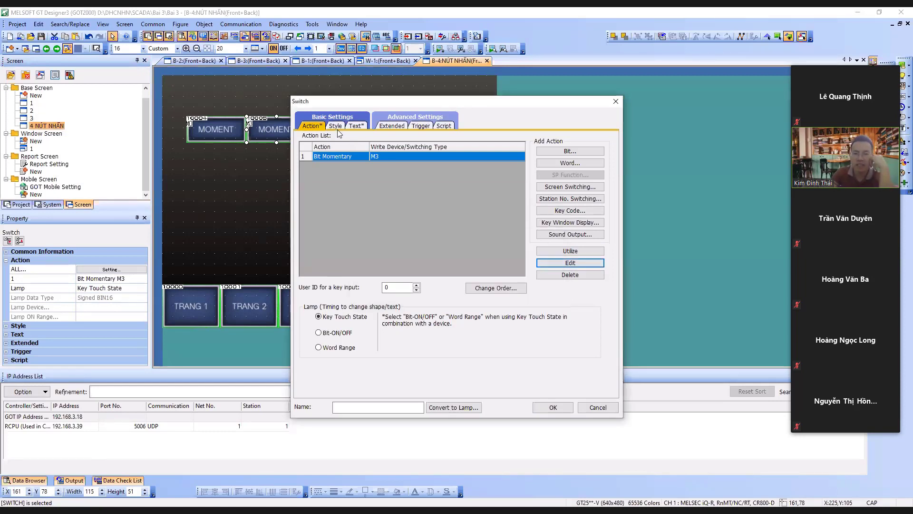
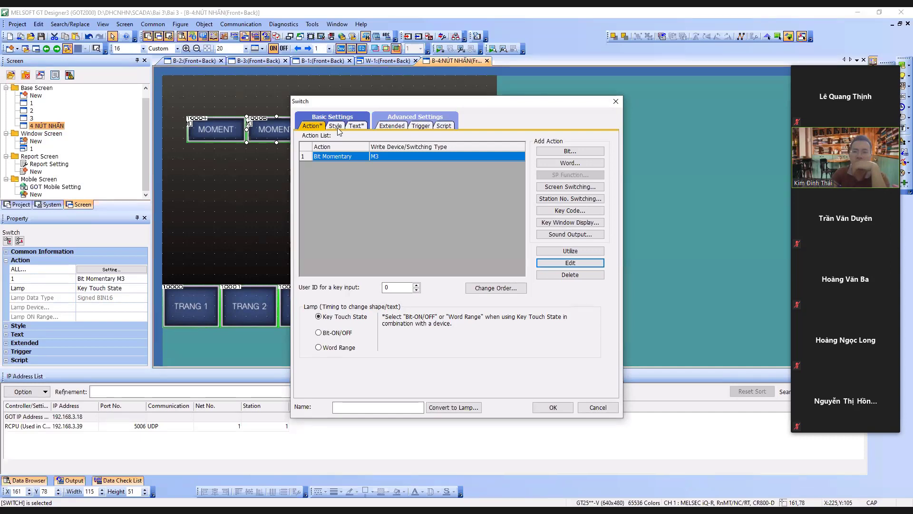
Replace the second switch's existing bit action with a momentary bit action on device M0
left_click(555, 154)
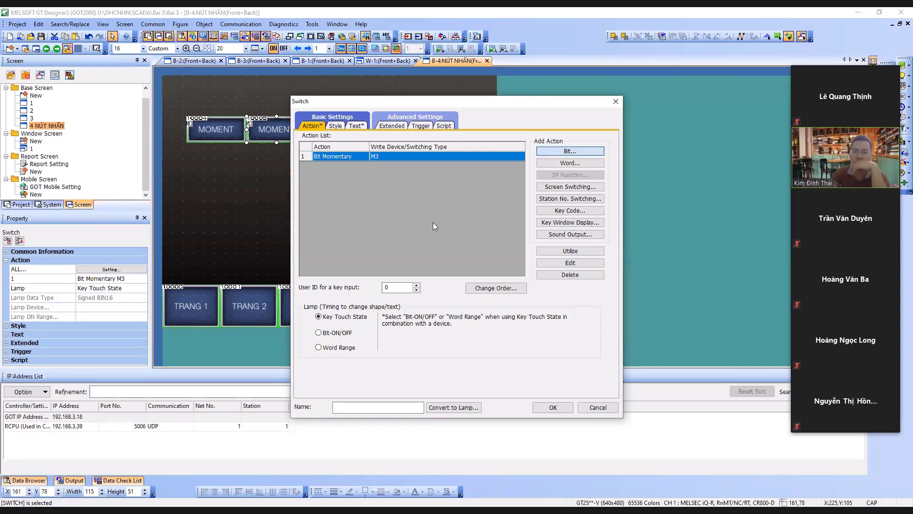
type("M")
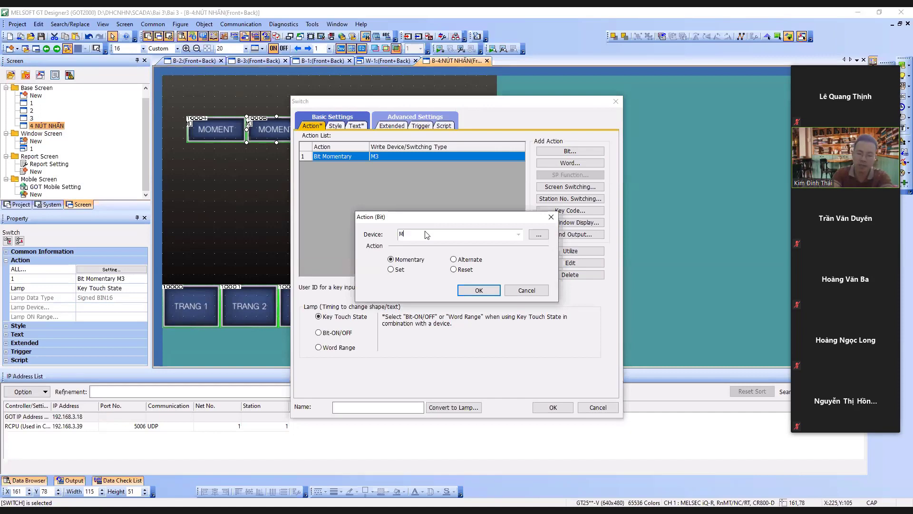
type("0")
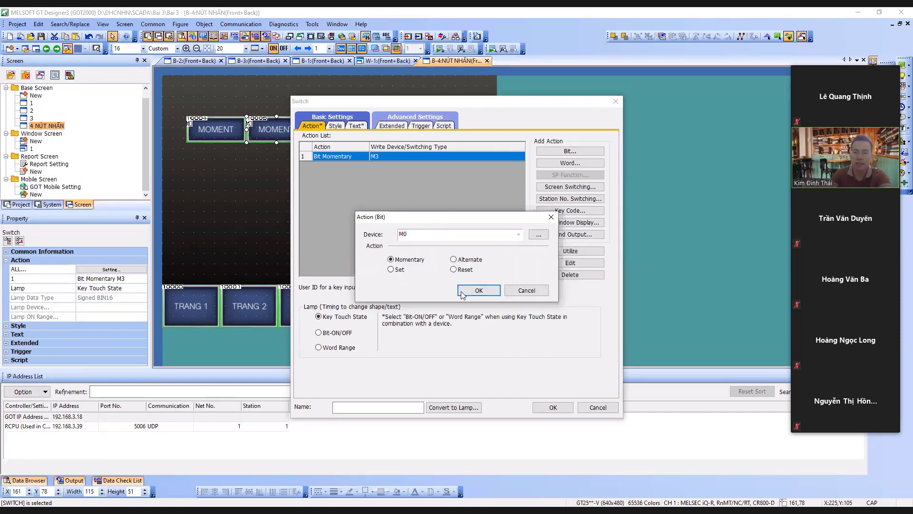
left_click(464, 294)
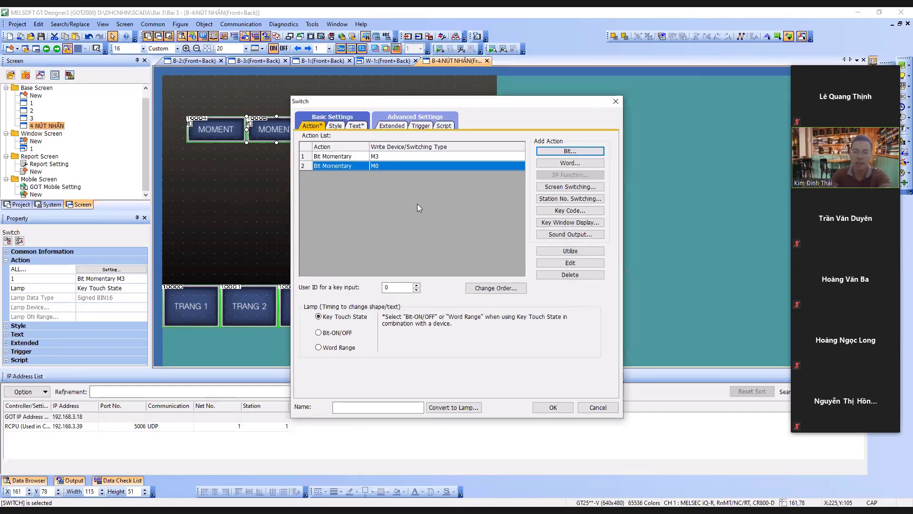
left_click(388, 156)
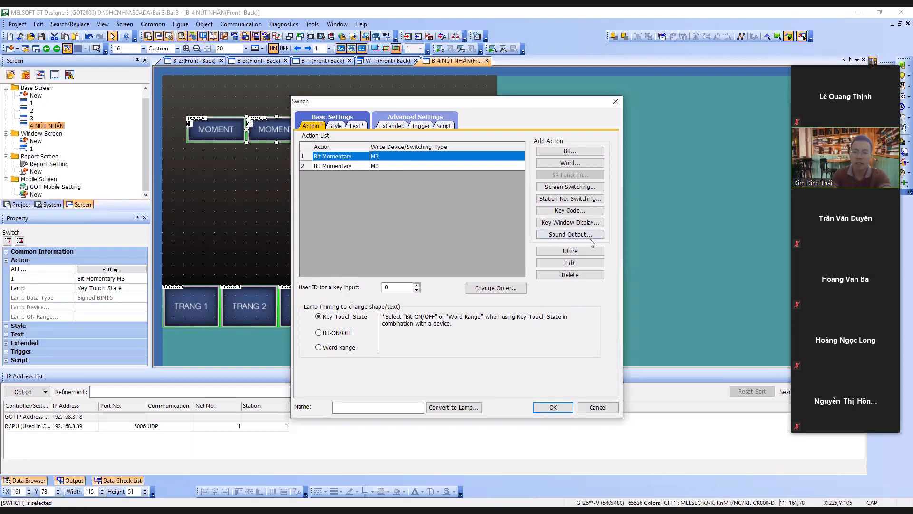
left_click(570, 274)
left_click(356, 127)
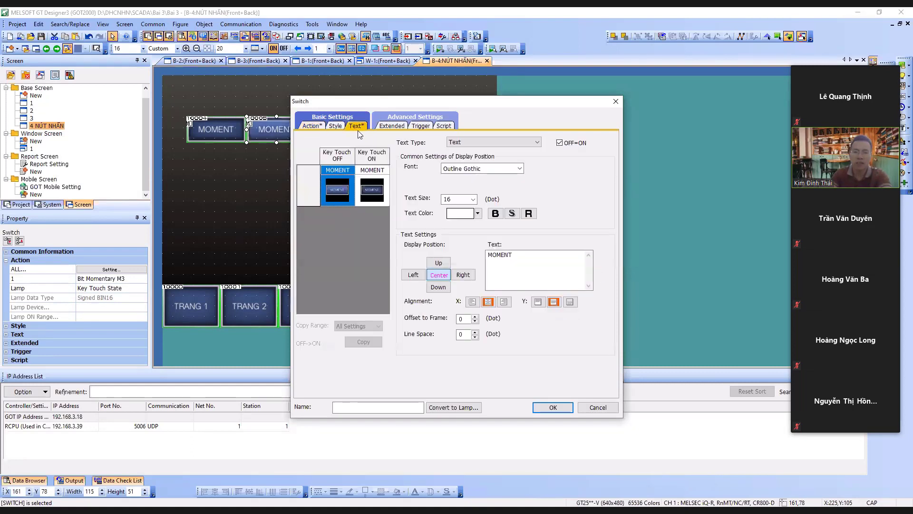
left_click(336, 127)
left_click(315, 127)
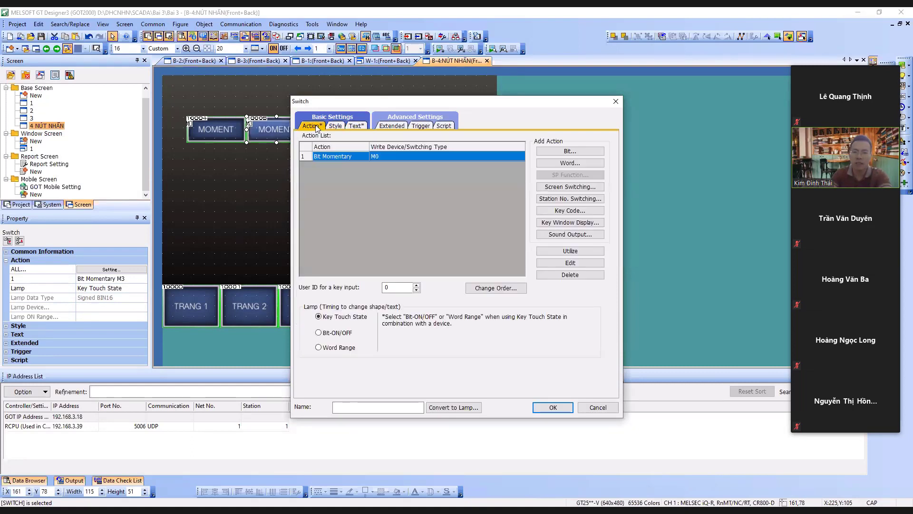
Add an alternate bit action on device M1 to the second switch and delete its momentary M0 action
left_click(571, 151)
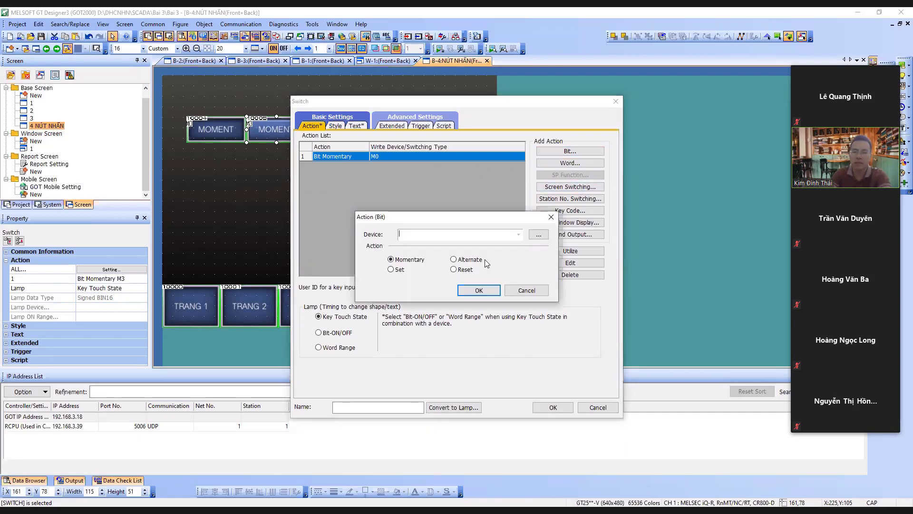
left_click(454, 260)
left_click(479, 290)
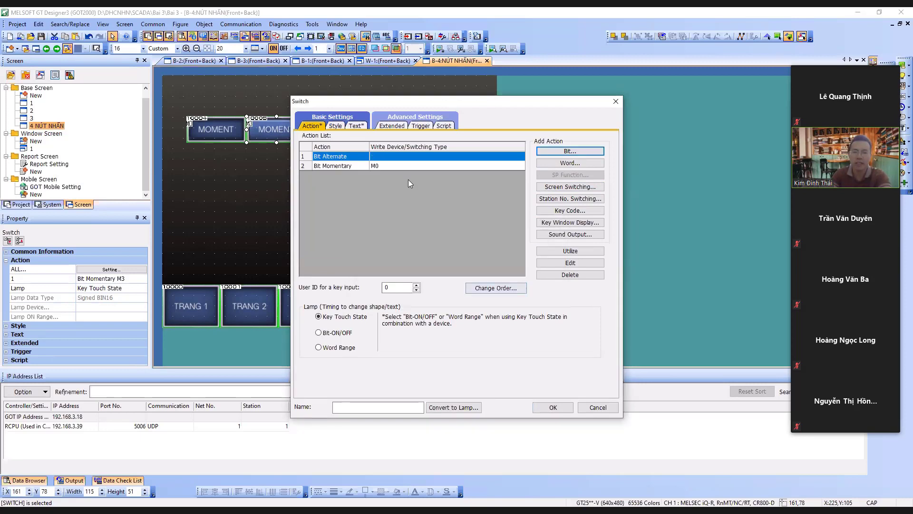
left_click(389, 158)
double_click(390, 161)
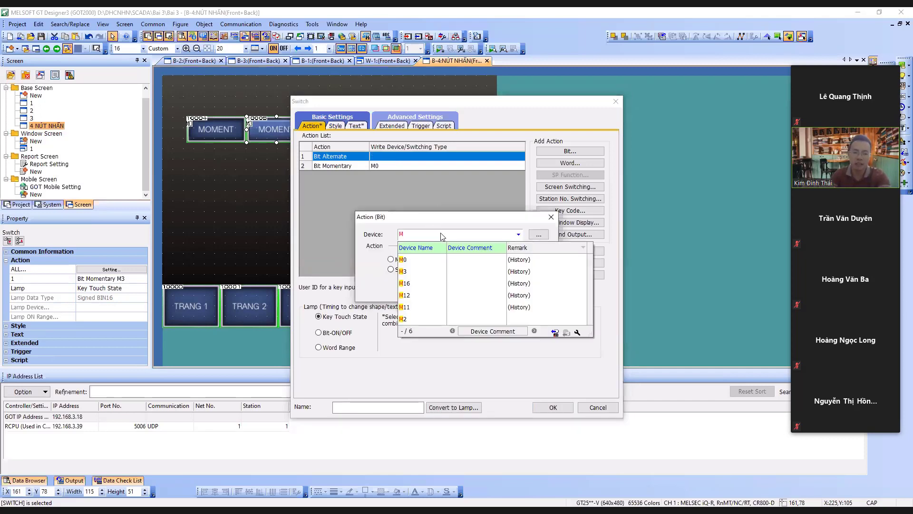
type("M1")
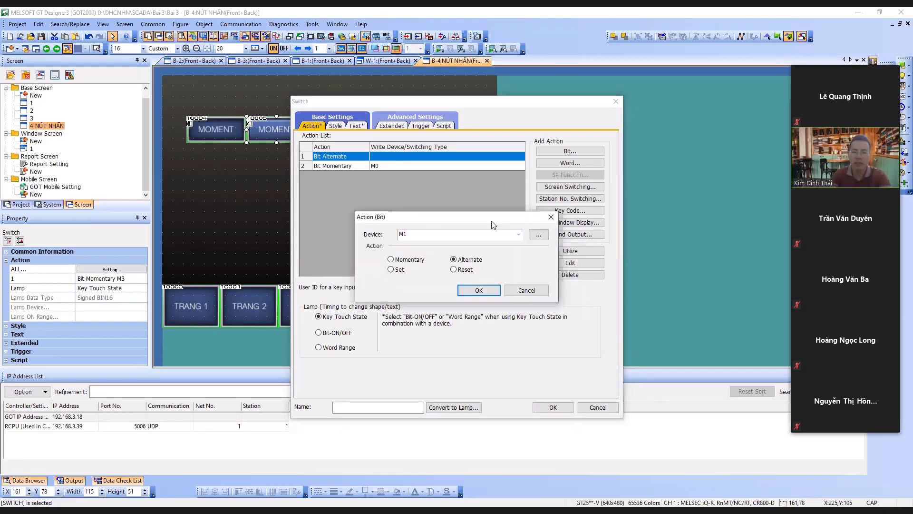
left_click(478, 289)
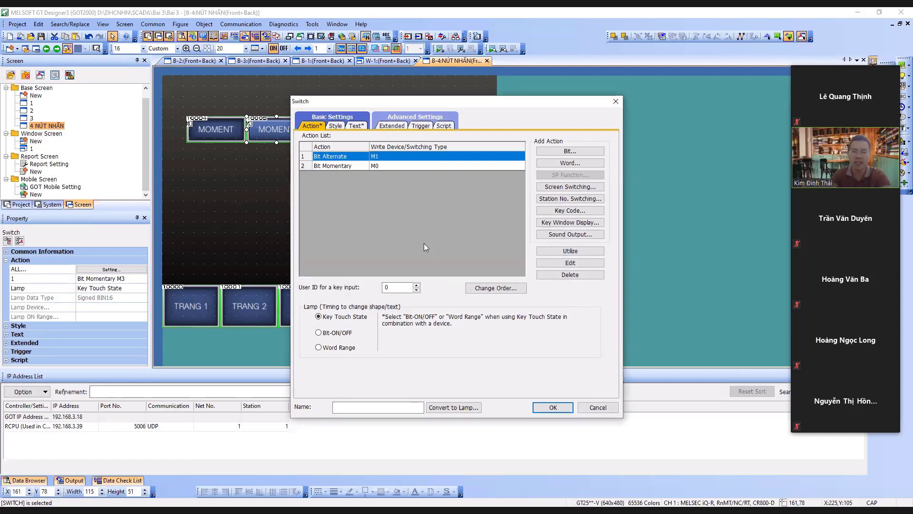
left_click(385, 166)
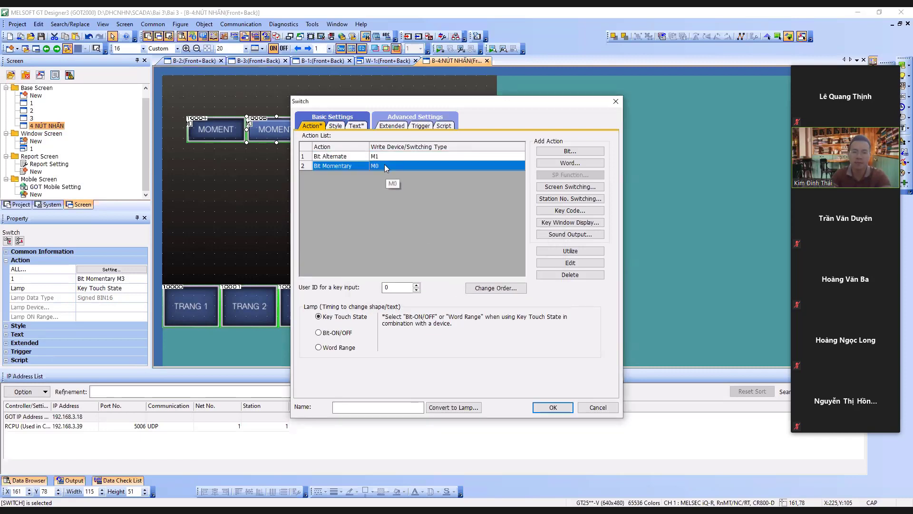
left_click(570, 274)
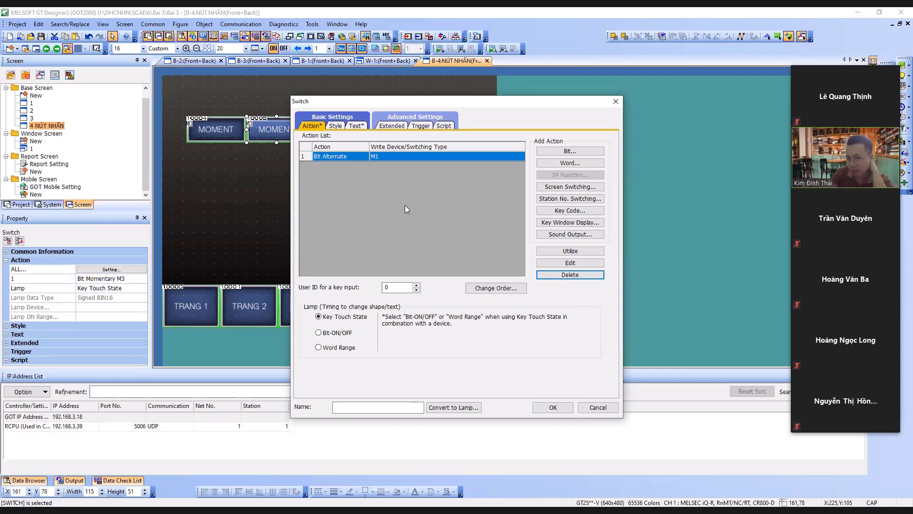
Set the second switch's label text to ALT and apply the switch settings
left_click(357, 126)
double_click(502, 270)
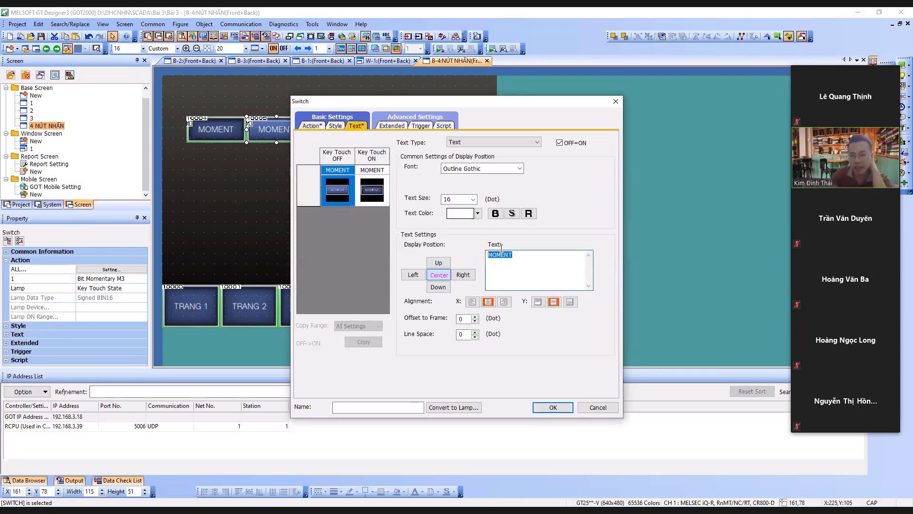
type("ALT")
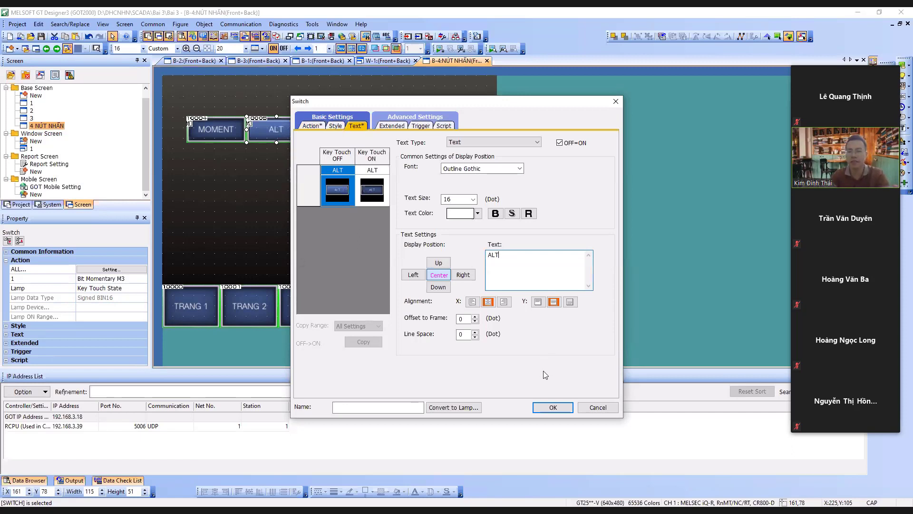
left_click(552, 407)
Open the settings of the third switch in the row
left_click(345, 136)
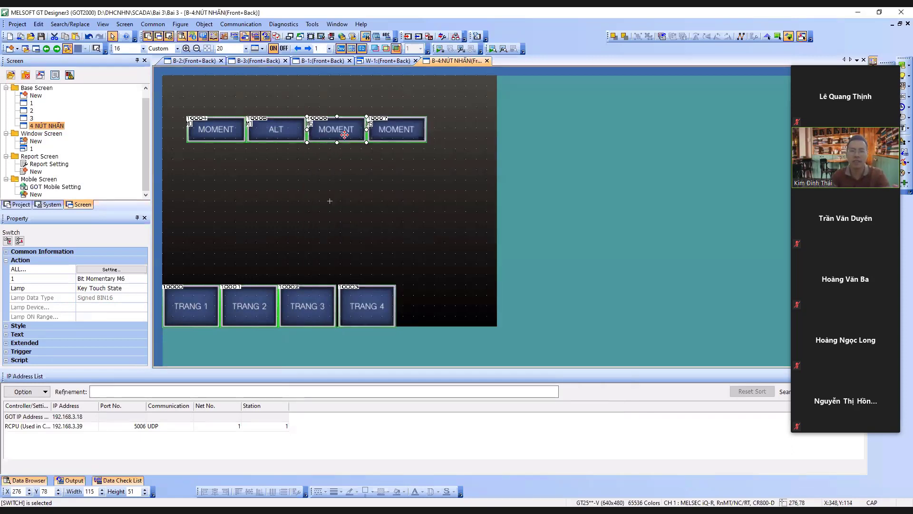
double_click(345, 134)
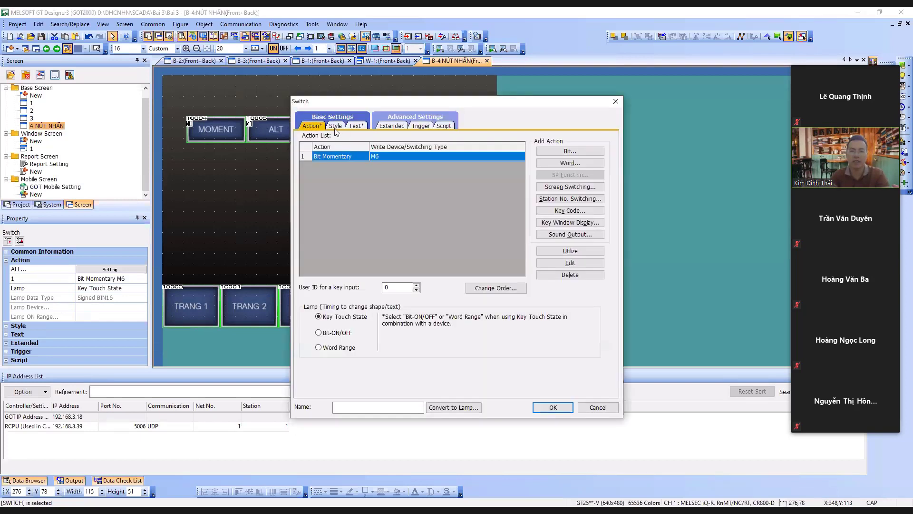
left_click(538, 152)
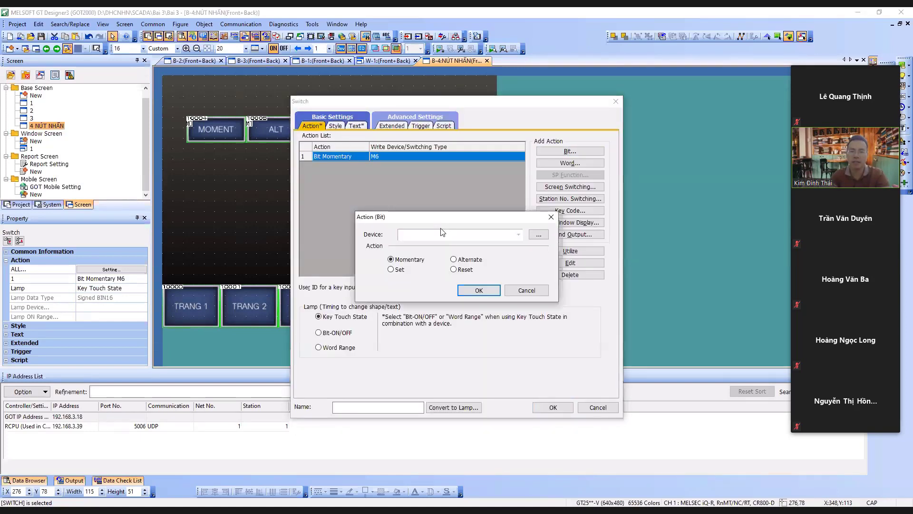
left_click(440, 233)
type("M4")
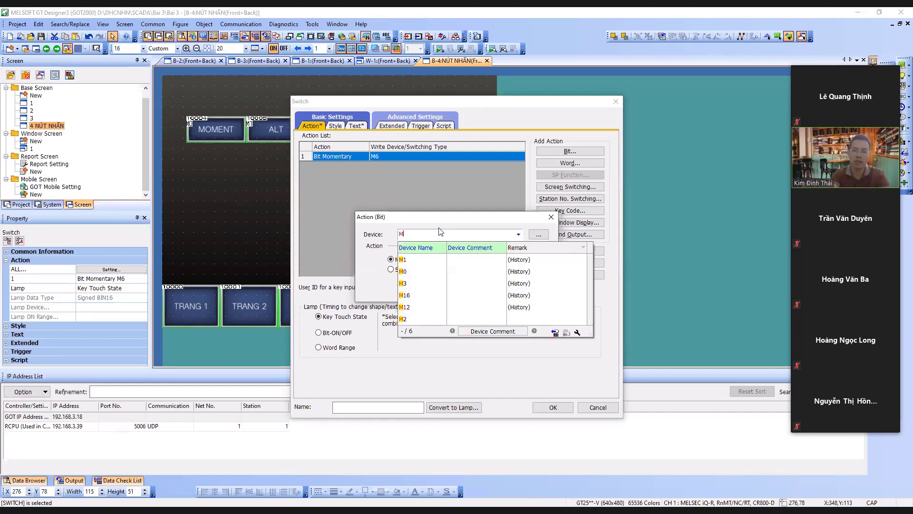
left_click(485, 222)
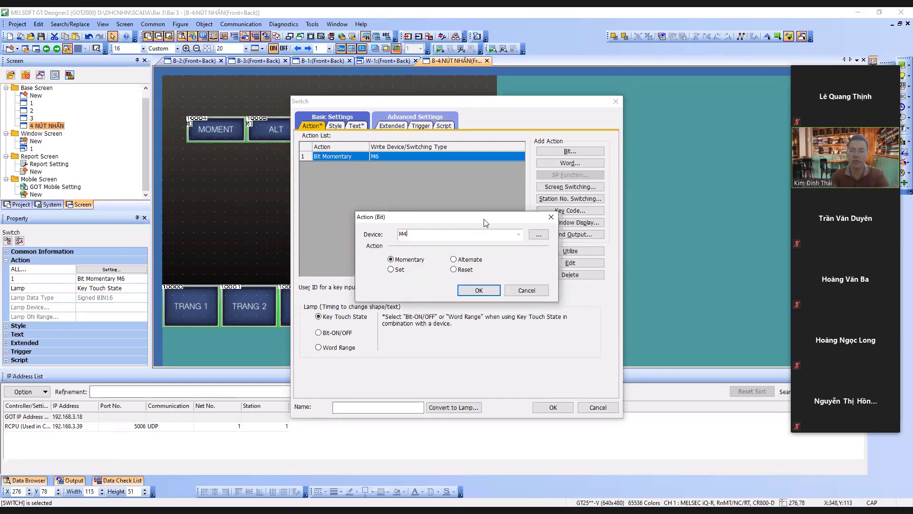
left_click(479, 291)
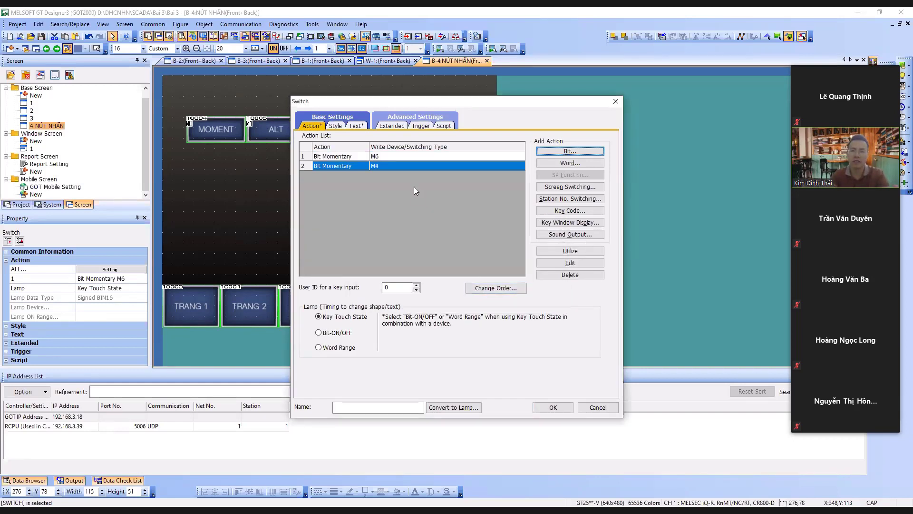
left_click(390, 157)
left_click(392, 166)
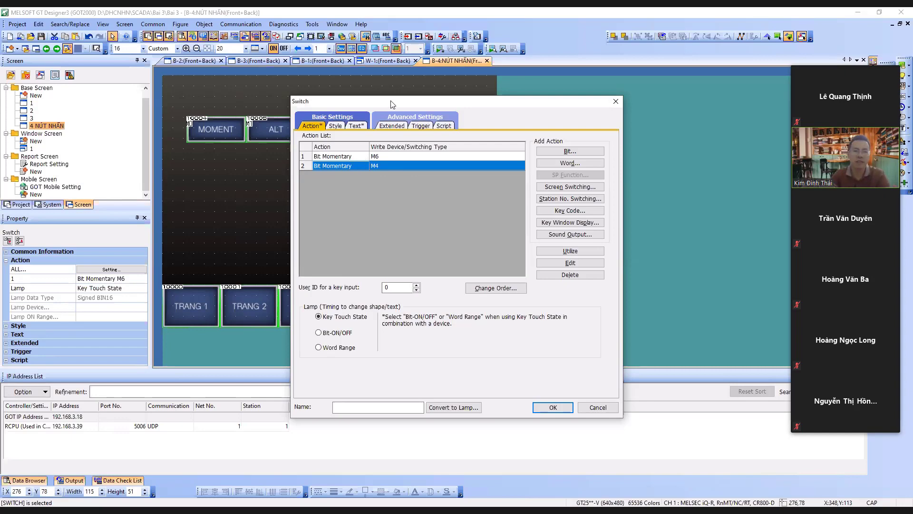
left_click_drag(391, 104, 533, 86)
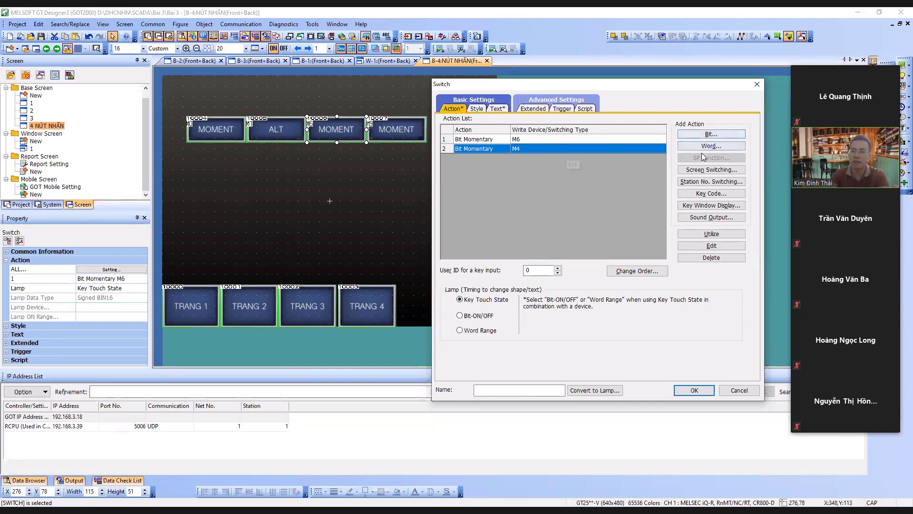
left_click(712, 257)
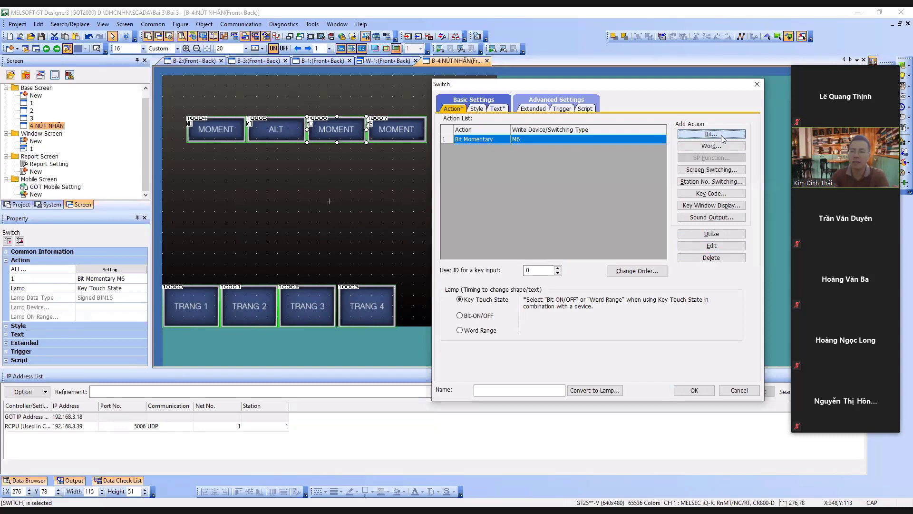
Change the third switch's existing bit action to a Set action on device M2
left_click(700, 245)
left_click(603, 217)
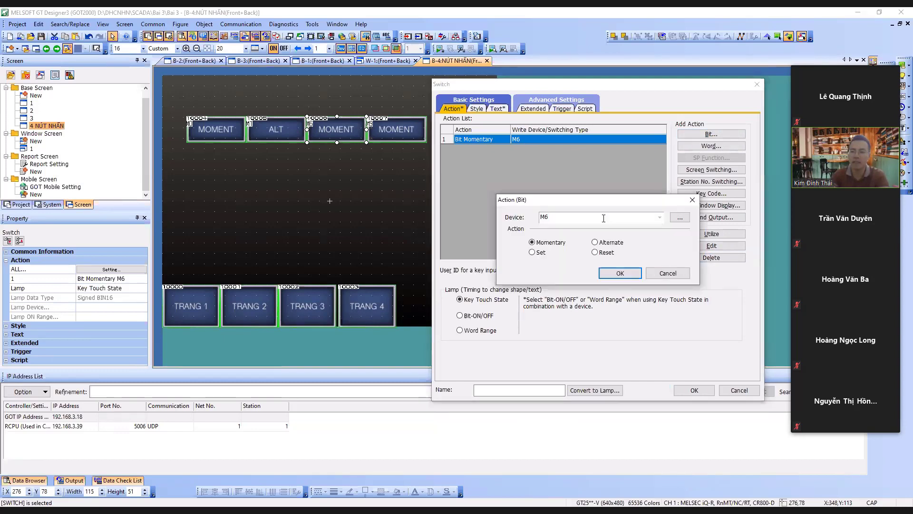
type("2")
left_click(541, 253)
left_click(610, 274)
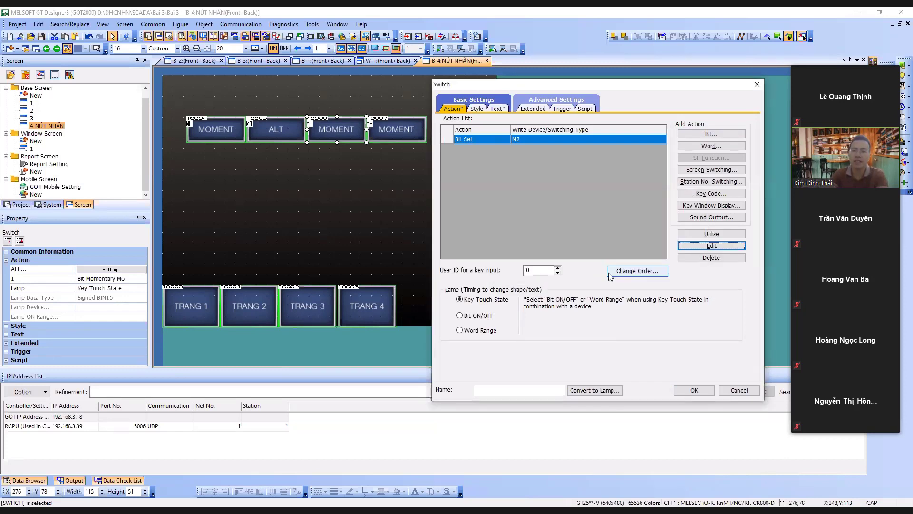
Set the third switch's label text to SET
left_click(498, 108)
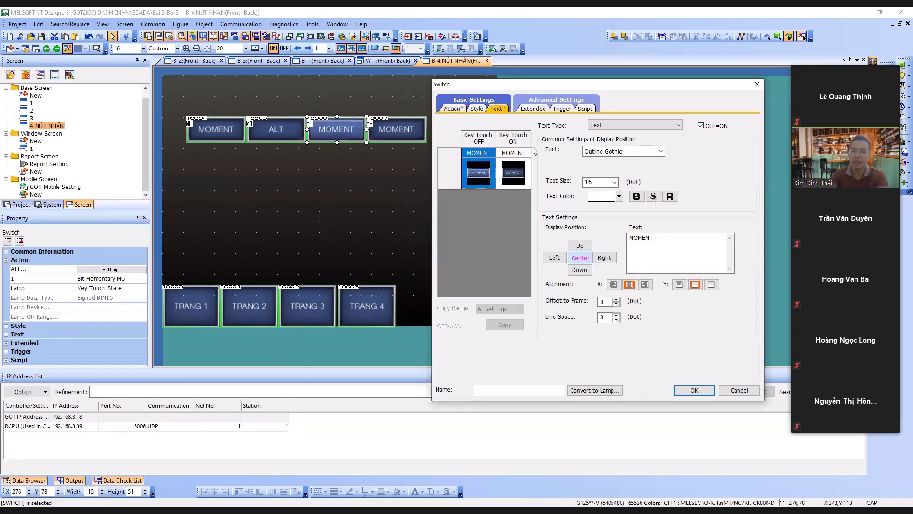
double_click(651, 243)
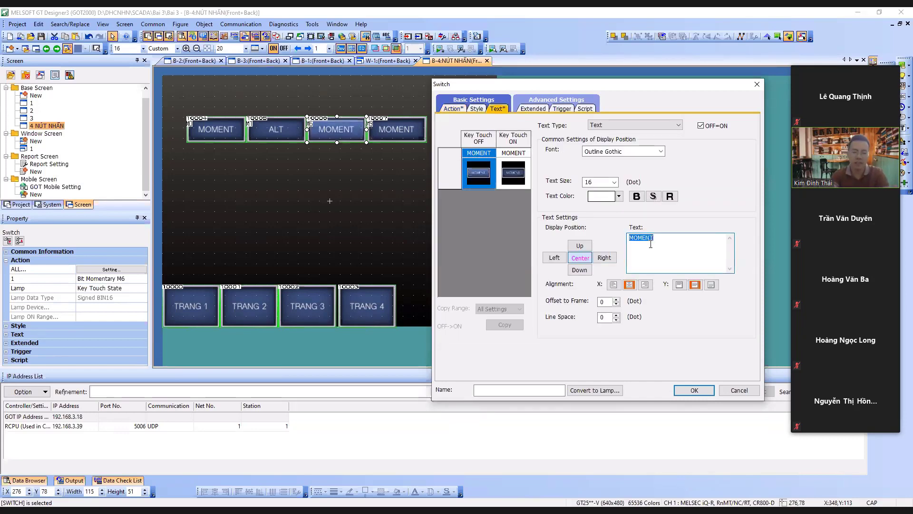
type("SET")
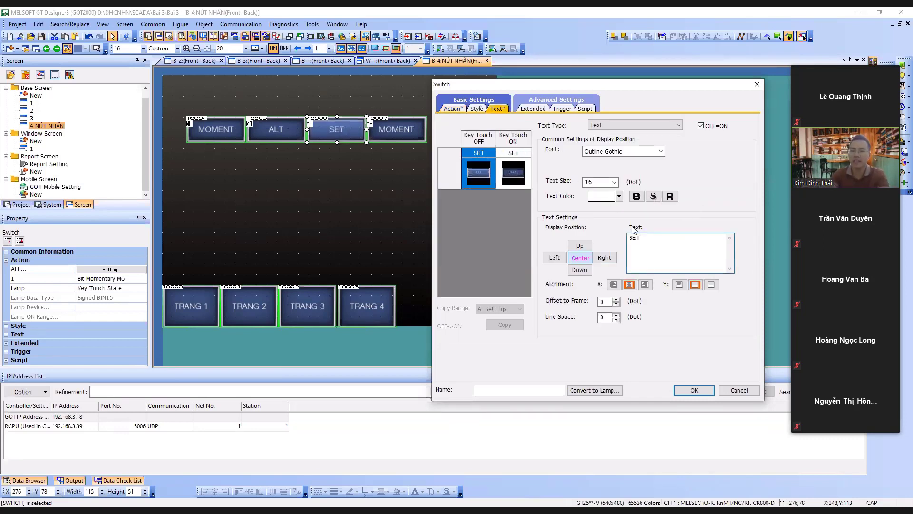
Apply the third switch's settings and open the settings of the fourth switch in the top row
left_click(694, 391)
left_click(402, 137)
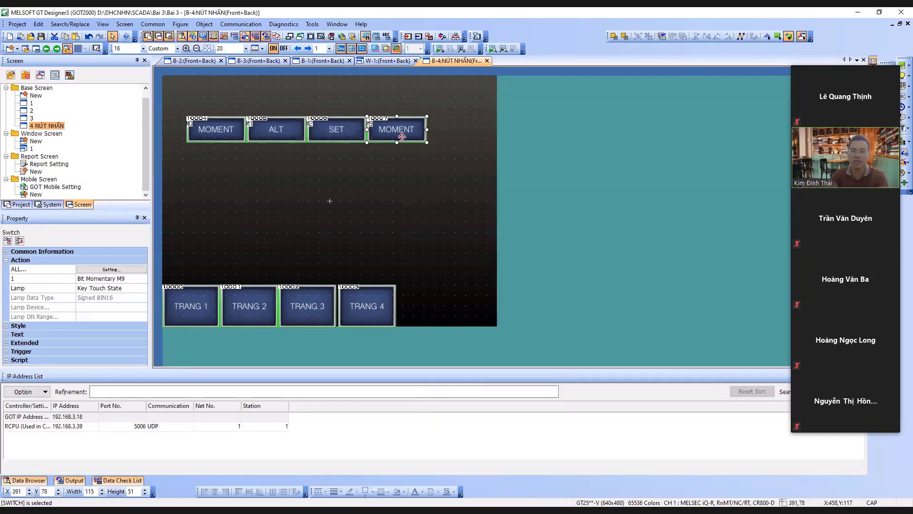
right_click(403, 137)
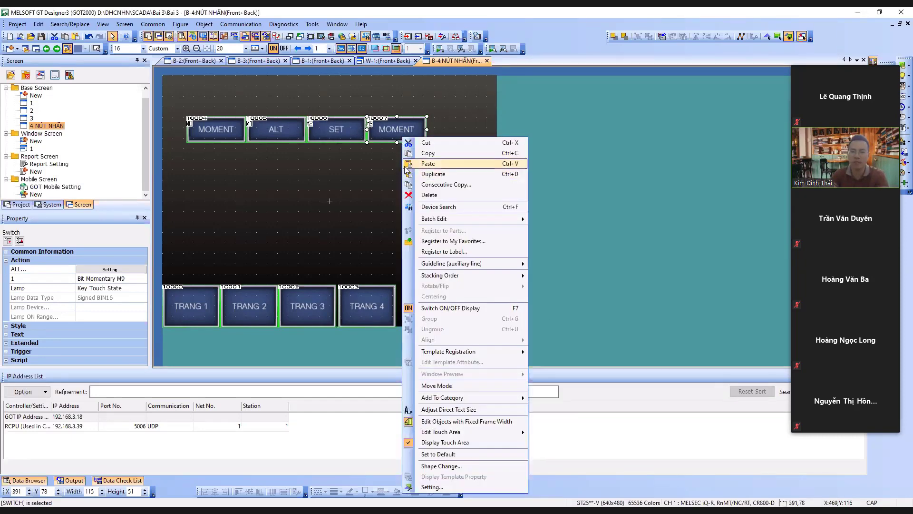
left_click(381, 134)
double_click(381, 133)
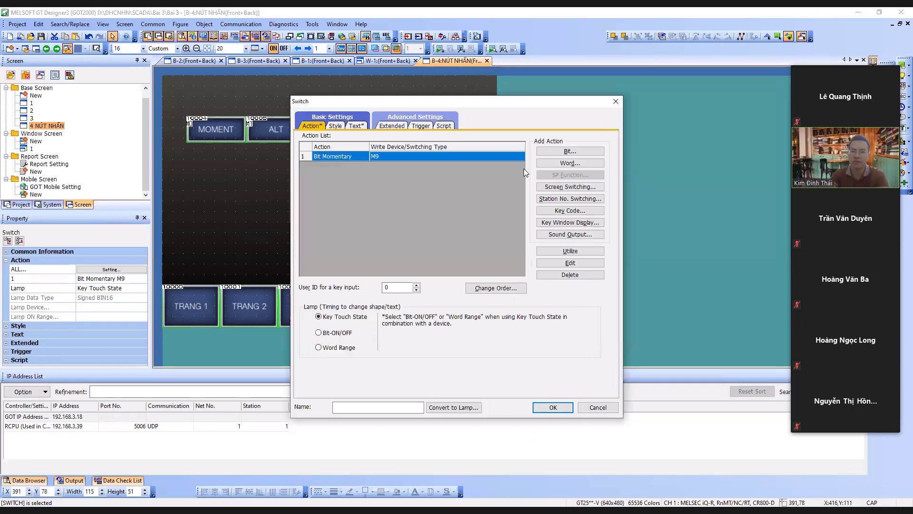
Change the fourth switch's existing bit action to a Reset action on device M3
left_click(551, 266)
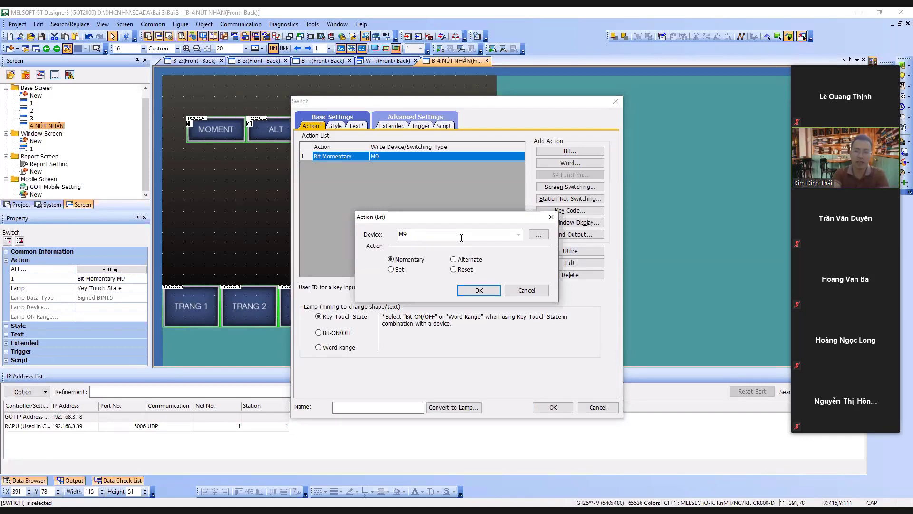
type("M3")
left_click(478, 217)
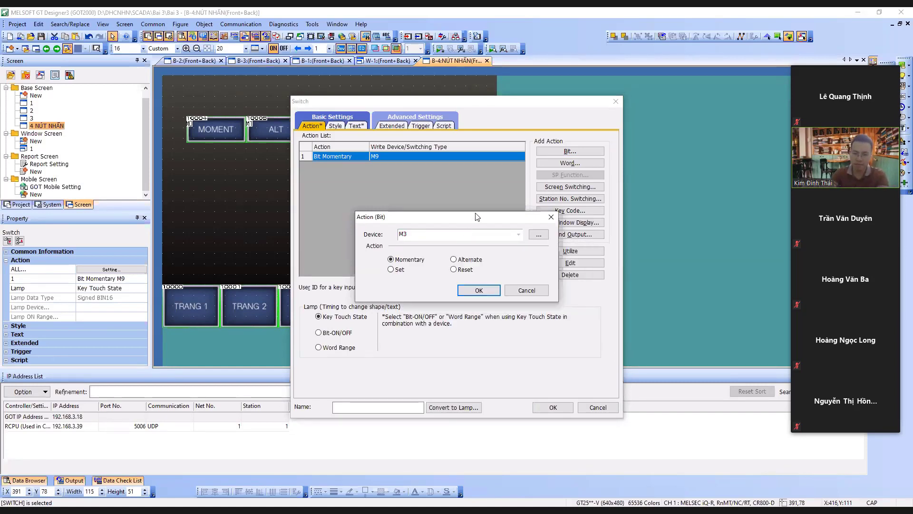
left_click(455, 270)
key("Return")
left_click(563, 408)
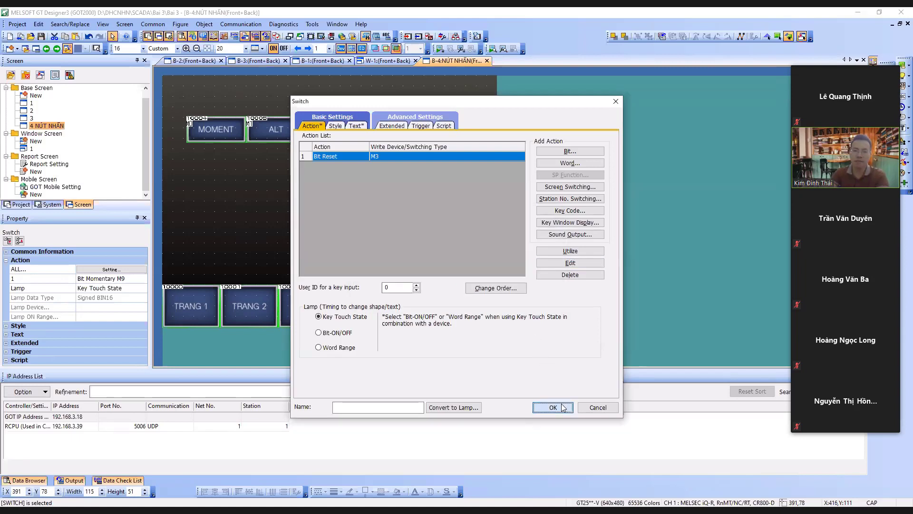
Set the fourth switch's label text to RESET and apply the switch settings
left_click(357, 125)
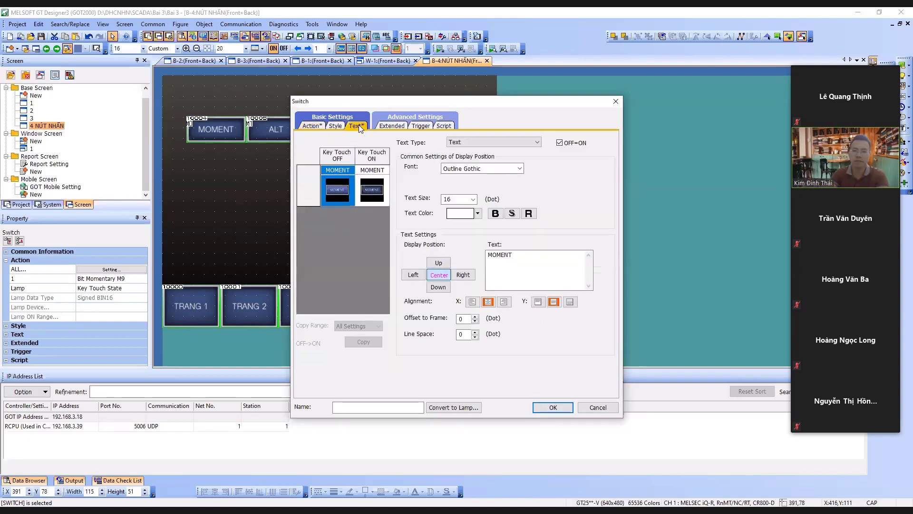
double_click(552, 258)
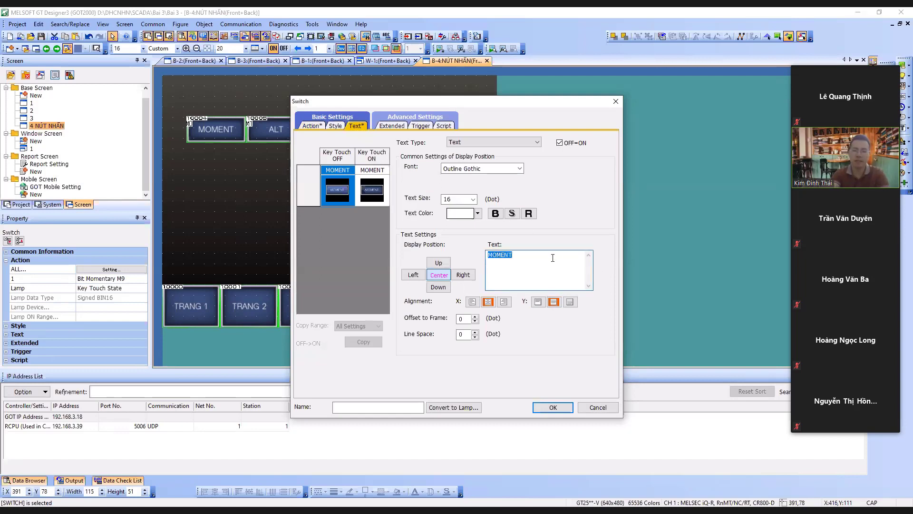
type("RESET")
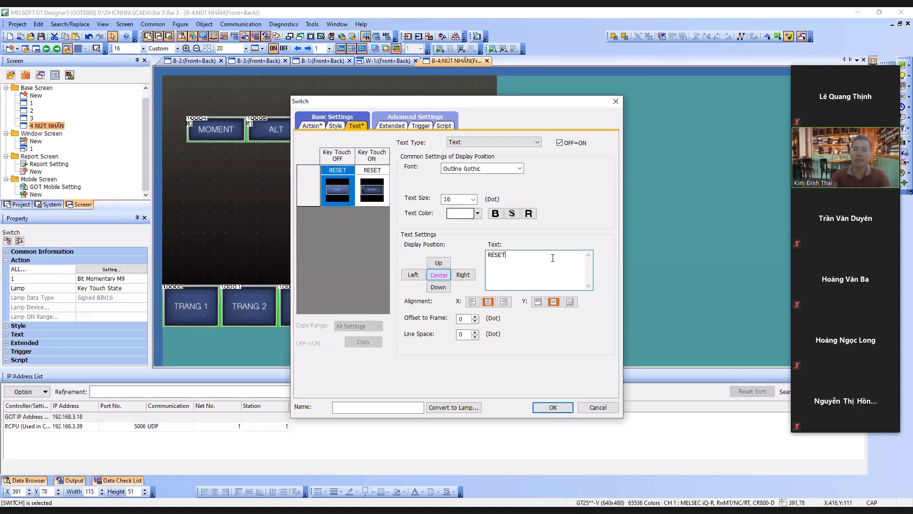
left_click(556, 407)
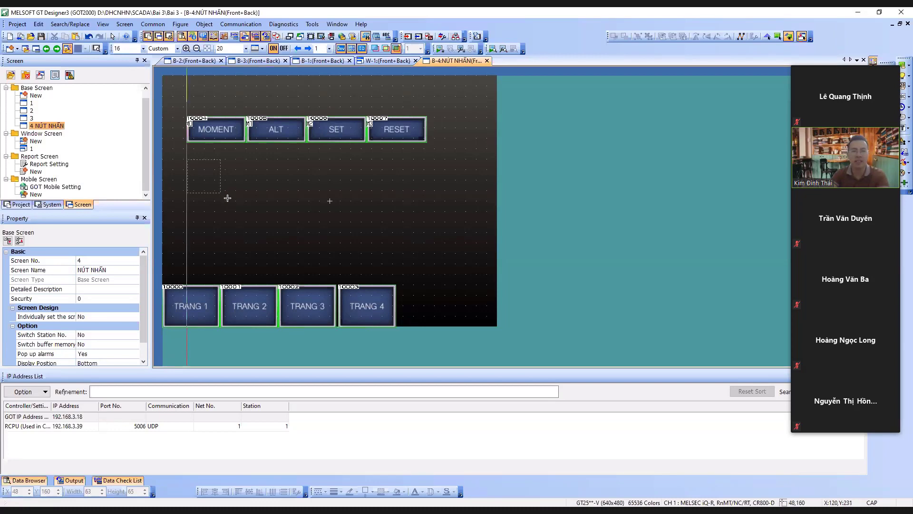
Place a bit lamp about 111 wide and 115 high below the MOMENT switch and move it to X 32, Y 144
left_click_drag(227, 198, 227, 201)
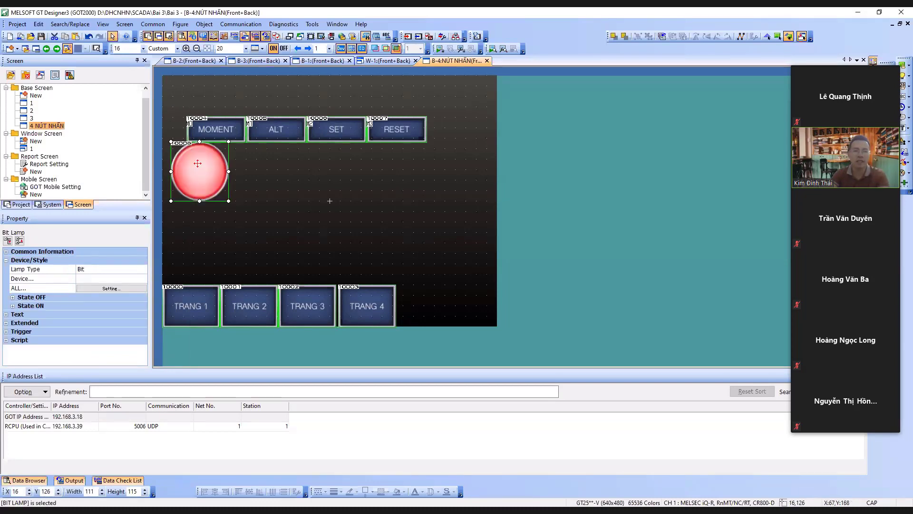
key("Down")
key("Down")
key("Down")
key("Down")
key("Down")
key("Down")
key("Down")
key("Down")
key("Down")
key("Down")
key("Down")
key("Down")
key("Down")
key("Down")
key("Down")
key("Down")
key("Down")
key("Down")
key("Right")
key("Right")
key("Right")
key("Right")
key("Right")
key("Right")
key("Right")
key("Right")
key("Right")
key("Right")
key("Right")
key("Right")
key("Right")
key("Right")
key("Right")
key("Right")
key("Right")
key("Right")
key("Right")
key("Right")
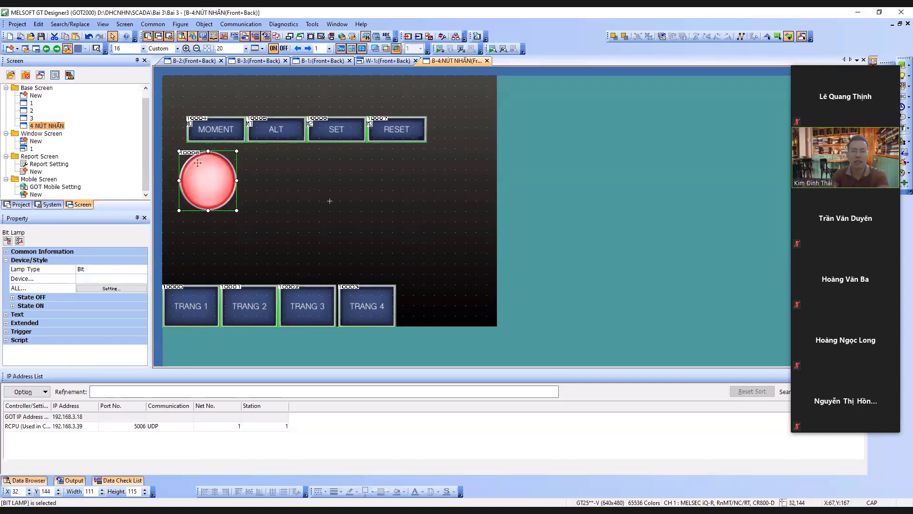
Resize the red bit lamp under the MOMENT button to 83 by 83 dots
left_click(269, 168)
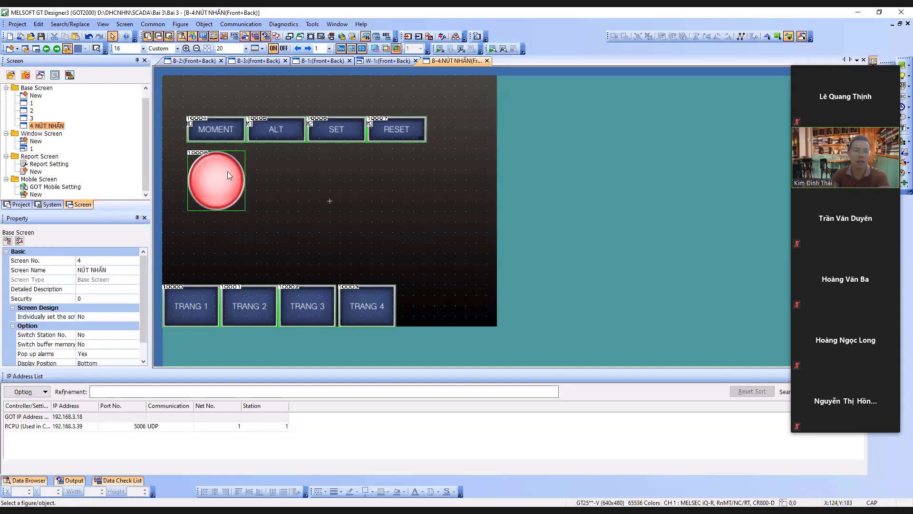
left_click(228, 171)
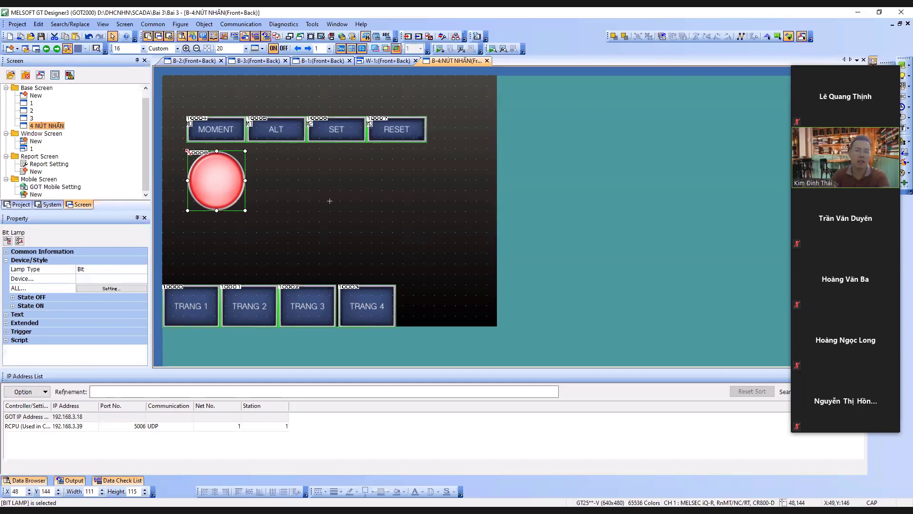
left_click_drag(197, 159, 222, 179)
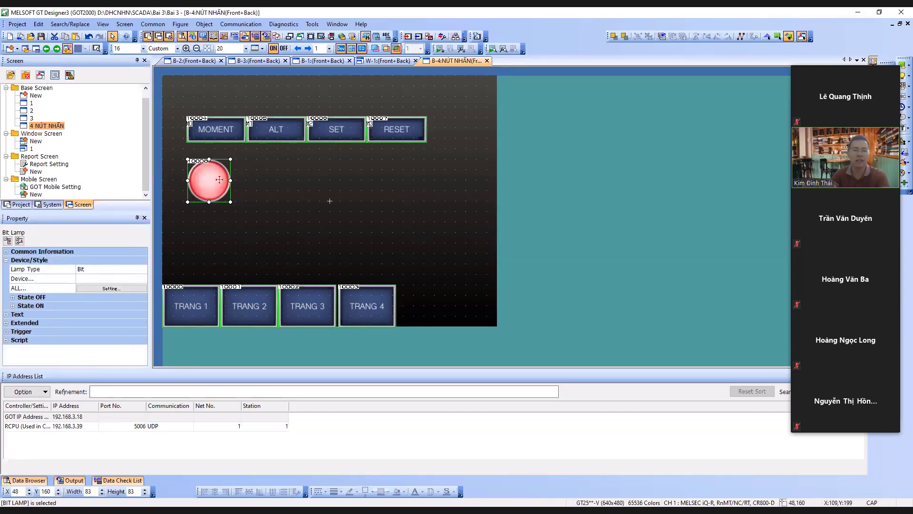
Copy the red lamp consecutively along X for a total of four lamps in one row
right_click(221, 181)
left_click(252, 195)
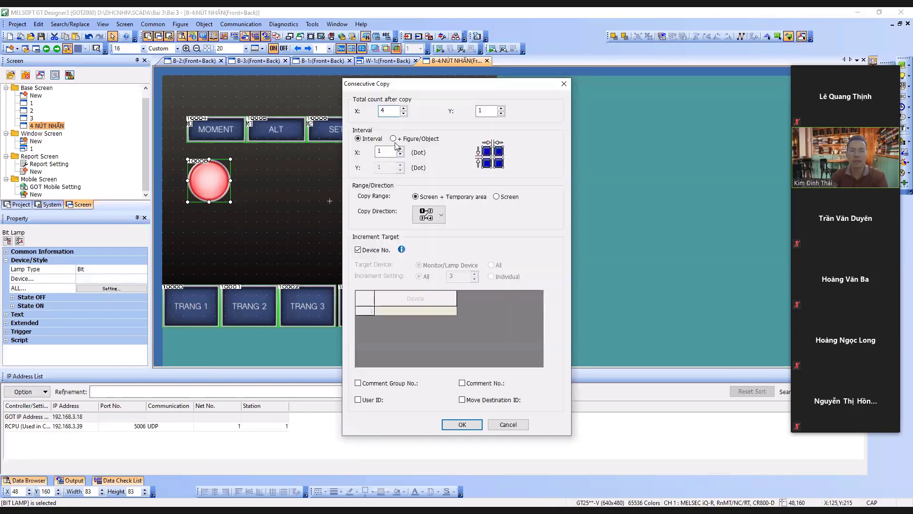
left_click(462, 425)
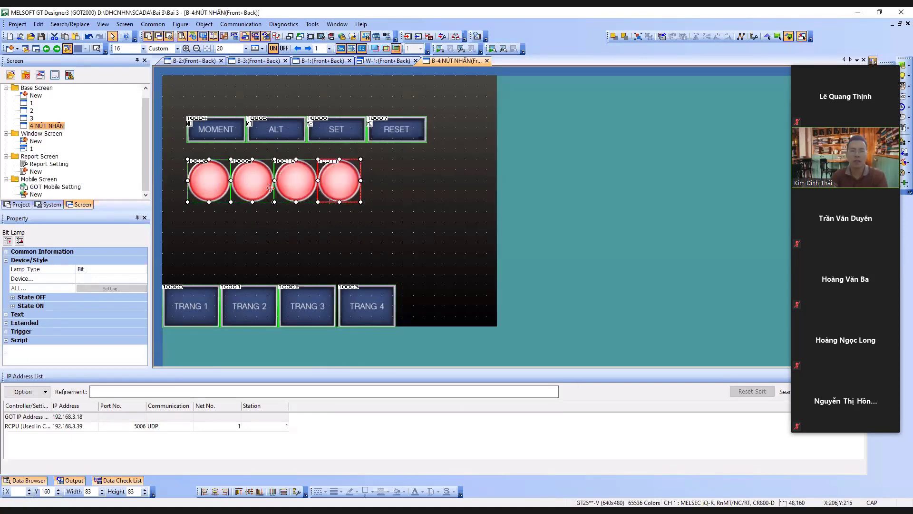
Shift the three copied lamps to the right so the second lamp sits under the ALT button
left_click(439, 247)
left_click_drag(409, 213, 231, 153)
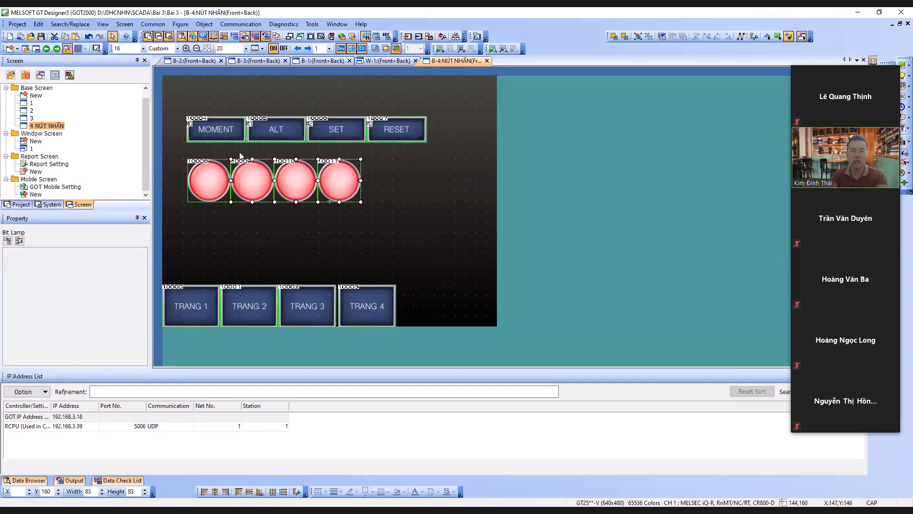
key("Right")
key("Right")
key("Right")
Shift the last two lamps to the right so the third lamp sits under the SET button
left_click_drag(450, 228, 301, 145)
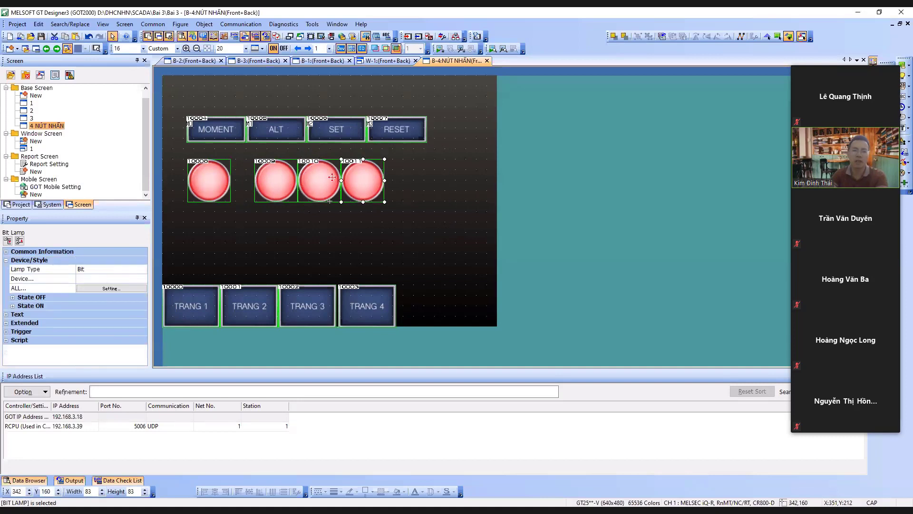
left_click_drag(404, 223, 291, 144)
key("Right")
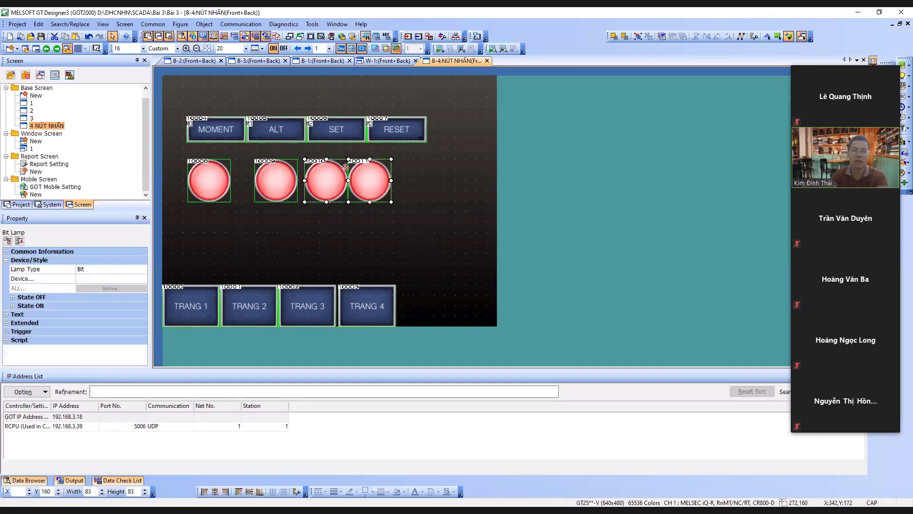
key("Right")
key("Right")
key("Left")
left_click(440, 210)
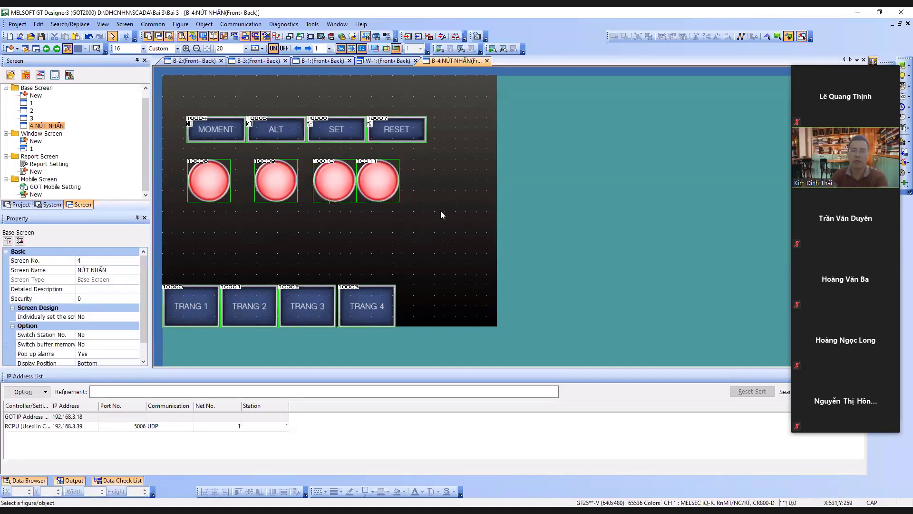
Move the fourth lamp to the right so it sits under the RESET button
left_click(391, 178)
key("Right")
key("Right")
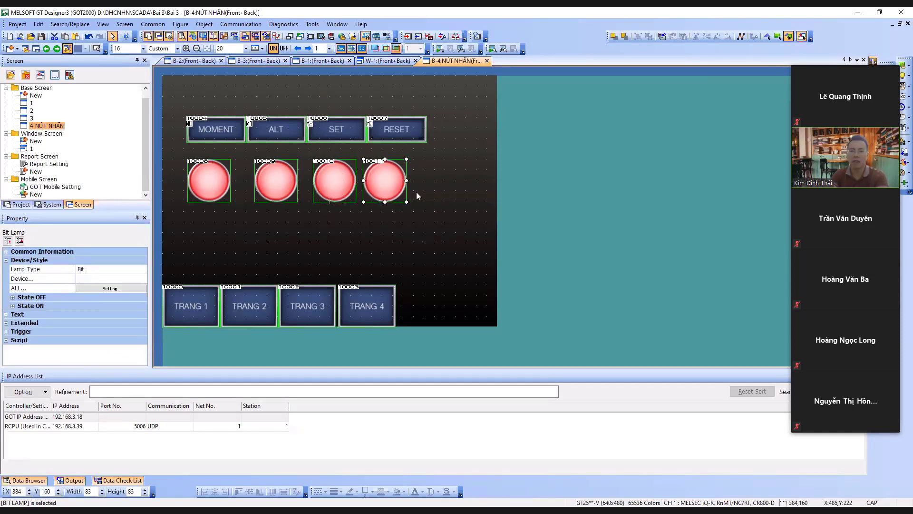
left_click(454, 193)
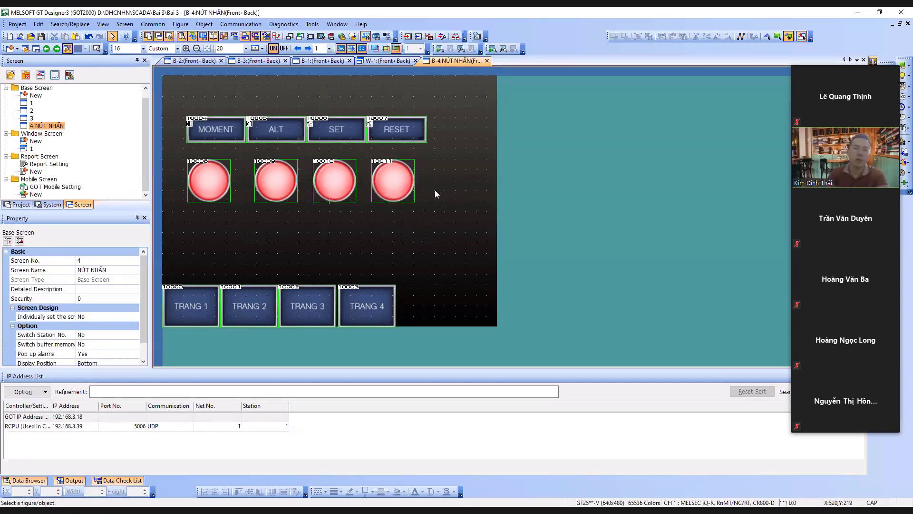
Assign device M0 to the first lamp, under the MOMENT button
left_click(214, 168)
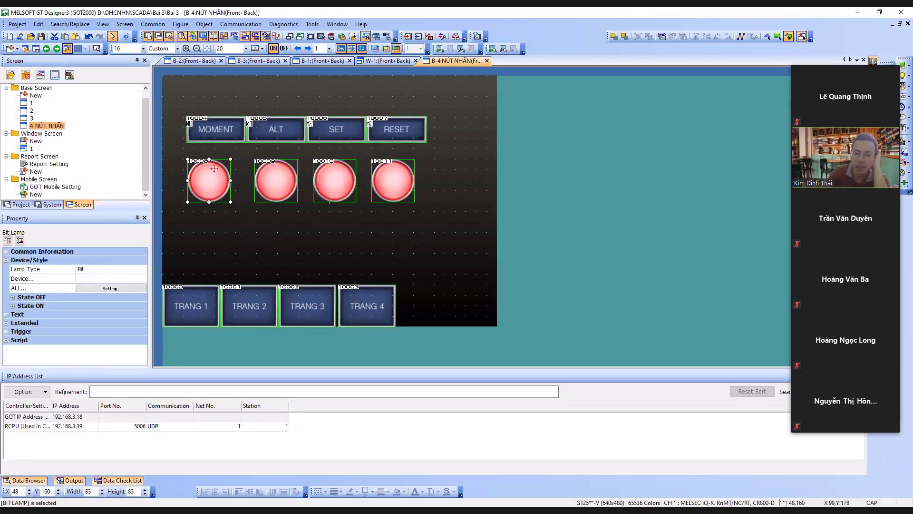
double_click(214, 169)
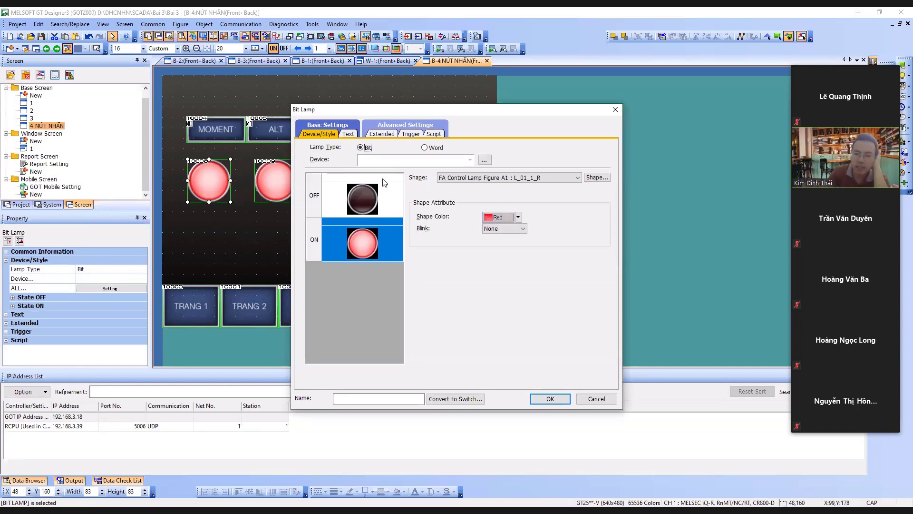
type("M0")
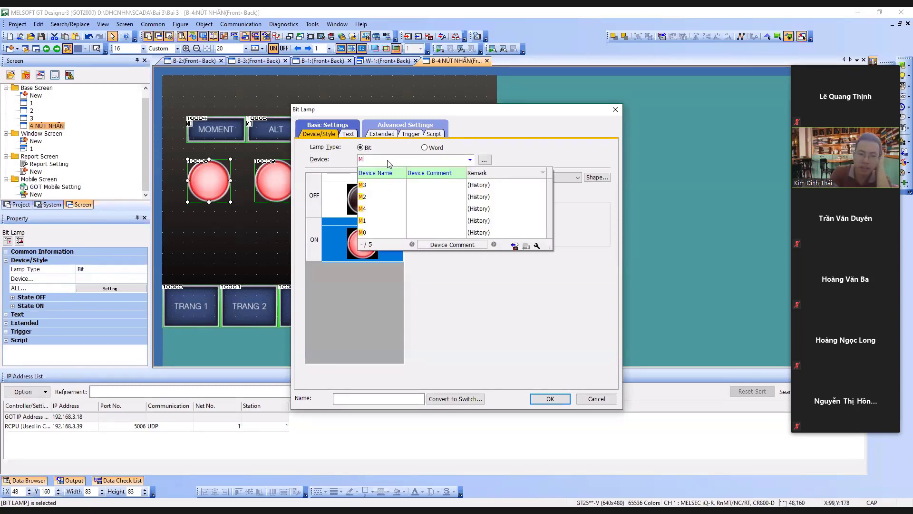
left_click(501, 144)
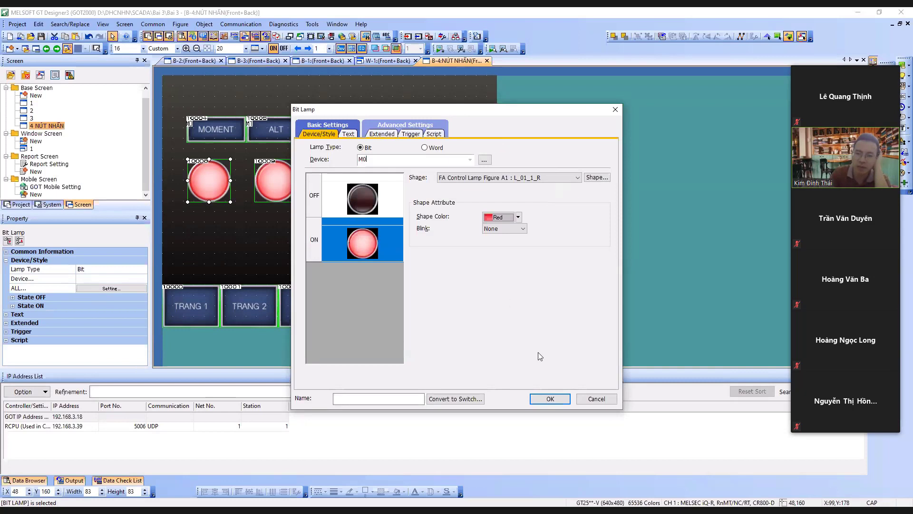
left_click(549, 398)
Set the second lamp's ON shape color to Blue and assign it device M1
left_click(281, 181)
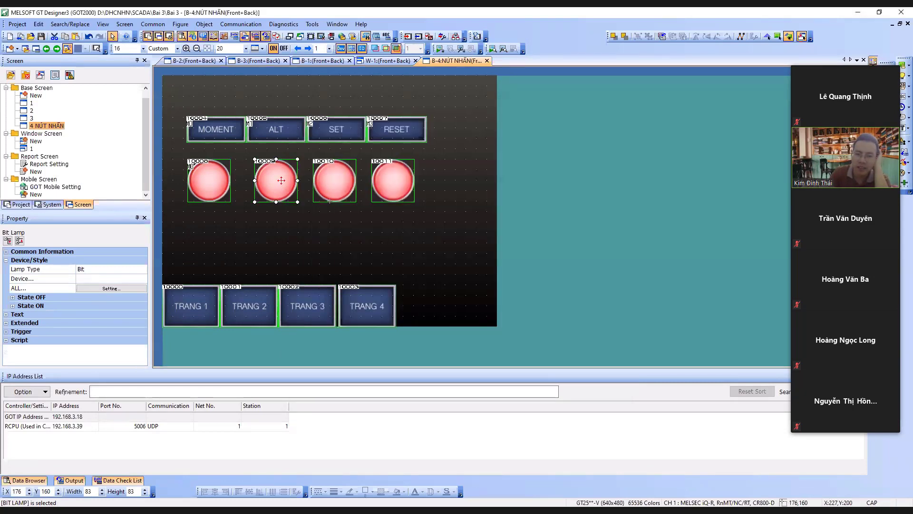
double_click(281, 181)
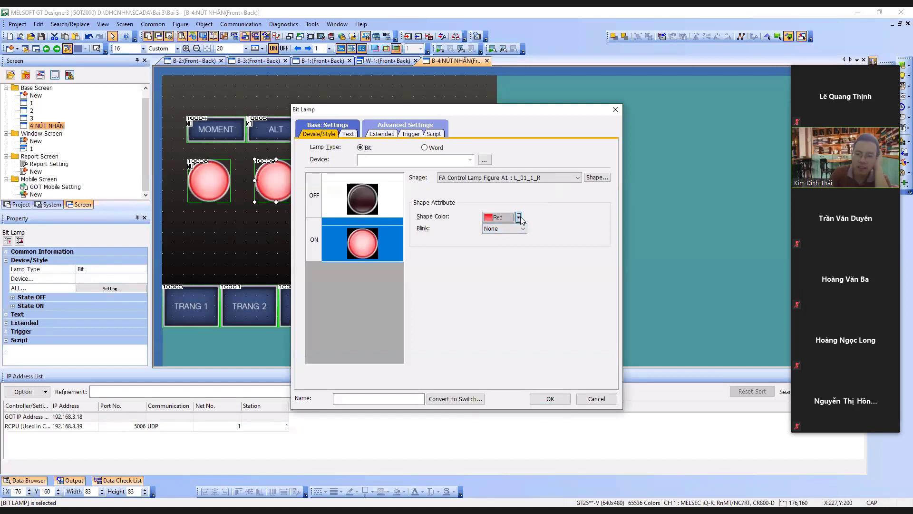
left_click(518, 217)
left_click(502, 237)
type("M1")
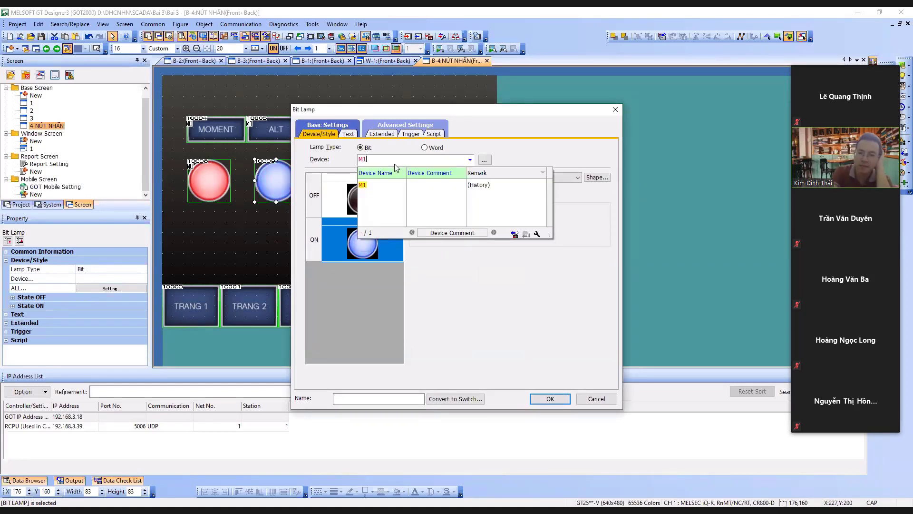
left_click(529, 159)
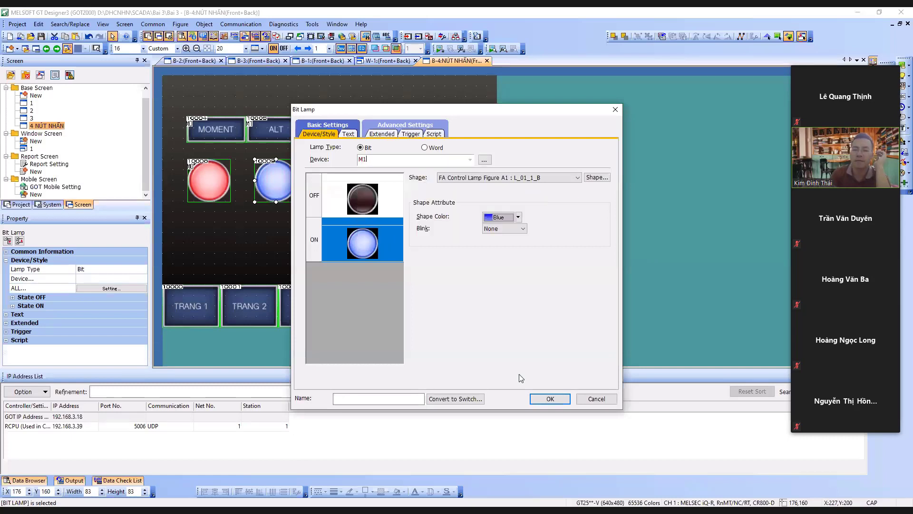
left_click(542, 400)
Set the third lamp's ON shape color to Yellow and assign it device M2
left_click(340, 183)
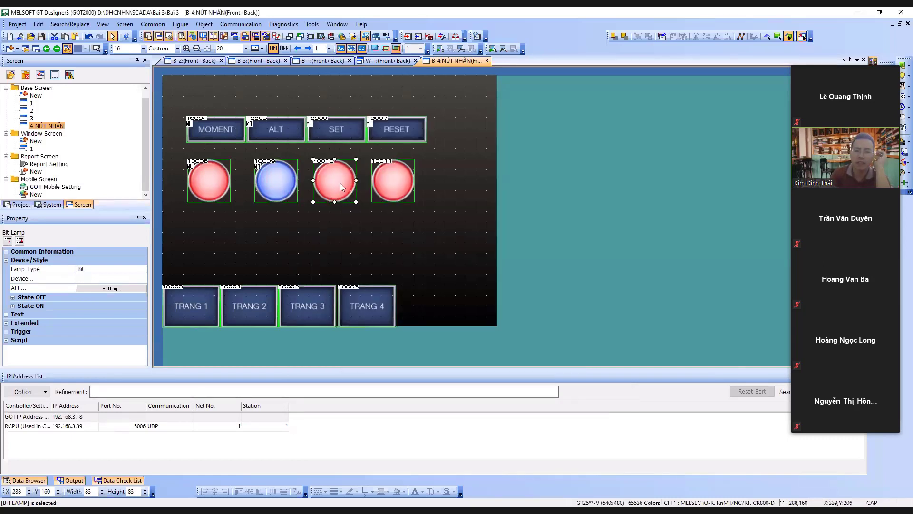
double_click(340, 187)
left_click(504, 217)
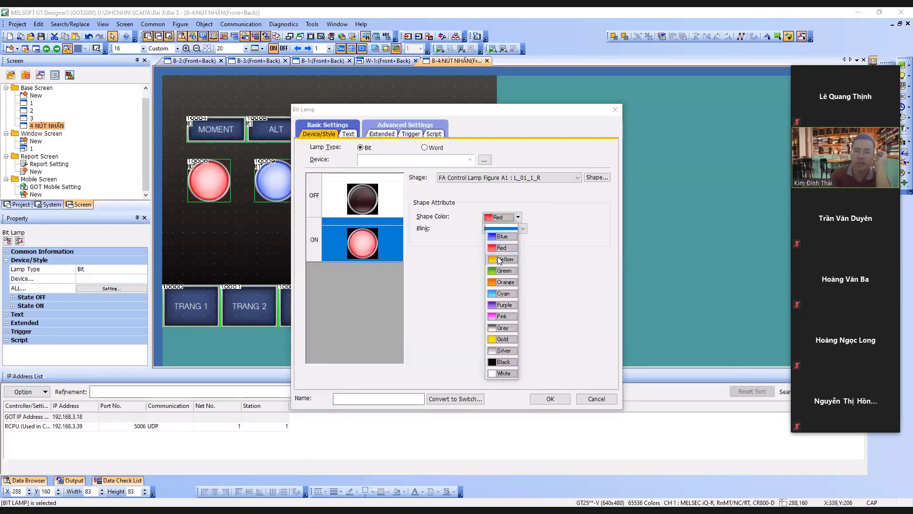
left_click(500, 259)
left_click(416, 159)
type("M2")
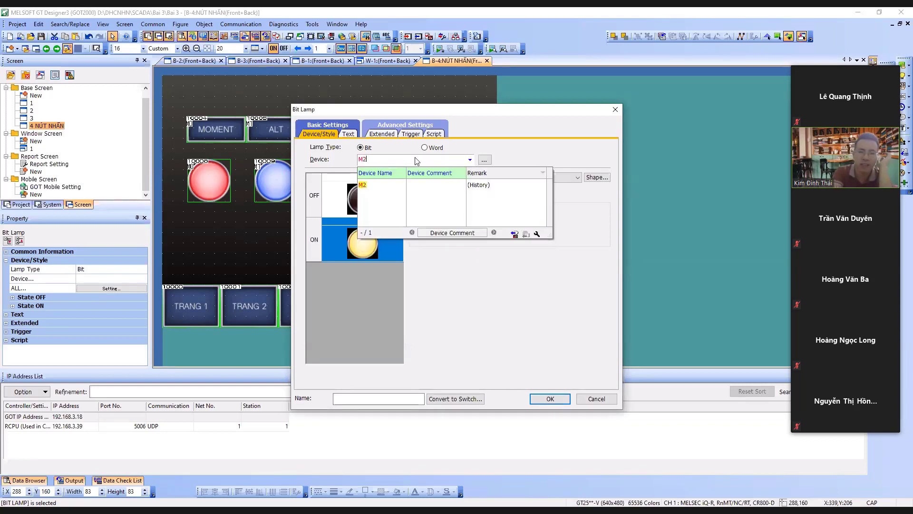
left_click(545, 147)
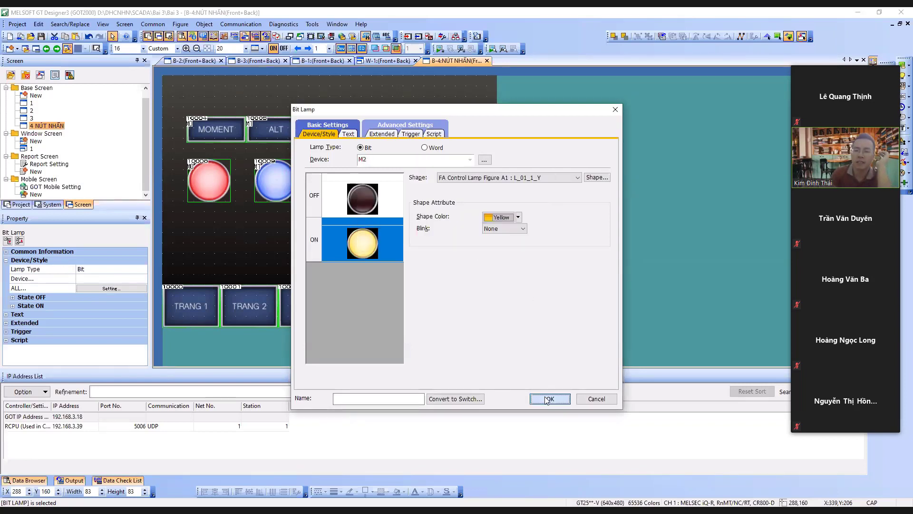
key("Return")
Set the fourth lamp's ON shape color to Cyan and assign it device M3
left_click(404, 190)
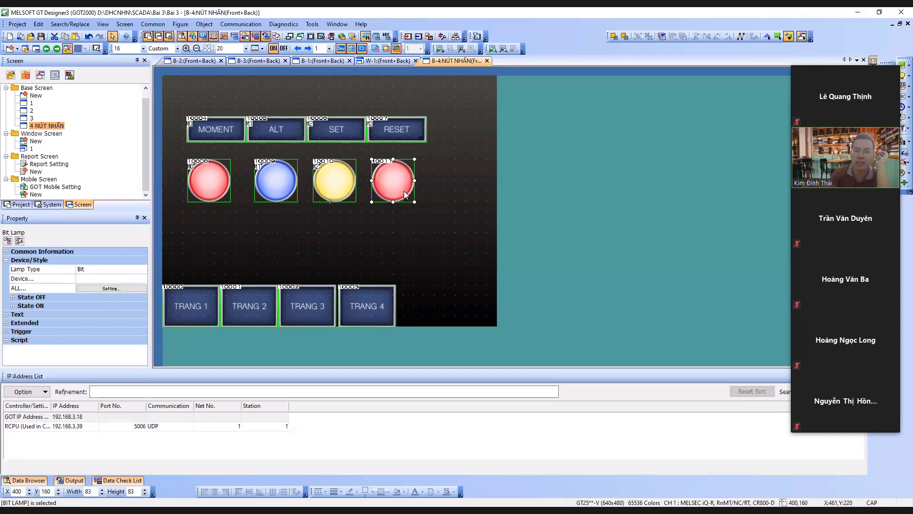
double_click(404, 191)
left_click(504, 217)
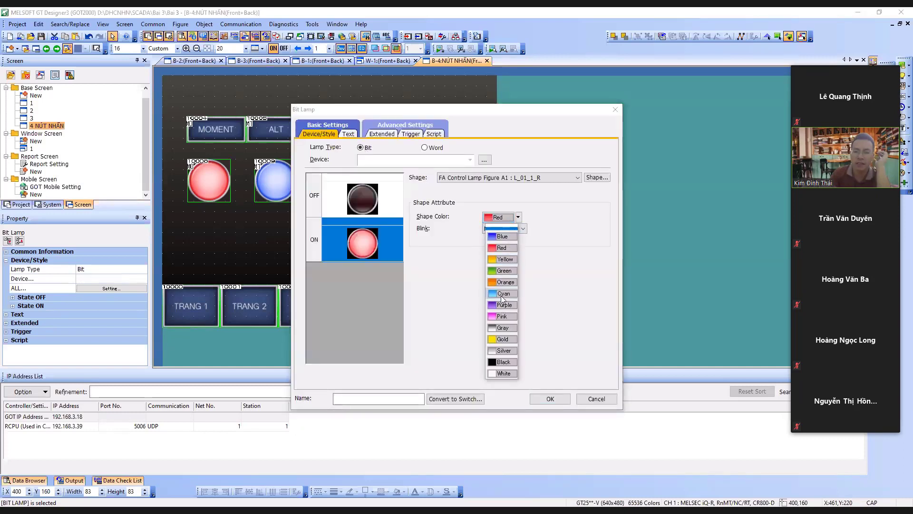
left_click(501, 294)
left_click(425, 160)
type("M3")
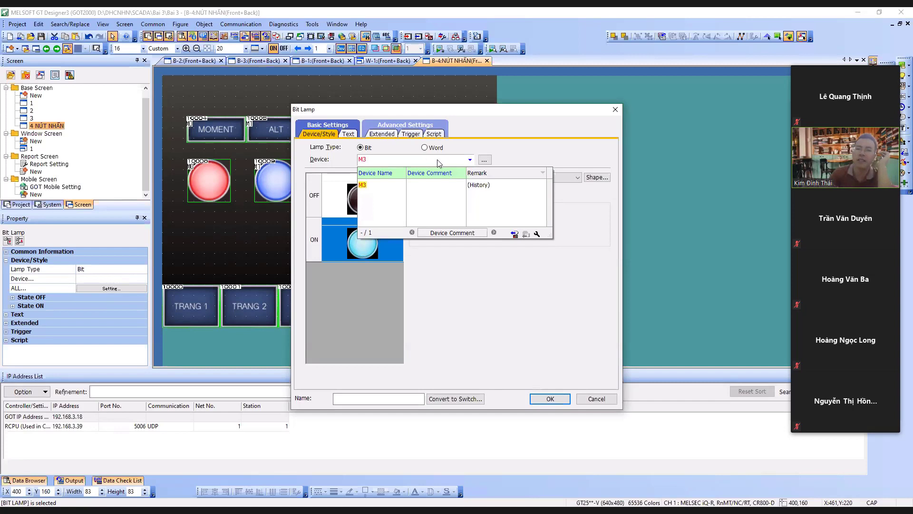
key("Return")
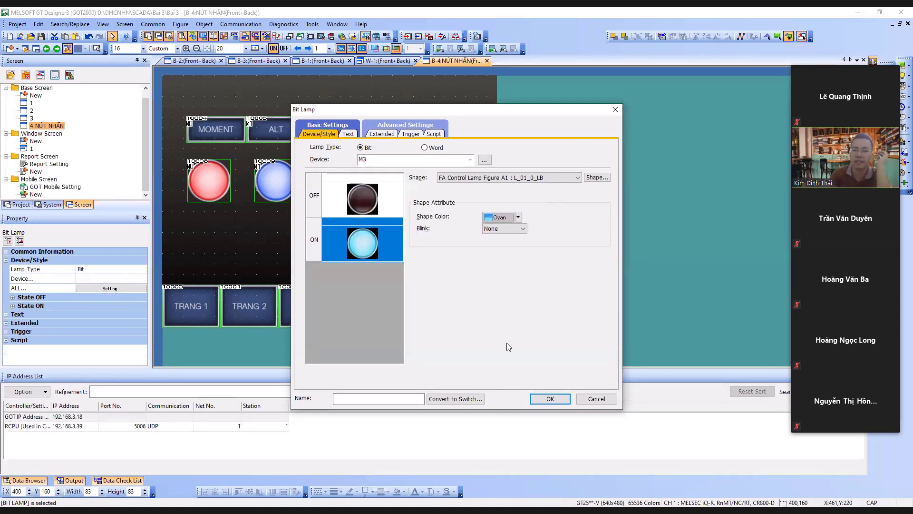
left_click(550, 399)
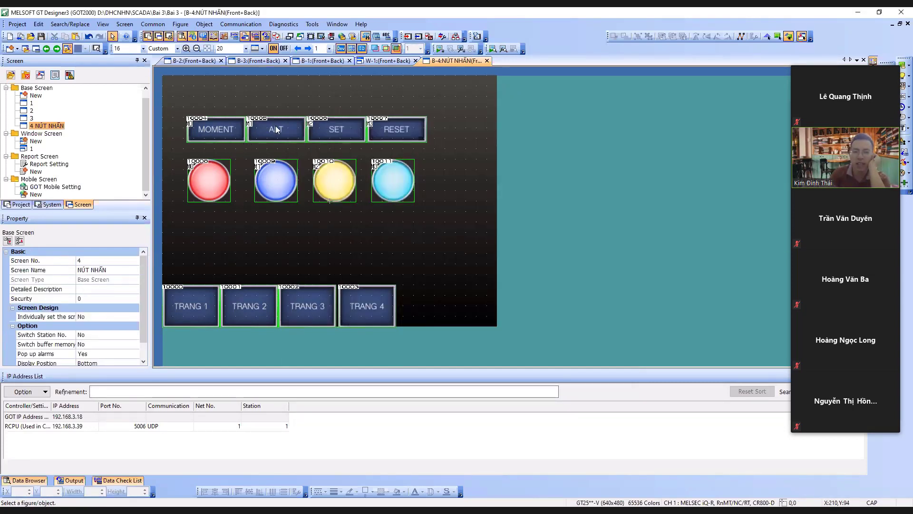
Move the MOMENT switch slightly left and review the bit actions assigned to the ALT, SET and RESET switches
left_click(222, 130)
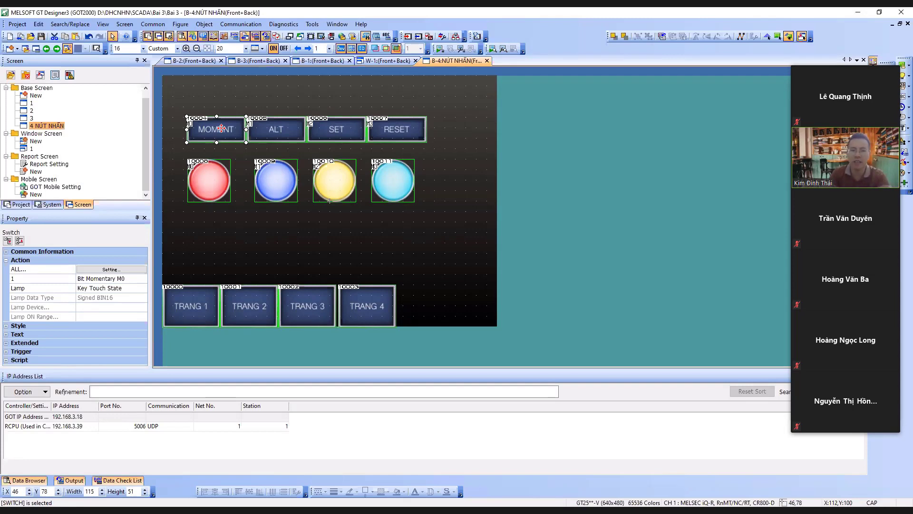
left_click_drag(222, 128, 215, 129)
left_click(305, 138)
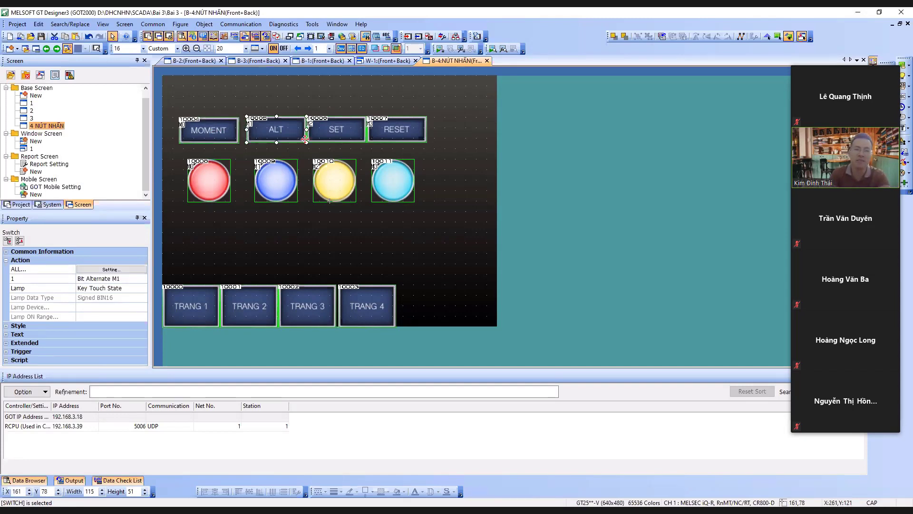
left_click(332, 136)
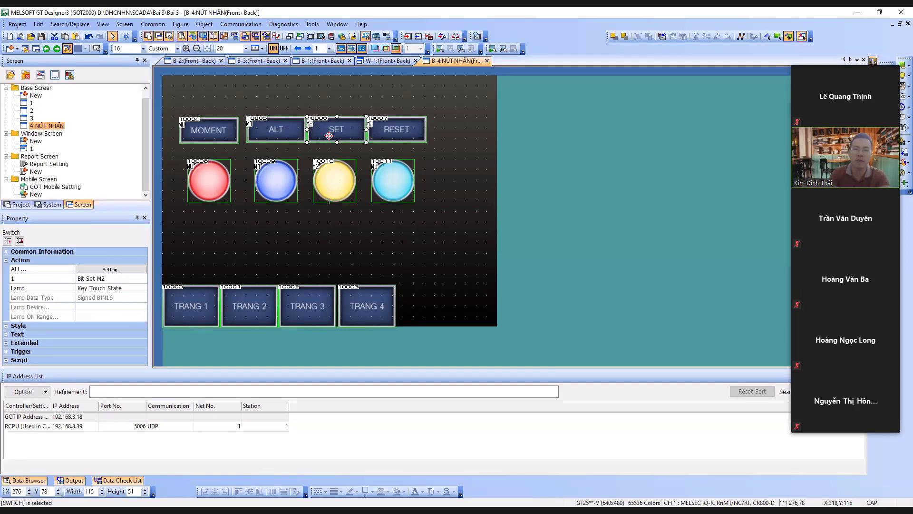
left_click(395, 137)
left_click(457, 215)
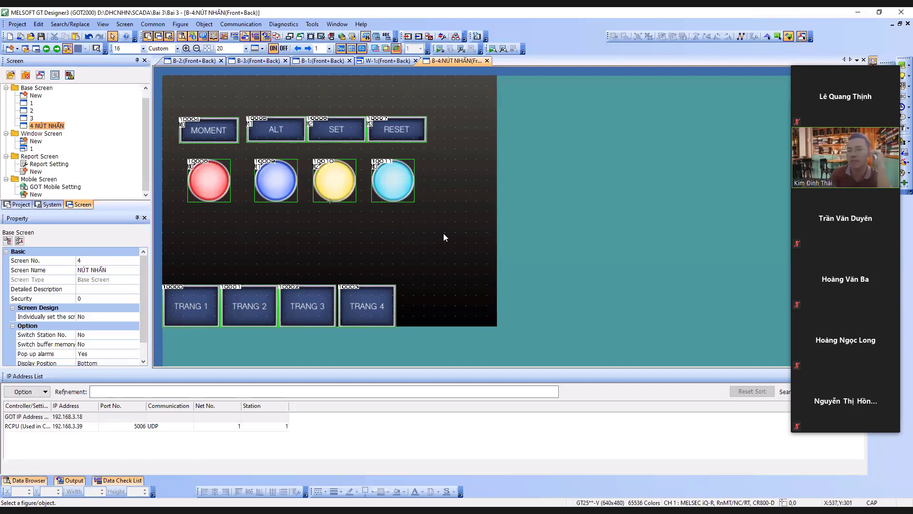
left_click(278, 133)
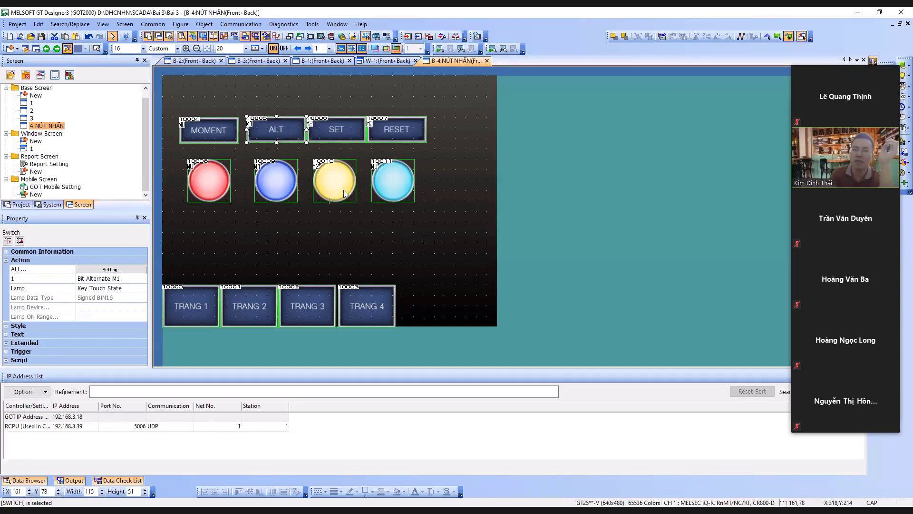
left_click(429, 209)
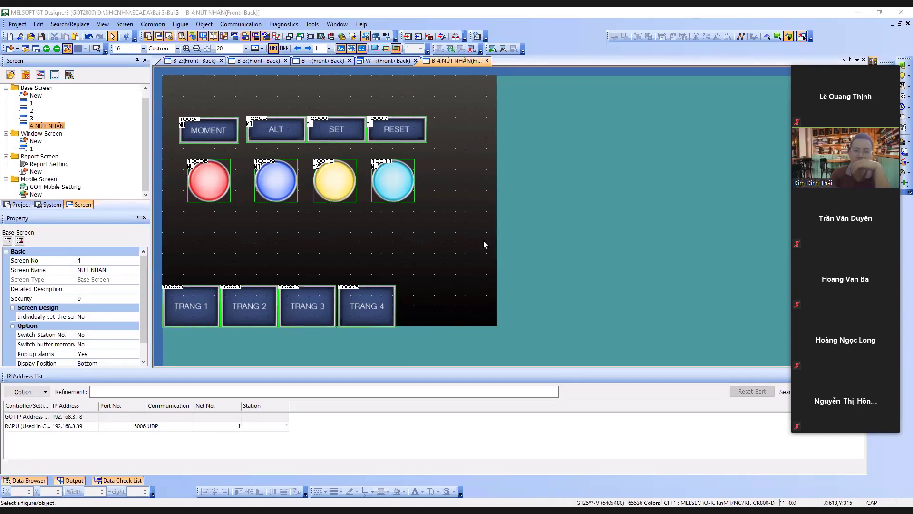
Run the project in GT Simulator3
left_click(255, 36)
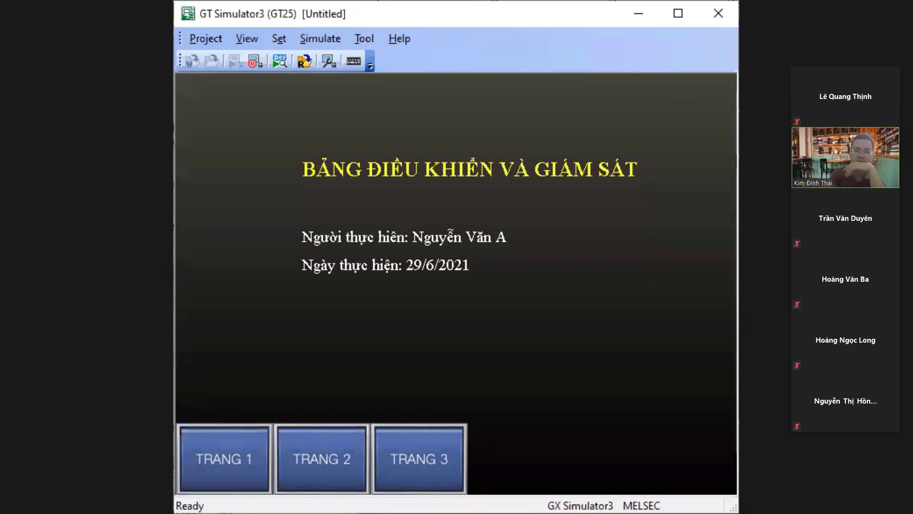
Stop the simulation and paste the TRANG 4 switch onto base screen 1, just beside TRANG 3
left_click(255, 67)
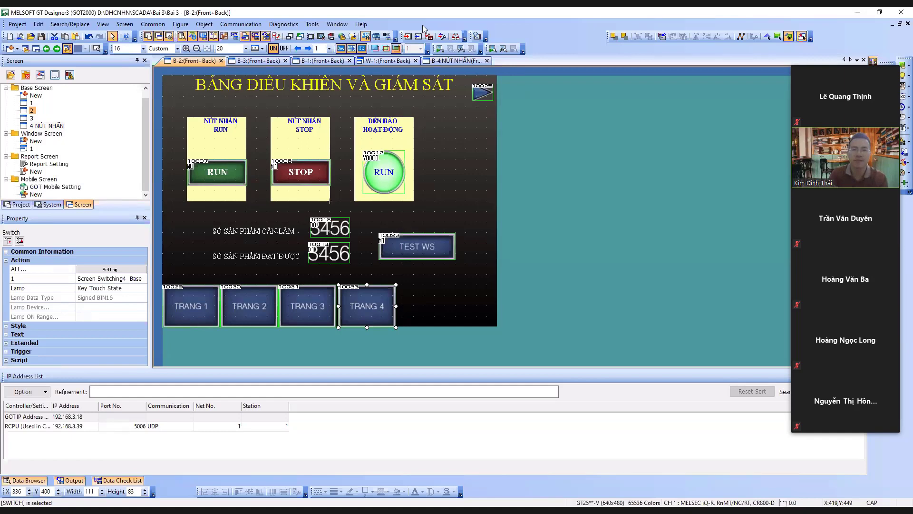
double_click(32, 103)
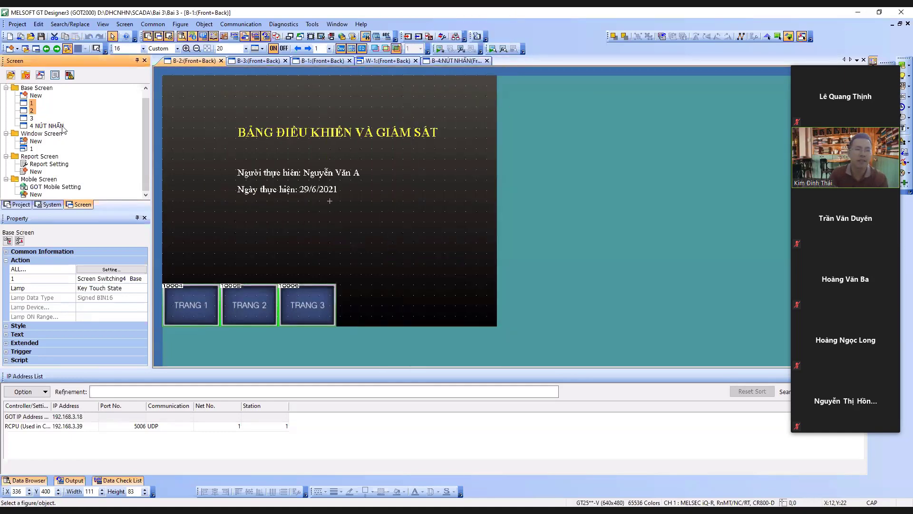
right_click(370, 281)
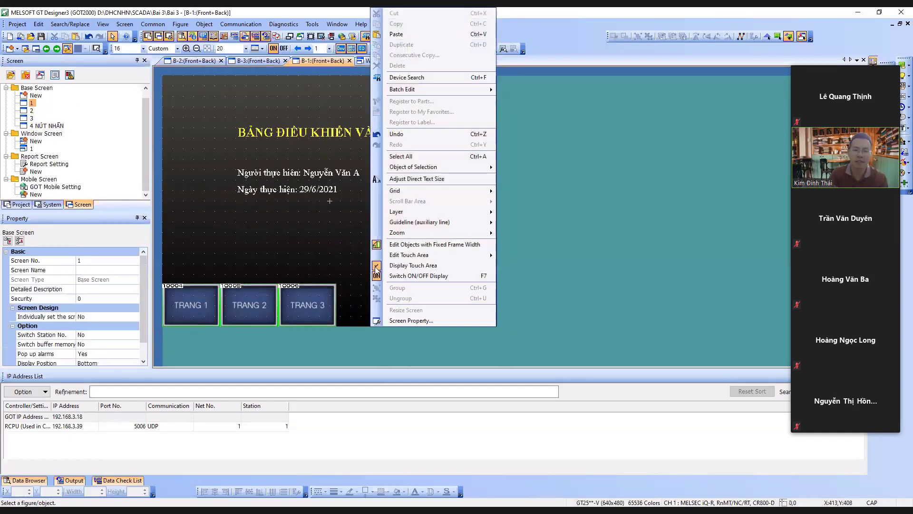
left_click(398, 34)
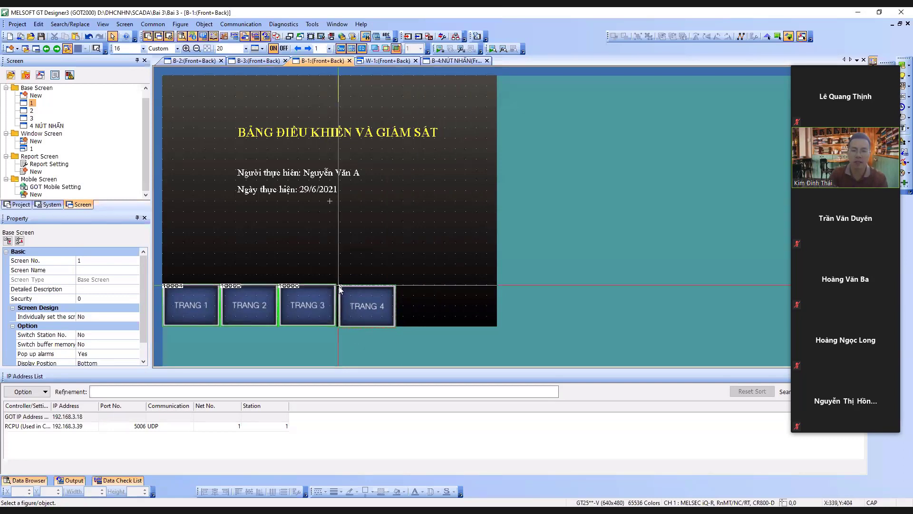
left_click(338, 286)
left_click(421, 261)
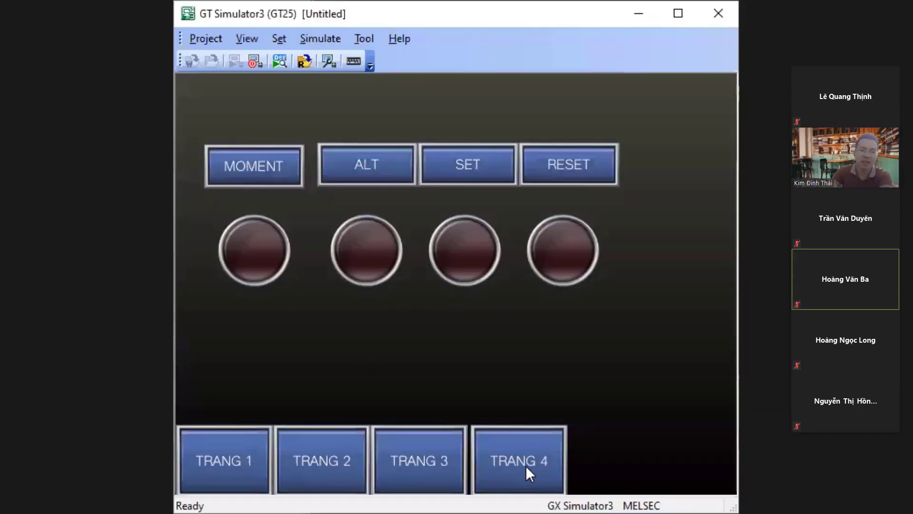
Test the MOMENT switch and toggle the ALT switch repeatedly on the simulated page 4, checking their lamps
left_click(265, 173)
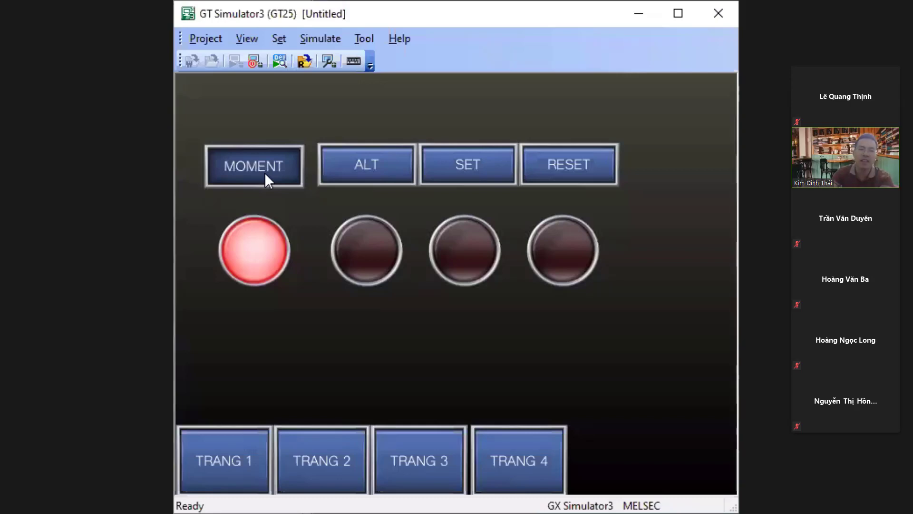
left_click_drag(265, 173, 265, 173)
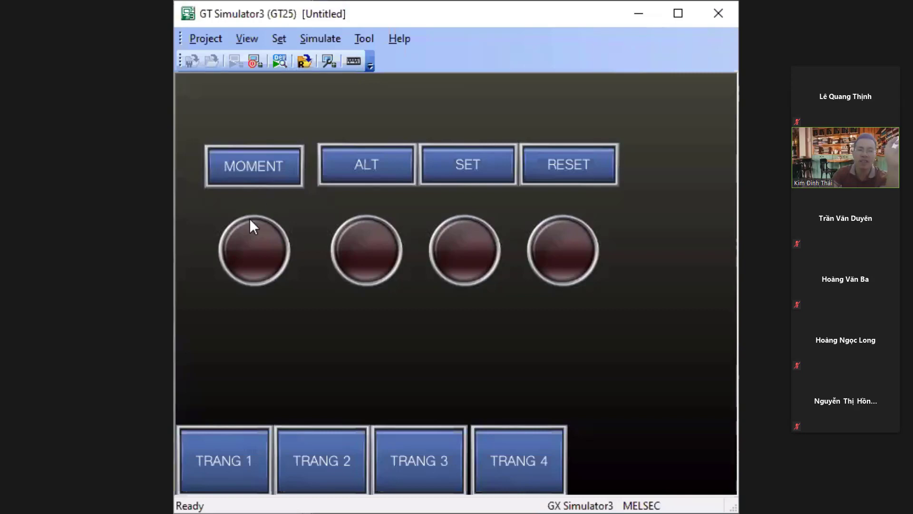
left_click(364, 161)
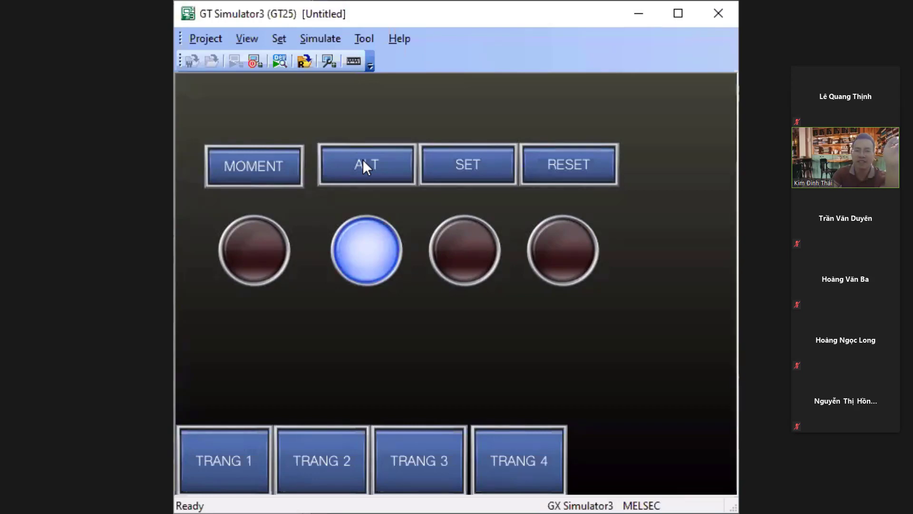
left_click(363, 161)
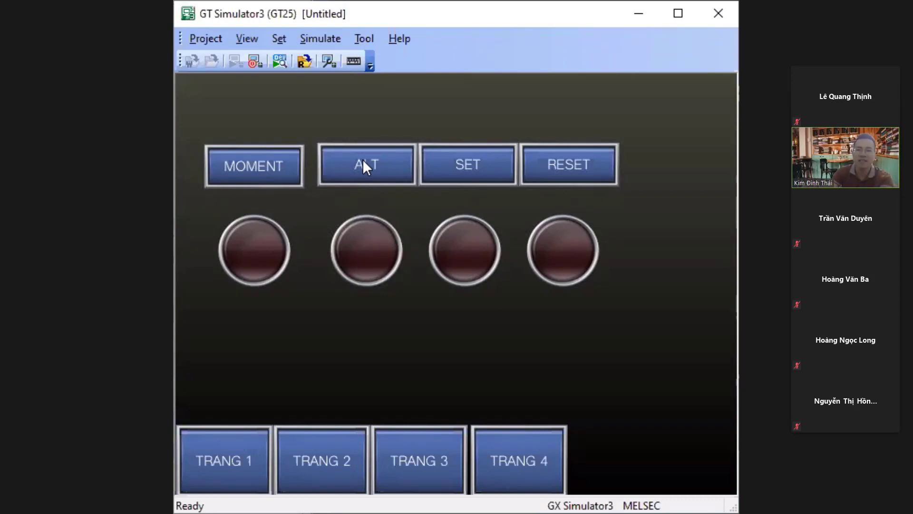
left_click(363, 160)
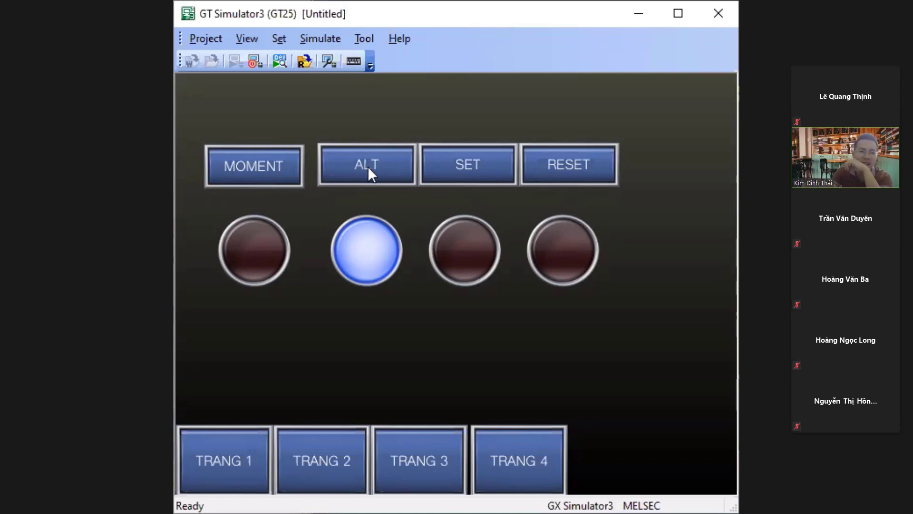
Test the SET and RESET switches in the simulation, and operate all four switches again to compare their lamps
left_click(490, 167)
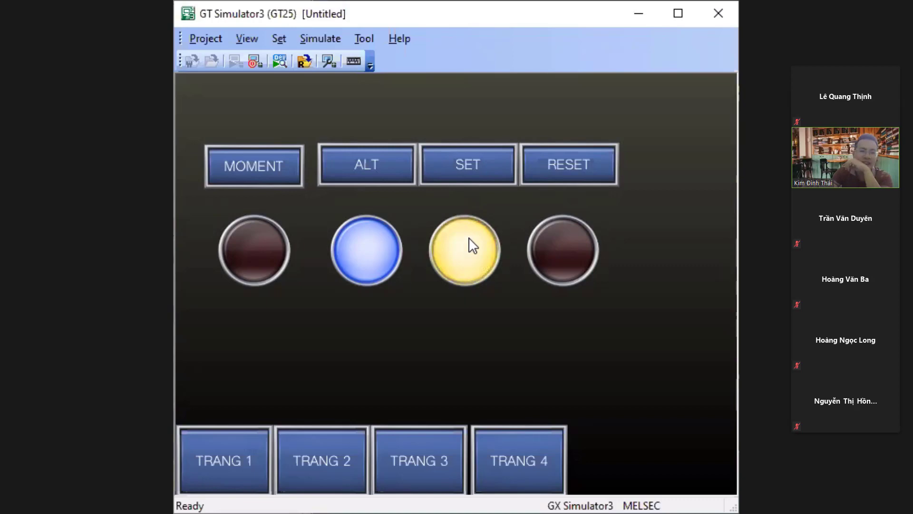
left_click(484, 169)
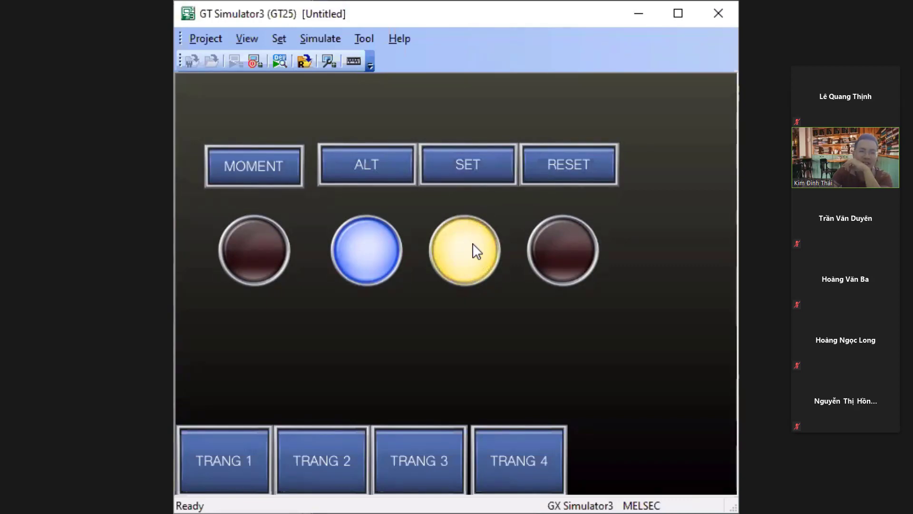
left_click(587, 172)
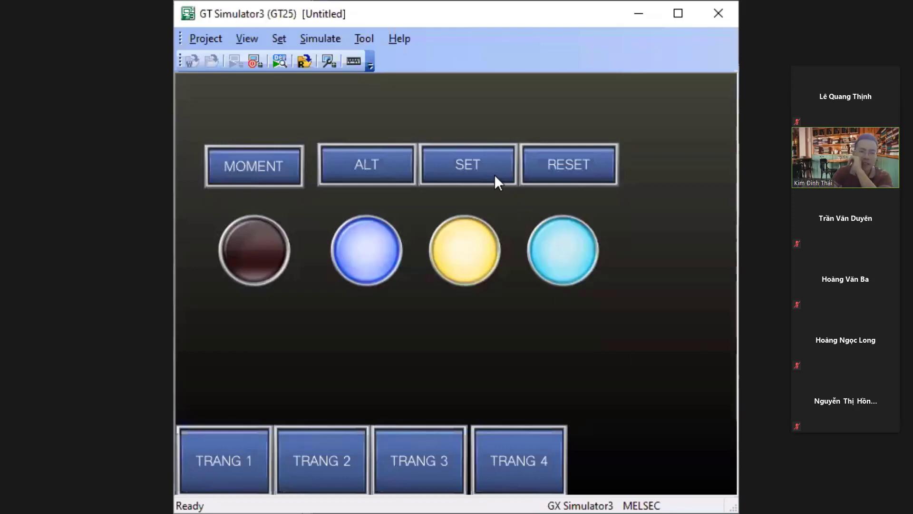
left_click(491, 173)
left_click(252, 167)
left_click(389, 166)
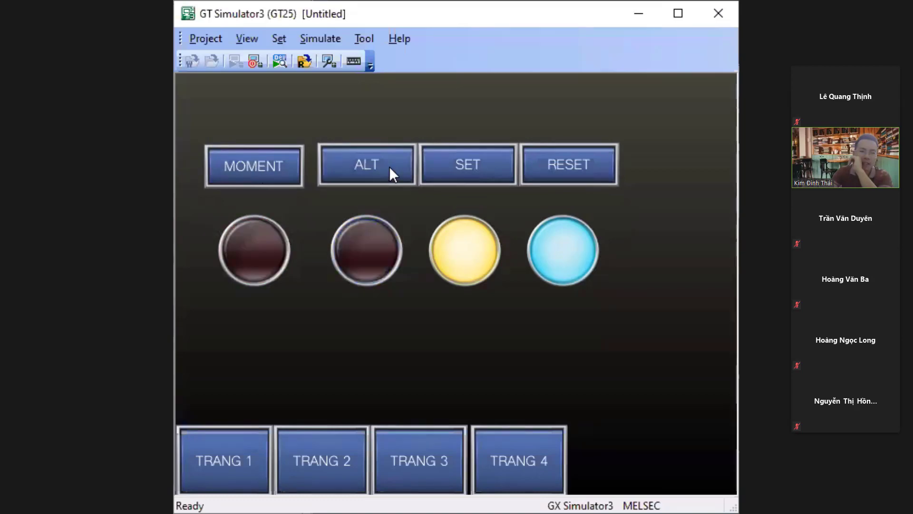
left_click(466, 168)
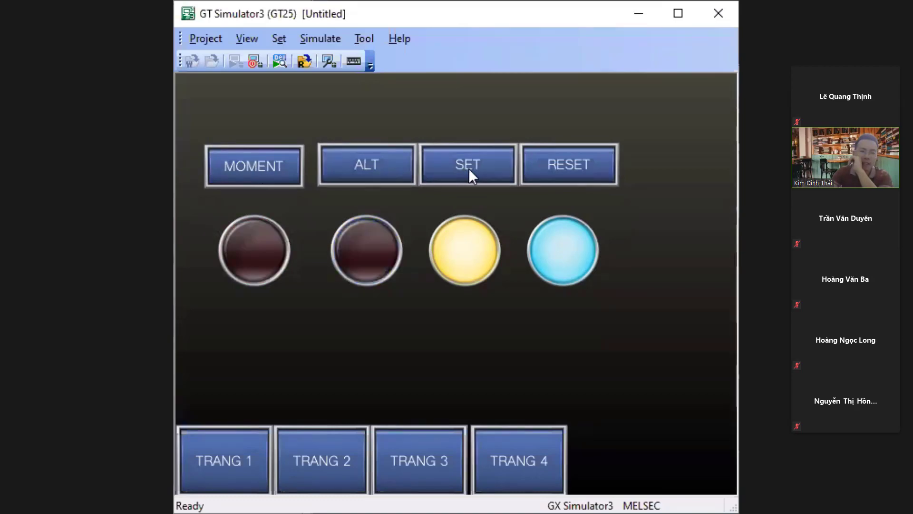
left_click(577, 167)
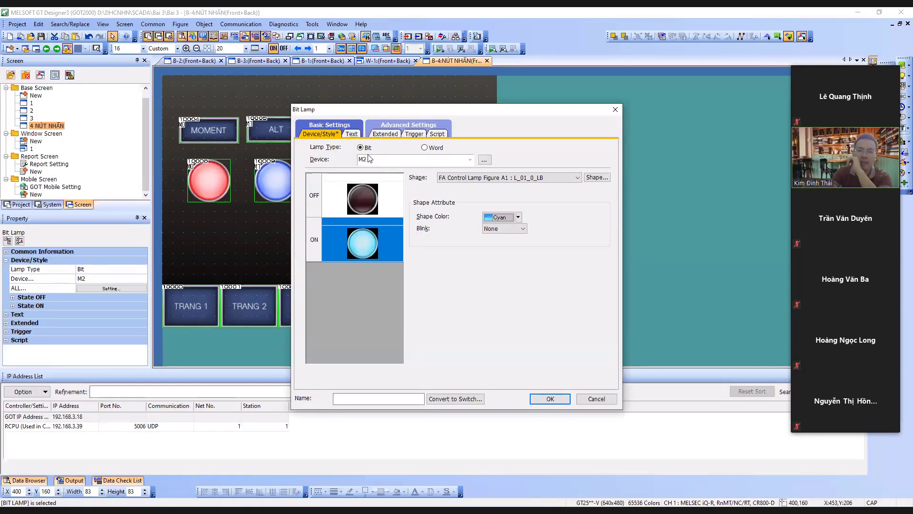
Review the fourth lamp's text and device/style settings and close its dialog without saving
left_click(352, 134)
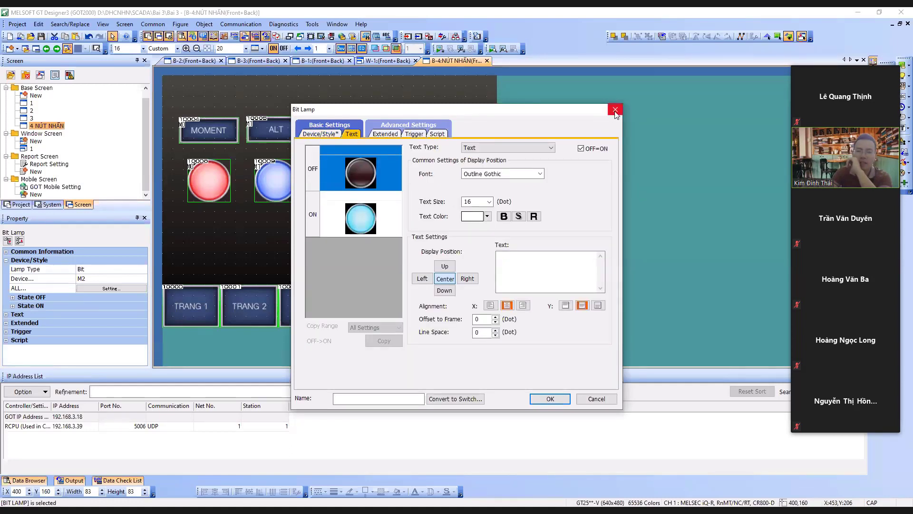
left_click(315, 133)
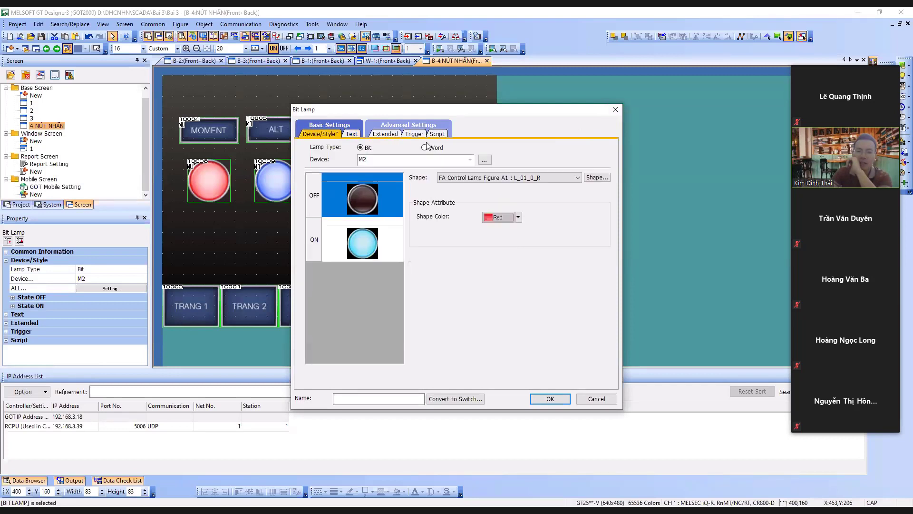
left_click(617, 110)
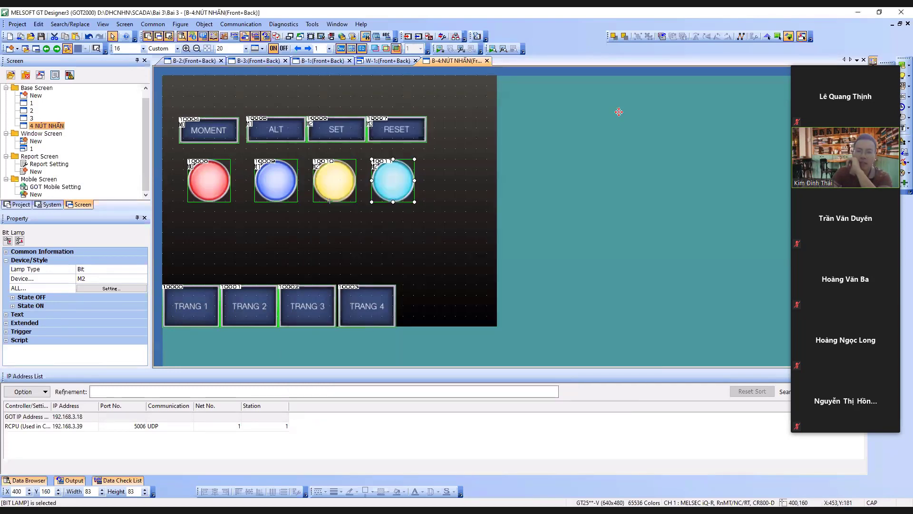
Replace the cyan lamp below RESET with a new bit lamp sized about 83 × 81
left_click(400, 170)
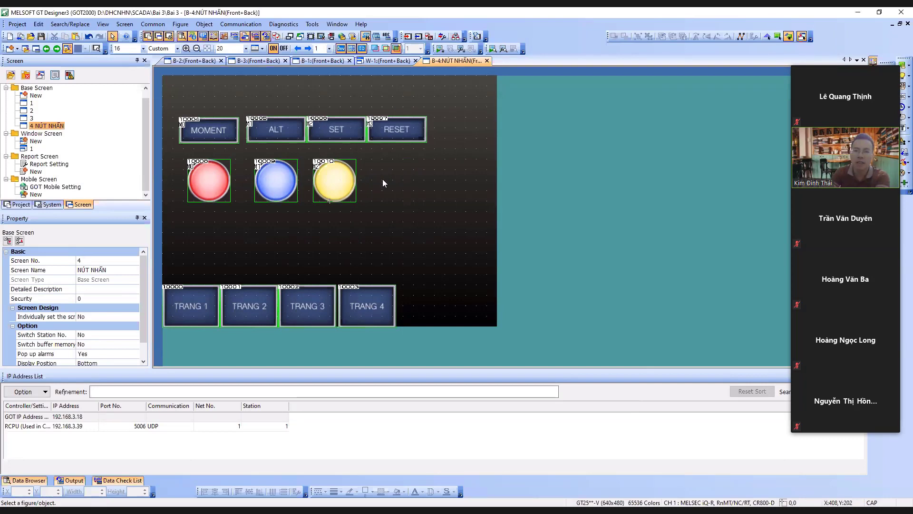
left_click(903, 76)
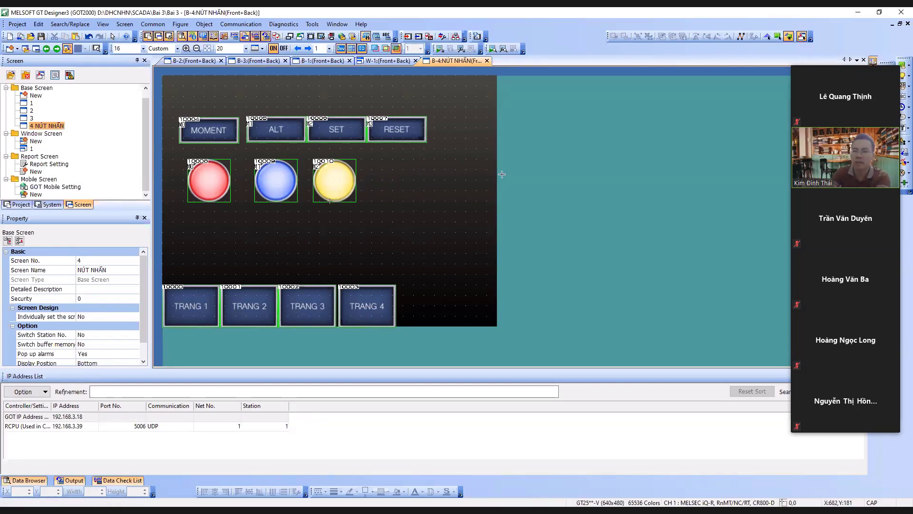
left_click(390, 164)
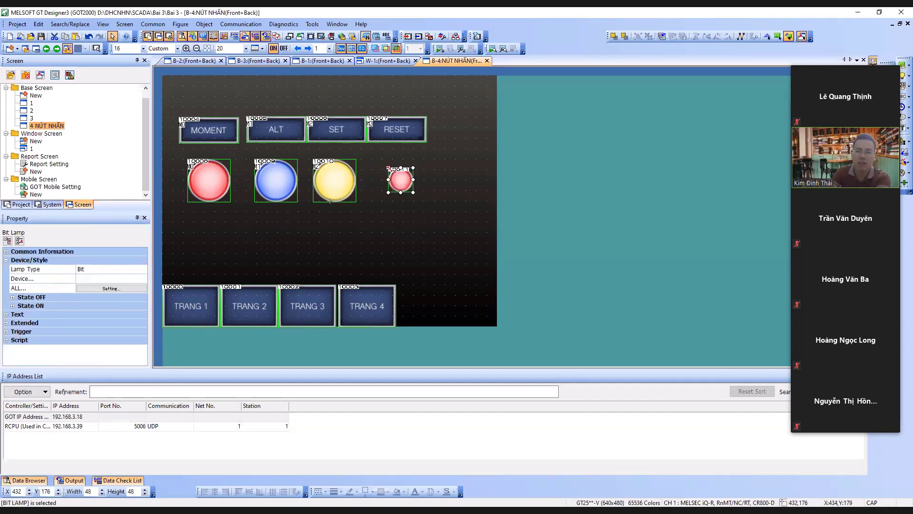
left_click_drag(388, 168, 372, 159)
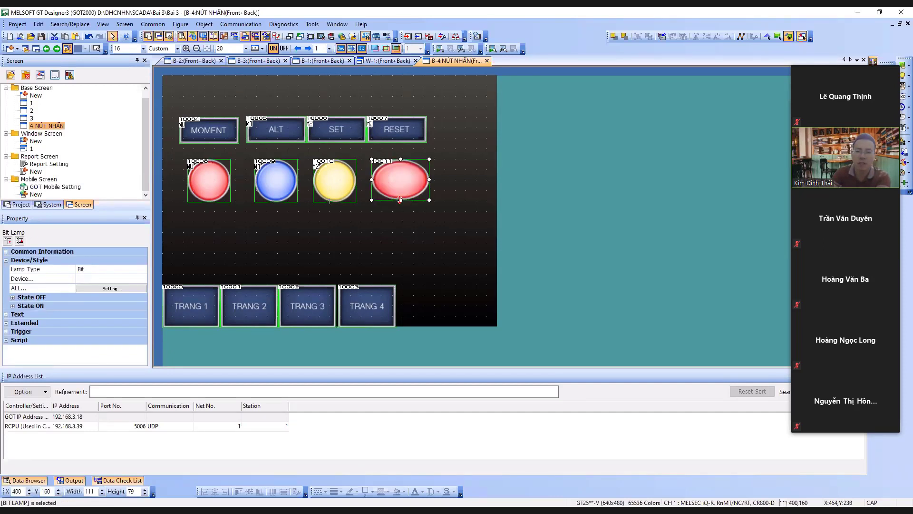
left_click_drag(400, 200, 401, 201)
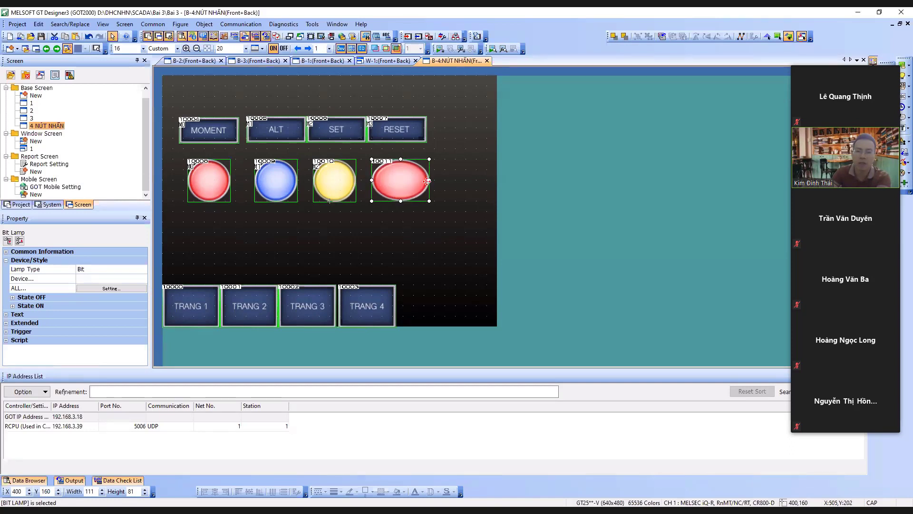
left_click_drag(430, 180, 422, 180)
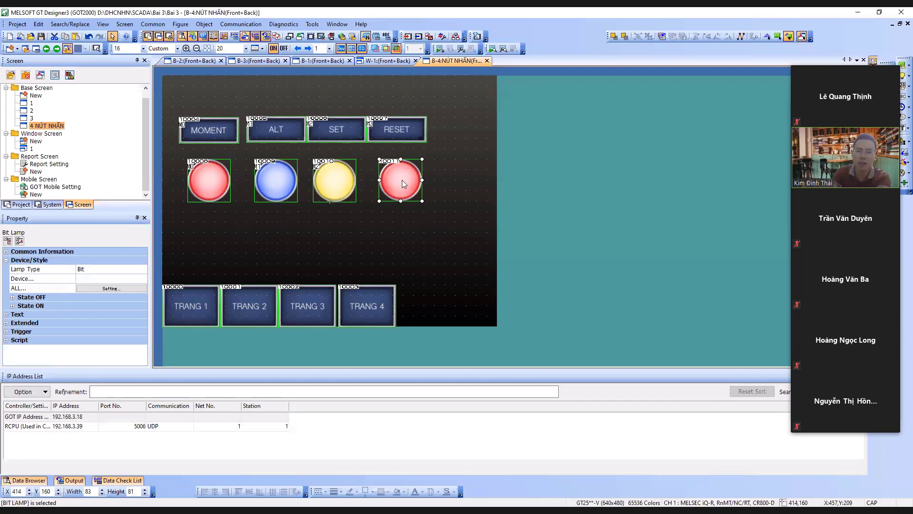
Try assigning device M2 and the Cyan ON shape color to the new fourth lamp, and discard the changes
double_click(401, 180)
type("M2")
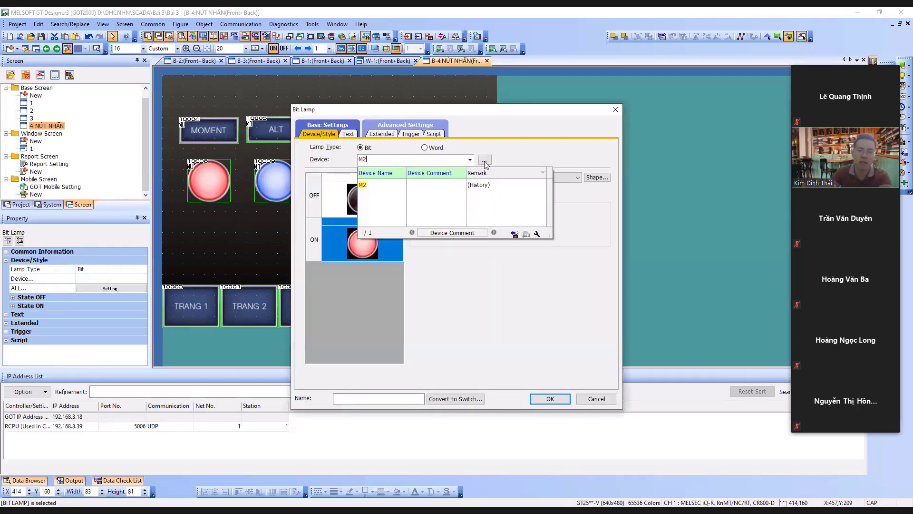
left_click(535, 151)
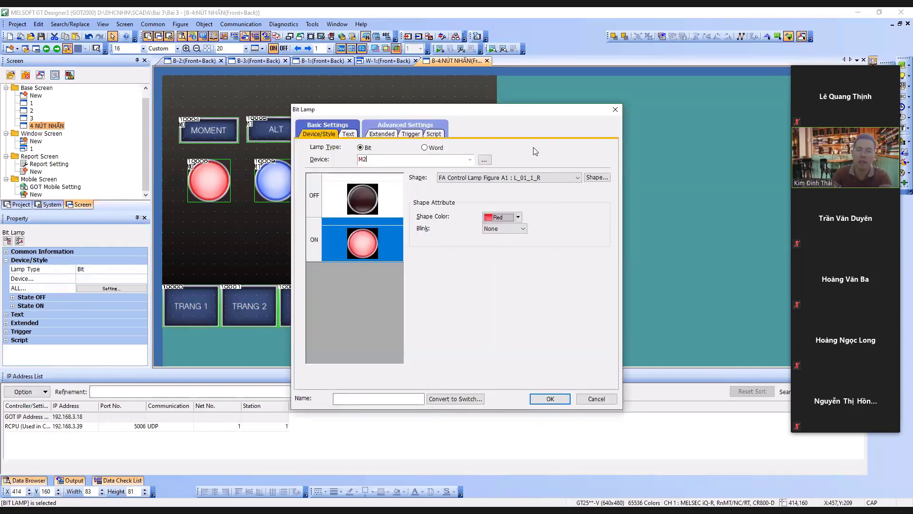
left_click(499, 218)
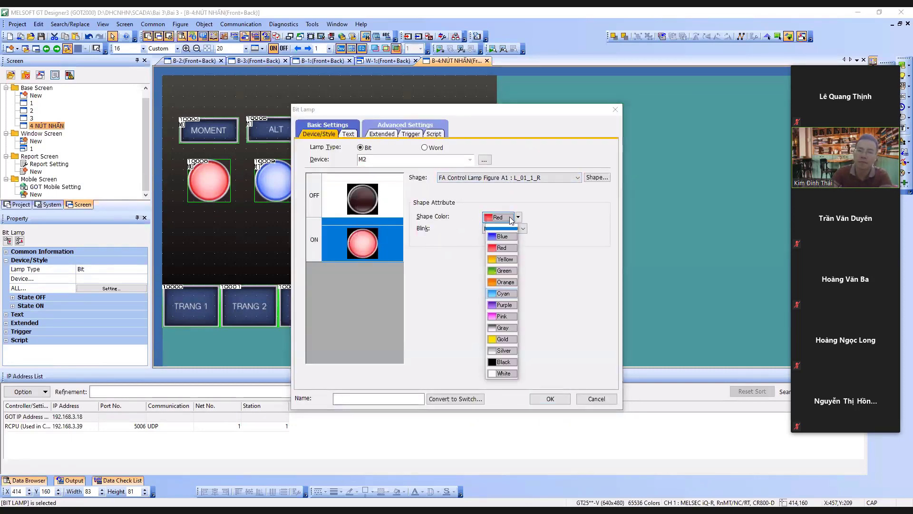
left_click(503, 293)
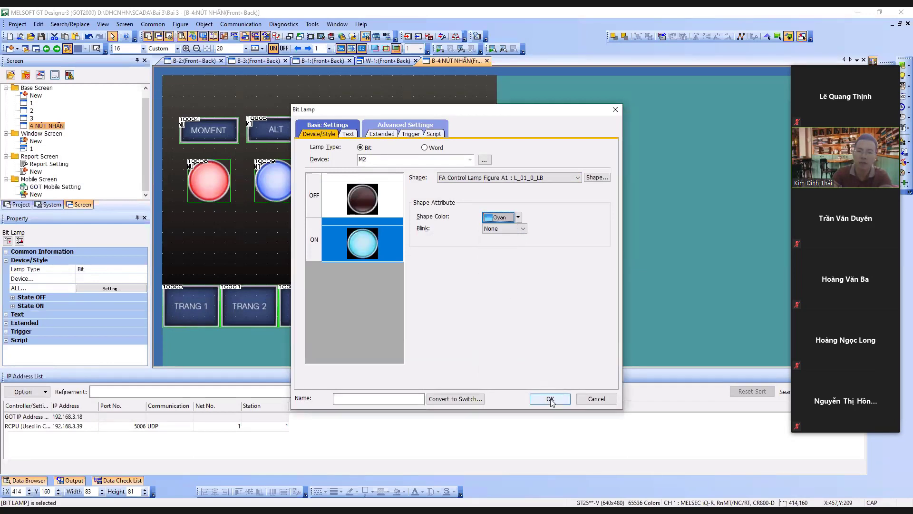
left_click(484, 162)
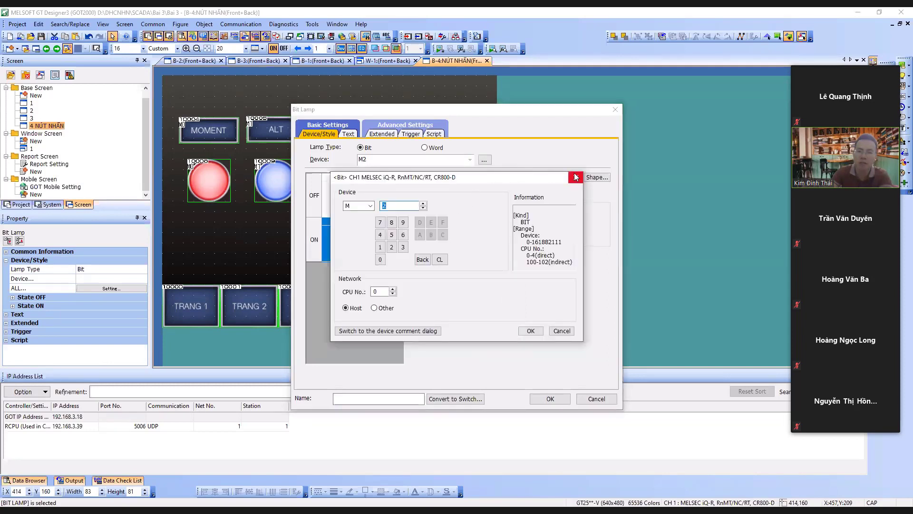
key("Escape")
left_click(318, 138)
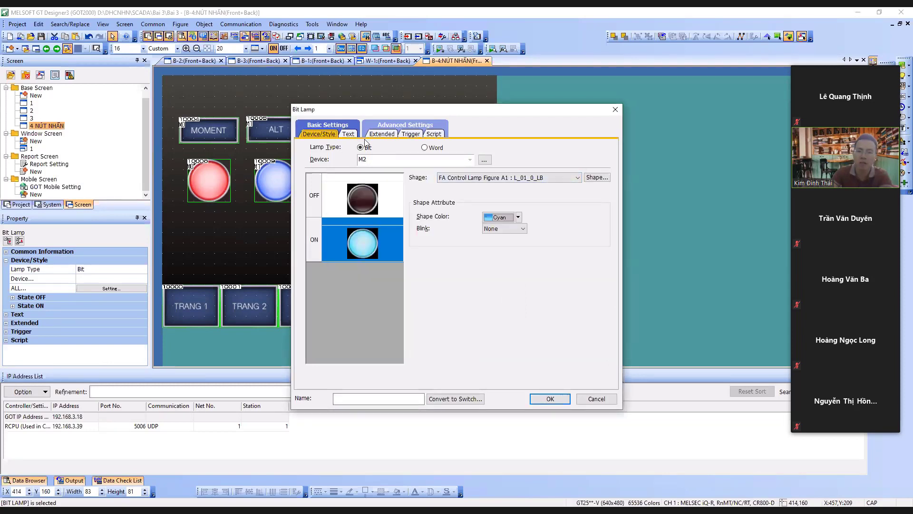
left_click(349, 135)
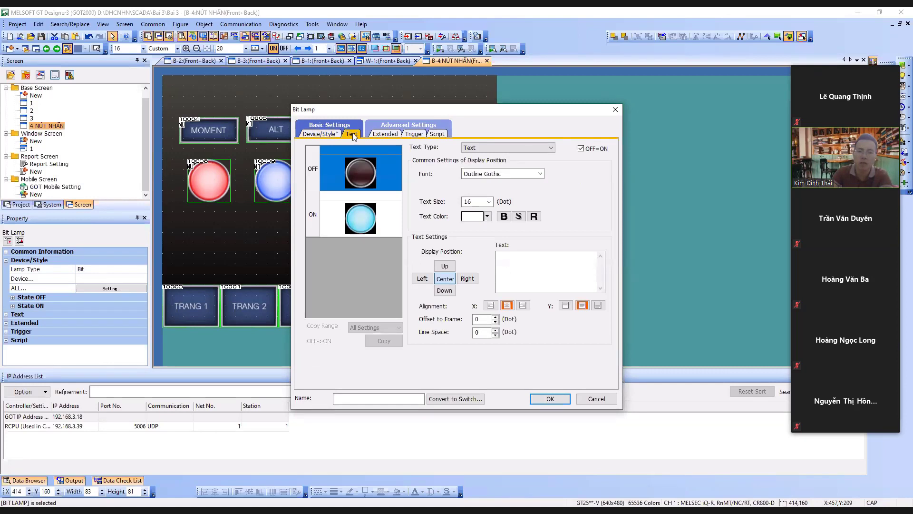
left_click(615, 110)
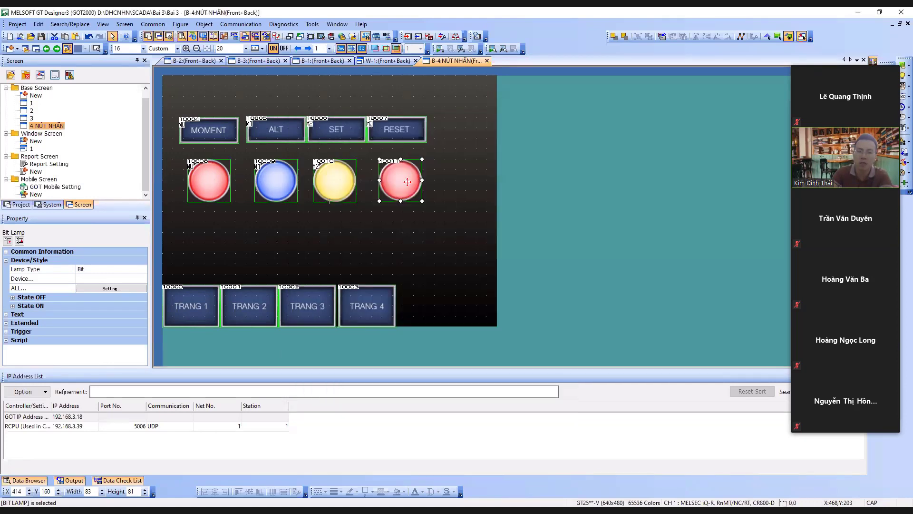
double_click(407, 181)
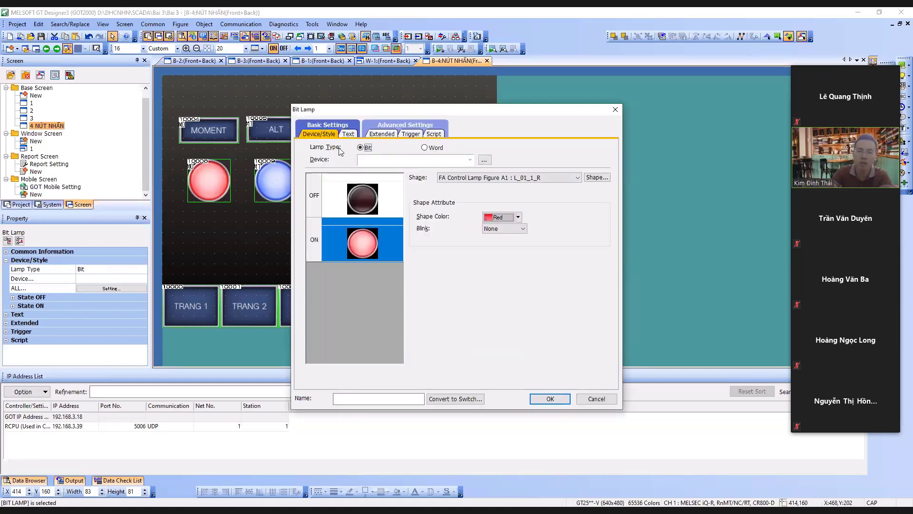
left_click(616, 109)
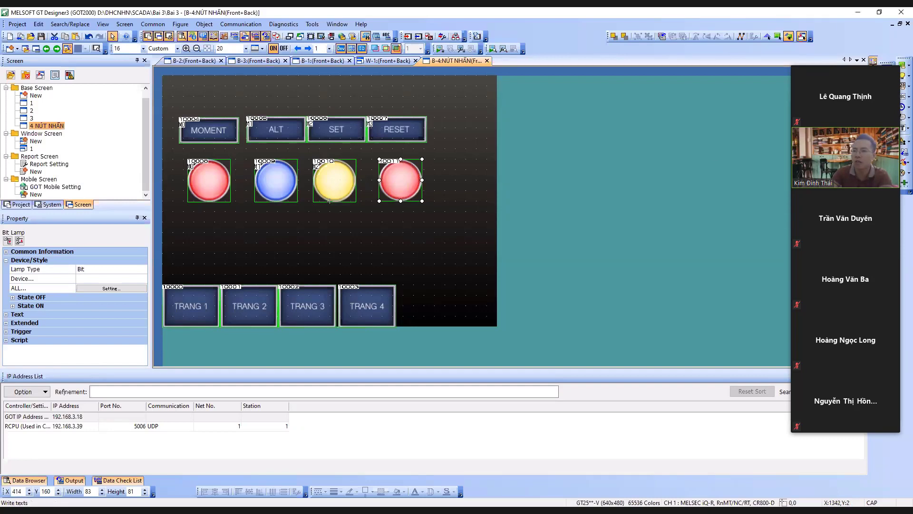
Place an extra bit lamp about 115 × 115 beside the fourth lamp, and check its blank device/style settings
left_click(908, 77)
left_click(906, 90)
left_click_drag(438, 158, 480, 203)
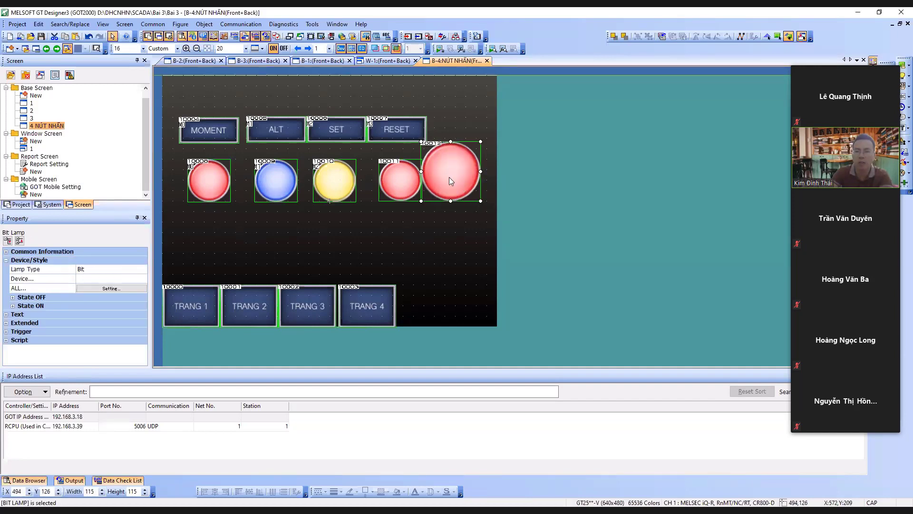
double_click(449, 180)
left_click(329, 136)
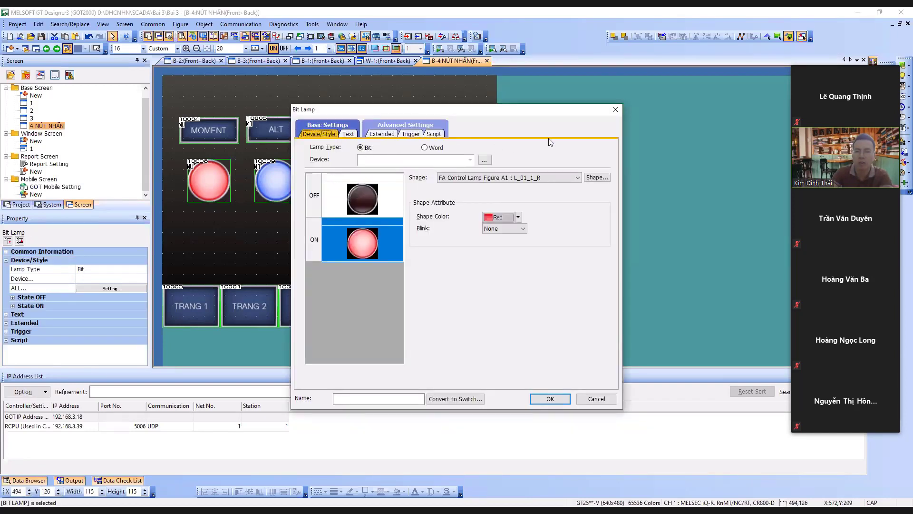
left_click(615, 112)
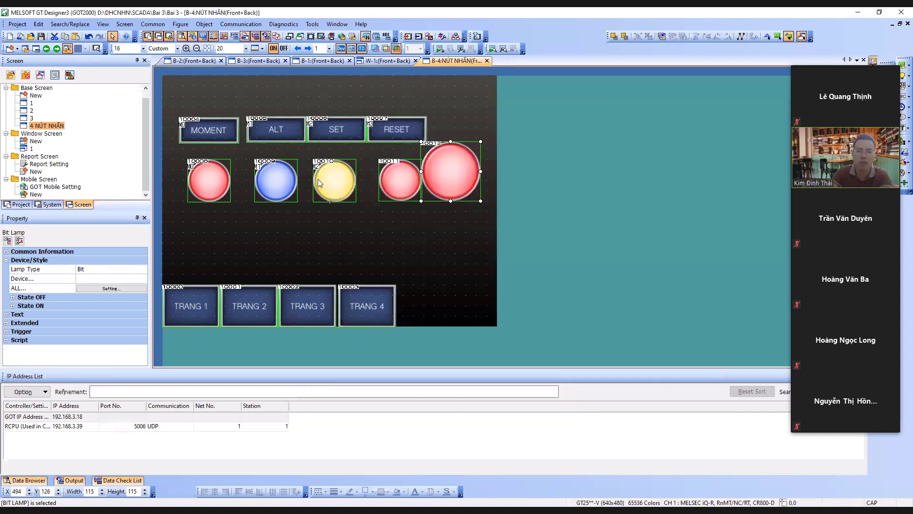
Review the yellow lamp's device, extended and OFF-state shape settings, and close its dialog without changes
left_click(325, 178)
double_click(325, 179)
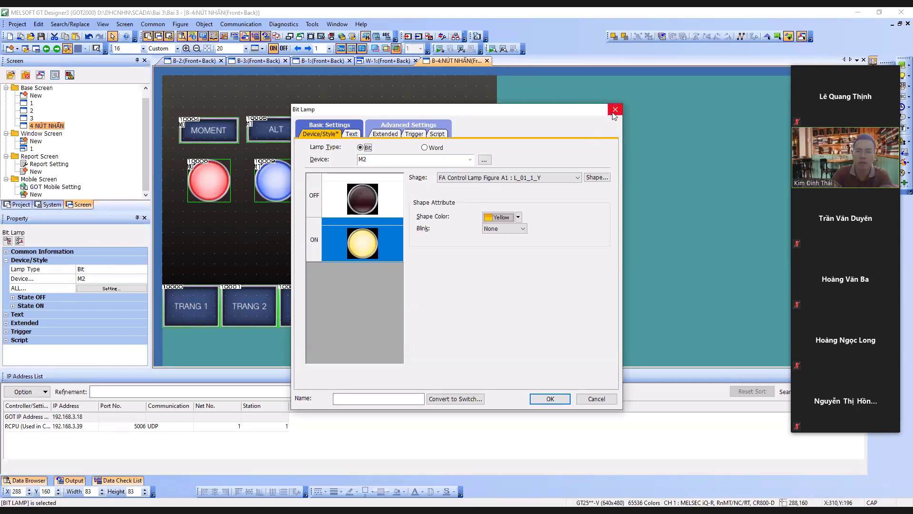
left_click(485, 160)
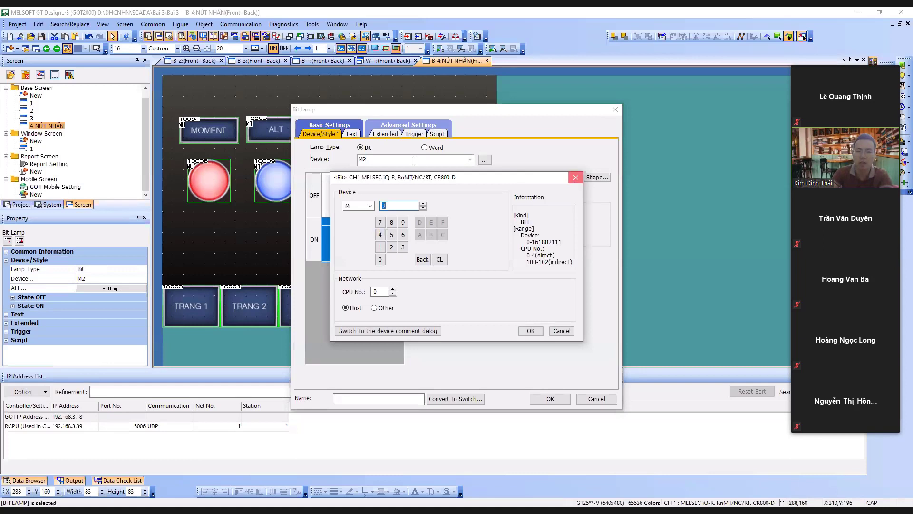
key("Escape")
left_click(385, 134)
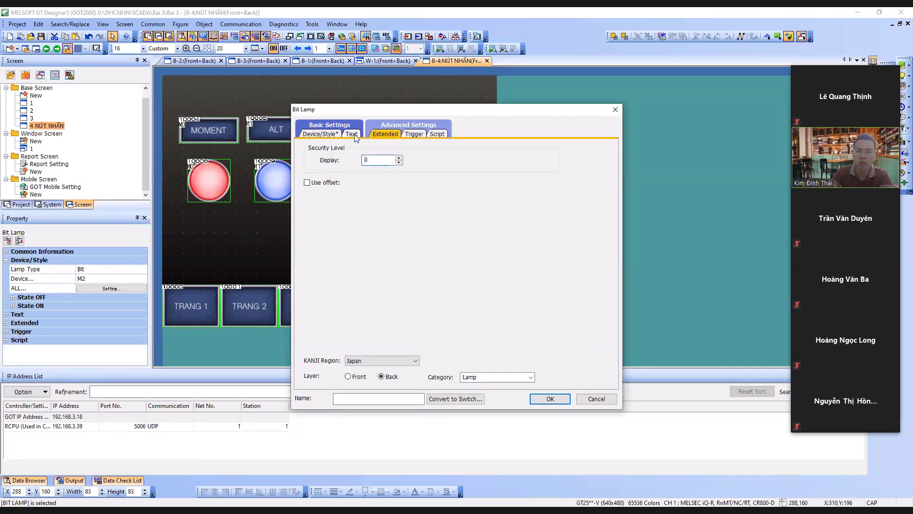
left_click(326, 135)
left_click(367, 189)
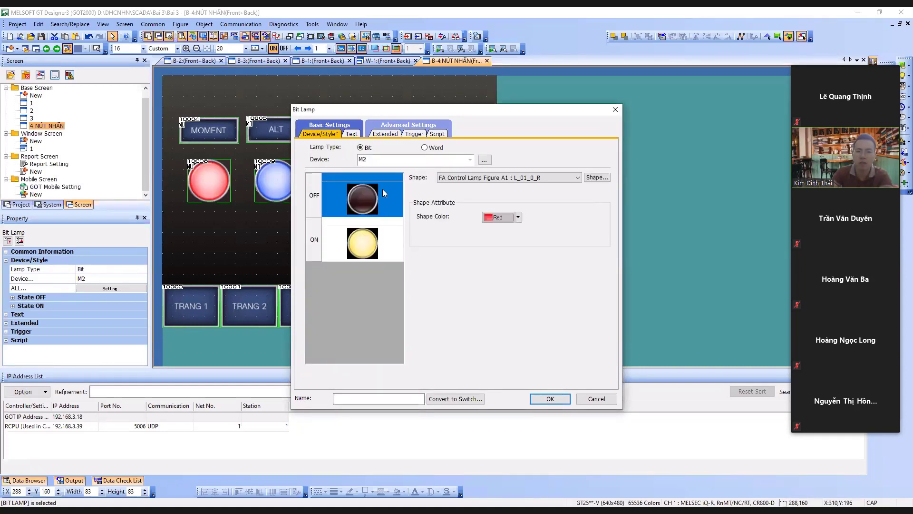
left_click(597, 177)
left_click(590, 150)
key("Return")
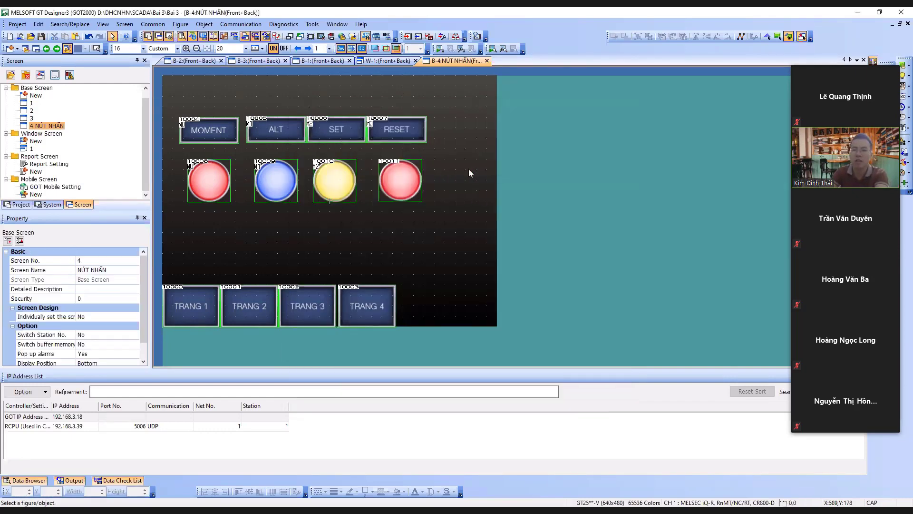
Try assigning device M2 to the red fourth lamp, check its text settings, and discard the changes
left_click(469, 169)
left_click(412, 189)
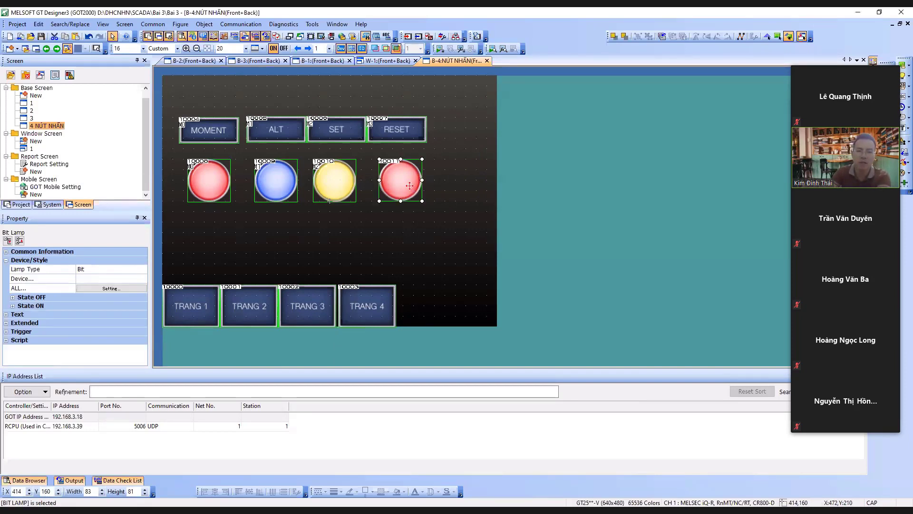
double_click(409, 185)
left_click(381, 161)
type("M")
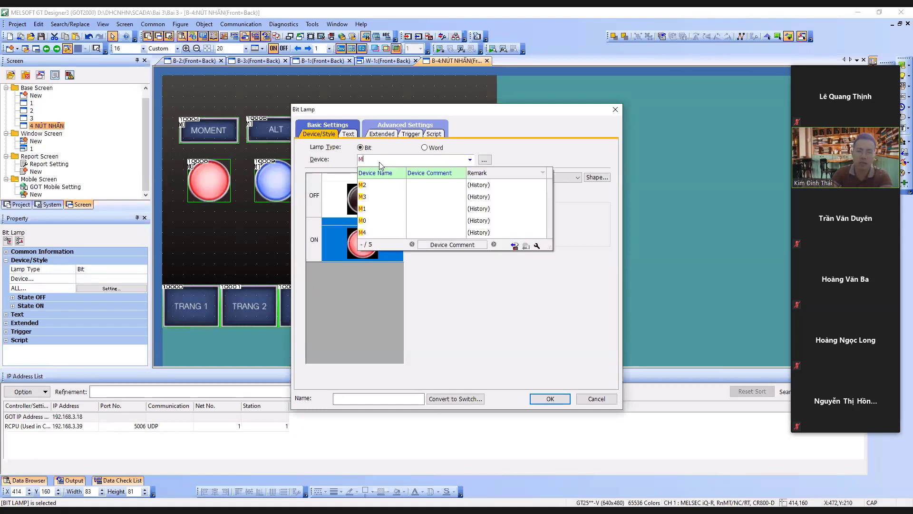
type("2")
key("Return")
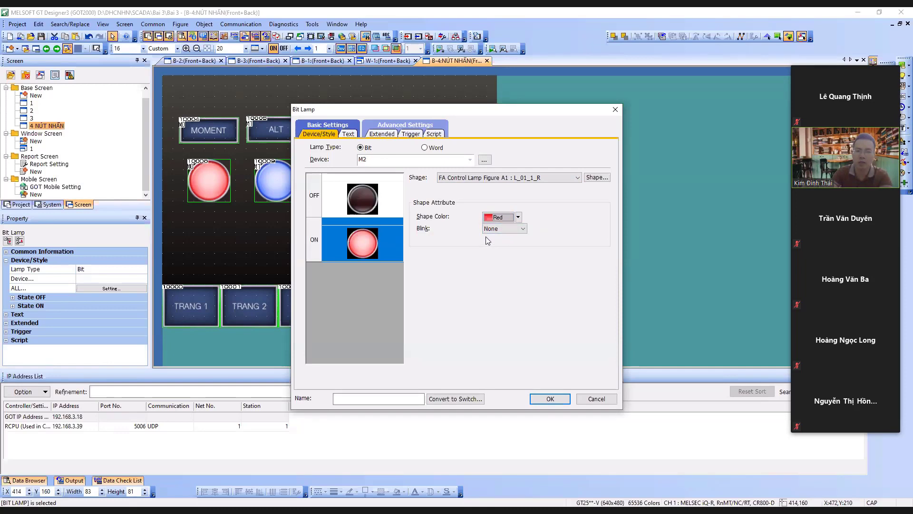
left_click(351, 135)
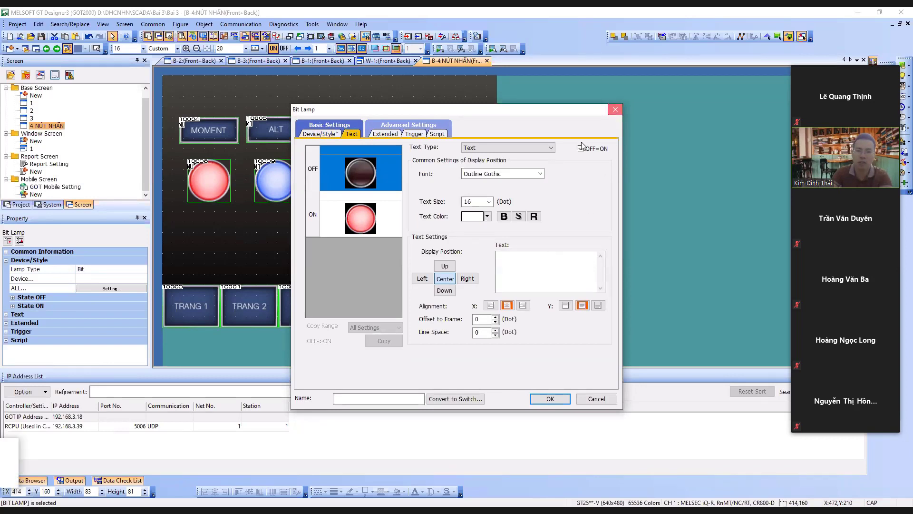
left_click(615, 110)
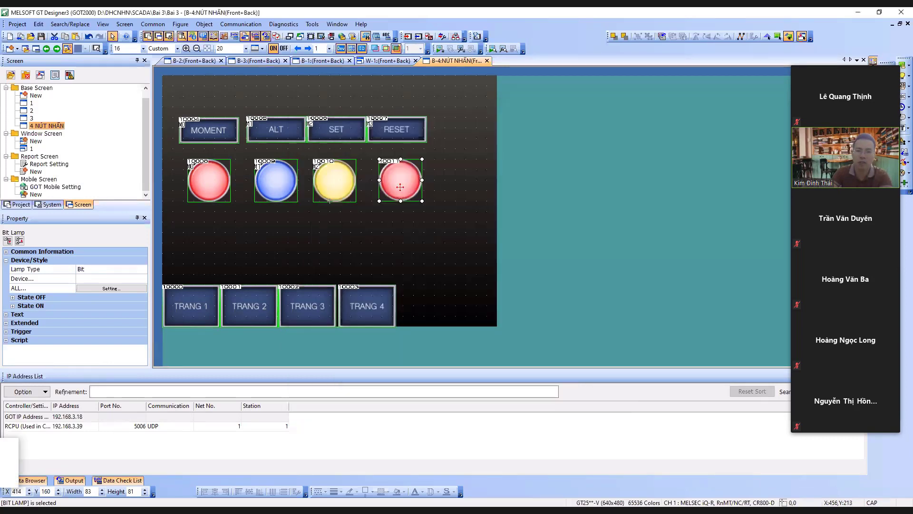
Undo the red fourth lamp's edits and placement until the original cyan lamp below RESET is restored
left_click(338, 186)
left_click(403, 185)
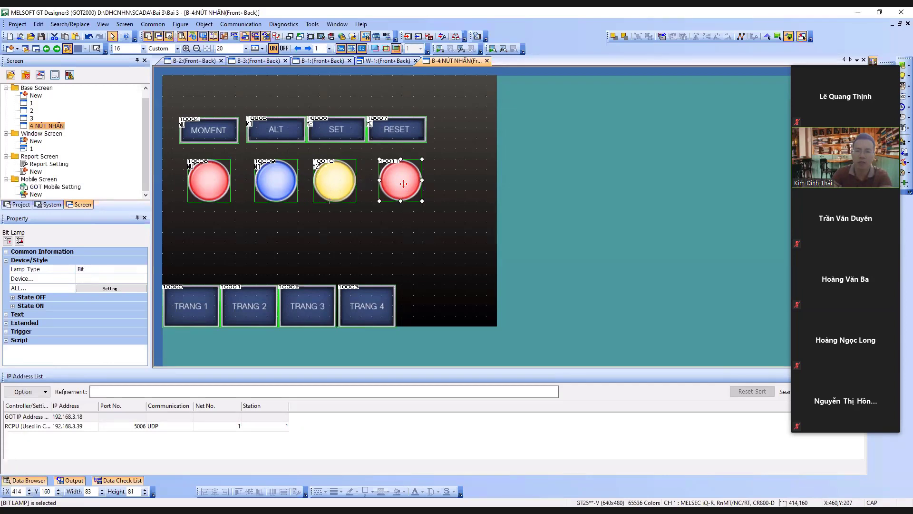
key("ctrl+z")
key("ctrl+z")
key("ctrl+z")
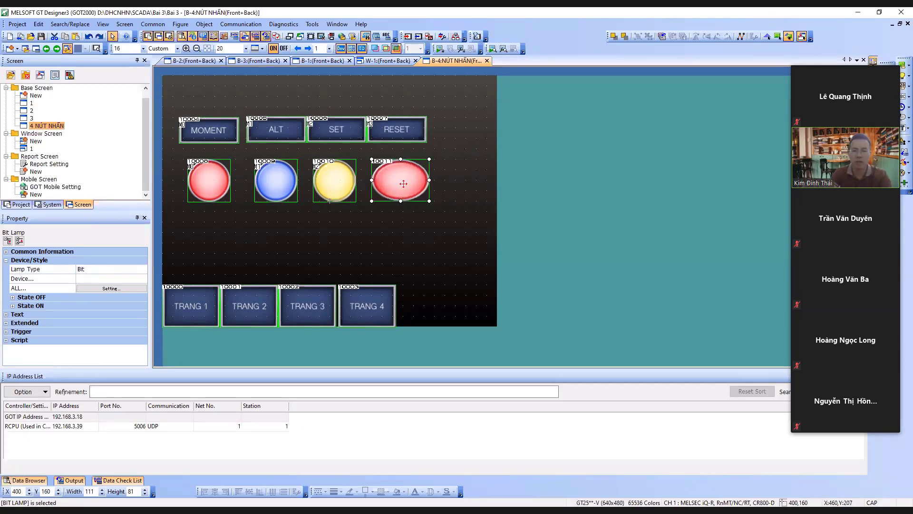
key("ctrl+z")
key("ctrl+z")
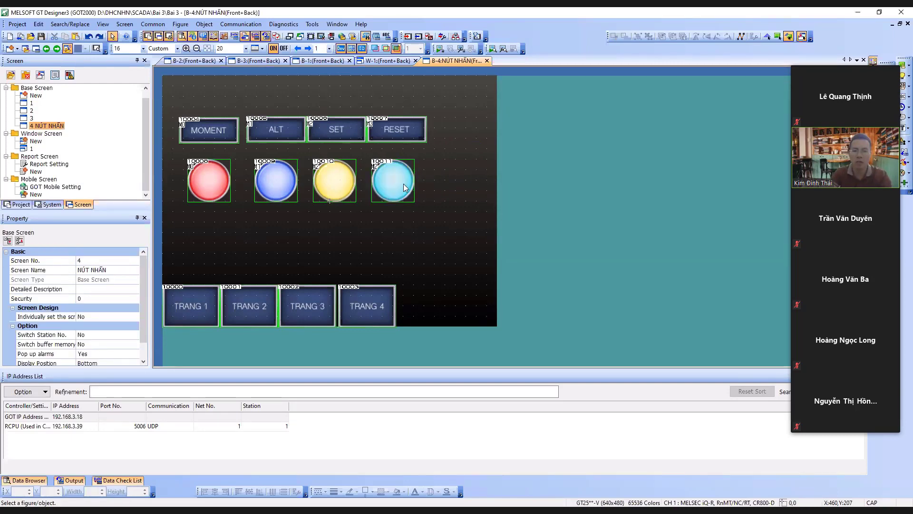
Examine the cyan lamp's device/style, text, extended, trigger and script settings
left_click(404, 185)
right_click(406, 186)
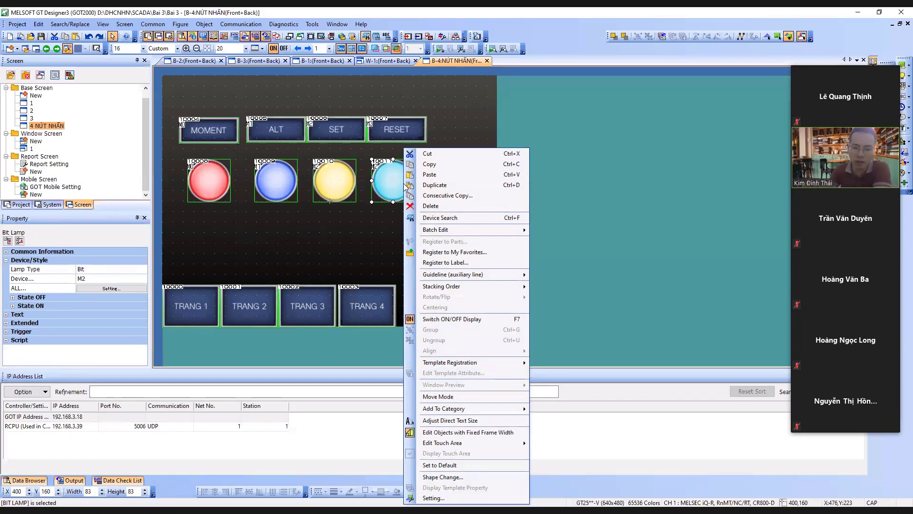
left_click(472, 504)
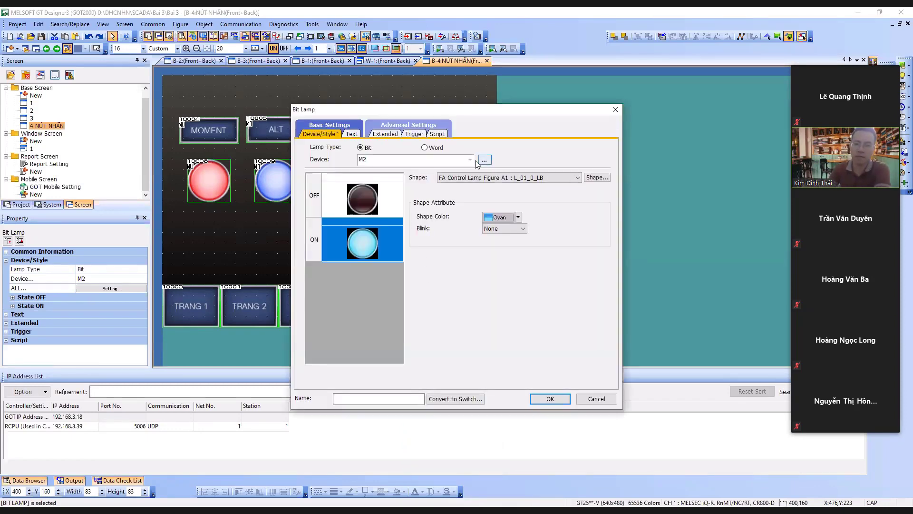
left_click(471, 160)
left_click(472, 161)
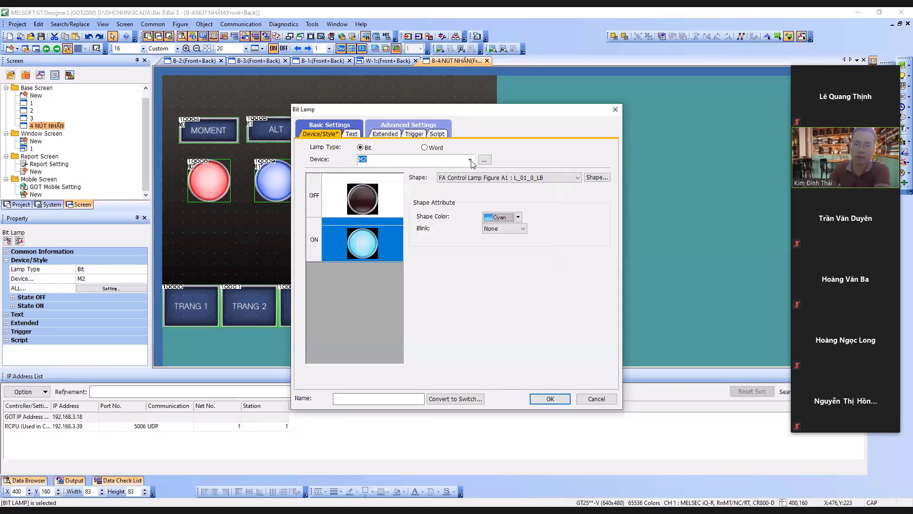
left_click(353, 134)
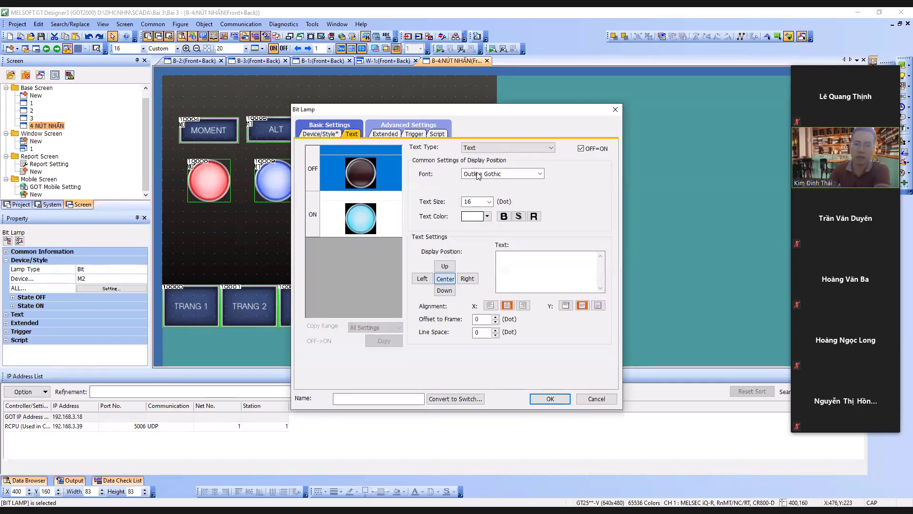
left_click(388, 135)
left_click(414, 135)
left_click(385, 134)
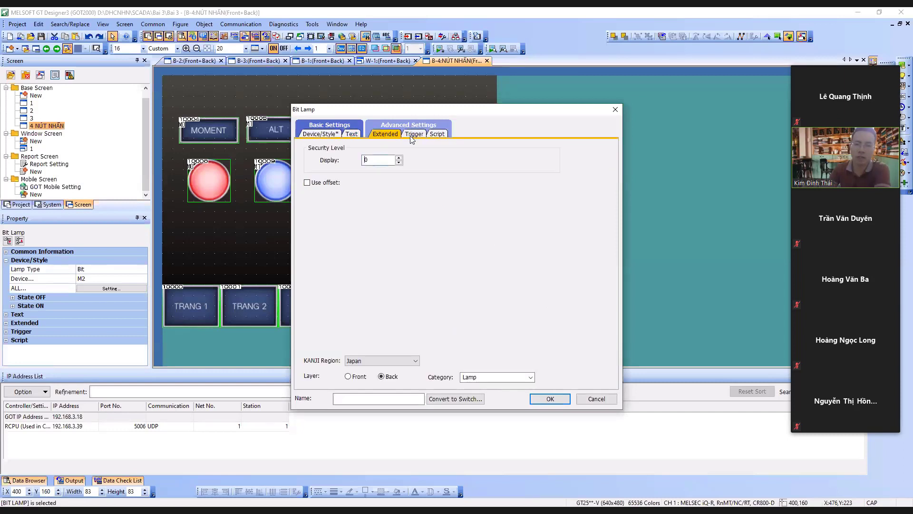
left_click(438, 134)
left_click(351, 135)
left_click(326, 135)
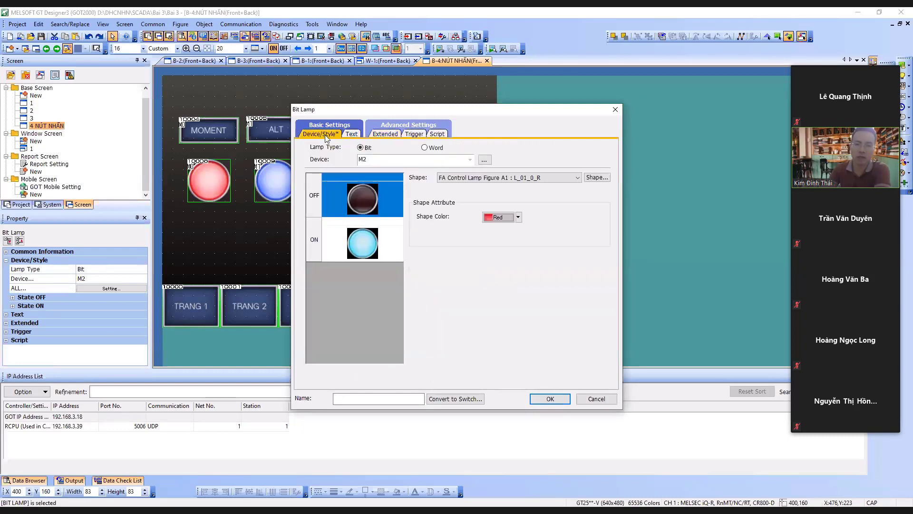
Try switching the cyan lamp's type to Word and back to Bit with device M2, and discard the changes
left_click(425, 148)
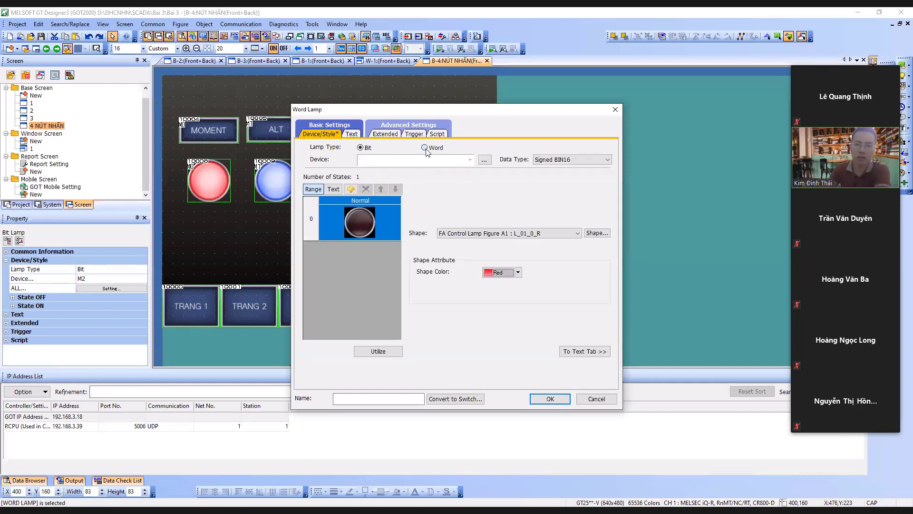
left_click(364, 149)
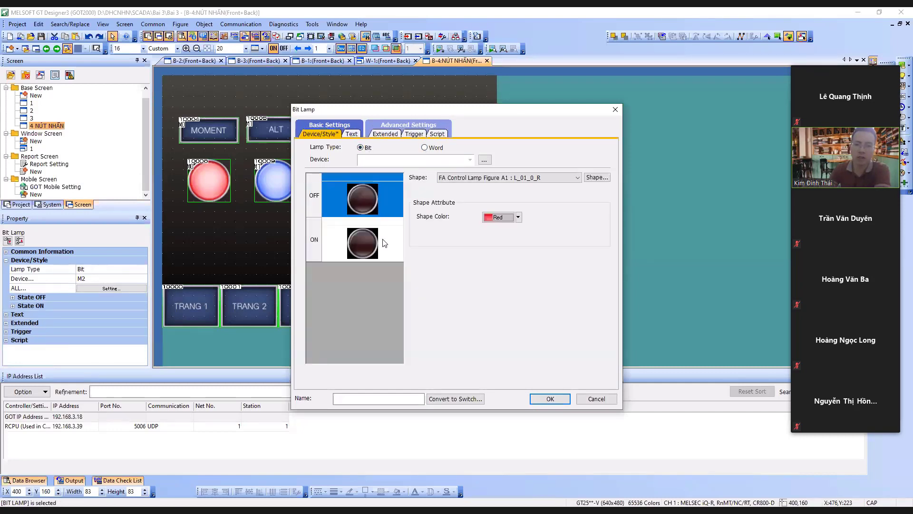
left_click(382, 239)
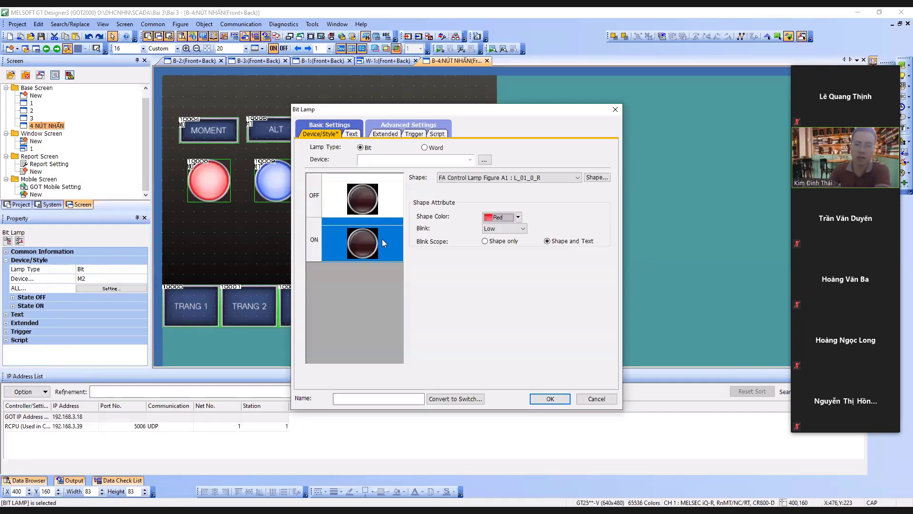
left_click(517, 217)
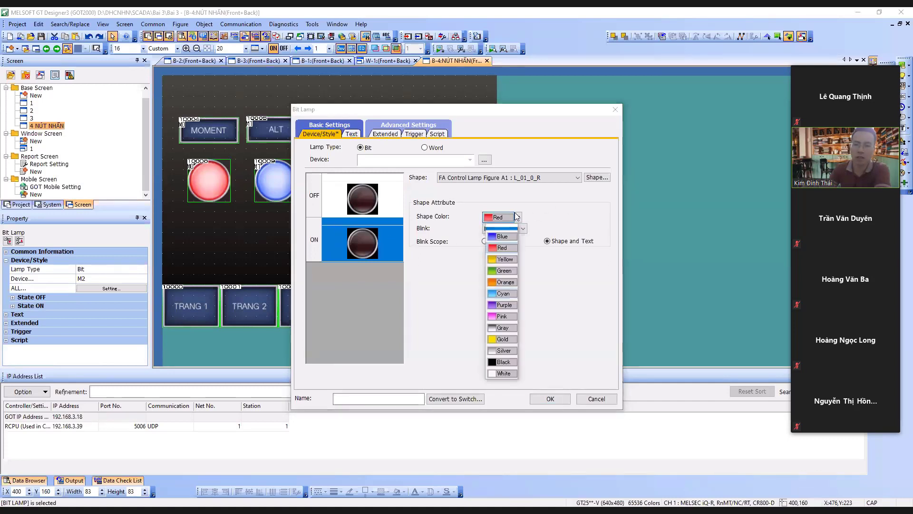
left_click(384, 160)
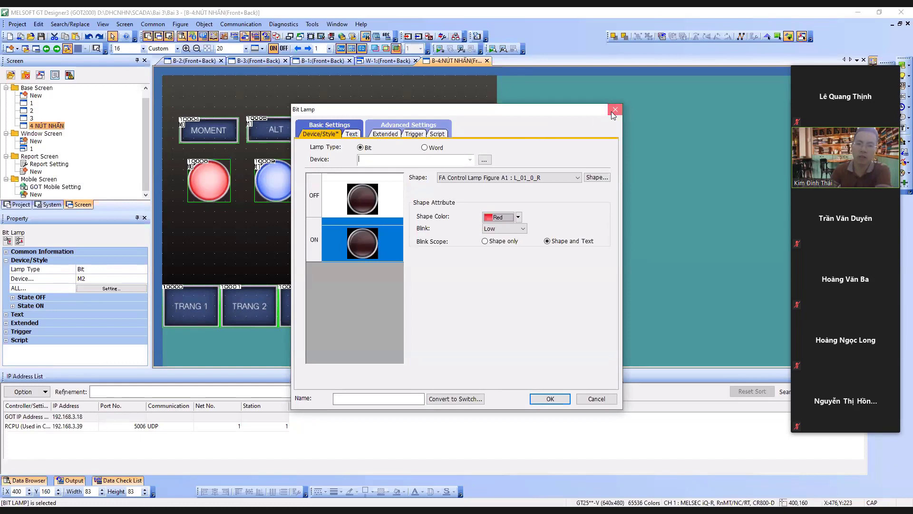
type("M2")
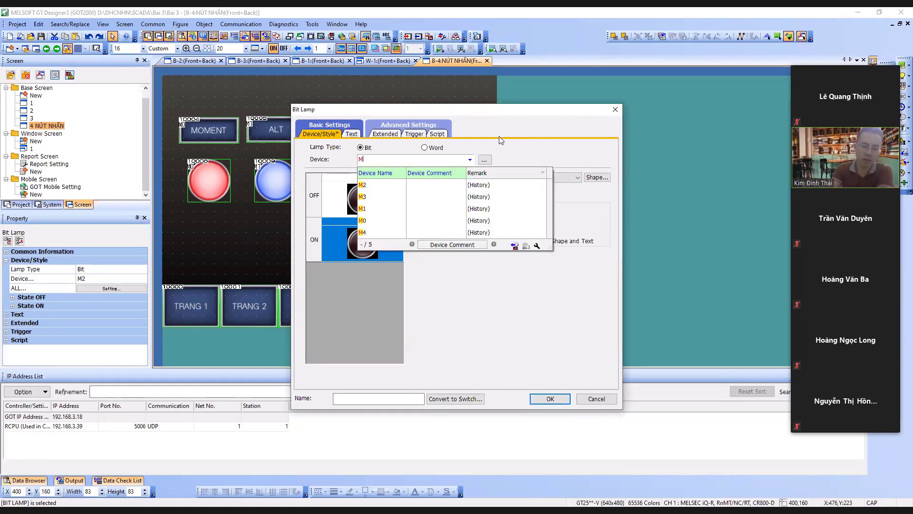
left_click(615, 110)
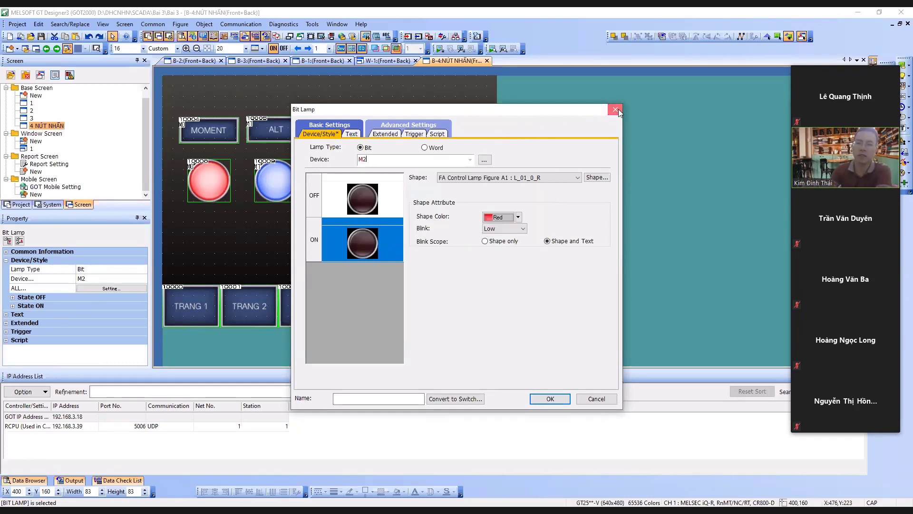
left_click(616, 110)
Change the RESET switch's bit reset action to device M2
left_click(416, 130)
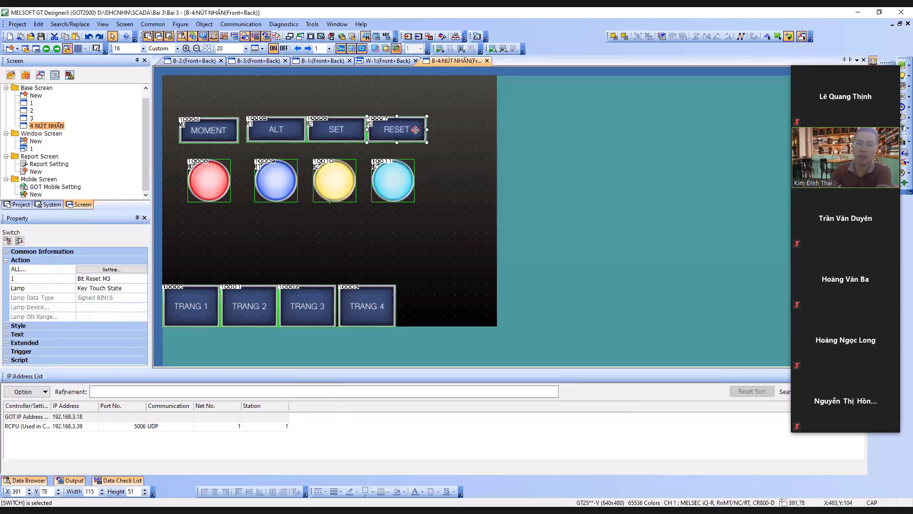
double_click(416, 132)
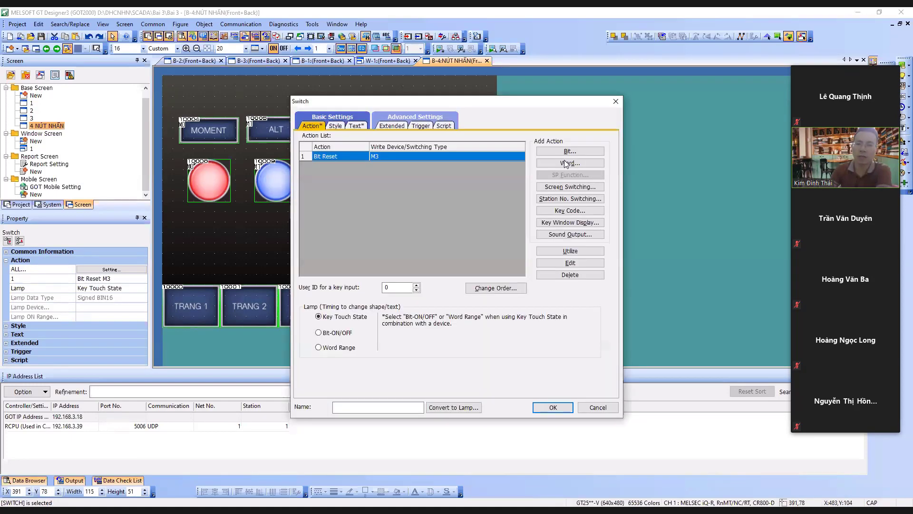
left_click(568, 265)
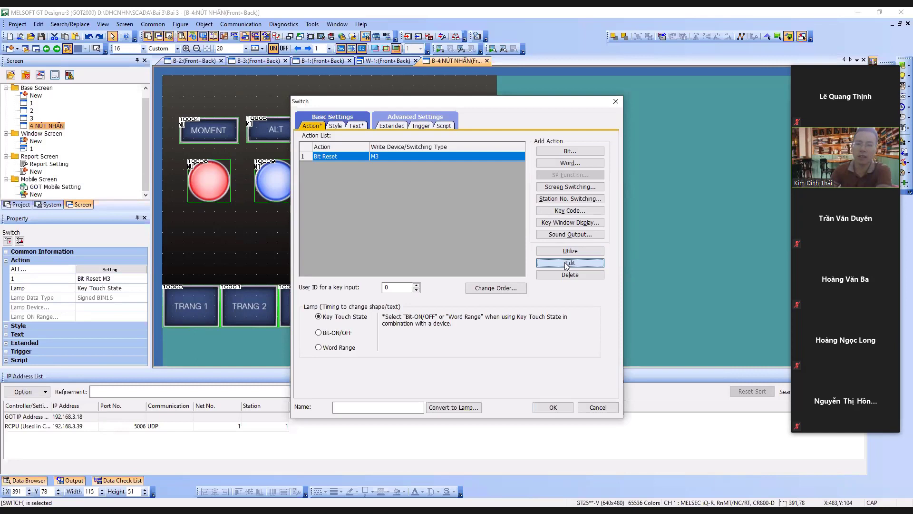
key("BackSpace")
type("2")
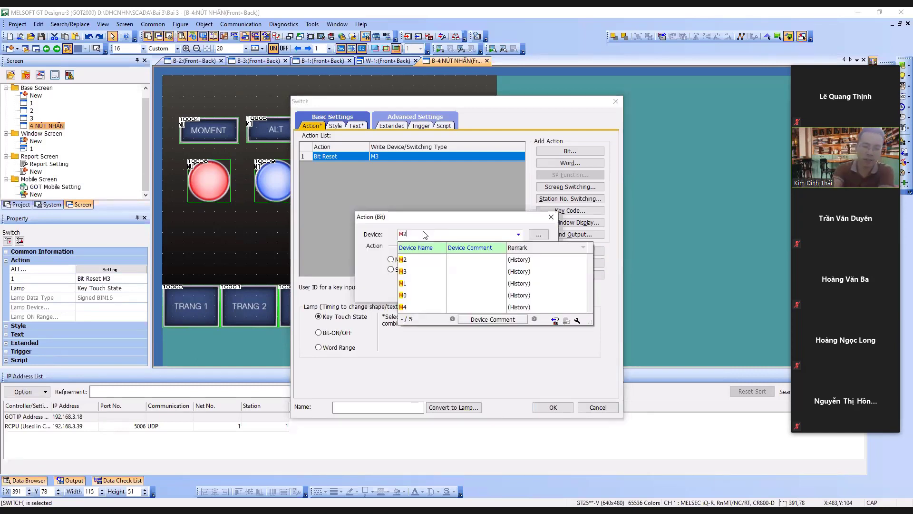
left_click(439, 224)
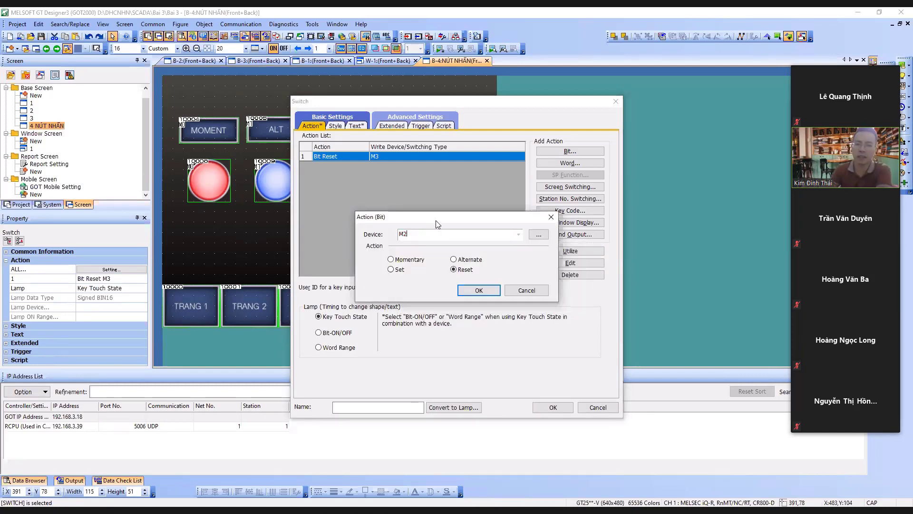
left_click(478, 290)
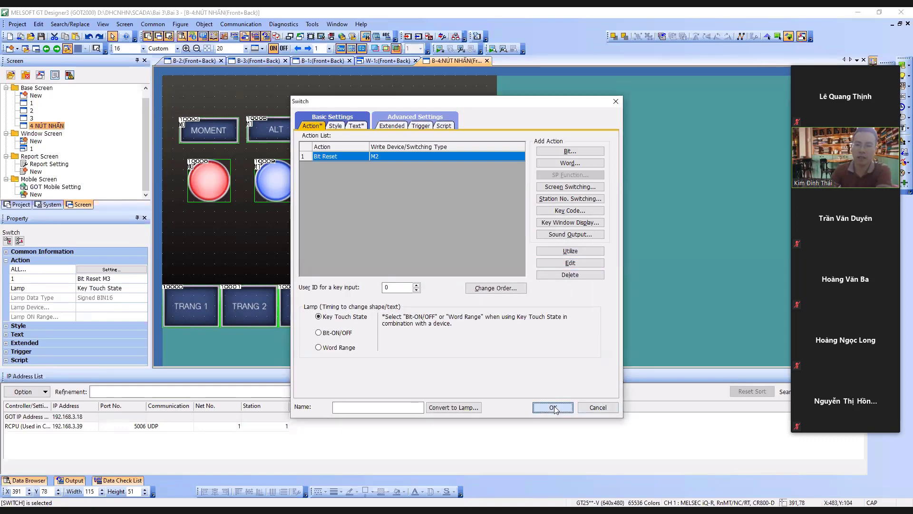
key("Return")
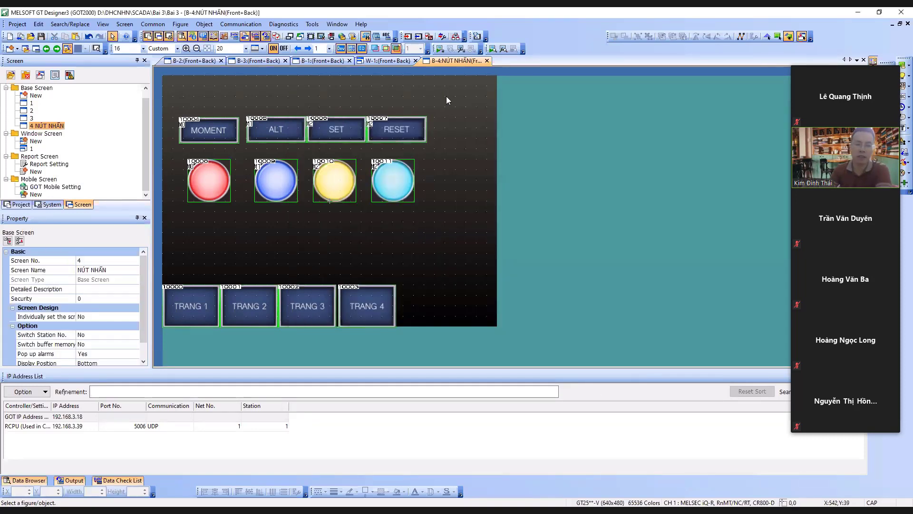
Run the screen in GT Simulator3, go to TRANG 4 and test the RESET and SET switches
left_click(439, 48)
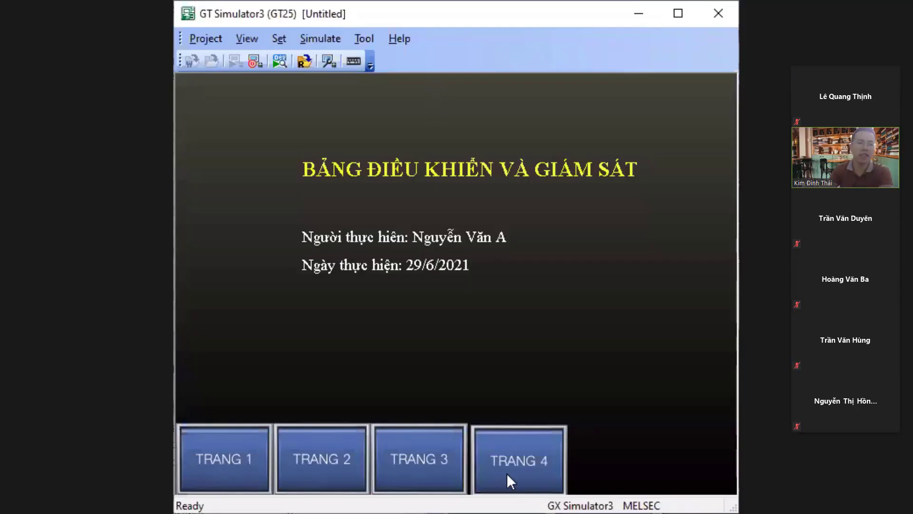
left_click(507, 473)
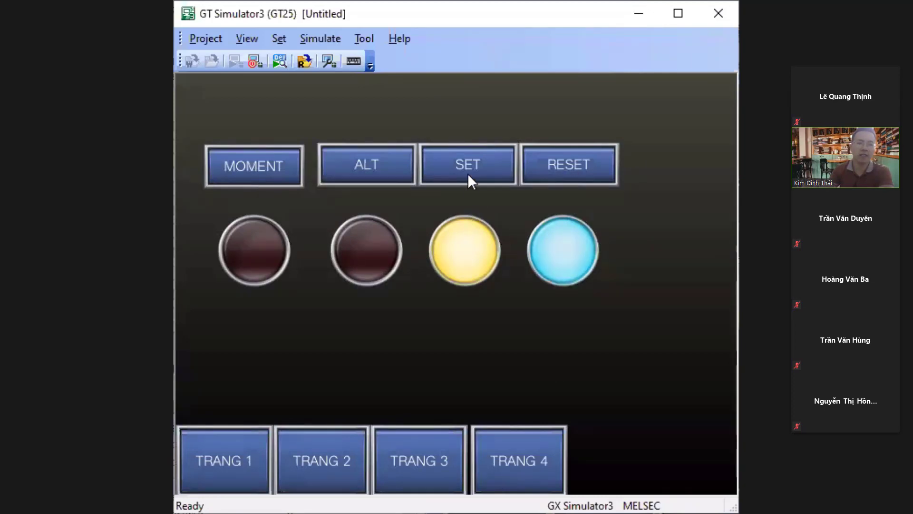
left_click(558, 173)
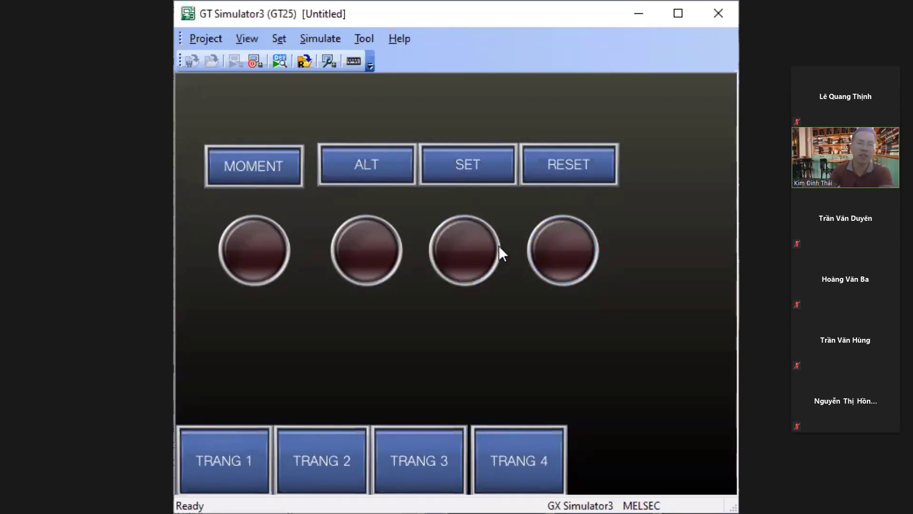
left_click(484, 172)
left_click(565, 162)
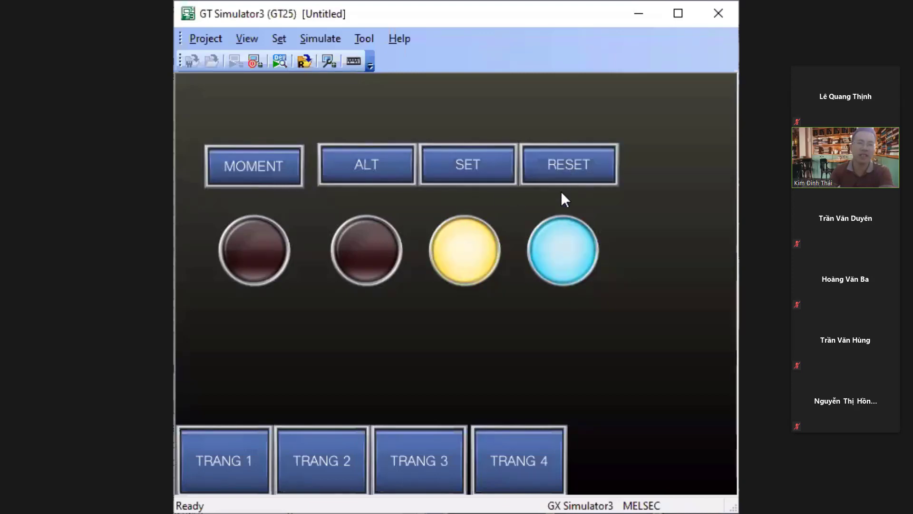
Test the ALT and MOMENT switches, repeat the SET and RESET test, and close the simulator
left_click(367, 172)
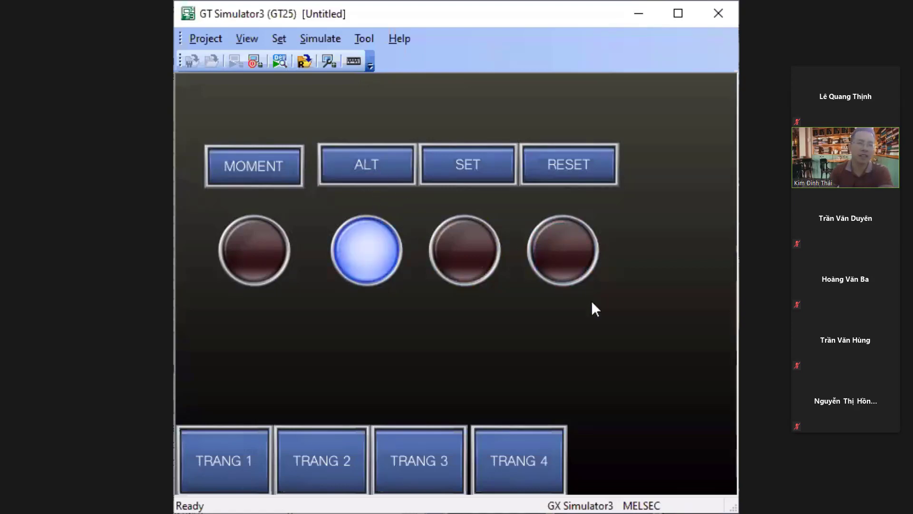
left_click(269, 176)
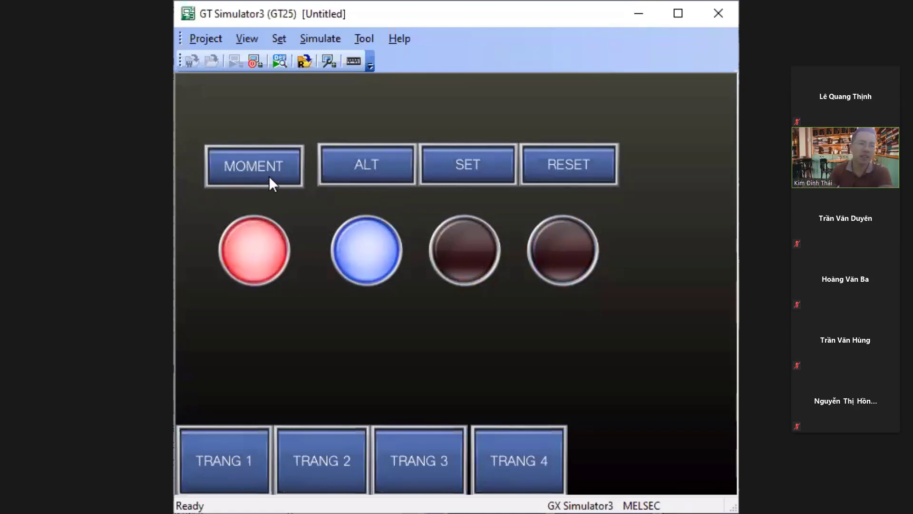
left_click(269, 176)
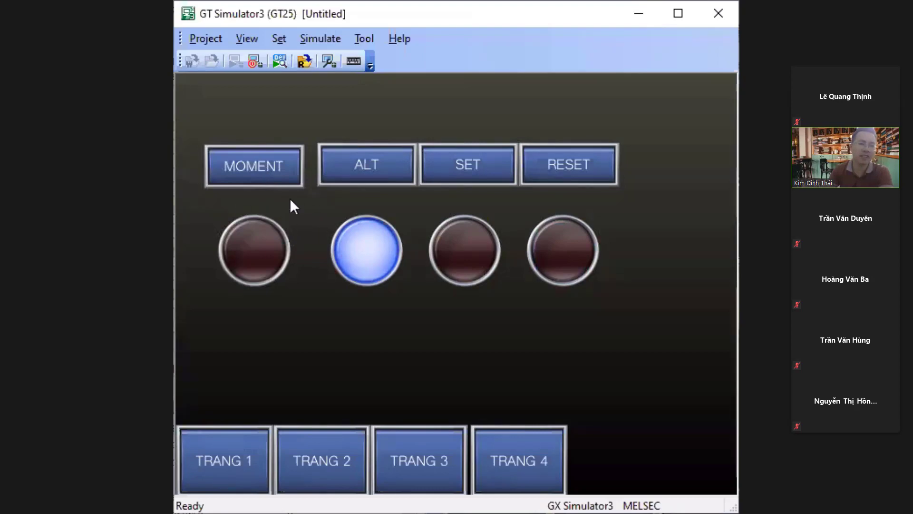
left_click(376, 175)
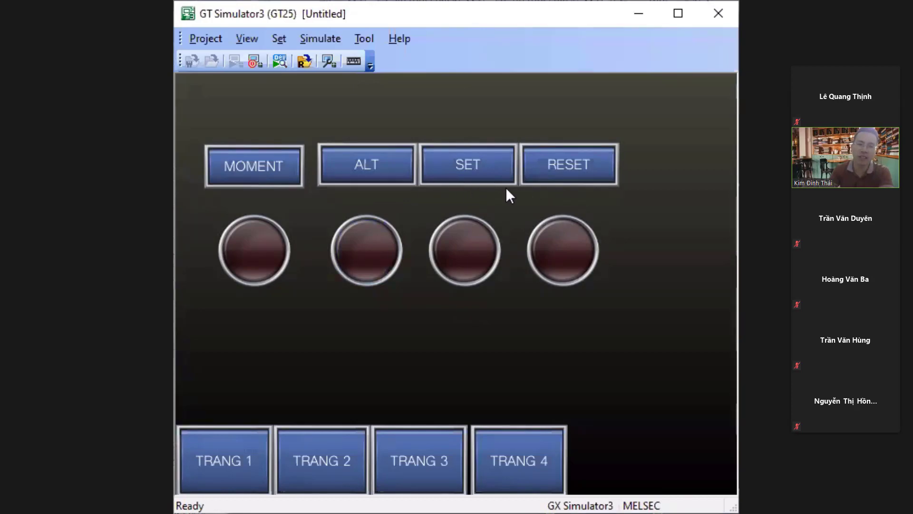
left_click(503, 170)
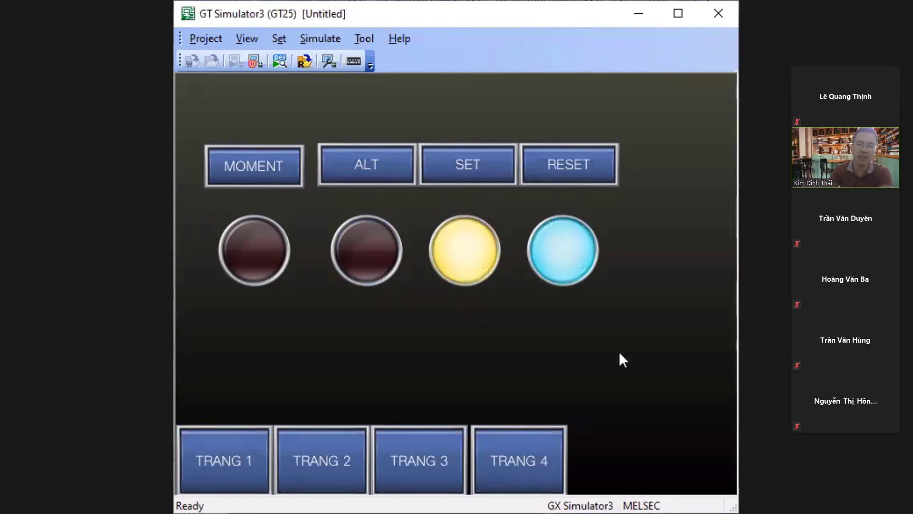
left_click(563, 168)
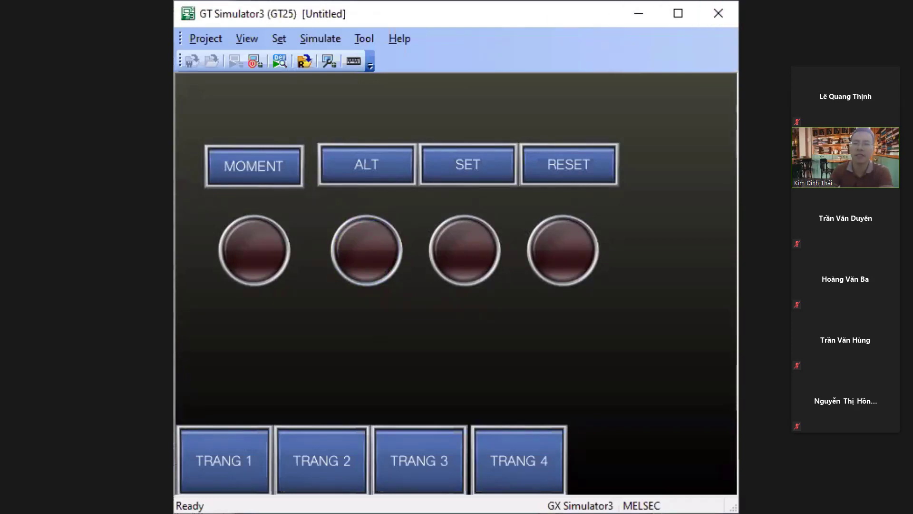
key("alt+F4")
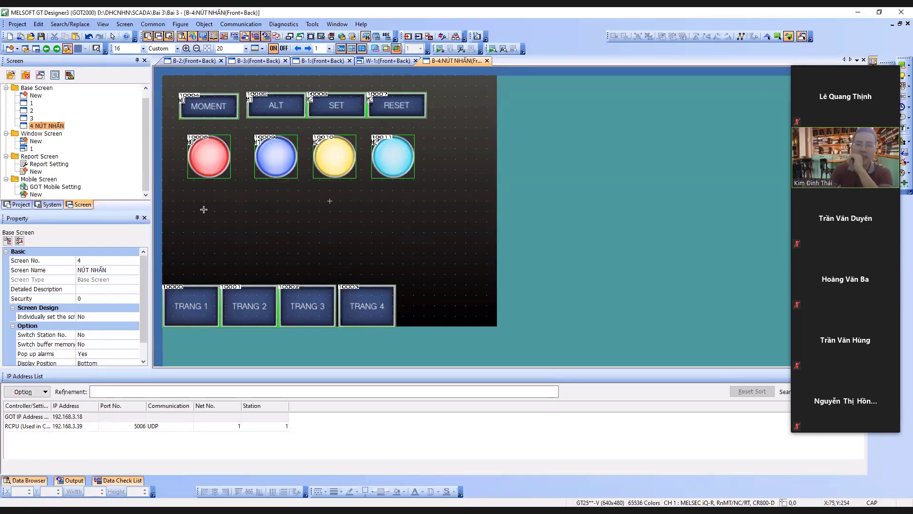
Place a new switch about 143 by 51 below the red lamp, at about X 16, Y 240
left_click_drag(191, 204, 245, 229)
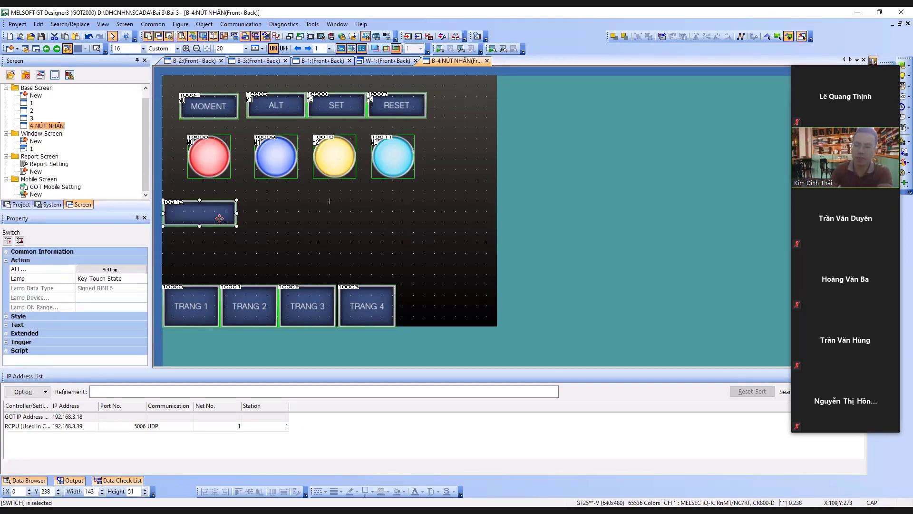
left_click_drag(219, 218, 219, 217)
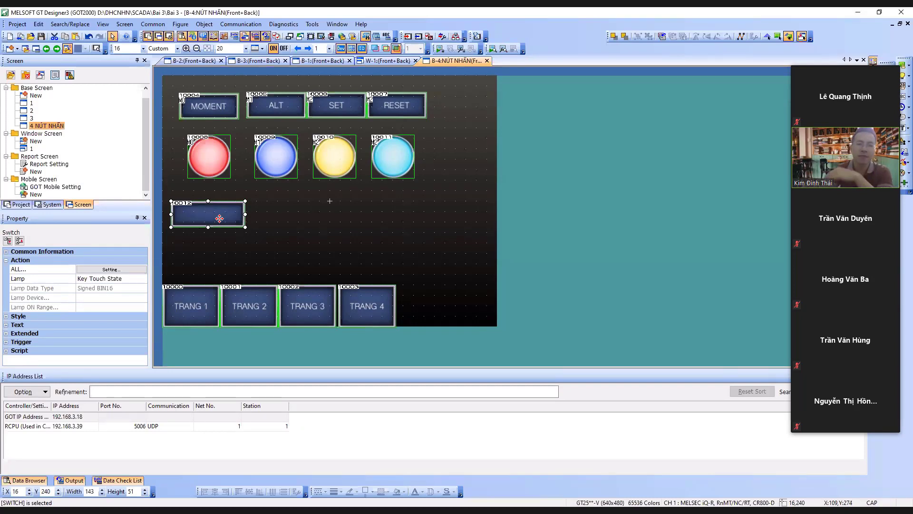
Add a word action to the new switch that writes constant 100 to device D10 in Custom mode with Signed BIN16 data
double_click(221, 218)
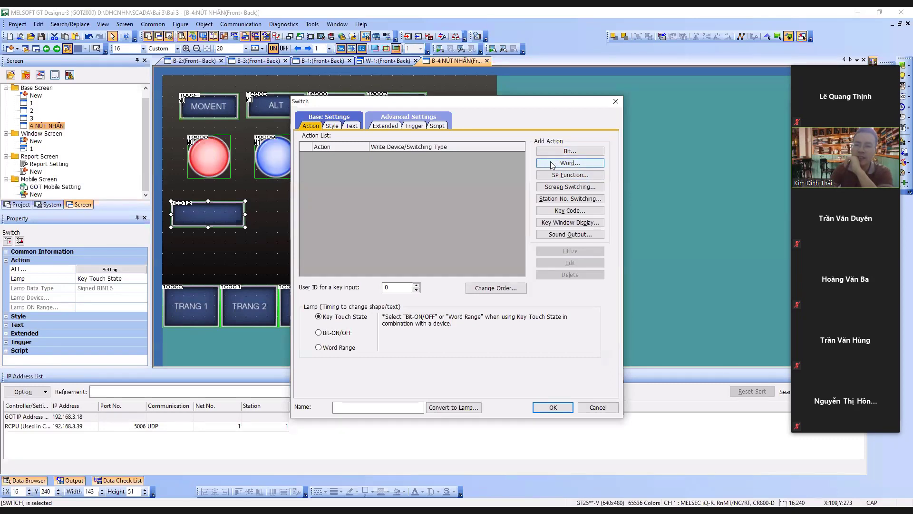
left_click(552, 164)
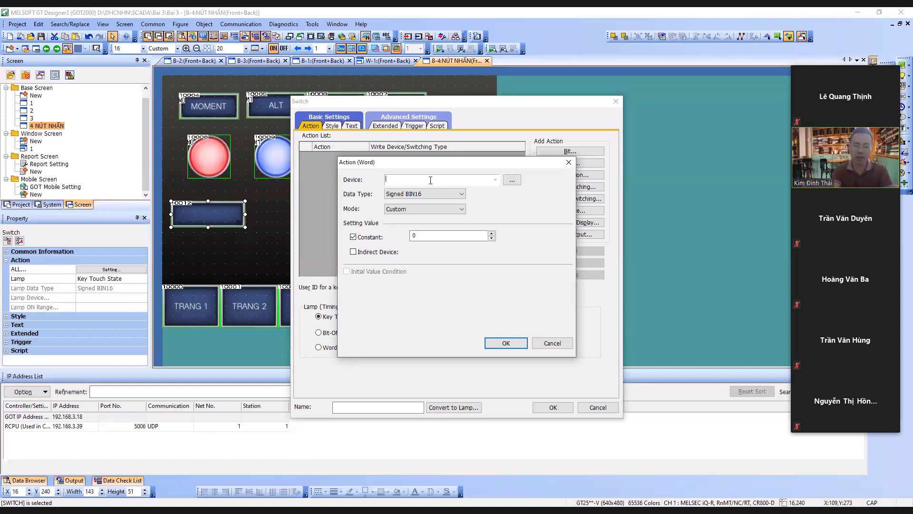
type("D10")
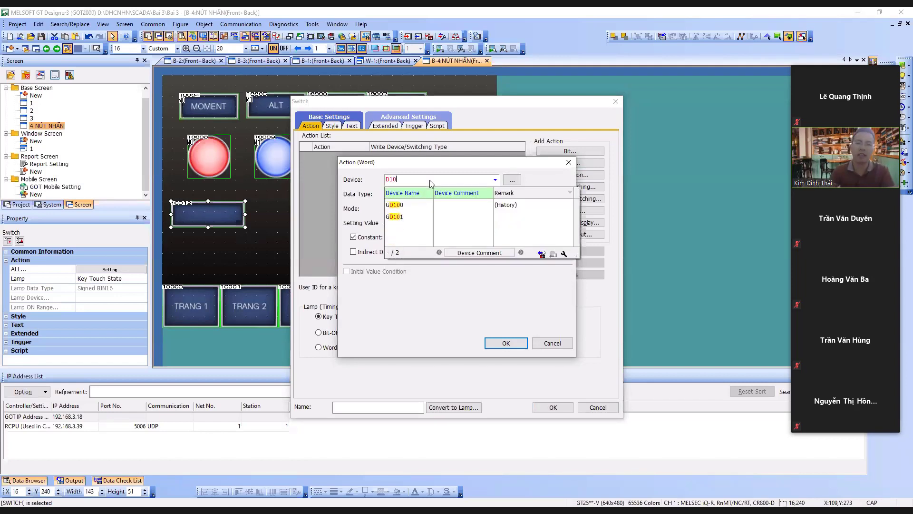
left_click(440, 166)
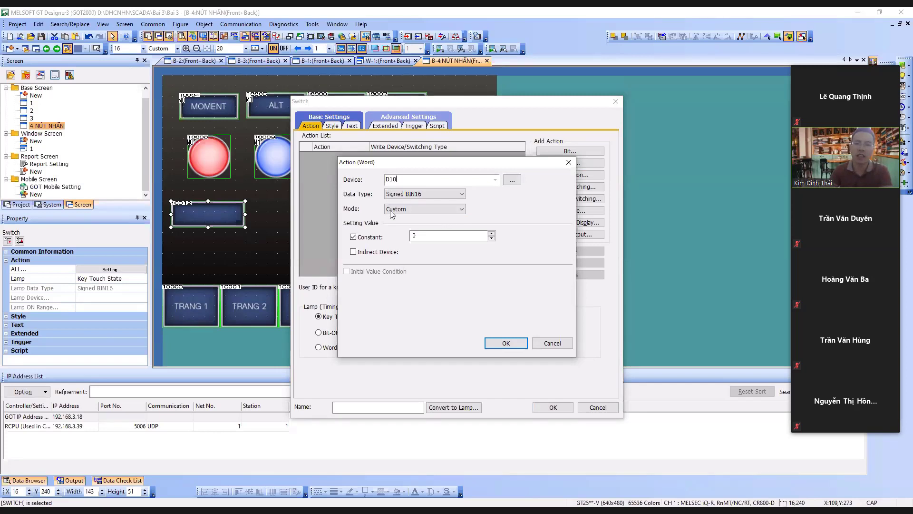
left_click(432, 210)
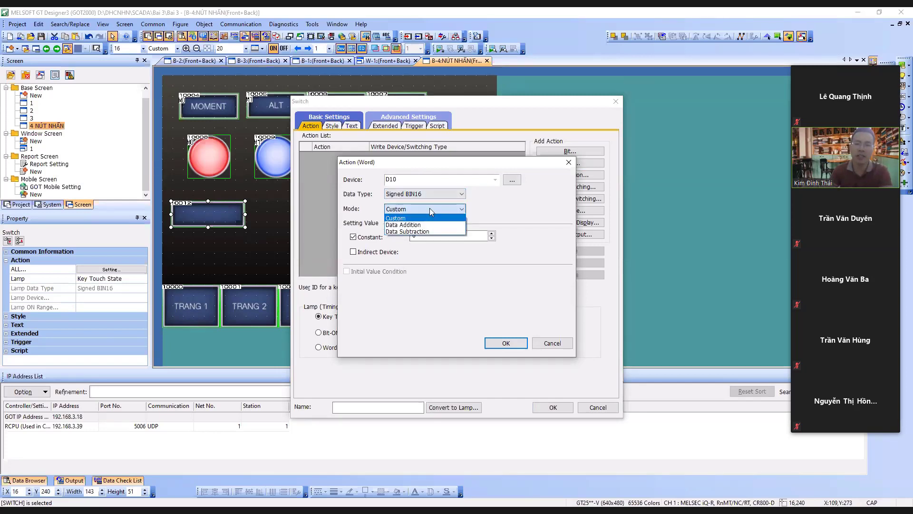
left_click(429, 208)
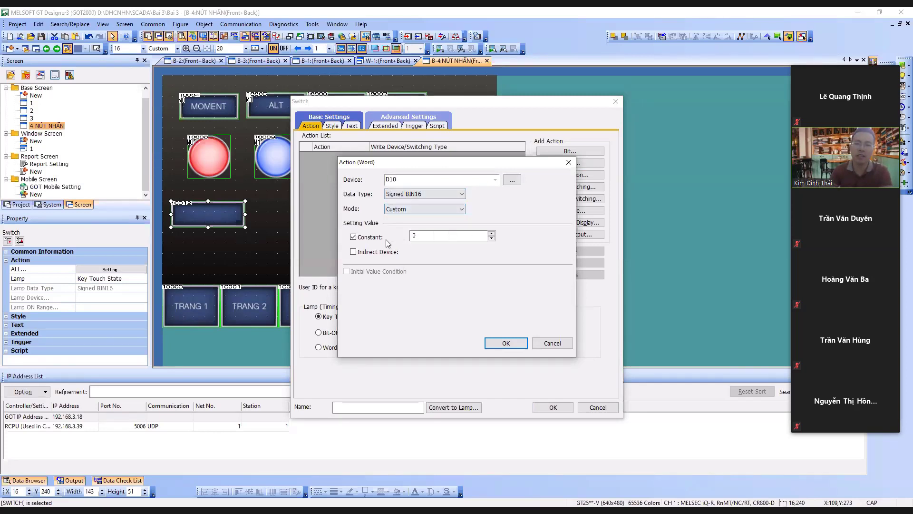
left_click(420, 212)
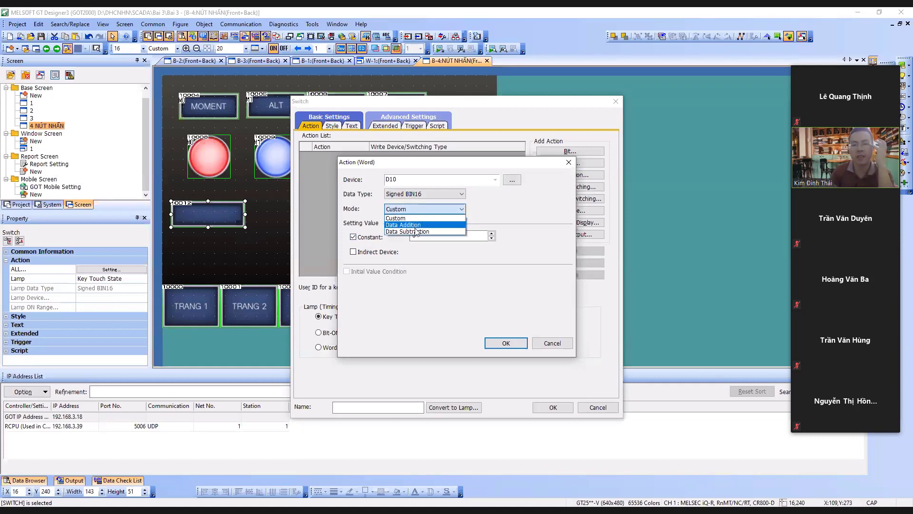
left_click(447, 217)
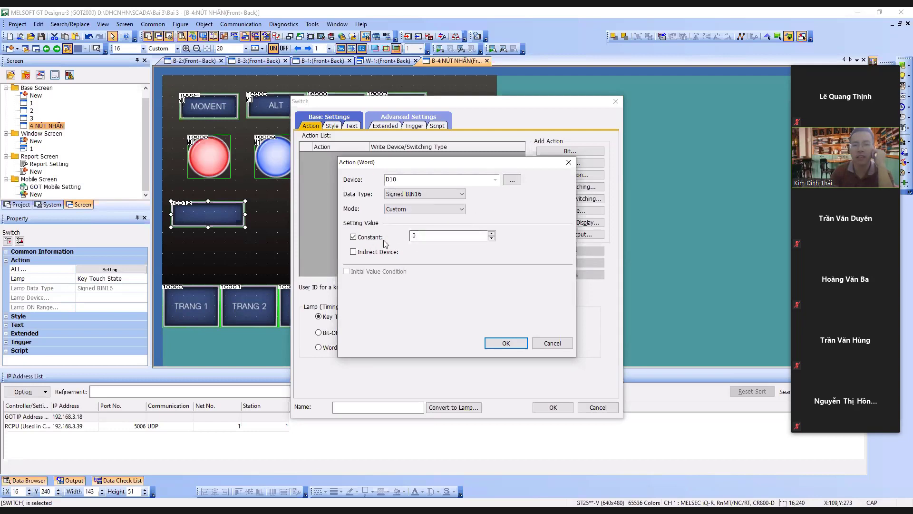
left_click(449, 240)
type("100")
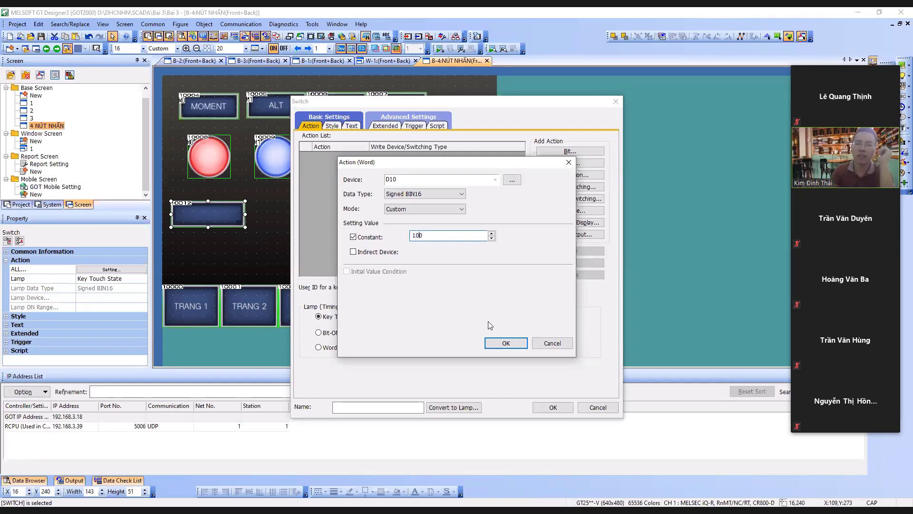
left_click(506, 344)
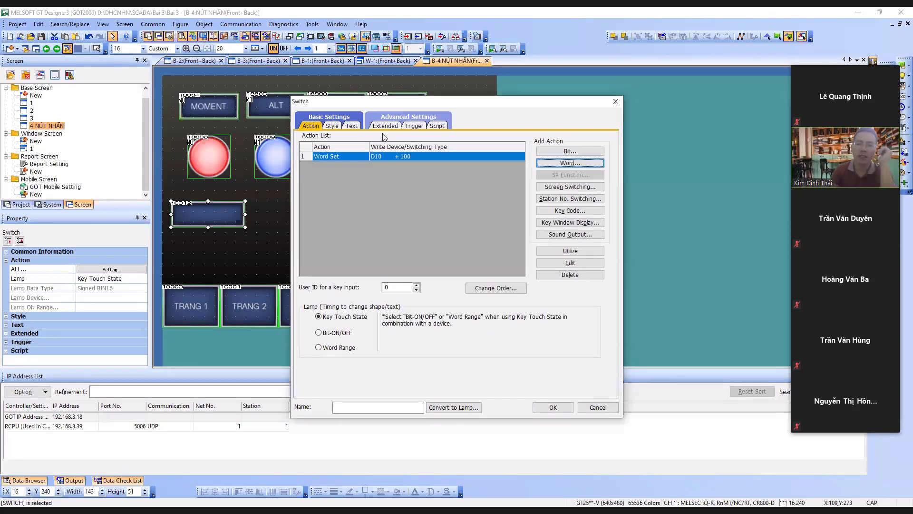
Label the new switch "D10=100" and apply its settings
left_click(355, 126)
left_click(507, 259)
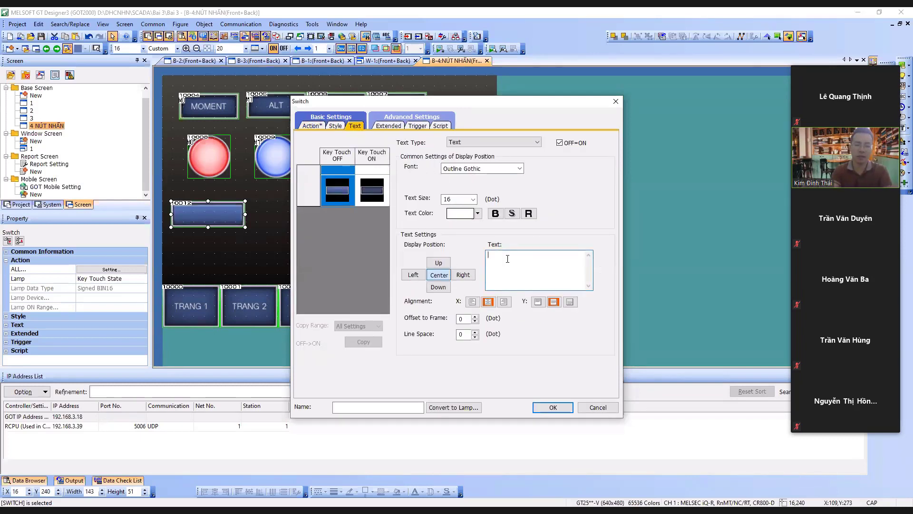
type("D10=100")
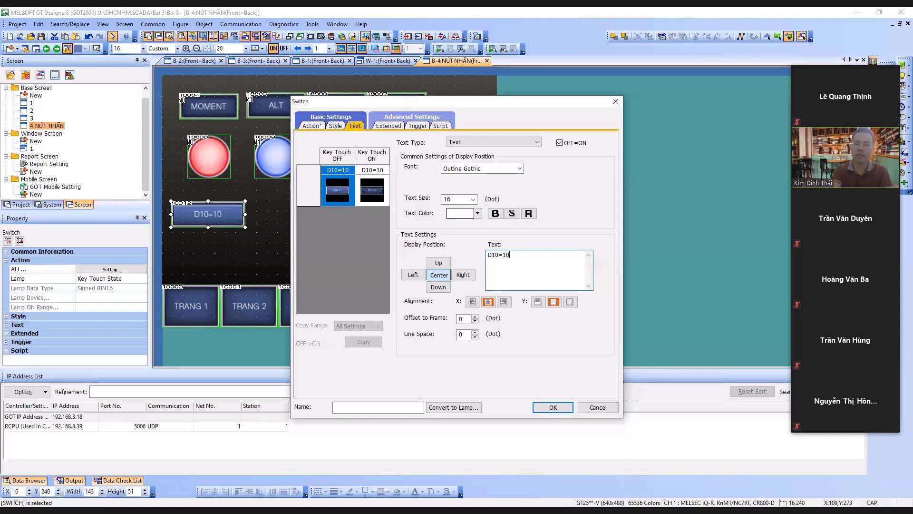
left_click(553, 407)
left_click(348, 248)
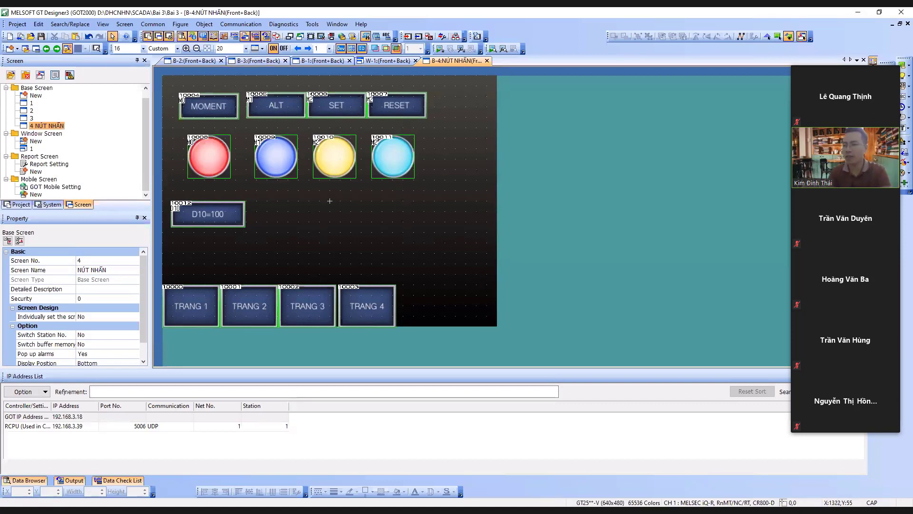
Place a numerical object beside the "D10=100" switch at about X 192, Y 208, assign device D10 and make it a Numerical Display
left_click_drag(296, 201, 359, 226)
key("ctrl+z")
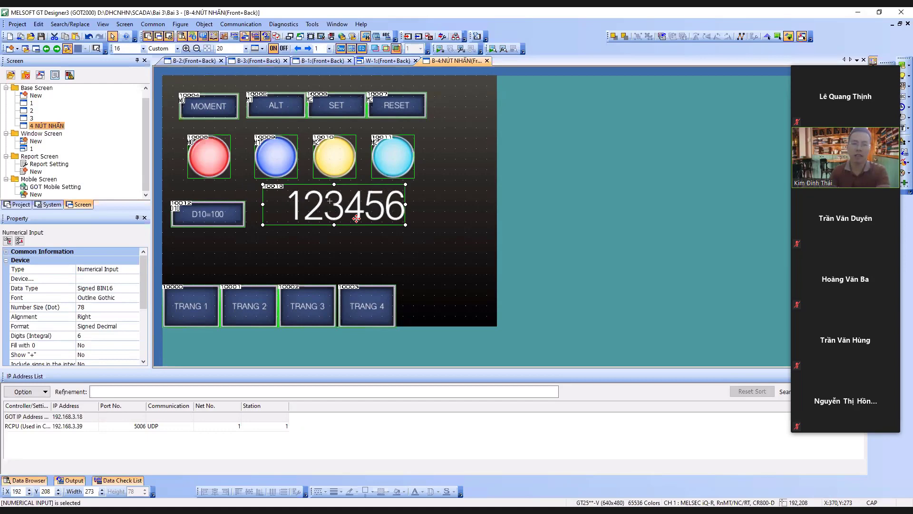
key("Return")
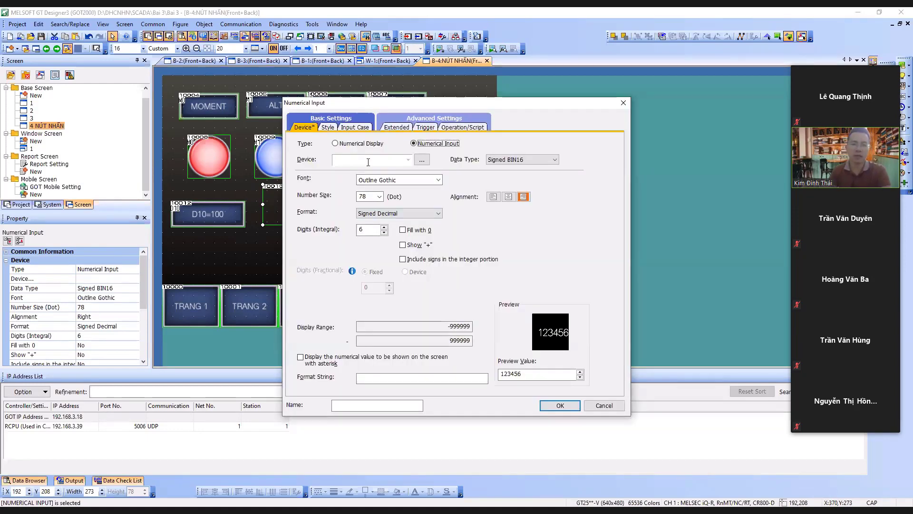
type("D10")
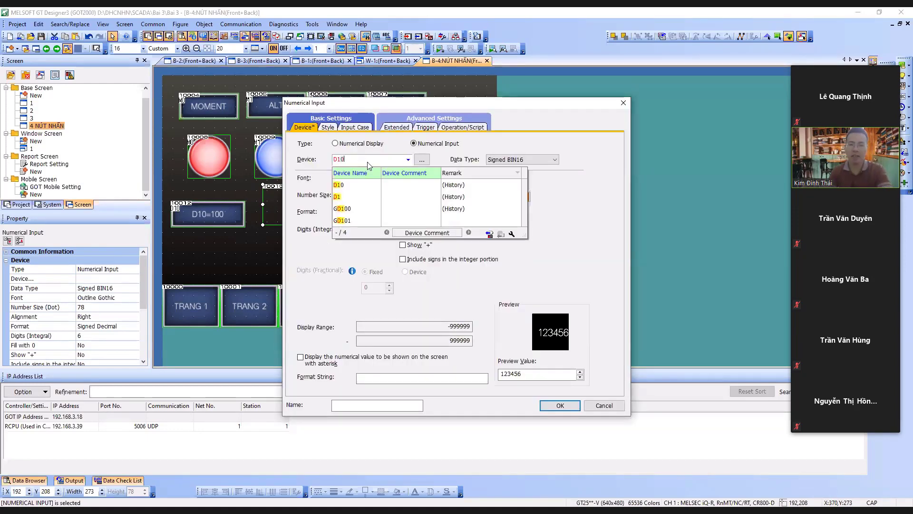
key("Return")
left_click(335, 145)
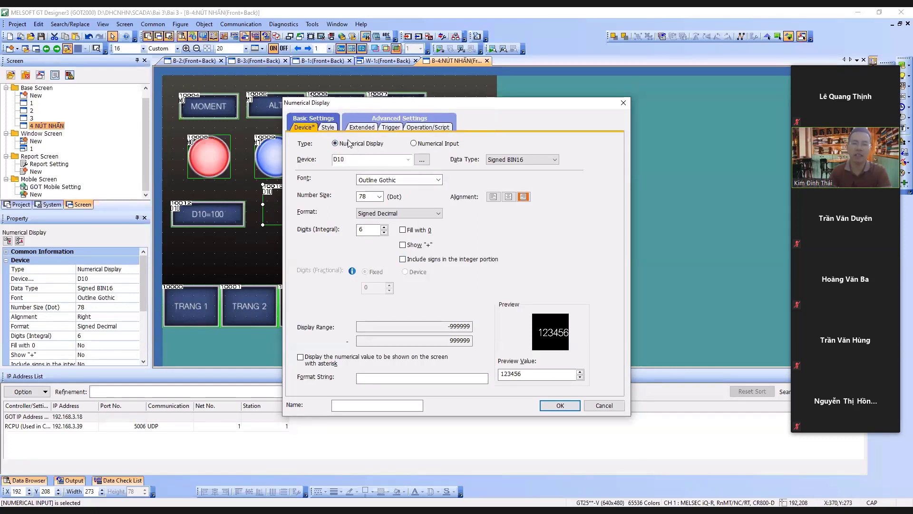
Set the numerical display's integral digits to 4 and apply its settings
left_click(329, 128)
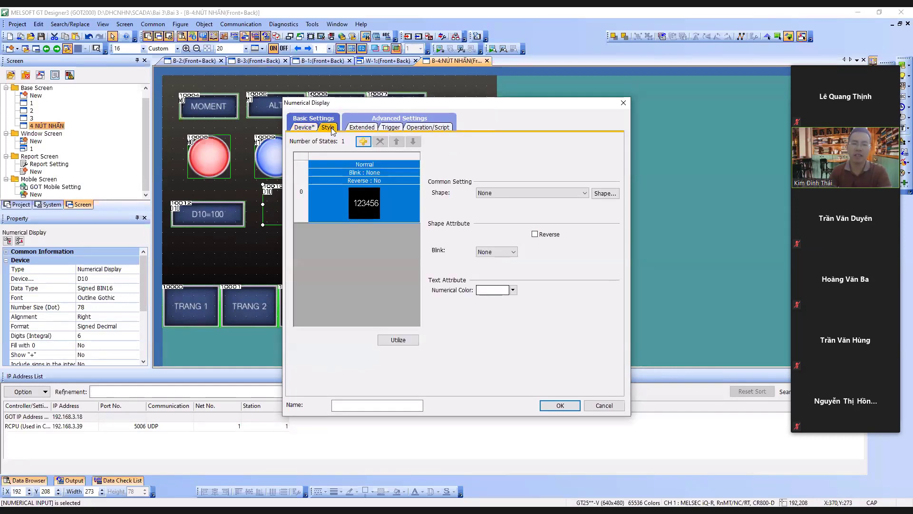
left_click(306, 128)
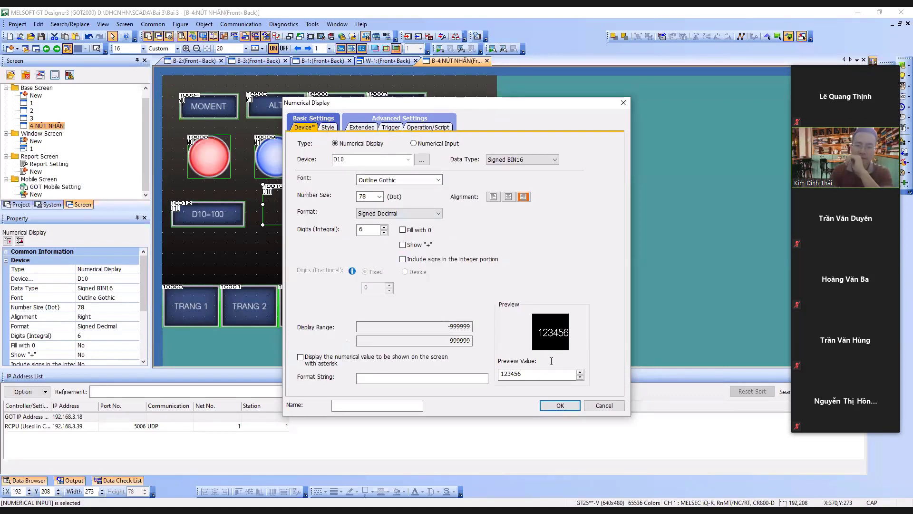
left_click(384, 233)
left_click(383, 233)
left_click(569, 408)
left_click(421, 238)
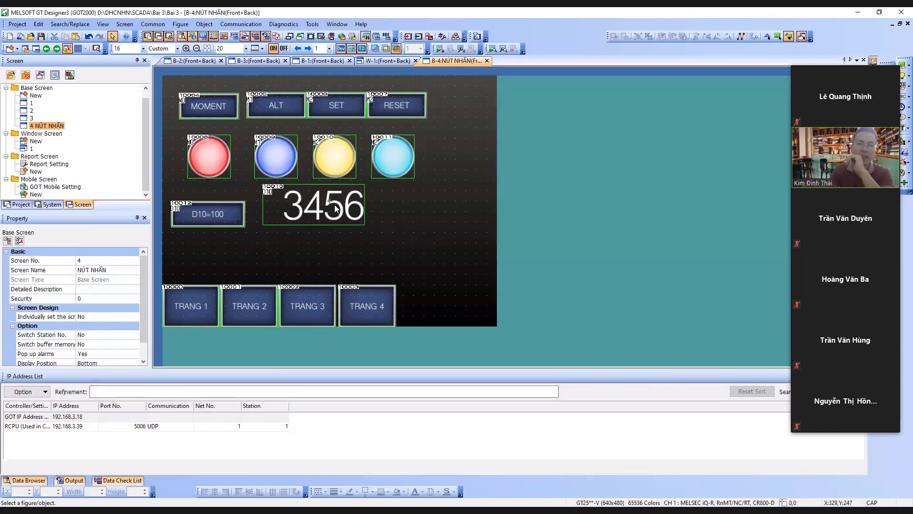
left_click(213, 216)
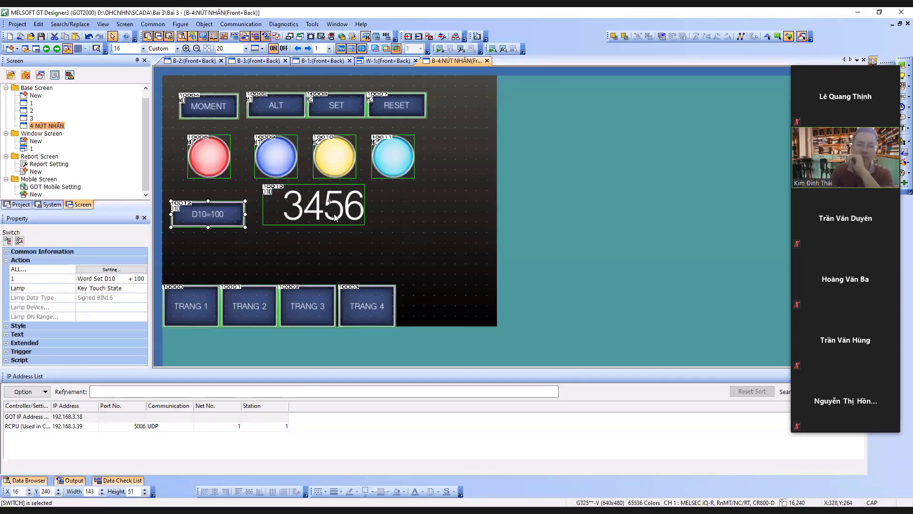
left_click(313, 216, "shift")
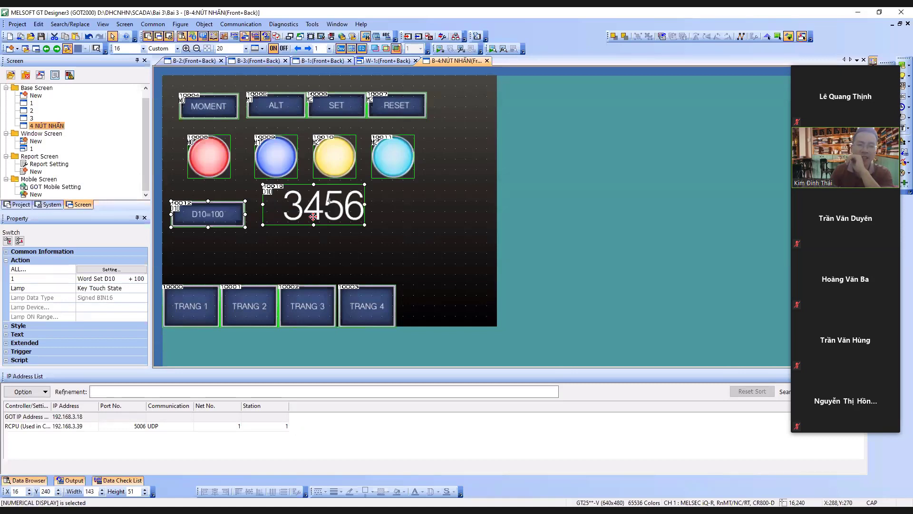
left_click(229, 210)
left_click(295, 214)
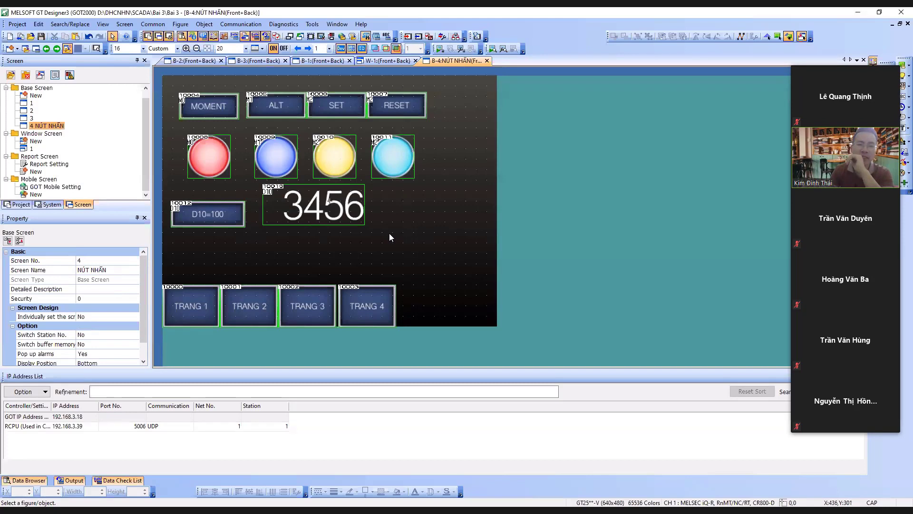
left_click(217, 217)
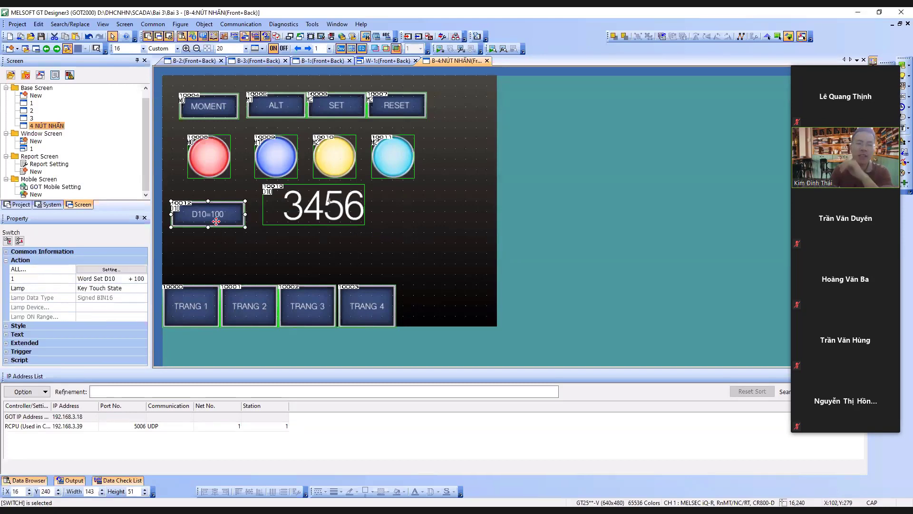
left_click(256, 251)
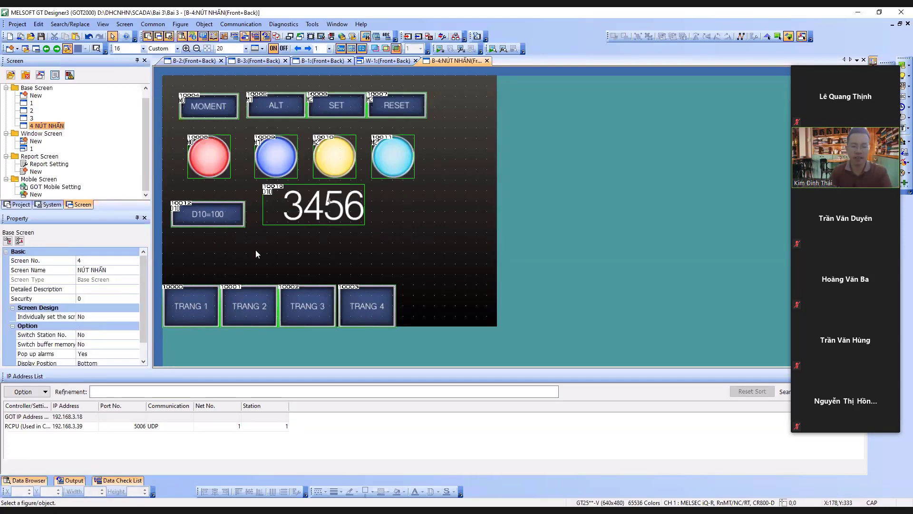
Copy the "D10=100" switch directly below itself at X 16, Y 304 and start a word action on the copy with device D10
left_click_drag(173, 206, 172, 239, "ctrl")
double_click(200, 241)
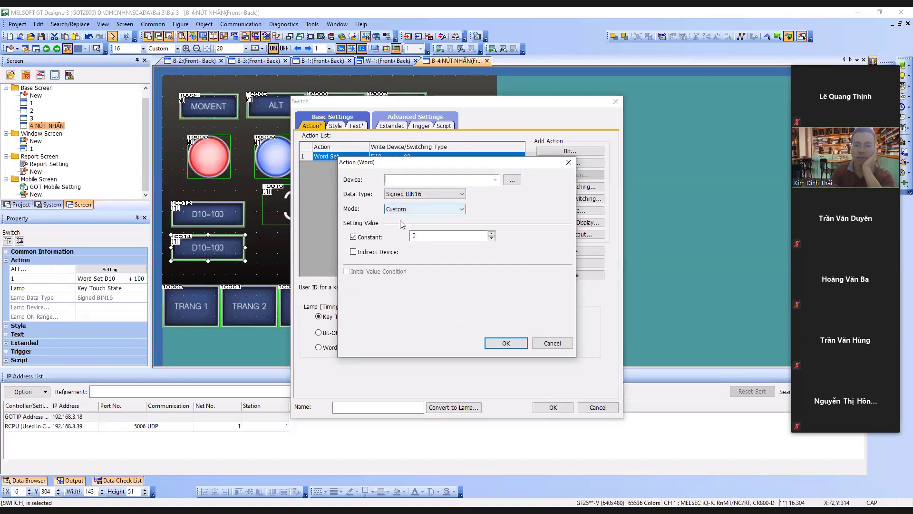
left_click(420, 181)
type("D10")
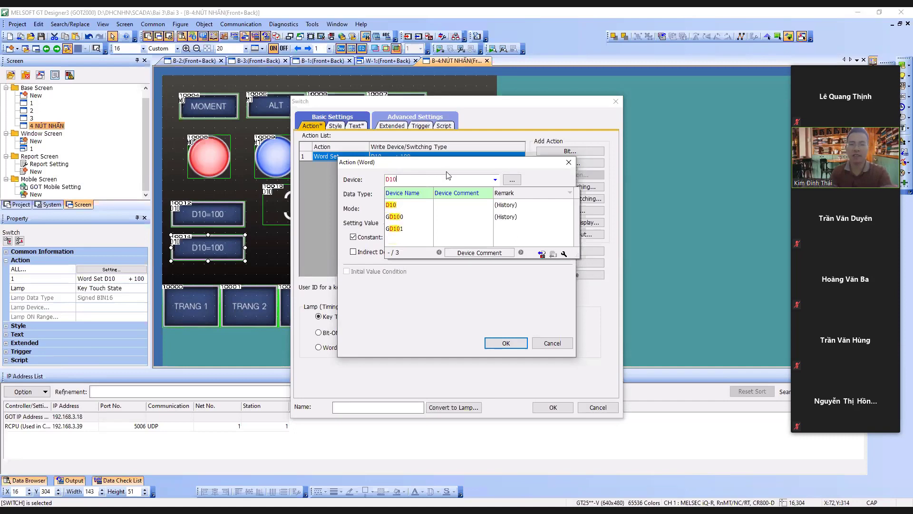
left_click(447, 175)
Set the copied switch's new word action to Data Addition mode with a variation of 10 and add it
left_click(428, 209)
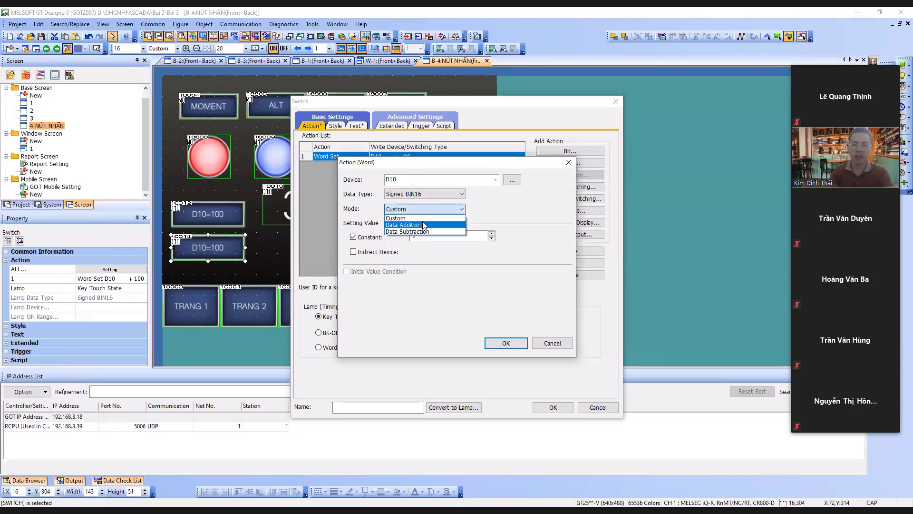
left_click(423, 225)
left_click(411, 226)
type("1")
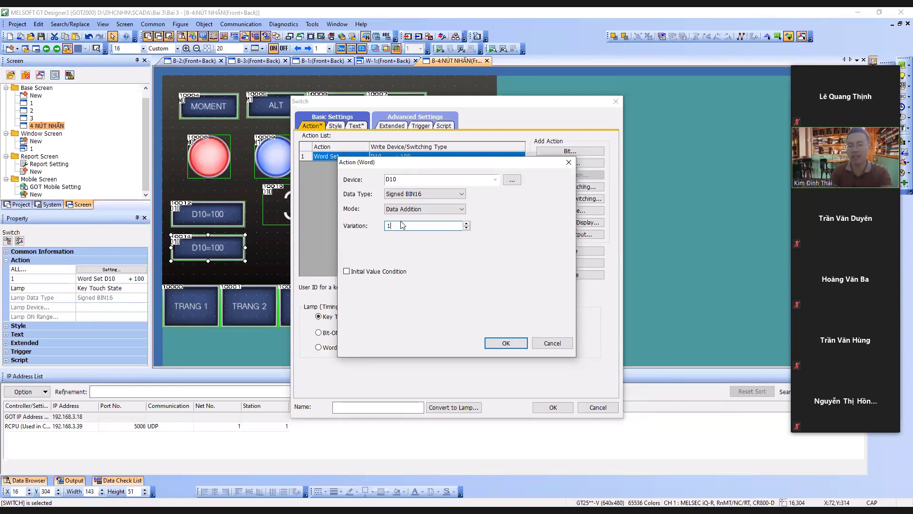
type("0")
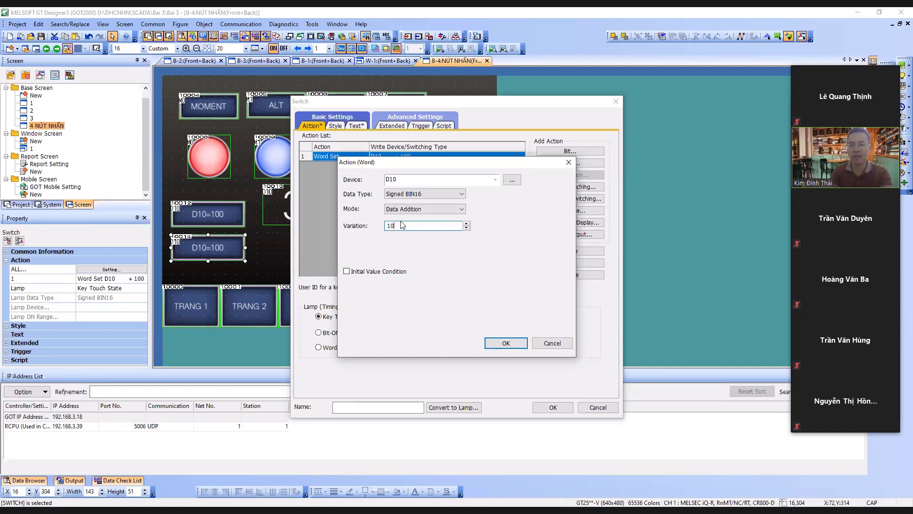
left_click(505, 343)
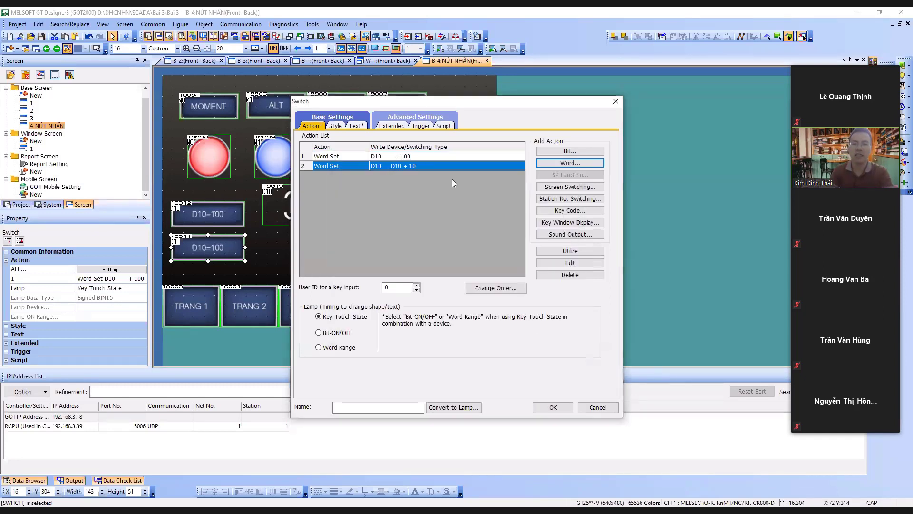
Delete the copied switch's action that writes 100 to D10, label the switch "D10+10" and apply the settings
left_click(388, 156)
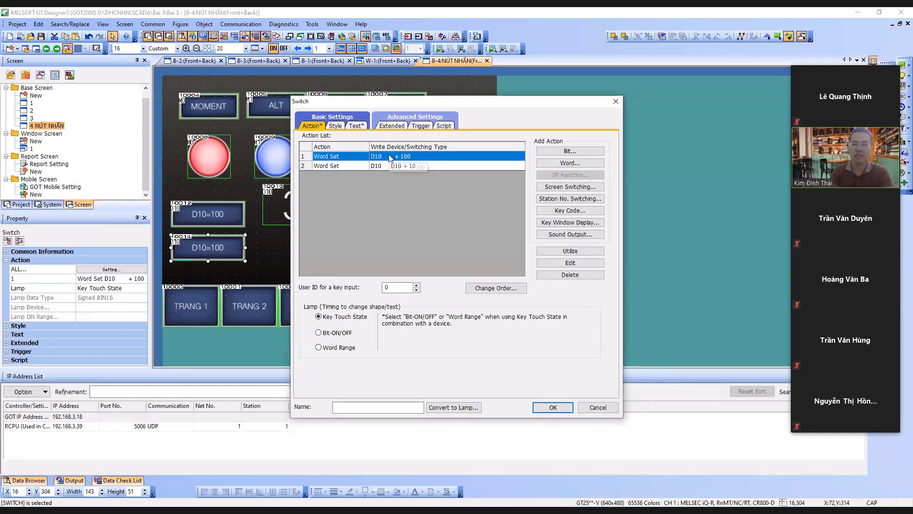
left_click(554, 275)
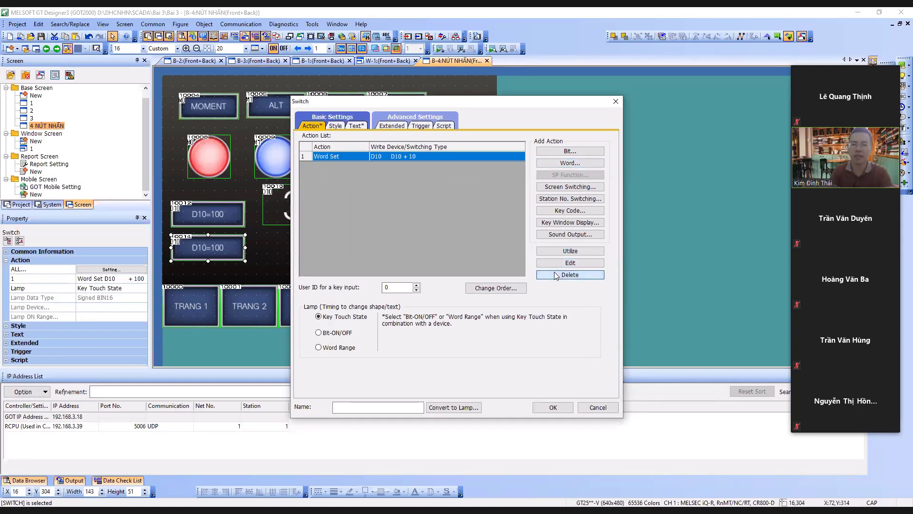
left_click(357, 126)
left_click_drag(515, 256, 500, 259)
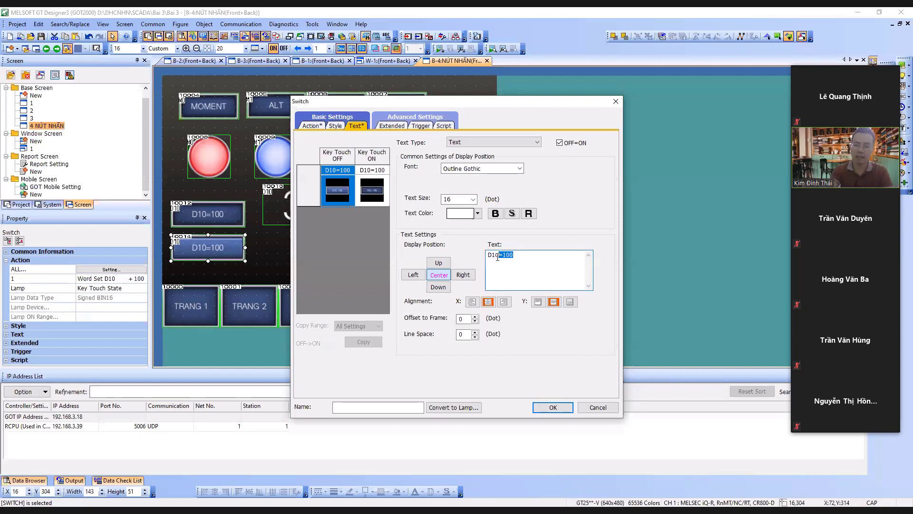
type("+10")
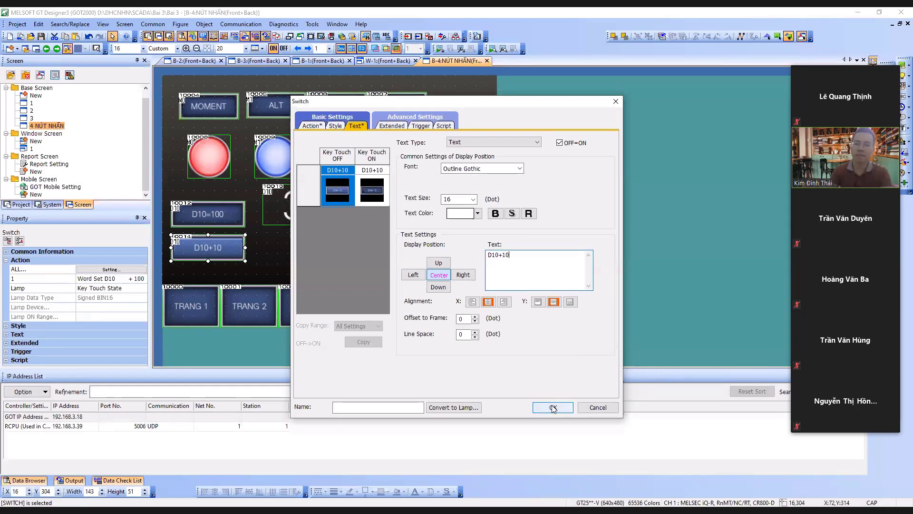
key("Return")
Move the D10 numerical display down two grid steps so its upper edge lines up with the "D10=100" switch
left_click(308, 219)
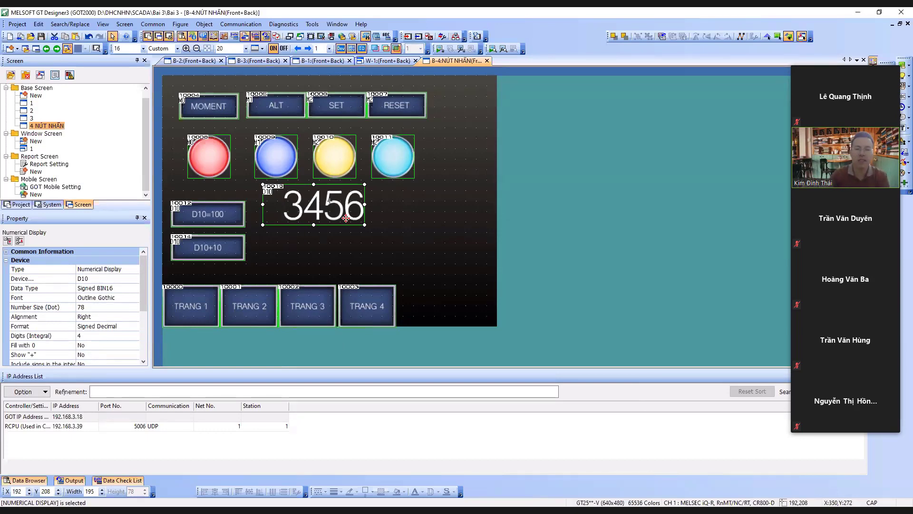
key("Down")
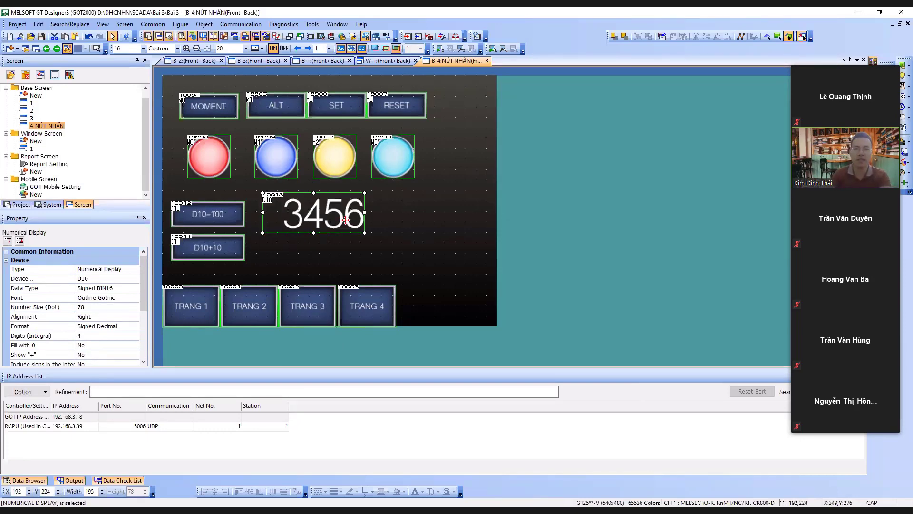
key("Down")
left_click(410, 224)
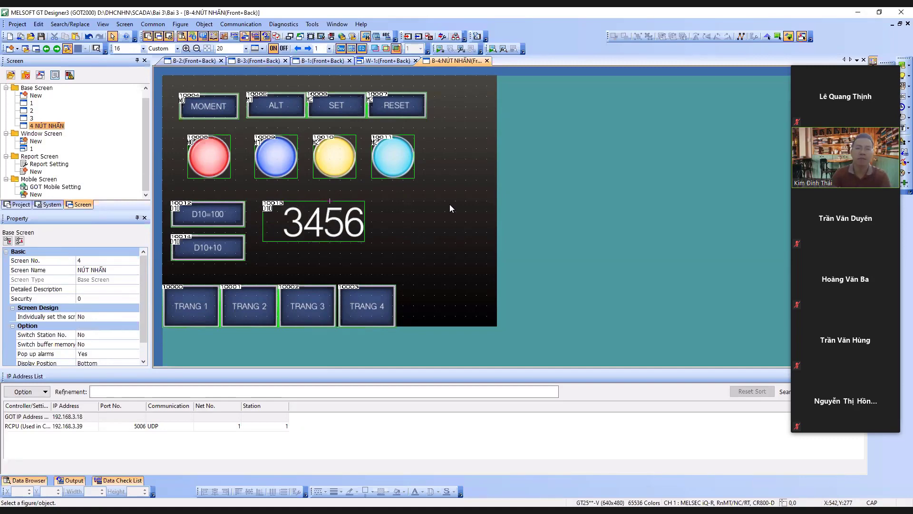
Start the simulator and test the D10=100 and D10+10 switches, adding 10 three times before writing 100 again and adding 10 once
left_click(440, 48)
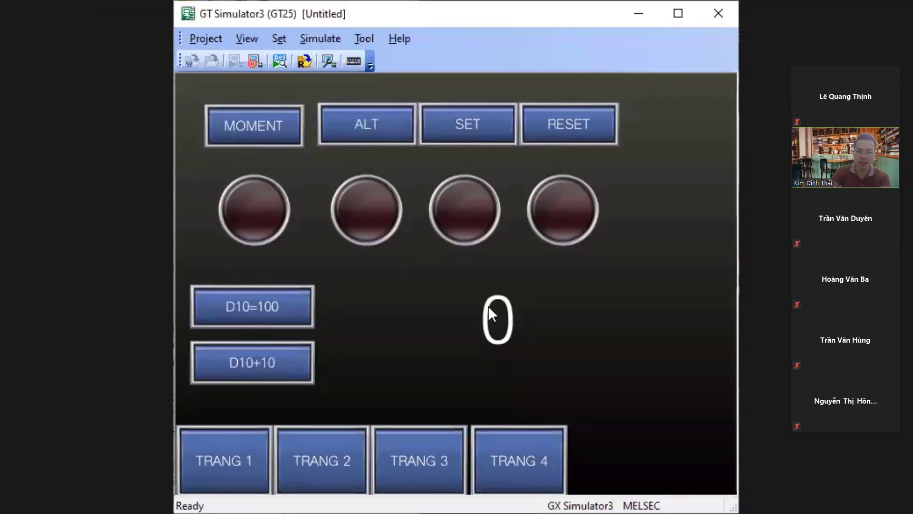
left_click(299, 314)
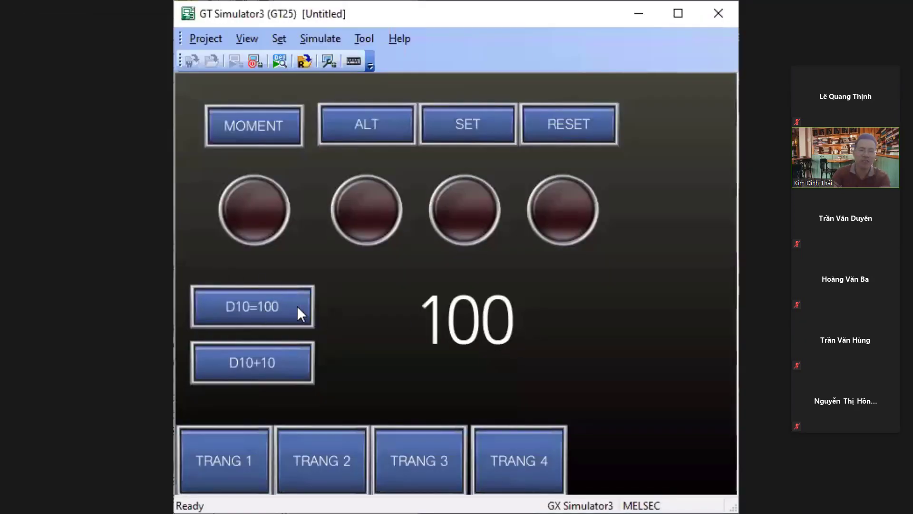
left_click(238, 361)
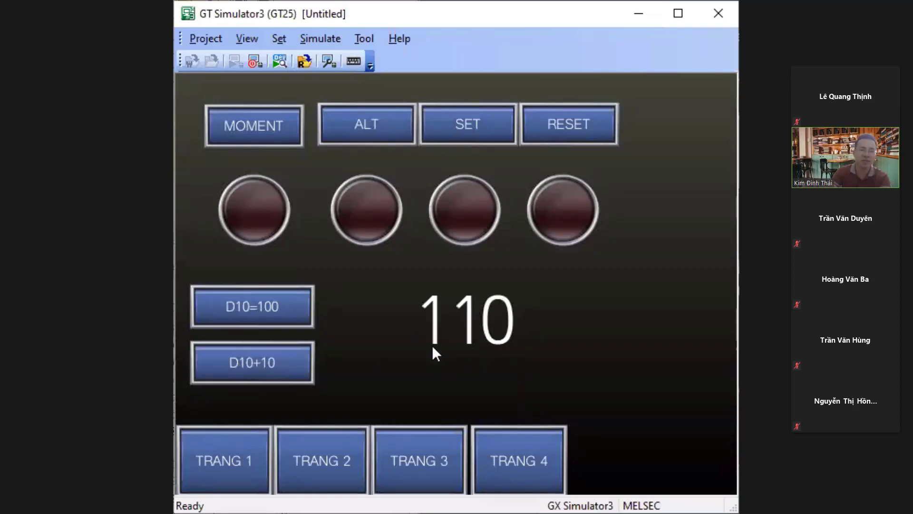
left_click(283, 366)
left_click(283, 365)
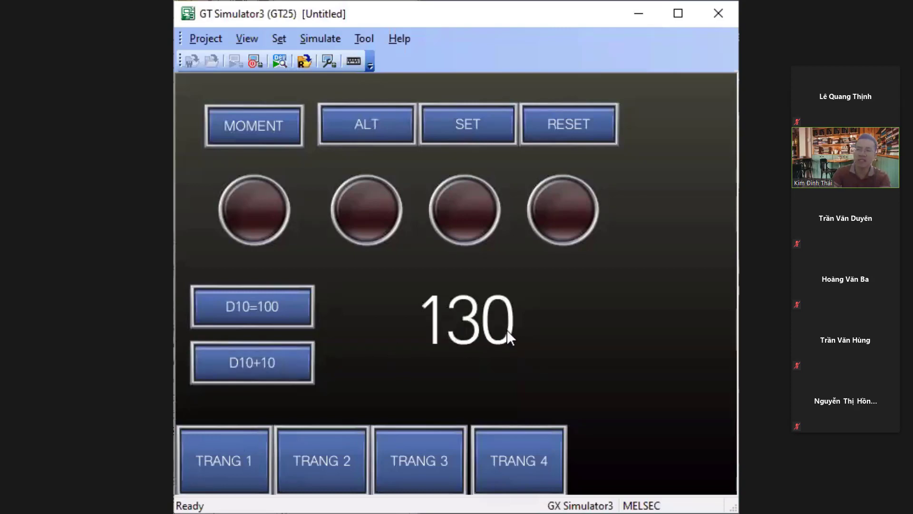
left_click(266, 315)
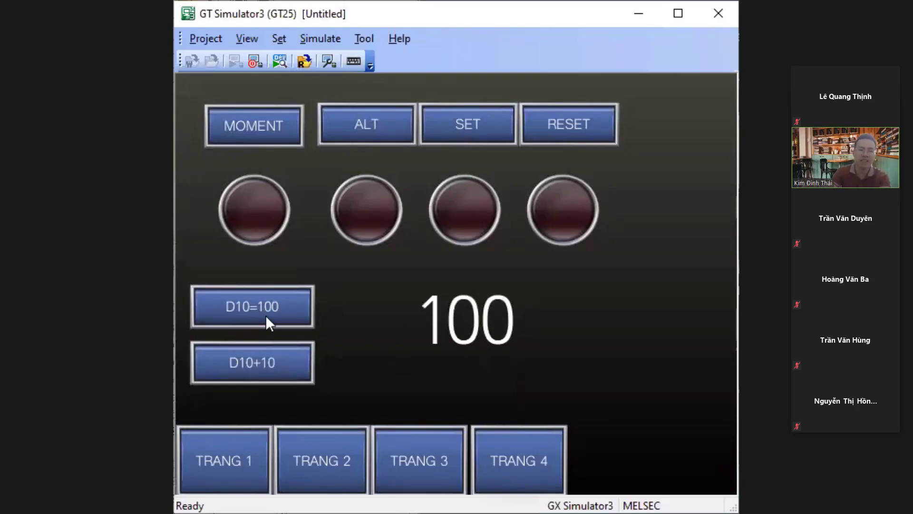
left_click(271, 362)
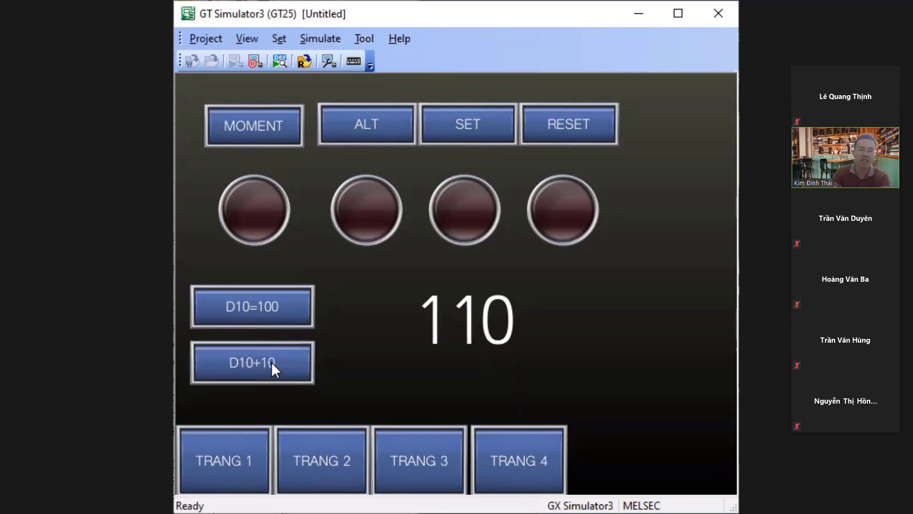
Test the MOMENT switch in the simulation, then write 100 to D10 again and add 10 four times
left_click(262, 124)
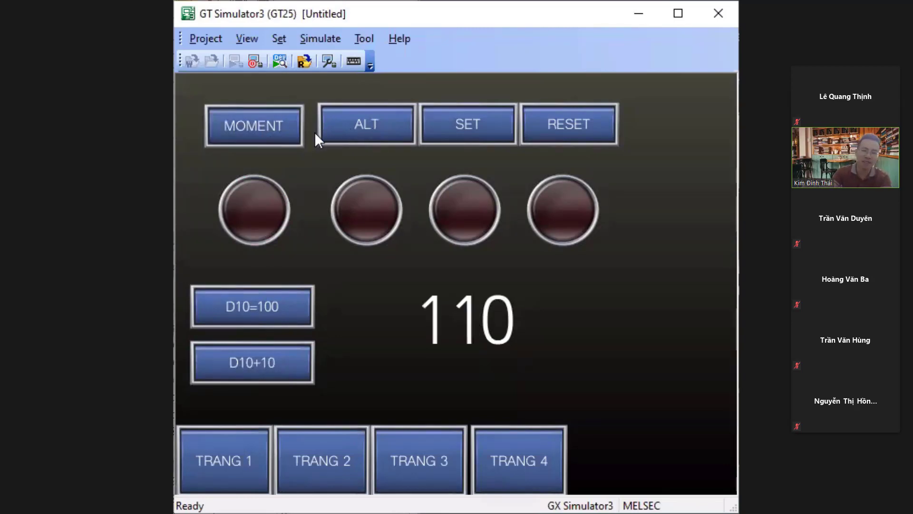
left_click(264, 295)
left_click(277, 367)
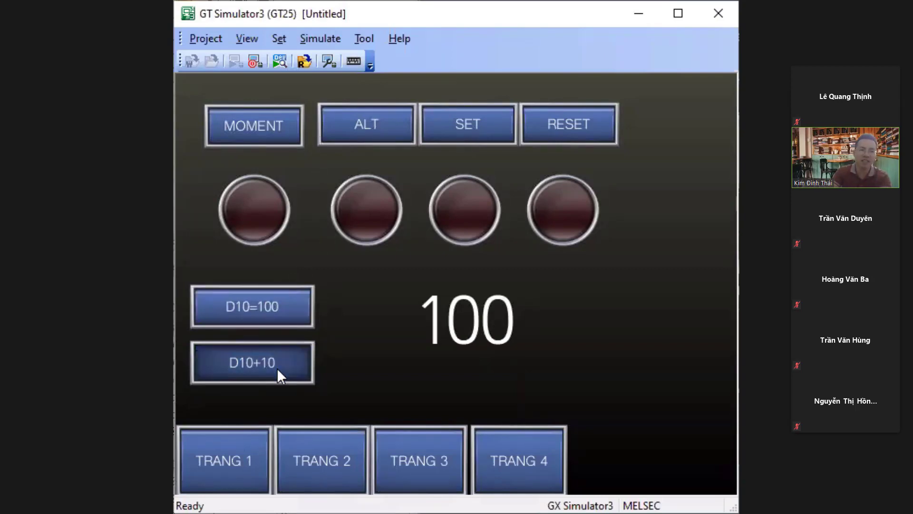
left_click(277, 367)
left_click(277, 367)
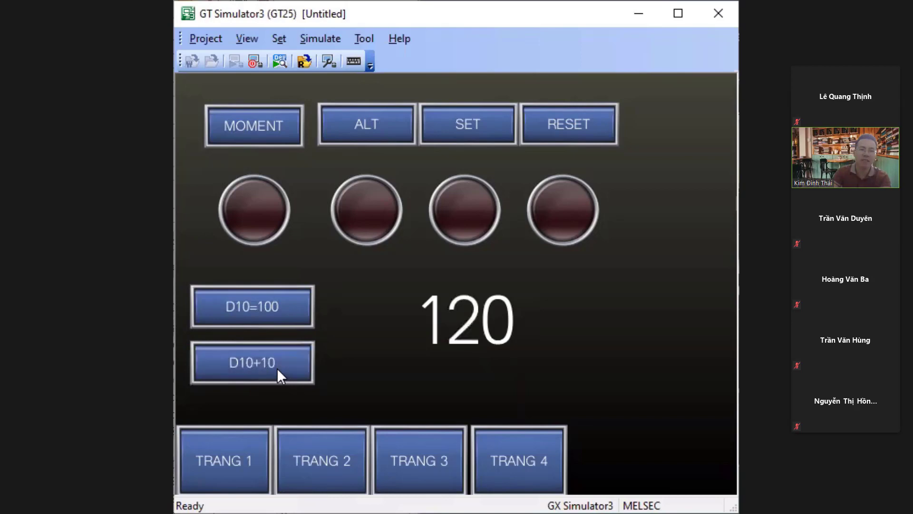
left_click(277, 367)
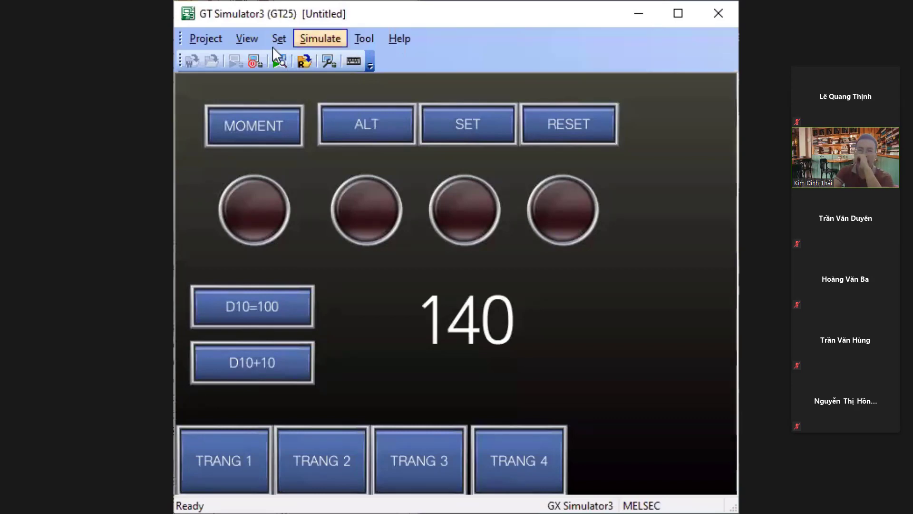
Close the simulator and place a copy of the TRANG 4 switch directly to its right in the bottom row
left_click(251, 69)
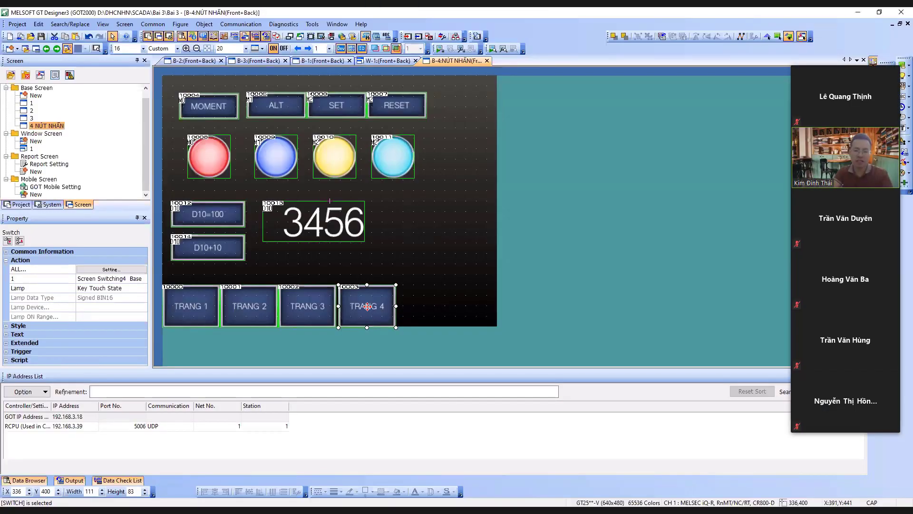
left_click(430, 303)
left_click_drag(338, 285, 397, 285)
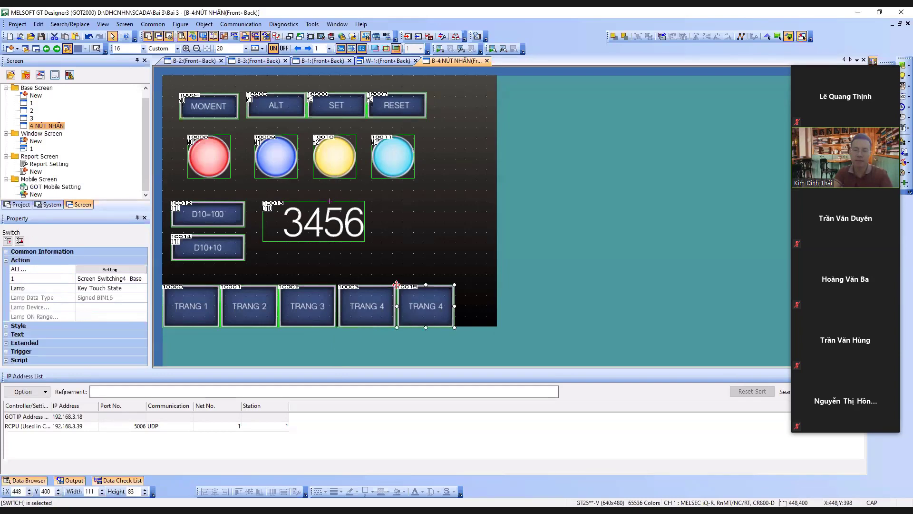
Set the copied switch's screen switching action to fixed base screen 5 and apply the settings
double_click(418, 306)
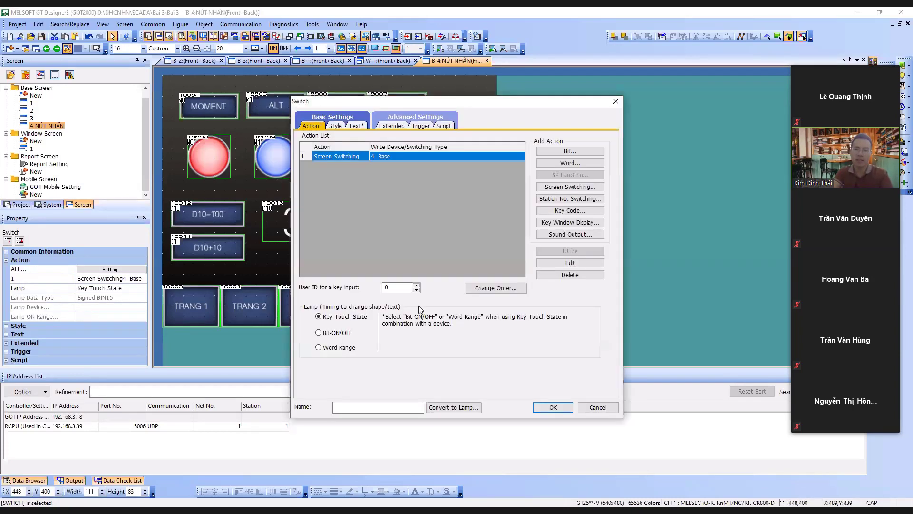
left_click(570, 262)
left_click(437, 263)
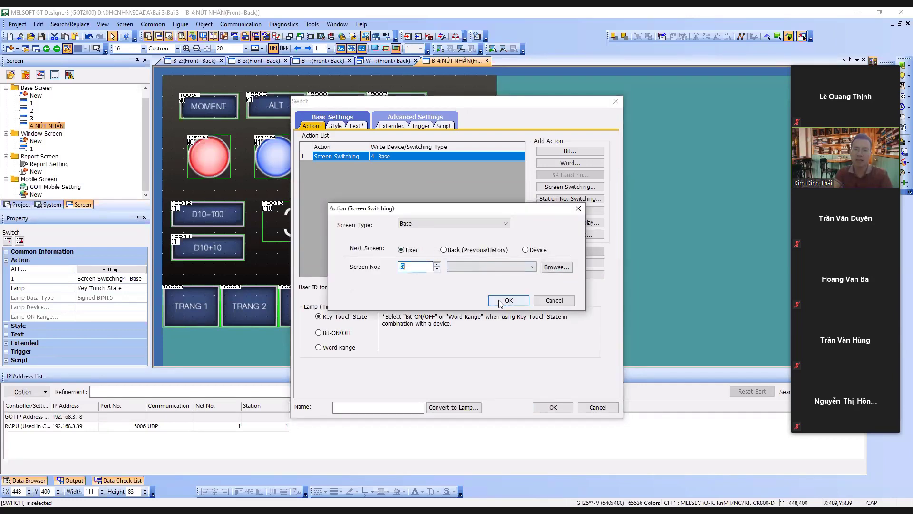
left_click(525, 270)
left_click(525, 270)
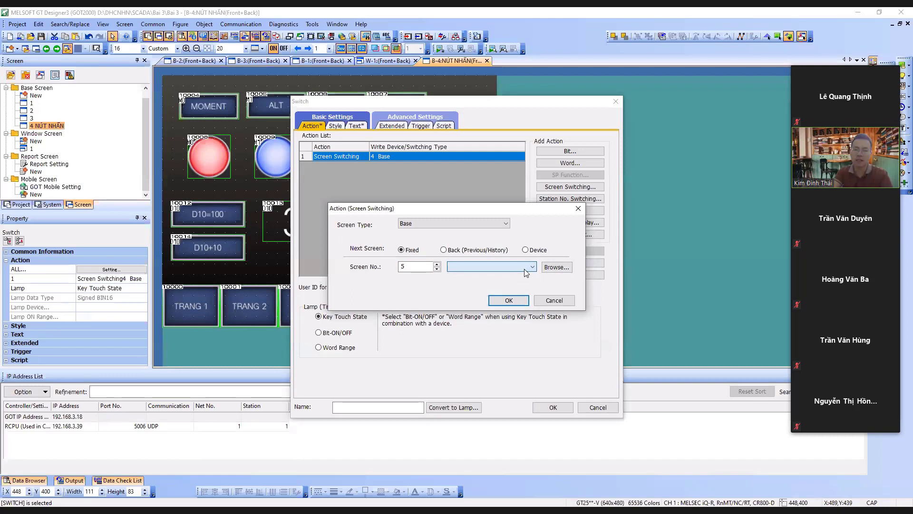
left_click(508, 300)
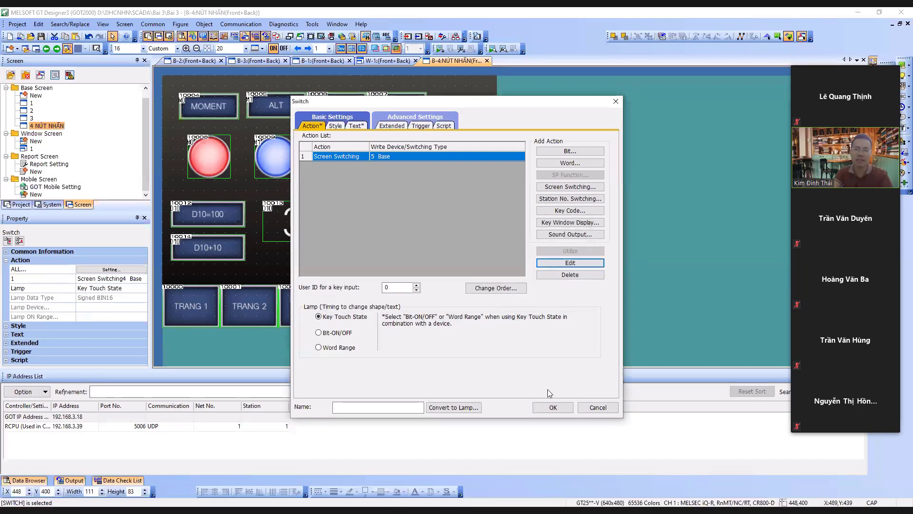
left_click(554, 408)
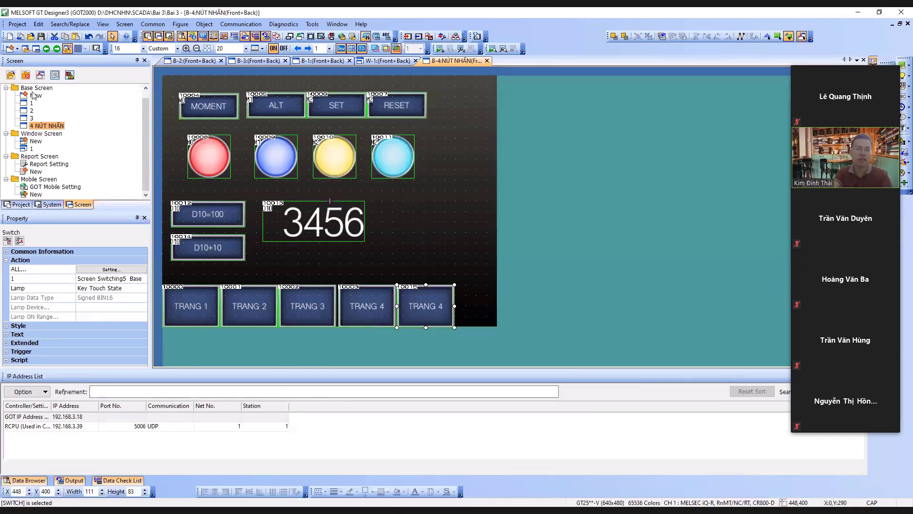
Create a new base screen numbered 5, keeping the default properties
key("Return")
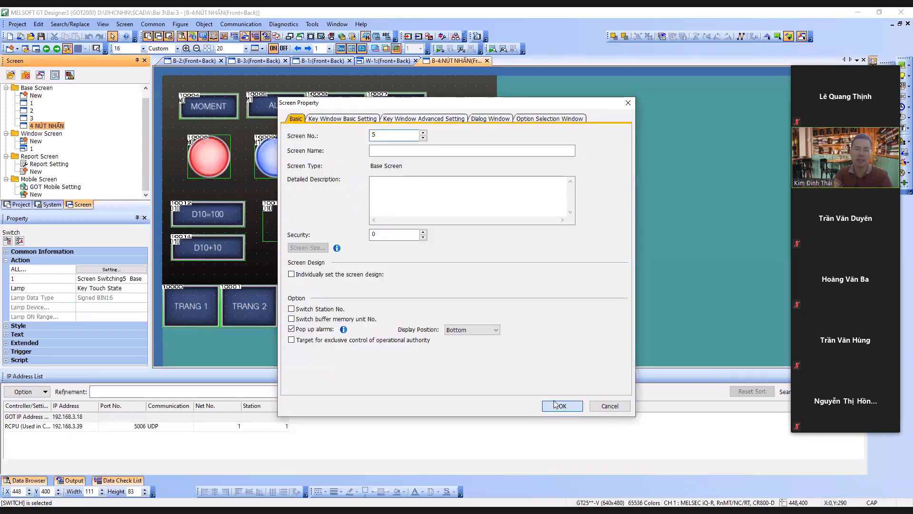
left_click(563, 406)
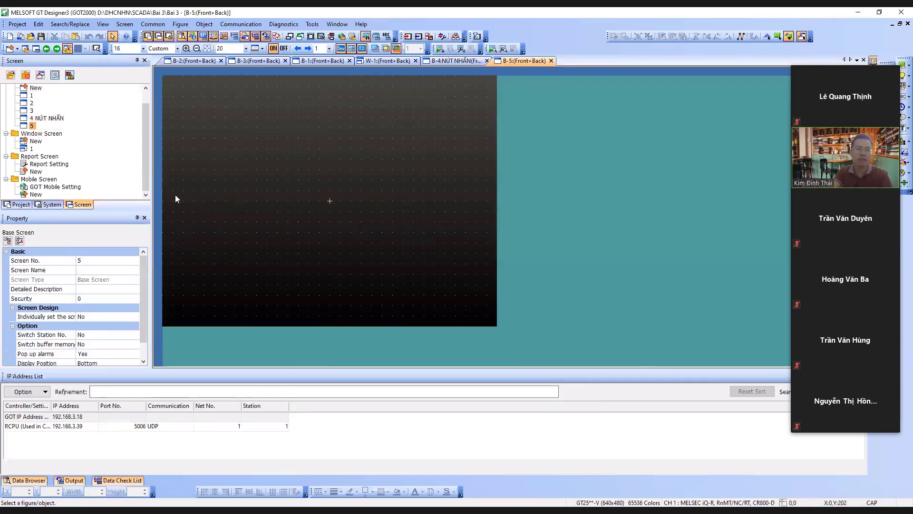
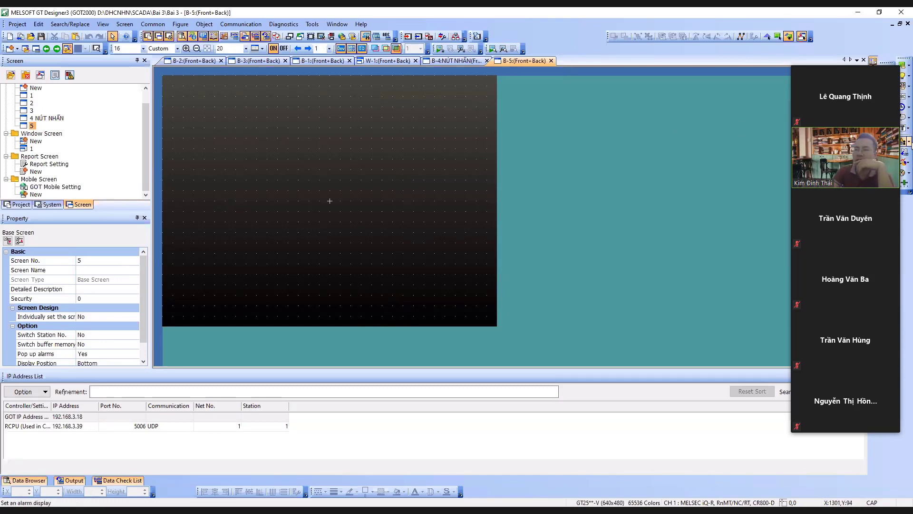
left_click(874, 60)
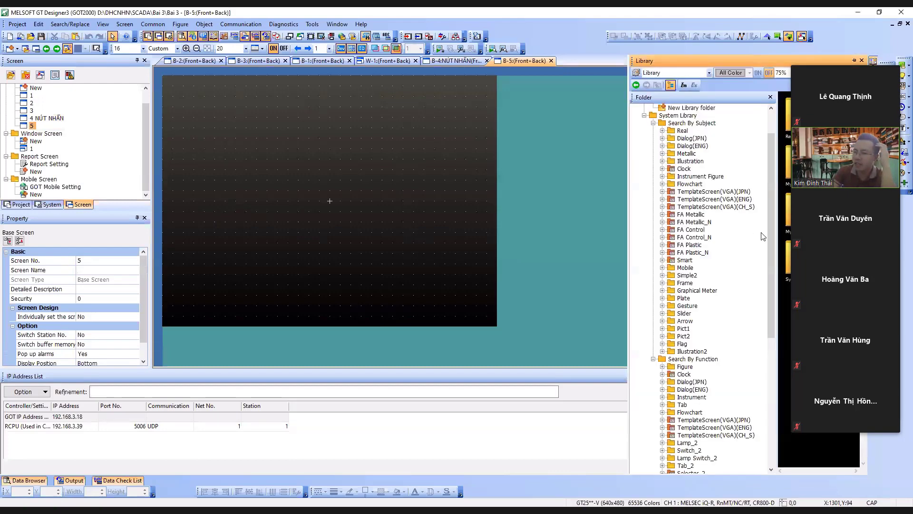
scroll(712, 288, "down", 4)
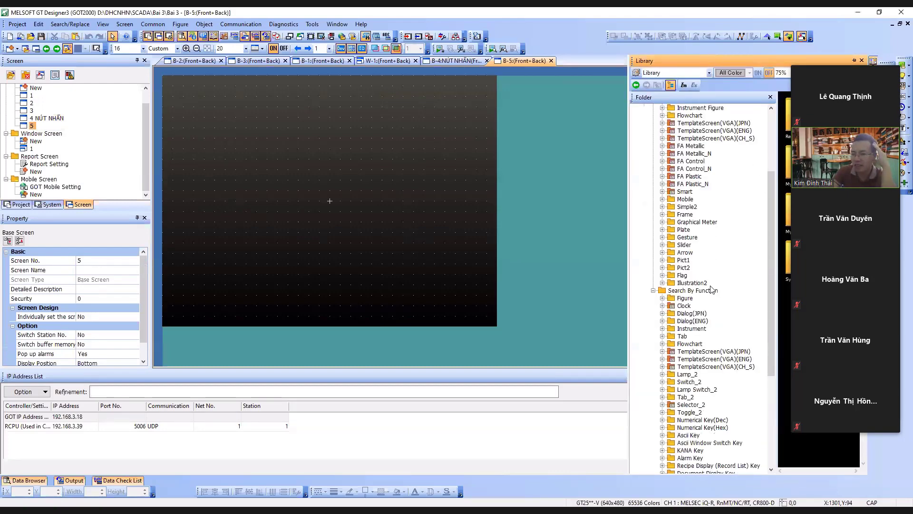
scroll(712, 288, "up", 6)
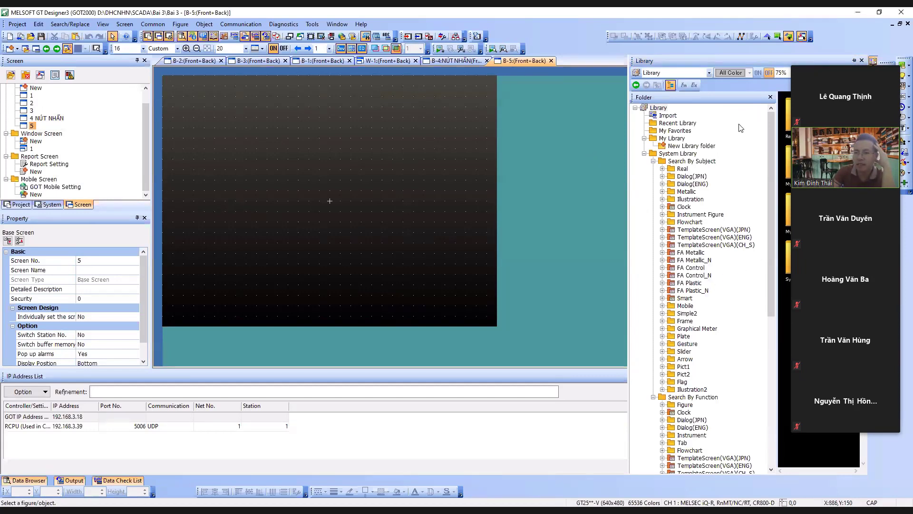
left_click(770, 97)
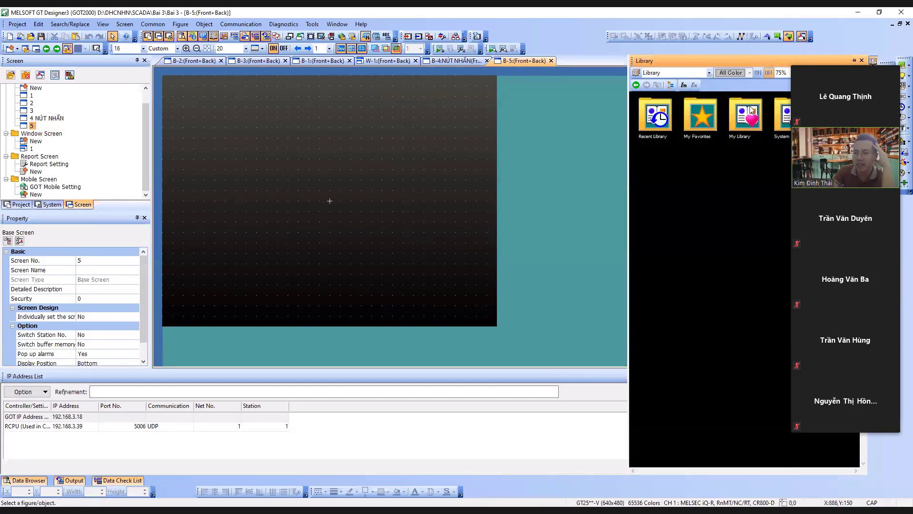
left_click(861, 60)
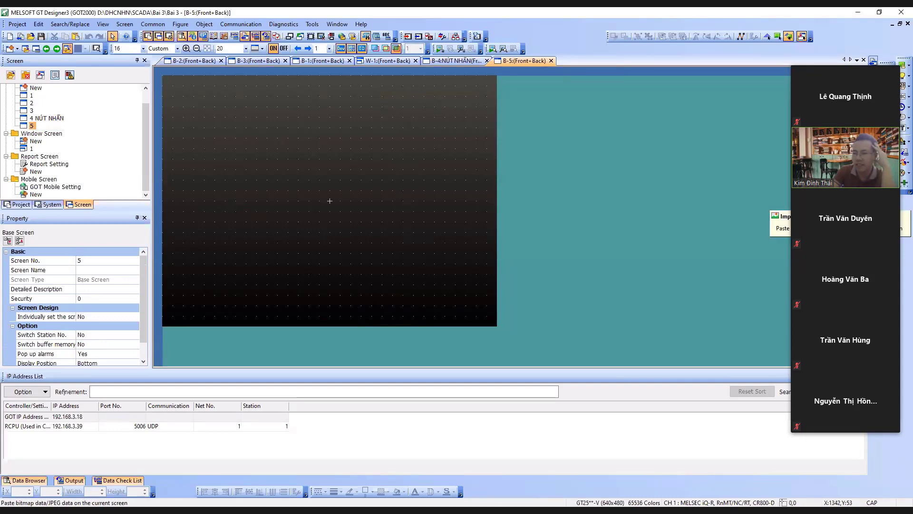
Import the "car" JPEG image from the Desktop and place it on base screen 5 at about X 16, Y 16
left_click(904, 205)
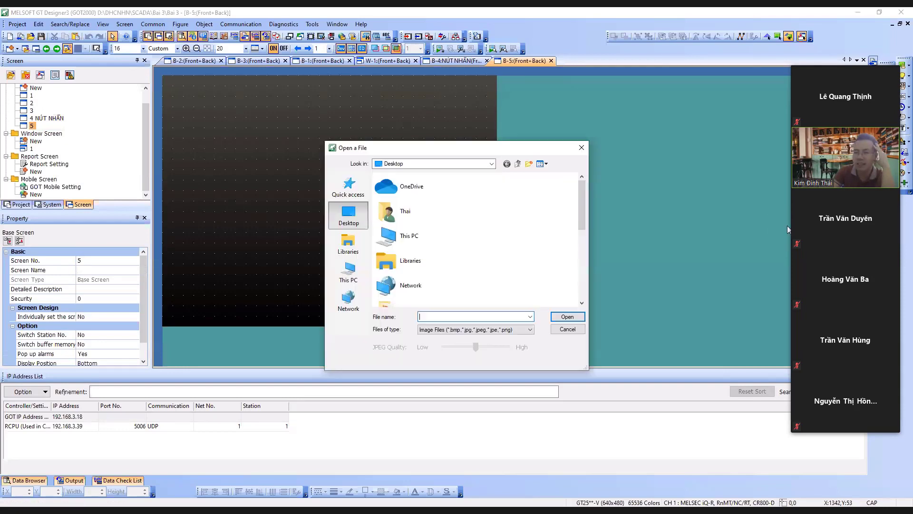
left_click_drag(584, 216, 587, 296)
left_click(404, 245)
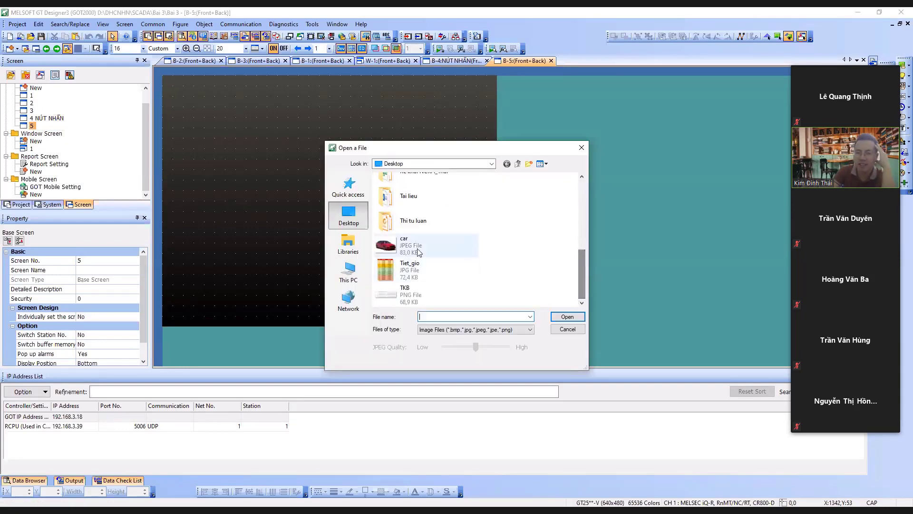
left_click(572, 320)
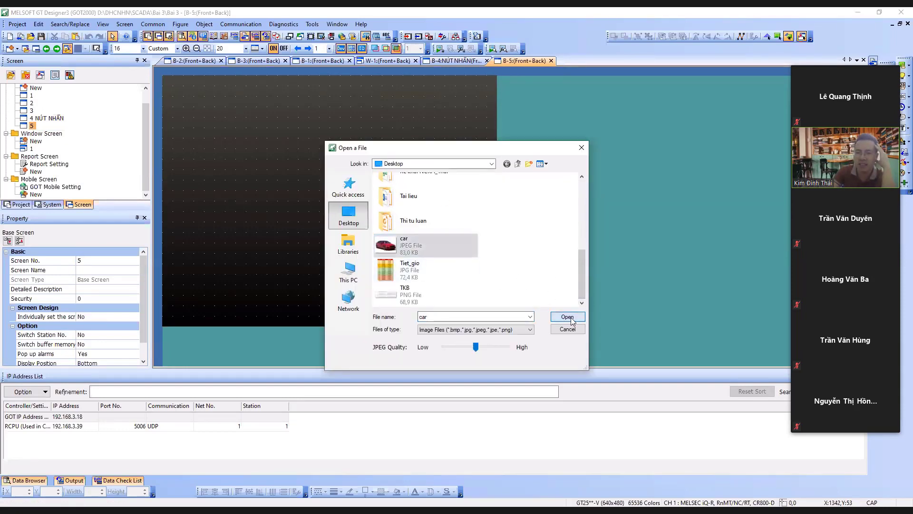
left_click(173, 88)
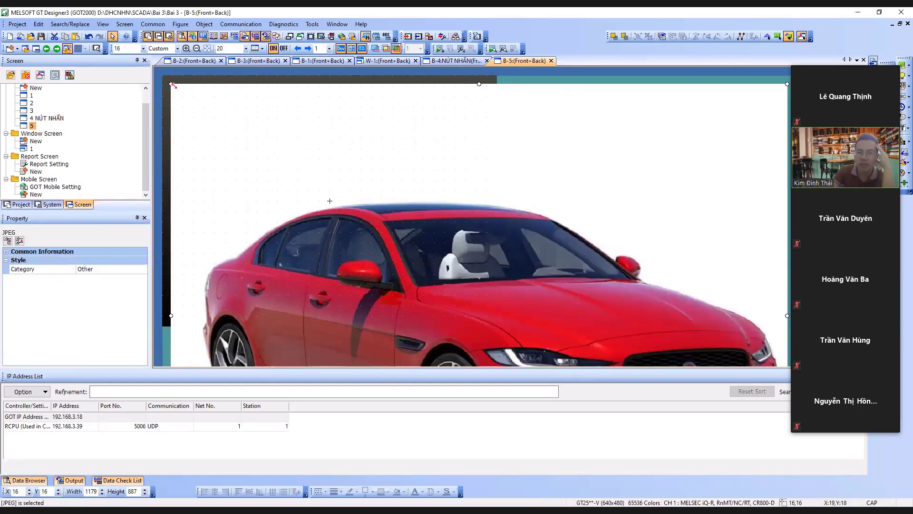
Shrink the car picture to about 123 by 87 dots and delete the stray second copy
left_click_drag(177, 88, 231, 110)
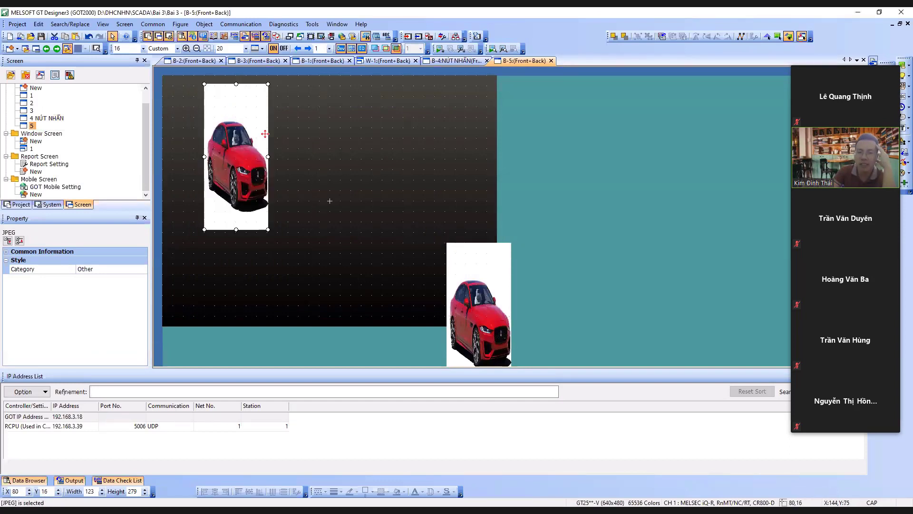
left_click(471, 266)
key("Delete")
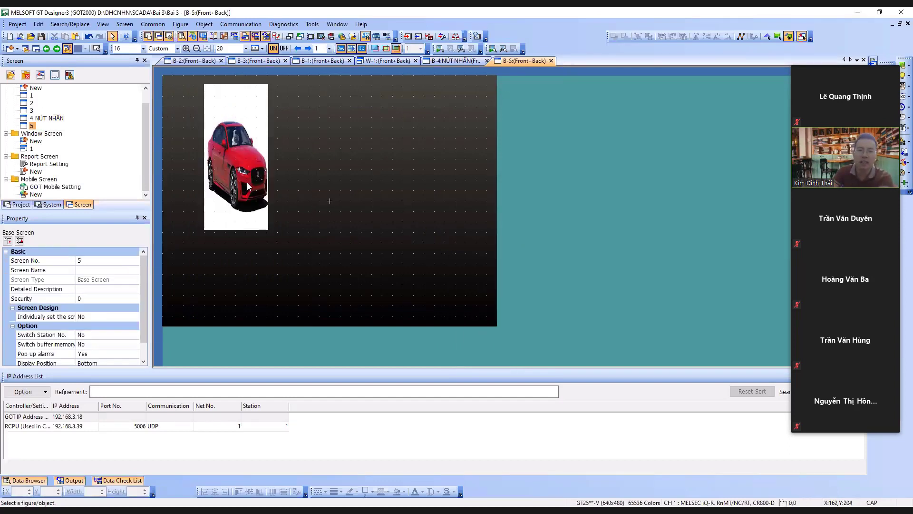
left_click(241, 136)
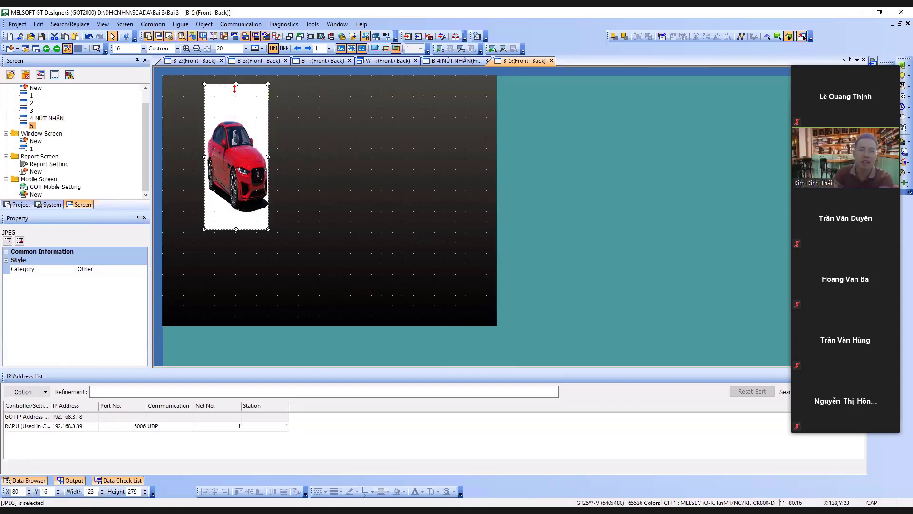
left_click_drag(236, 84, 236, 135)
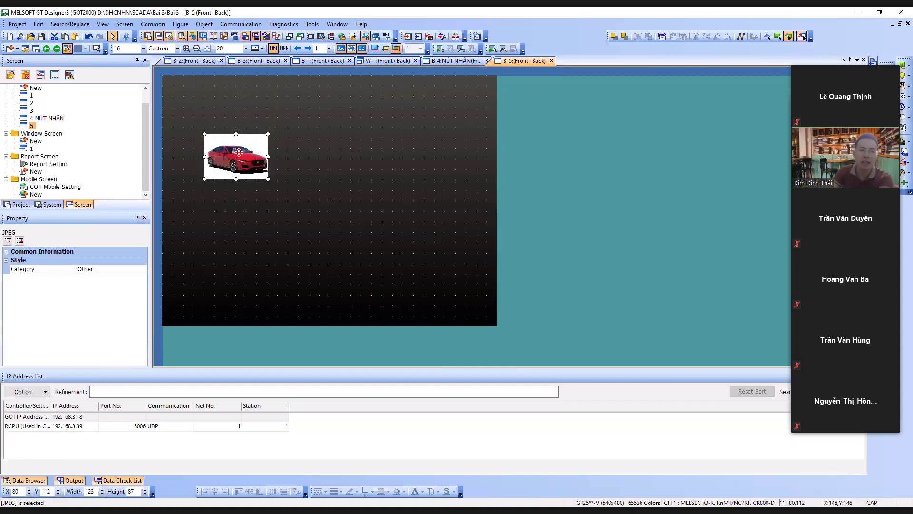
Move the car picture to X 16, Y 32 near the upper-left corner of base screen 5
key("Up")
key("Up")
key("Up")
key("Up")
key("Up")
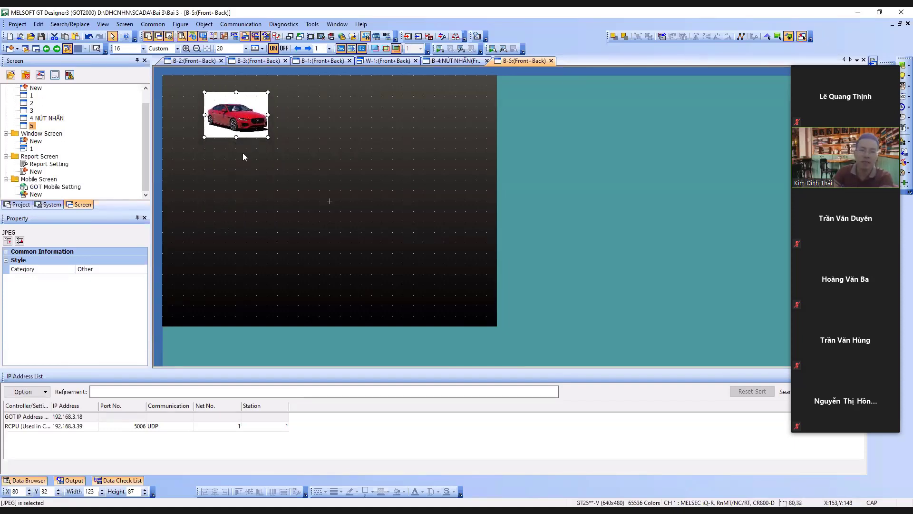
key("Up")
key("Left")
key("Left")
key("Left")
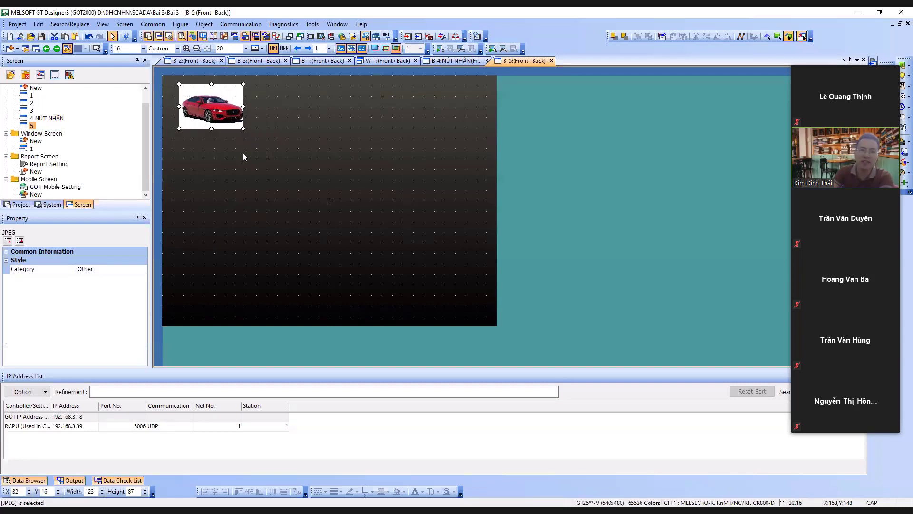
key("Left")
key("Left")
key("Down")
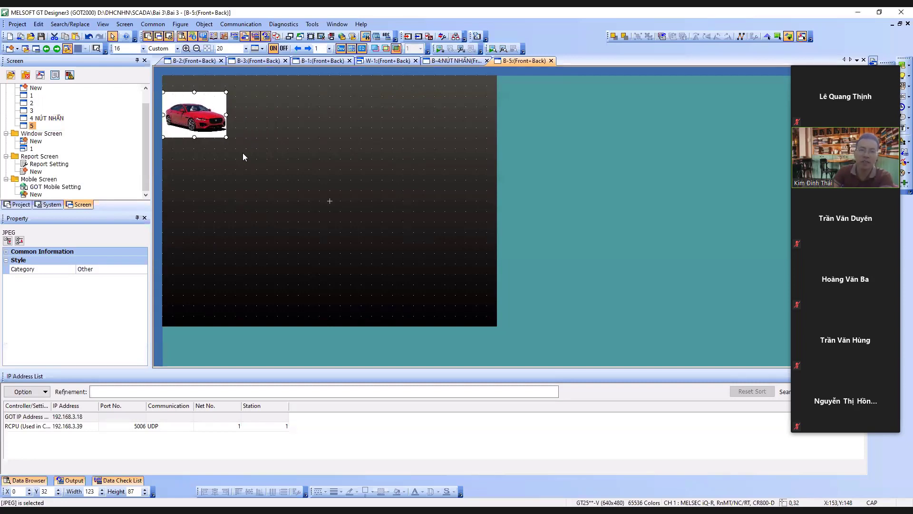
key("Right")
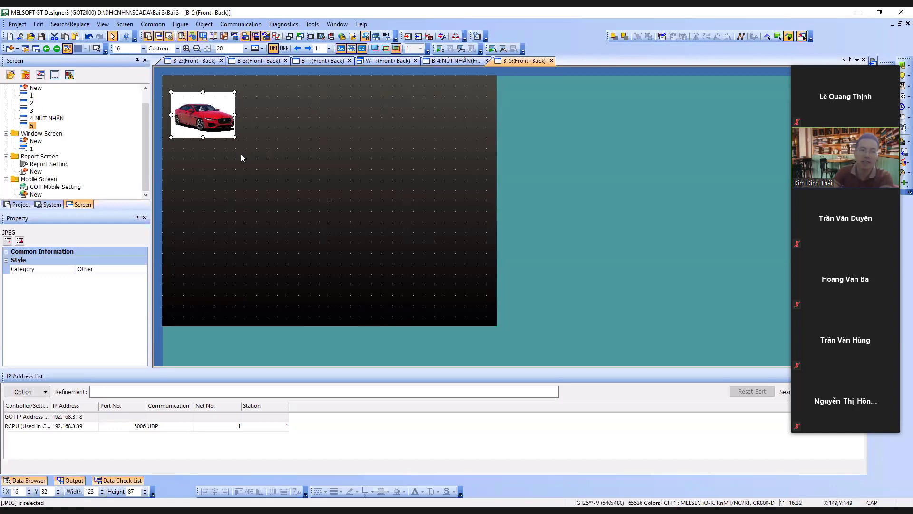
Relabel the copied fifth page switch on base screen 4 NÚT NHẤN as "TRANG 5" and apply the settings
left_click(176, 188)
double_click(46, 118)
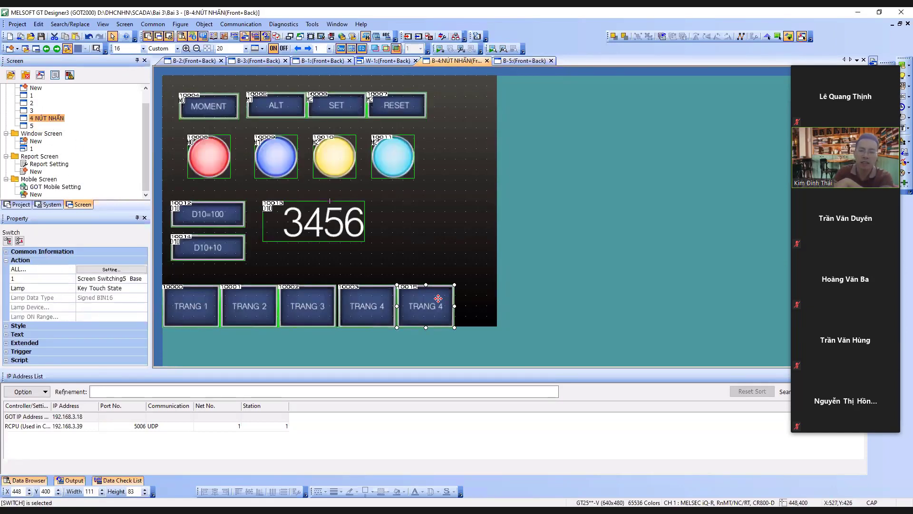
double_click(438, 299)
left_click(355, 125)
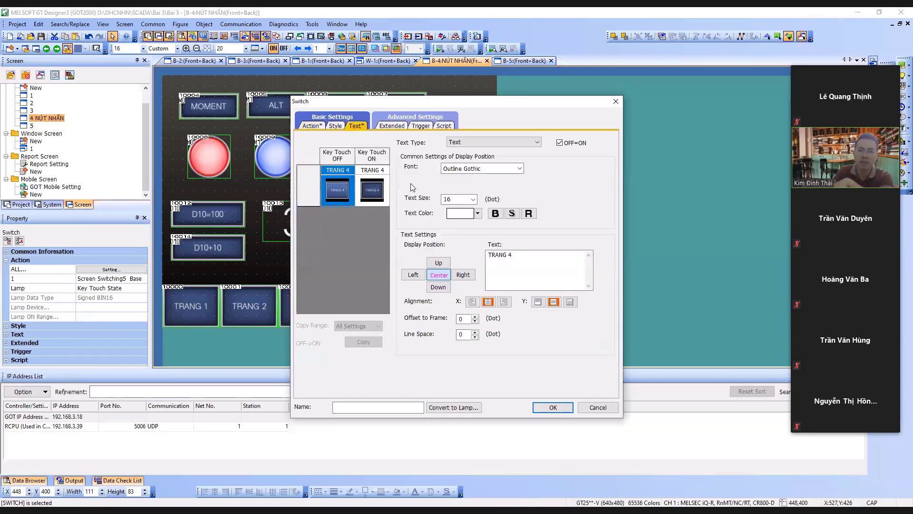
left_click(520, 258)
key("BackSpace")
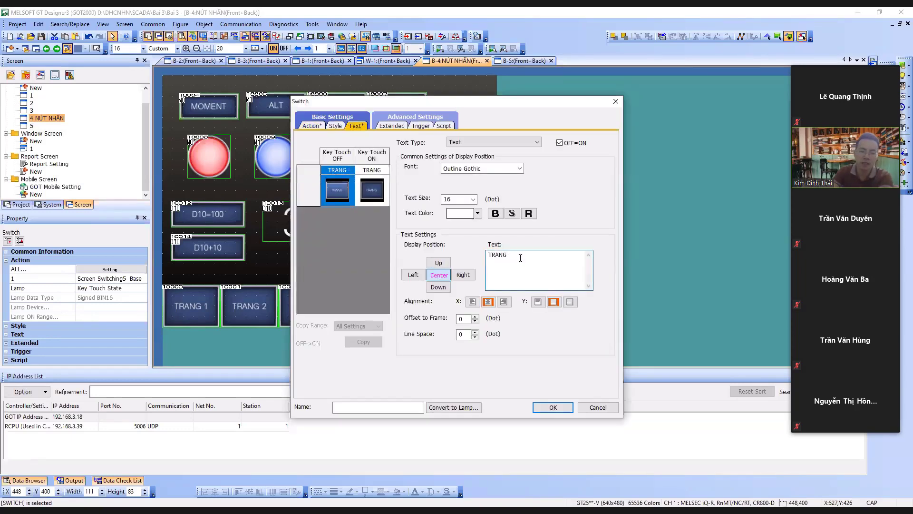
type("5")
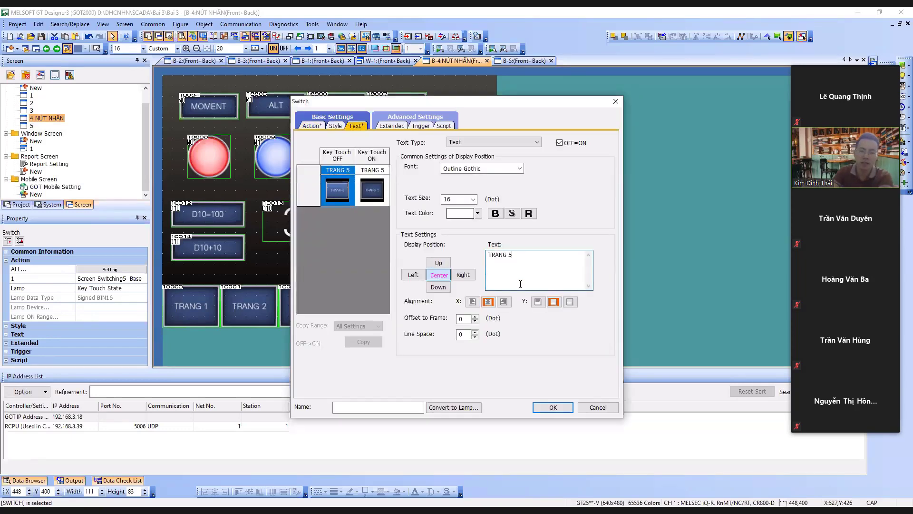
left_click(553, 408)
left_click(418, 256)
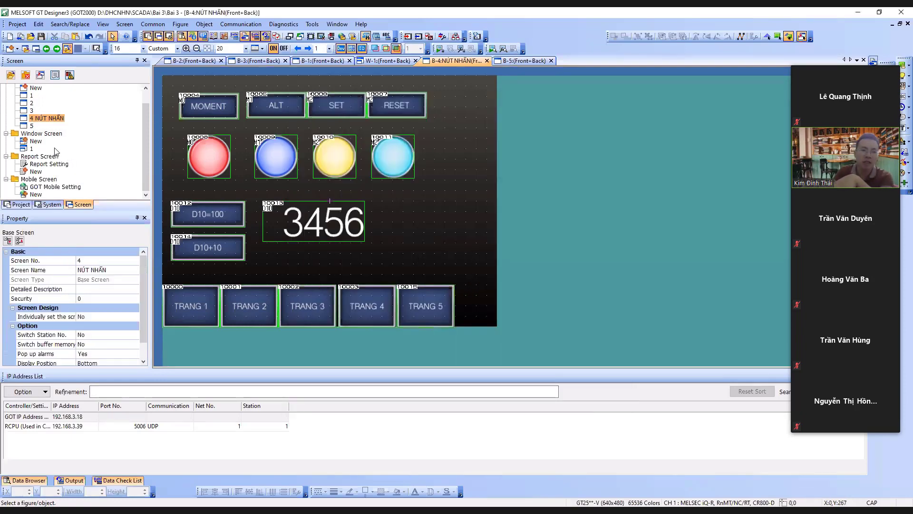
Register the car picture on base screen 5 as part number 3 with the name "CAR"
double_click(32, 125)
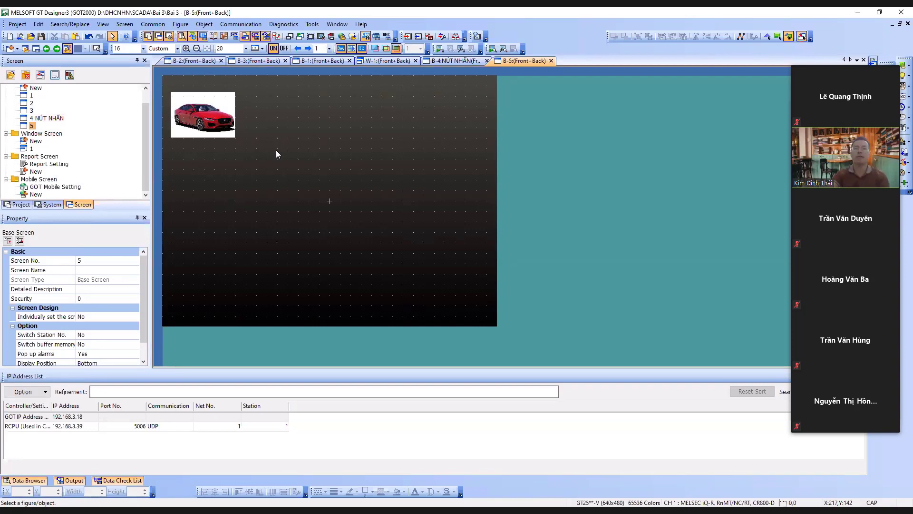
left_click(222, 121)
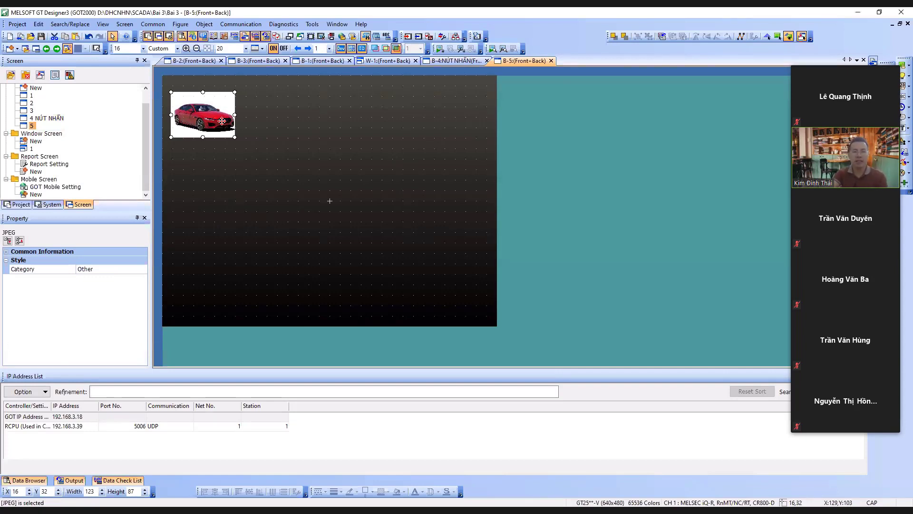
right_click(221, 121)
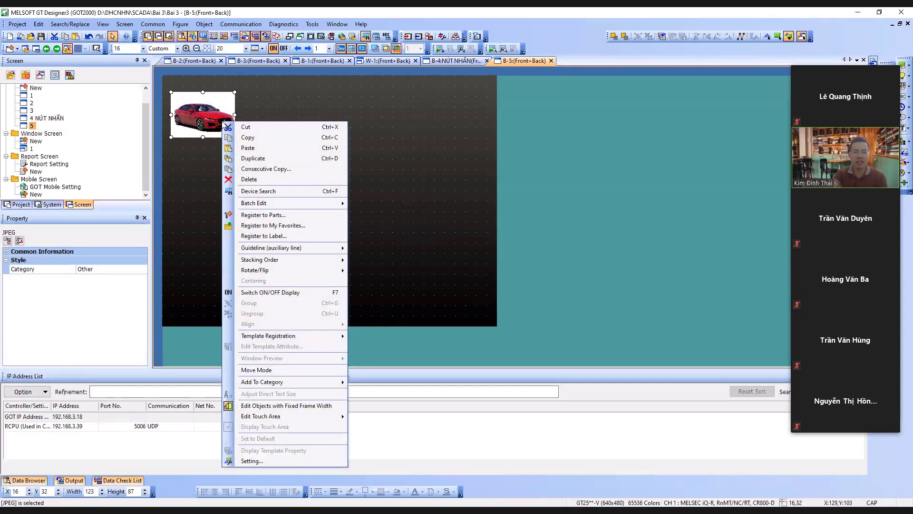
left_click(264, 215)
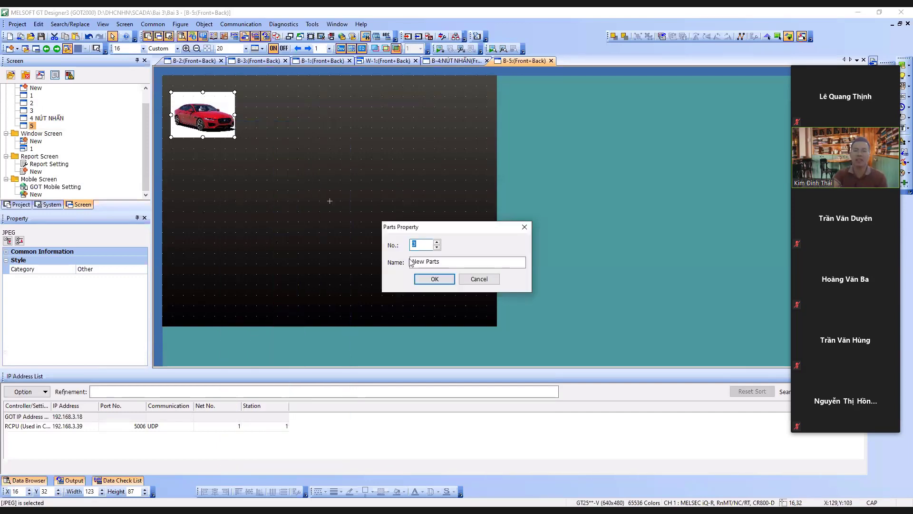
left_click_drag(444, 261, 399, 263)
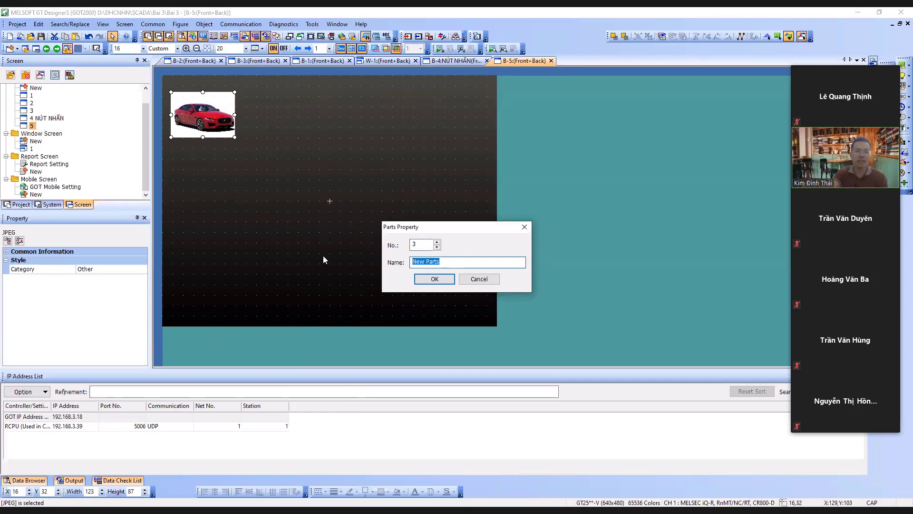
type("C")
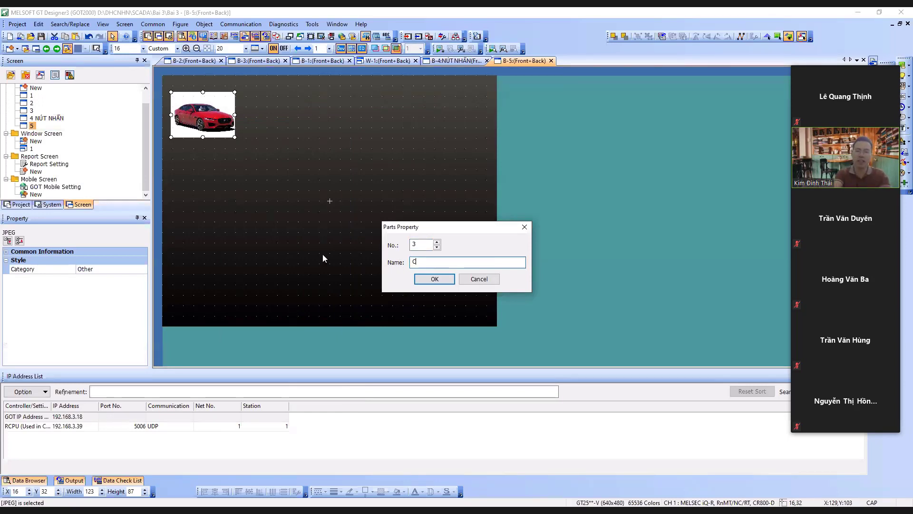
type("AR")
left_click(433, 279)
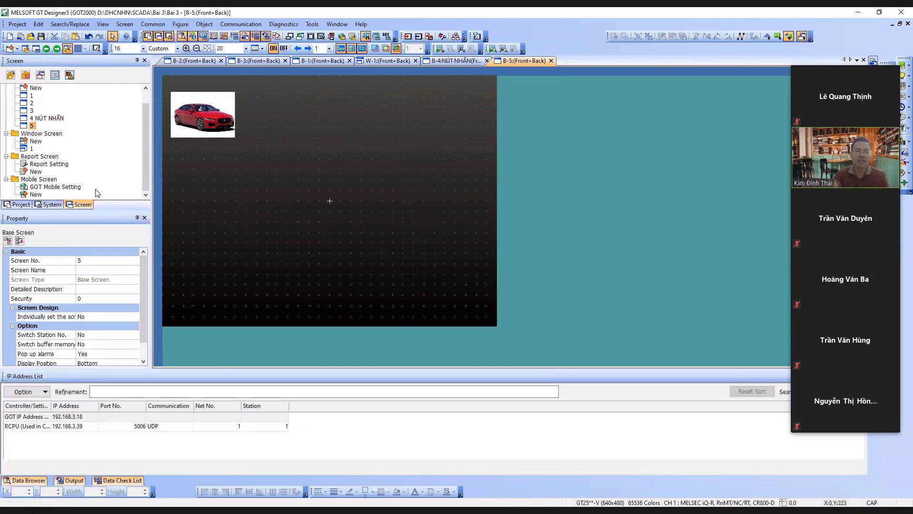
Copy the five page switches TRANG 1 to TRANG 5 from base screen 4 NÚT NHẤN to the same bottom row on base screen 5
double_click(47, 117)
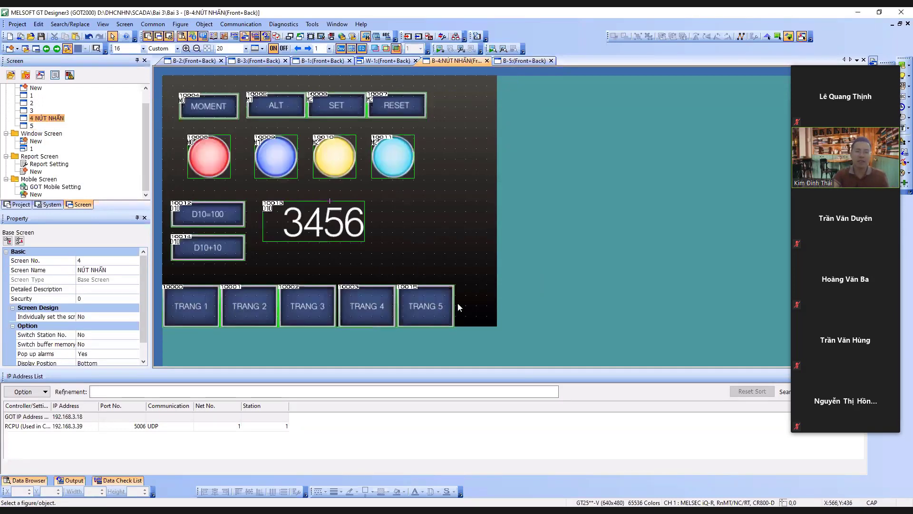
left_click_drag(161, 268, 469, 339)
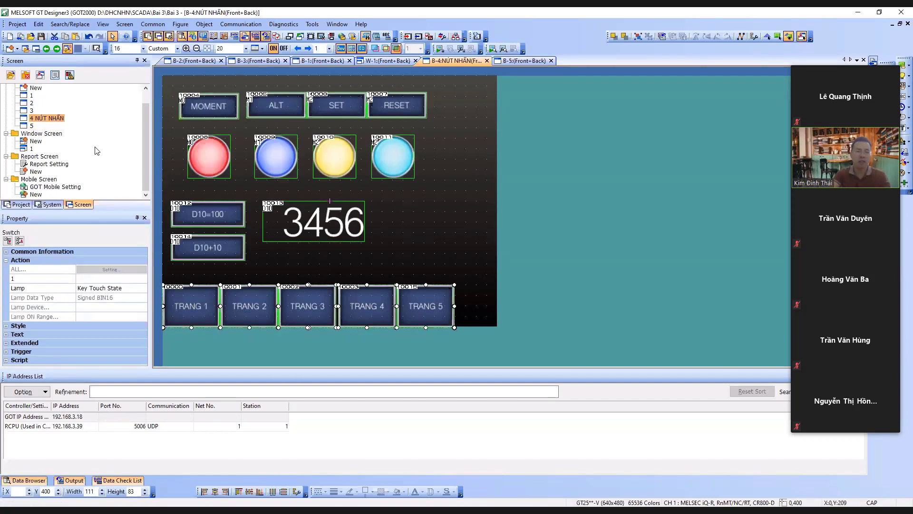
double_click(33, 126)
key("ctrl+v")
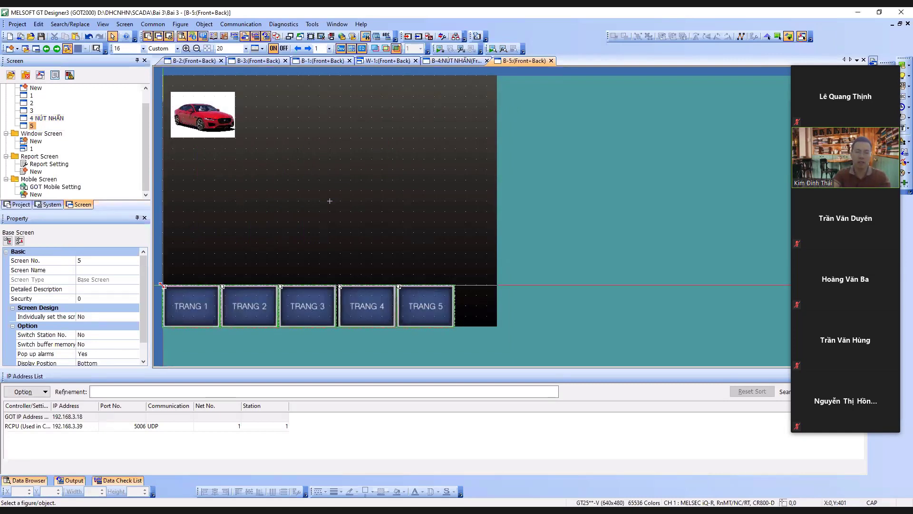
left_click(161, 284)
left_click(298, 219)
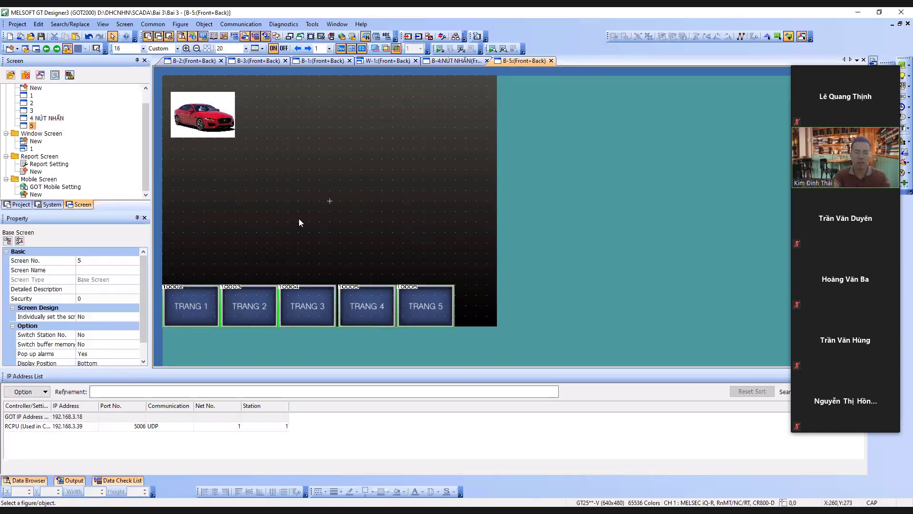
Start a Bit Parts Movement object on base screen 5 and set its parts switching device to M0
left_click(221, 132)
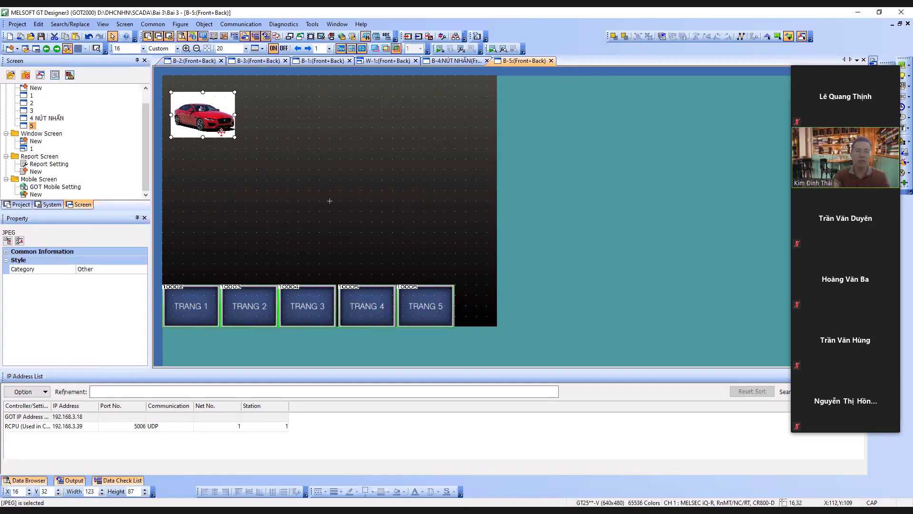
left_click(196, 25)
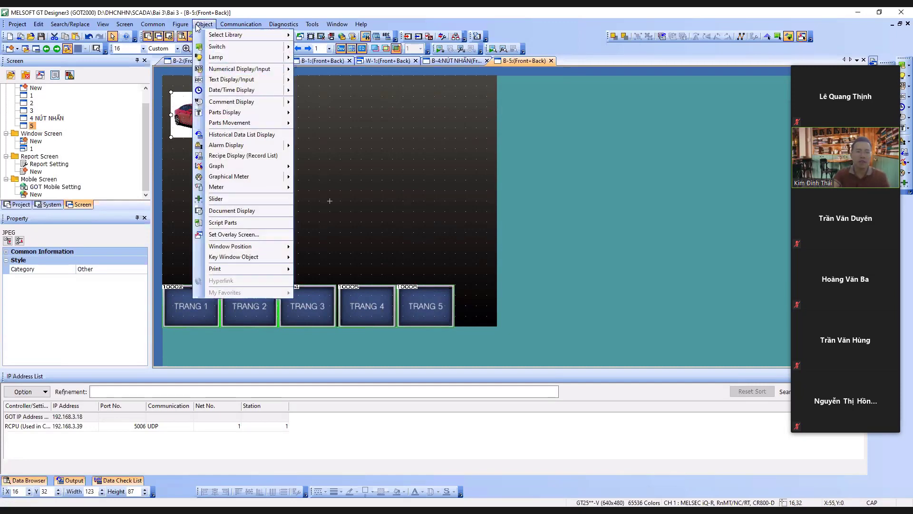
mouse_move(245, 125)
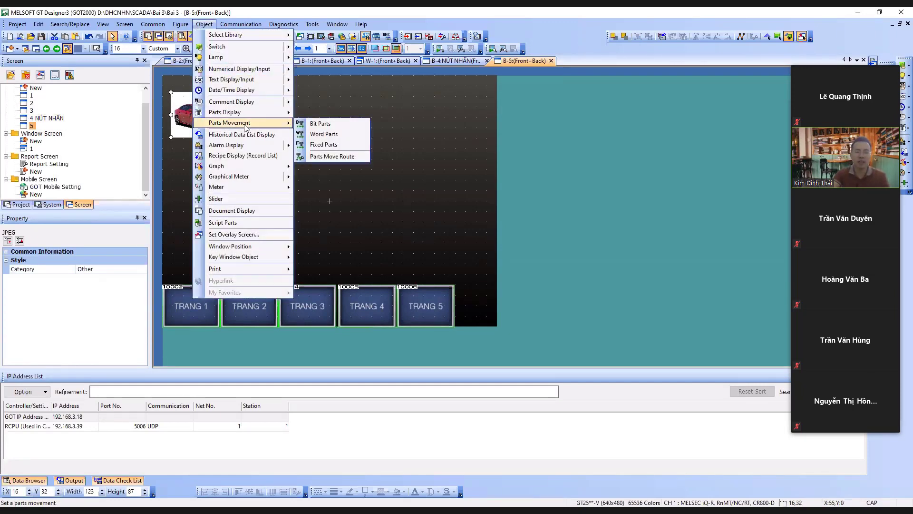
left_click(331, 124)
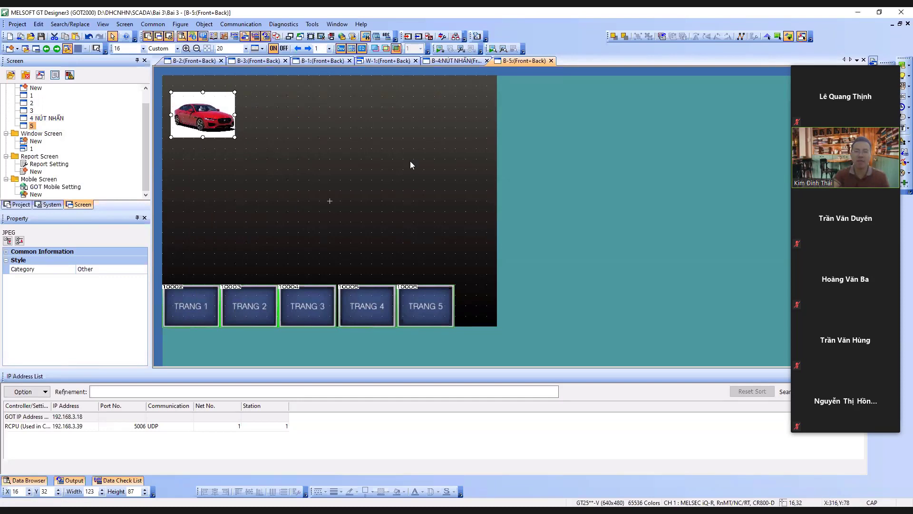
left_click(410, 161)
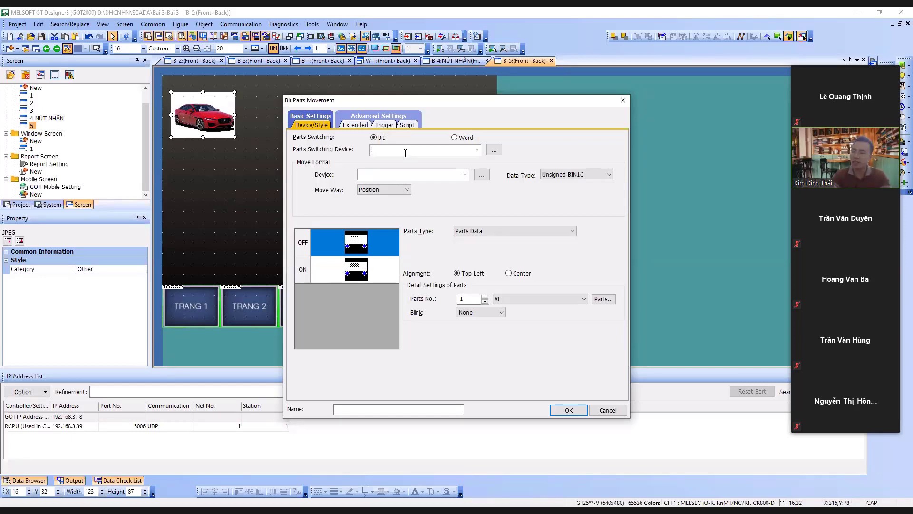
type("D")
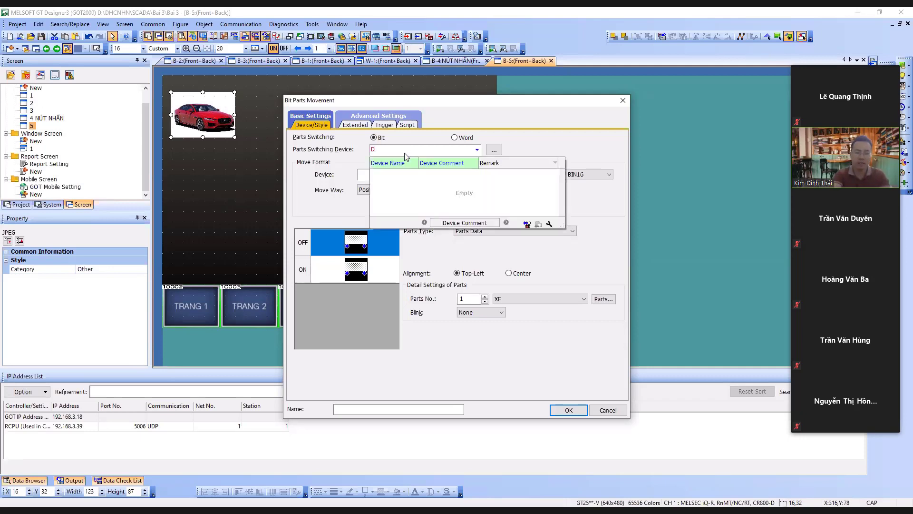
type("10")
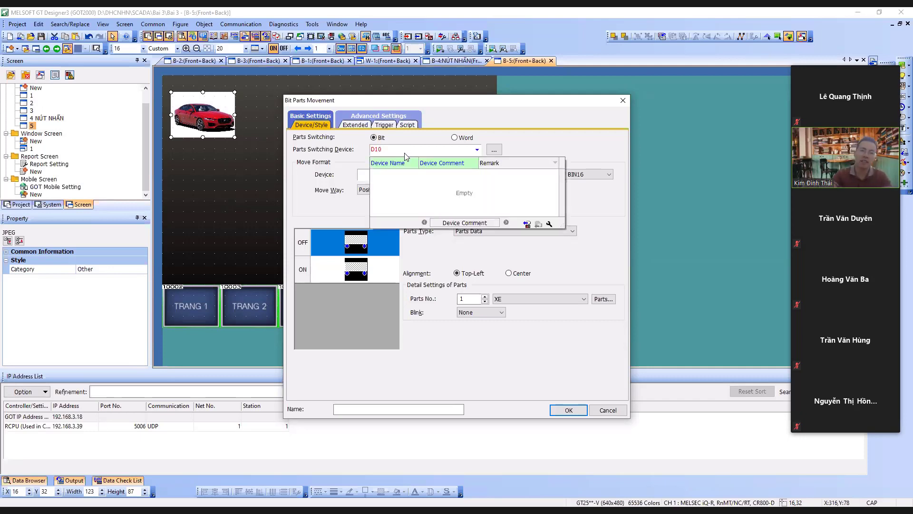
left_click(542, 140)
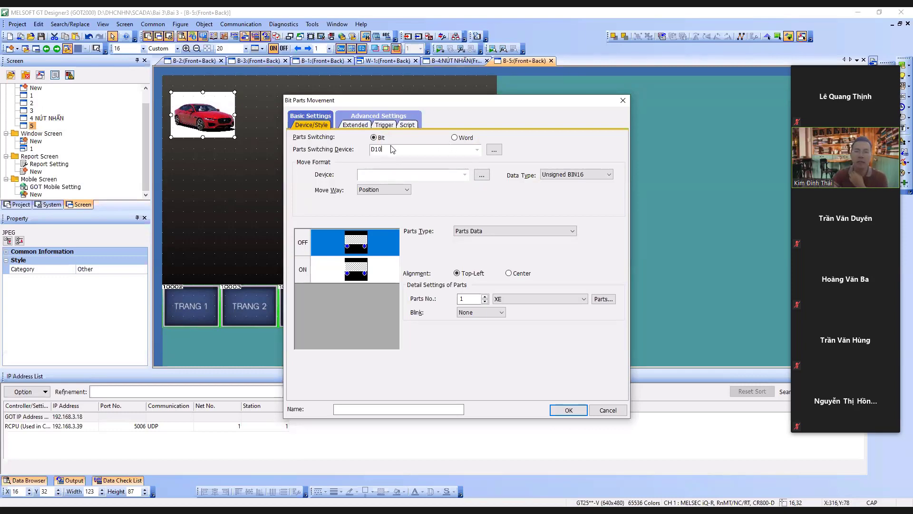
left_click_drag(392, 149, 364, 151)
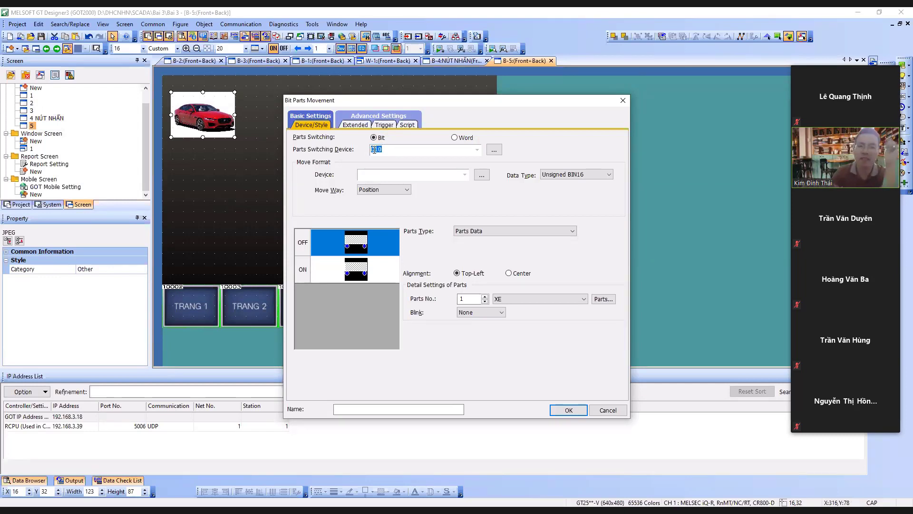
type("M0")
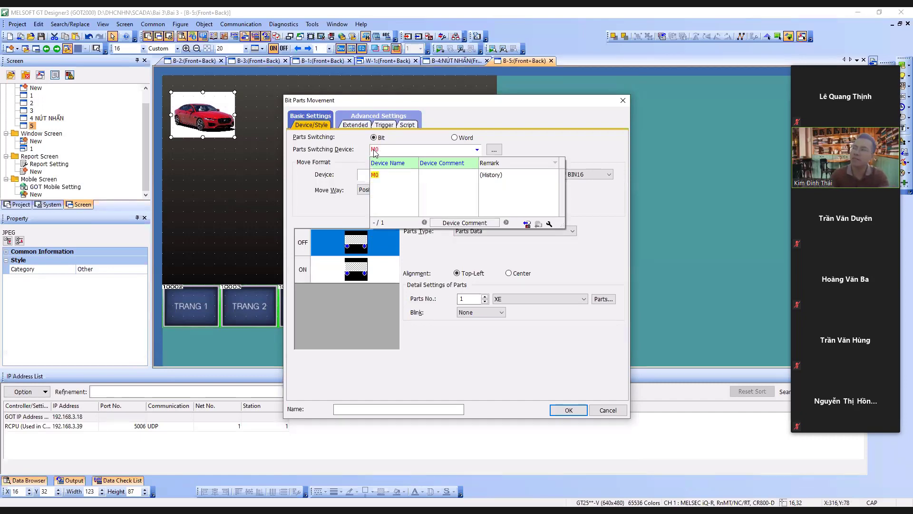
left_click(418, 135)
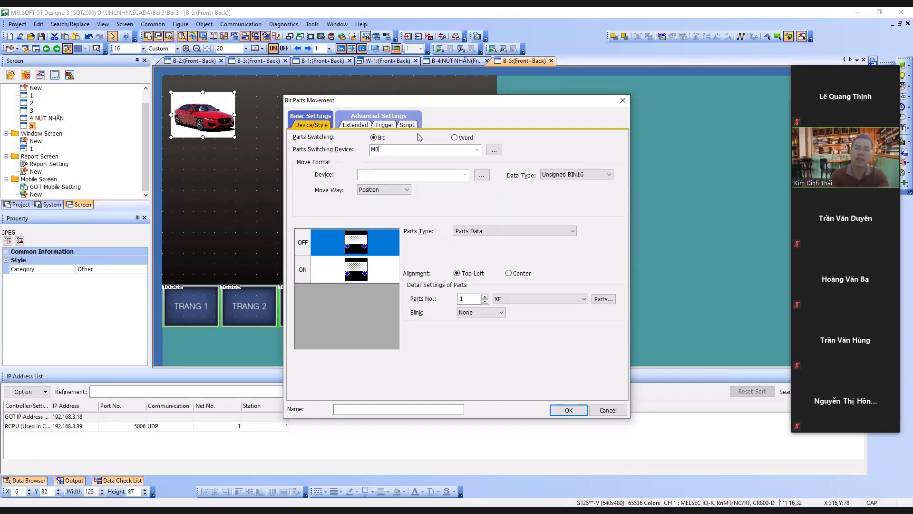
Set the movement device to D10 and the move way to Line
left_click(414, 174)
type("D")
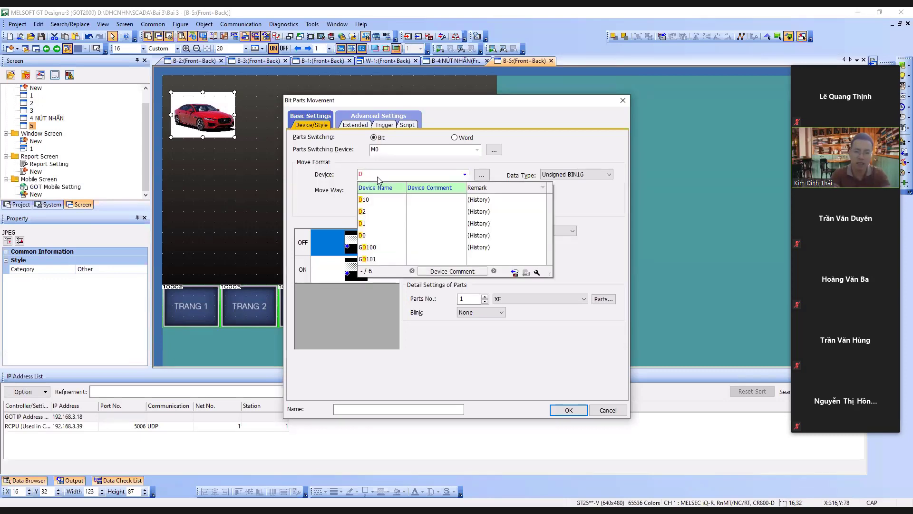
type("10")
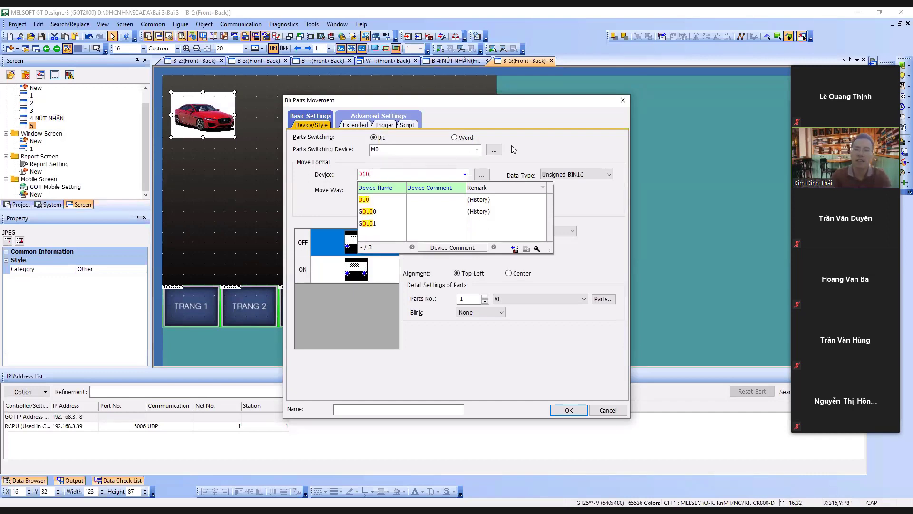
key("Return")
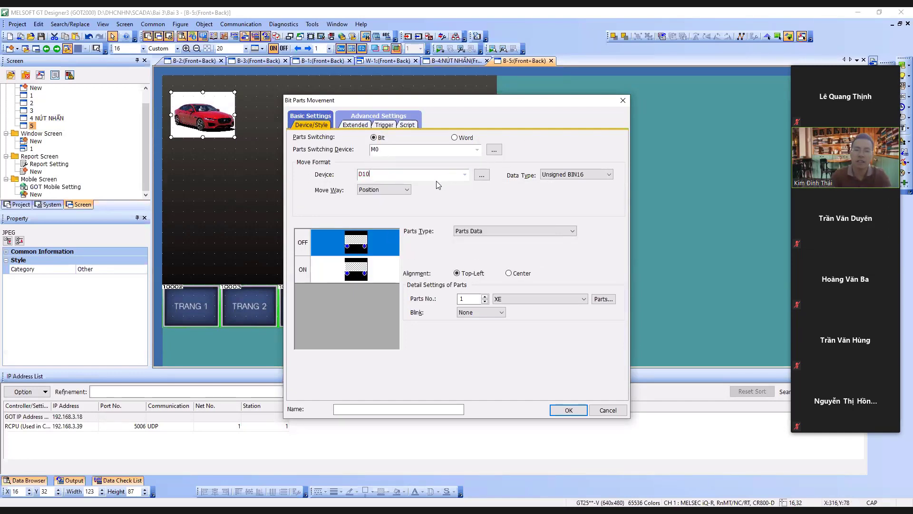
left_click(404, 190)
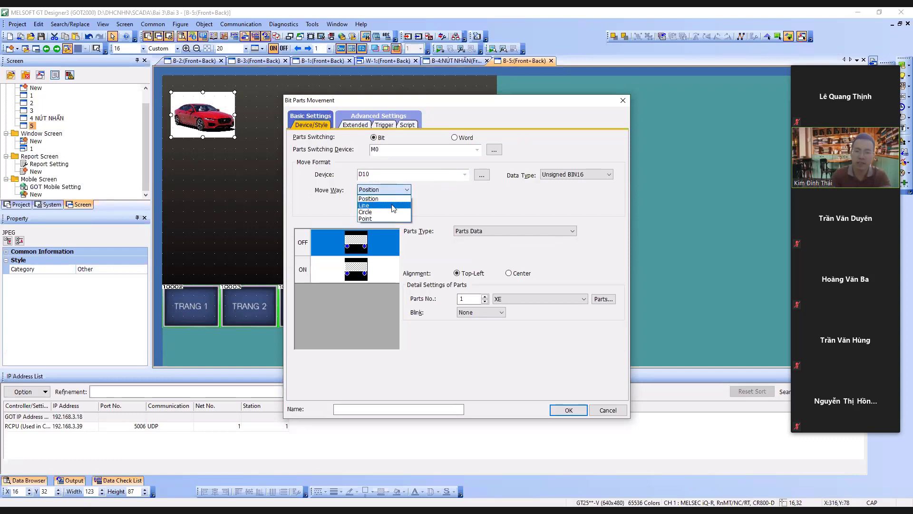
left_click(393, 206)
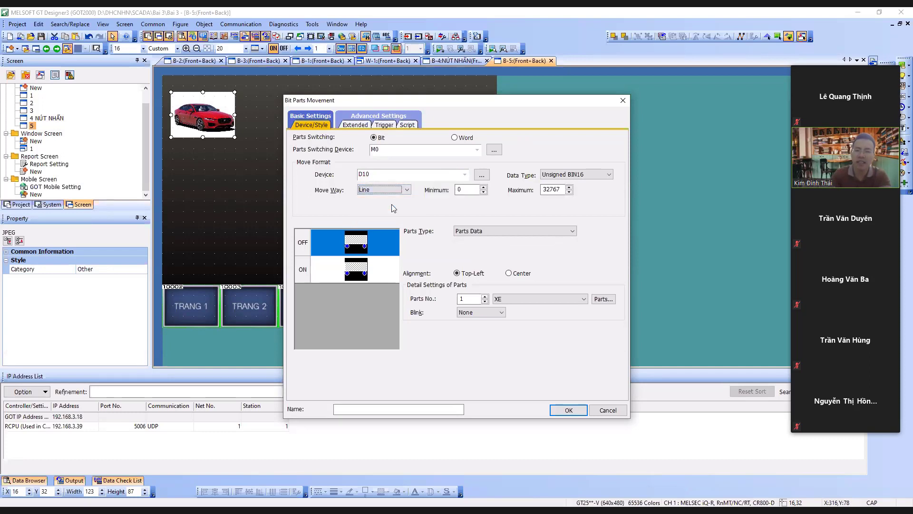
left_click(563, 189)
Assign part number 3 CAR to both the OFF and ON states of the parts movement
left_click(524, 299)
left_click(519, 321)
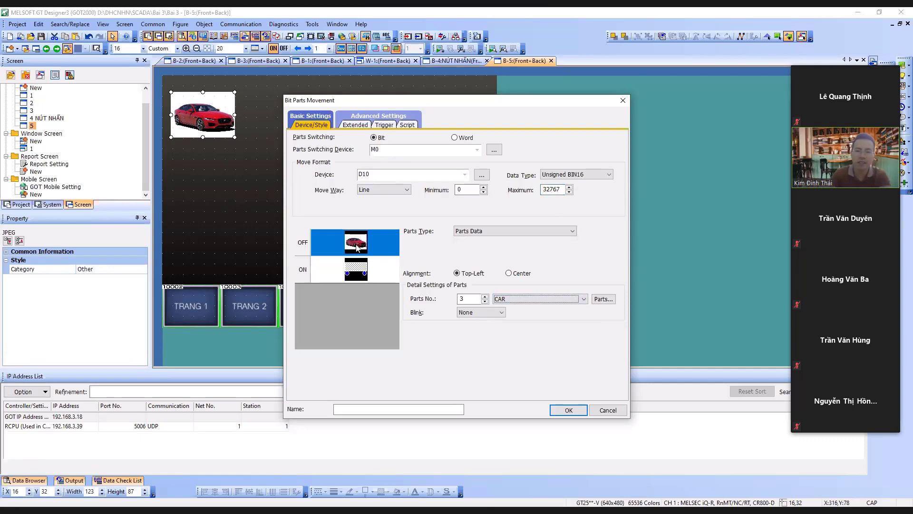
left_click(356, 269)
left_click(357, 253)
left_click(357, 269)
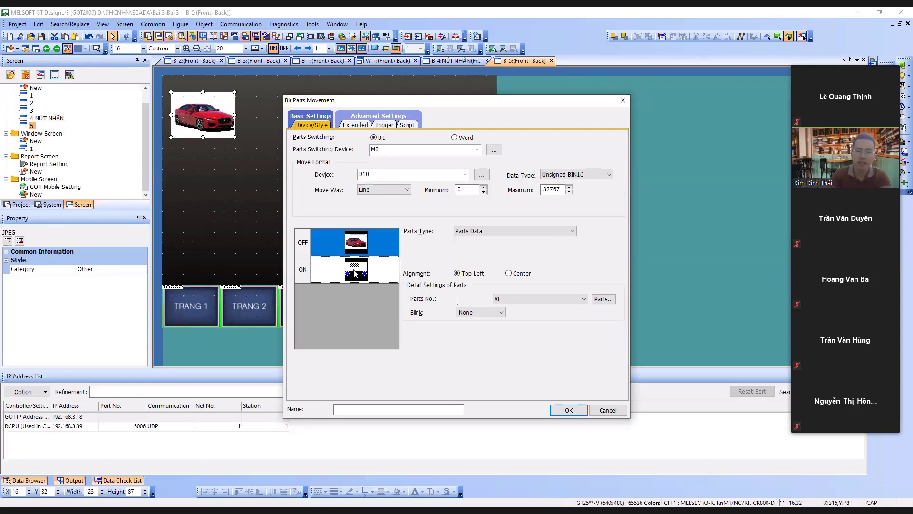
left_click(523, 299)
left_click(525, 322)
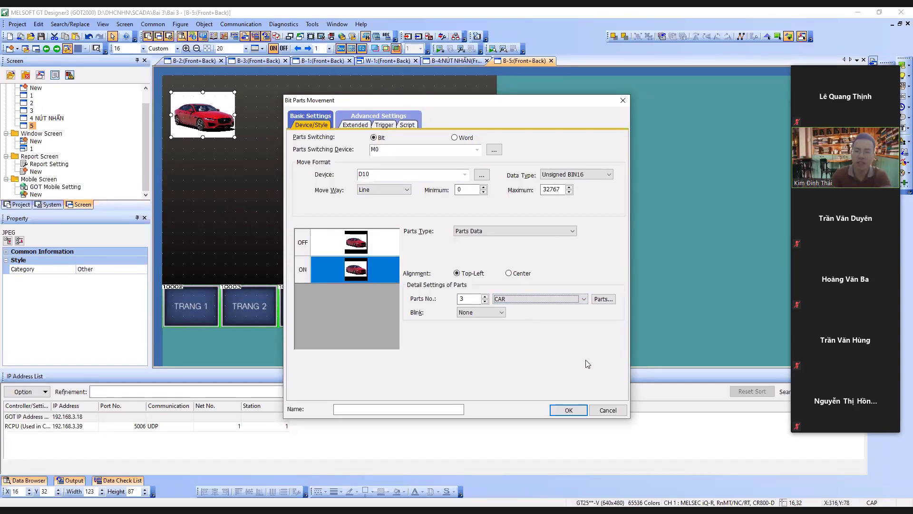
Apply the settings and draw the horizontal movement line above the car picture from X 16, Y 16, about 561 dots wide
left_click(569, 411)
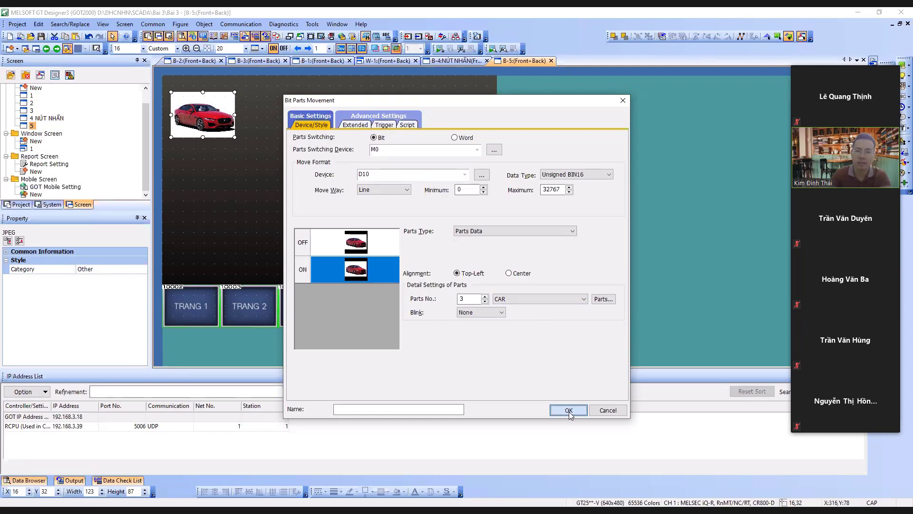
left_click(569, 410)
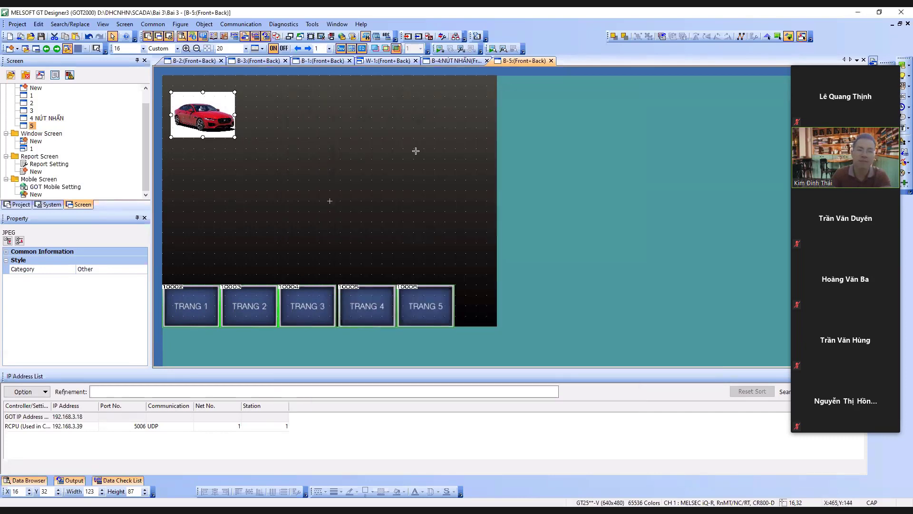
left_click(477, 87)
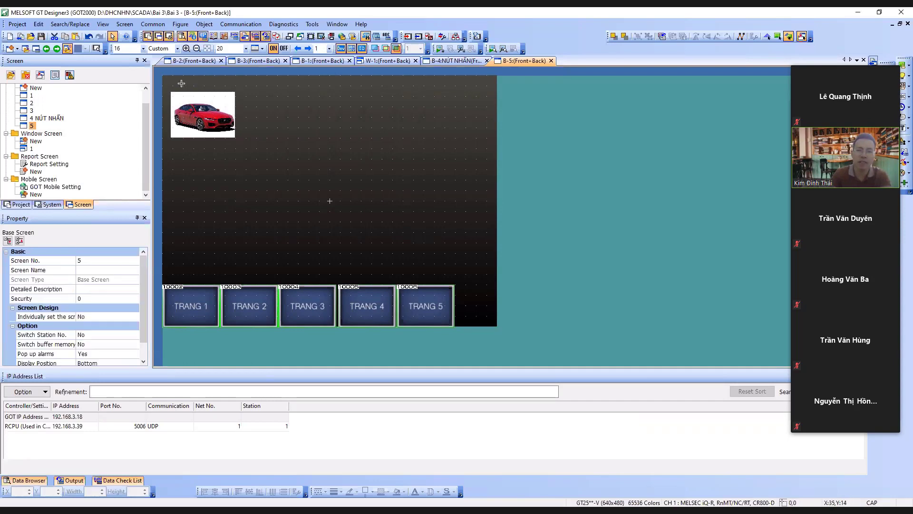
mouse_move(171, 84)
left_mouse_down()
mouse_move(478, 88)
mouse_move(467, 89)
left_mouse_up()
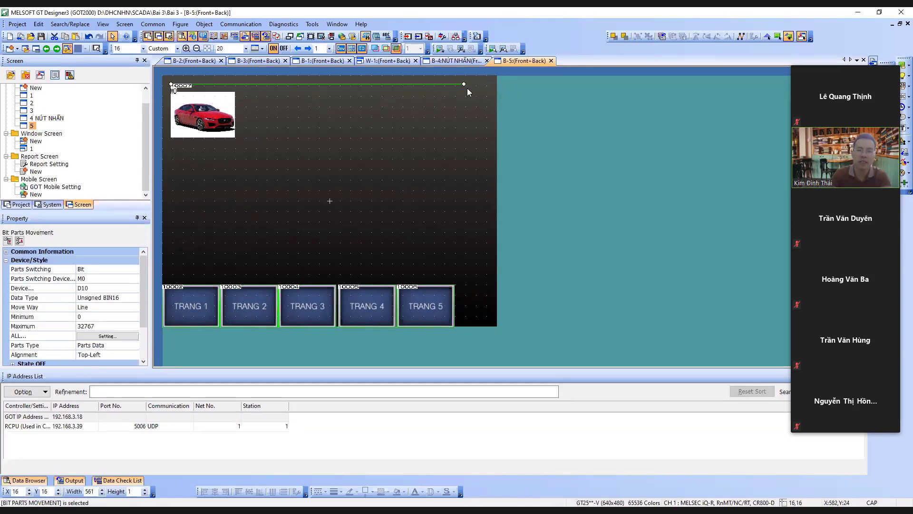
left_click(418, 129)
Move the car picture up to X 16, Y 16 so its top edge sits on the movement line
left_click(216, 117)
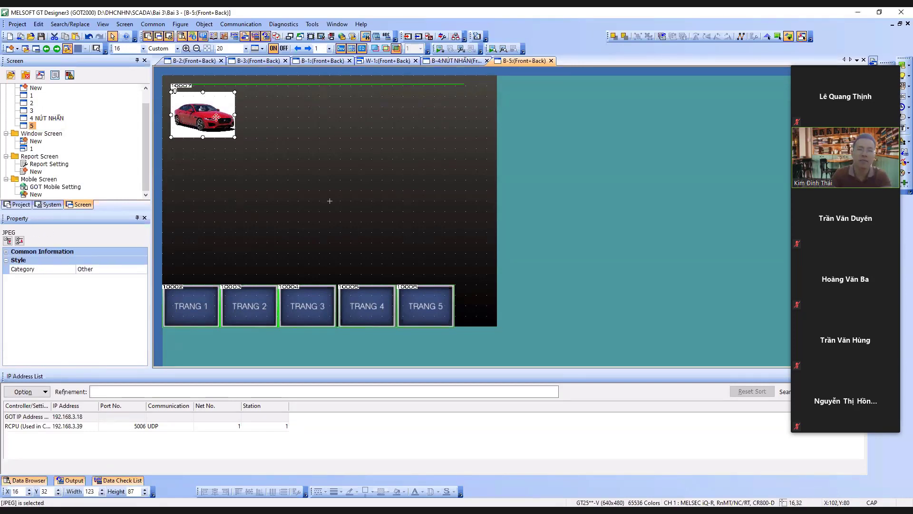
key("Up")
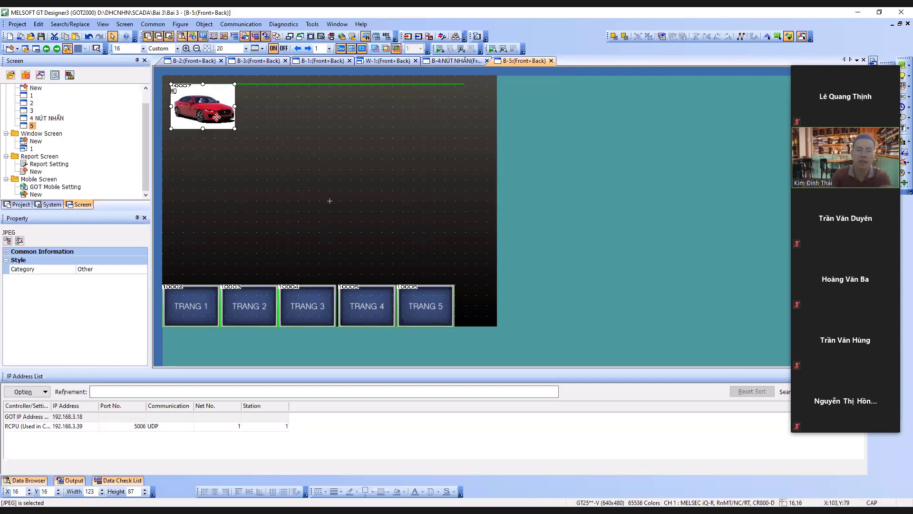
left_click(287, 122)
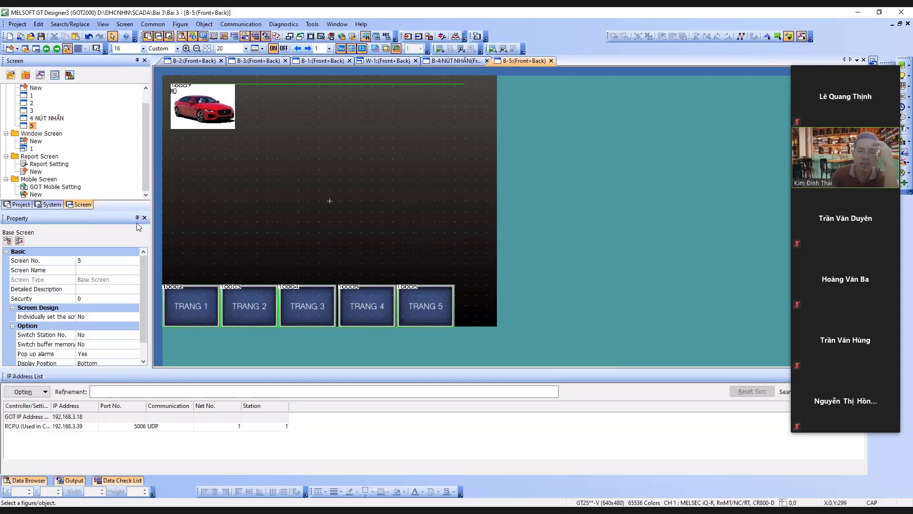
Copy the MOMENT switch from base screen 4 and paste it on base screen 5 above TRANG 1, at X 16, Y 336
left_click(454, 61)
left_click(216, 108)
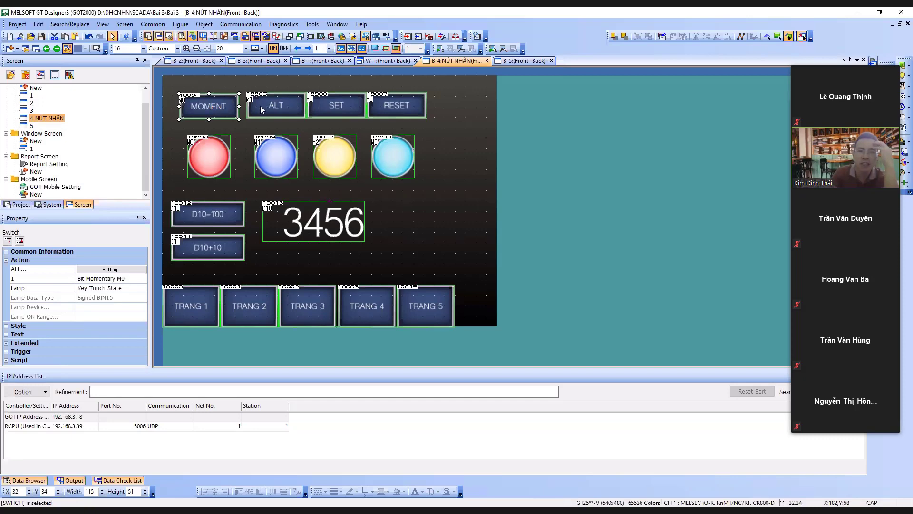
right_click(217, 107)
left_click(234, 116)
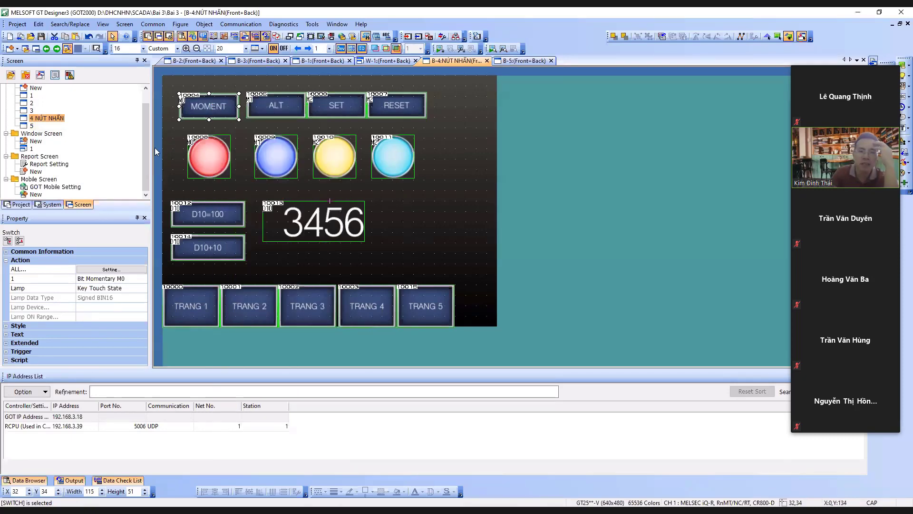
double_click(32, 125)
right_click(223, 161)
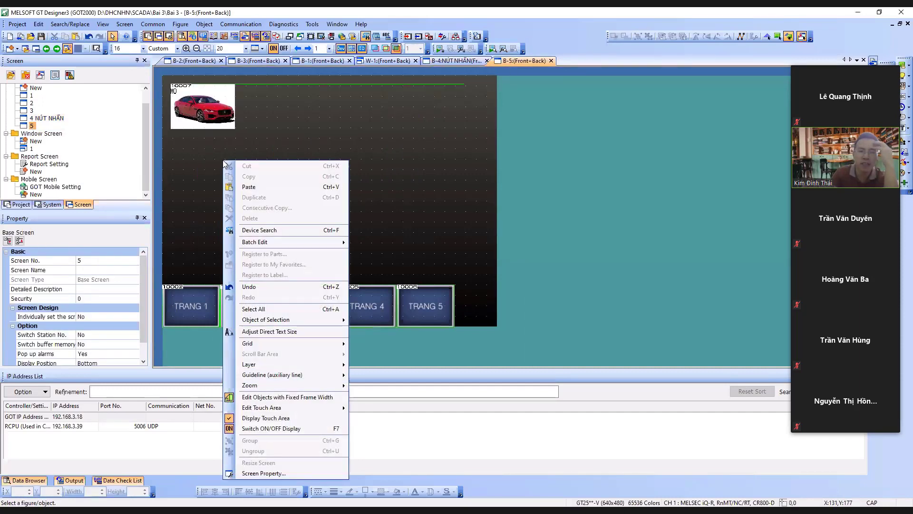
left_click(238, 185)
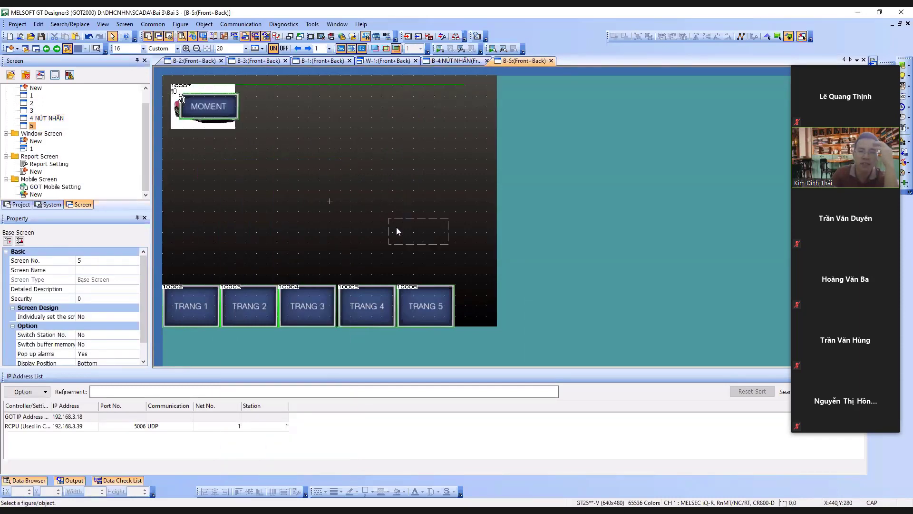
left_click(172, 252)
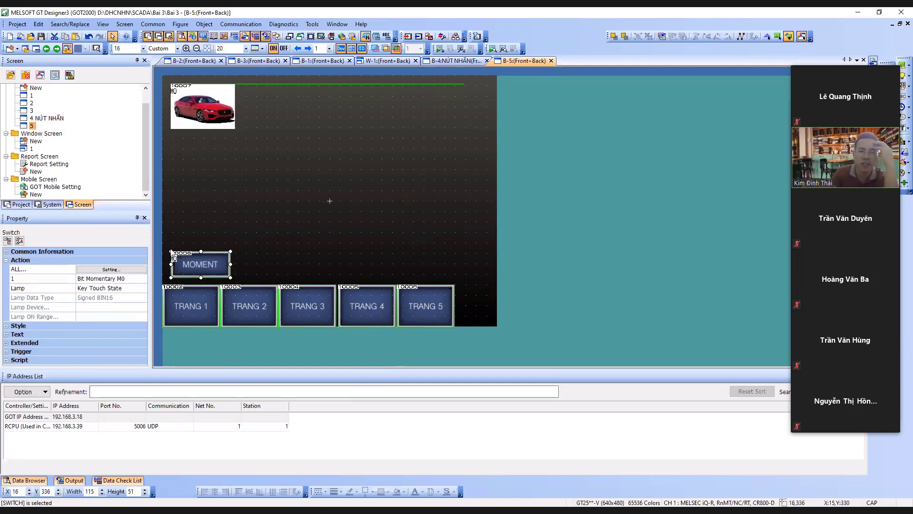
Change the pasted MOMENT switch's M0 bit action to Alternate and apply the settings
double_click(198, 259)
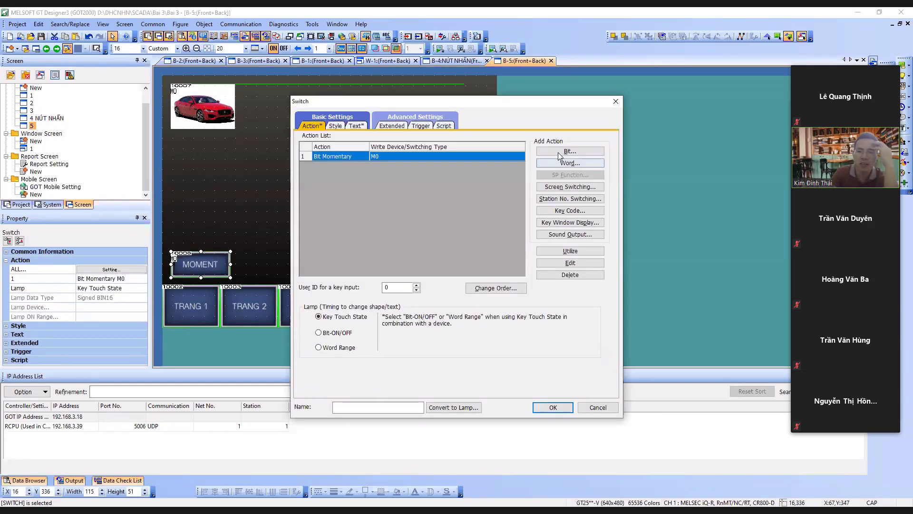
left_click(584, 265)
left_click(453, 259)
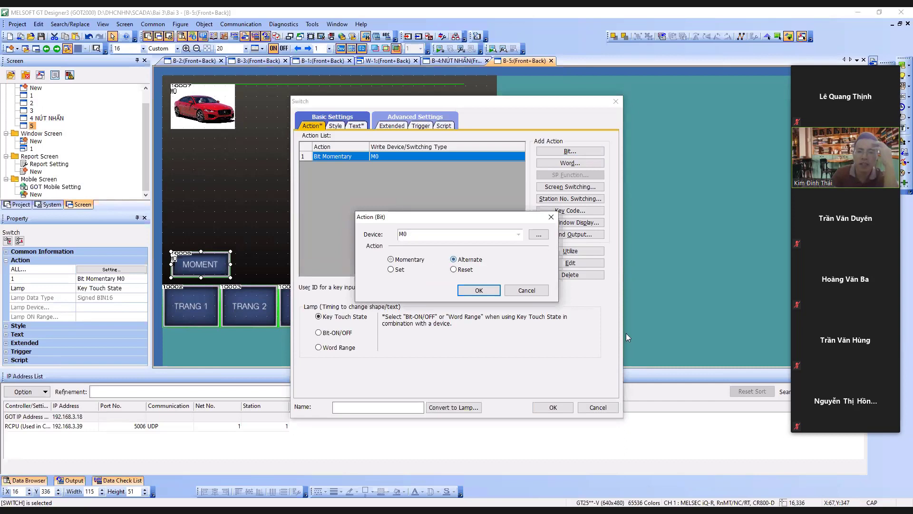
left_click(474, 292)
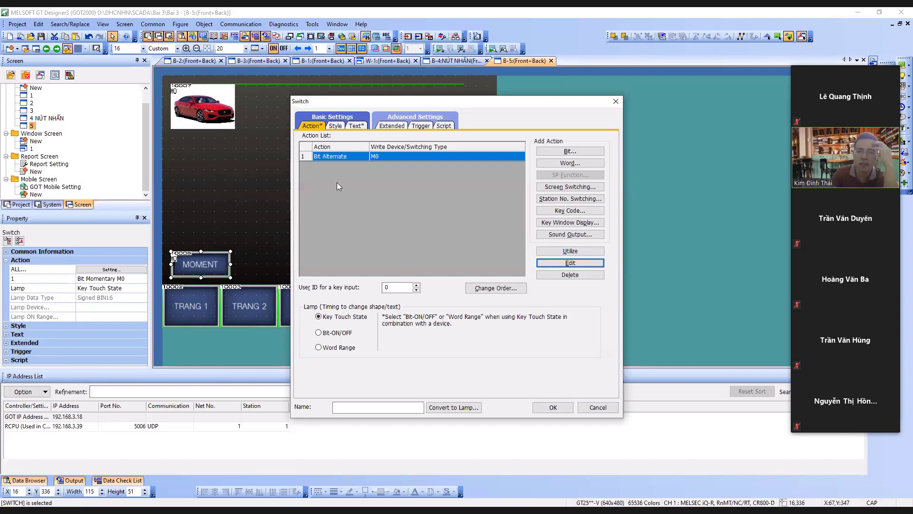
left_click(538, 412)
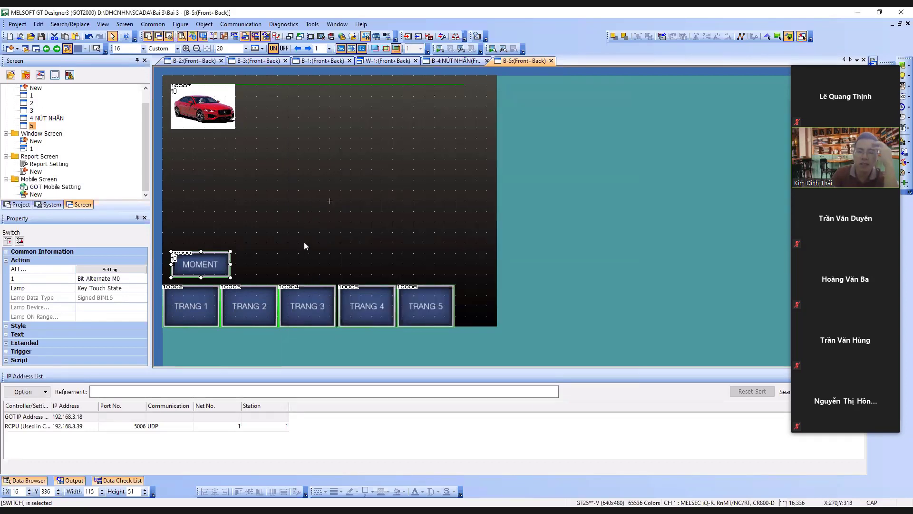
Replace the MOMENT switch's label text with ALT on base screen 5
double_click(214, 261)
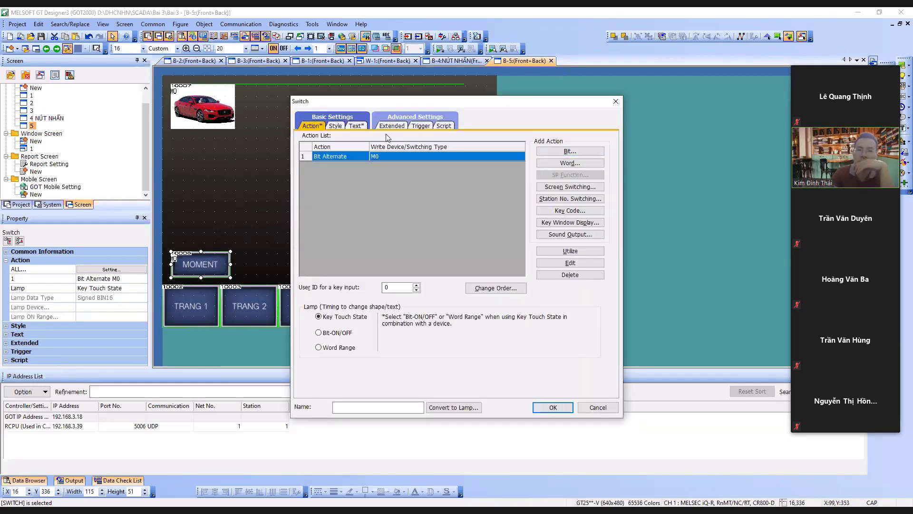
left_click(357, 126)
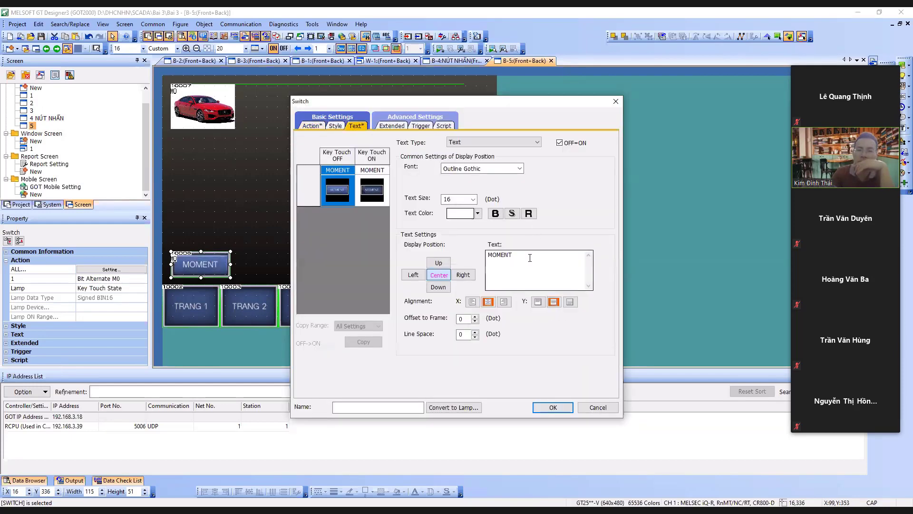
left_click_drag(586, 256, 481, 259)
type("ALT")
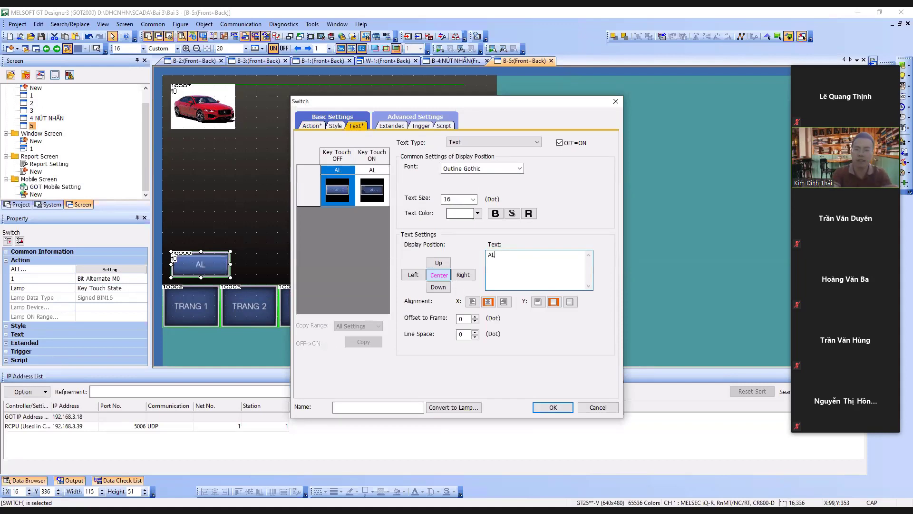
left_click(553, 407)
left_click(276, 250)
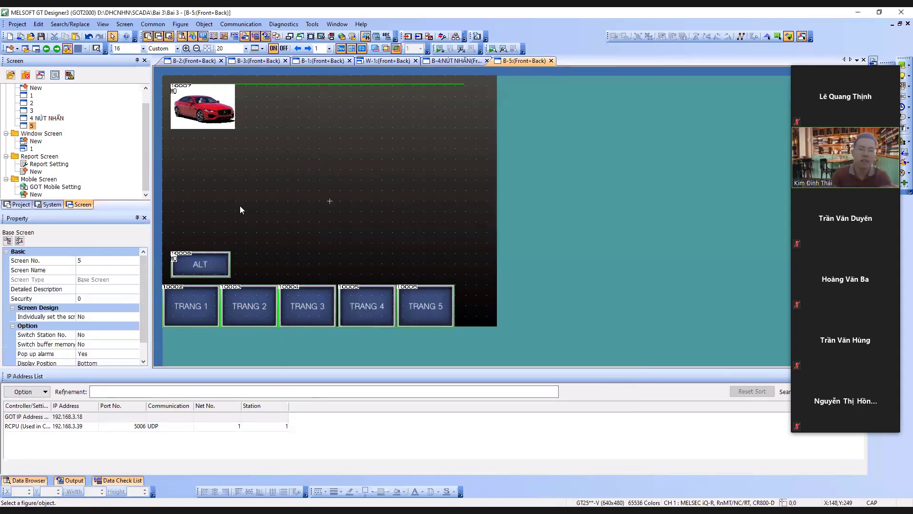
Copy the D10+10 switch from base screen 4 and paste it on base screen 5 beside ALT, at X 144, Y 336
left_click(216, 115)
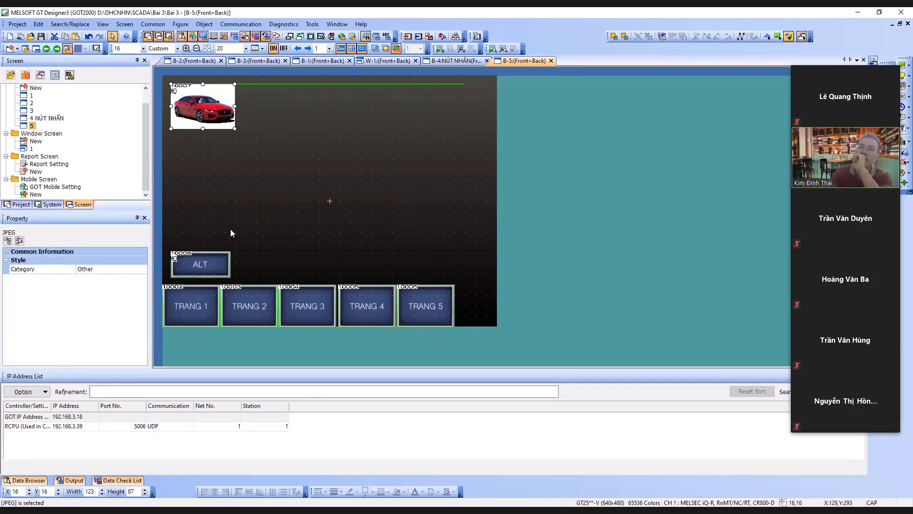
double_click(39, 119)
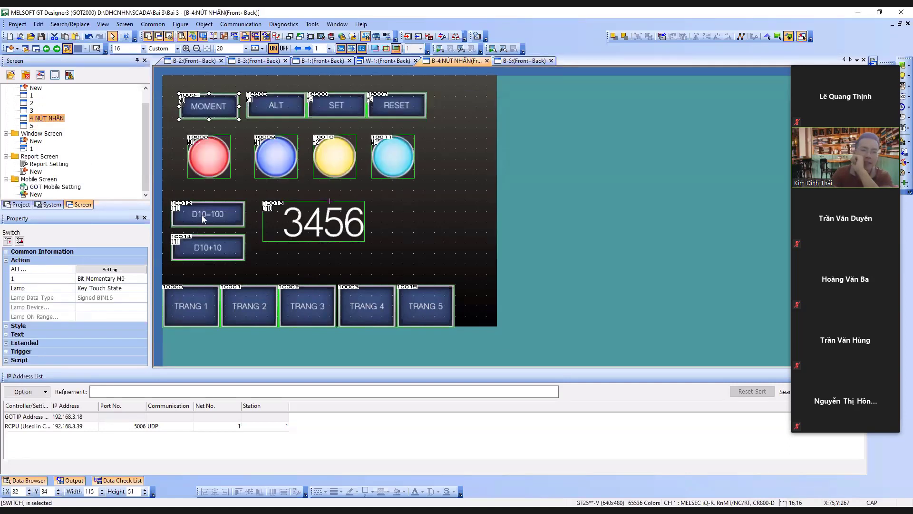
left_click(206, 216)
left_click(237, 244)
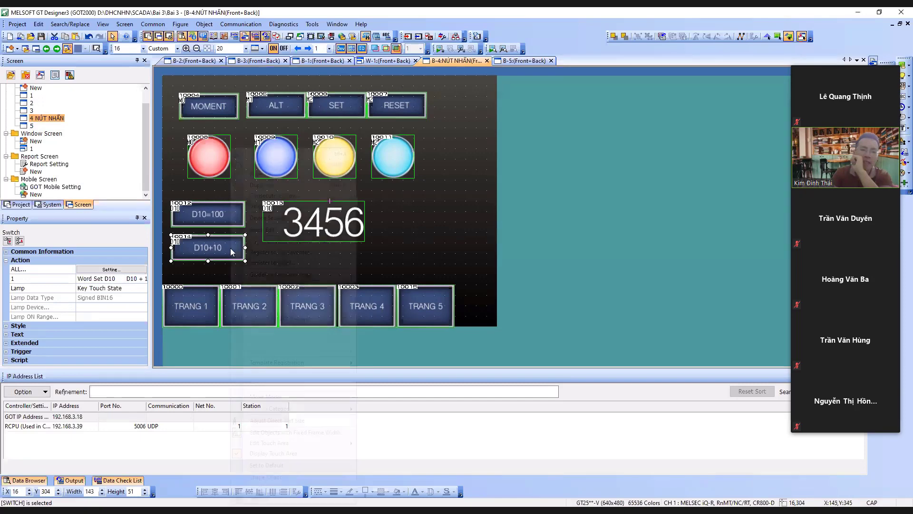
right_click(230, 248)
left_click(261, 170)
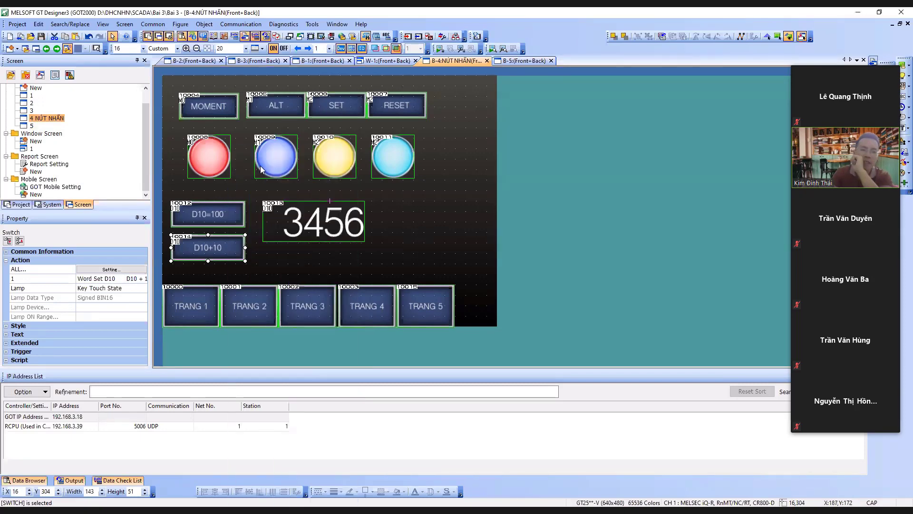
double_click(32, 126)
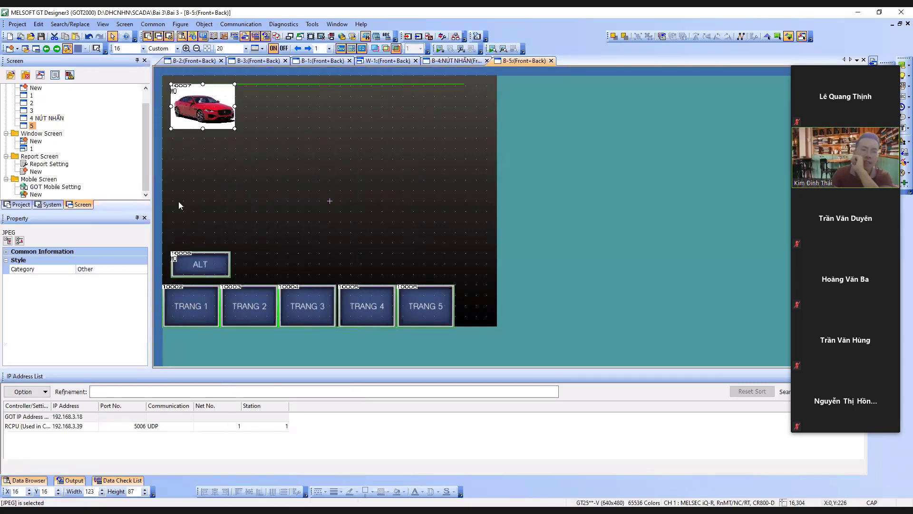
right_click(323, 247)
left_click(342, 233)
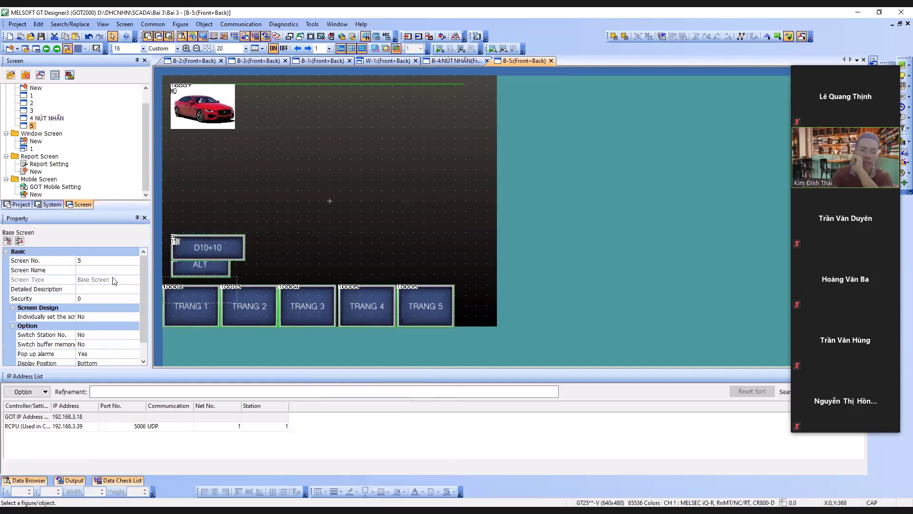
left_click(242, 259)
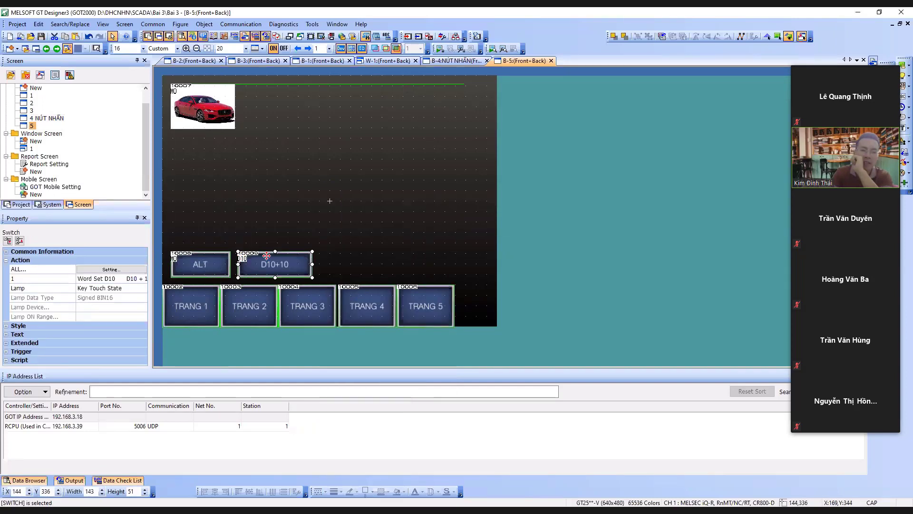
left_click(366, 256)
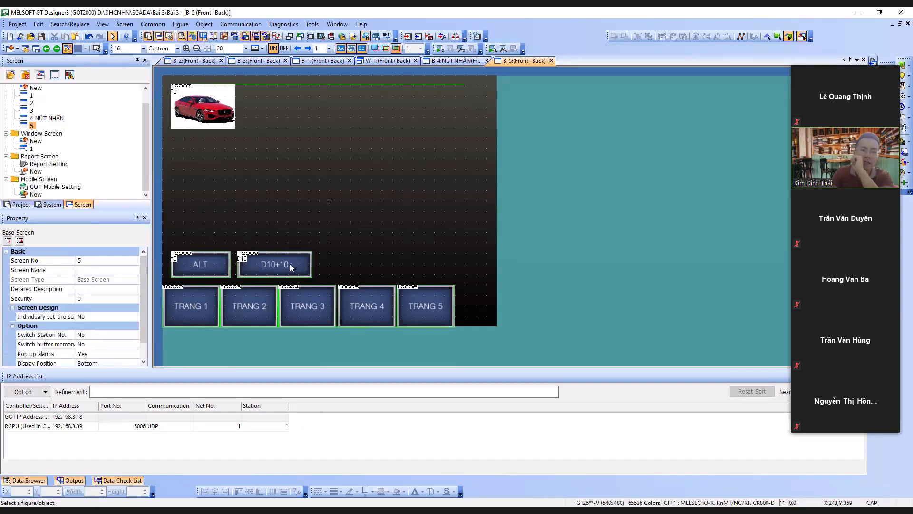
Copy the D10=100 switch from base screen 4 and paste it on base screen 5 beside D10+10, at X 304, Y 336
left_click(30, 119)
double_click(30, 120)
left_click(191, 212)
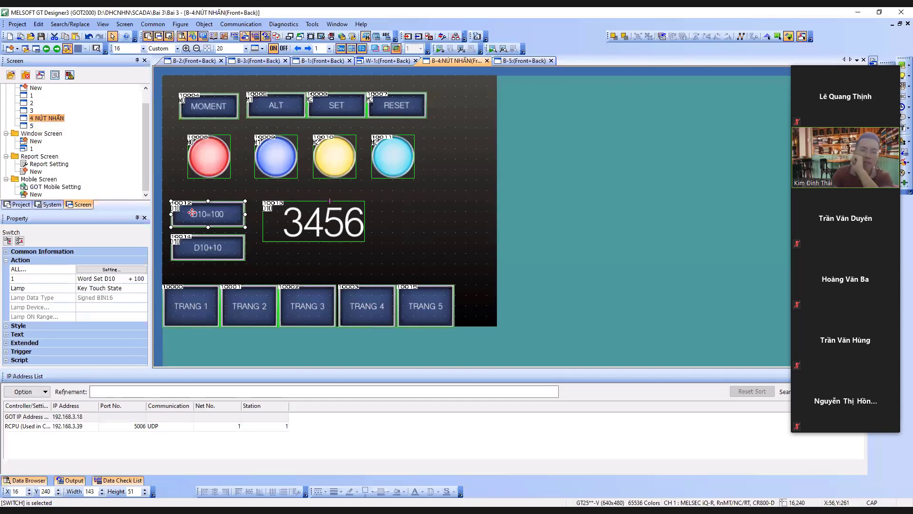
right_click(191, 212)
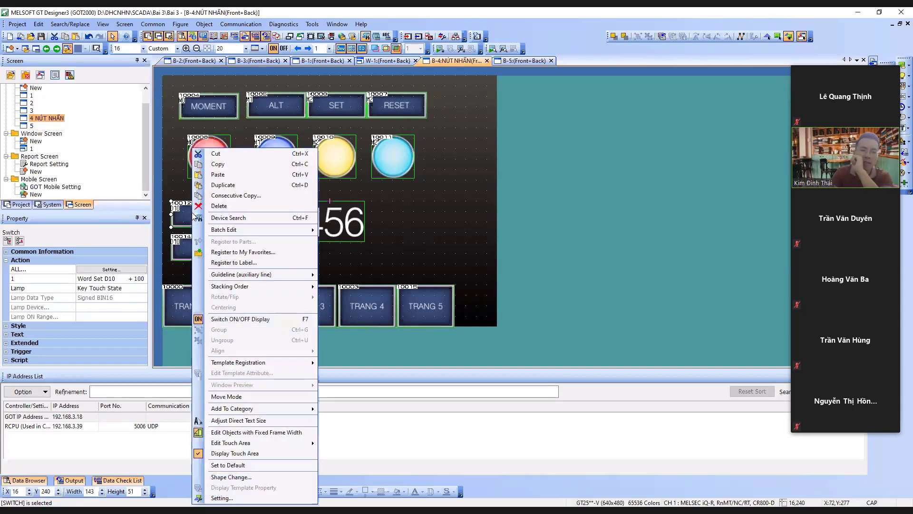
left_click(217, 165)
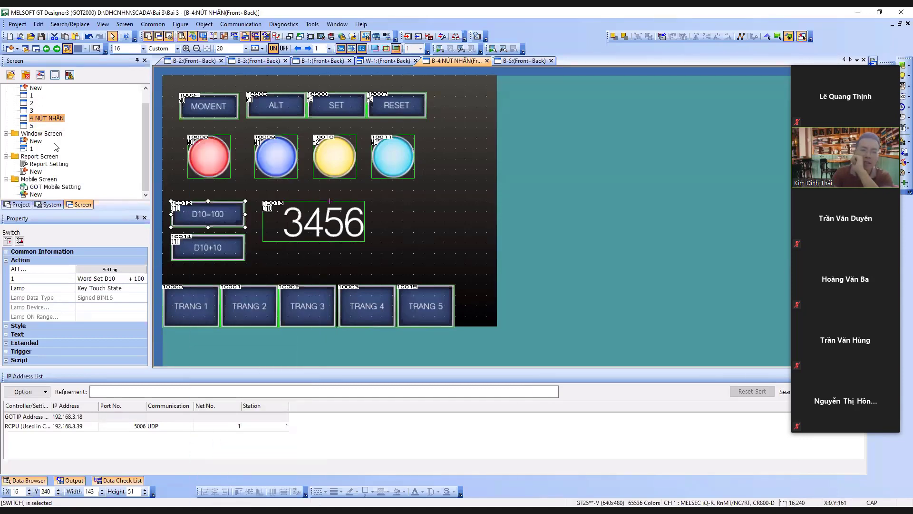
double_click(31, 125)
right_click(352, 255)
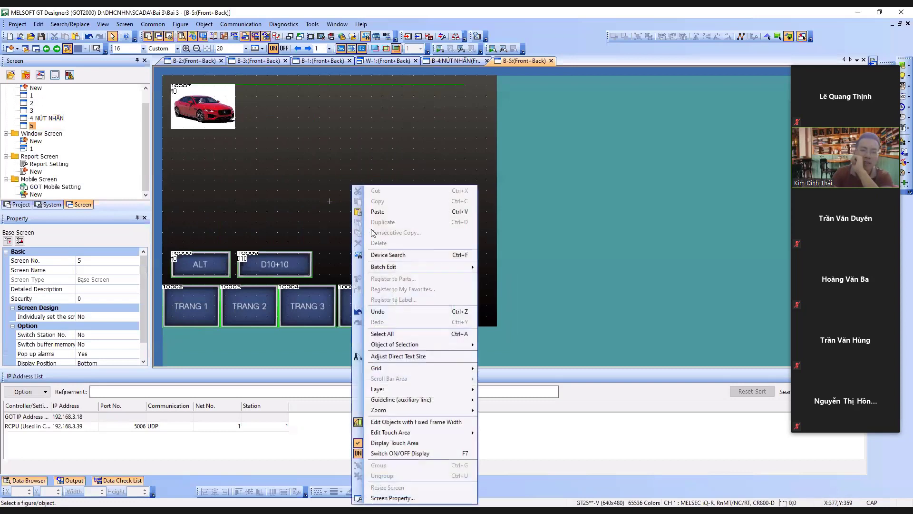
left_click(377, 210)
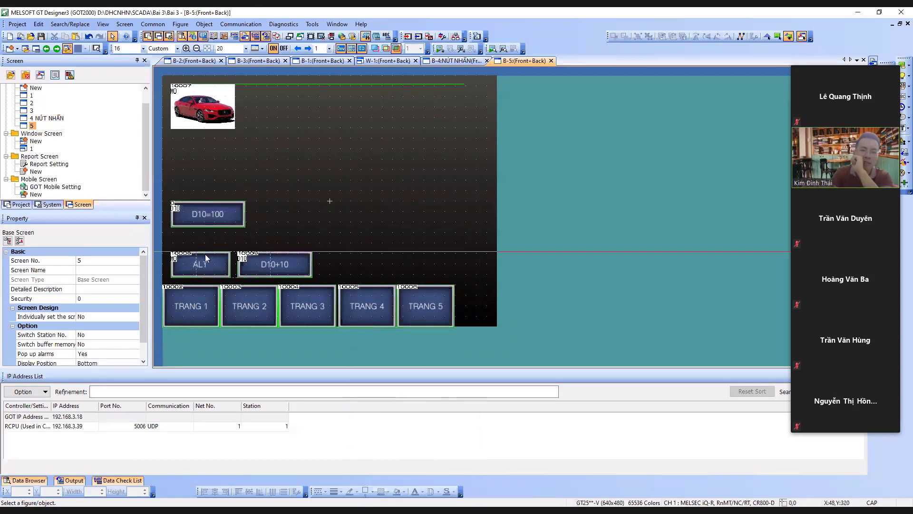
left_click(320, 258)
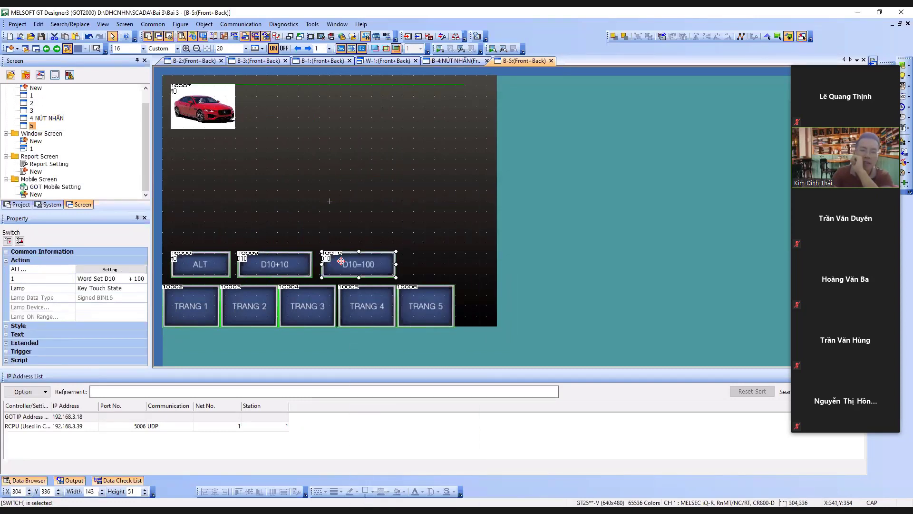
Set the constant written to D10 by the pasted D10=100 switch to 0 and apply the settings
double_click(341, 260)
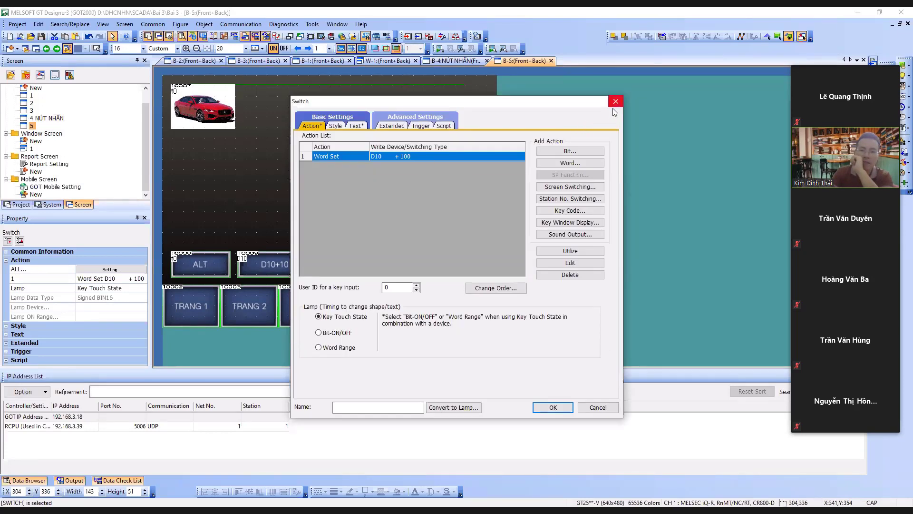
left_click(560, 263)
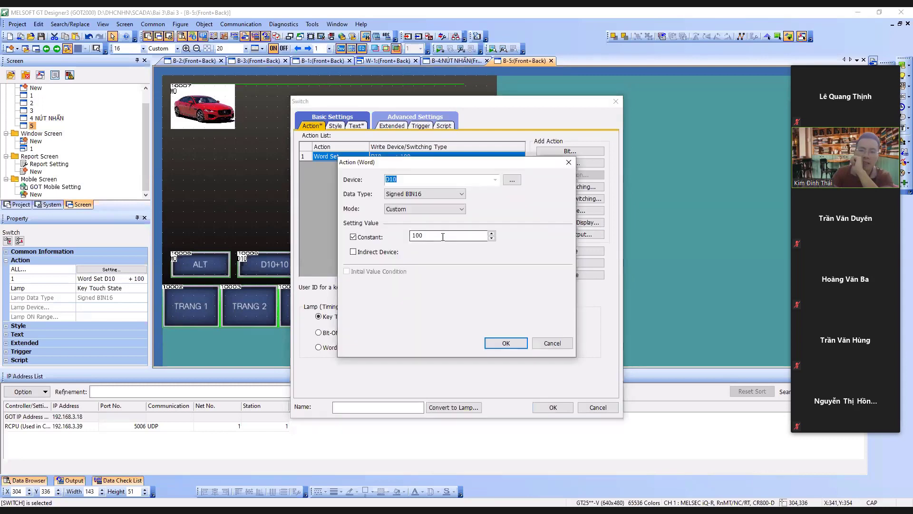
type("0")
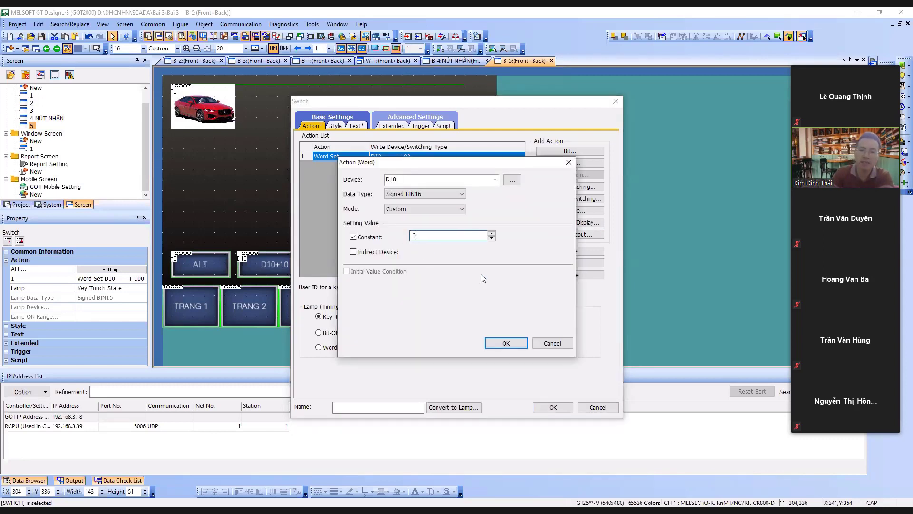
left_click(521, 344)
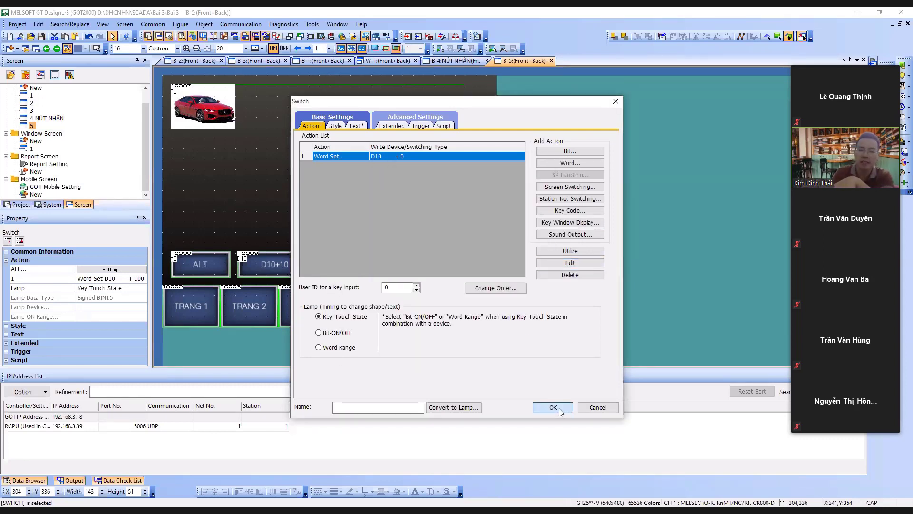
left_click(553, 407)
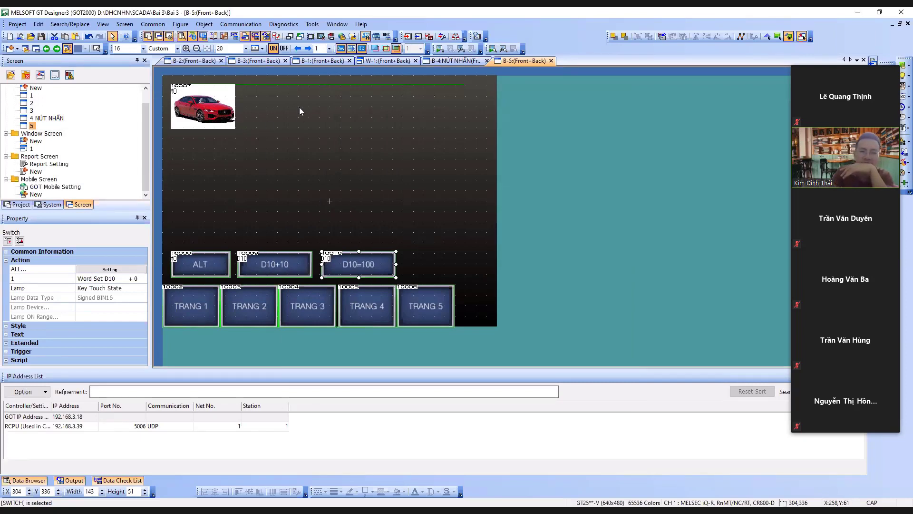
Copy the TRANG 5 switch from base screen 5 to base screen 4
left_click(392, 214)
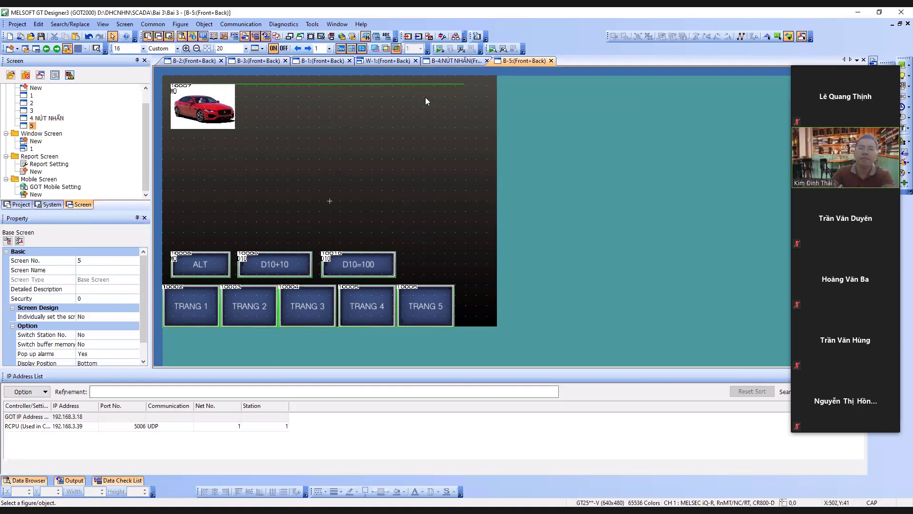
left_click(440, 49)
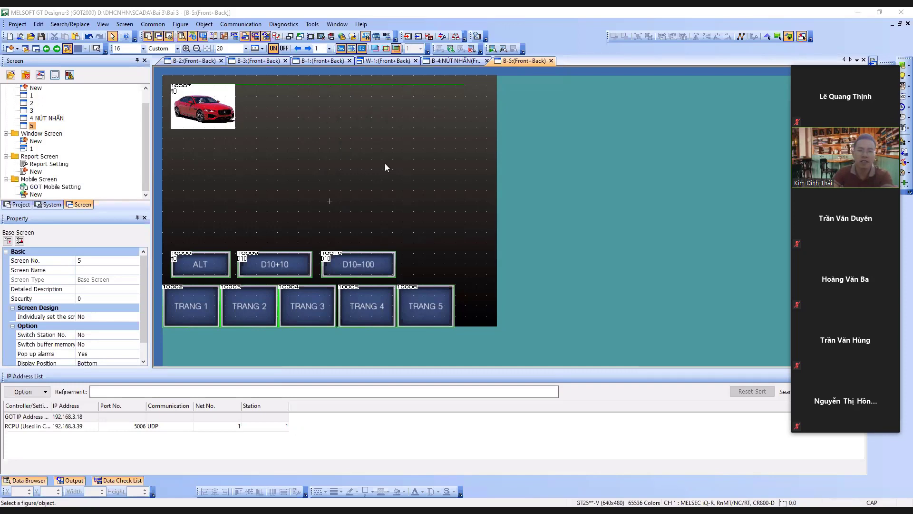
left_click(427, 307)
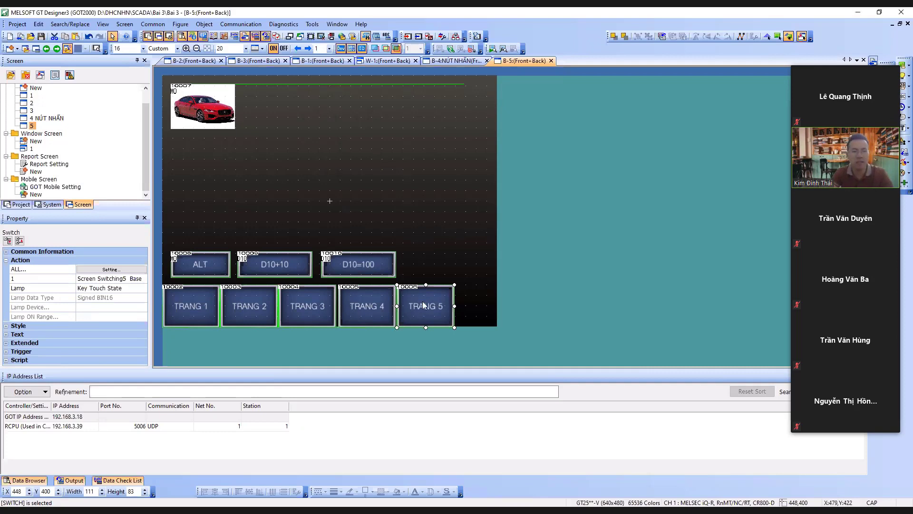
double_click(48, 118)
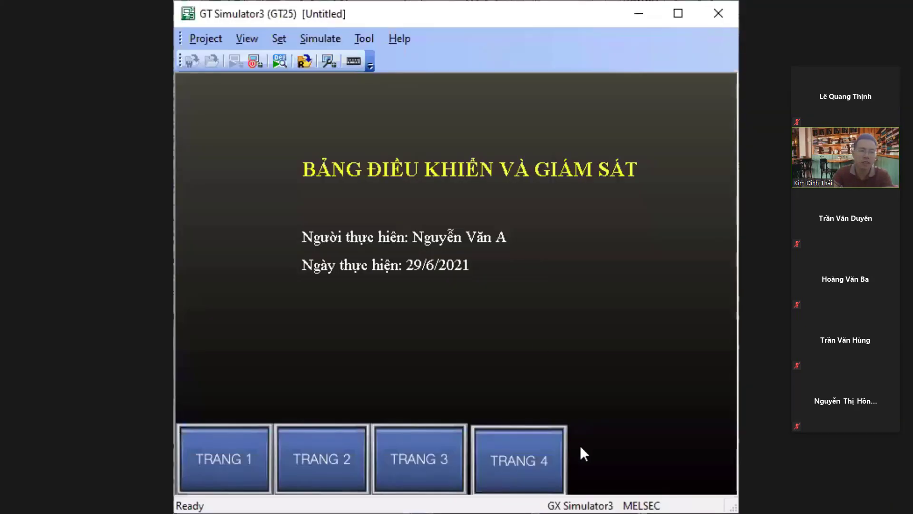
Switch to GT Simulator3, go through page 4 to page 5, and operate the ALT switch twice
left_click(496, 460)
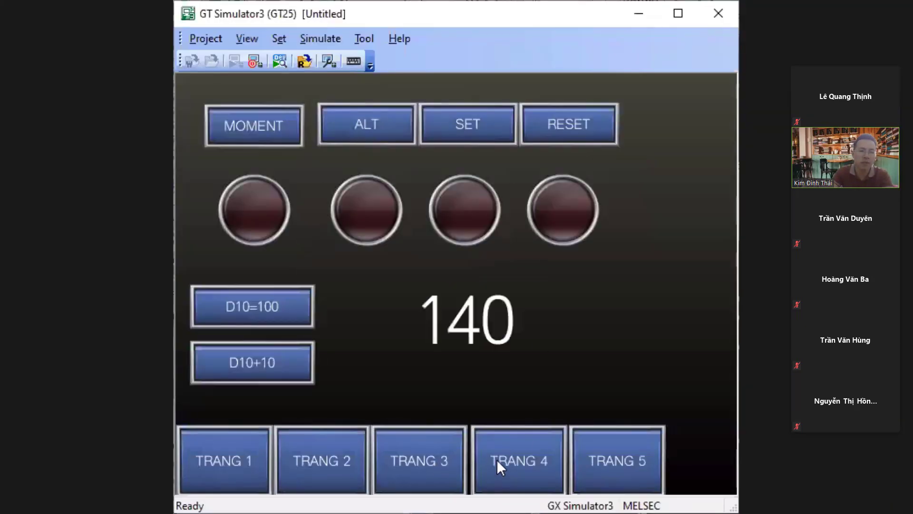
left_click(622, 460)
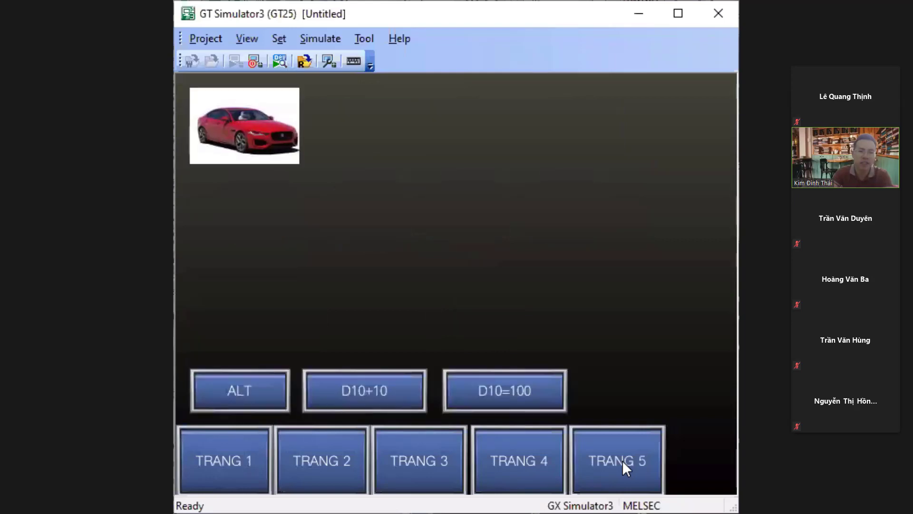
left_click(258, 394)
left_click(258, 394)
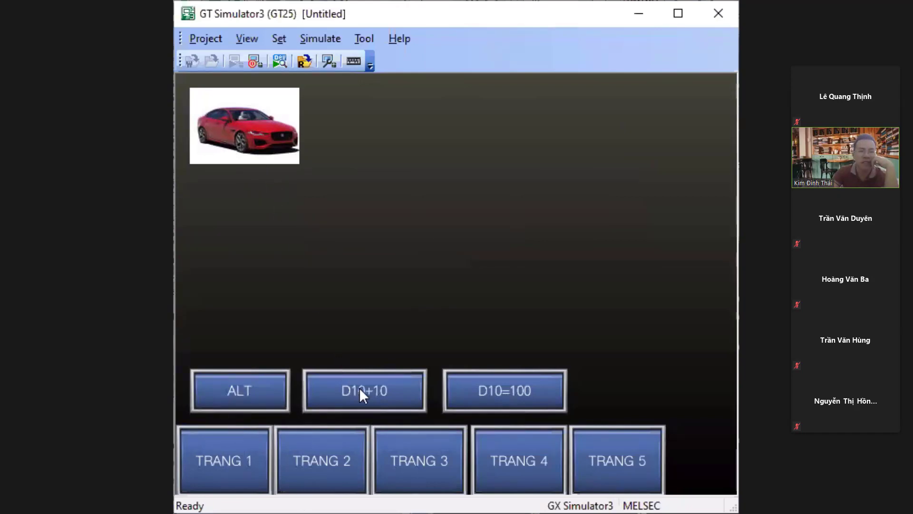
Test the car's movement by operating the D10=100 switch once and the D10+10 switch repeatedly in the simulation
left_click(483, 387)
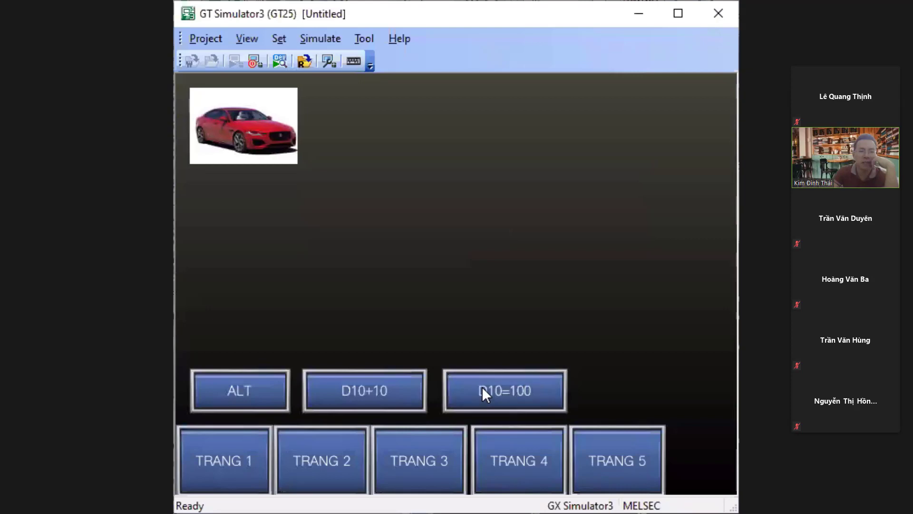
left_click(355, 390)
left_click(355, 390)
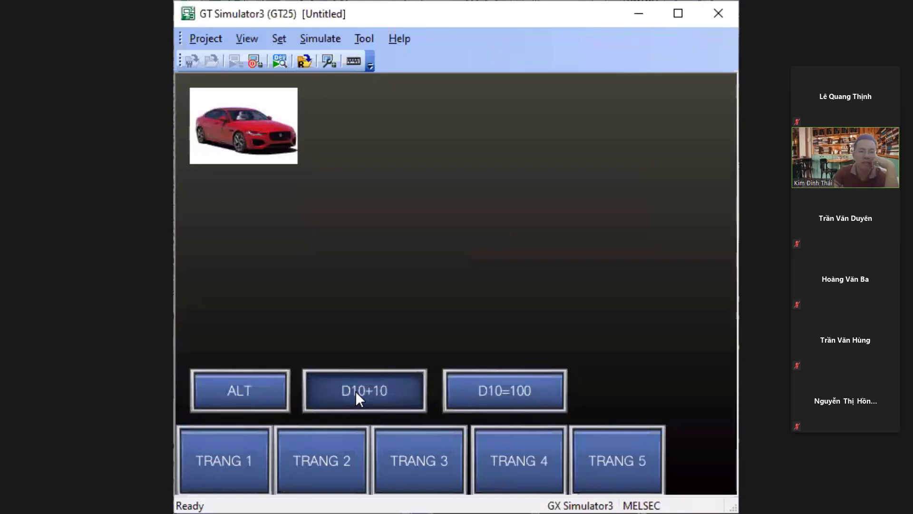
left_click(356, 390)
left_click(355, 390)
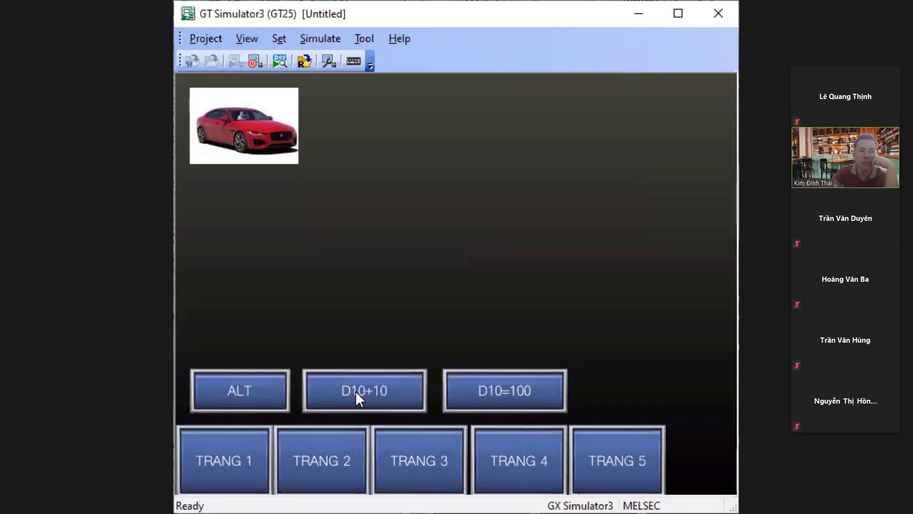
left_click(355, 390)
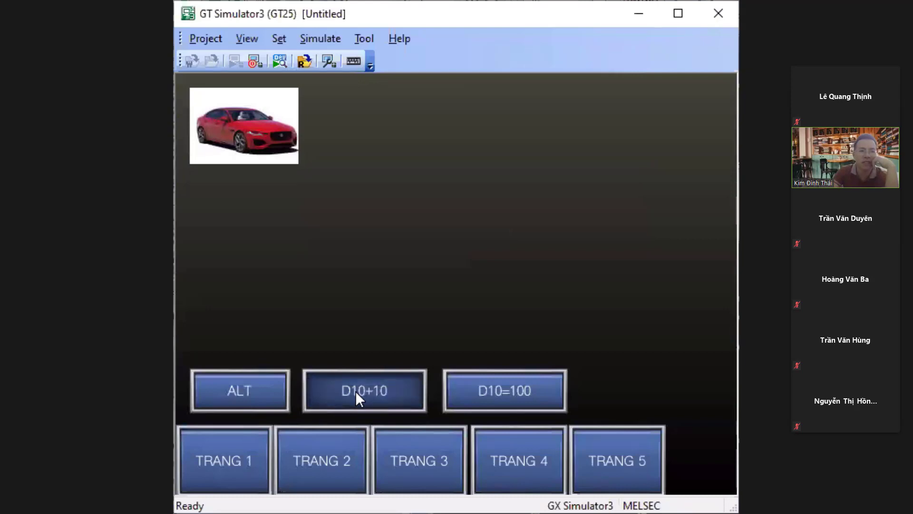
left_click(355, 390)
left_click(355, 390)
left_click(356, 390)
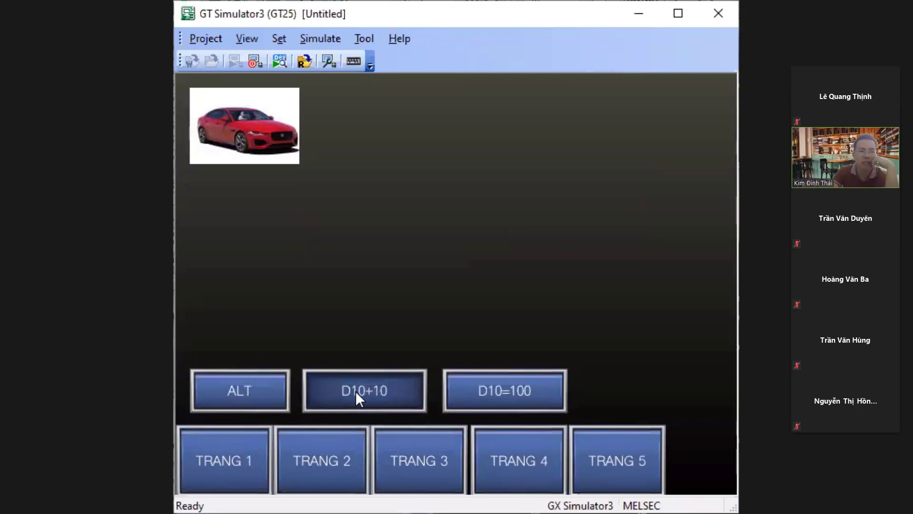
left_click(356, 390)
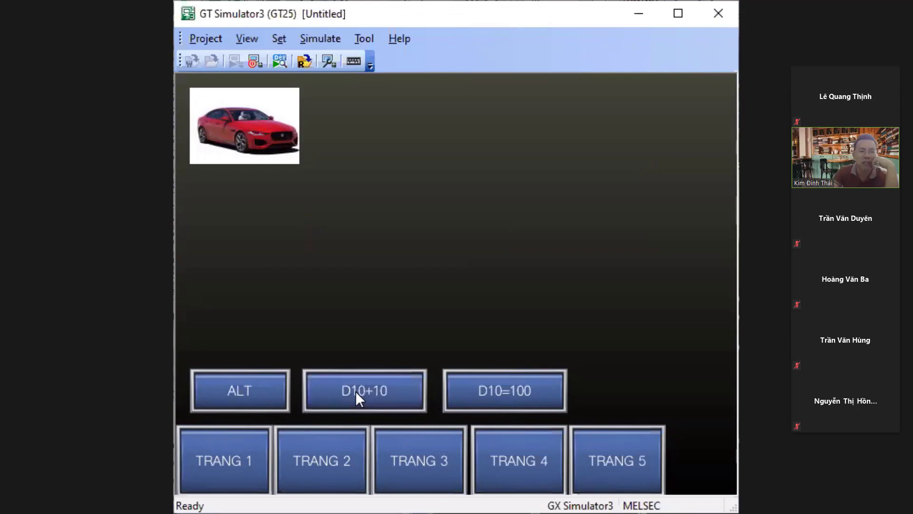
left_click(356, 390)
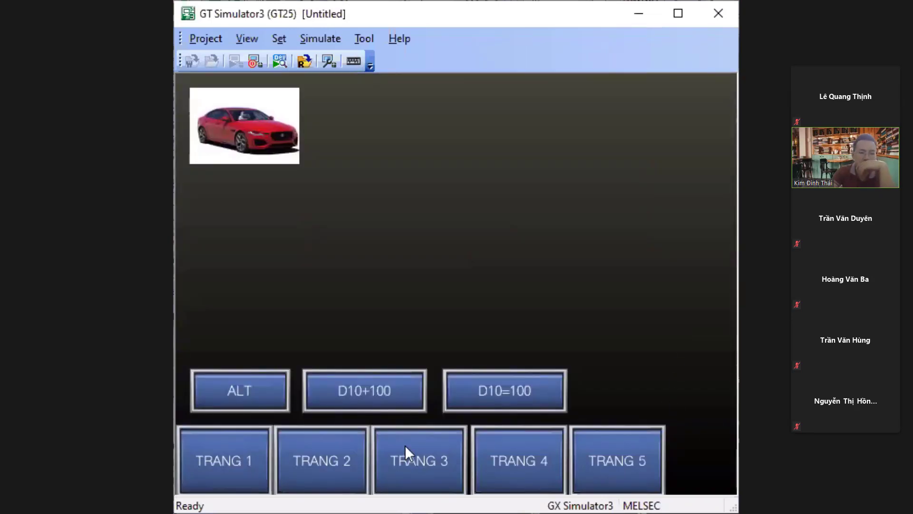
Operate the D10+100 switch repeatedly in the simulation to drive the car along its line
left_click(379, 400)
left_click(379, 400)
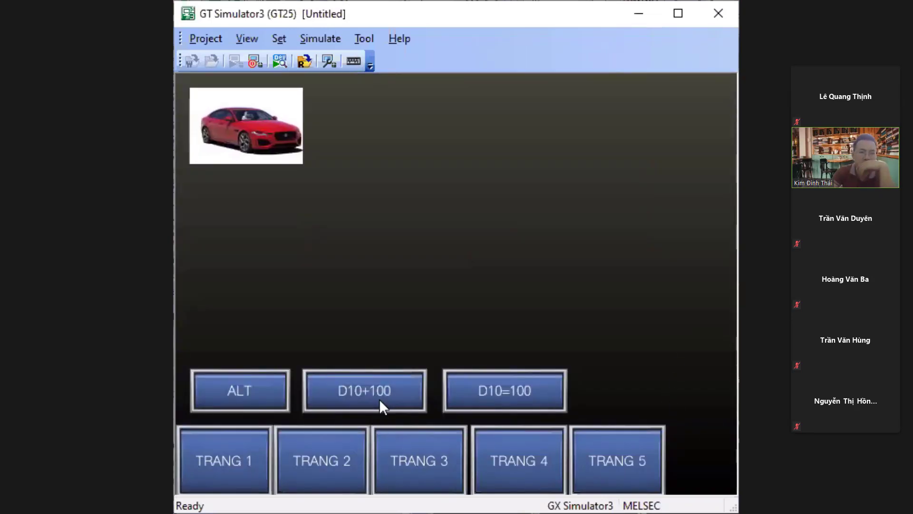
left_click(379, 401)
left_click(379, 401)
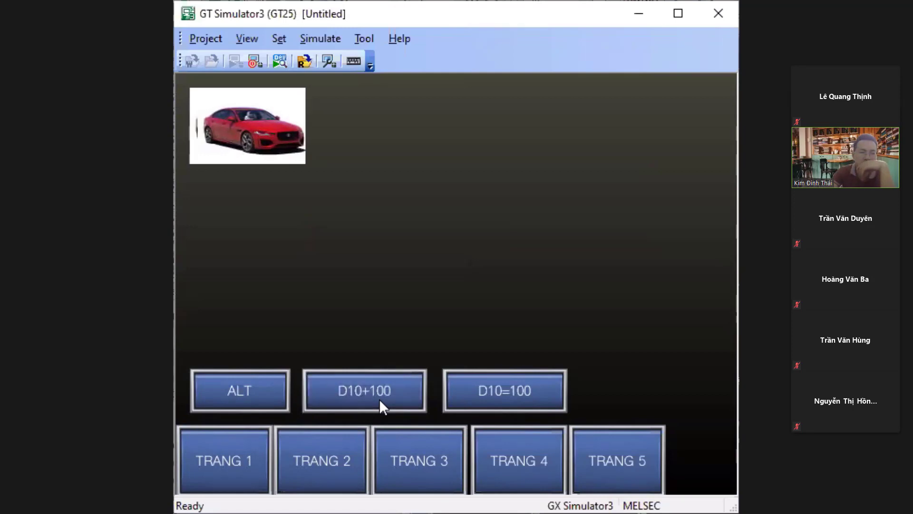
left_click(379, 401)
left_click(379, 401)
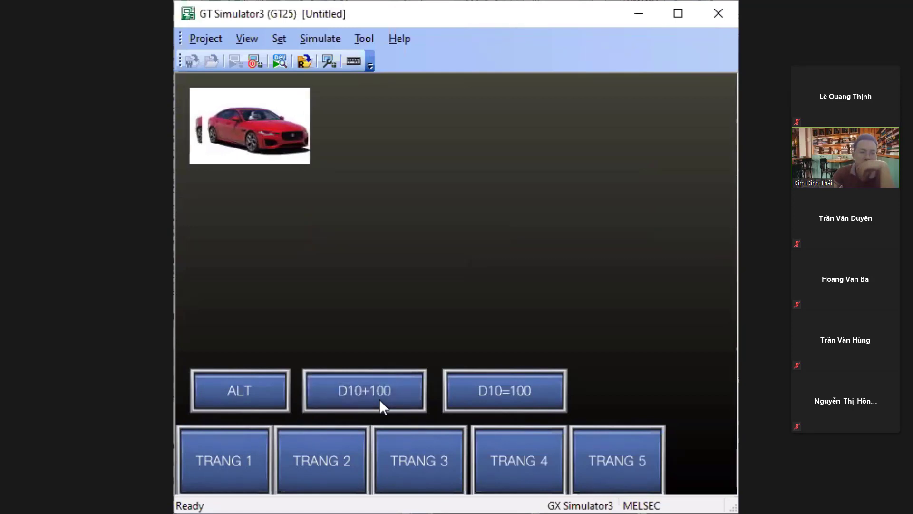
left_click(380, 400)
left_click(379, 401)
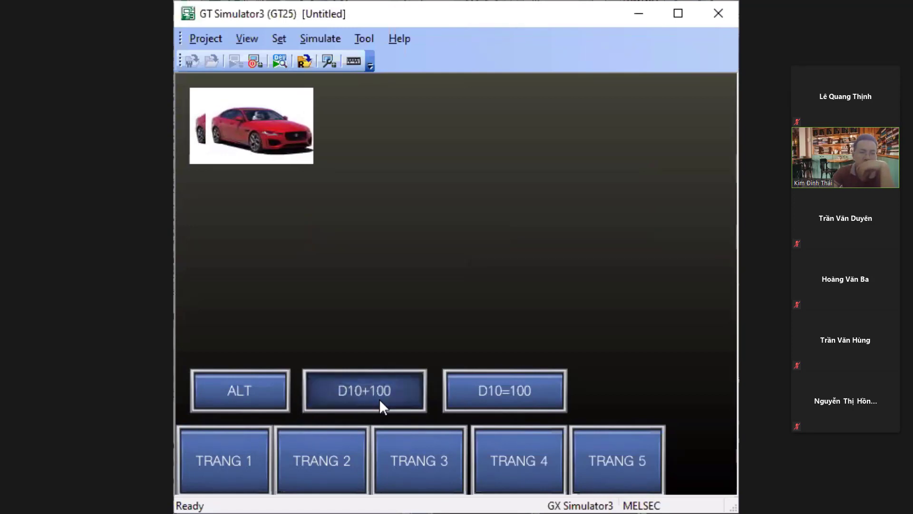
left_click(380, 401)
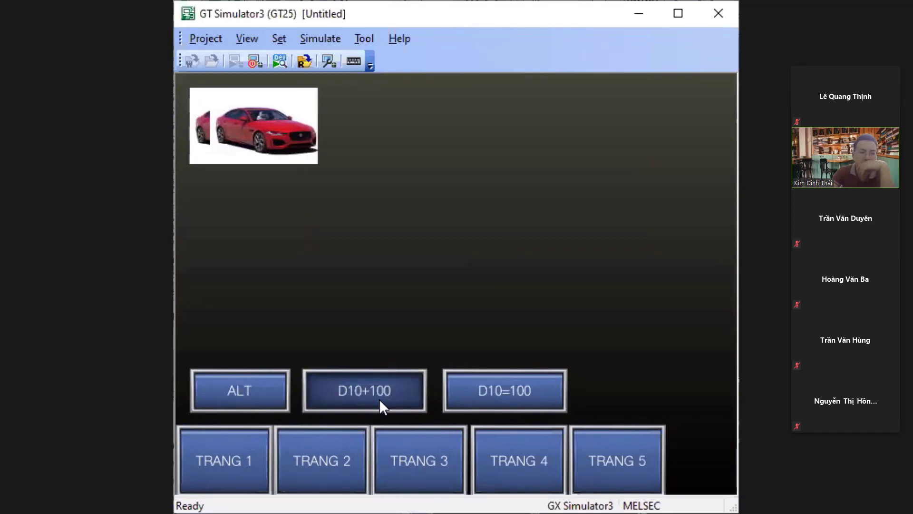
left_click(380, 400)
left_click(380, 400)
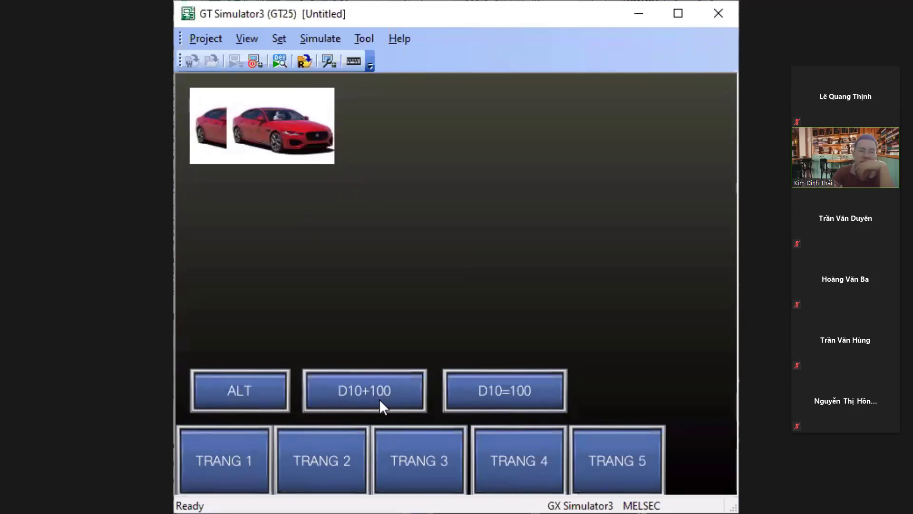
left_click(379, 399)
left_click(379, 398)
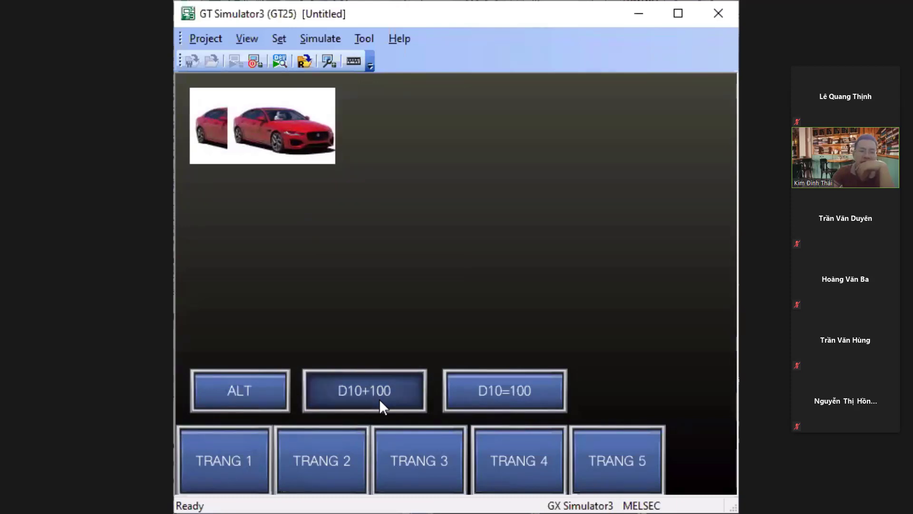
left_click(379, 399)
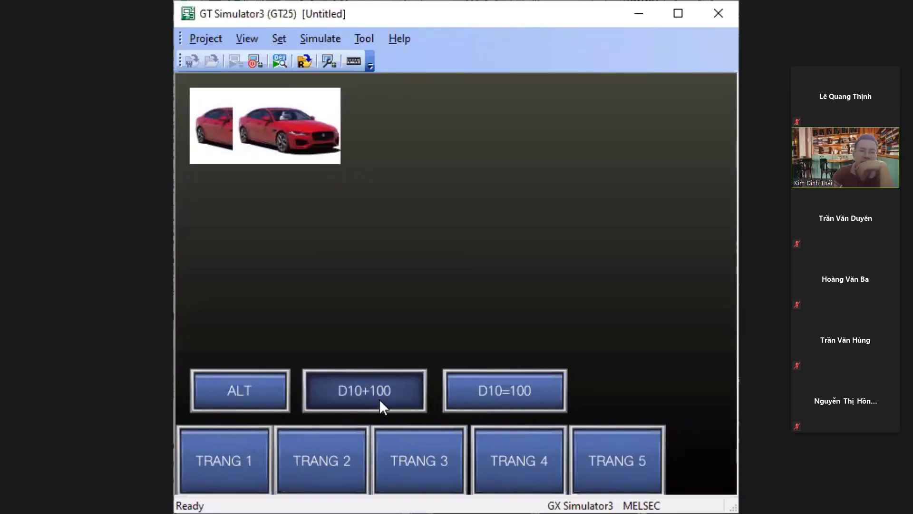
left_click(379, 399)
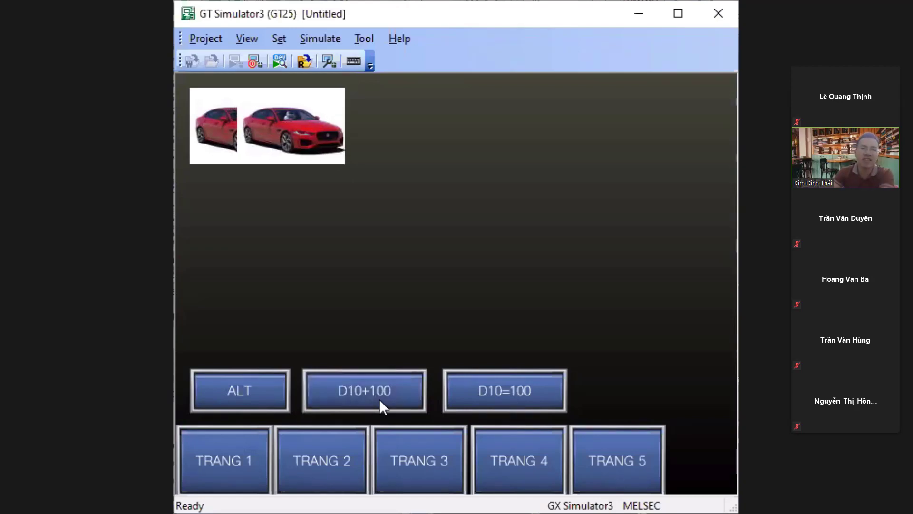
left_click(379, 398)
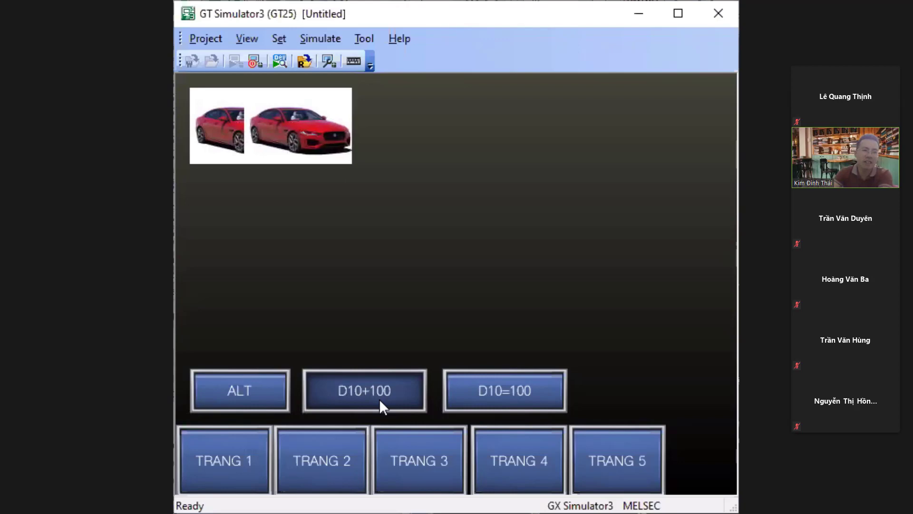
left_click(379, 398)
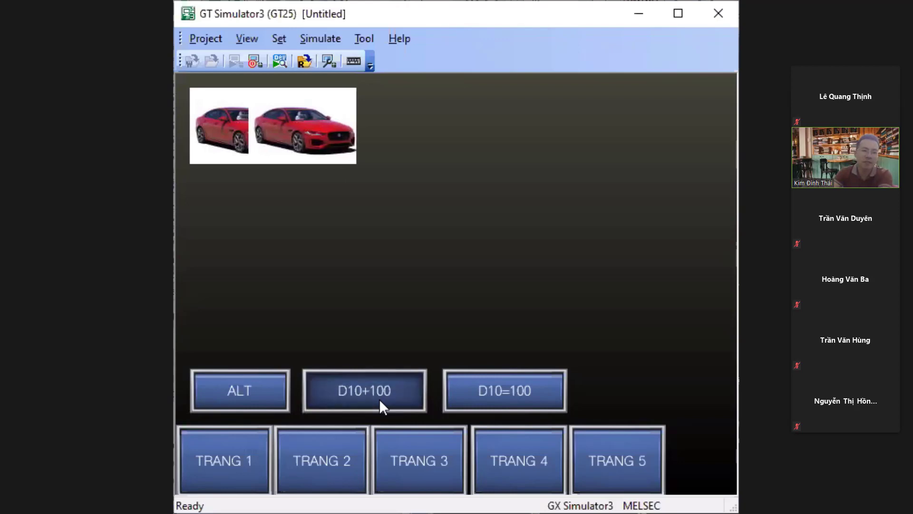
left_click(379, 399)
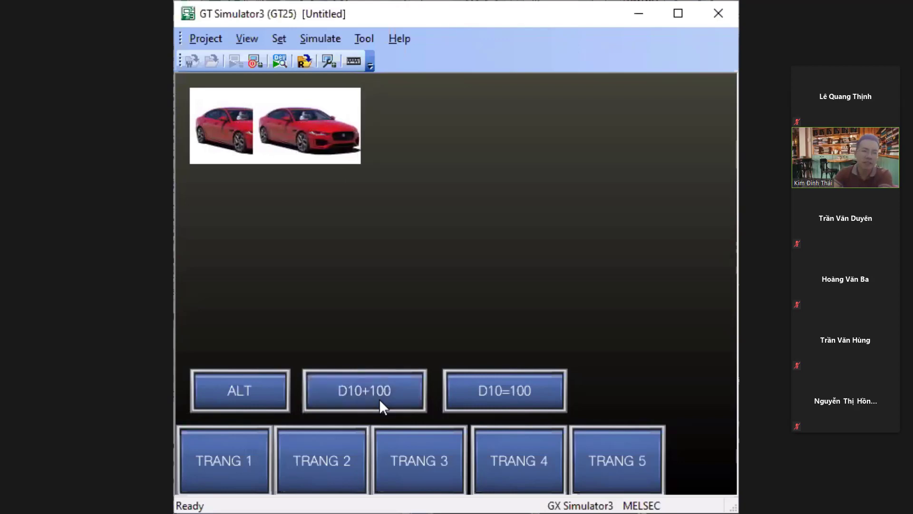
left_click(379, 399)
left_click(379, 398)
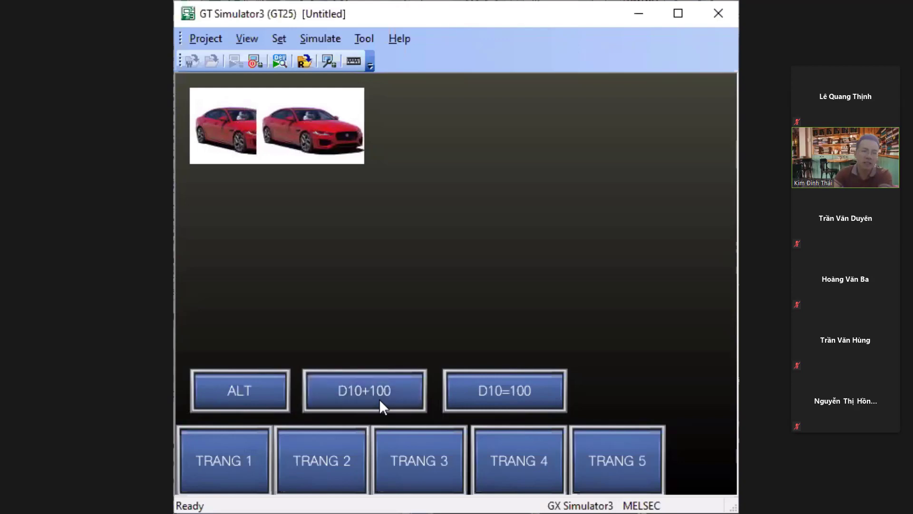
left_click(378, 399)
left_click(379, 398)
left_click(379, 399)
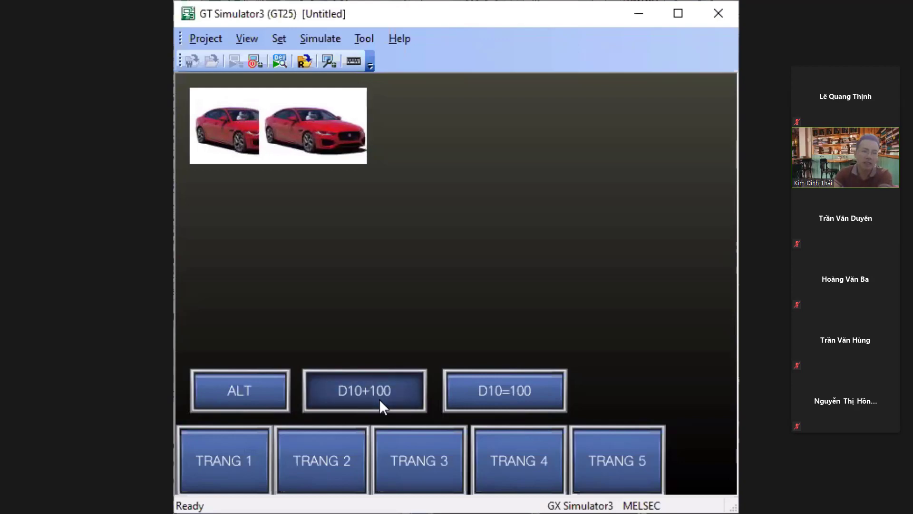
left_click(379, 398)
left_click(379, 399)
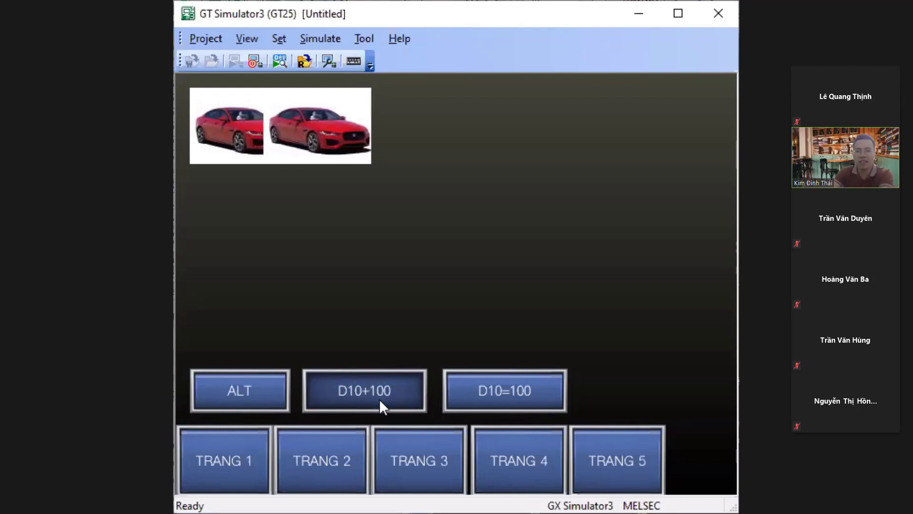
left_click(379, 399)
left_click(379, 399)
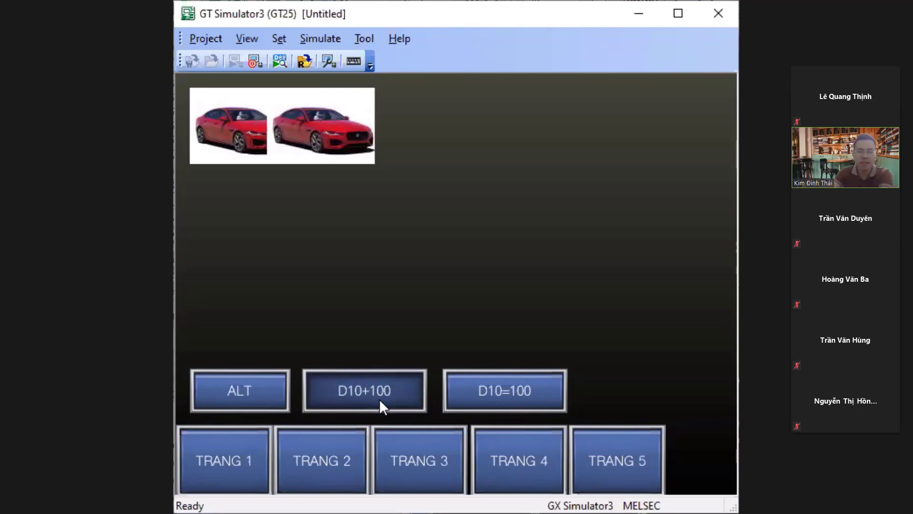
left_click(379, 398)
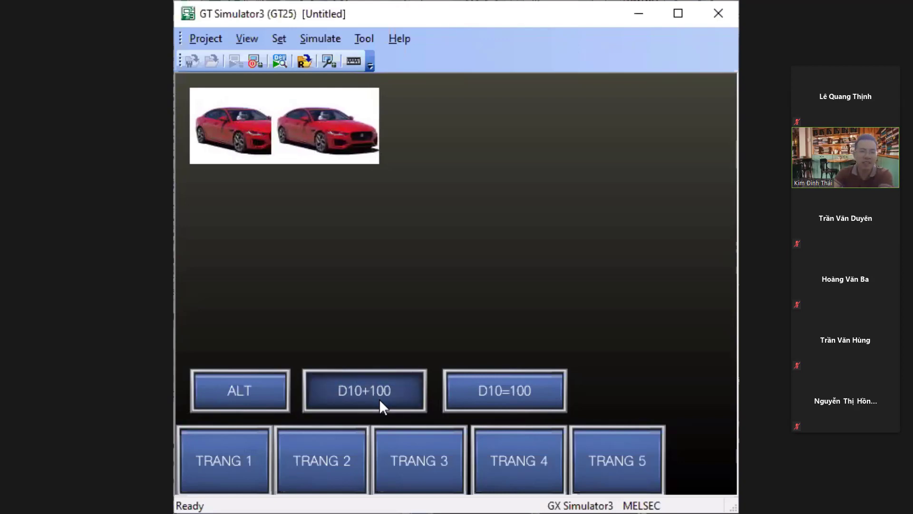
left_click(378, 398)
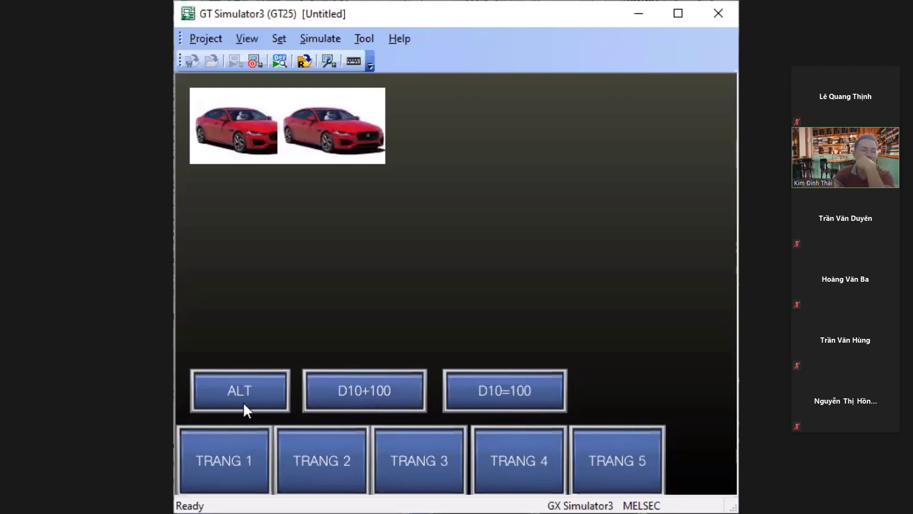
left_click(378, 395)
left_click(377, 395)
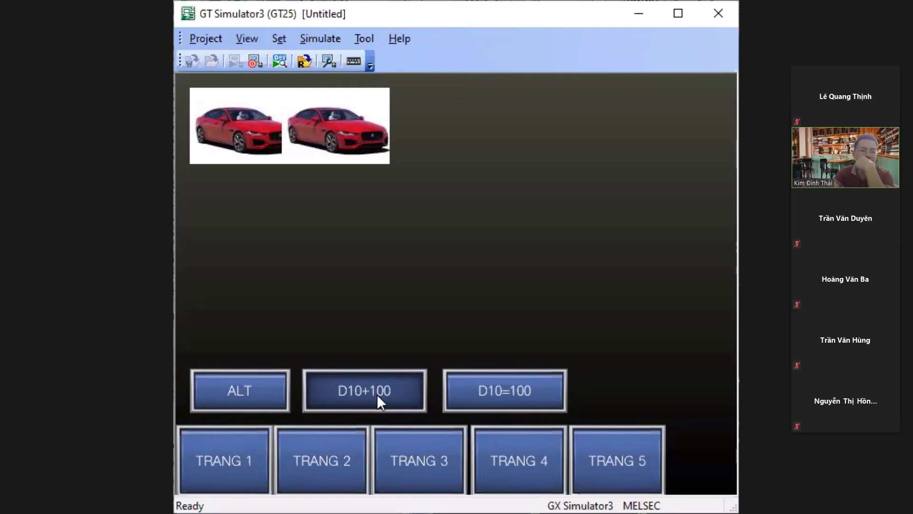
left_click(377, 396)
left_click(377, 395)
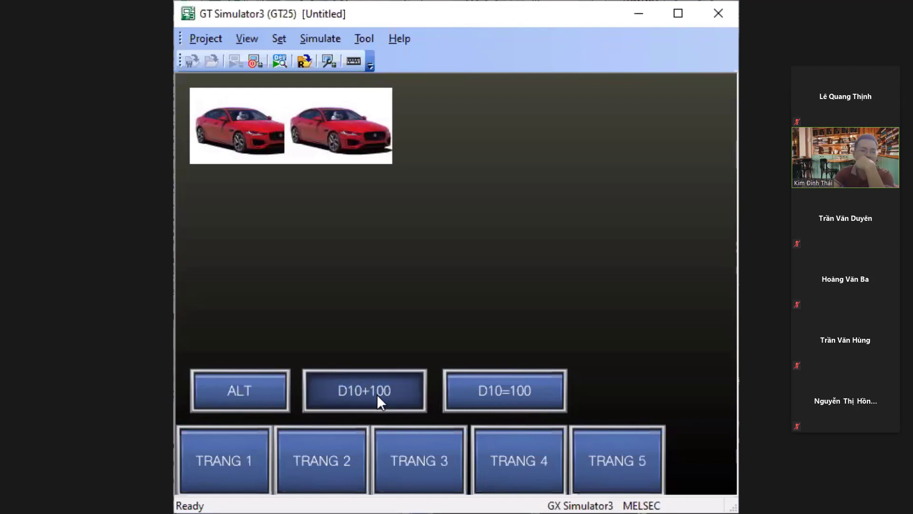
left_click(377, 394)
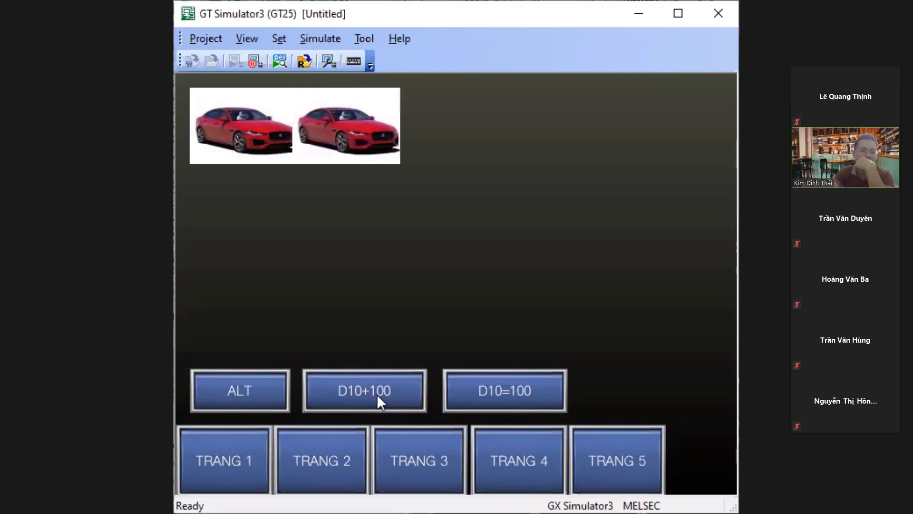
Keep raising D10 with the D10+100 switch until the moving car stands clear of the other car with a visible gap
left_click(376, 394)
left_click(376, 394)
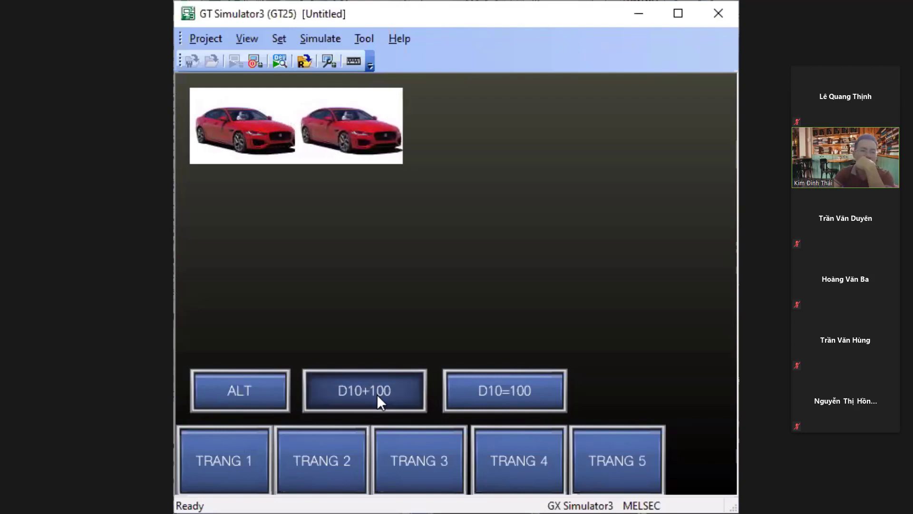
left_click(376, 394)
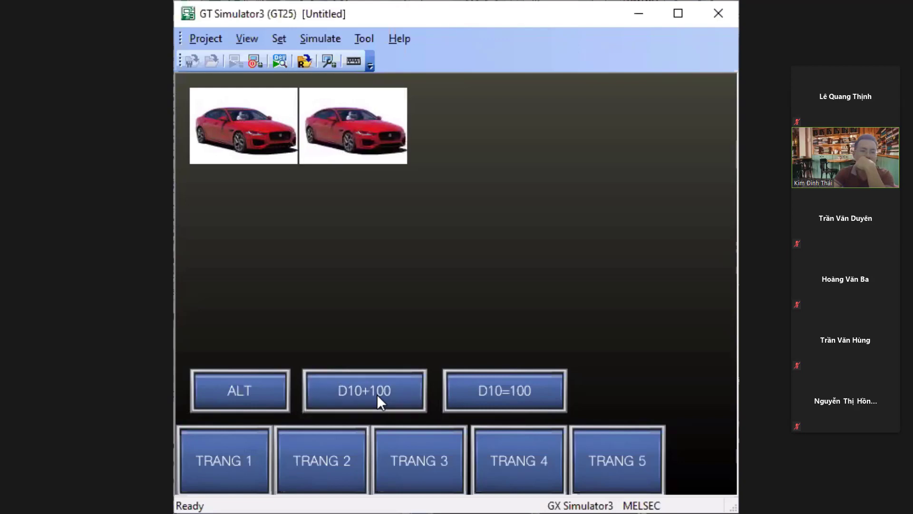
left_click(377, 393)
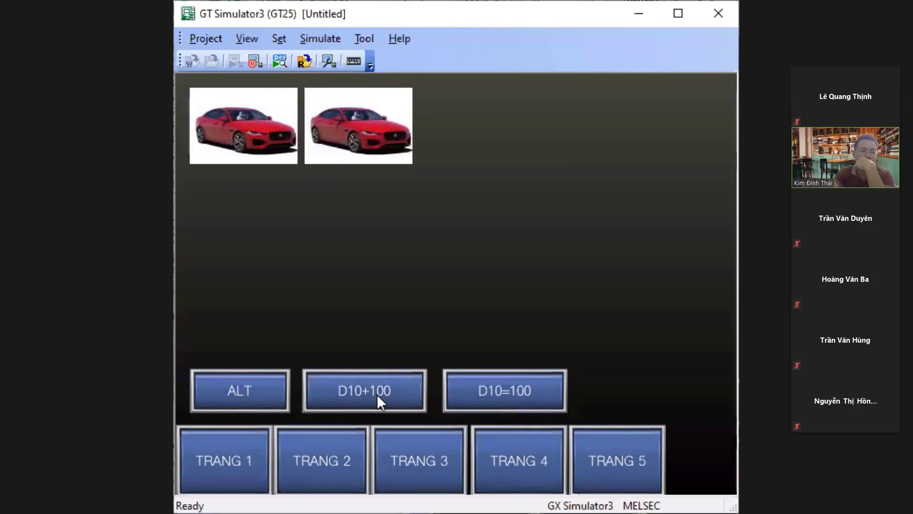
left_click(376, 394)
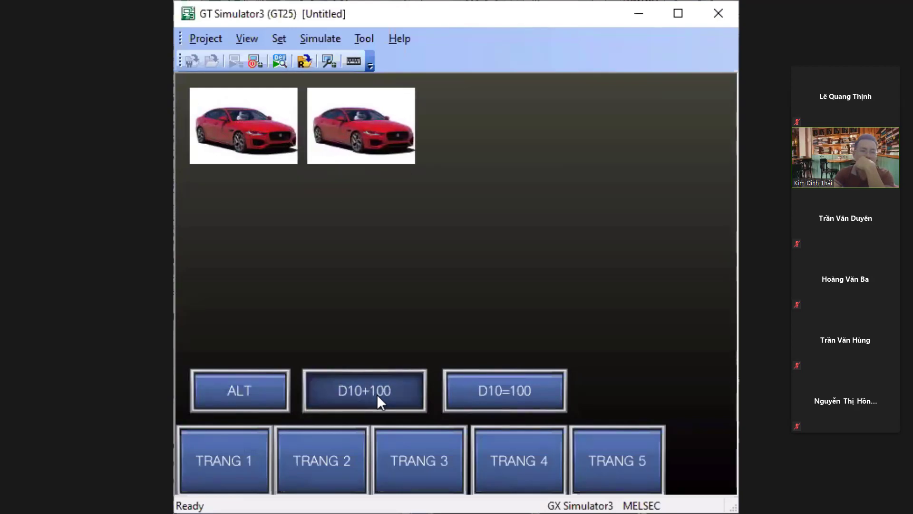
left_click(376, 394)
left_click(376, 394)
left_click(377, 394)
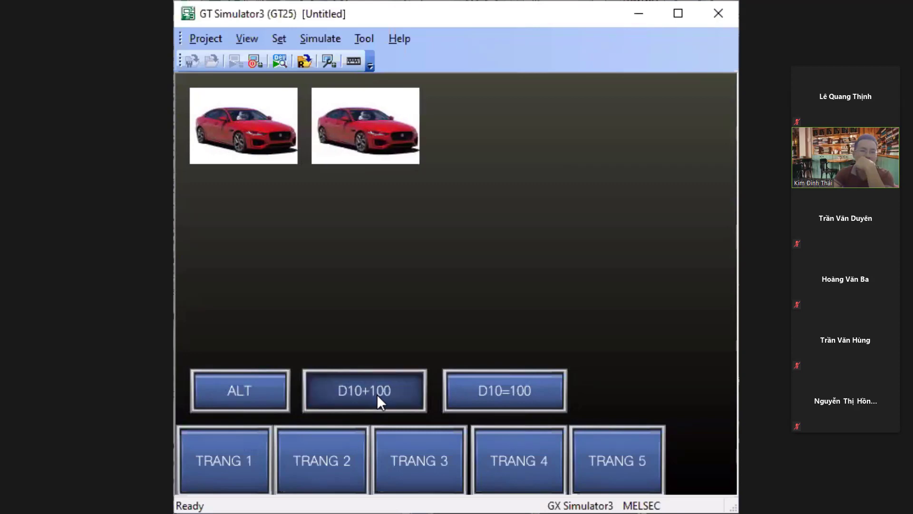
left_click(376, 394)
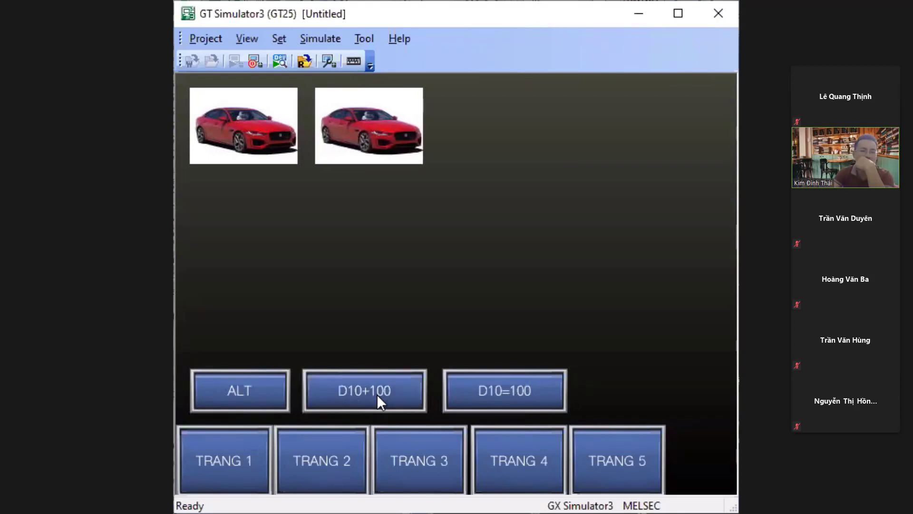
left_click(377, 394)
left_click(377, 393)
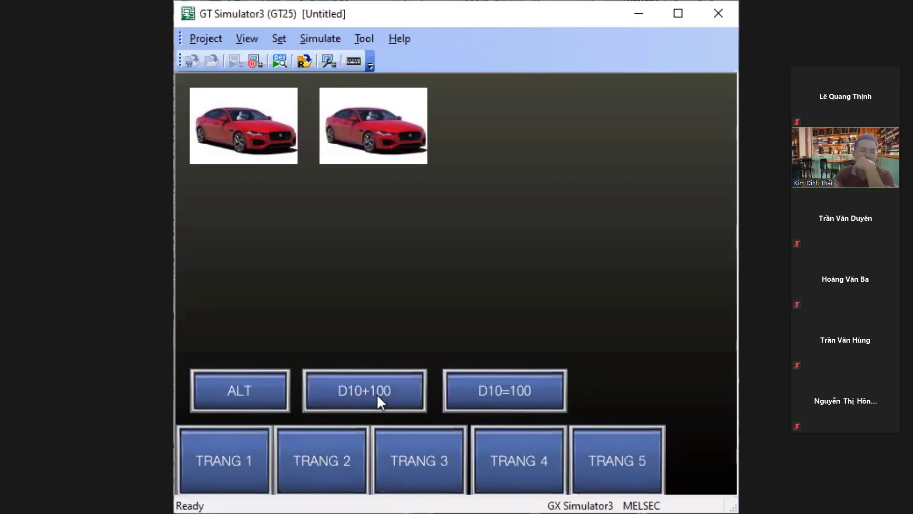
left_click(376, 394)
left_click(377, 394)
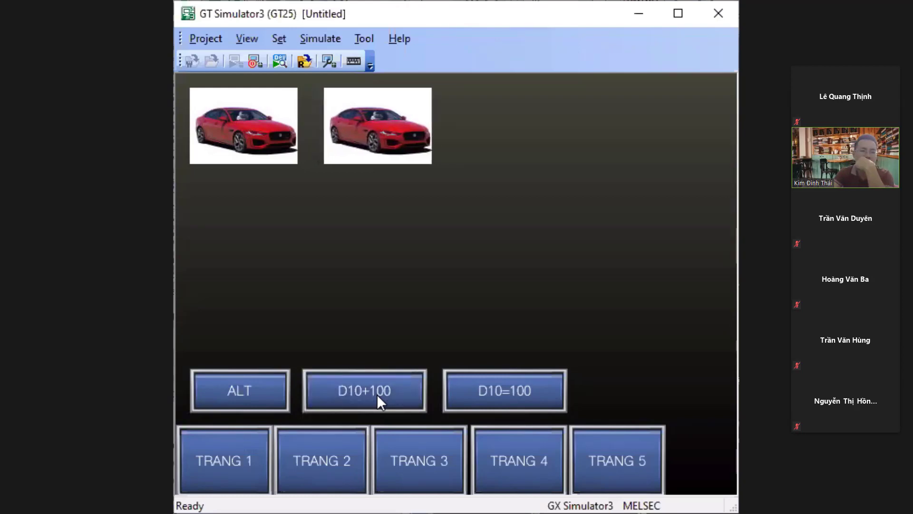
left_click(376, 393)
left_click(376, 393)
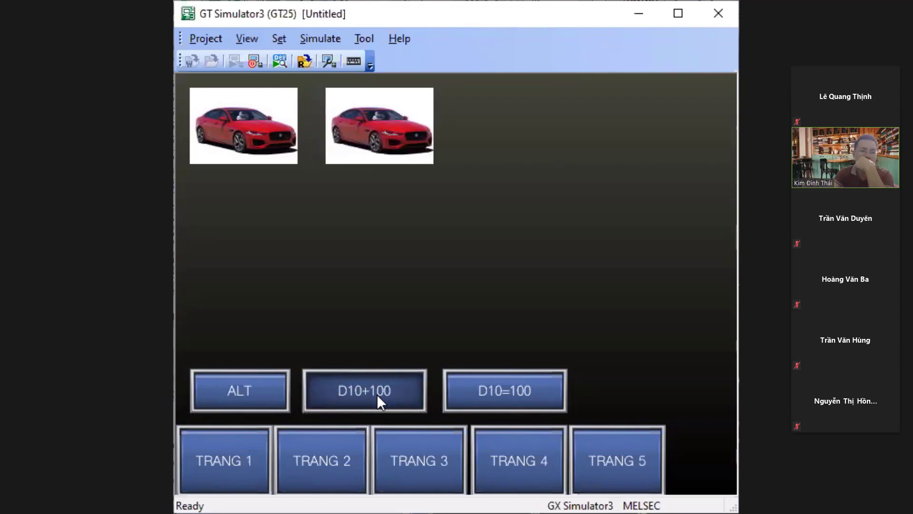
Operate the ALT switch once and advance the car further with three operations of the D10+100 switch
left_click(256, 398)
left_click(383, 399)
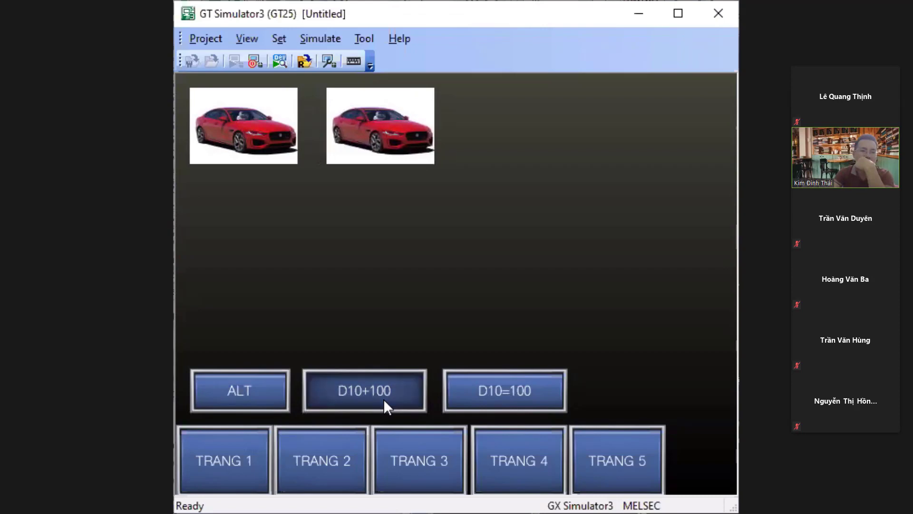
left_click(384, 398)
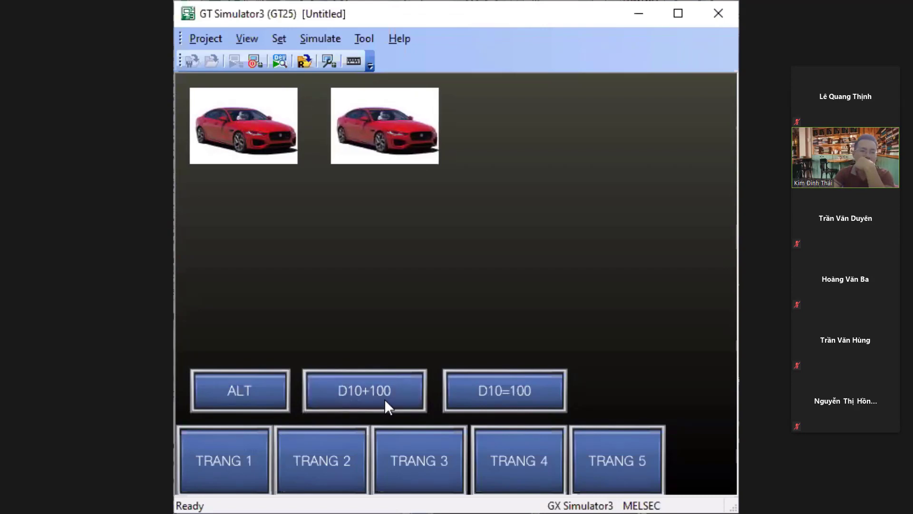
left_click(384, 399)
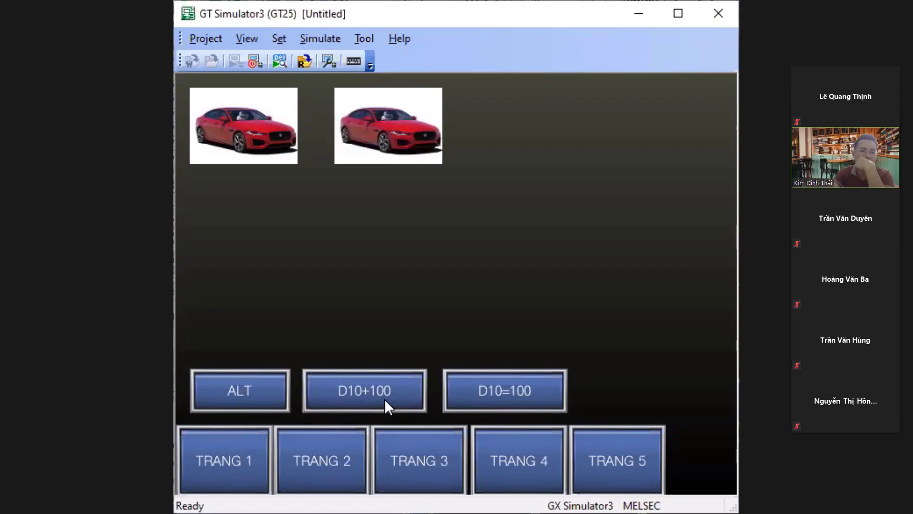
Test the D10=100 switch on the simulated HMI screen by activating it repeatedly
left_click(499, 392)
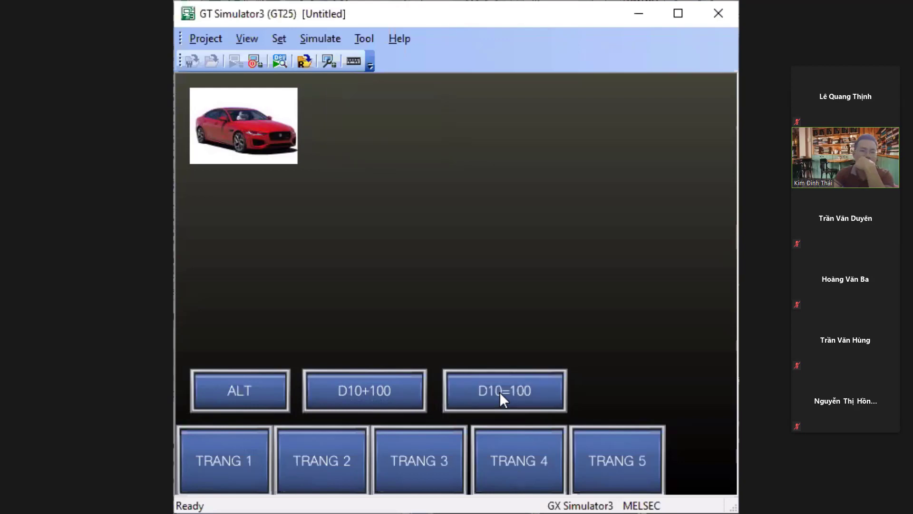
left_click(494, 379)
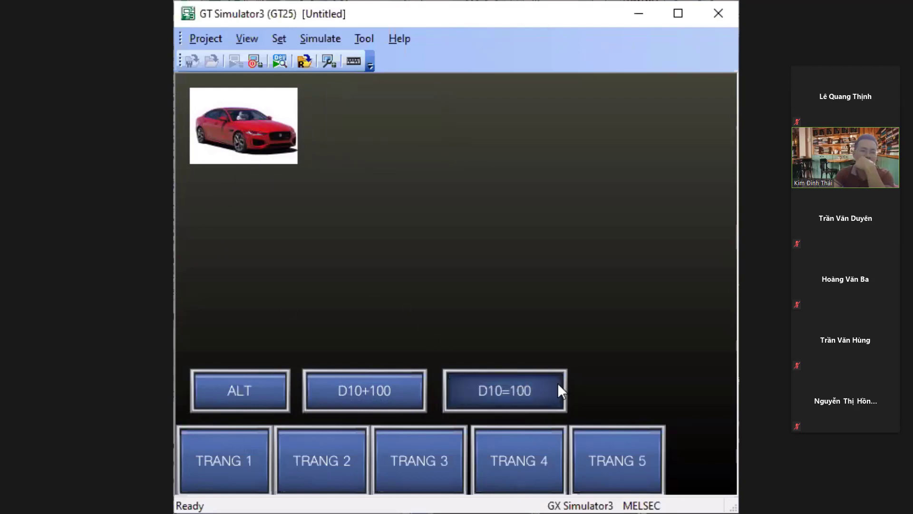
left_click(526, 387)
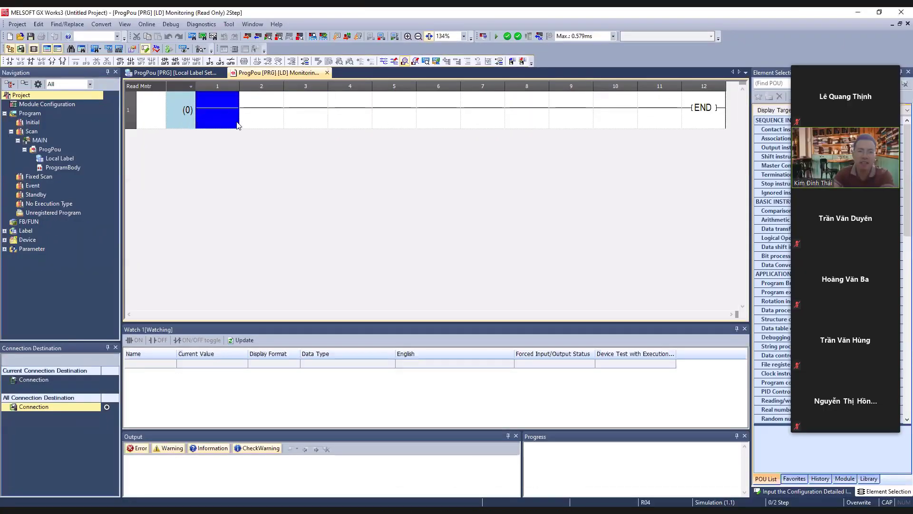
Switch the ladder program from monitoring to write mode and insert an open contact M10 at the start of the first rung
key("ctrl+f")
left_click(377, 138)
left_click(384, 61)
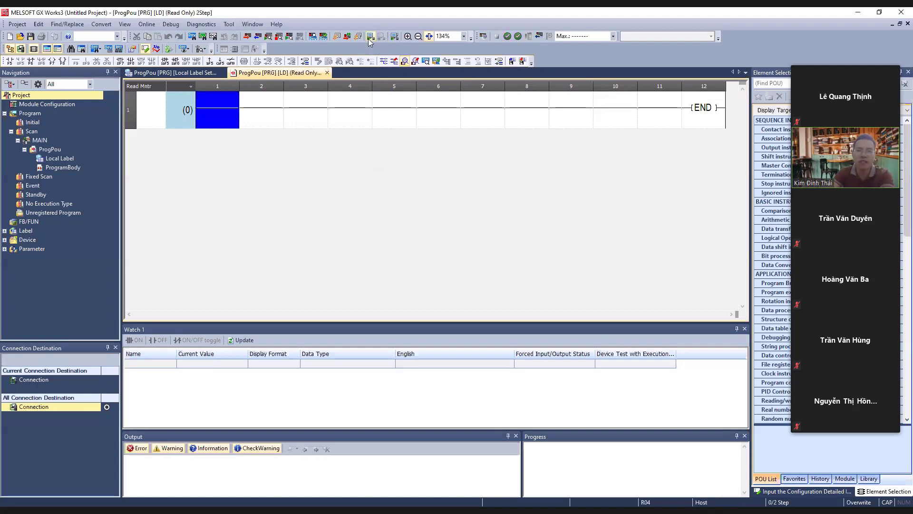
double_click(211, 115)
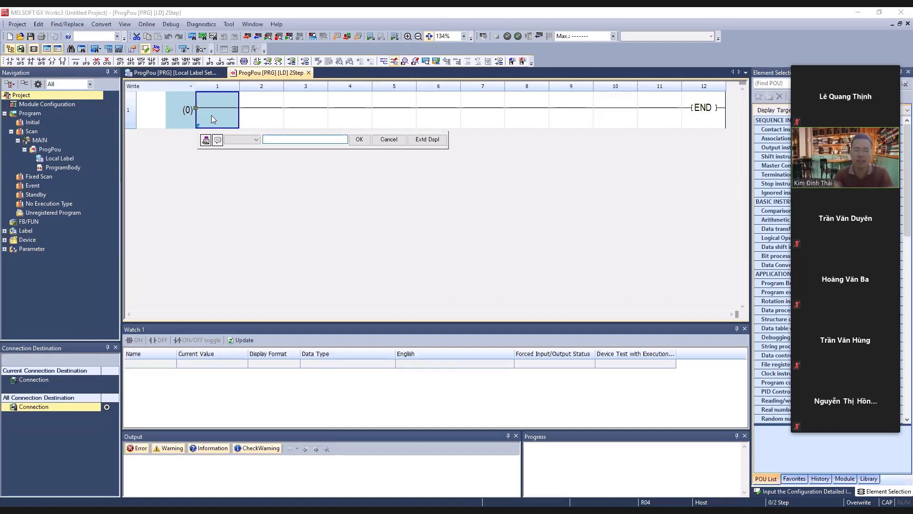
type("M10")
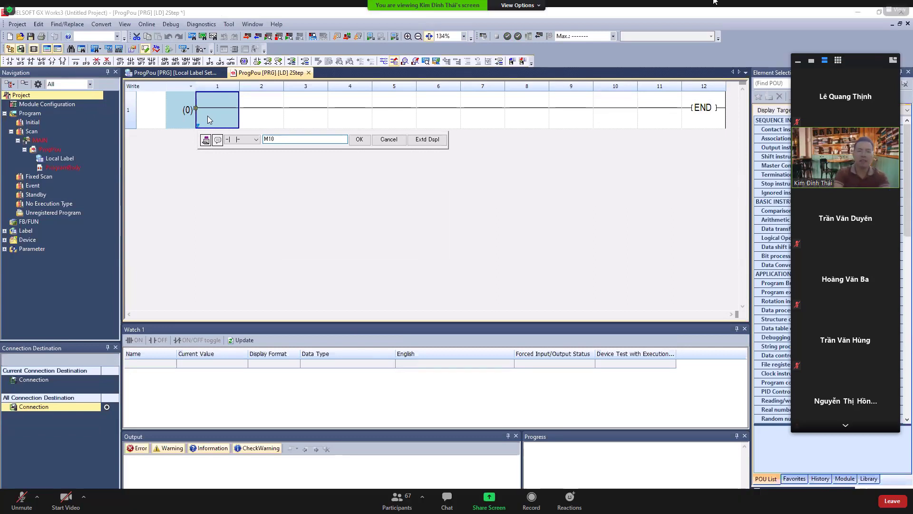
key("Return")
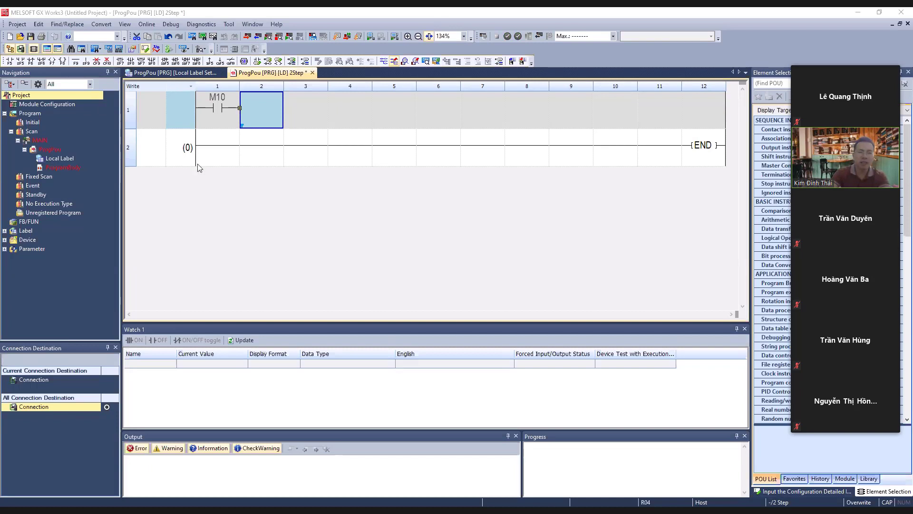
Change the device of the contact on the first rung to M0
left_click(218, 112)
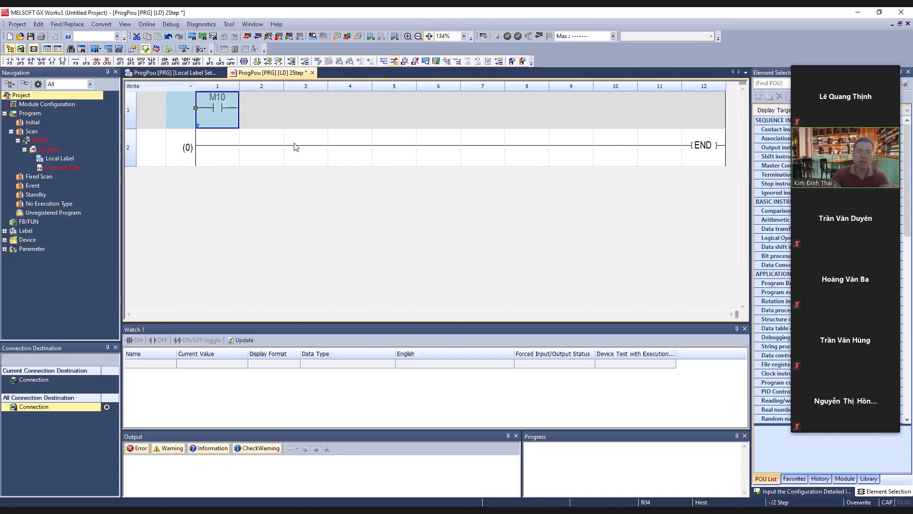
key("Return")
left_click(270, 139)
key("Delete")
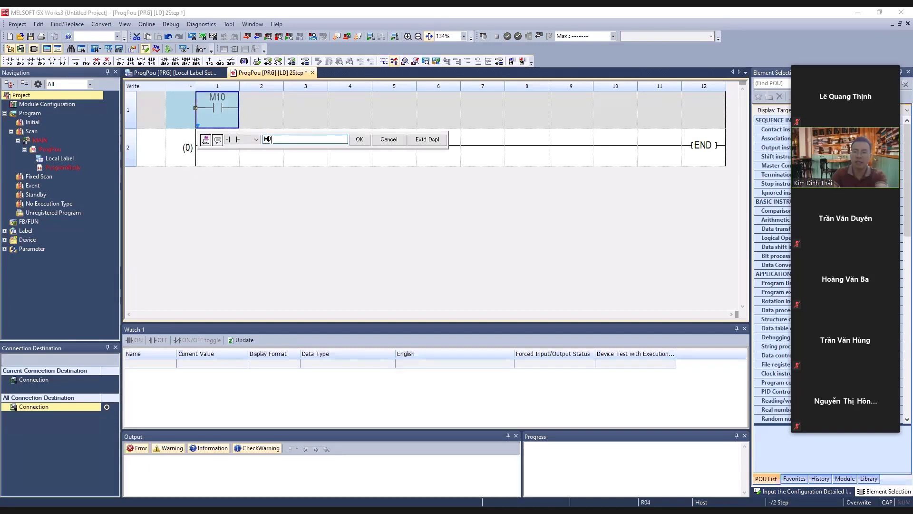
key("Return")
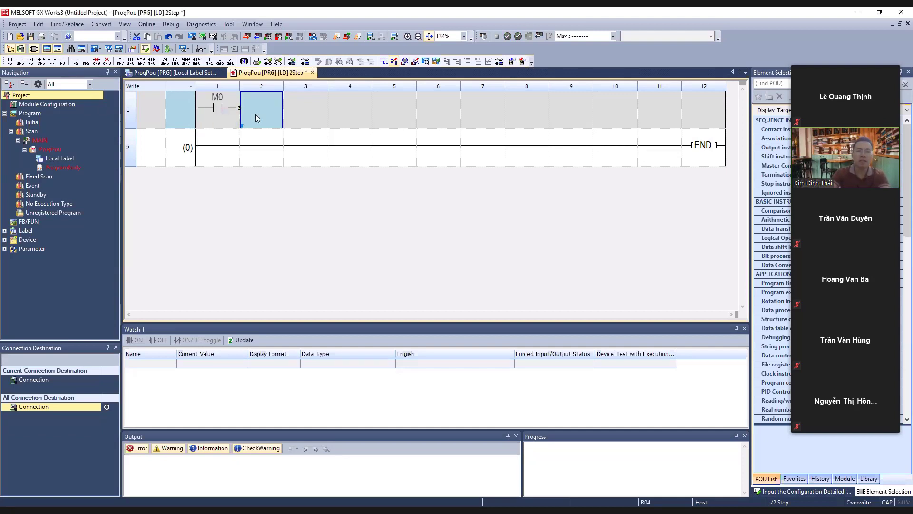
Try to enter the addition instruction "+ D10 K50" directly after the M0 contact
key("Return")
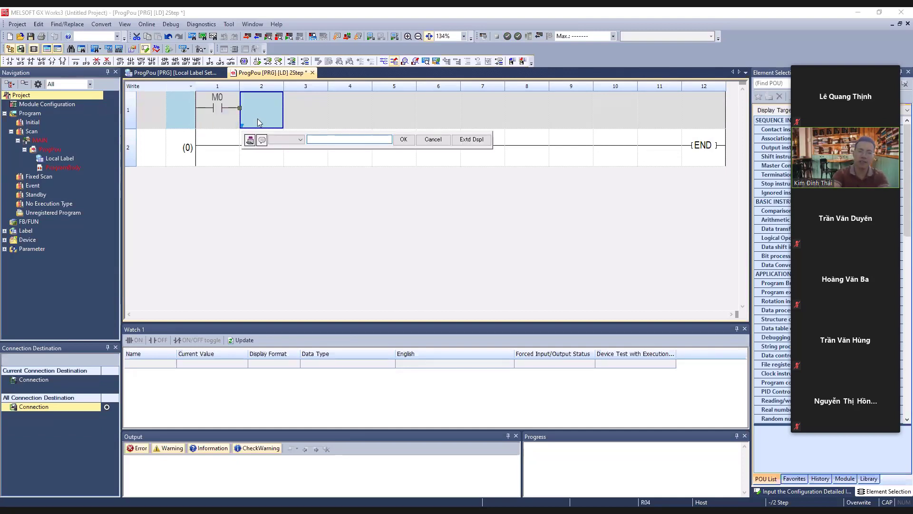
type("D")
type("+ D10")
type("50")
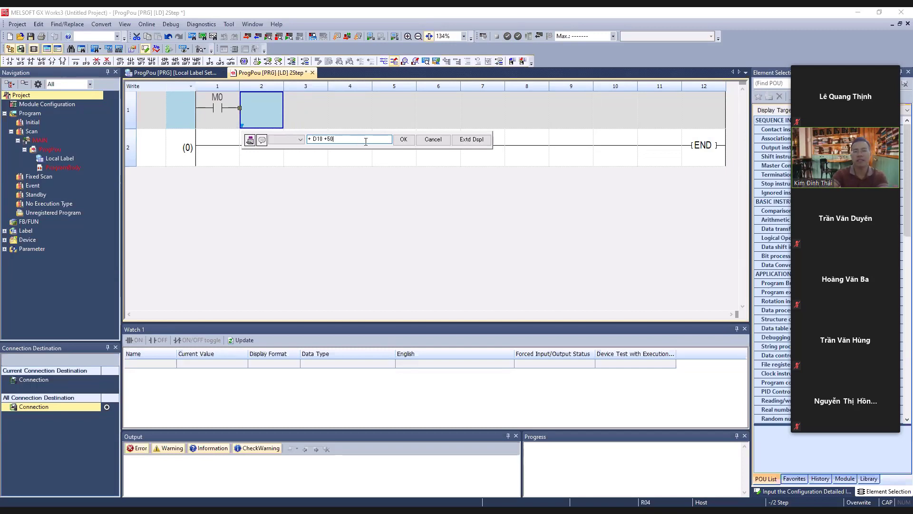
left_click(327, 139)
key("BackSpace")
type("K50")
left_click(404, 139)
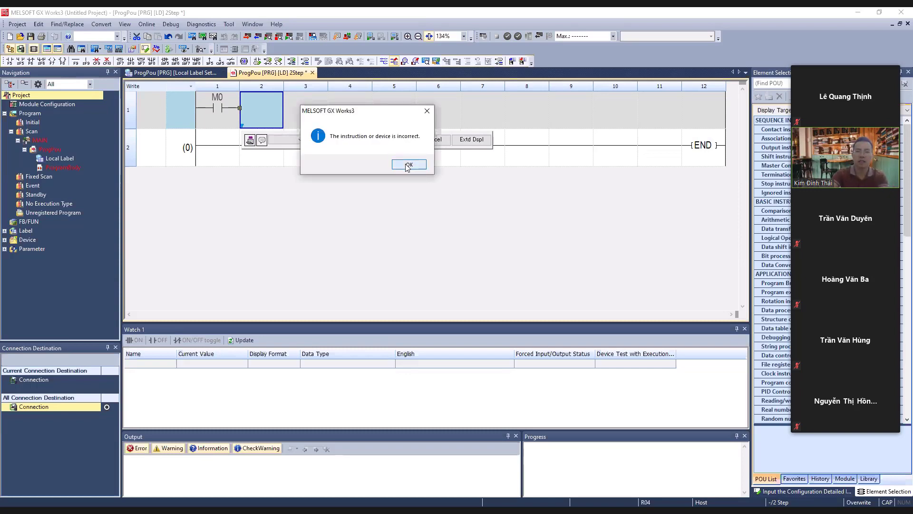
left_click(408, 164)
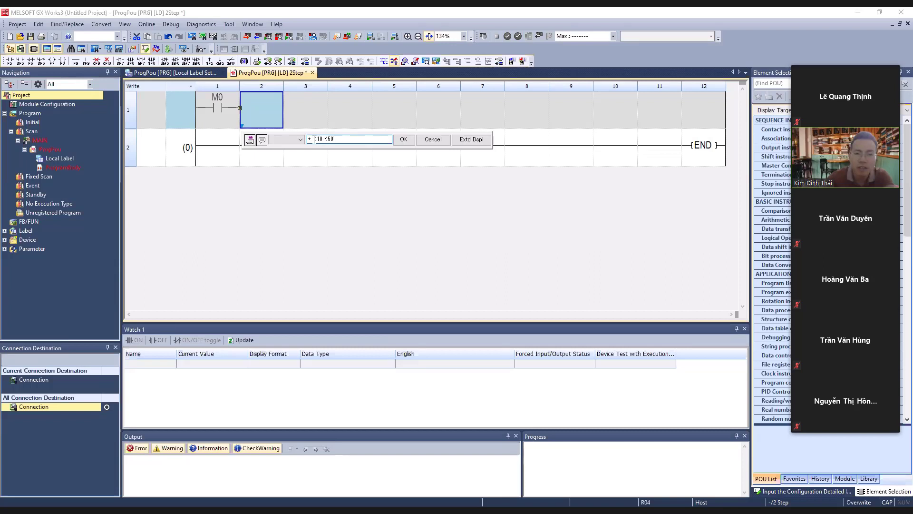
left_click(403, 139)
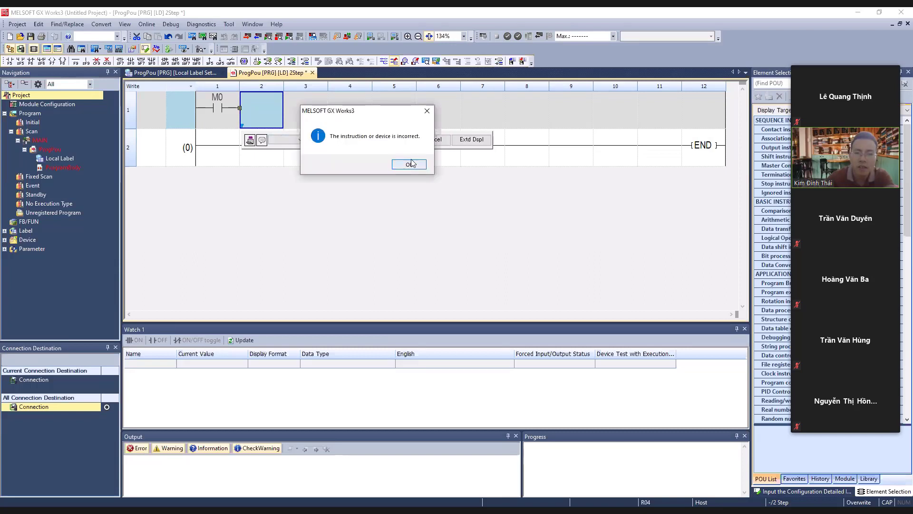
left_click(408, 163)
left_click(433, 140)
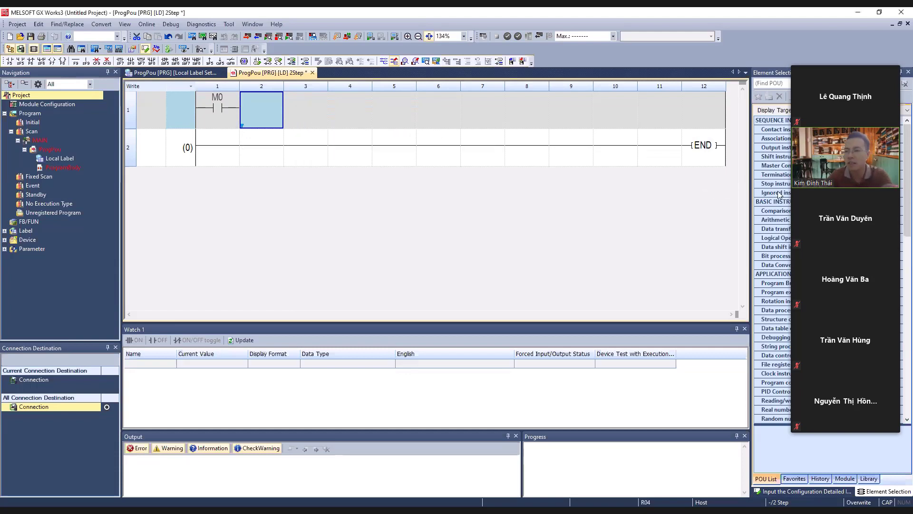
Insert the two-operand arithmetic instruction +[2] from the instruction list into the rung after the M0 contact
scroll(772, 267, "down", 2)
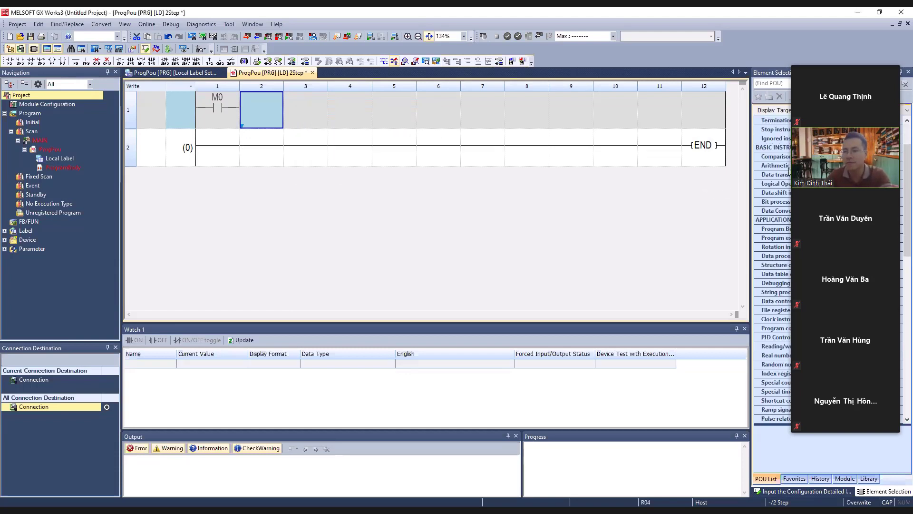
left_click(775, 165)
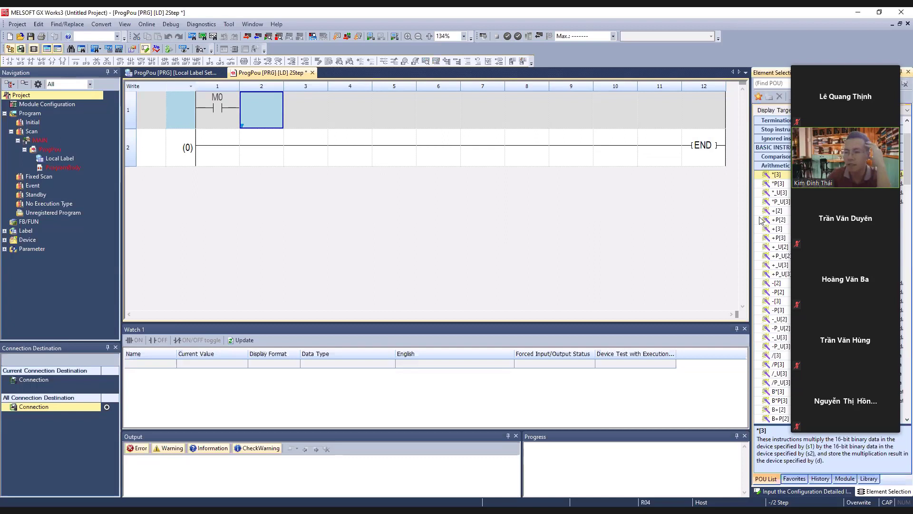
left_click(777, 210)
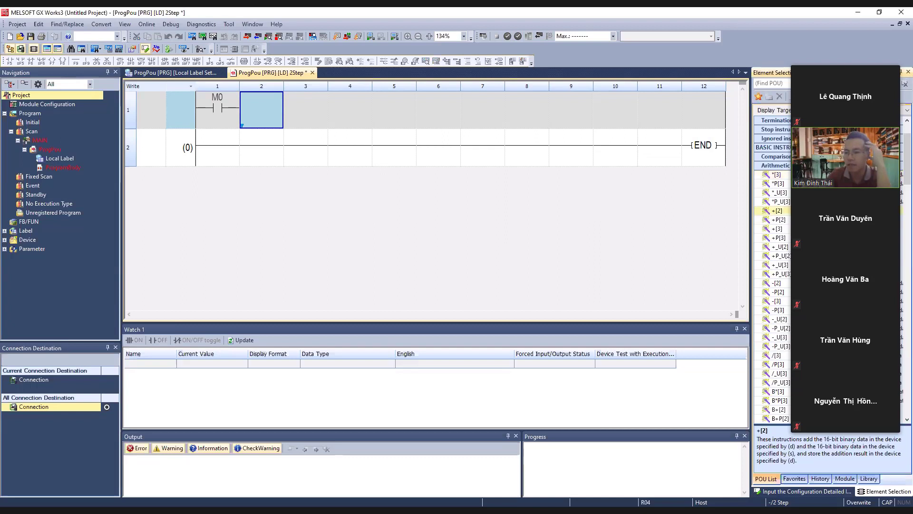
left_click_drag(776, 210, 267, 107)
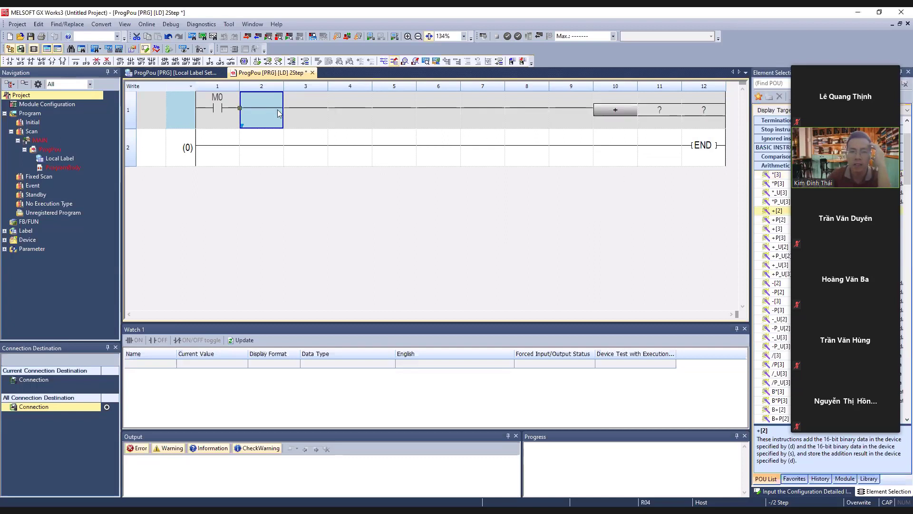
Try to set the operands of the placed + instruction to D10 and K50
left_click(680, 119)
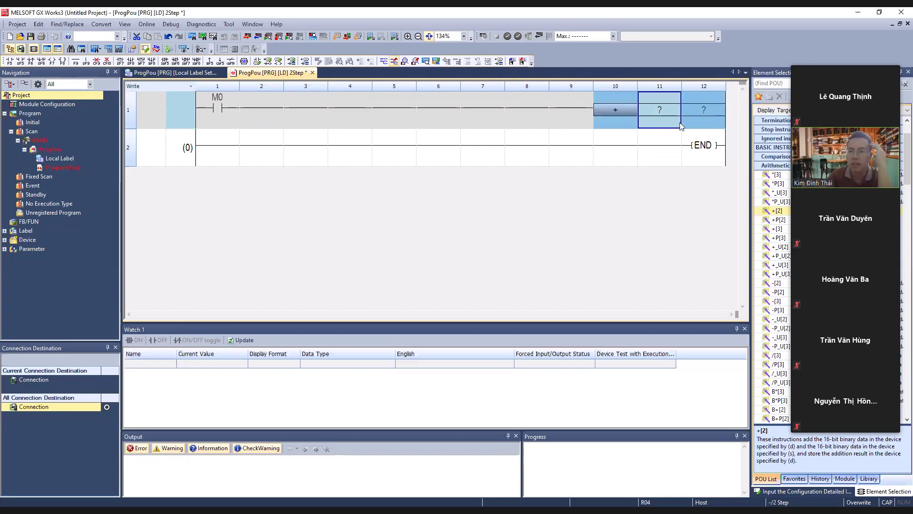
key("Return")
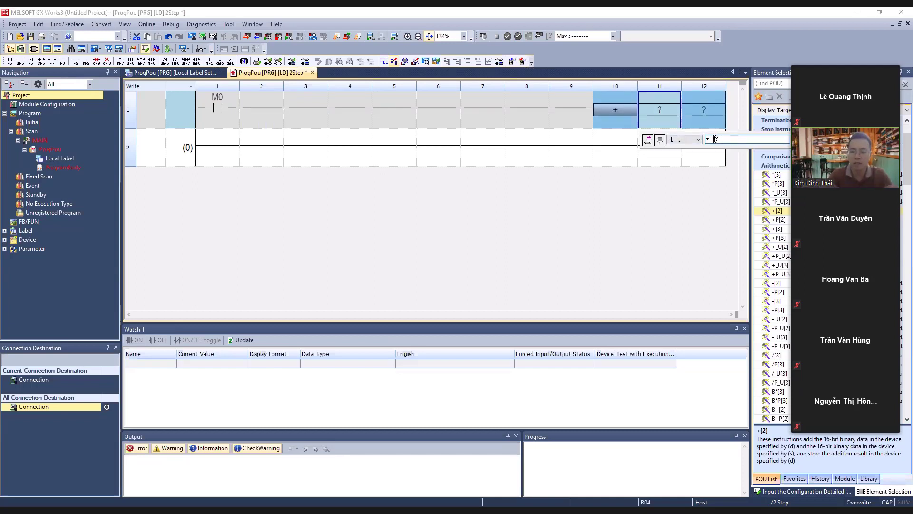
double_click(713, 139)
type("C10")
left_click(728, 140)
key("BackSpace")
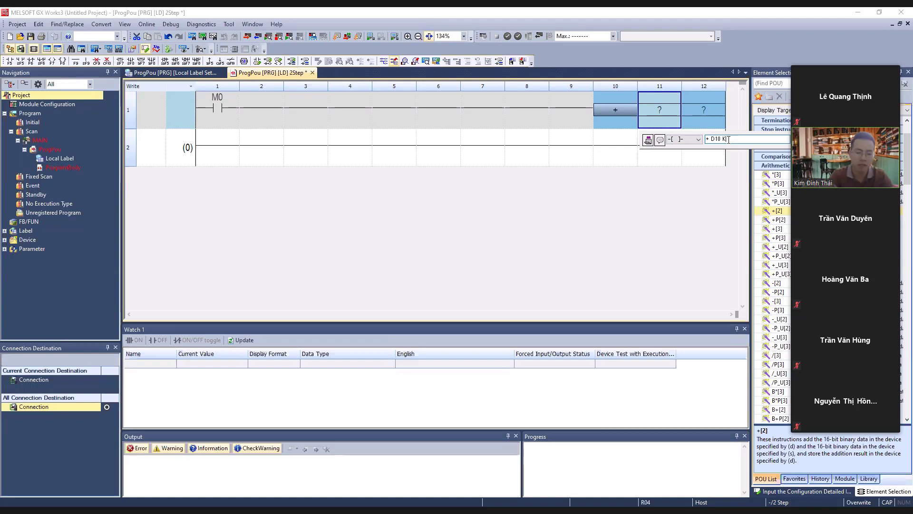
type("K50")
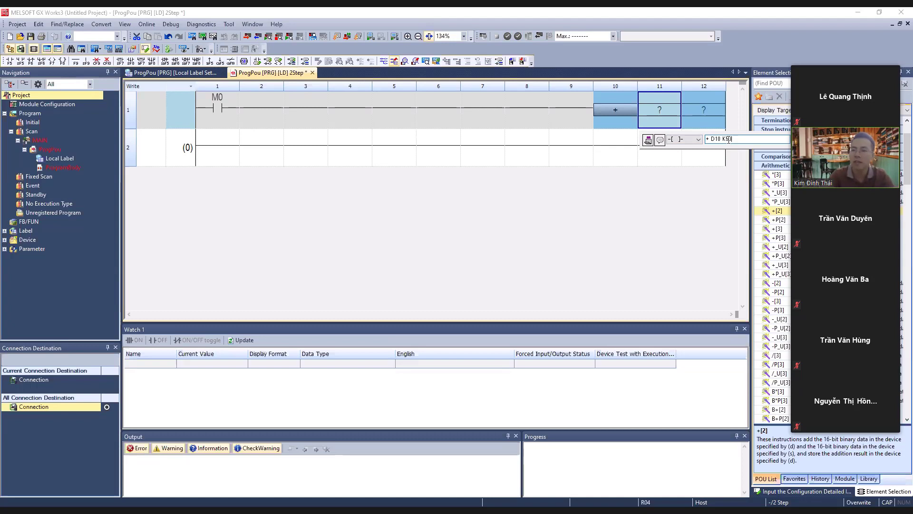
key("Return")
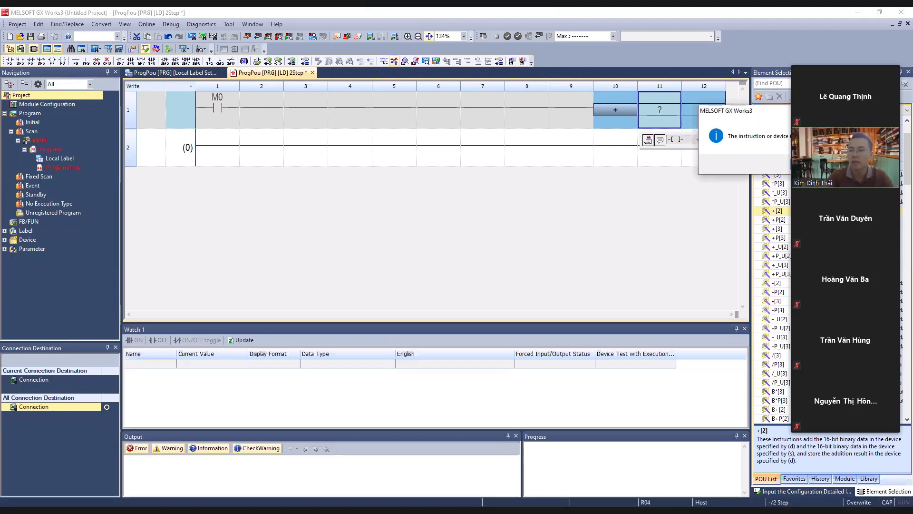
key("Return")
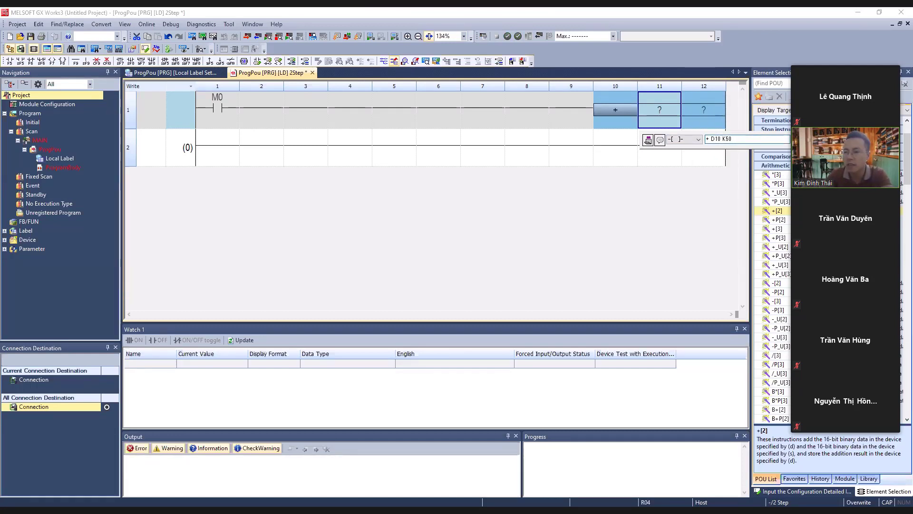
key("Escape")
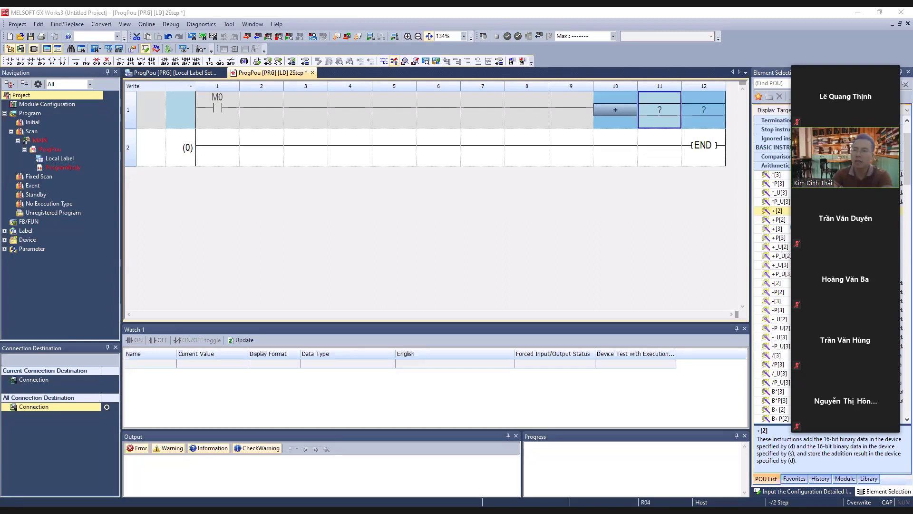
Try to set the operands of the placed + instruction to D10 and the plain number 50
double_click(662, 111)
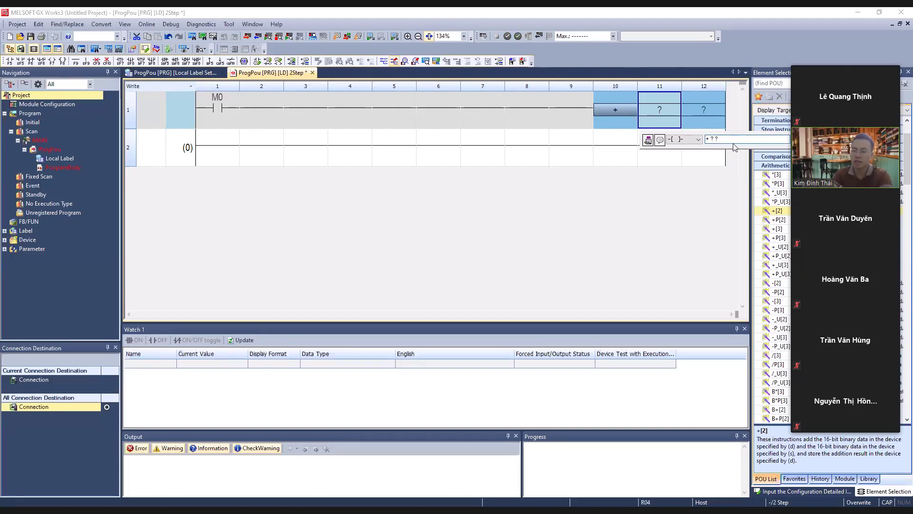
type("D1")
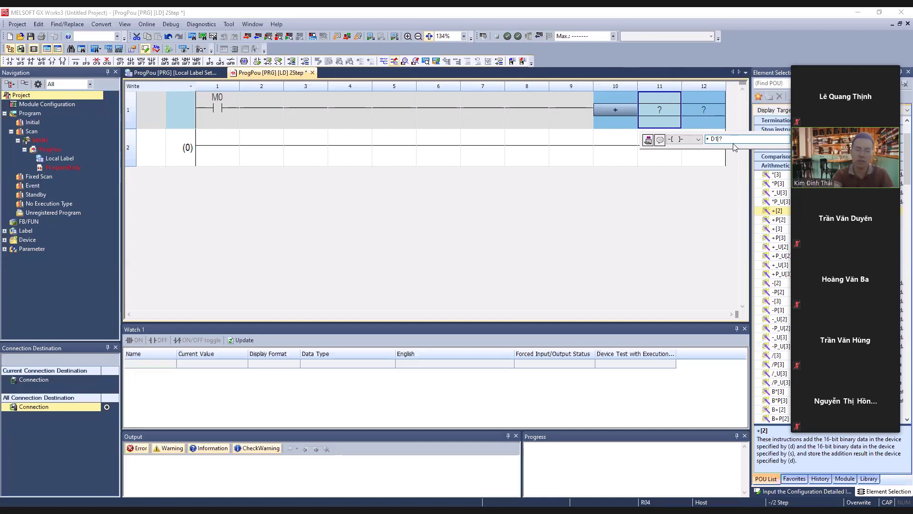
type("0")
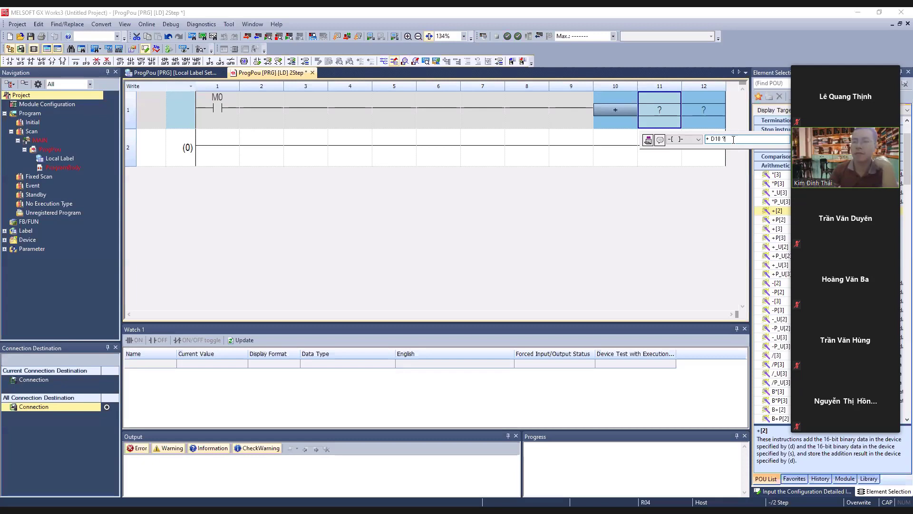
left_click(733, 140)
key("BackSpace")
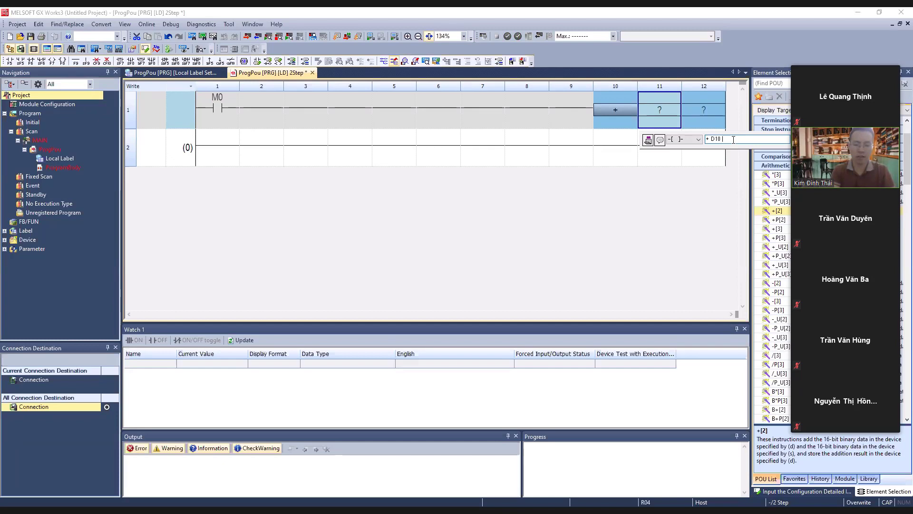
type("50")
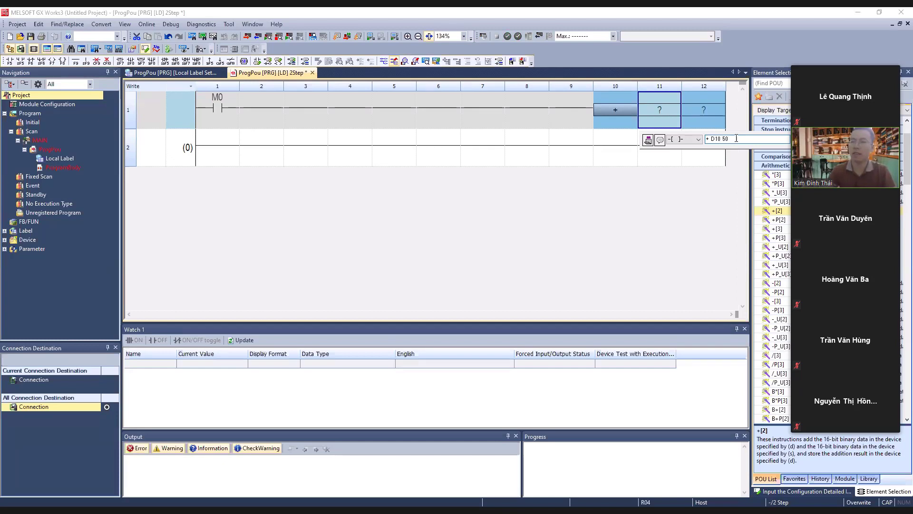
key("Return")
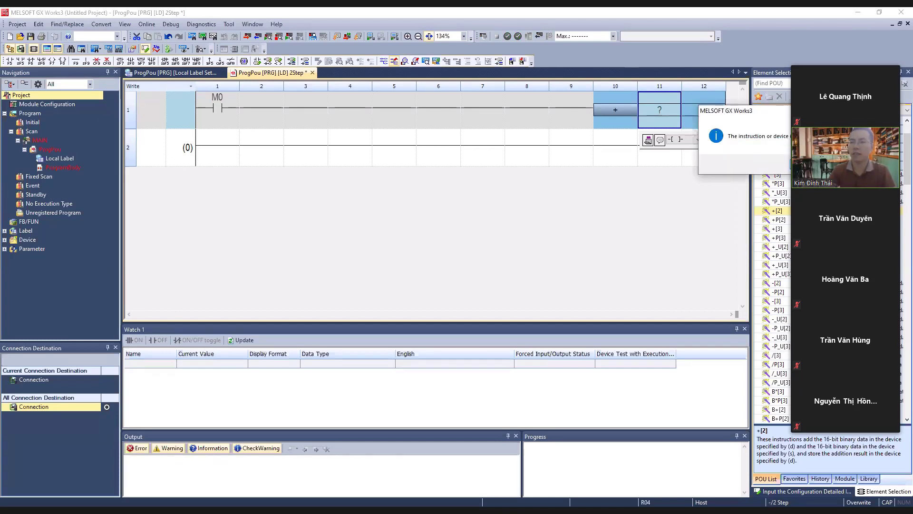
key("Return")
Try to correct the second operand of the + instruction to the decimal constant K50, keeping D10 first
left_click(724, 139)
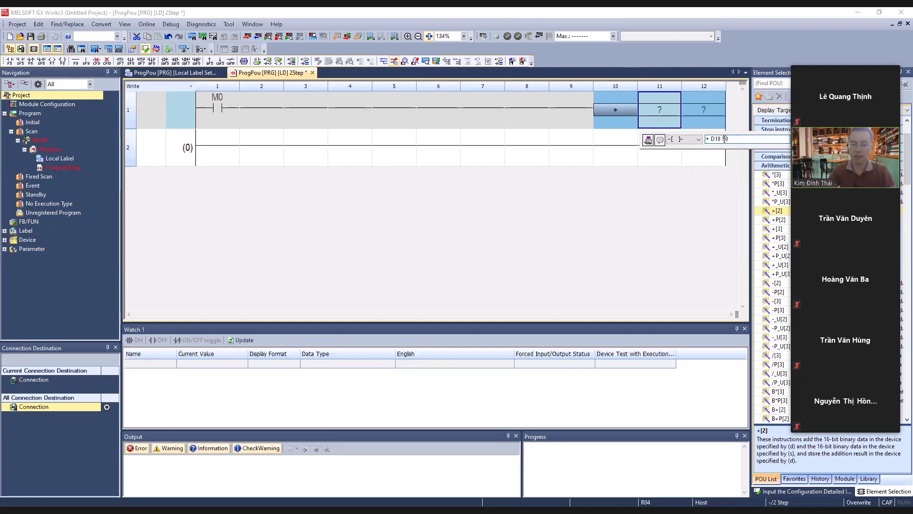
type("K")
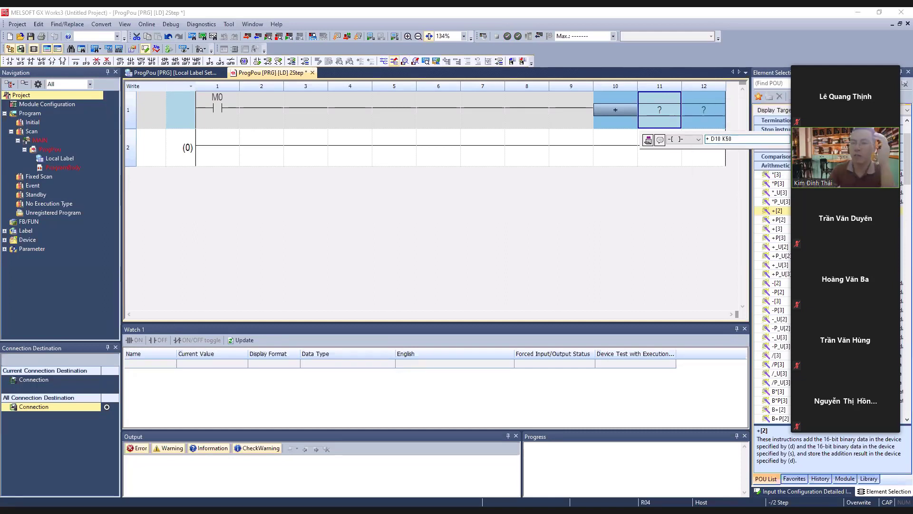
key("Return")
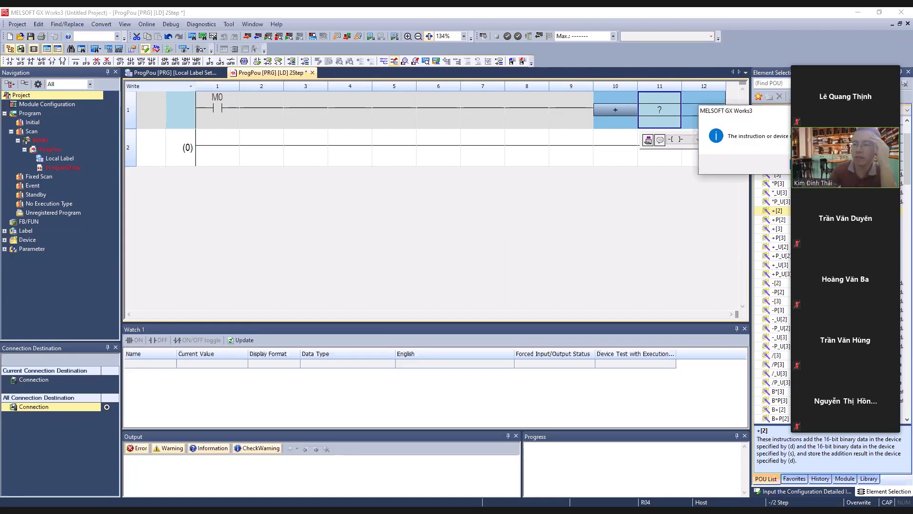
key("Return")
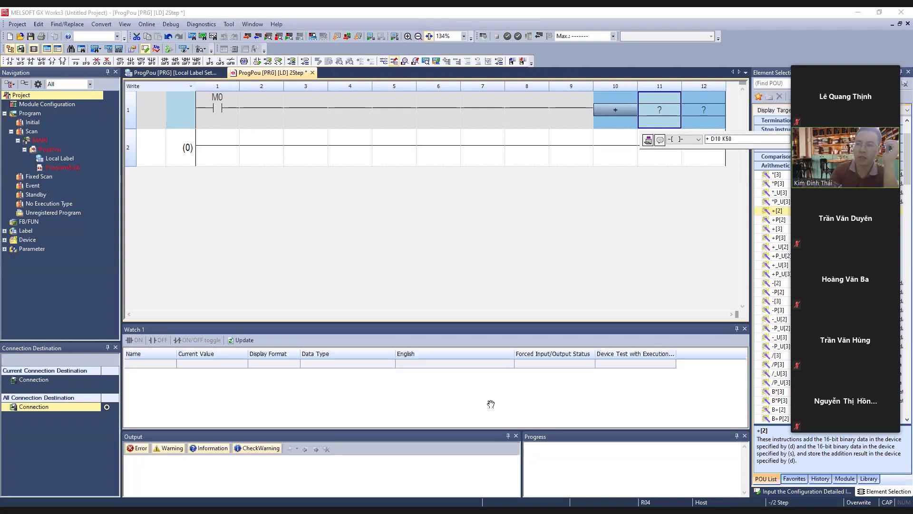
Reorder the + instruction's operands so that K50 is the source and D10 the destination
double_click(713, 139)
key("BackSpace")
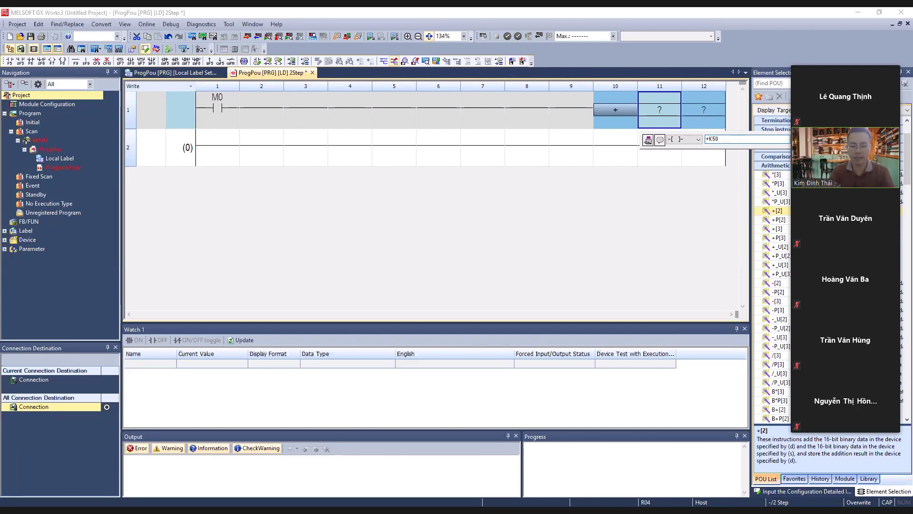
type("D10")
key("Return")
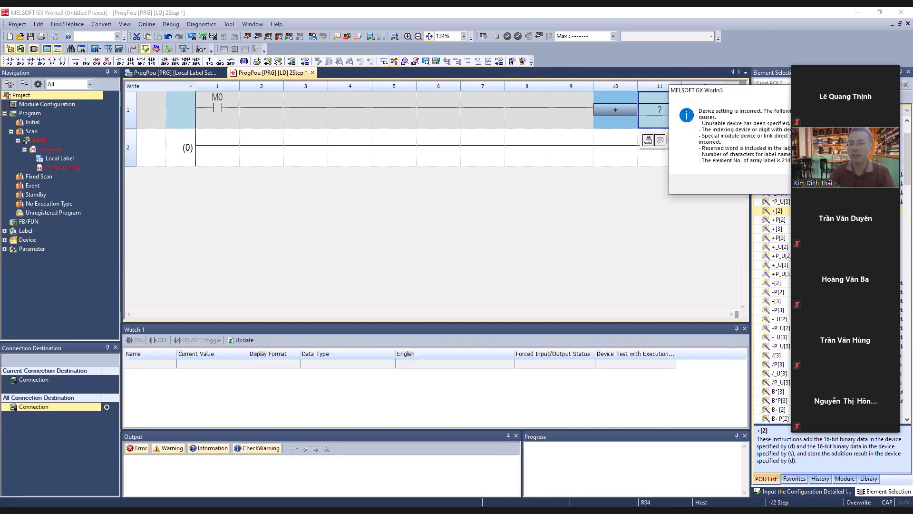
key("Return")
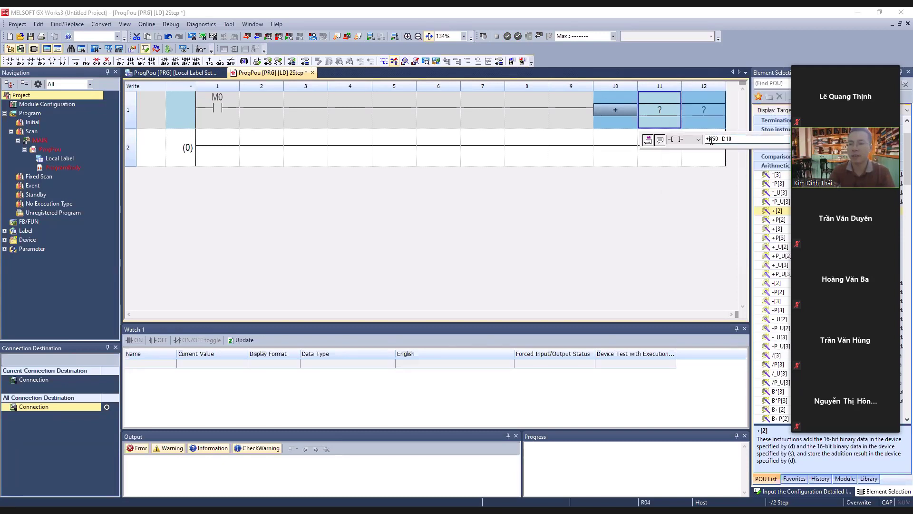
key("Return")
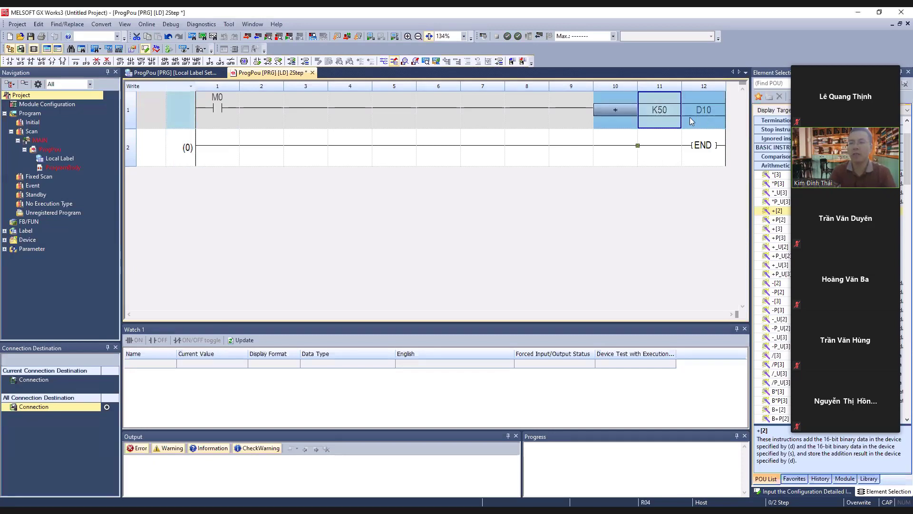
Convert the ladder program containing the M0 contact and the + K50 D10 instruction
left_click(705, 121)
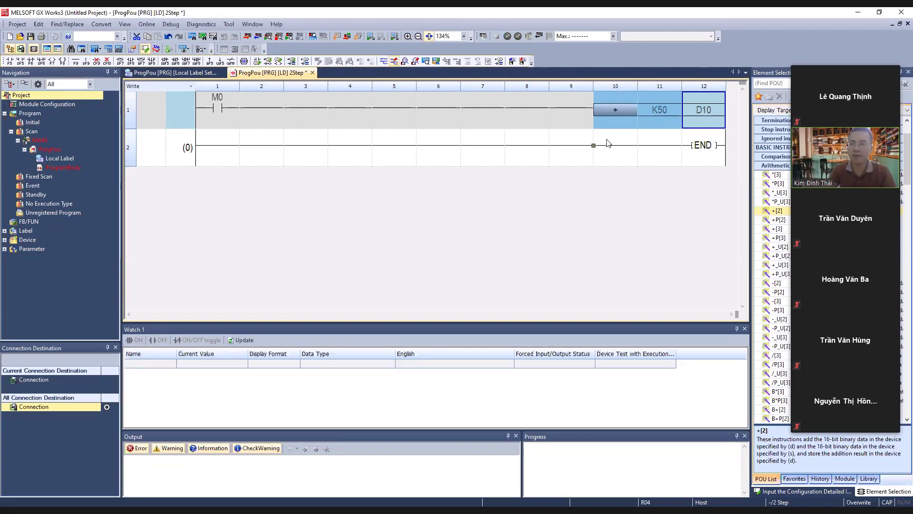
key("F4")
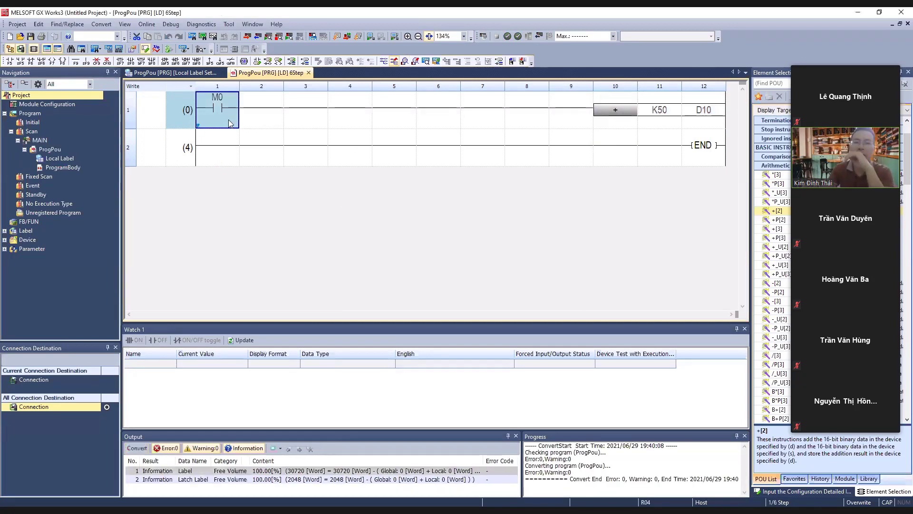
Start the PLC simulation and write the parameters and the program to the simulated PLC
left_click_drag(701, 117, 664, 122)
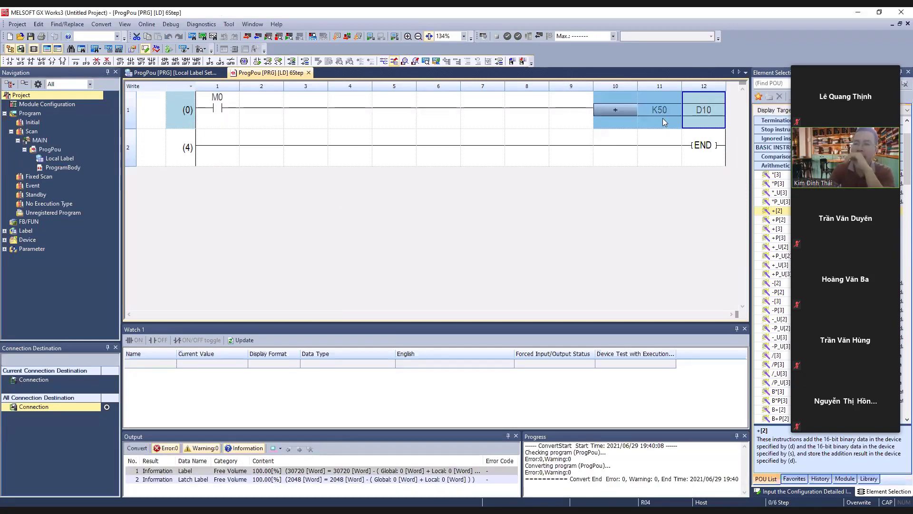
left_click(703, 121)
left_click(394, 62)
left_click(621, 143)
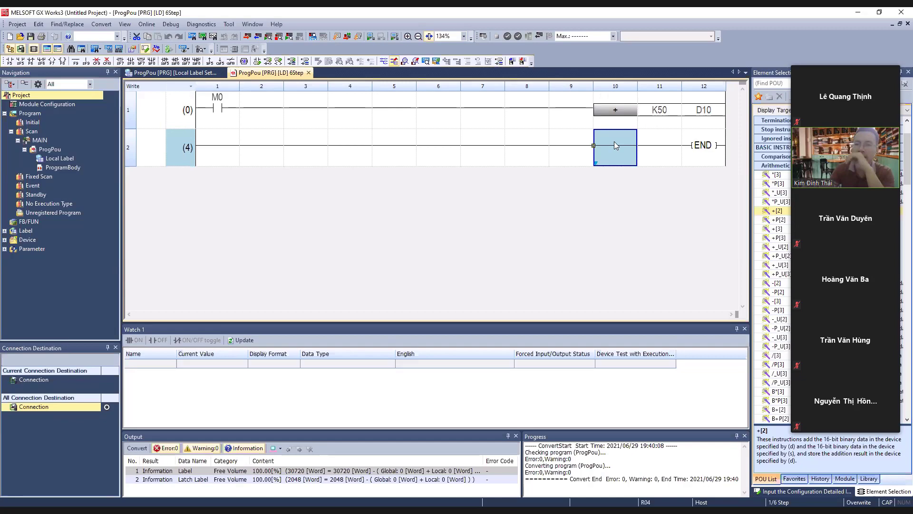
left_click(660, 151)
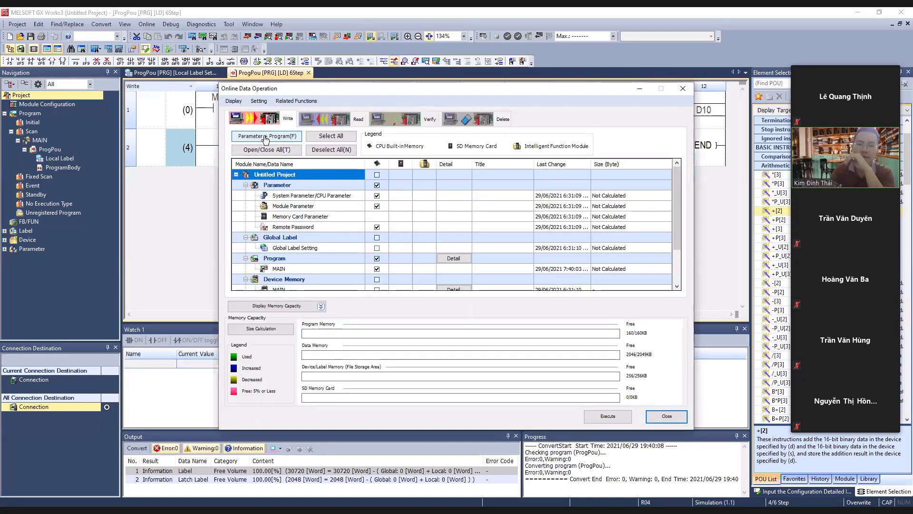
left_click(265, 137)
left_click(617, 416)
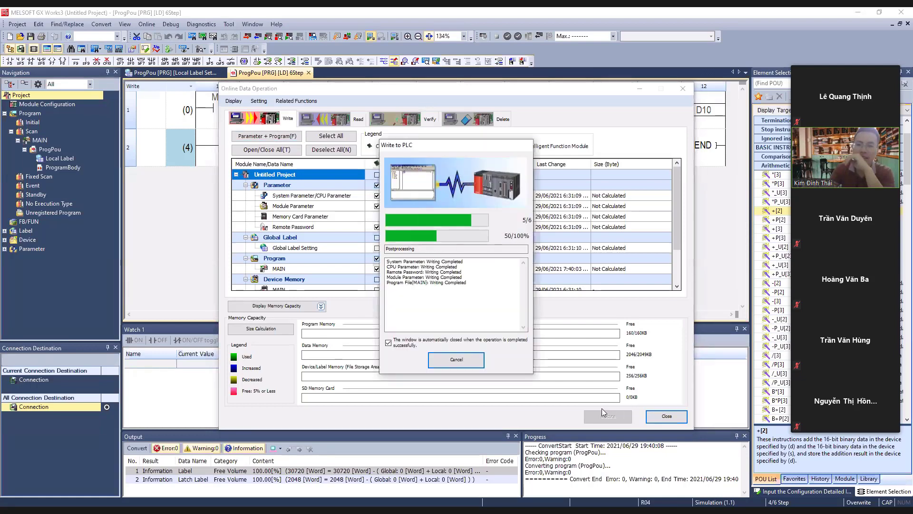
key("Return")
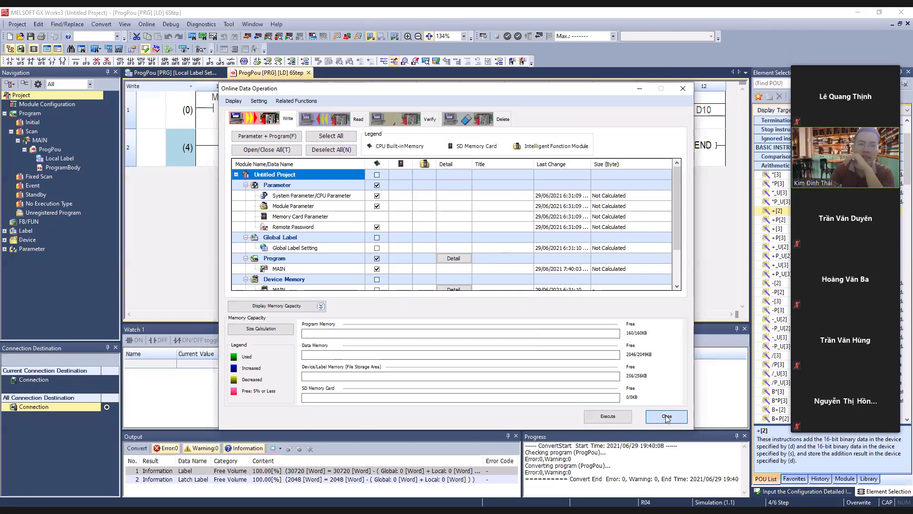
left_click(667, 417)
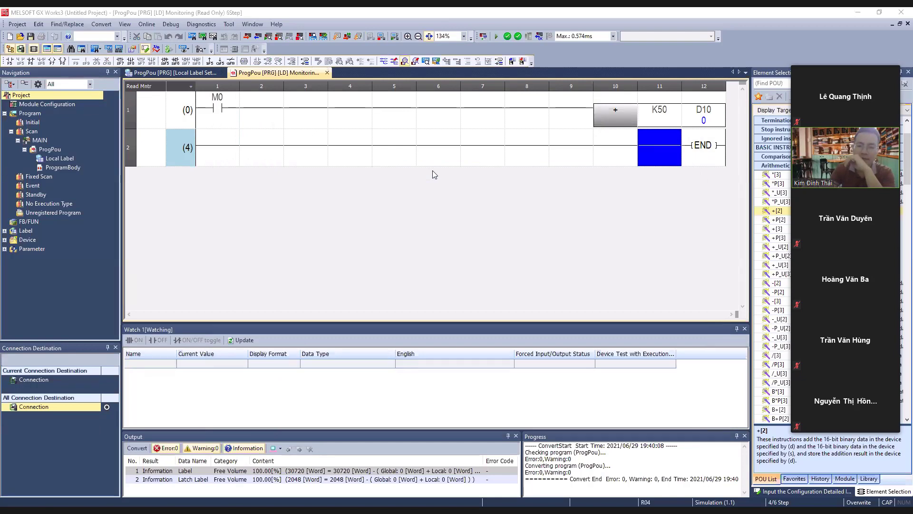
Switch to GT Designer3 and start the simulator for the HMI project
key("alt+Tab")
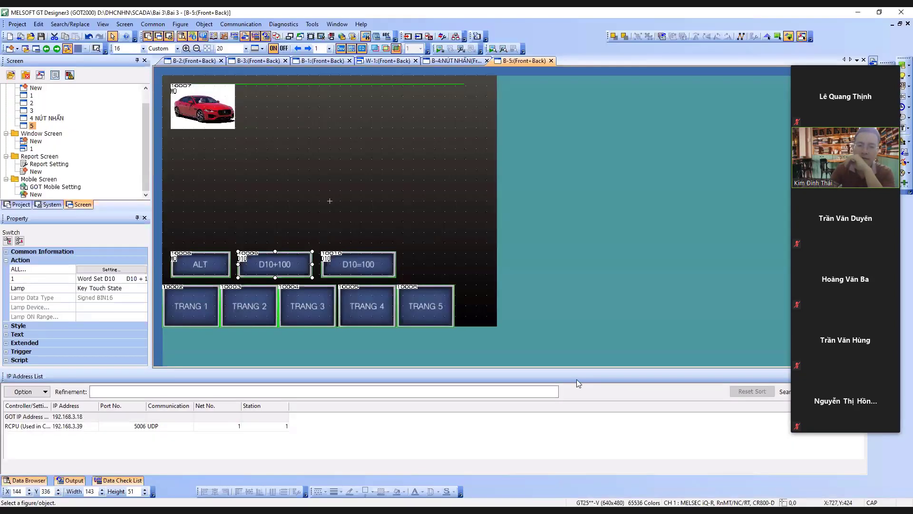
left_click(430, 222)
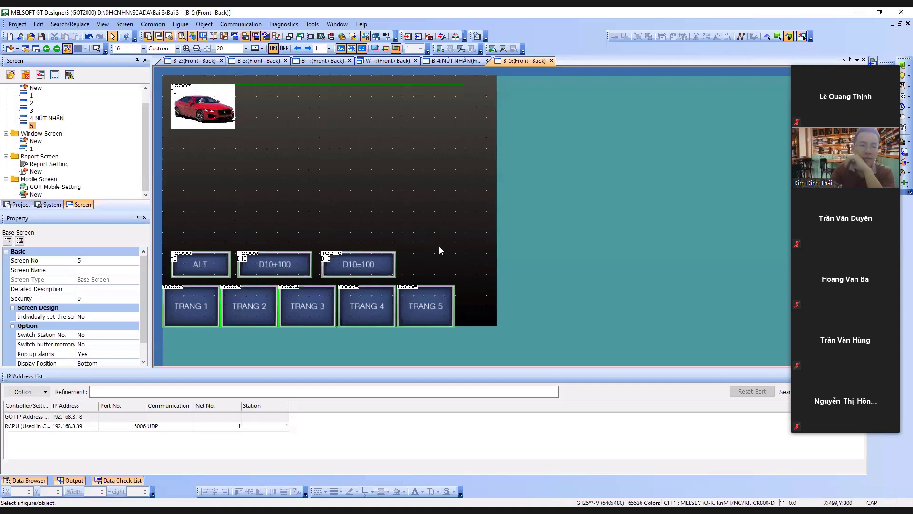
left_click(447, 304)
left_click(471, 241)
left_click(439, 307)
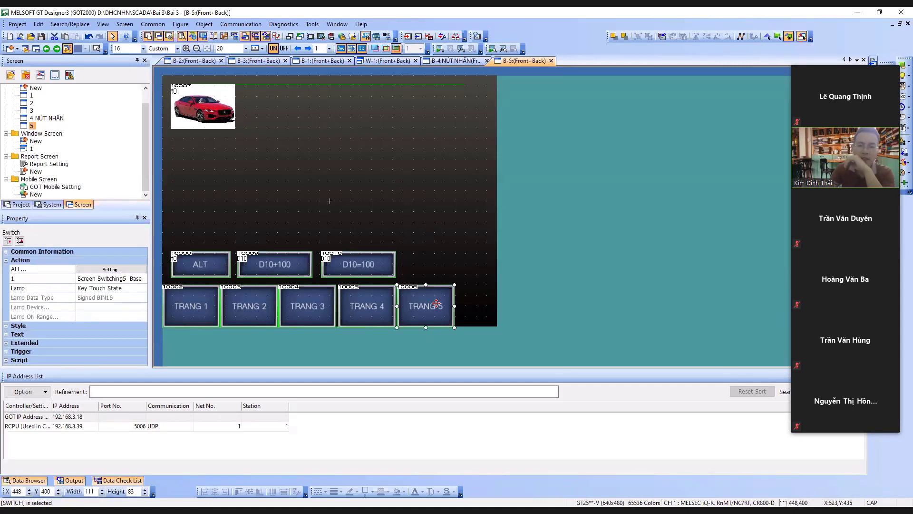
left_click(440, 49)
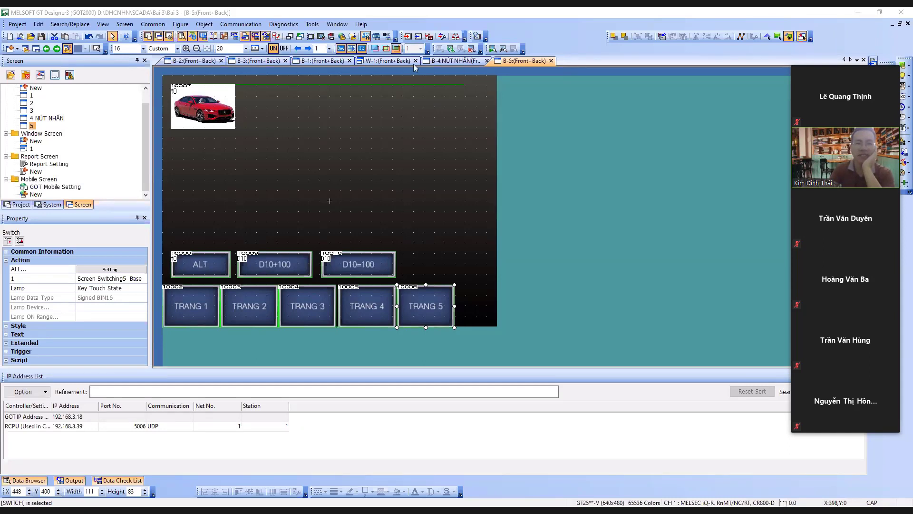
left_click(395, 164)
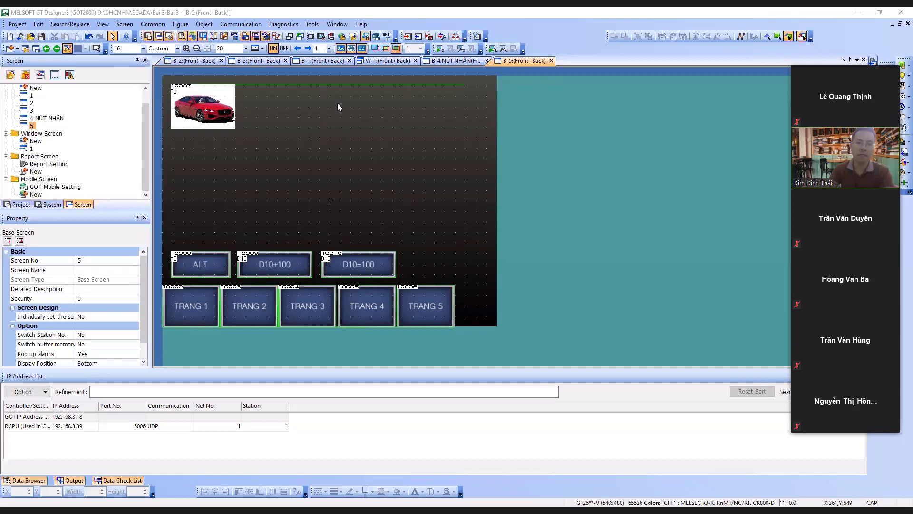
left_click(440, 50)
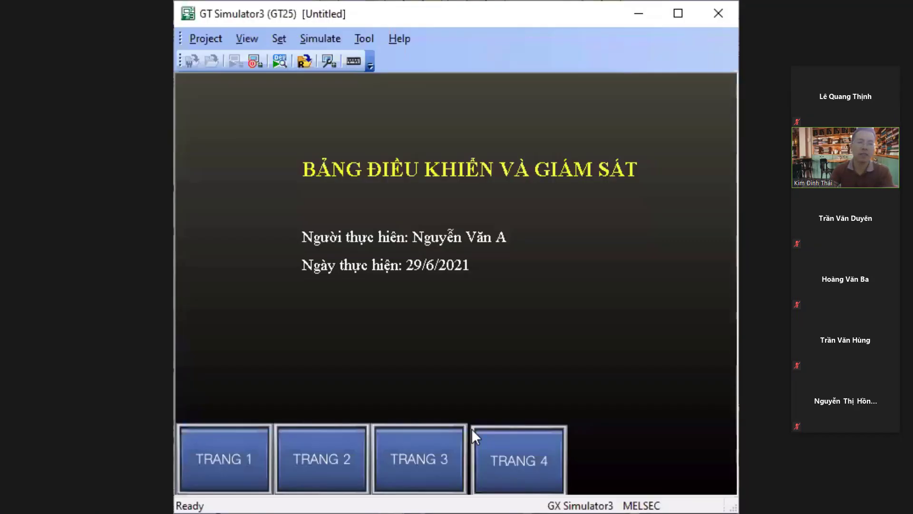
Go through TRANG 4 to TRANG 5 on the simulated HMI and test the car's movement with the ALT switch
left_click(472, 428)
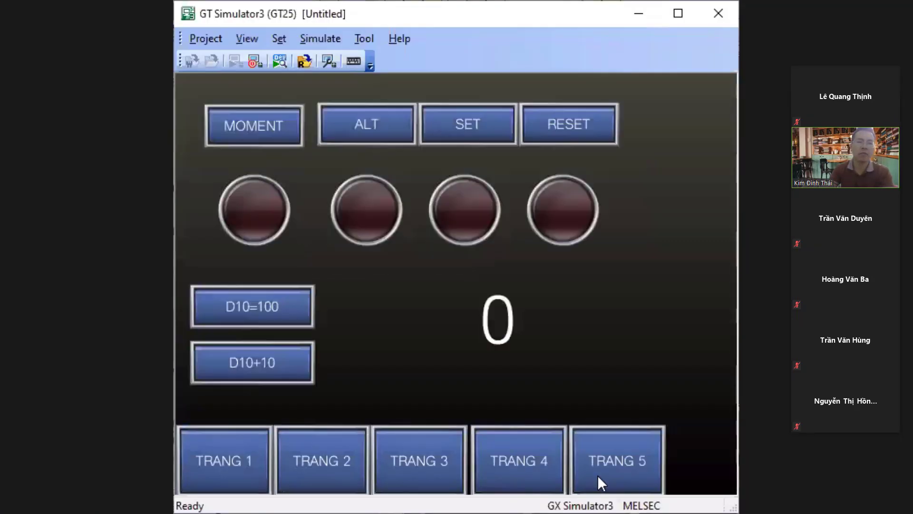
left_click(618, 471)
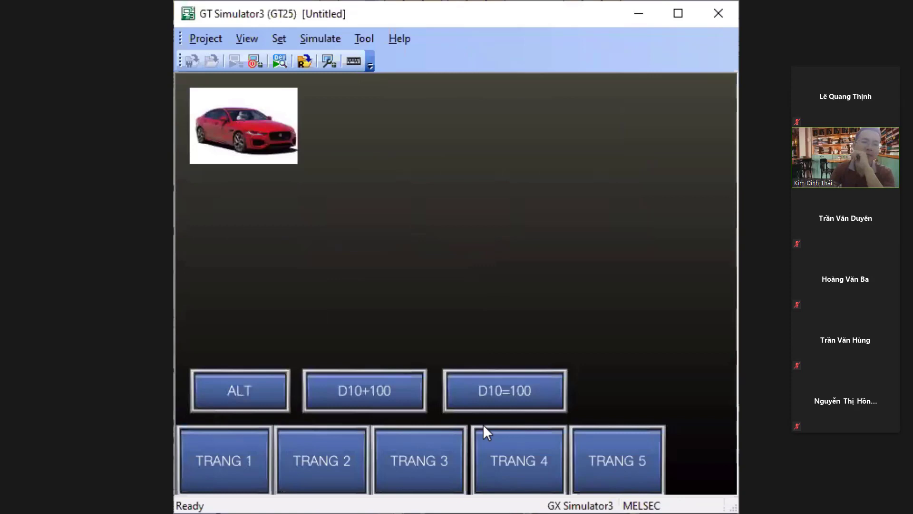
left_click(261, 384)
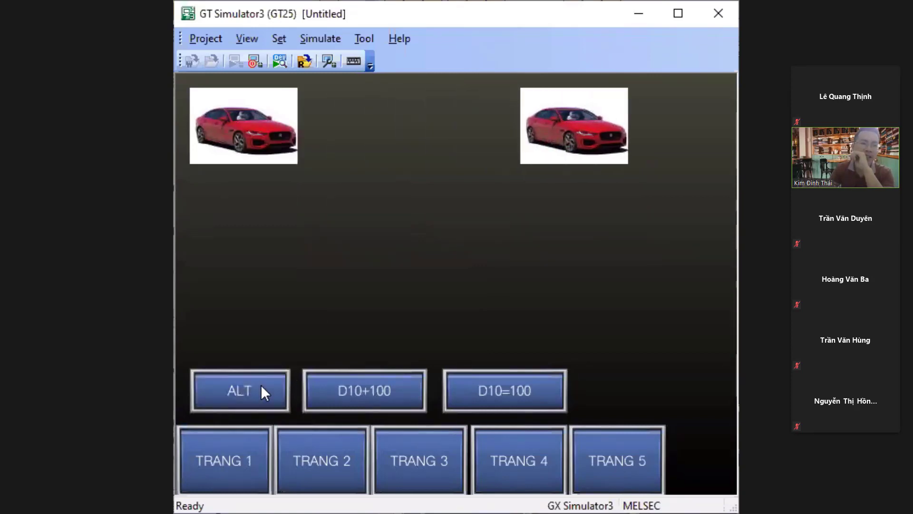
left_click(260, 384)
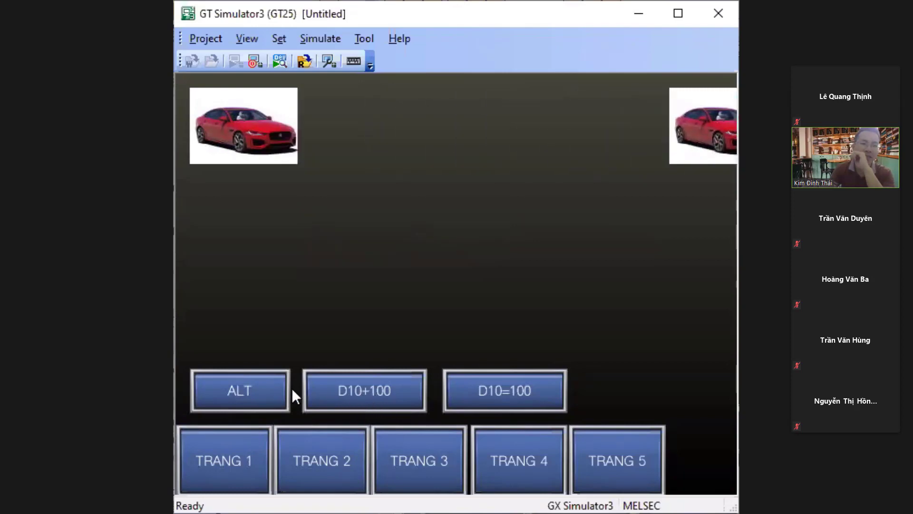
left_click(256, 383)
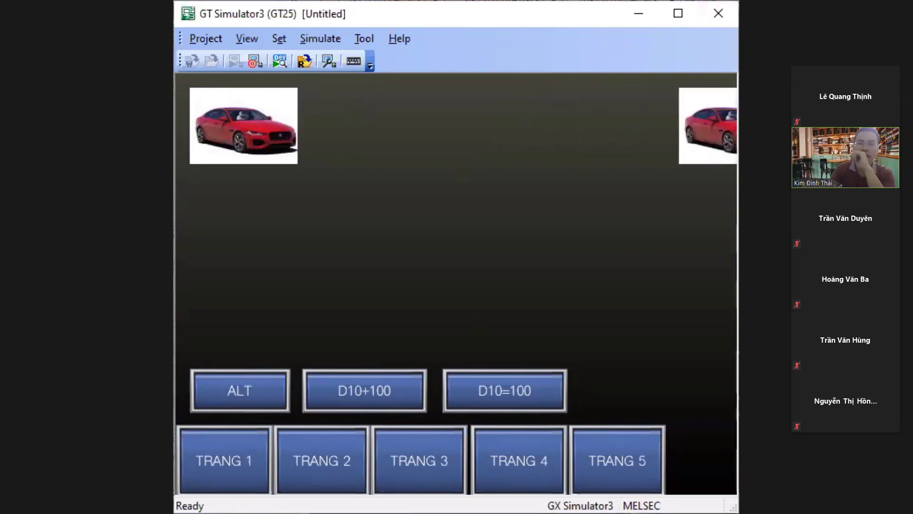
Exit the running HMI simulation and start it again from GT Designer3
left_click(254, 64)
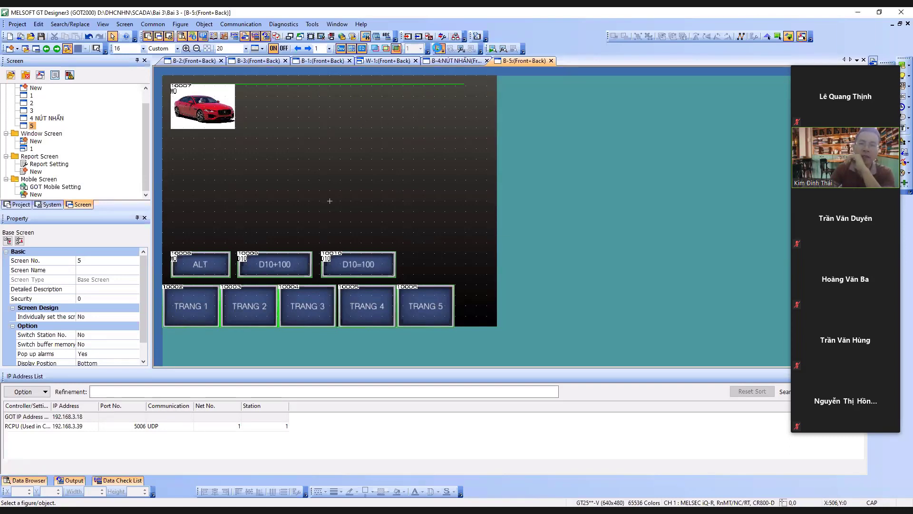
left_click(440, 49)
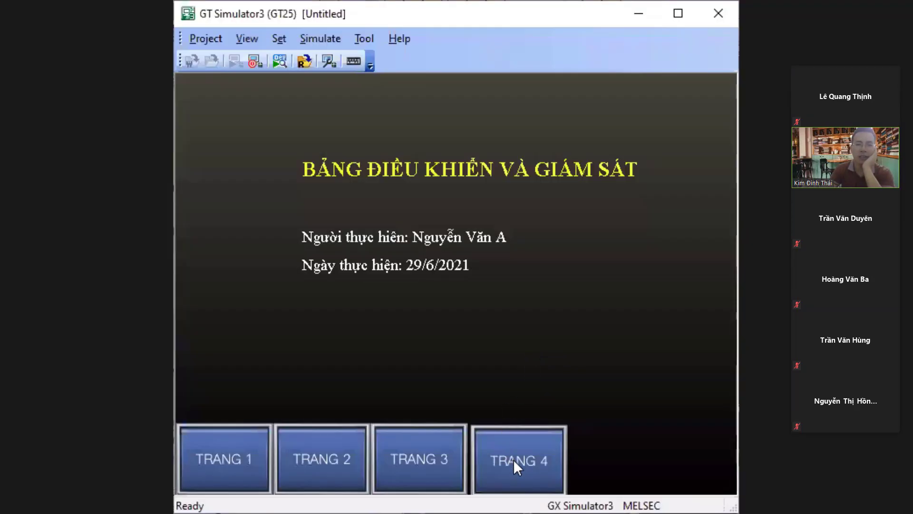
Go through TRANG 4 to TRANG 5 in the restarted HMI simulation and operate the ALT switch repeatedly to test the car
left_click(512, 459)
left_click(605, 458)
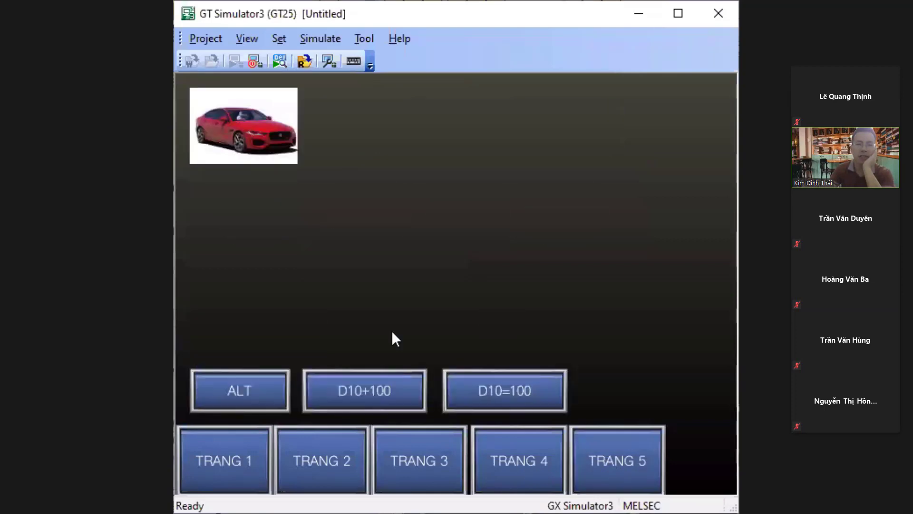
left_click(263, 389)
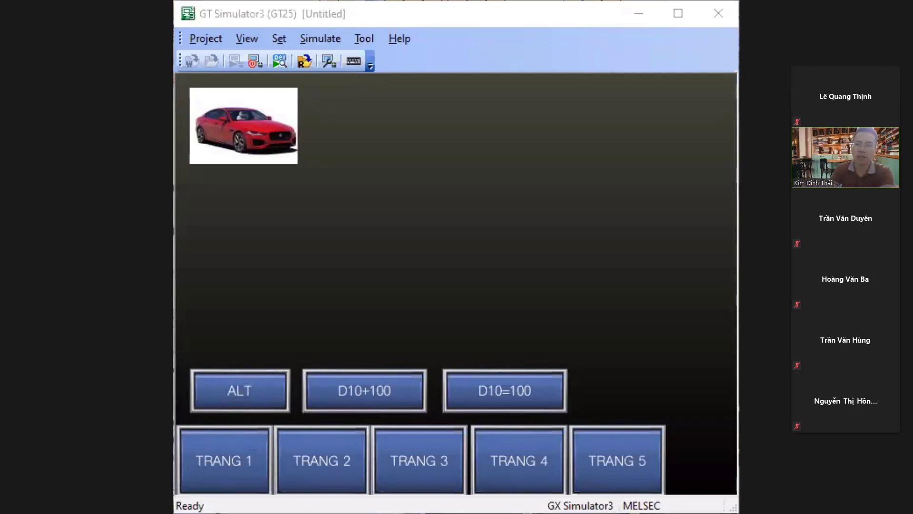
left_click(247, 396)
left_click(265, 403)
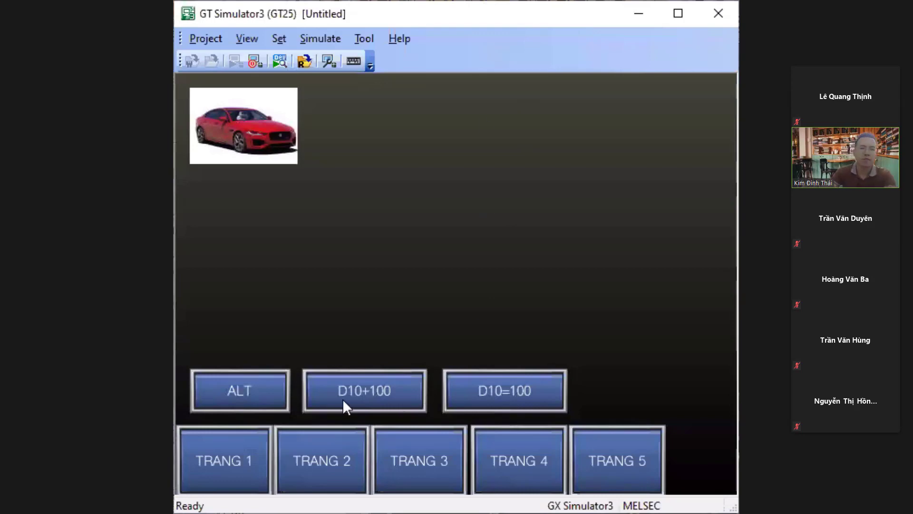
left_click(262, 385)
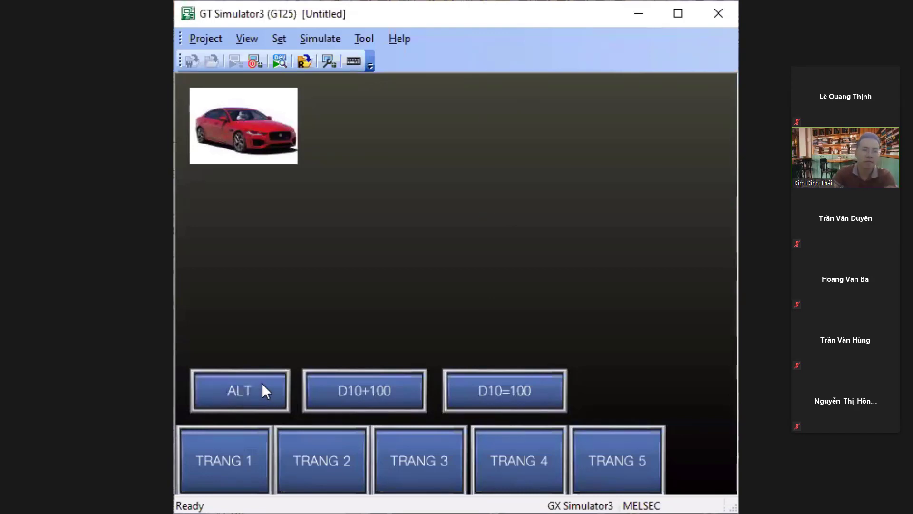
left_click(262, 386)
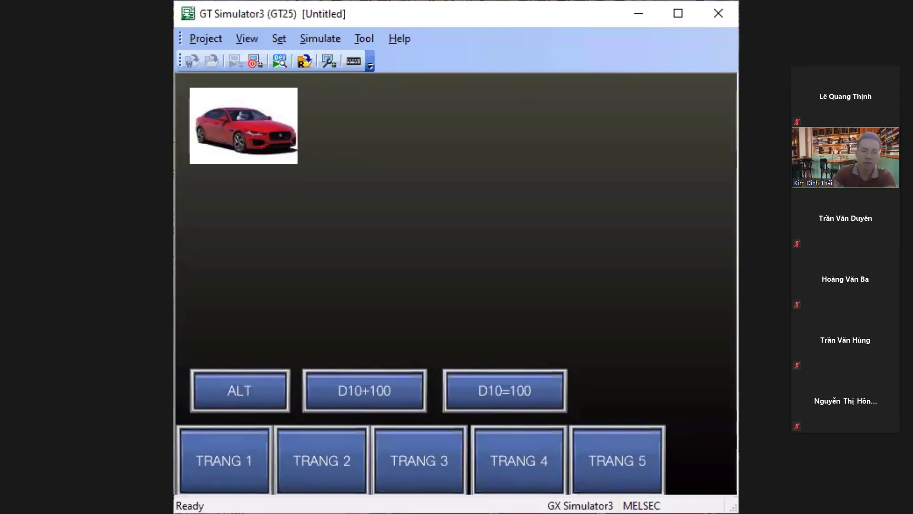
left_click(258, 391)
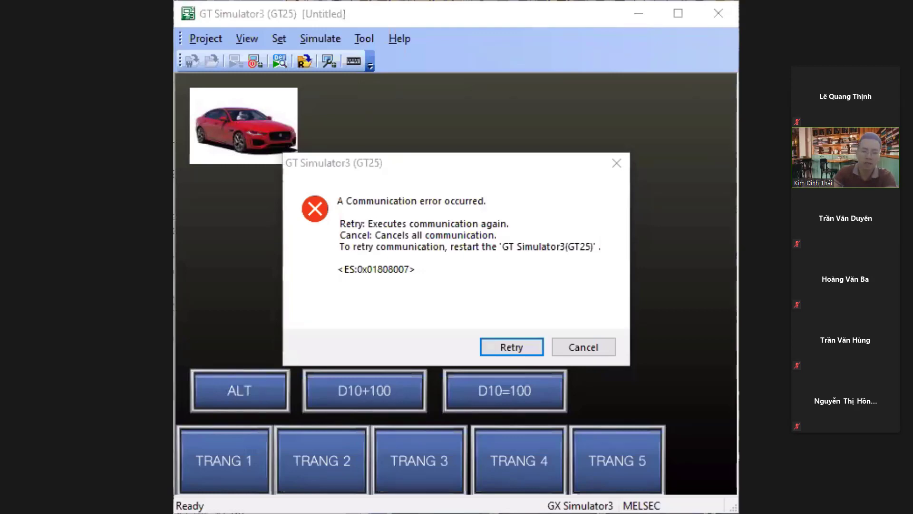
Retry the simulator's communication after each communication error and operate the ALT switch again
left_click(514, 352)
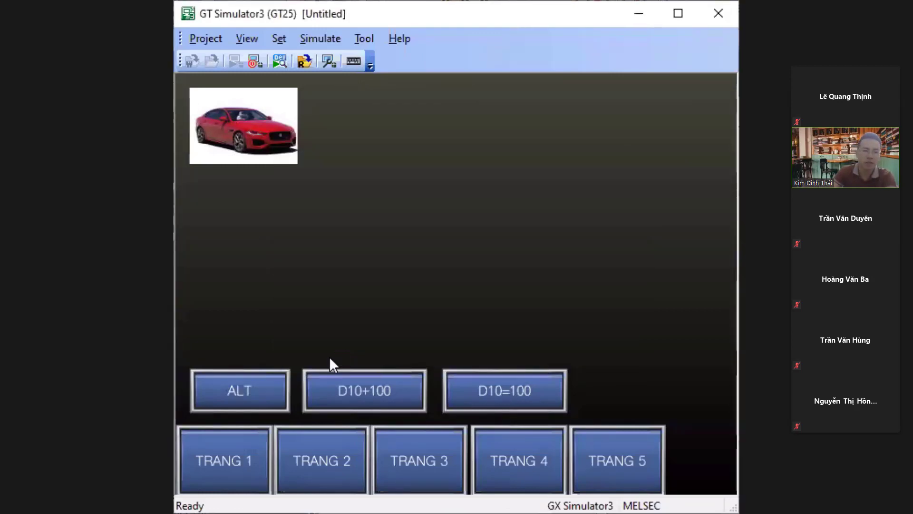
left_click(231, 392)
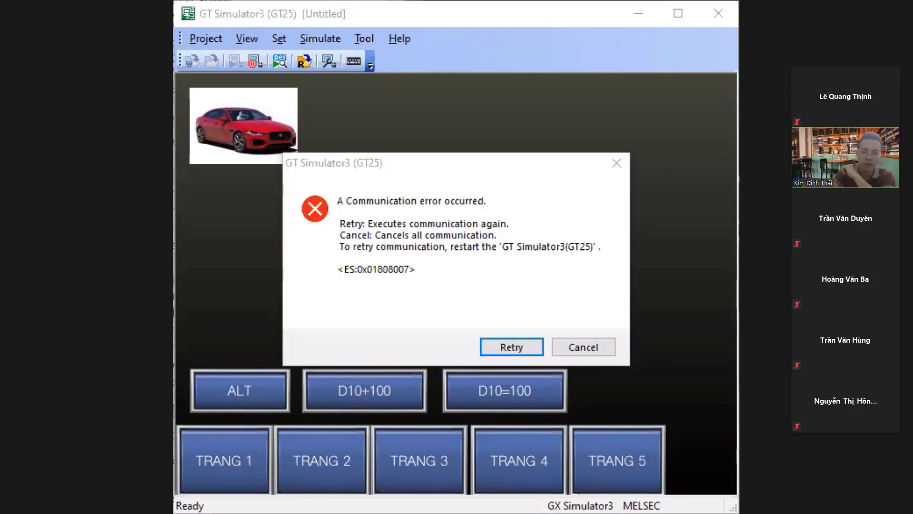
left_click(513, 347)
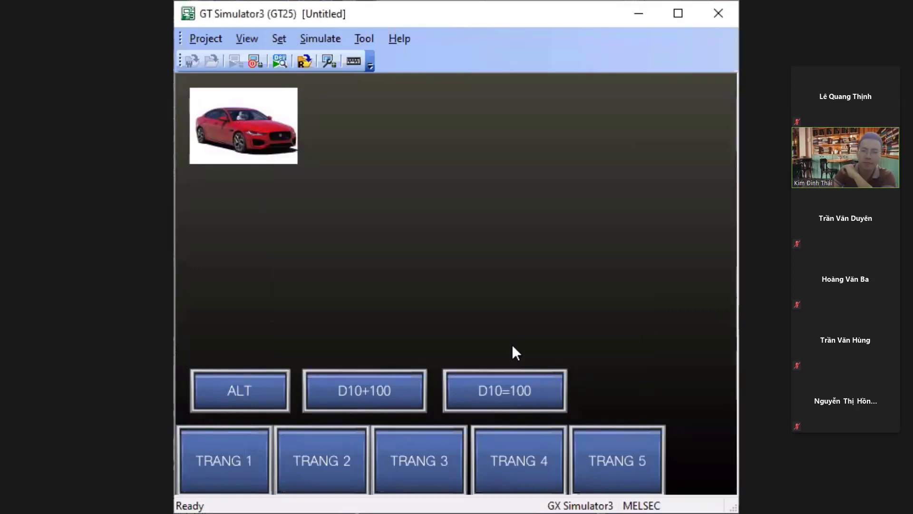
left_click(259, 389)
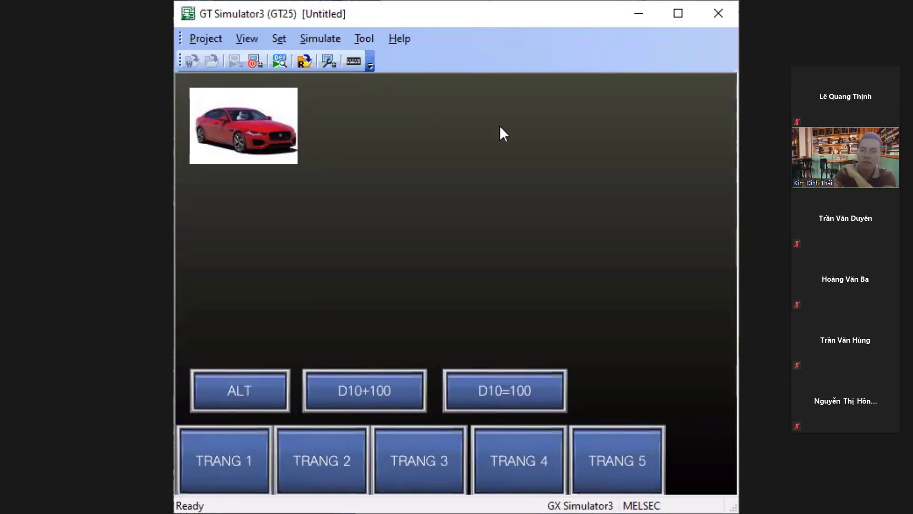
Test the car's movement with the D10+100 switch and the D10=100 switch on the simulated HMI
left_click(339, 388)
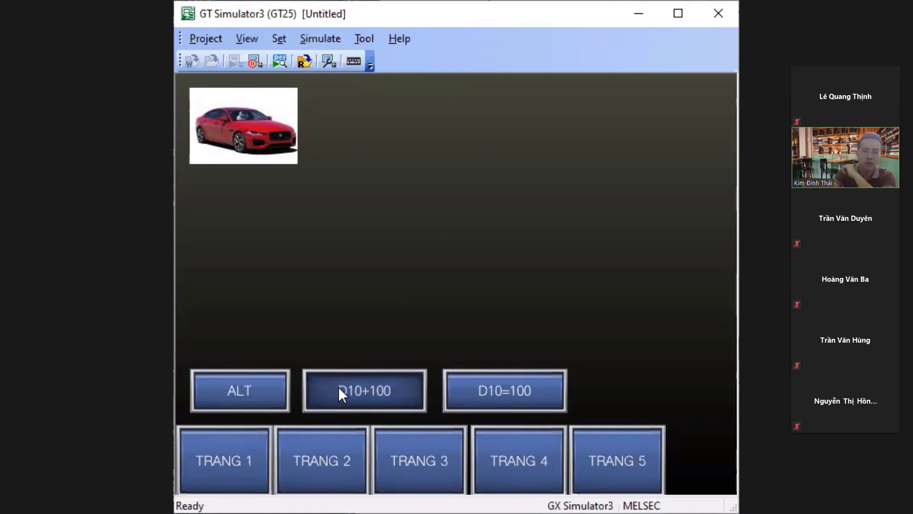
left_click(480, 398)
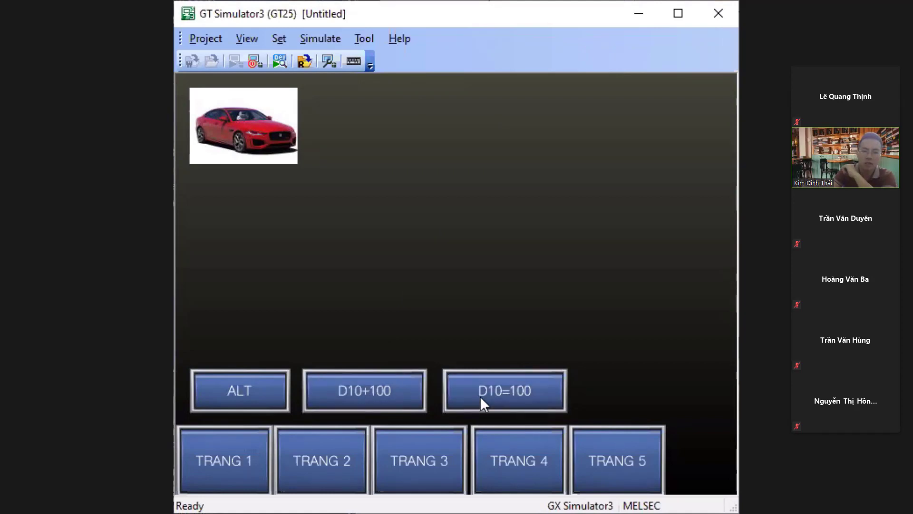
left_click(481, 397)
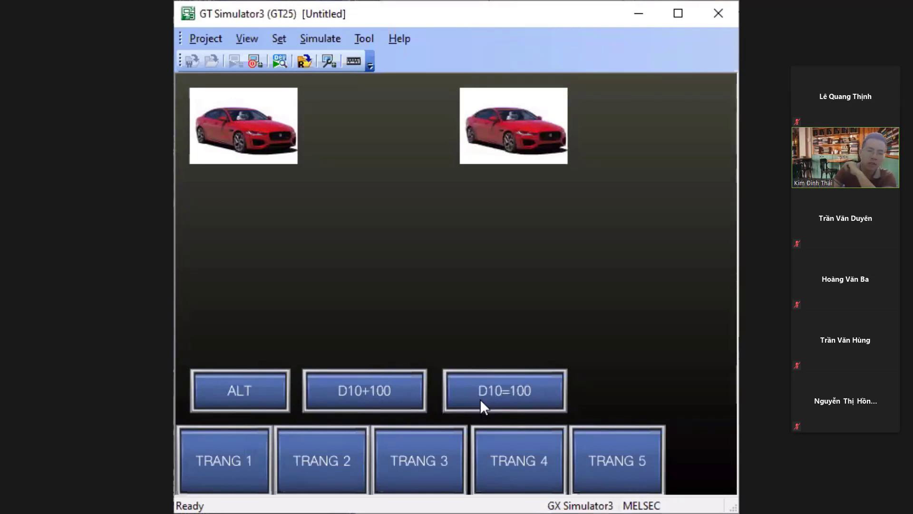
Toggle the ALT switch several more times to test the car's movement, and dismiss the communication error dialog
left_click(274, 389)
left_click(274, 393)
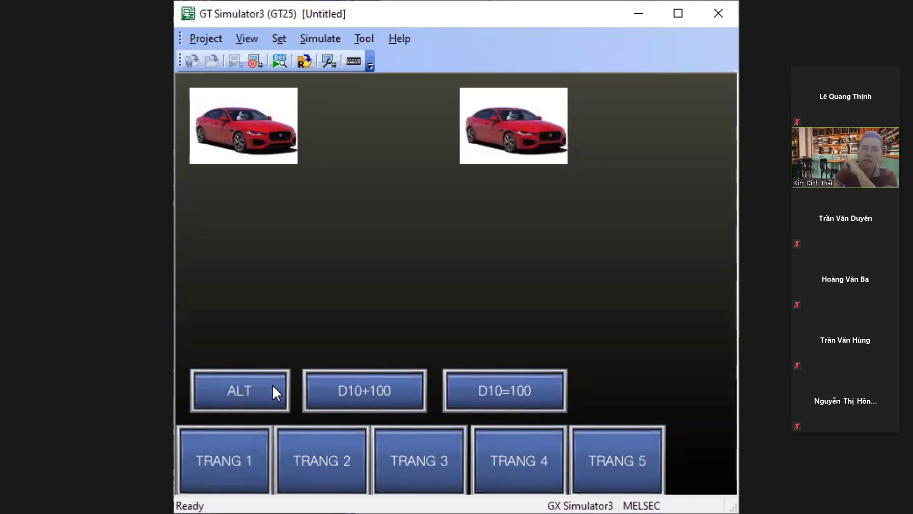
left_click(273, 387)
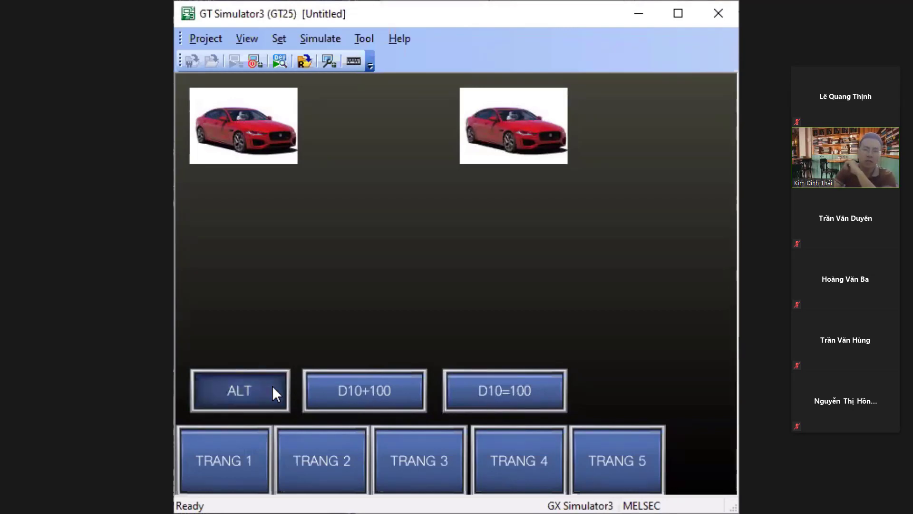
left_click(273, 386)
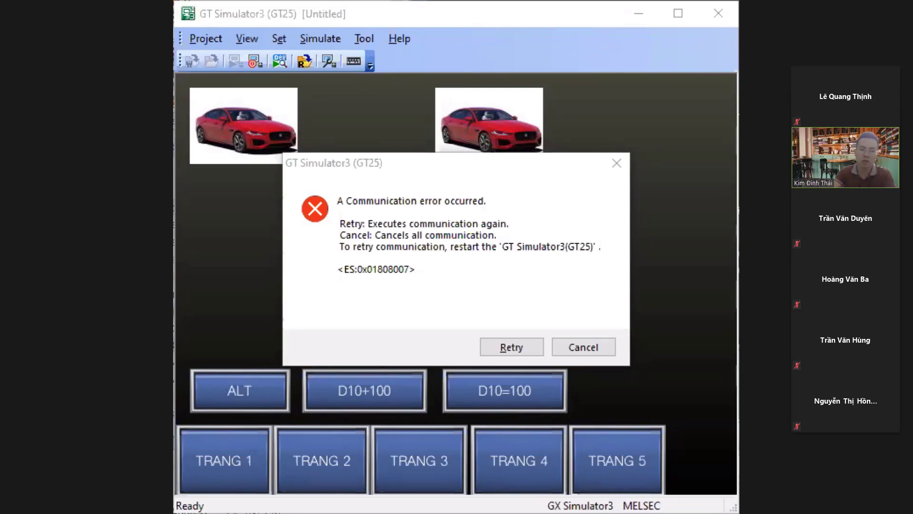
left_click(506, 358)
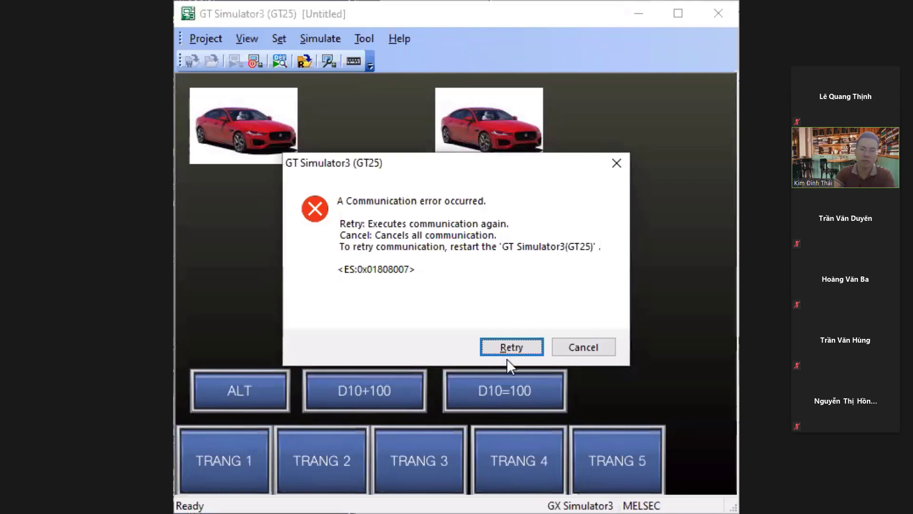
left_click(616, 164)
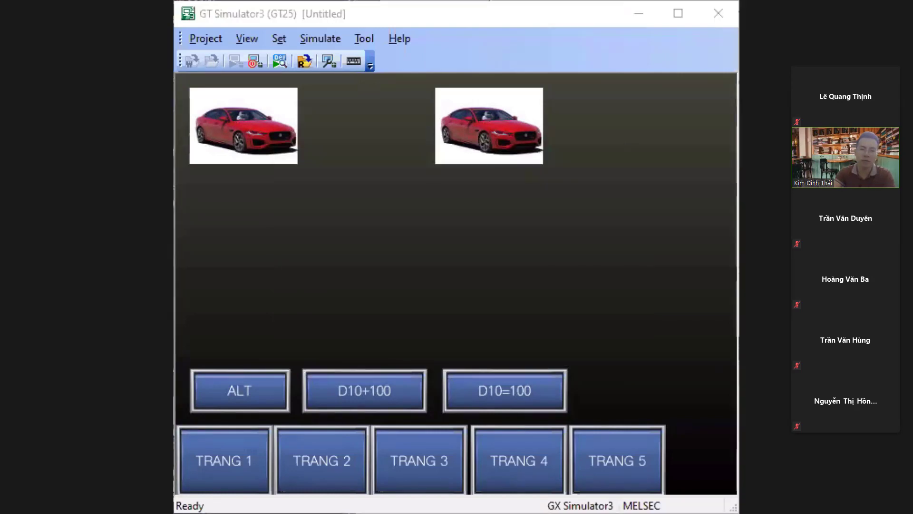
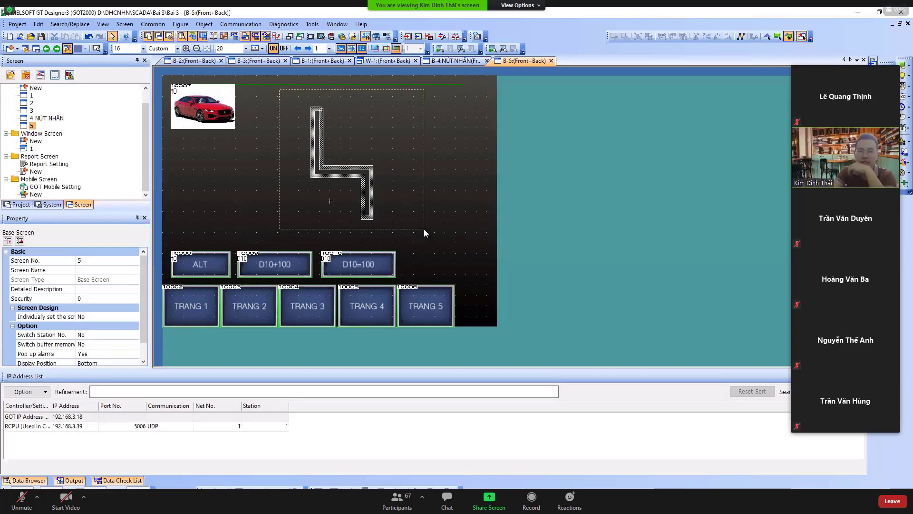
Check the style settings of the stepped piping figure on base screen 5 without changing them, and delete the figure
left_click_drag(423, 230, 422, 229)
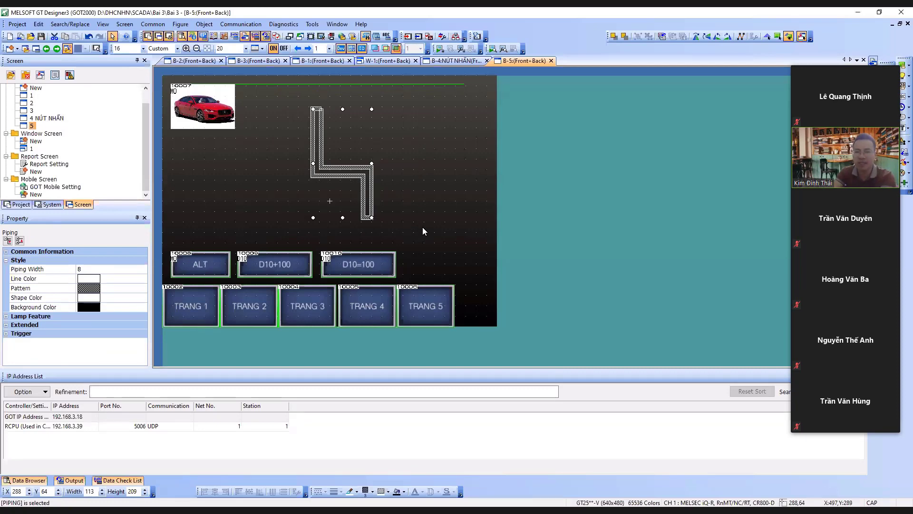
left_click(419, 227)
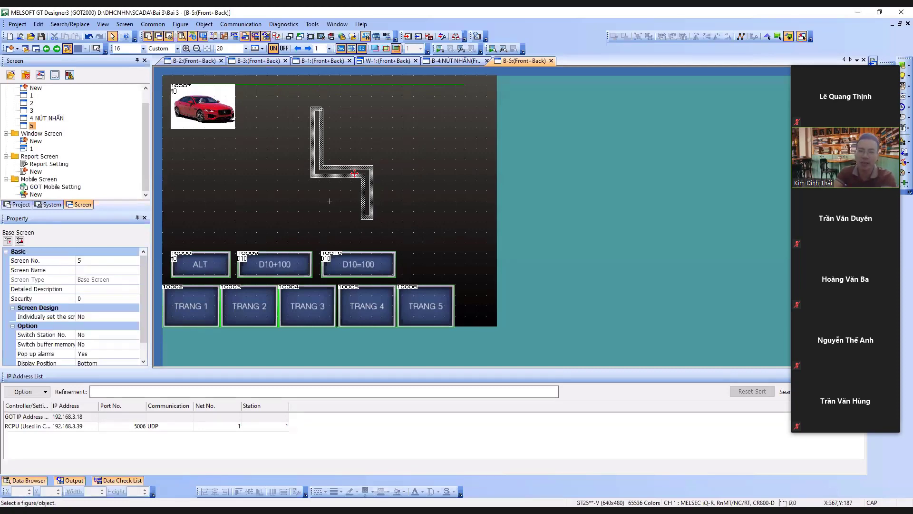
left_click(354, 173)
right_click(356, 173)
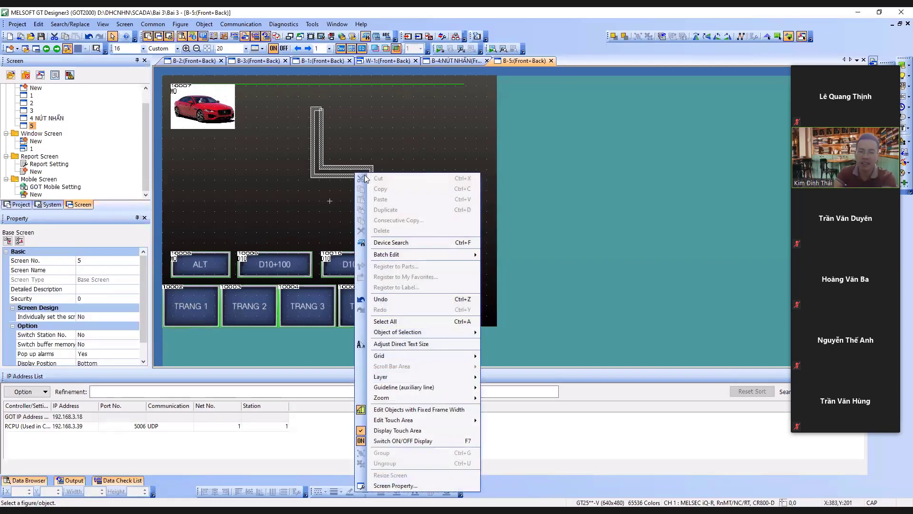
key("Escape")
left_click(336, 169)
double_click(336, 168)
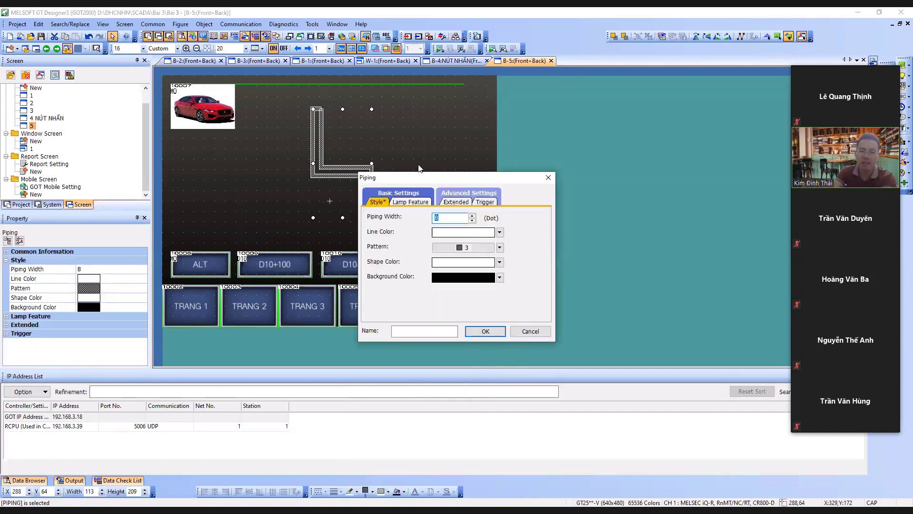
left_click(550, 174)
left_click_drag(441, 240, 302, 96)
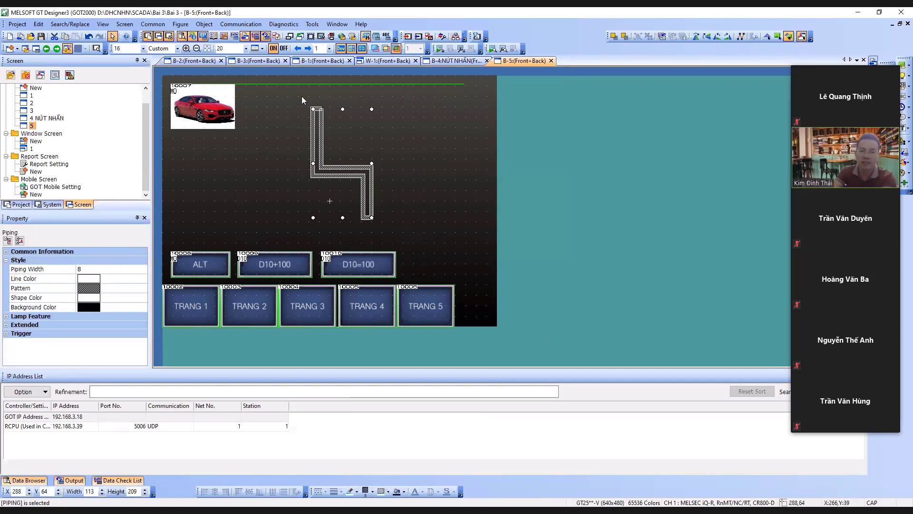
key("Delete")
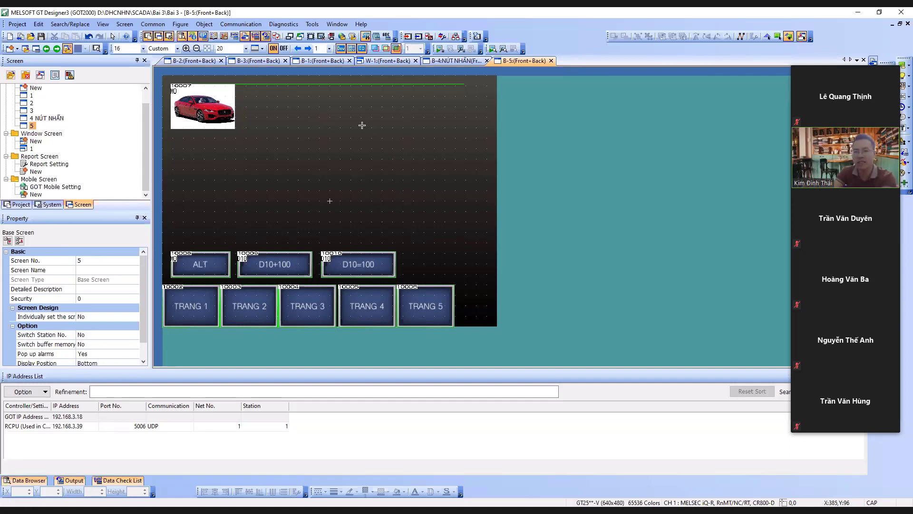
Draw a downward-opening sector about 81 dots wide and 65 dots high in the empty area above the TRANG switches
left_click_drag(397, 159, 431, 191)
left_click(379, 191)
left_click(430, 189)
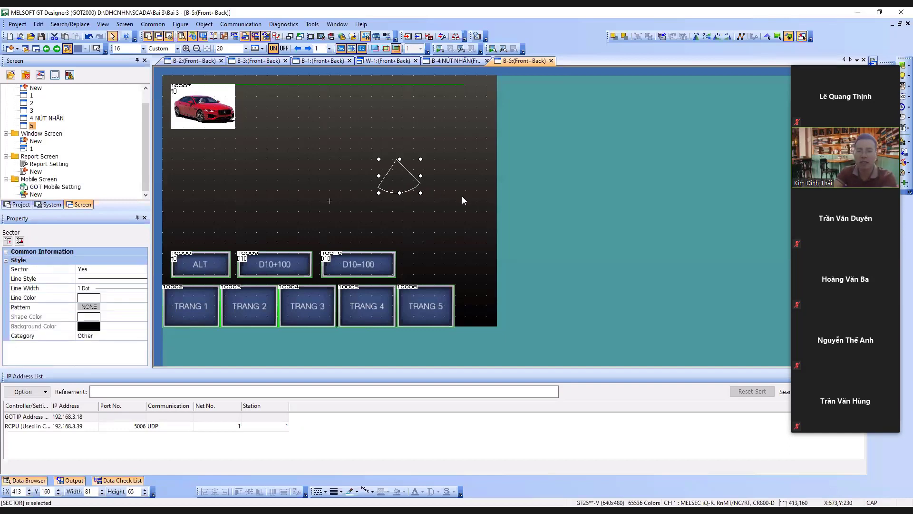
Fill the sector with pattern 7 in its Arc / Sector settings
double_click(404, 183)
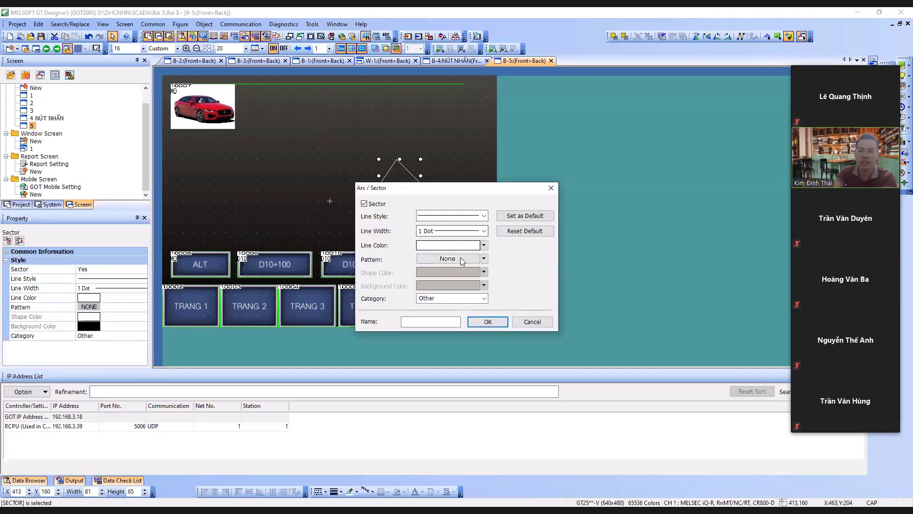
left_click(449, 258)
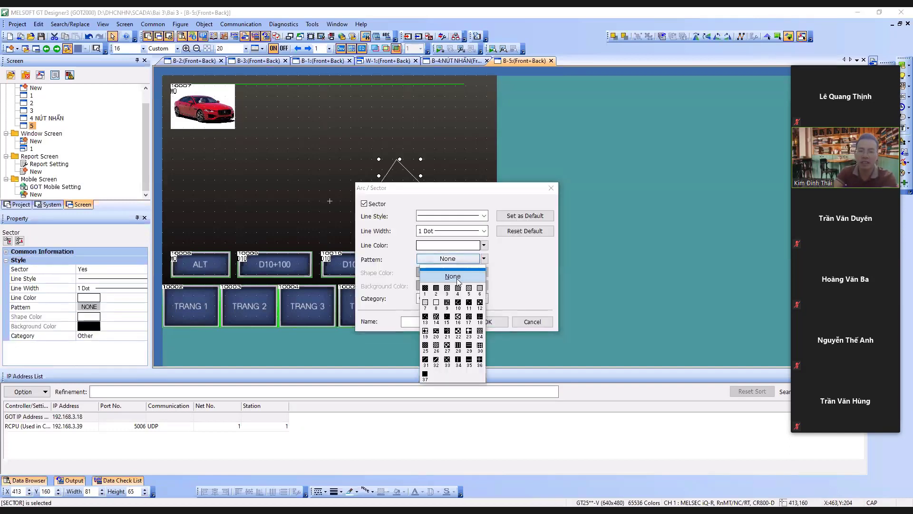
left_click(426, 302)
key("Return")
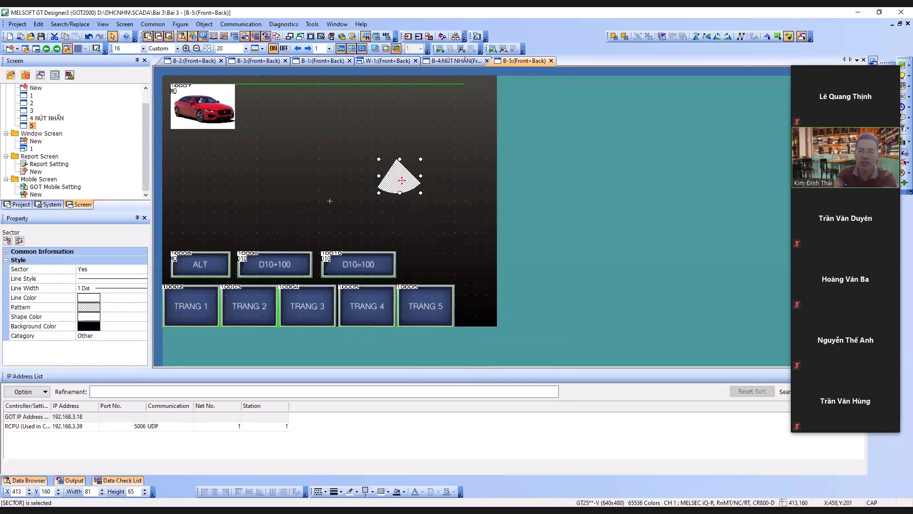
Register the filled sector as part number 4 with the name QUAT
right_click(402, 183)
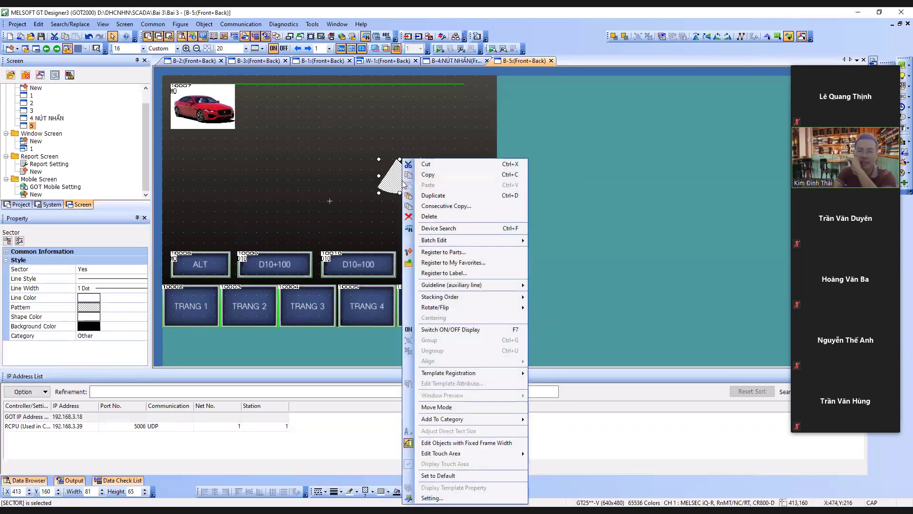
left_click(441, 252)
left_click_drag(450, 266, 409, 266)
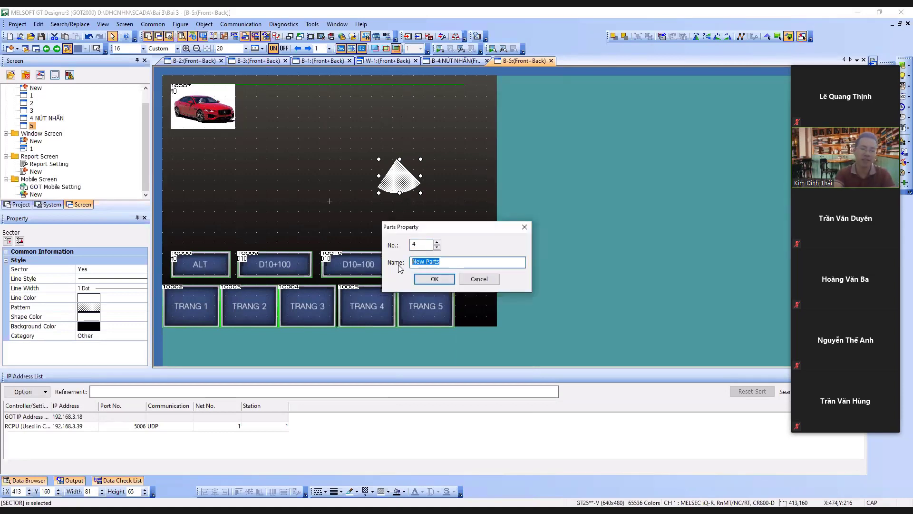
type("qUAT")
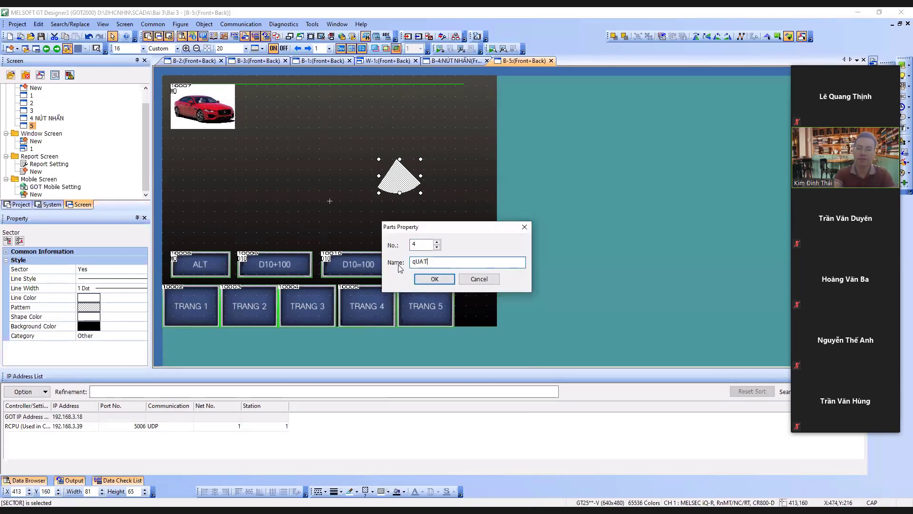
key("BackSpace")
key("BackSpace")
key("BackSpace")
key("BackSpace")
type("QUAT")
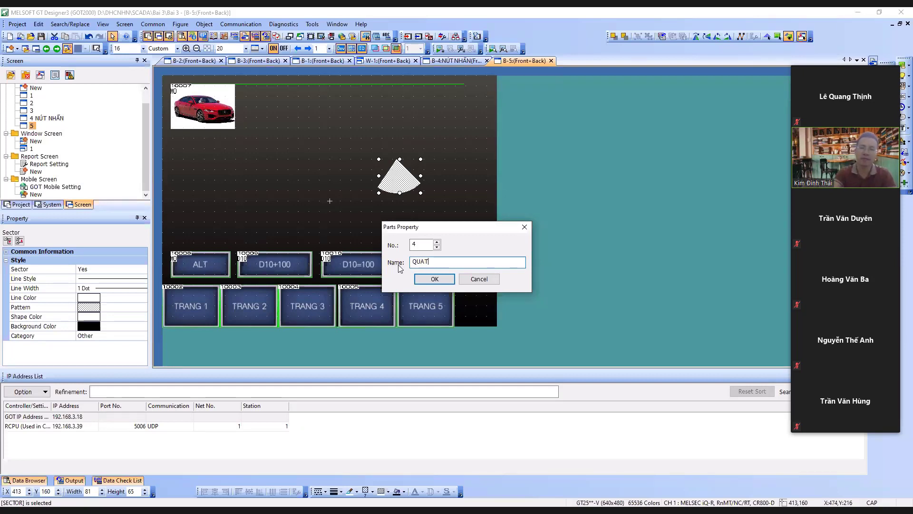
left_click(434, 280)
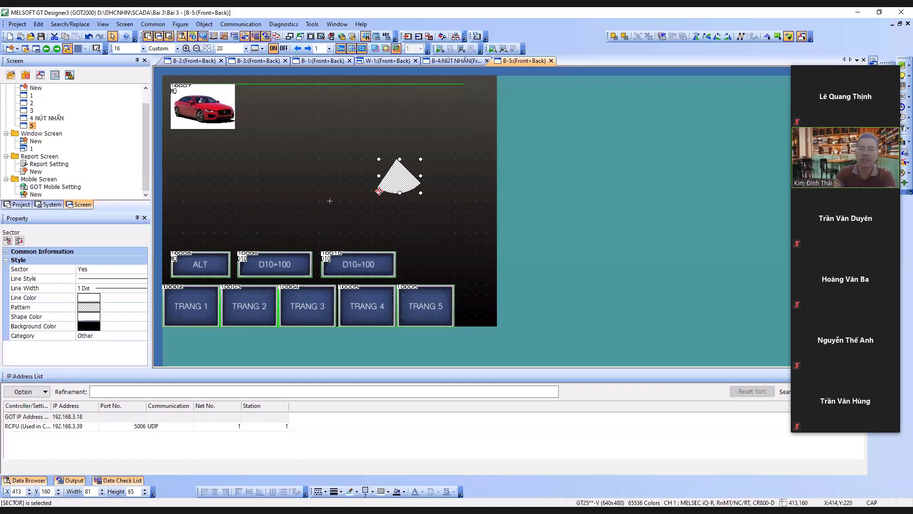
Enlarge the sector on base screen 5 to about 123 dots wide and 97 dots high
left_click_drag(379, 192, 357, 210)
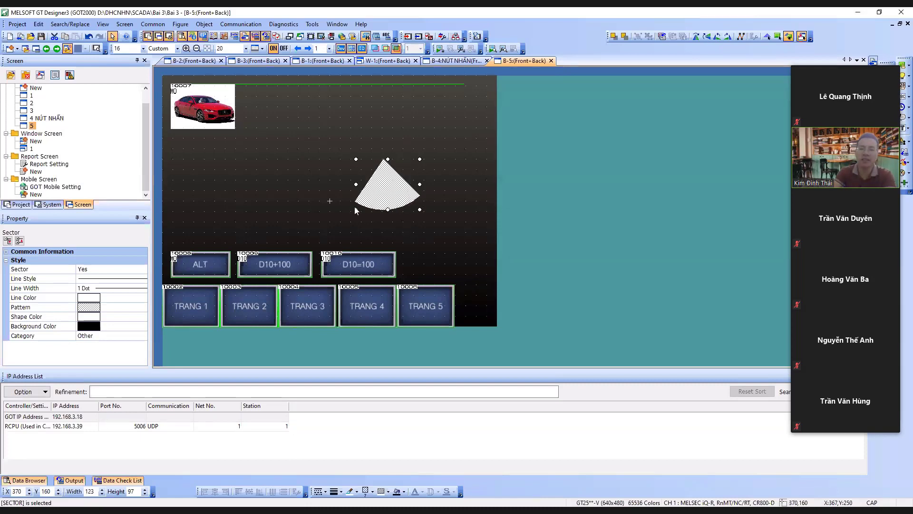
right_click(402, 192)
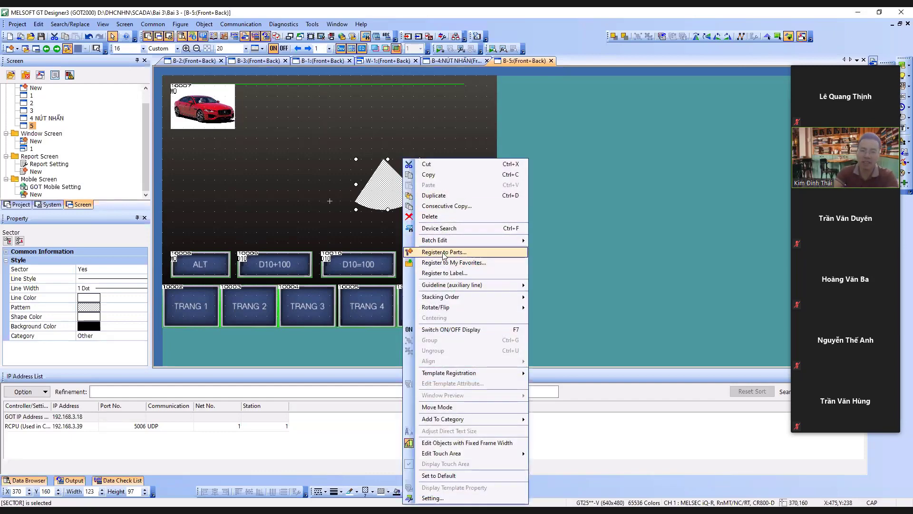
left_click(383, 187)
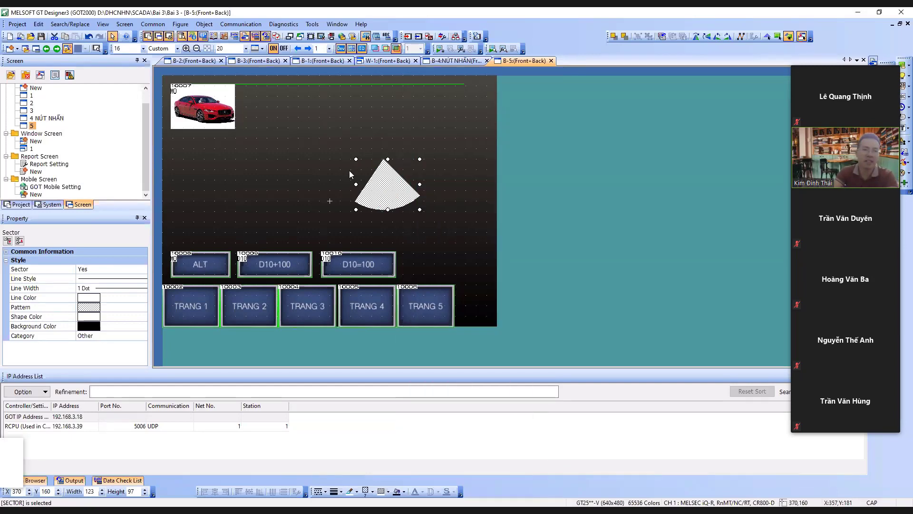
Create a bit parts movement object with M0 as the parts switching device and D10 as the move device
left_click(208, 25)
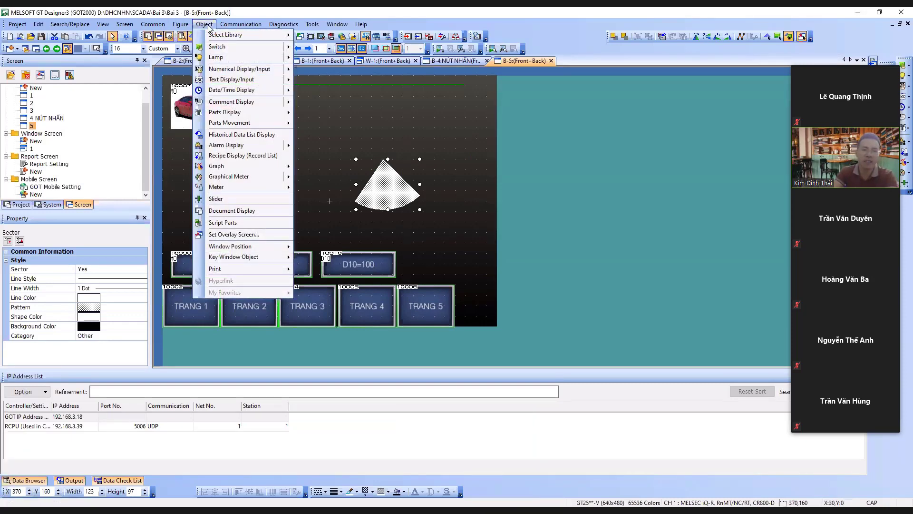
mouse_move(251, 123)
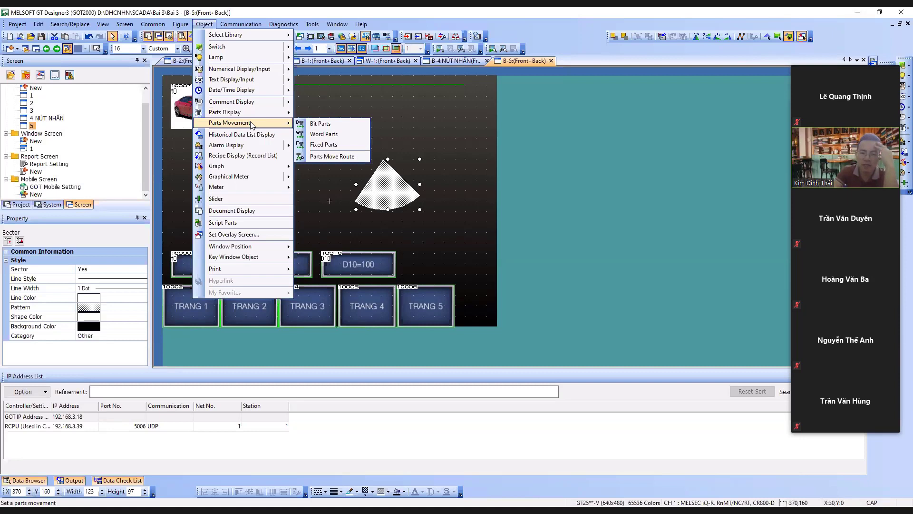
left_click(317, 123)
left_click(316, 125)
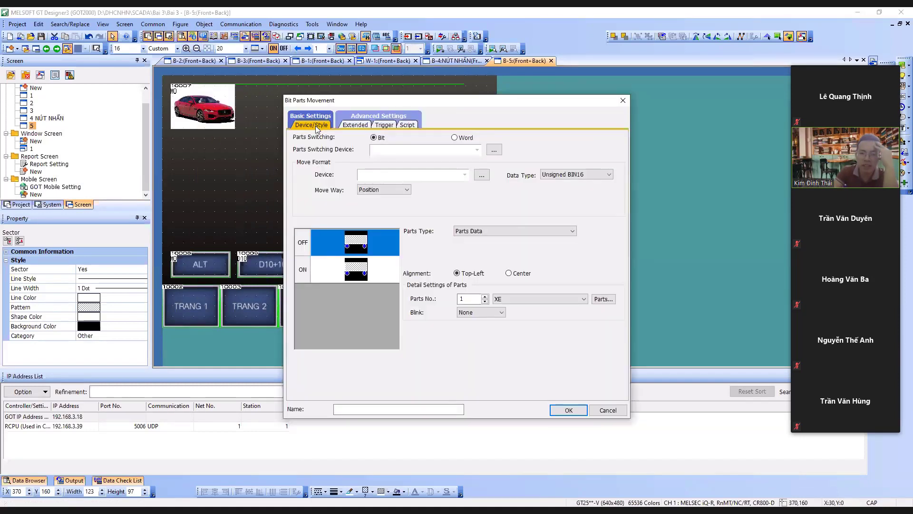
left_click(379, 152)
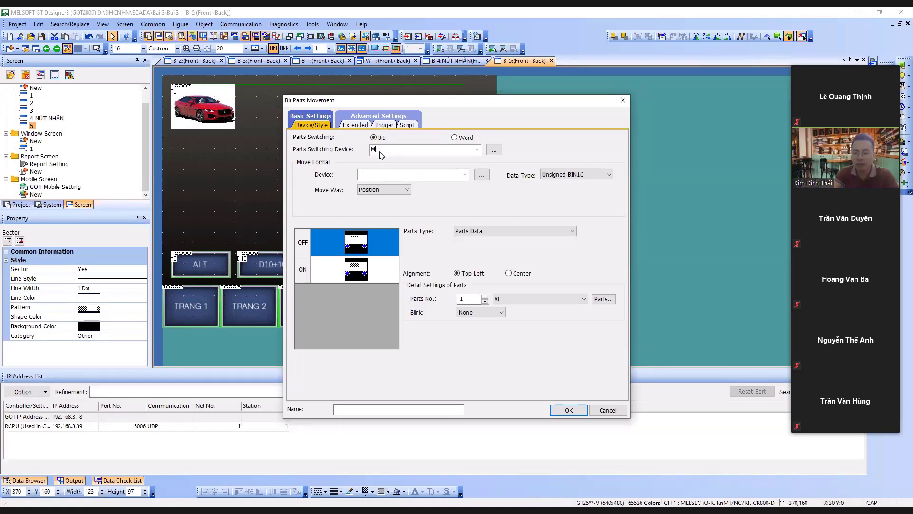
type("M0")
left_click(399, 175)
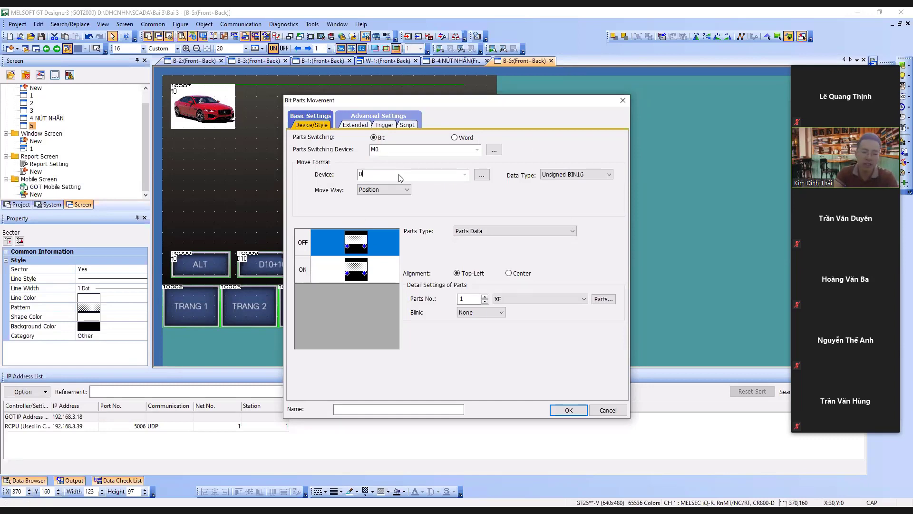
type("D10")
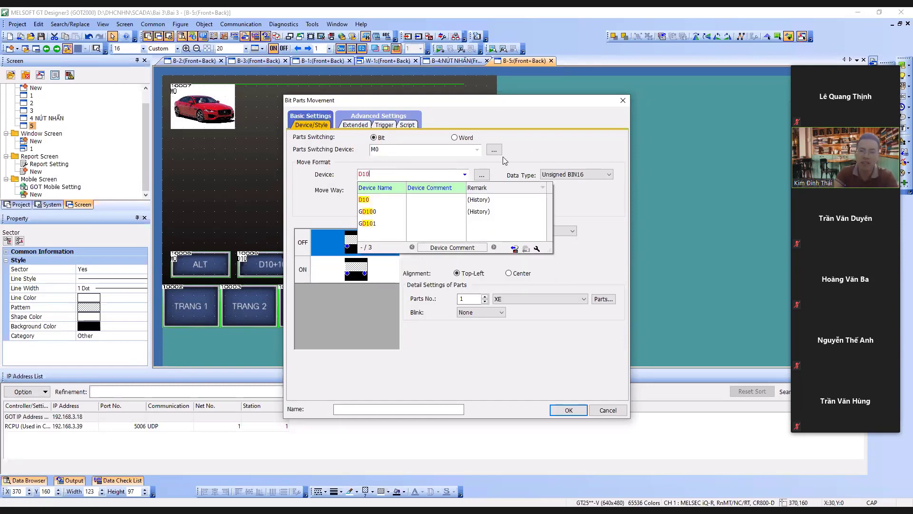
left_click(521, 156)
Set the move way to Circle and enable rotating the object itself in the circle route settings
left_click(407, 189)
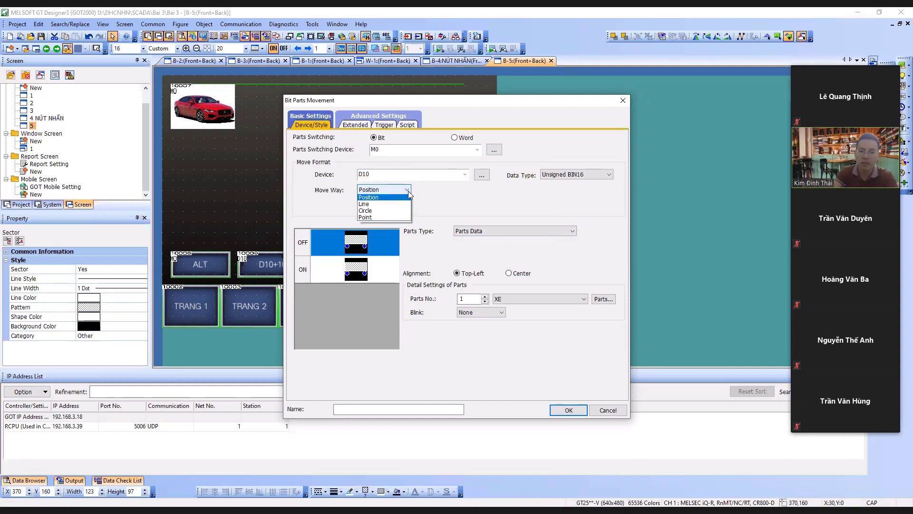
left_click(393, 213)
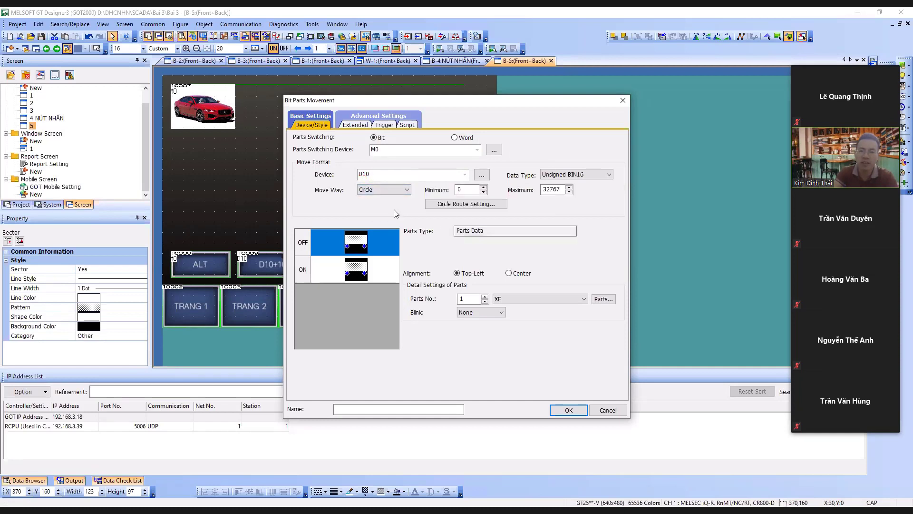
left_click(447, 205)
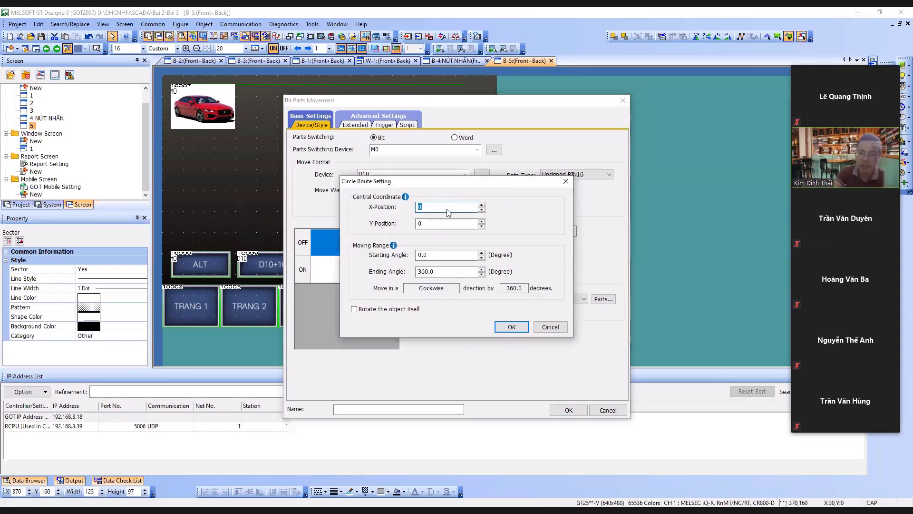
left_click(355, 310)
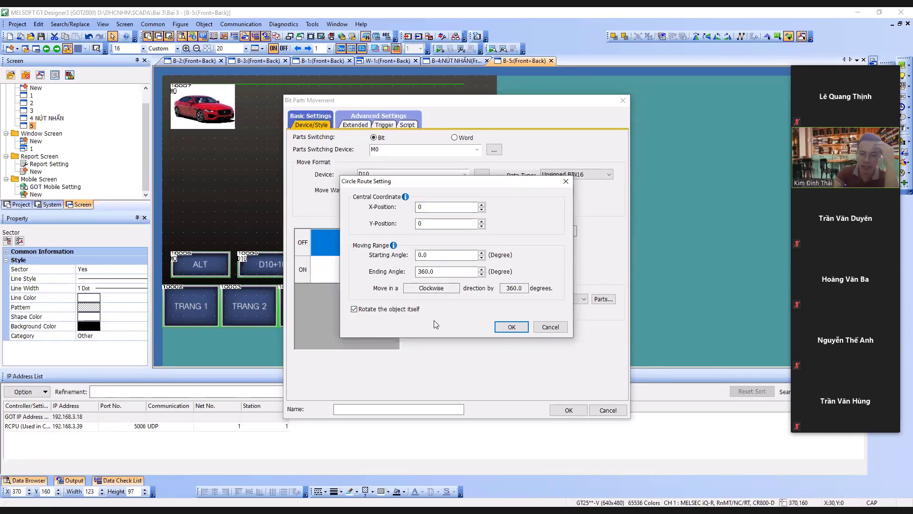
left_click(516, 332)
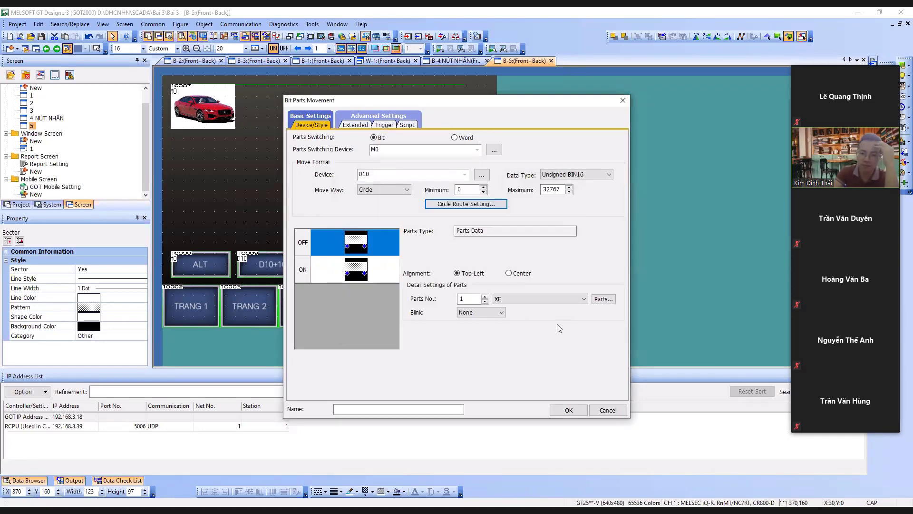
Assign part QUAT to both the OFF and ON states and place the movement object beside the sector on screen 5
left_click(504, 299)
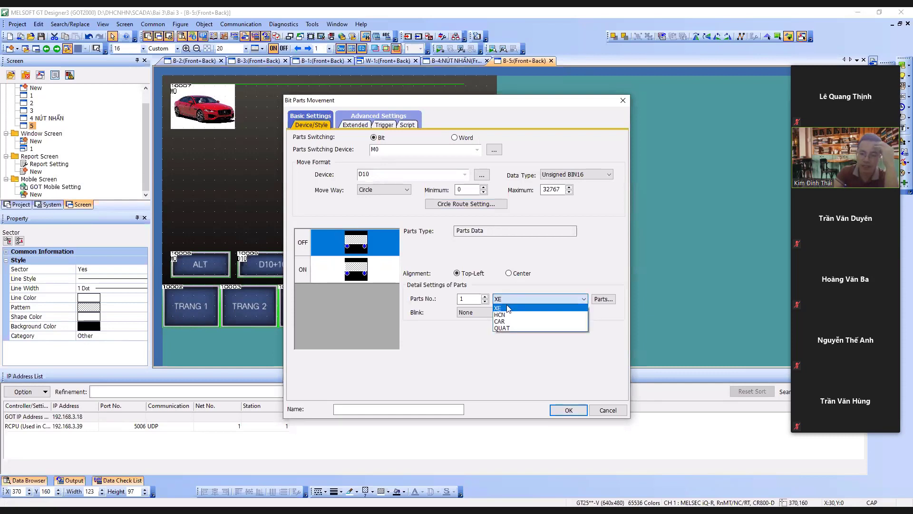
left_click(514, 328)
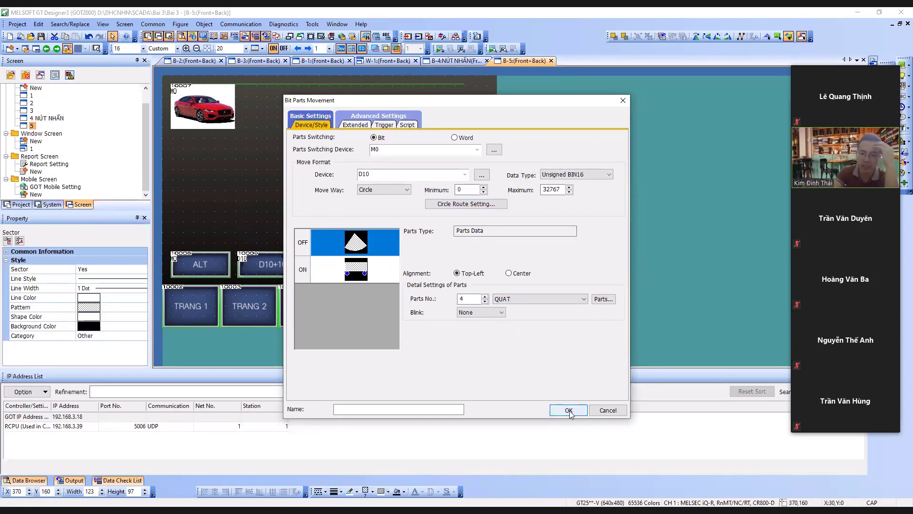
left_click(356, 269)
left_click(528, 300)
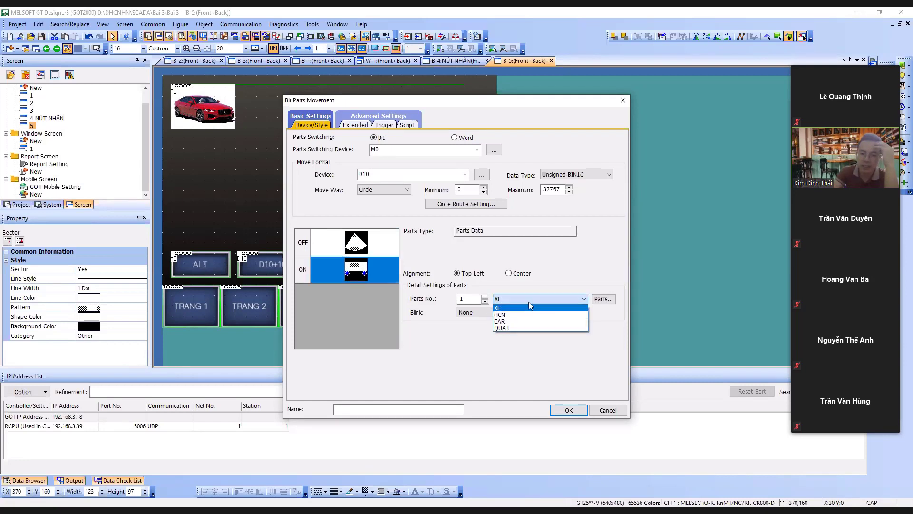
left_click(529, 327)
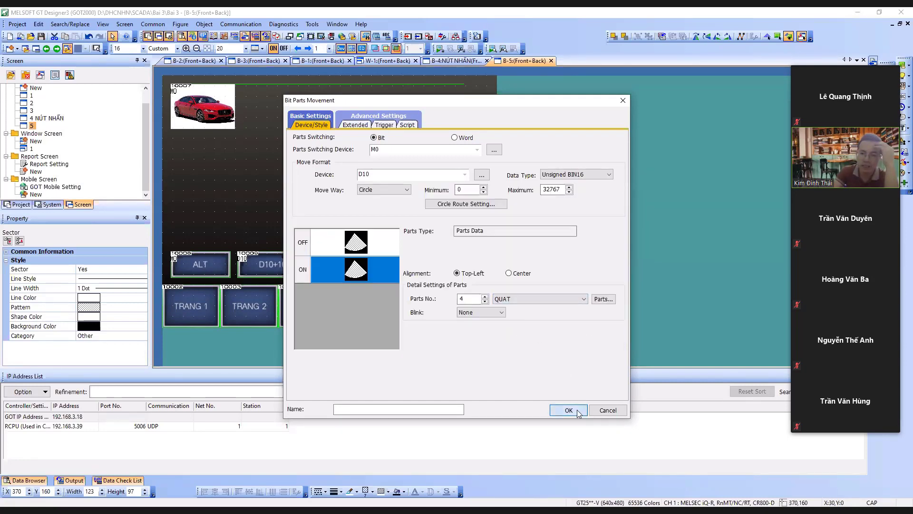
left_click(578, 411)
left_click(455, 218)
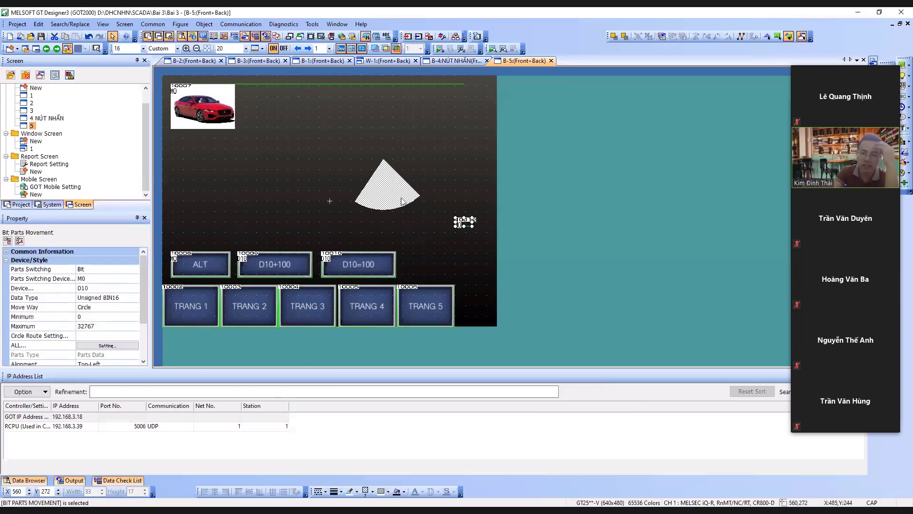
Move the bit parts movement object onto the sector's apex, at about X 416, Y 160
left_click_drag(460, 221, 379, 188)
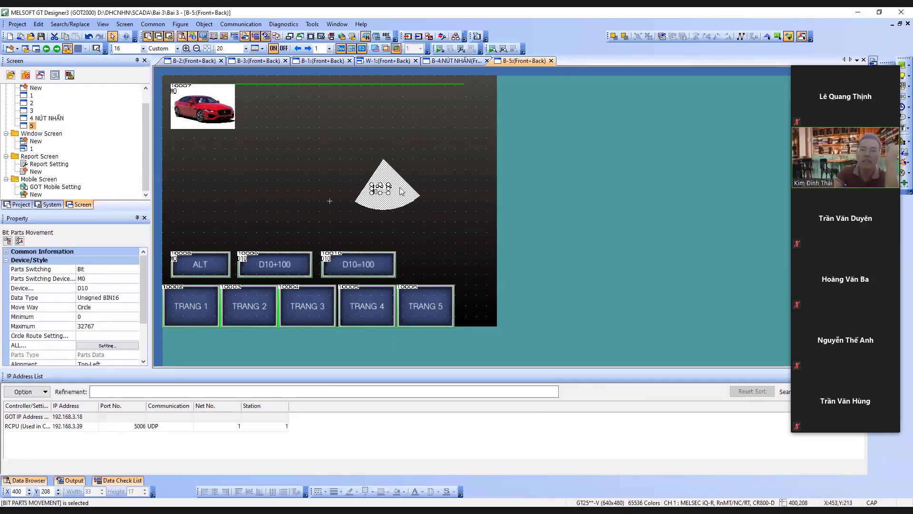
left_click(401, 187)
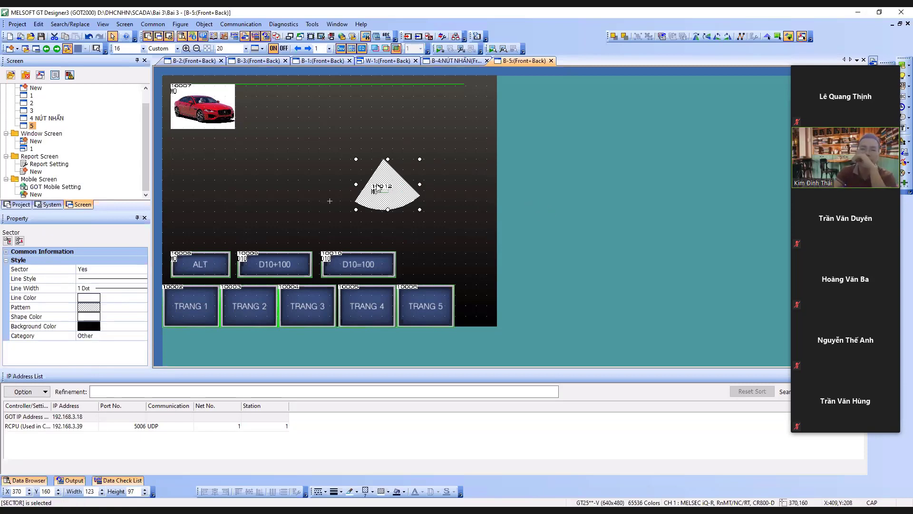
left_click(381, 191)
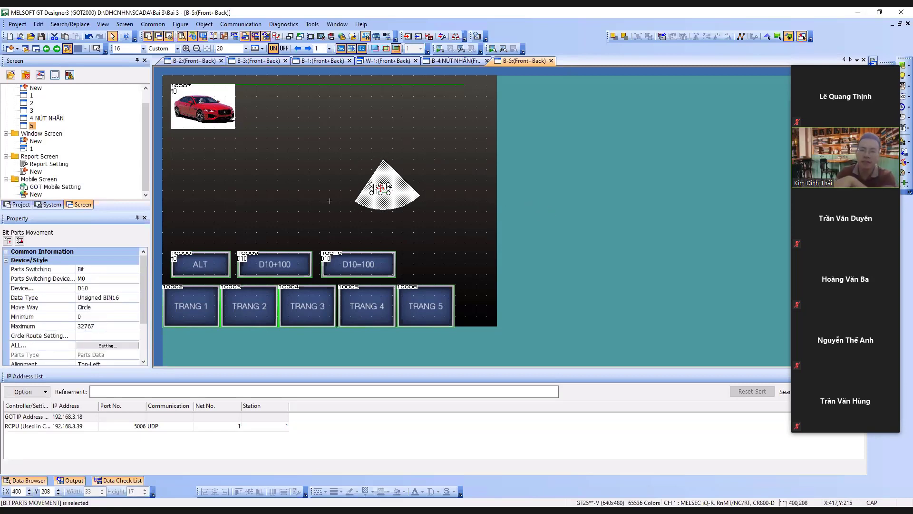
left_click_drag(386, 175, 387, 167)
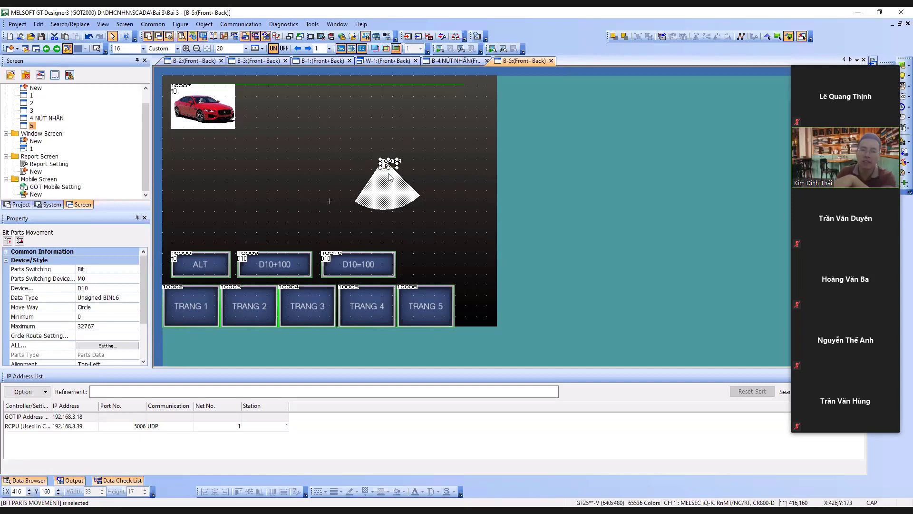
left_click(385, 167)
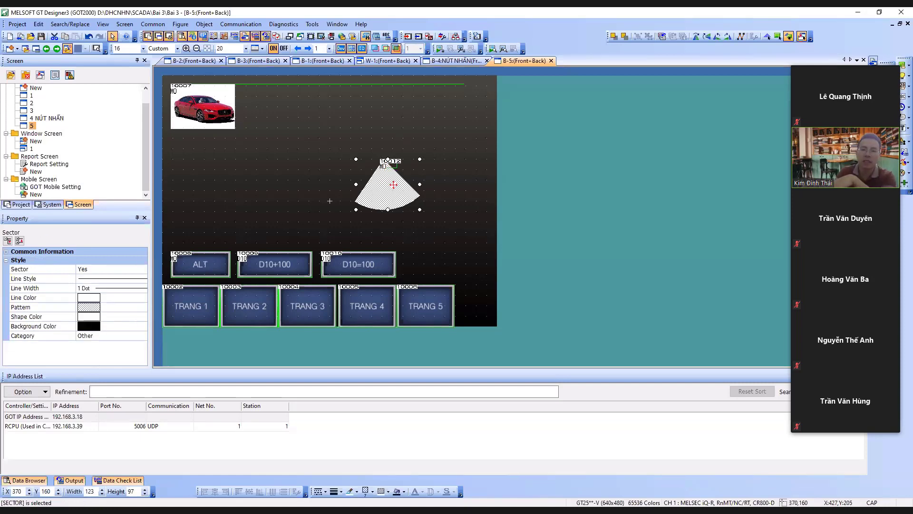
Run the project in the simulator, go through TRANG 4 to TRANG 5 to check the sector's circular movement, and exit the simulation
left_click(440, 49)
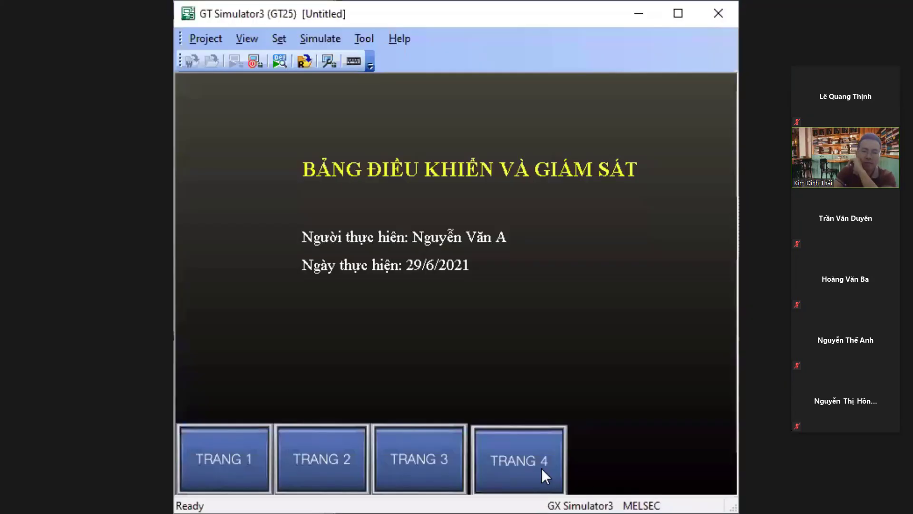
left_click(541, 467)
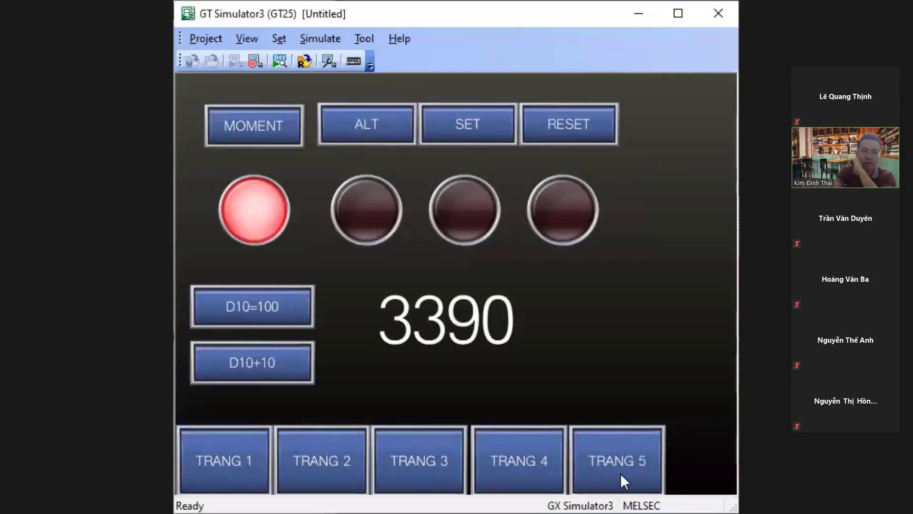
left_click(629, 463)
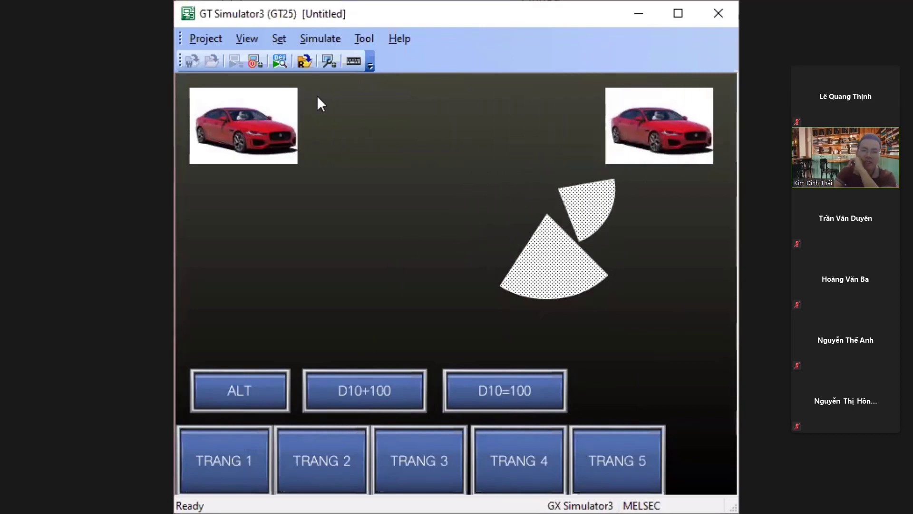
left_click(257, 62)
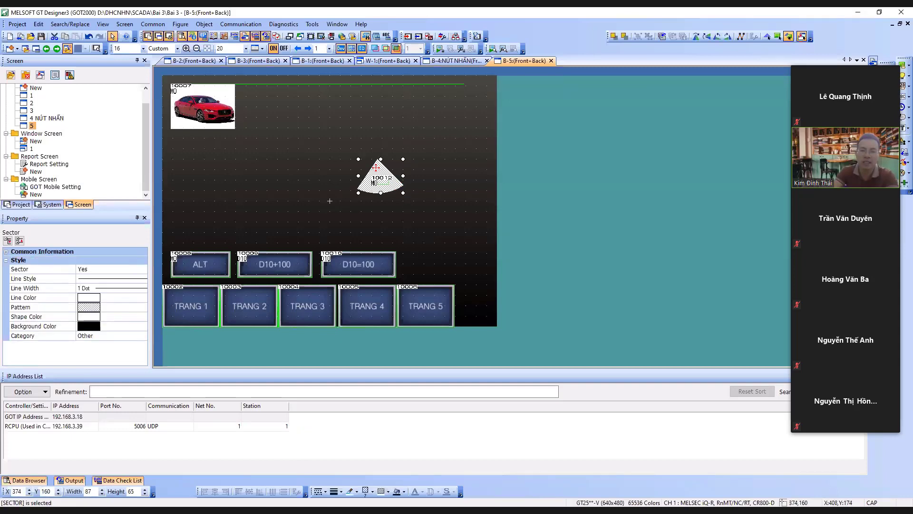
Review the parts assigned to the OFF and ON states in the circular movement object's settings
left_click(376, 181)
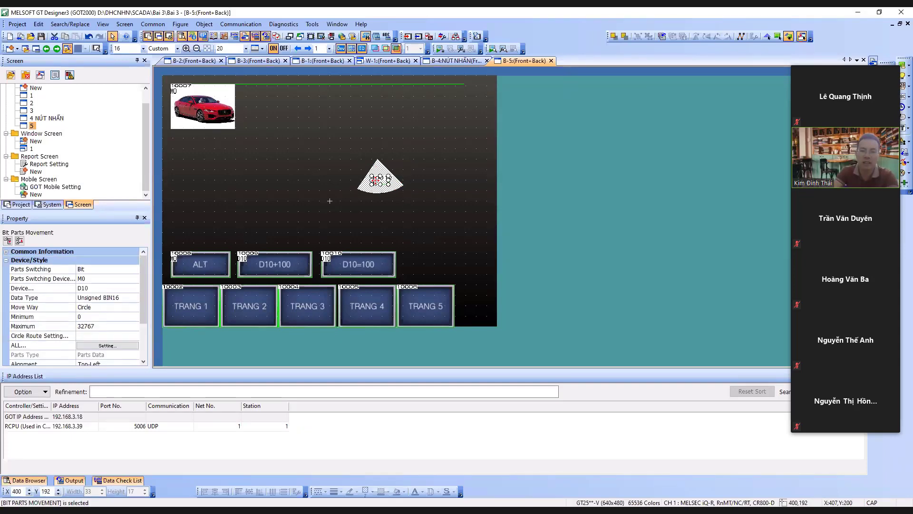
double_click(376, 180)
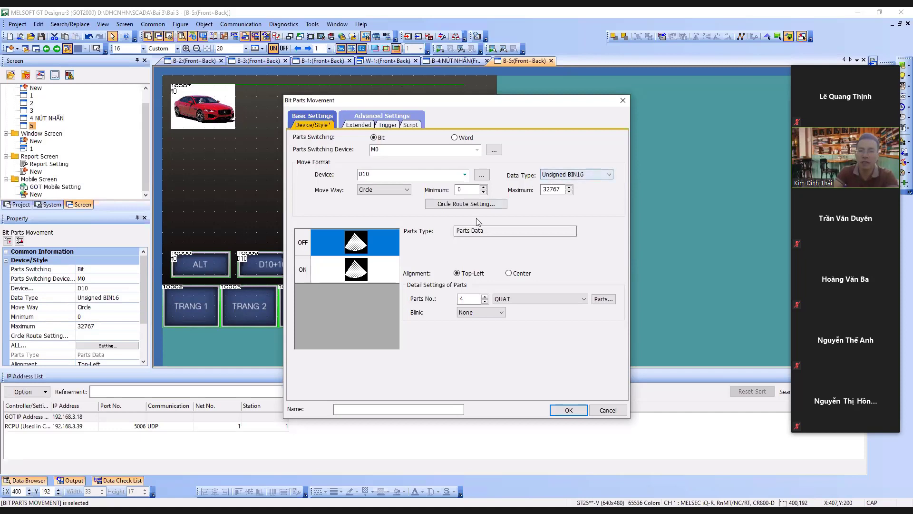
left_click(359, 269)
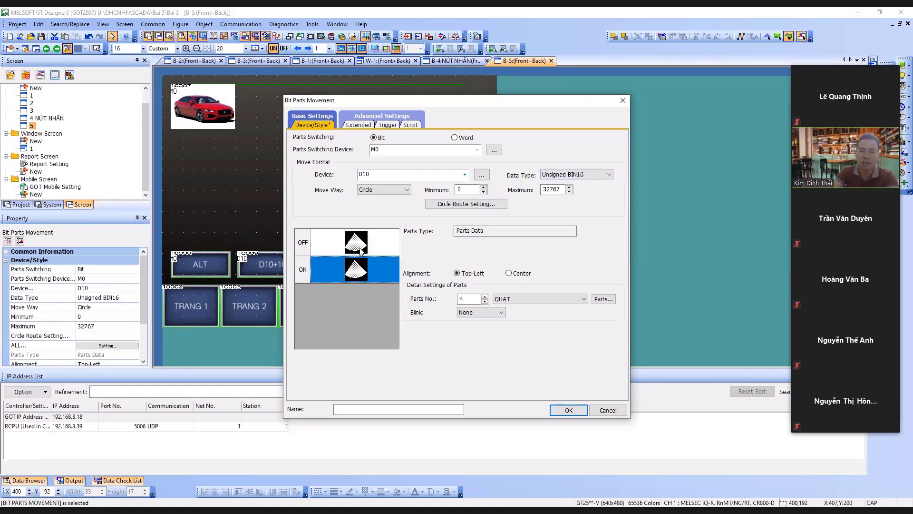
left_click(576, 410)
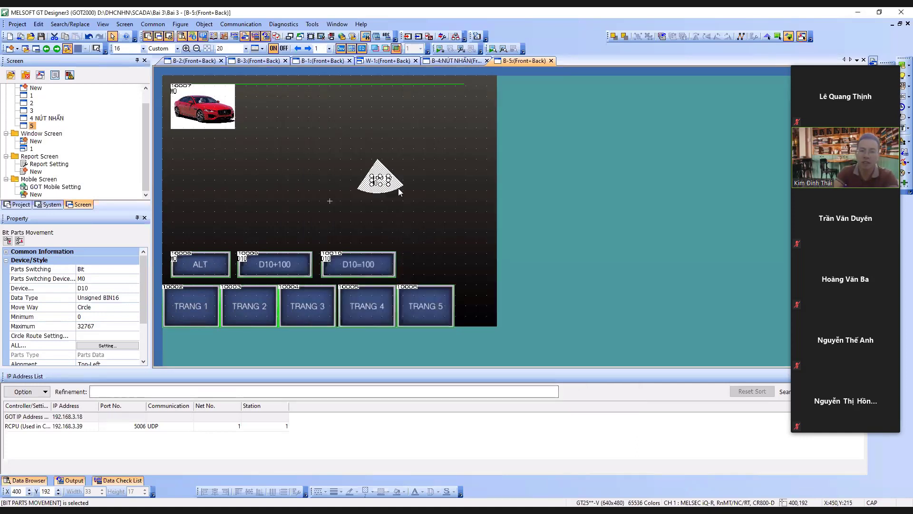
left_click(398, 189)
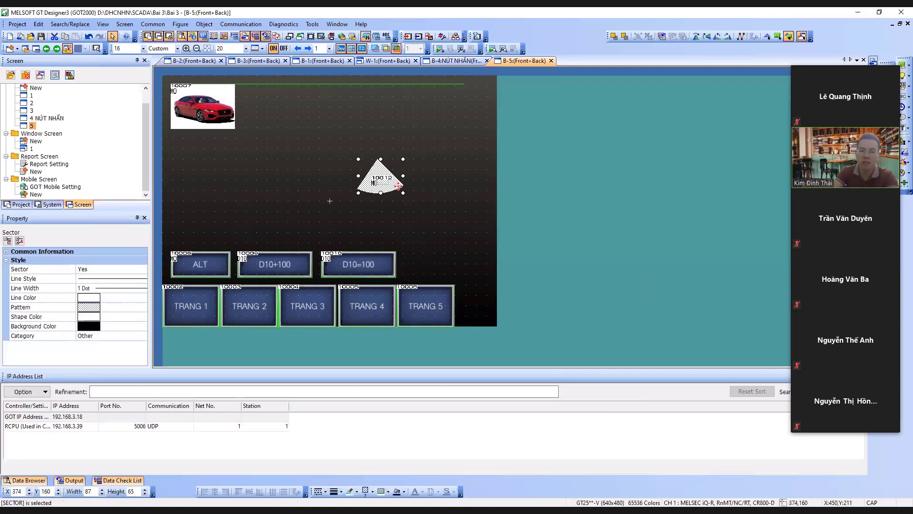
left_click(431, 196)
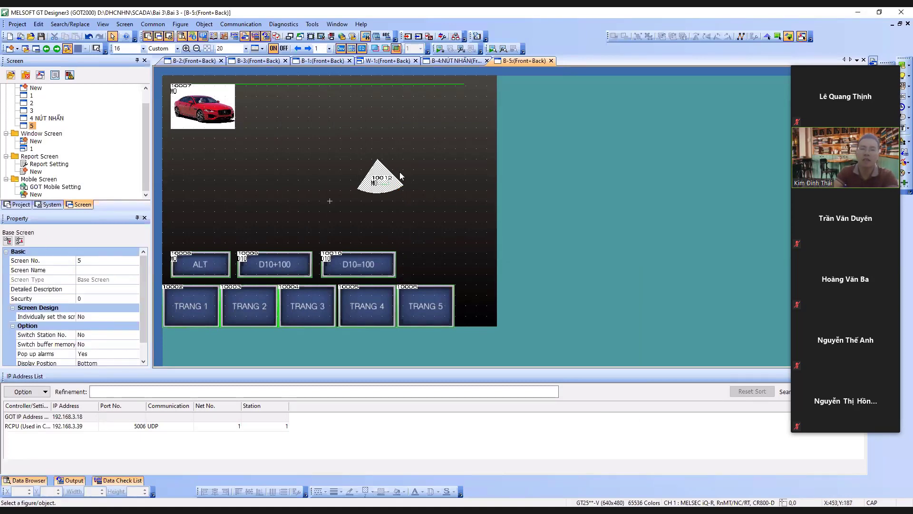
left_click(398, 189)
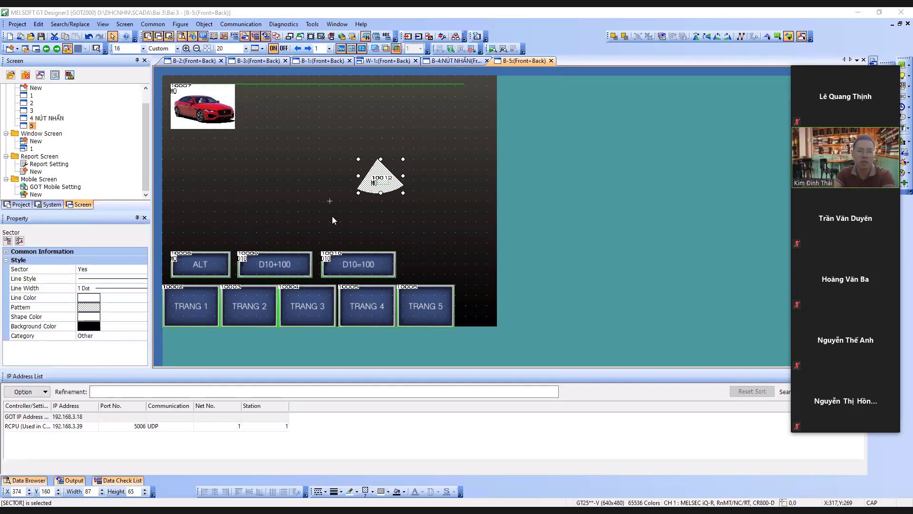
left_click(452, 188)
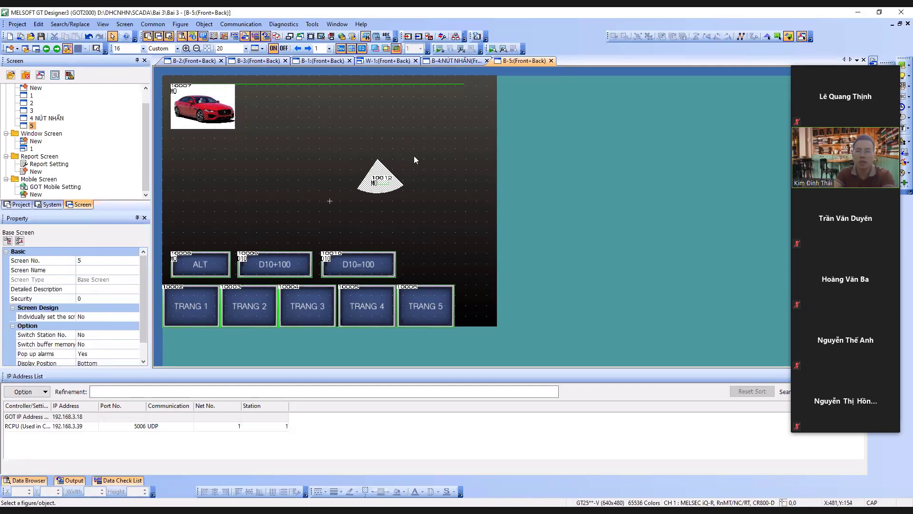
Run the project in the simulator, go through TRANG 4 to TRANG 5, test the sector's movement with ALT and D10+100, and exit the simulation
left_click(398, 189)
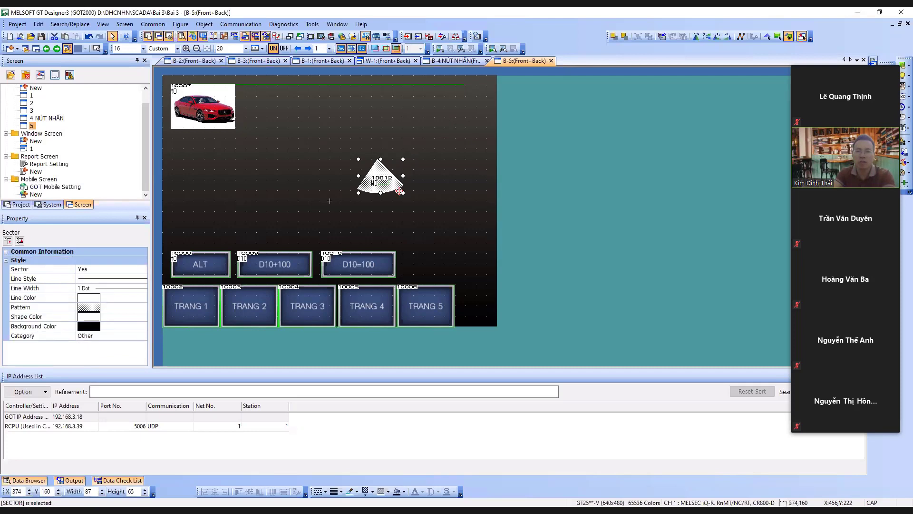
left_click(426, 202)
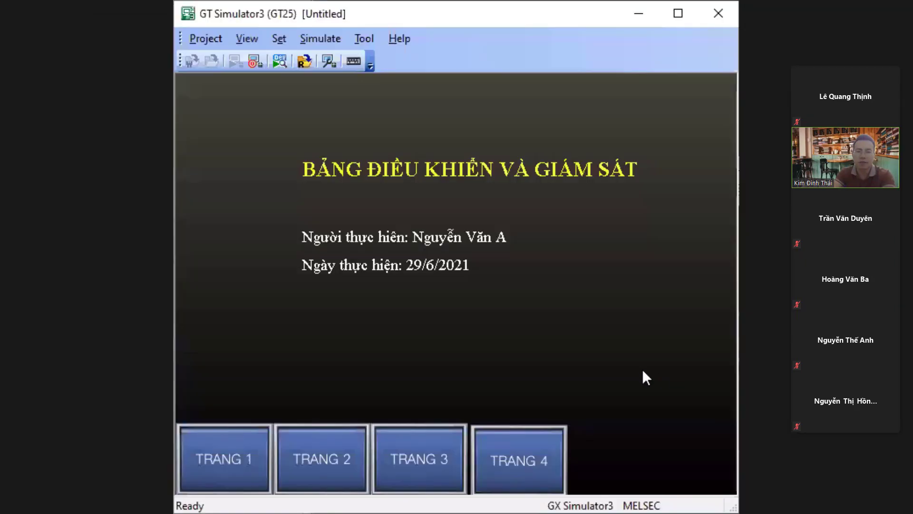
left_click(543, 458)
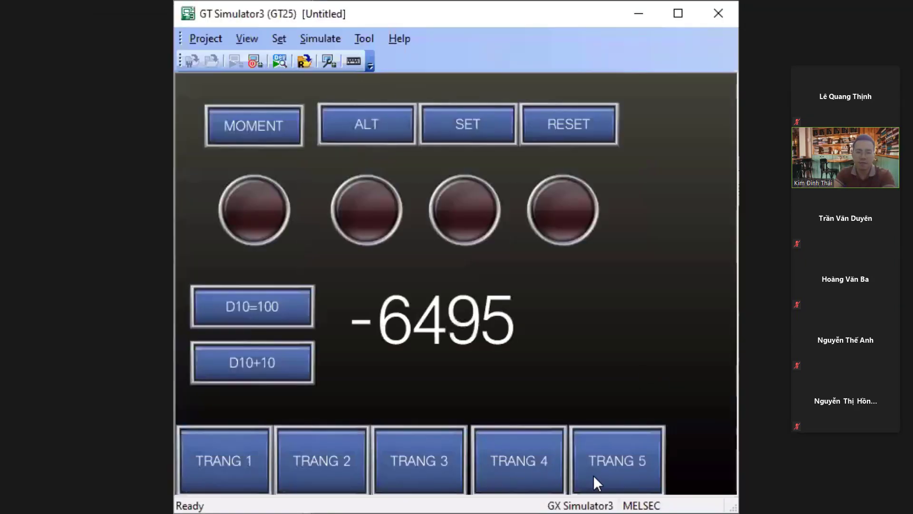
left_click(618, 469)
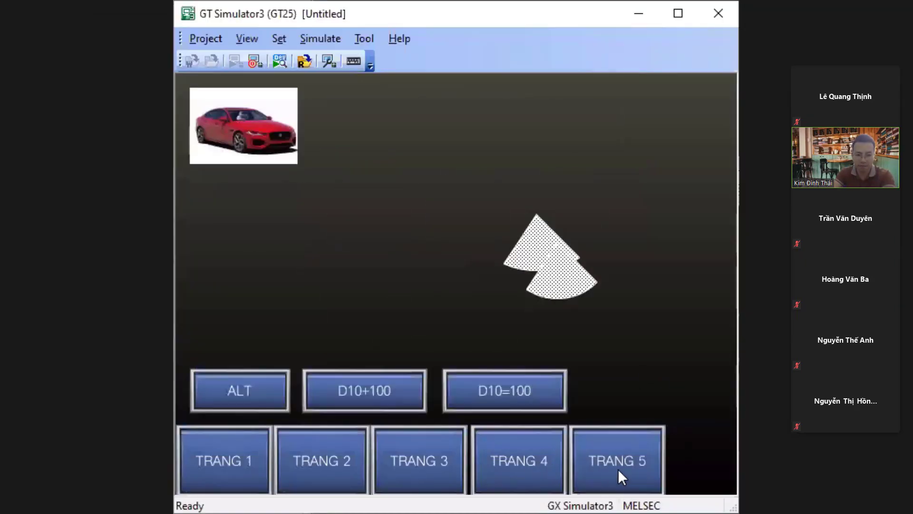
left_click(259, 399)
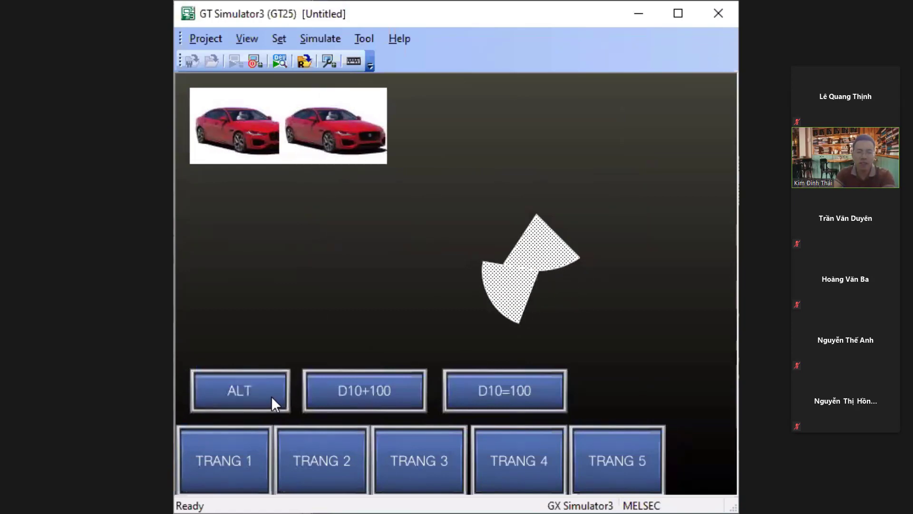
left_click(271, 397)
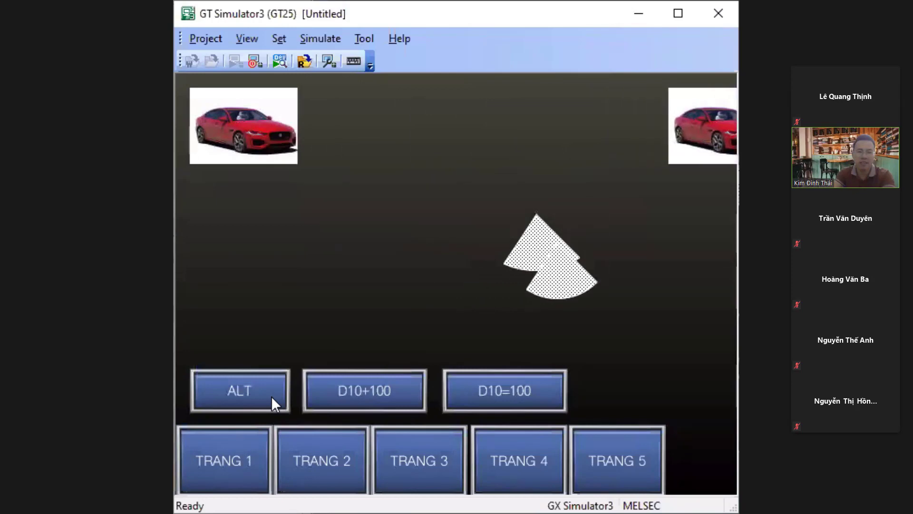
left_click(271, 396)
left_click(270, 377)
left_click(387, 400)
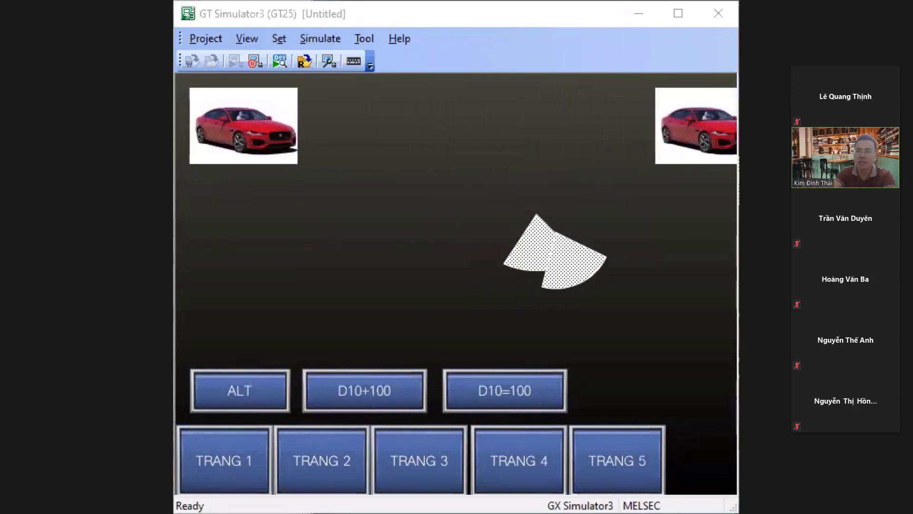
left_click(636, 251)
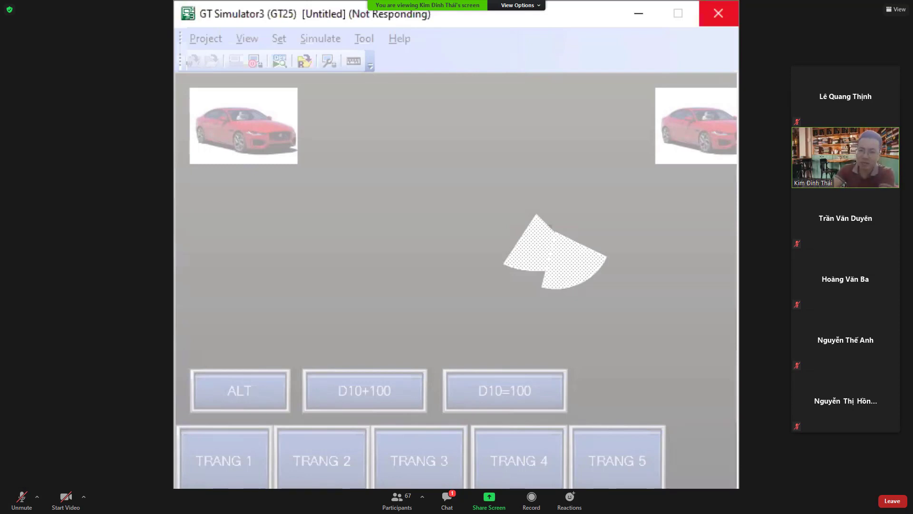
left_click(447, 500)
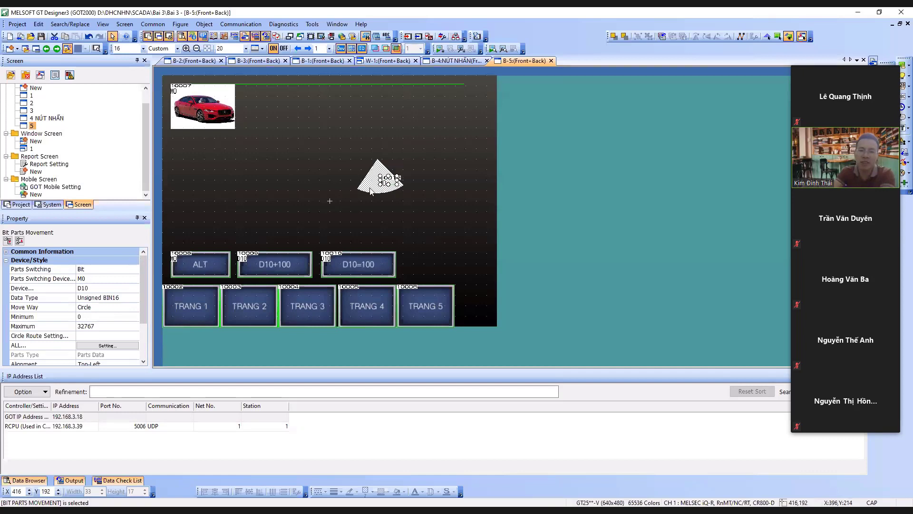
Turn off Rotate the object itself in the circle route settings of the sector's bit parts movement, keeping a clockwise 0 to 360 degree range
double_click(385, 181)
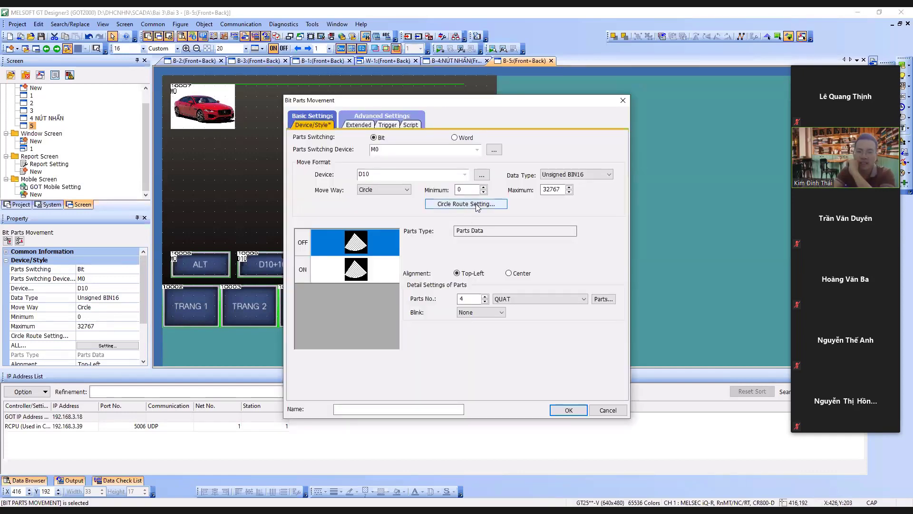
left_click(477, 203)
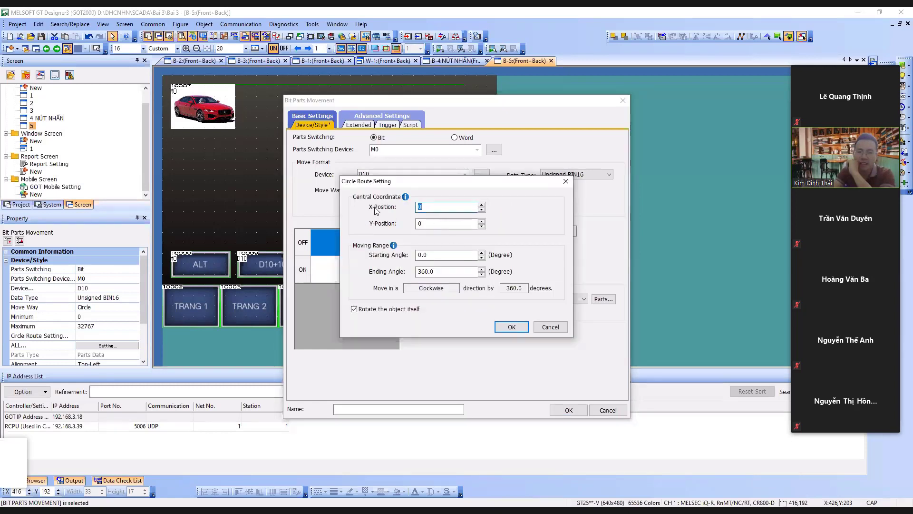
left_click(429, 206)
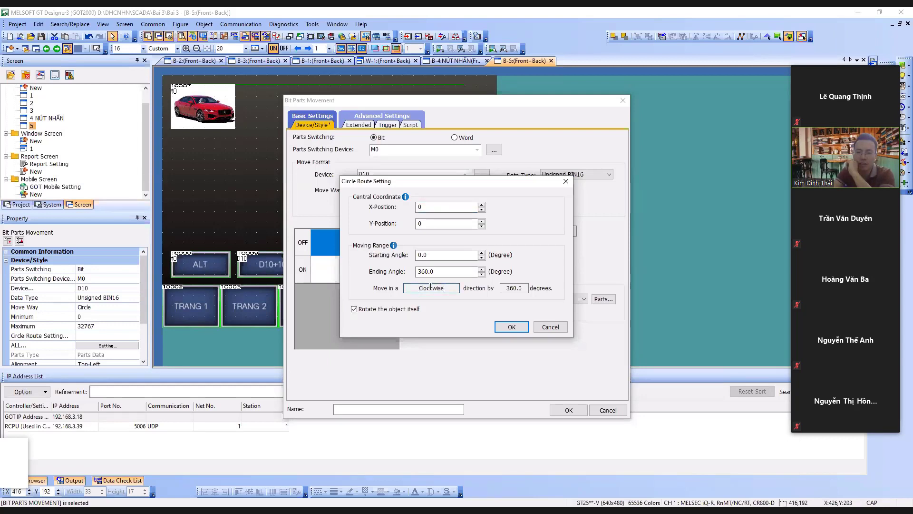
double_click(445, 288)
left_click(445, 288)
left_click(354, 309)
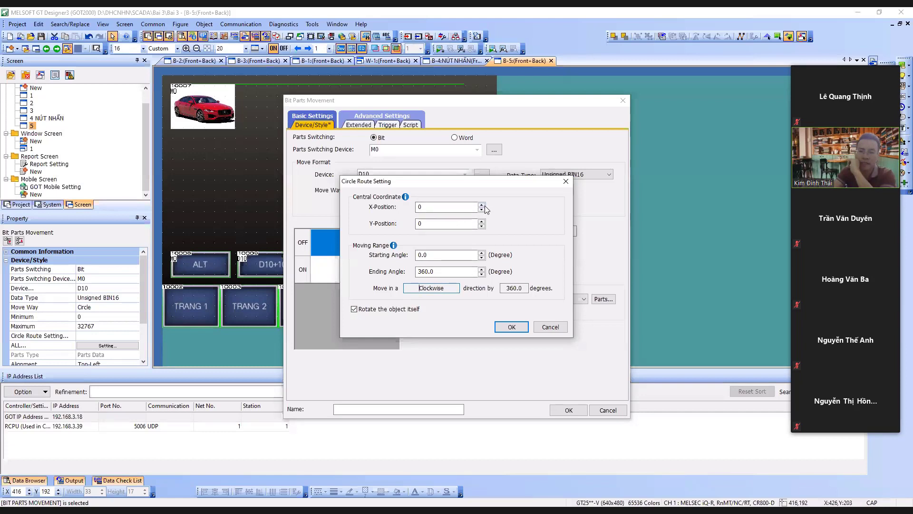
left_click(419, 207)
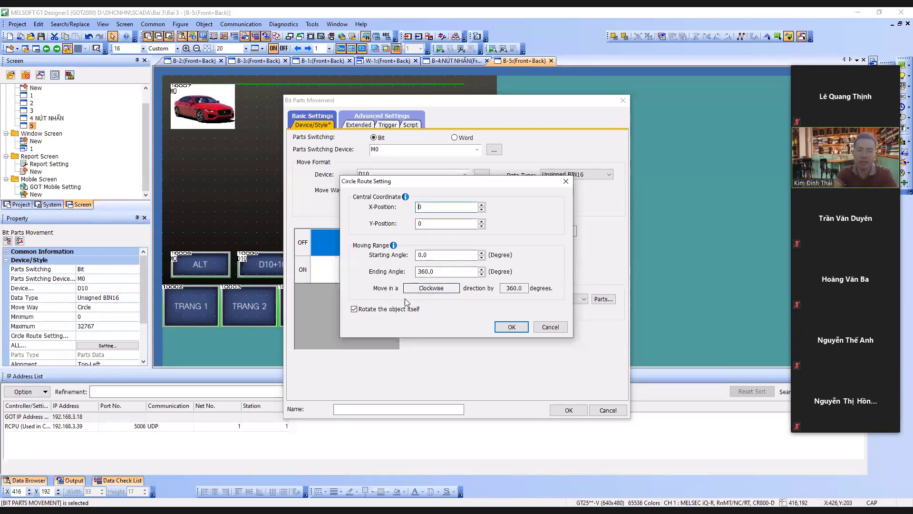
left_click(353, 309)
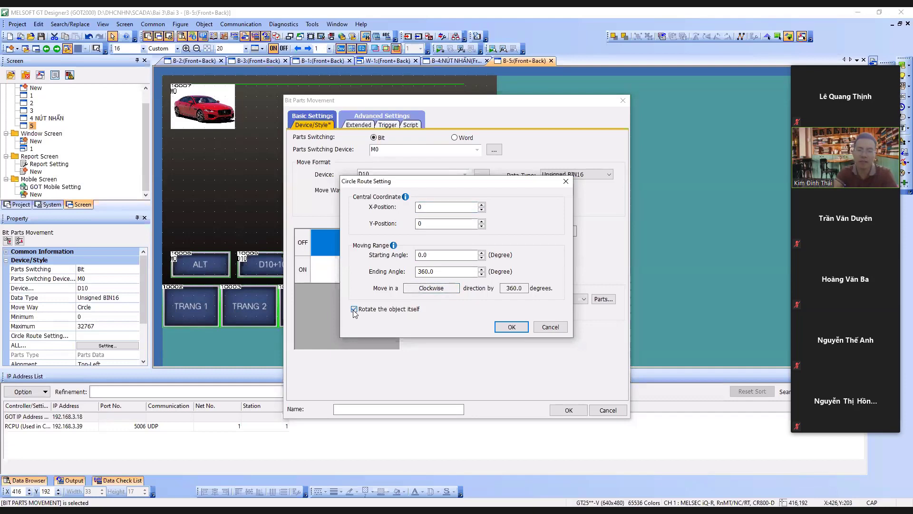
left_click(511, 327)
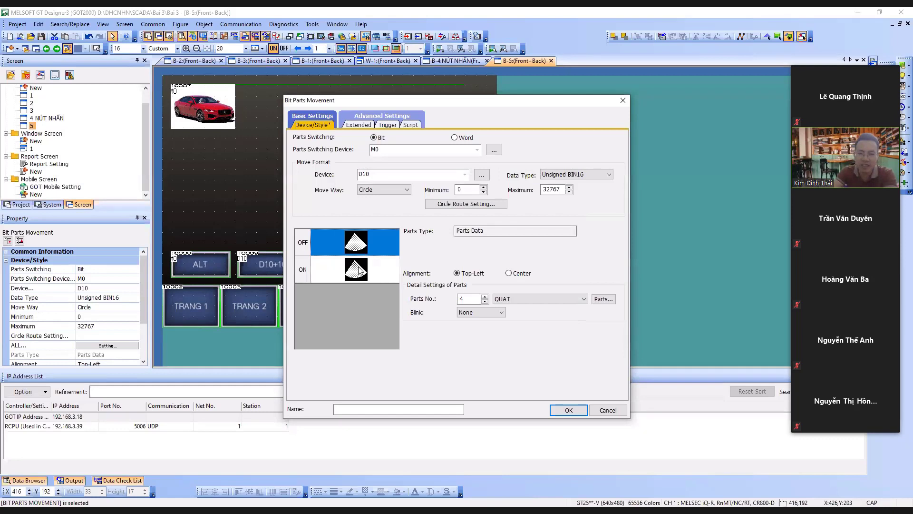
Check the ON state's circle route, leave its Blink option at None, and apply the parts movement settings
left_click(361, 270)
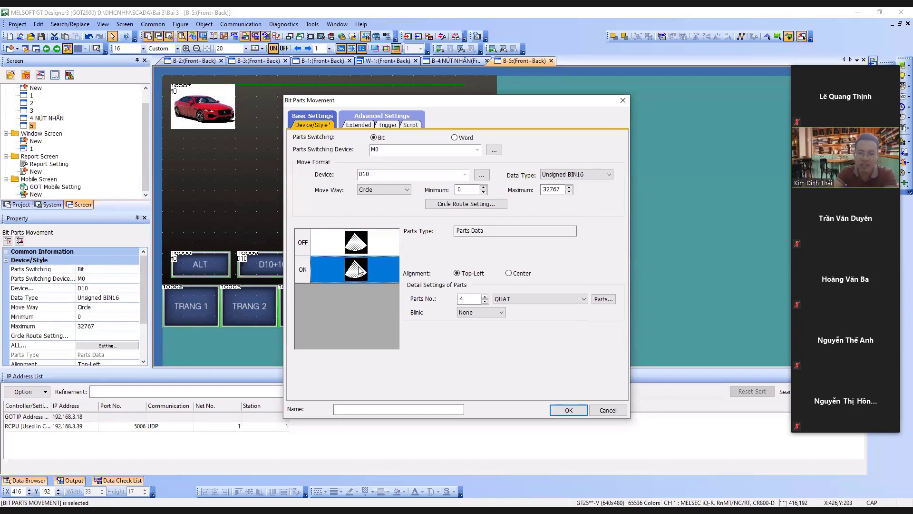
left_click(441, 204)
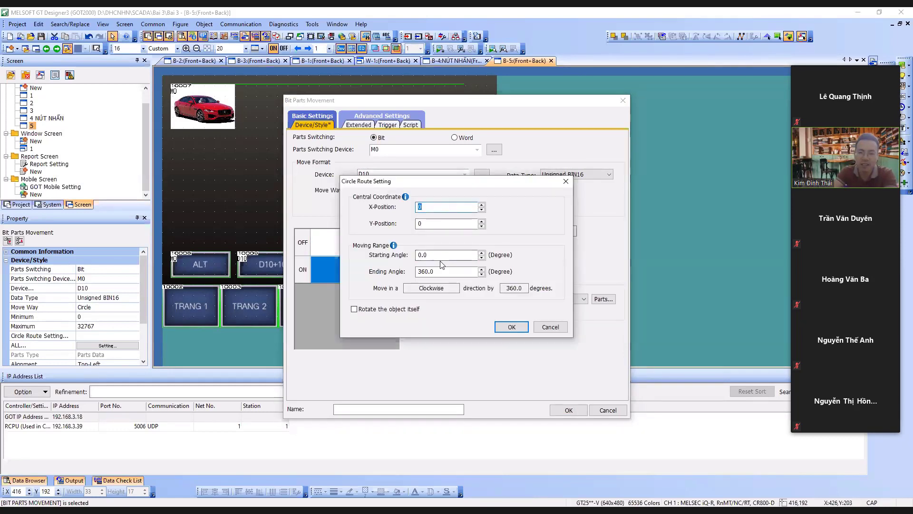
left_click(512, 328)
left_click(487, 312)
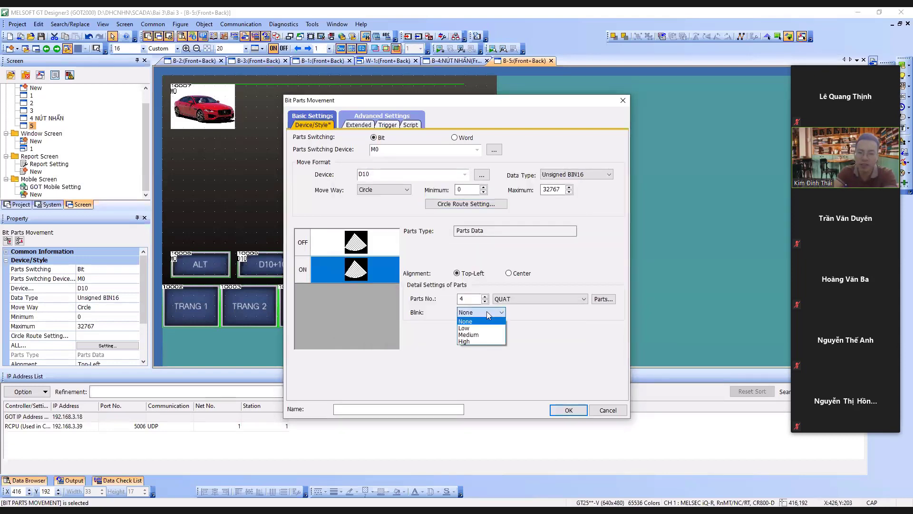
left_click(487, 314)
left_click(488, 314)
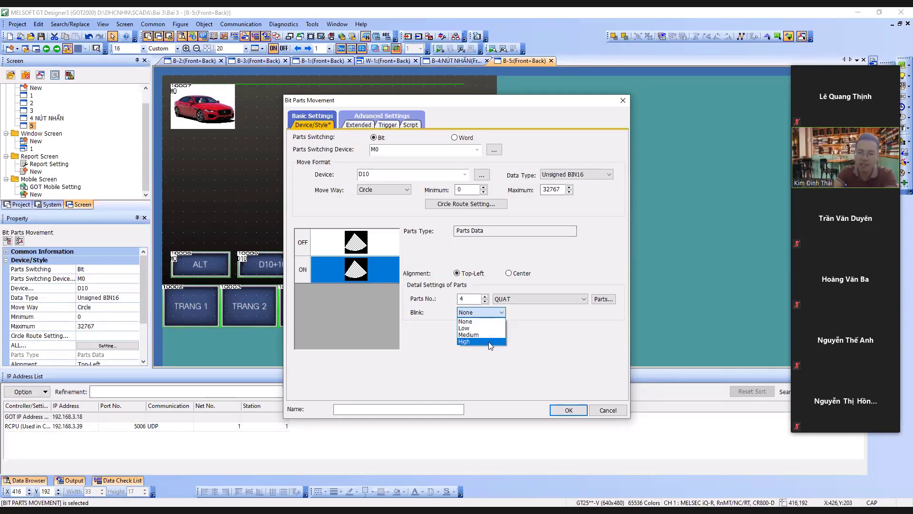
left_click(556, 339)
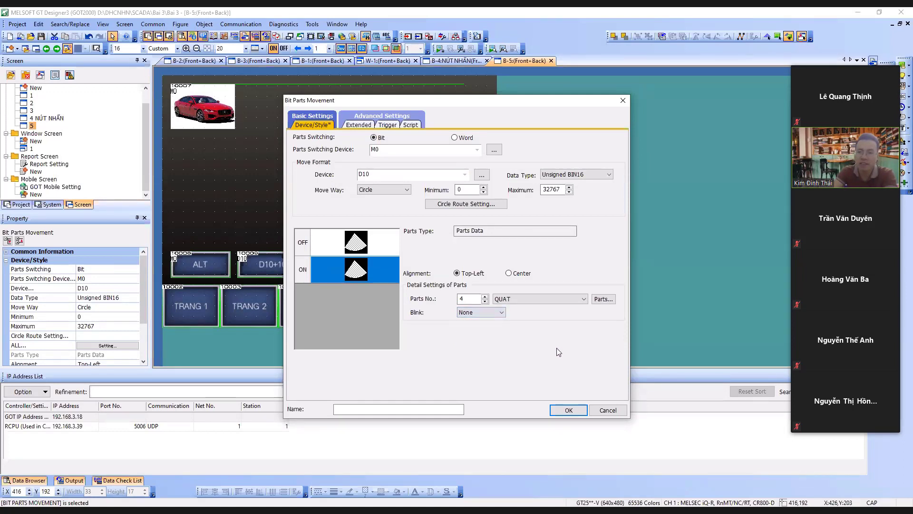
left_click(563, 413)
Start the simulator again to retest the sector's circular movement on screen 5
left_click(415, 213)
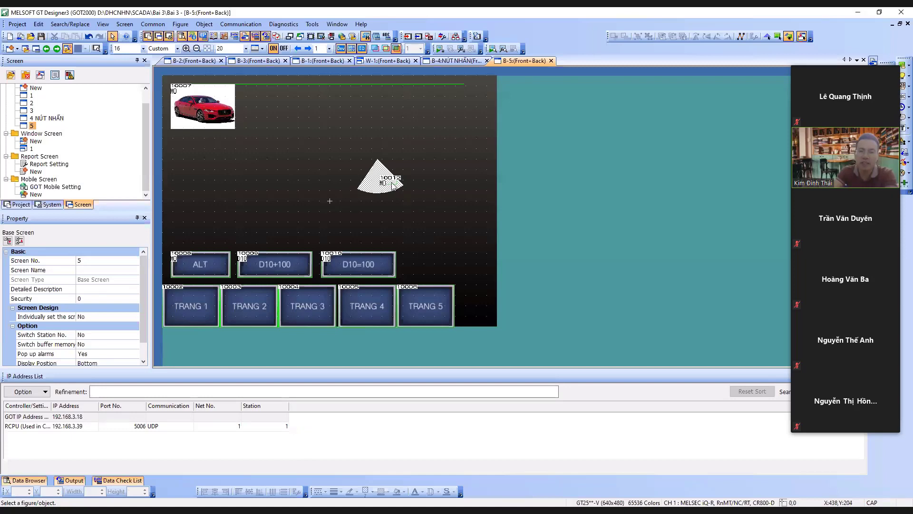
left_click(392, 185)
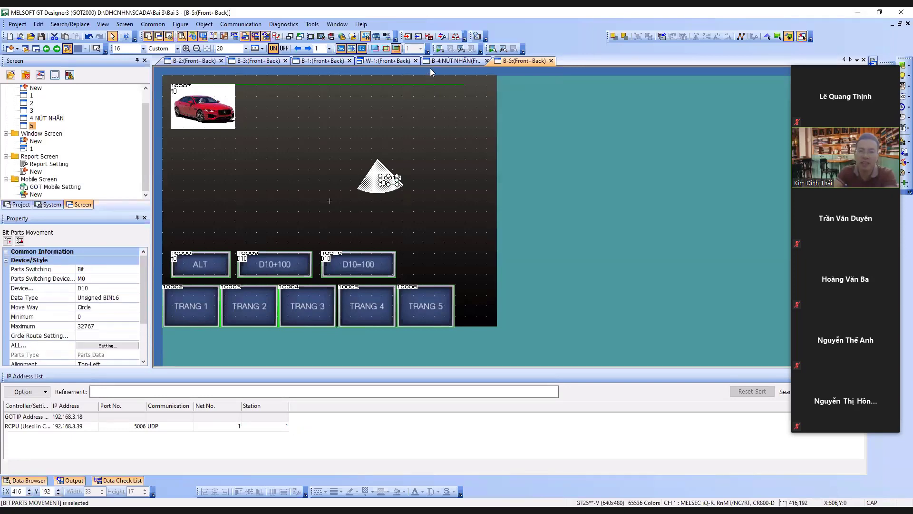
left_click(439, 49)
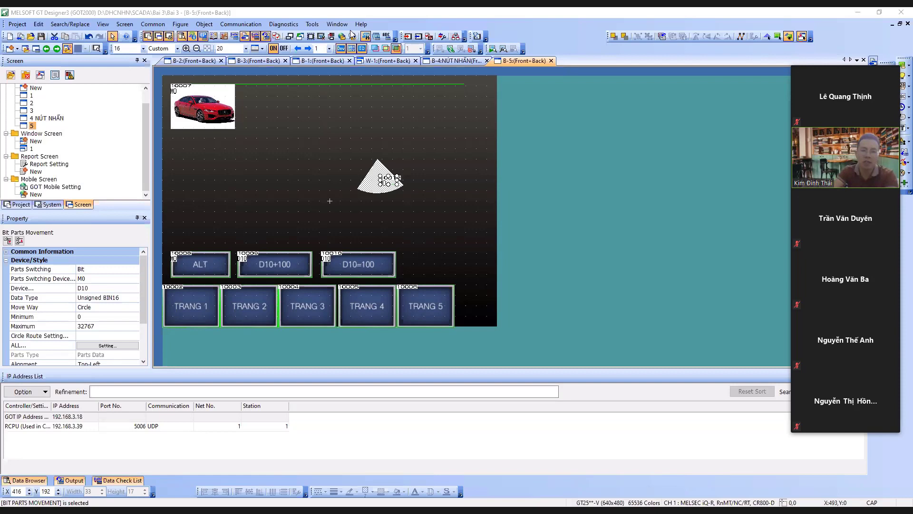
left_click(418, 223)
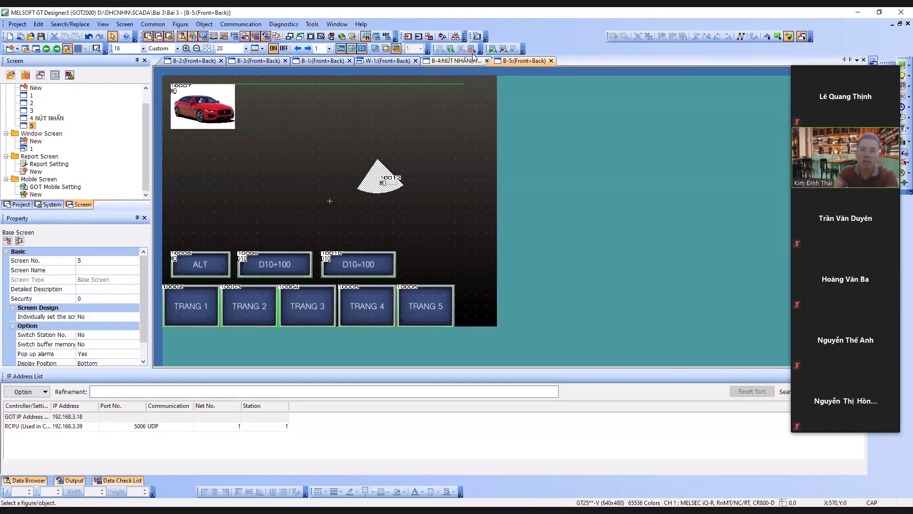
Review the sector movement's circle route, set its parts alignment to Center, and apply the settings
left_click(384, 189)
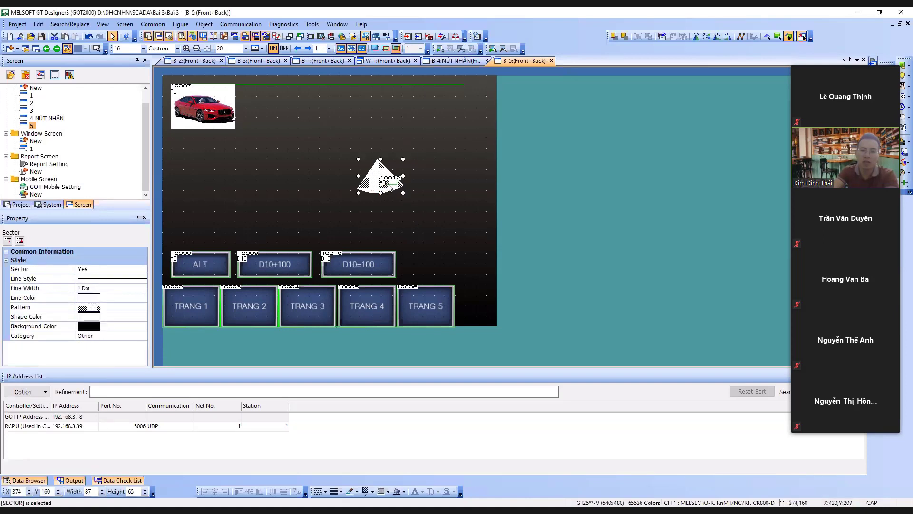
left_click(386, 185)
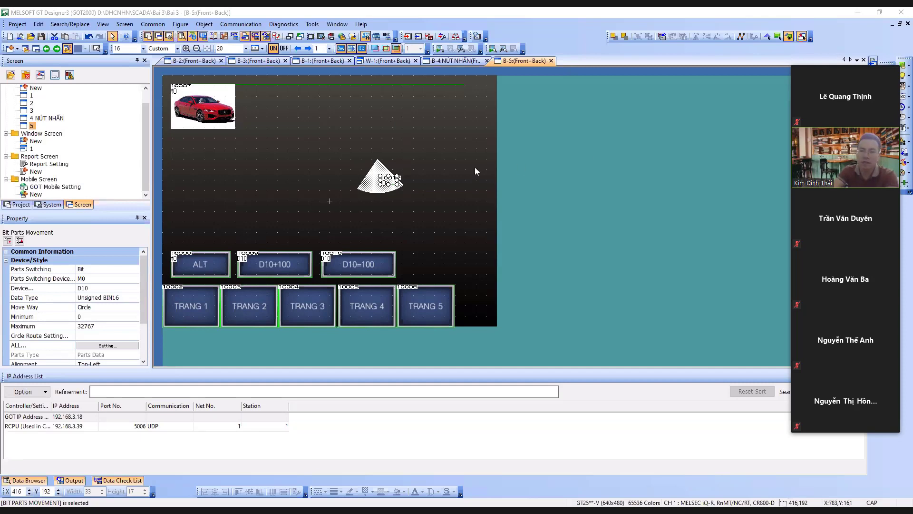
double_click(385, 183)
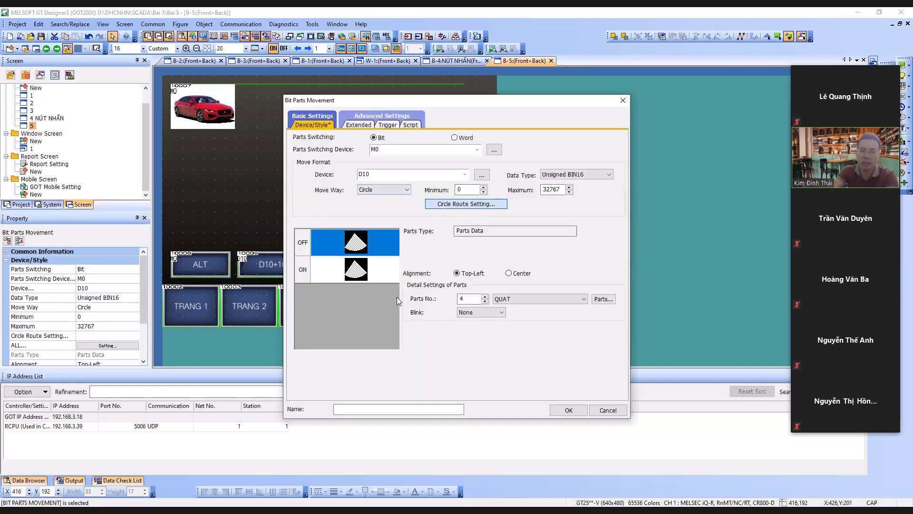
left_click(455, 205)
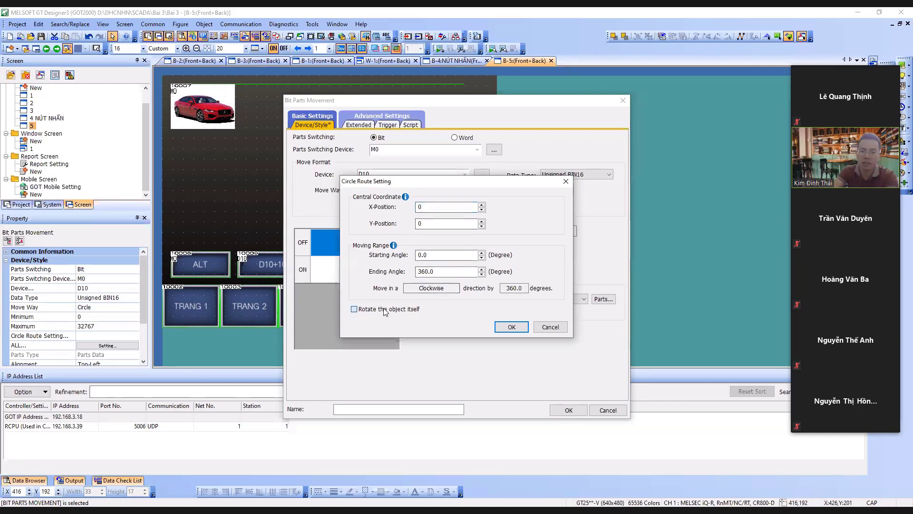
left_click(509, 328)
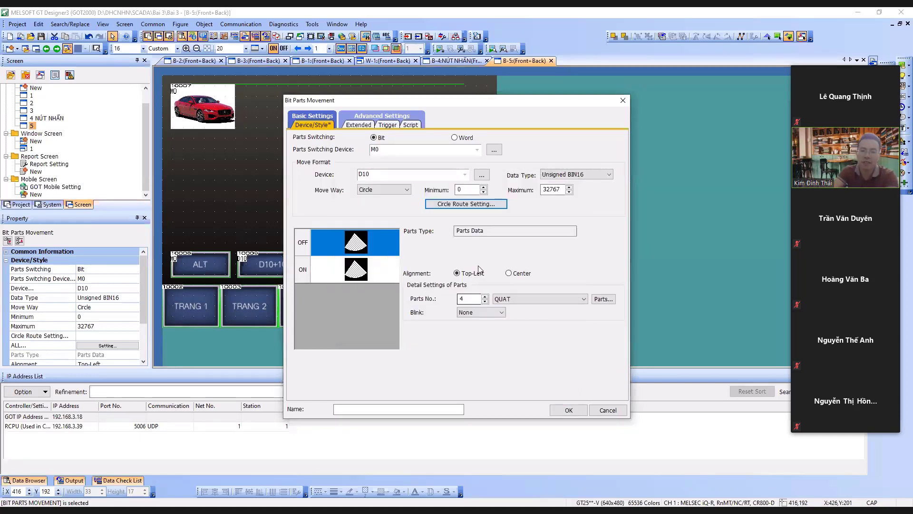
left_click(509, 274)
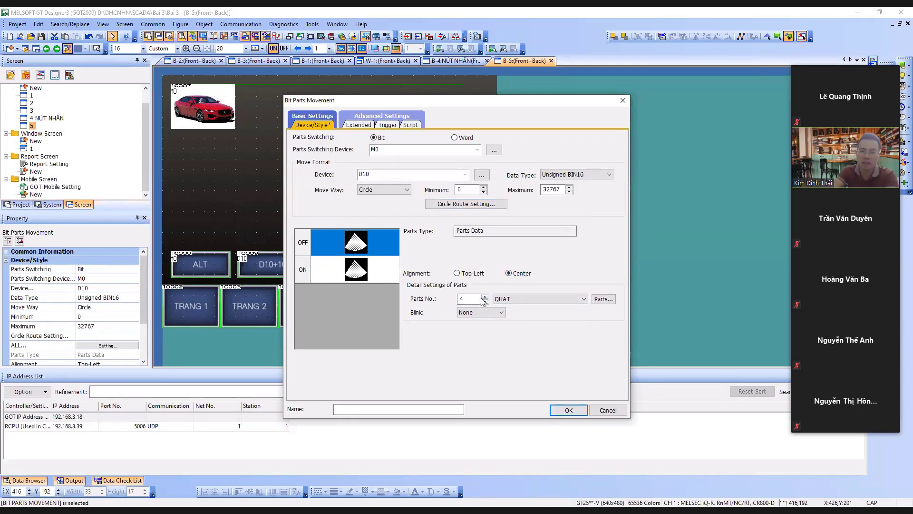
left_click(523, 232)
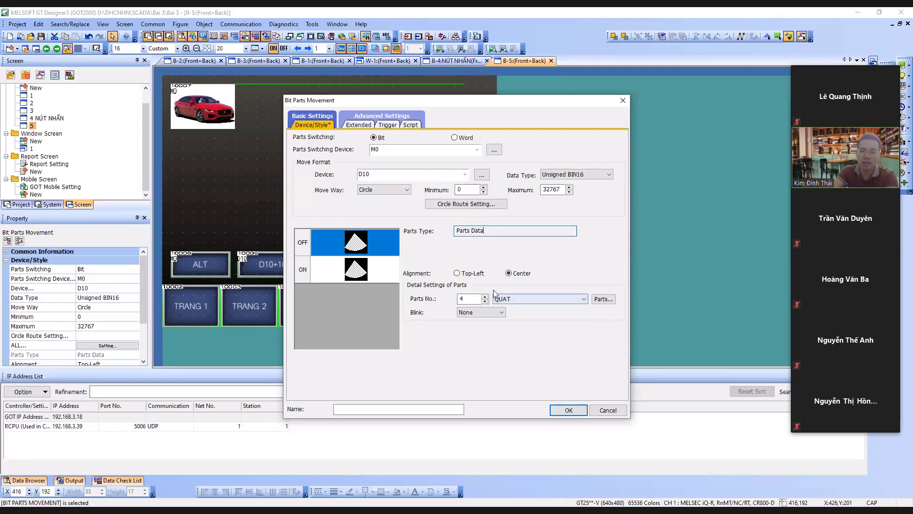
left_click(363, 274)
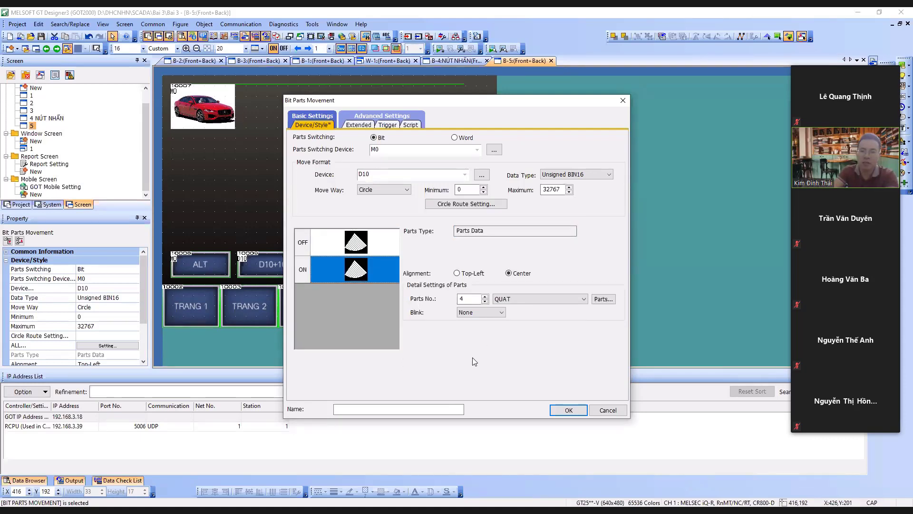
left_click(567, 410)
Move the bit parts movement object to X 400, Y 192 on the sector
left_click(425, 227)
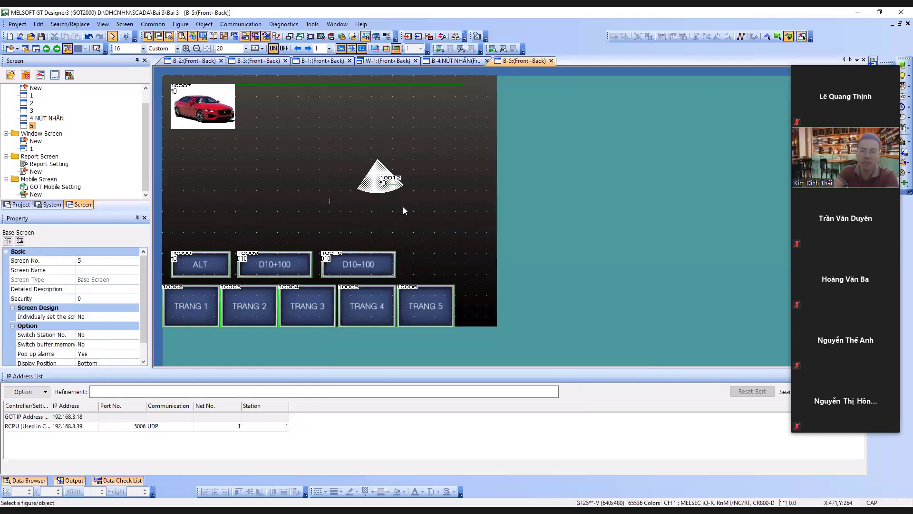
left_click(388, 182)
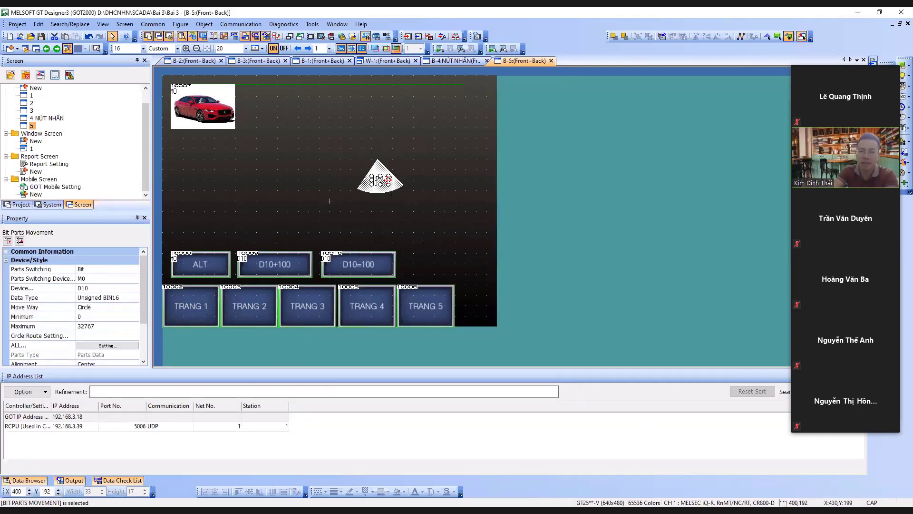
Start the simulator and go to screen 5 from the page buttons
left_click(403, 138)
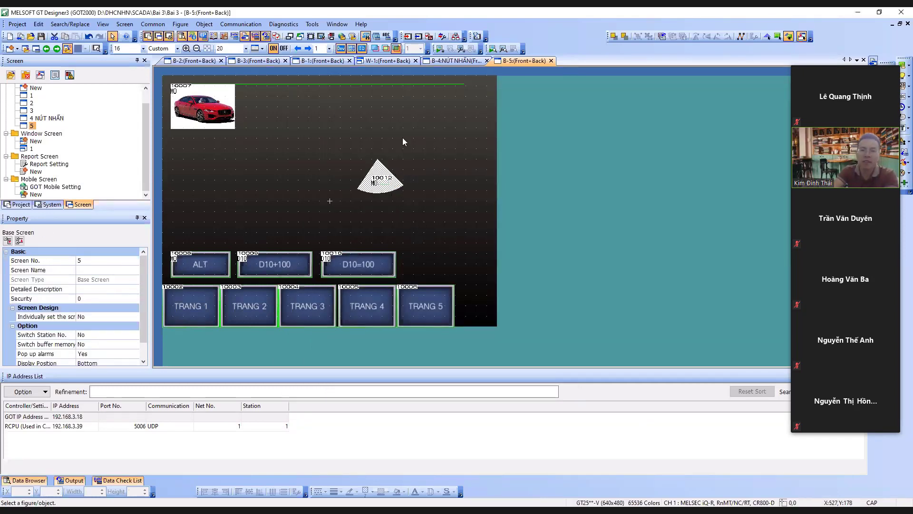
left_click(439, 49)
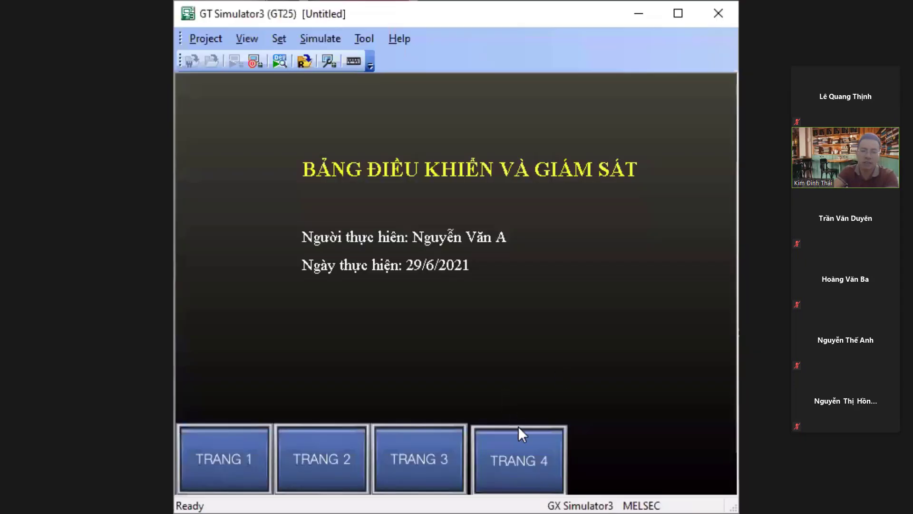
left_click(525, 454)
left_click(607, 462)
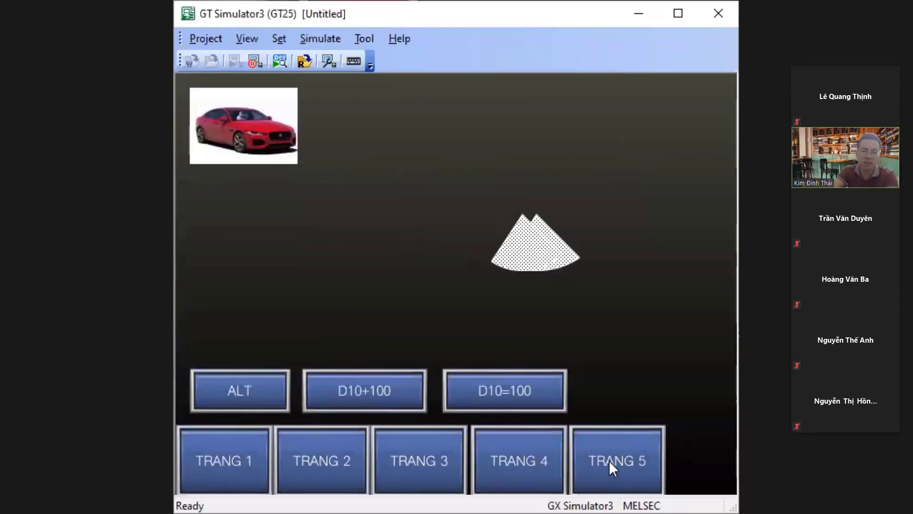
Toggle the ALT switch repeatedly to test the sector's circular movement, then return to GT Designer3
left_click(269, 386)
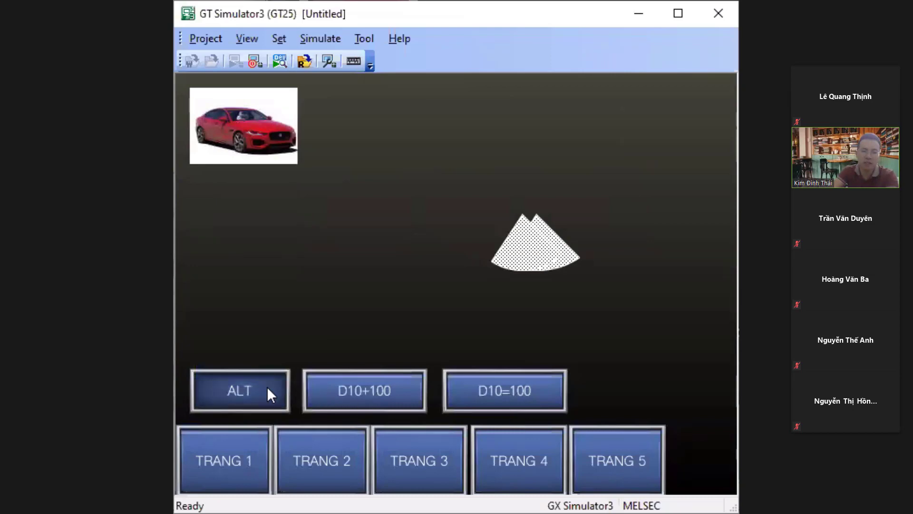
left_click(264, 387)
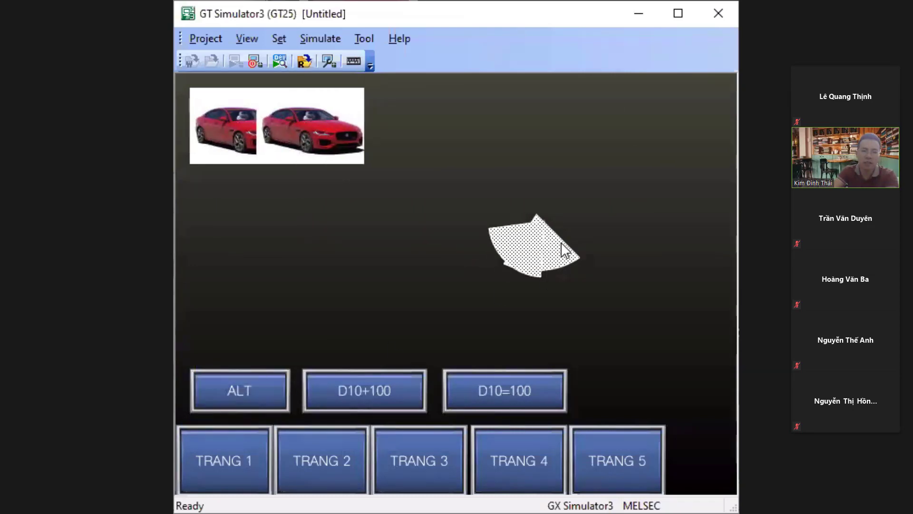
left_click(221, 388)
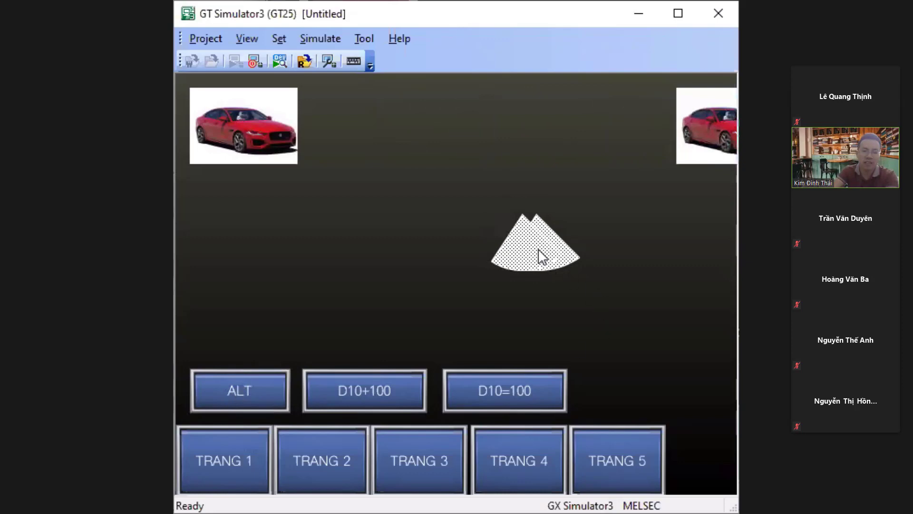
left_click(282, 386)
left_click(282, 386)
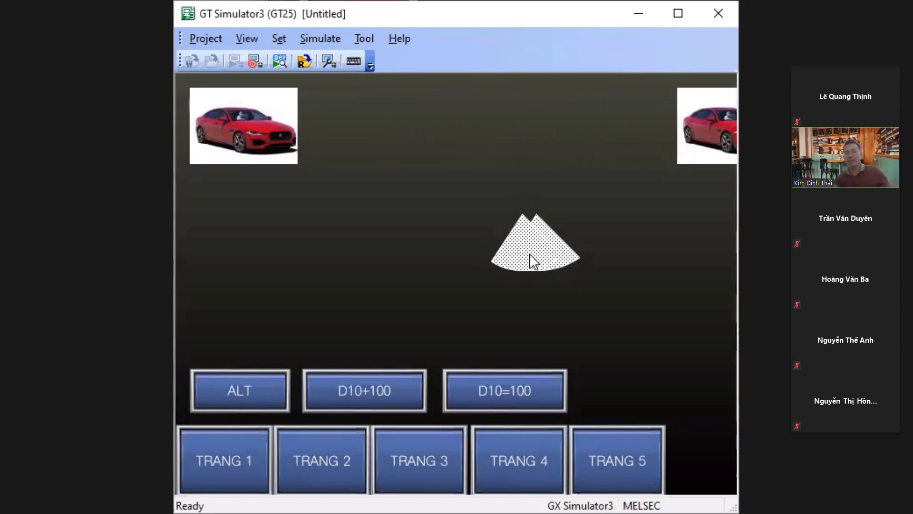
left_click(267, 392)
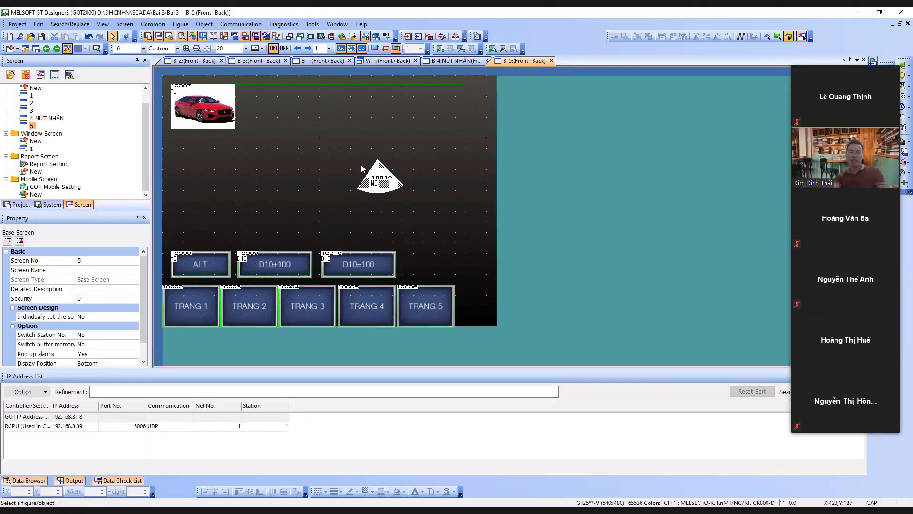
Select the sector together with its parts movement object and move both to X 480, Y 256, above the page buttons
left_click_drag(413, 203, 425, 208)
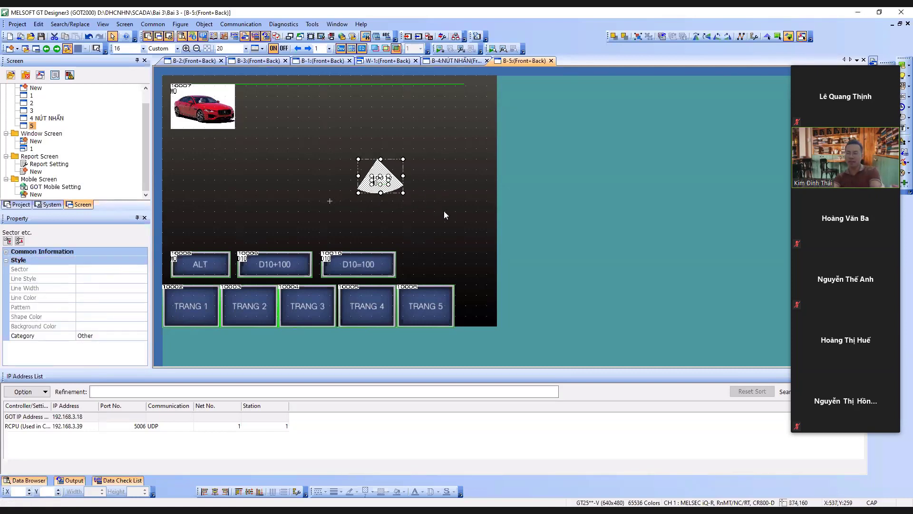
key("Down")
key("Down")
key("Right")
key("Right")
key("Right")
key("Right")
key("Right")
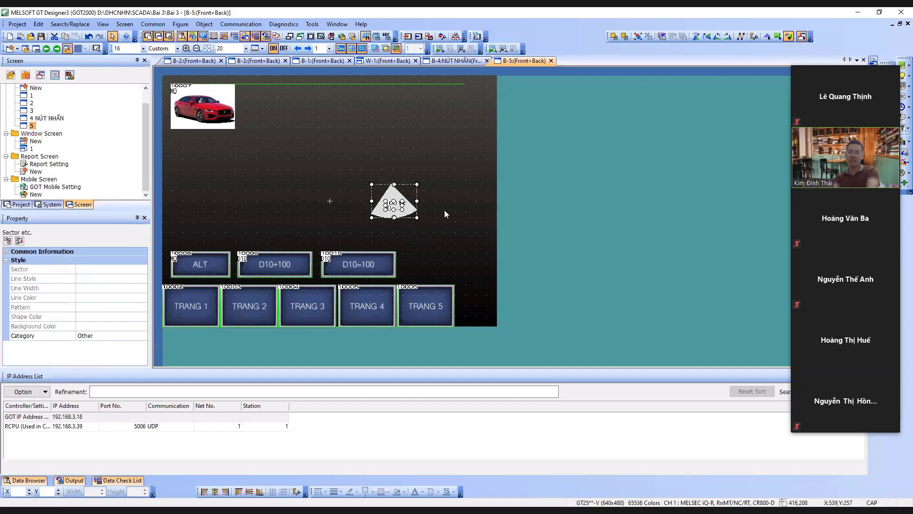
key("Right")
key("Right")
key("Down")
key("Down")
key("Down")
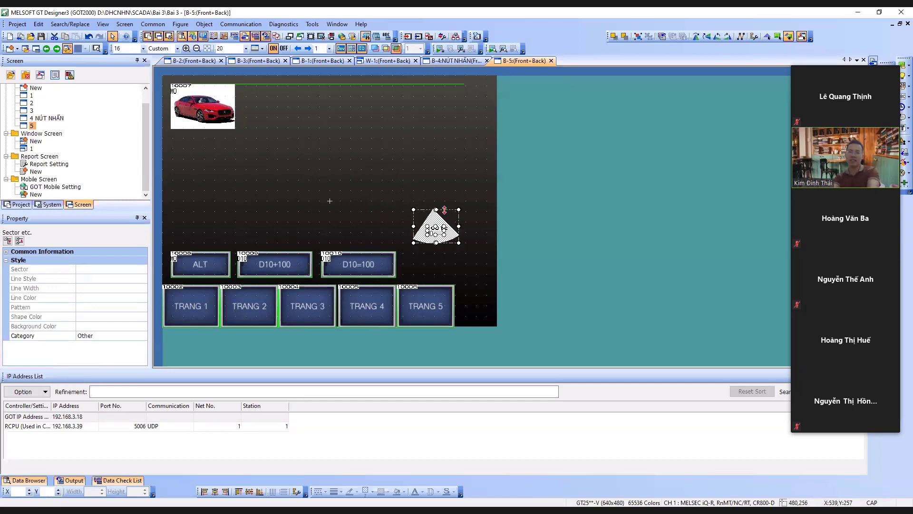
left_click(354, 170)
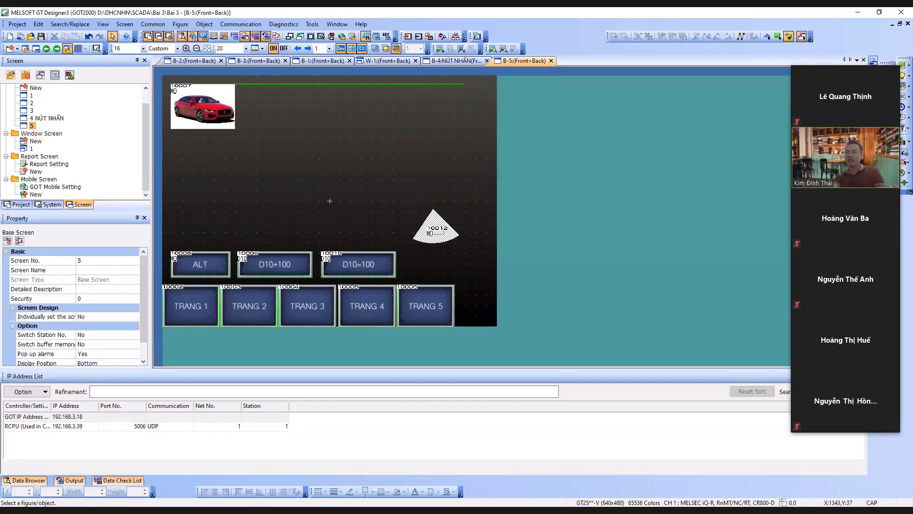
key("ctrl+f")
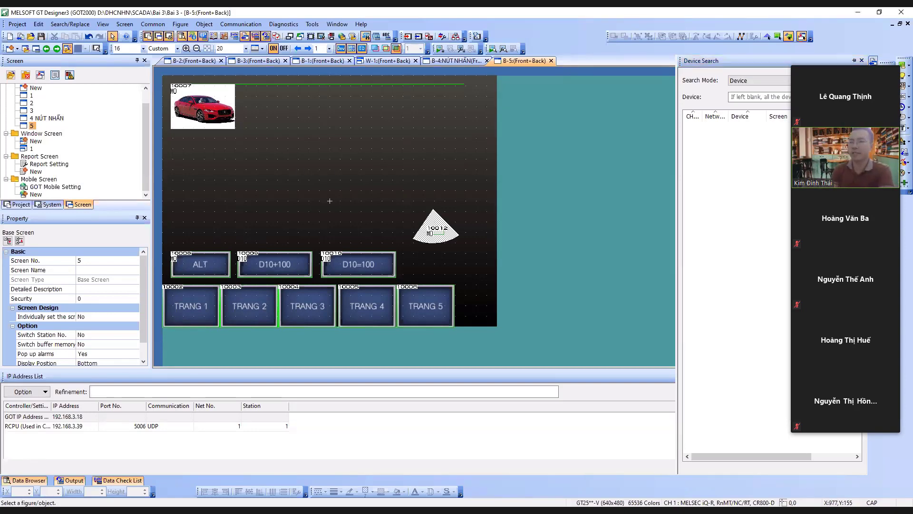
left_click(687, 157)
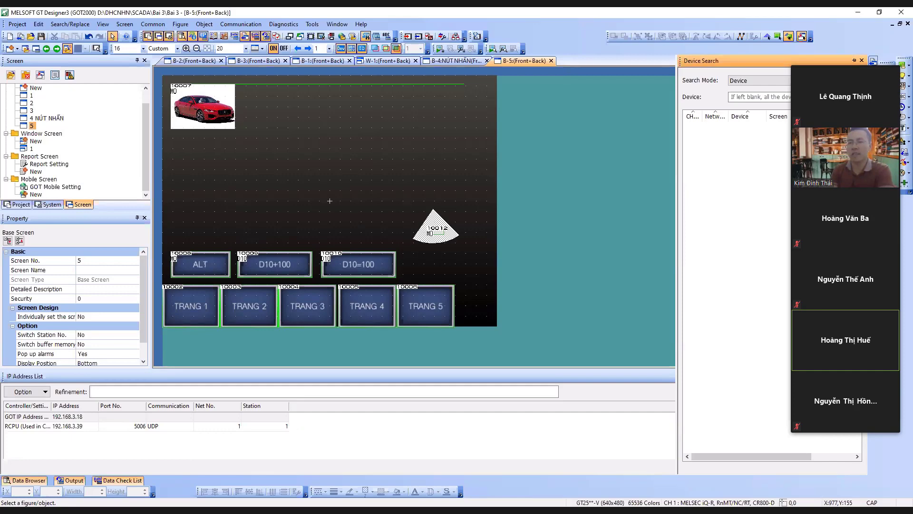
left_click(199, 25)
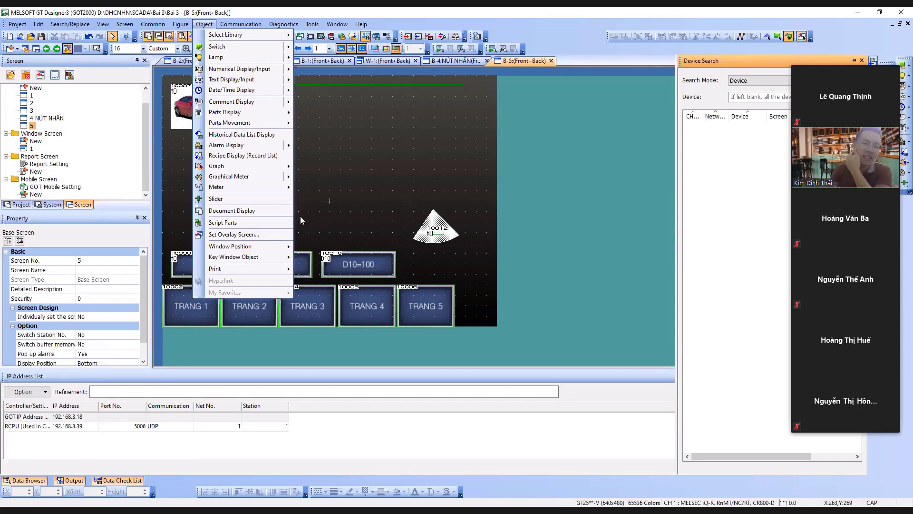
left_click(350, 197)
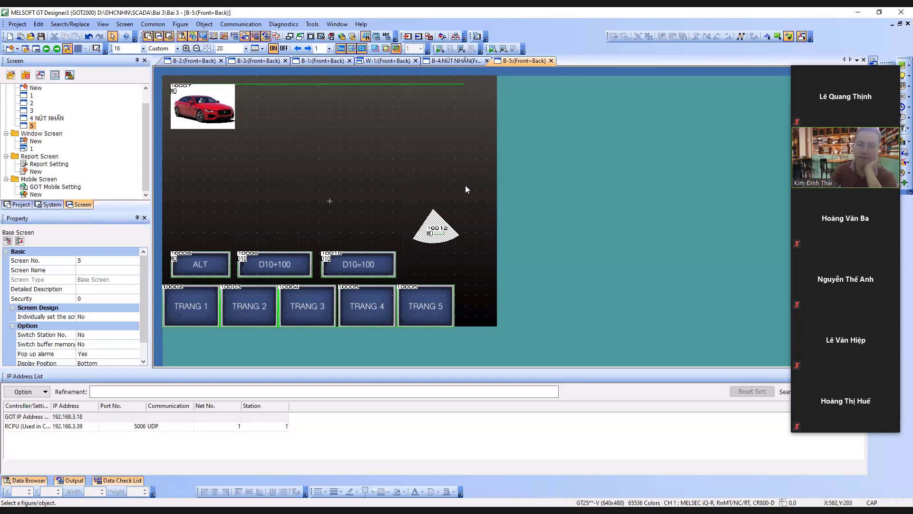
left_click_drag(404, 196, 473, 253)
left_click(481, 235)
left_click(431, 231)
left_click(359, 210)
Draw a long horizontal rectangle about 513 × 33 dots at X 48, Y 128, below the car image
left_click(906, 141)
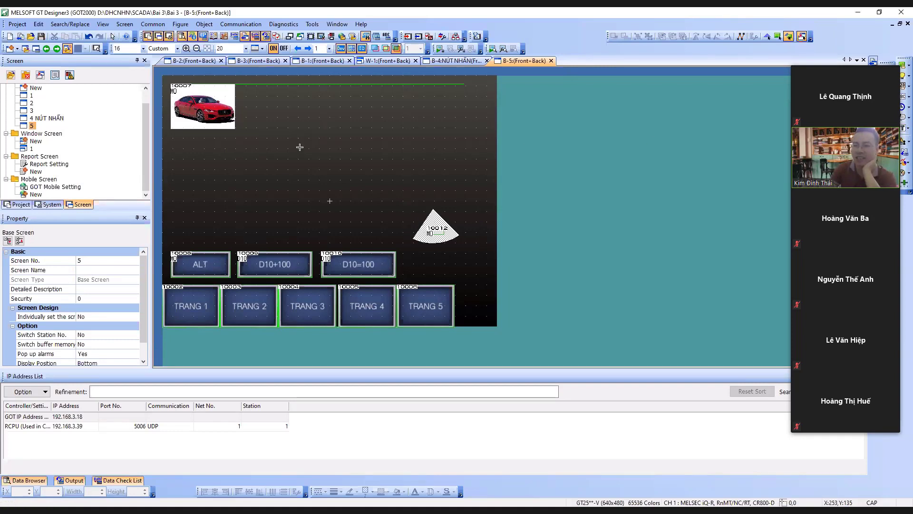
left_click_drag(188, 143, 456, 155)
right_click(471, 161)
left_click(471, 161)
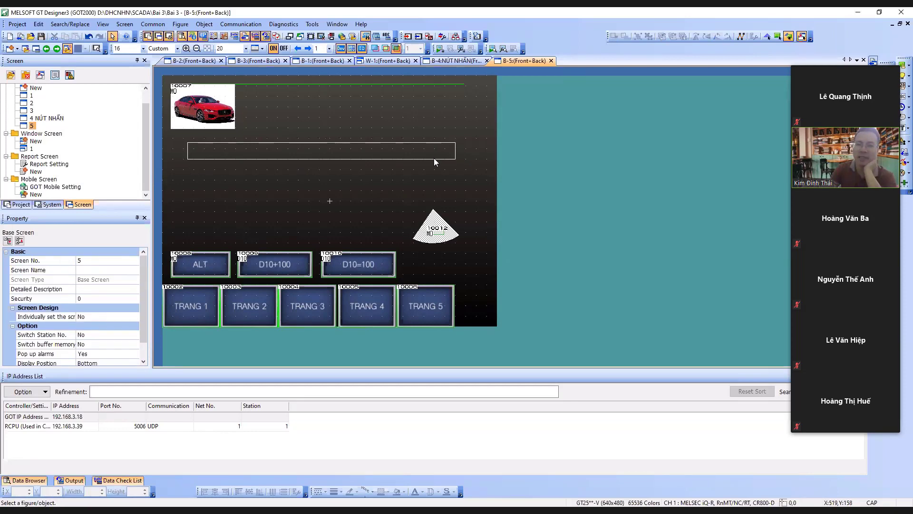
left_click(434, 159)
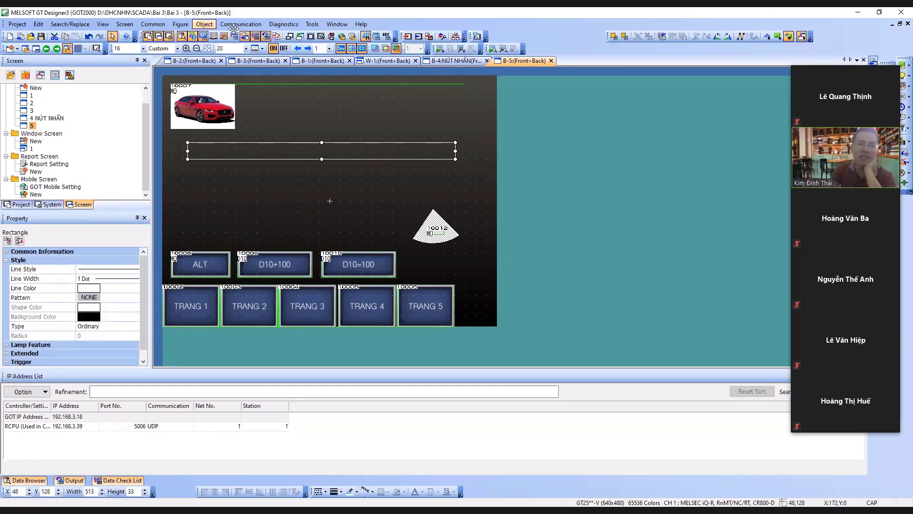
Fill the long rectangle with pattern 8 in a light gray shape color
double_click(355, 160)
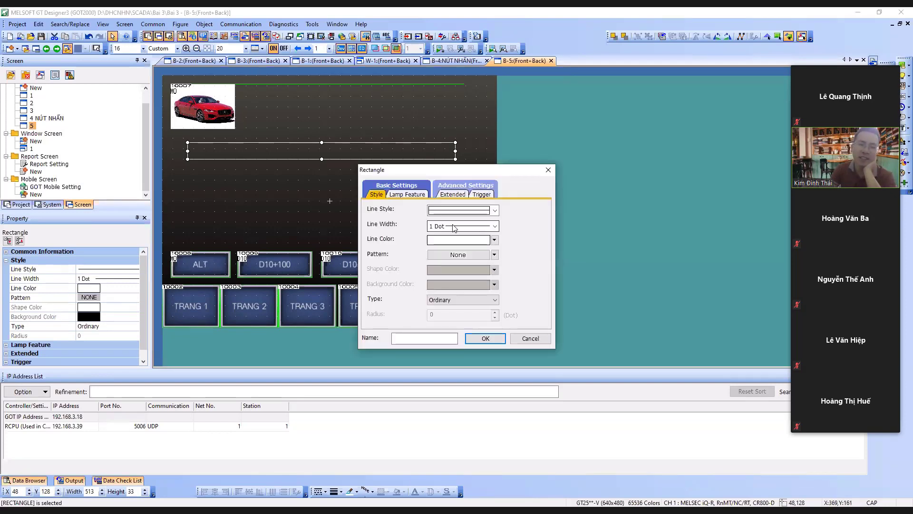
left_click(494, 240)
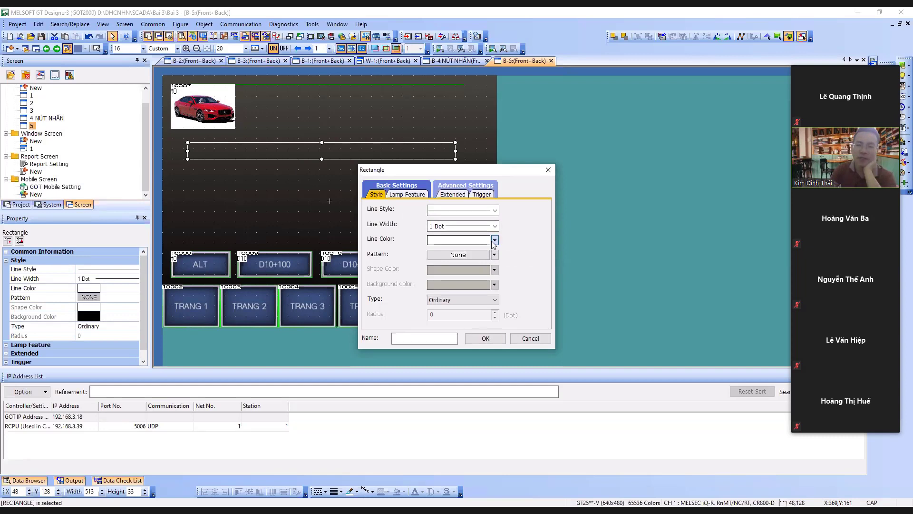
left_click(495, 240)
left_click(494, 254)
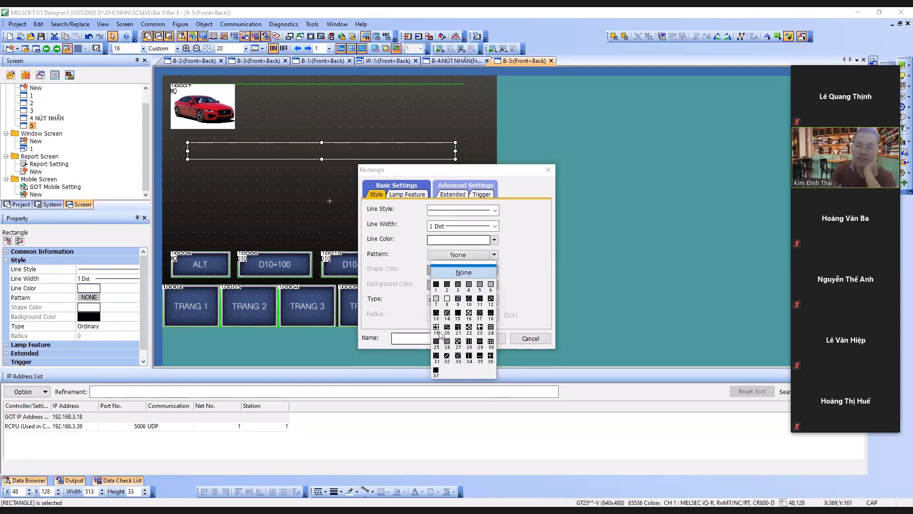
left_click(447, 304)
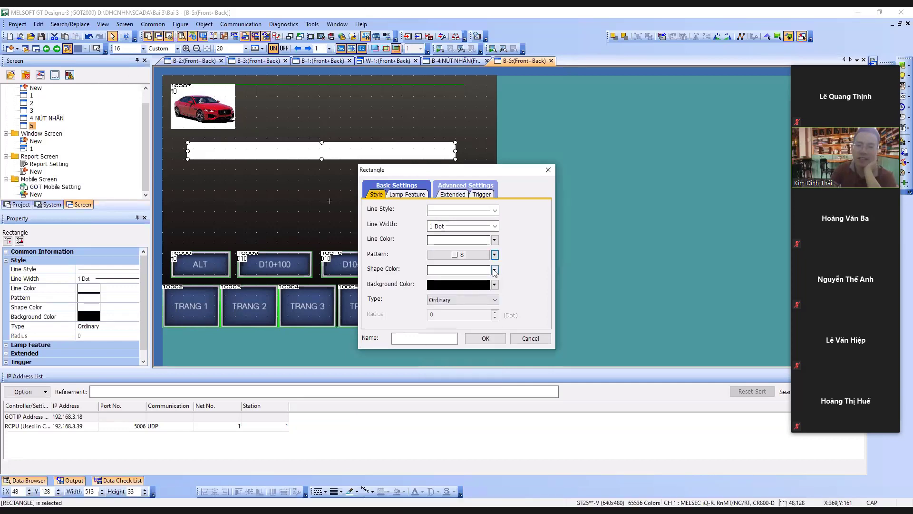
left_click(494, 270)
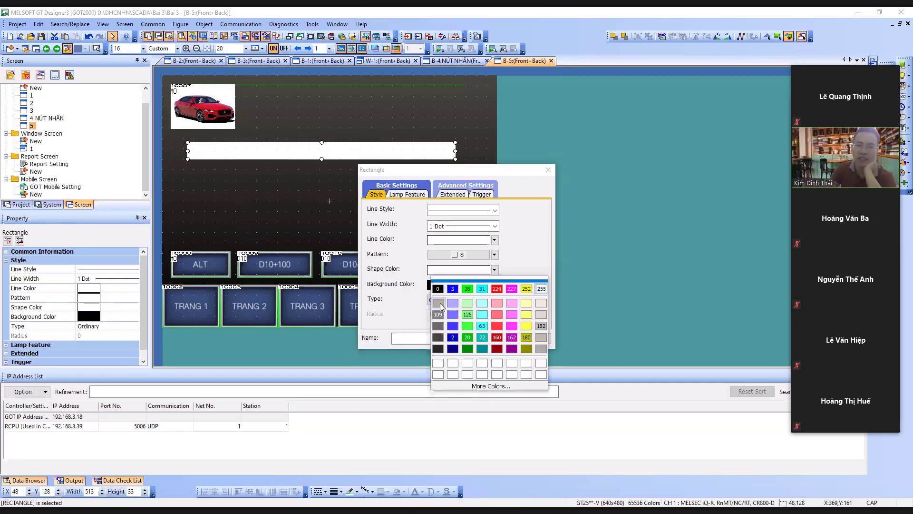
left_click(442, 307)
left_click(495, 340)
Draw a small rectangle about 17 × 33 dots inside the right end of the gray bar
left_click(392, 189)
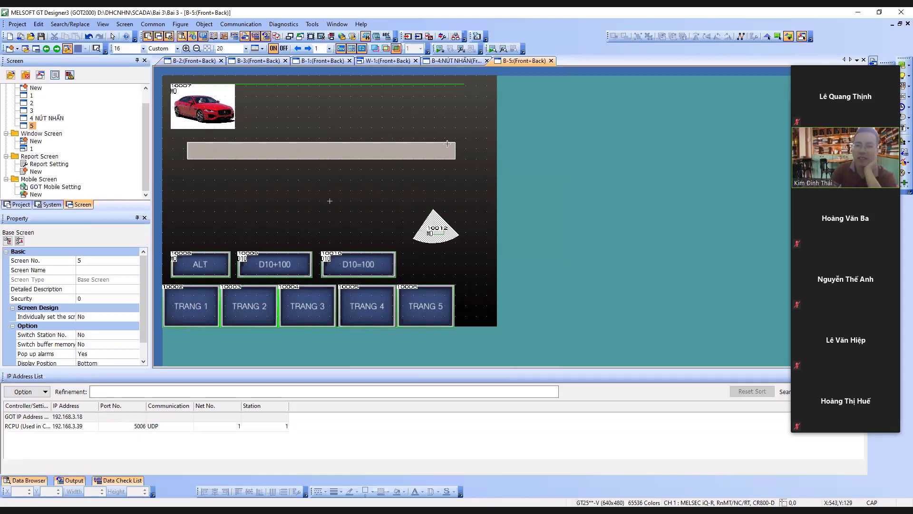
left_click_drag(447, 143, 455, 159)
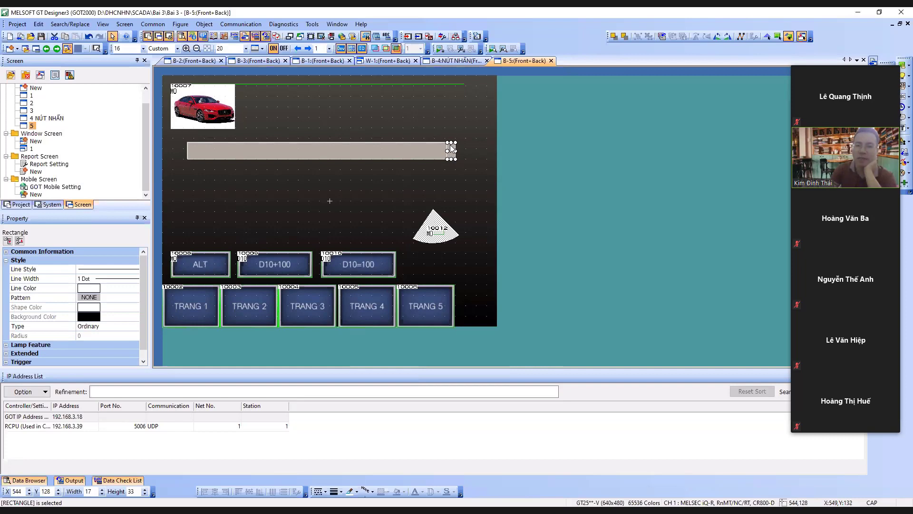
left_click(451, 148)
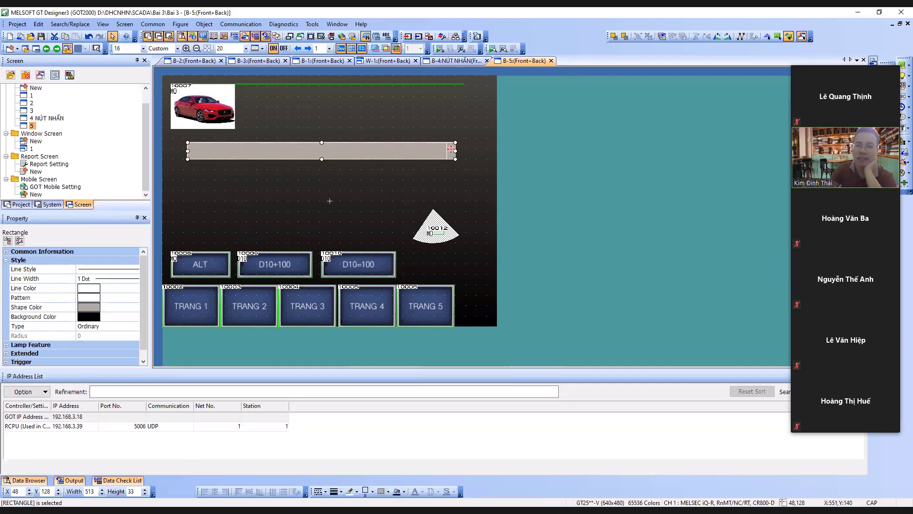
double_click(451, 152)
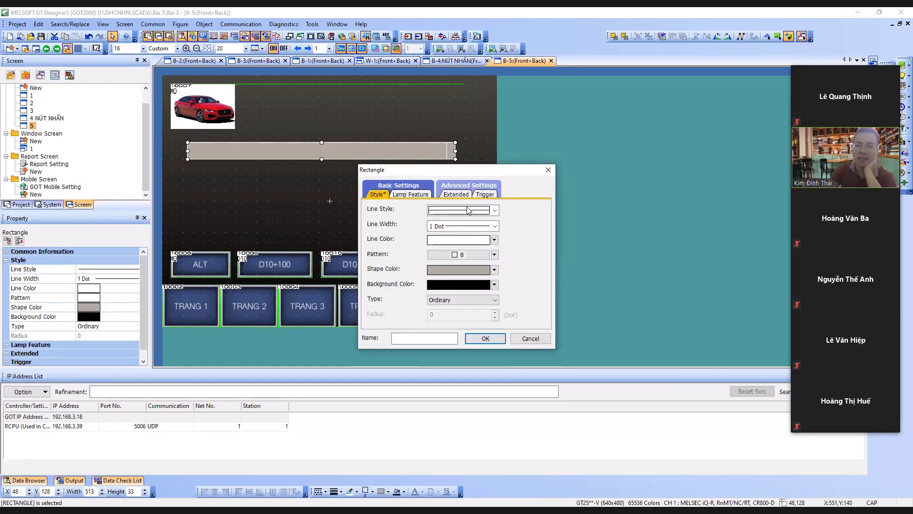
left_click(494, 270)
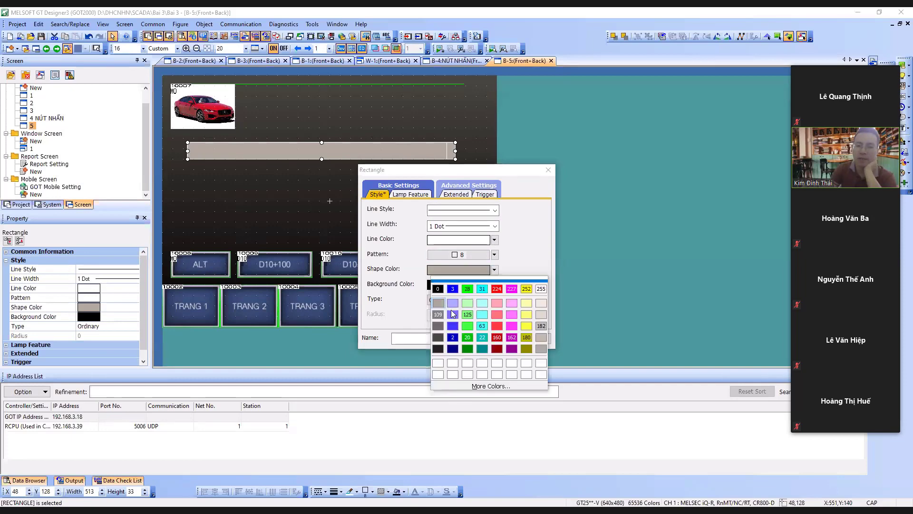
left_click(453, 289)
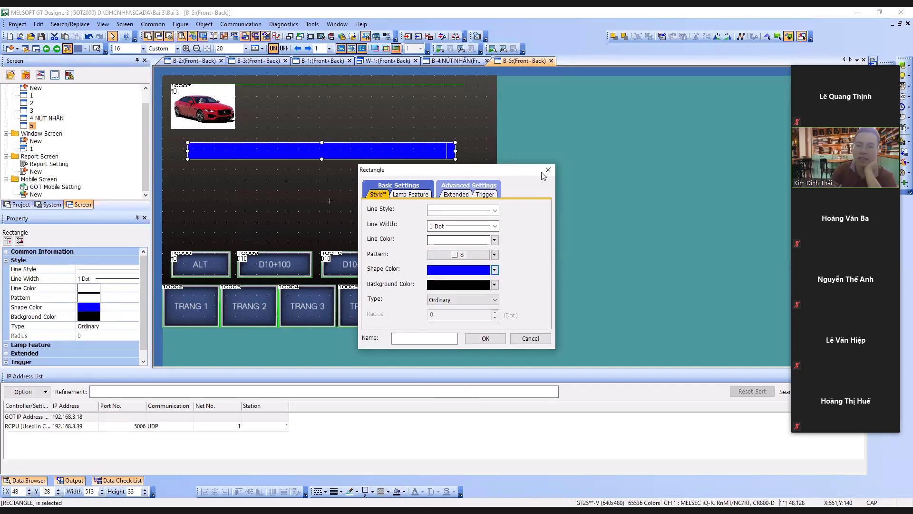
key("Escape")
left_click(449, 153)
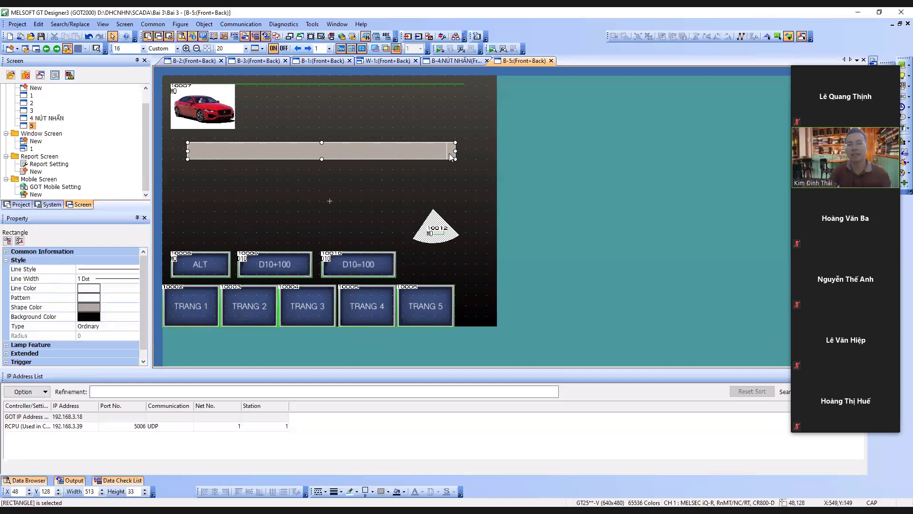
Move the small rectangle down off the gray bar to X 544, Y 176
left_click(447, 151)
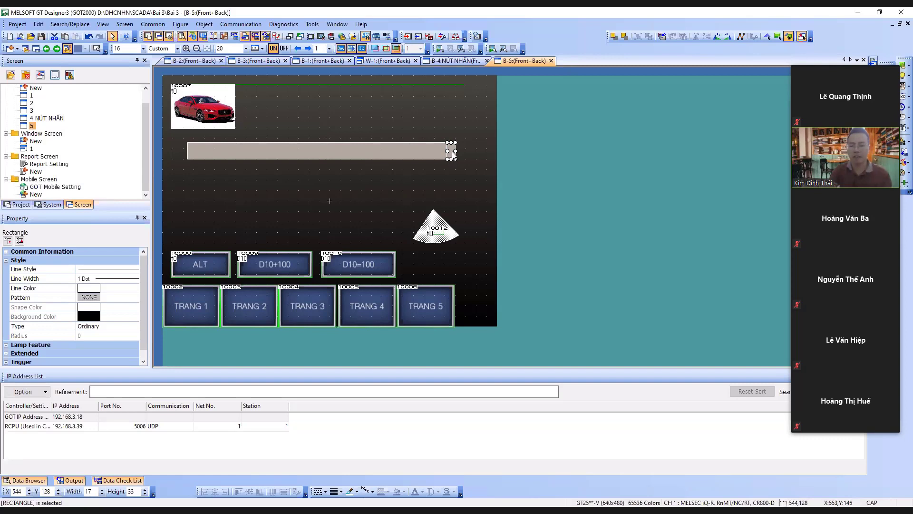
key("Down")
key("Down")
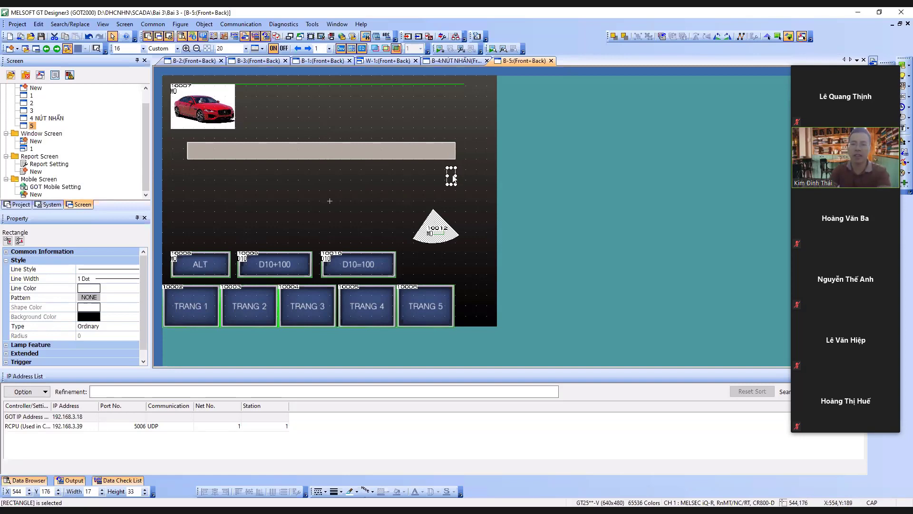
key("Escape")
Set the line color of the small rectangle below the gray bar to blue
double_click(452, 178)
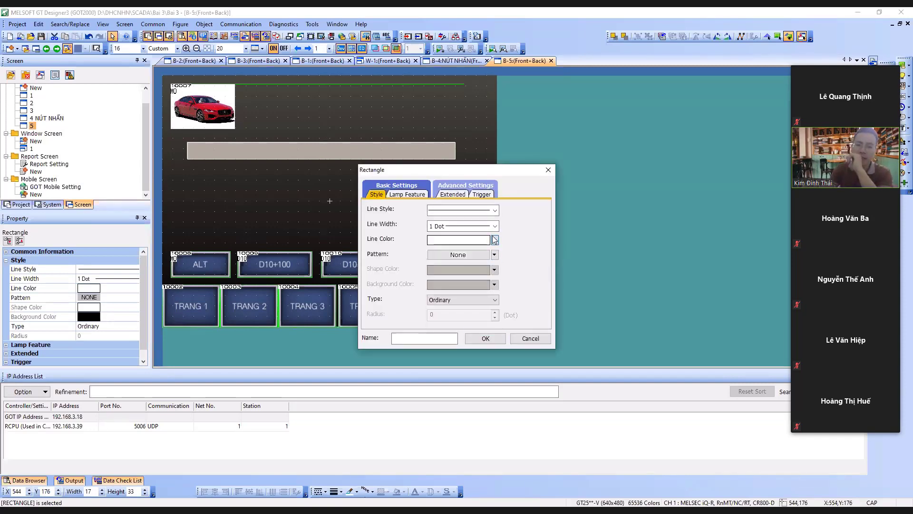
left_click(495, 239)
left_click(456, 261)
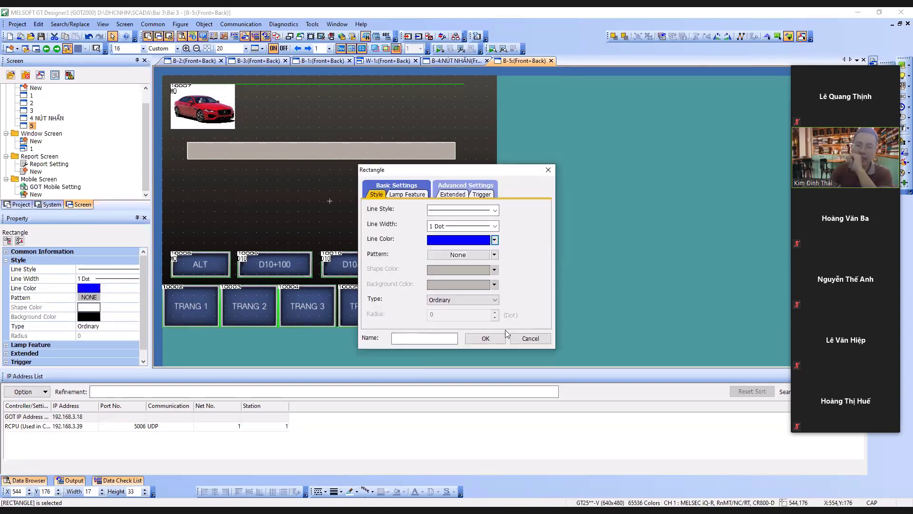
left_click(502, 342)
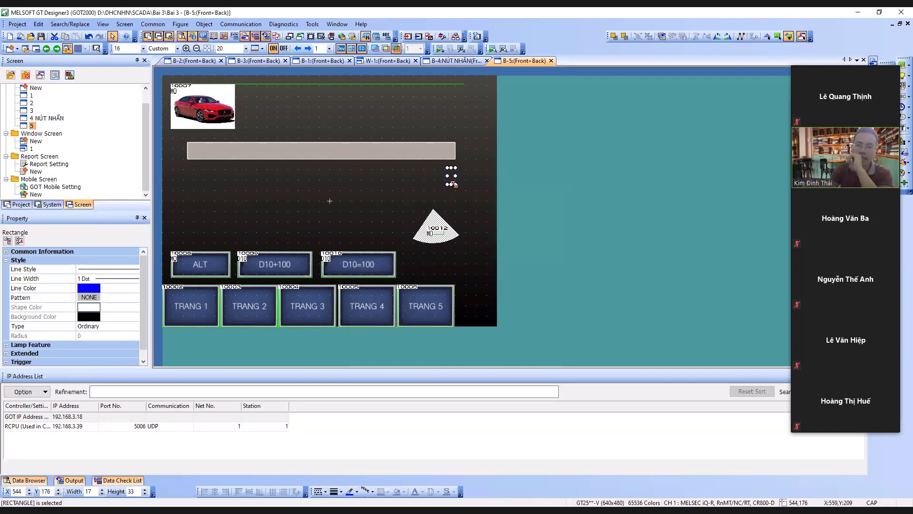
left_click(453, 184)
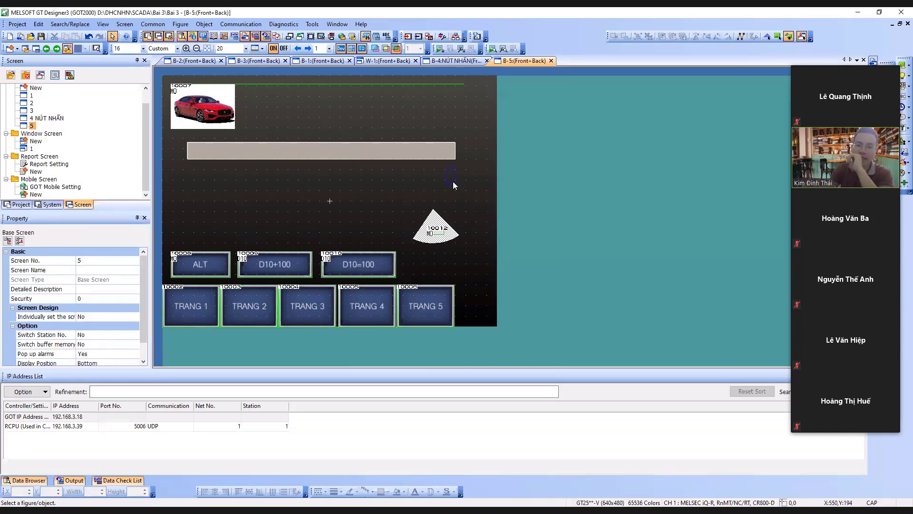
Fill the small rectangle with pattern 8 in a blue shape color
left_click(453, 184)
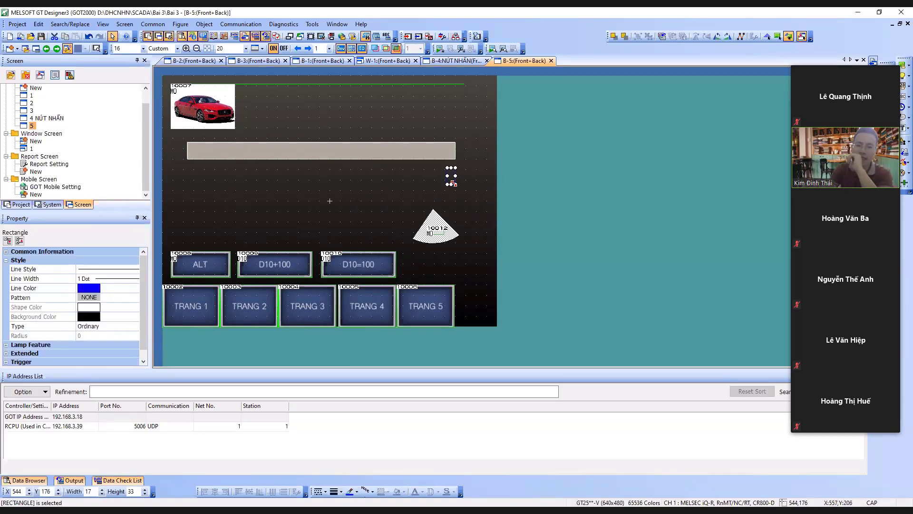
double_click(454, 183)
left_click(487, 255)
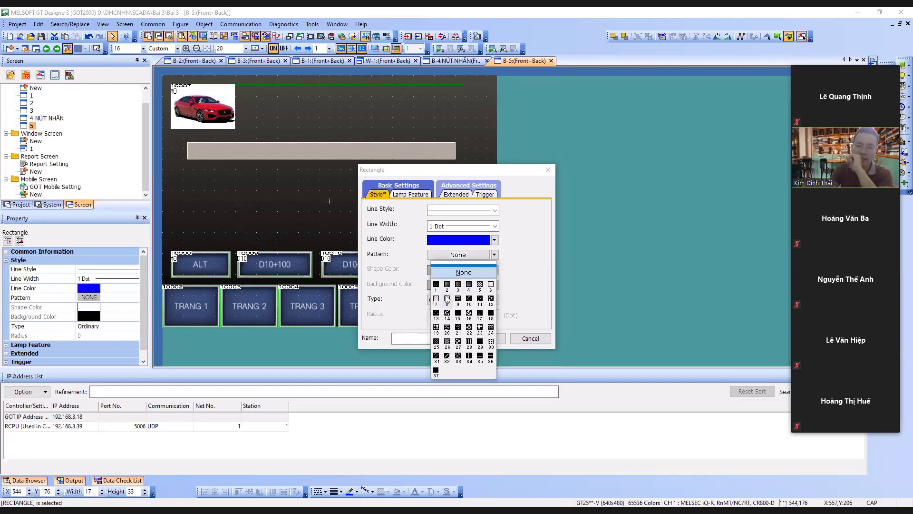
left_click(448, 298)
left_click(493, 271)
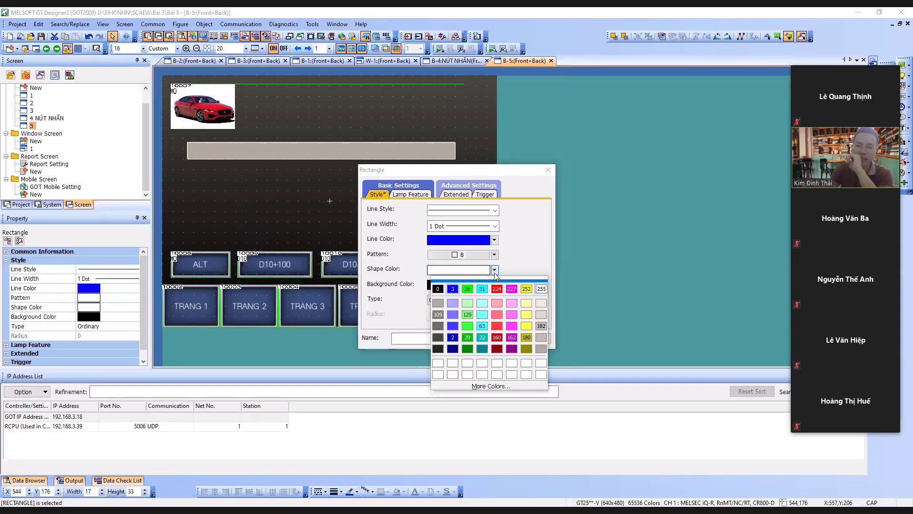
left_click(452, 289)
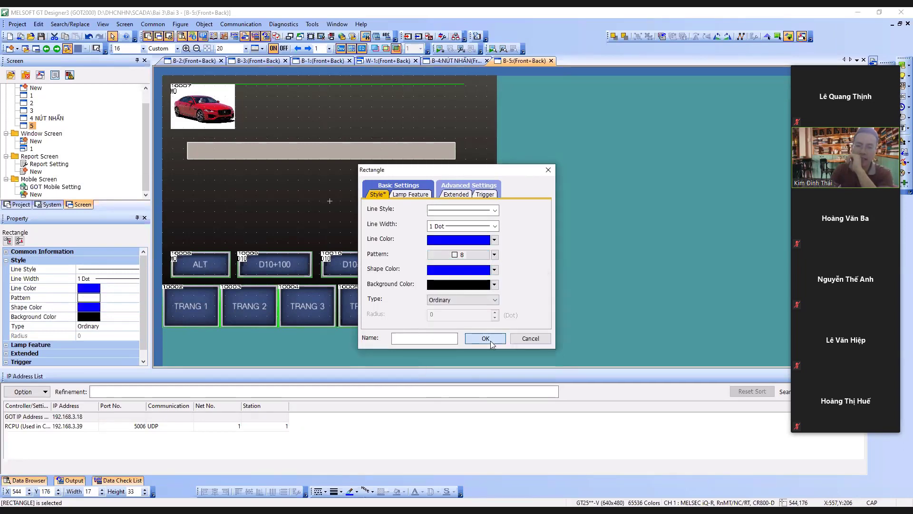
left_click(490, 340)
left_click(452, 177)
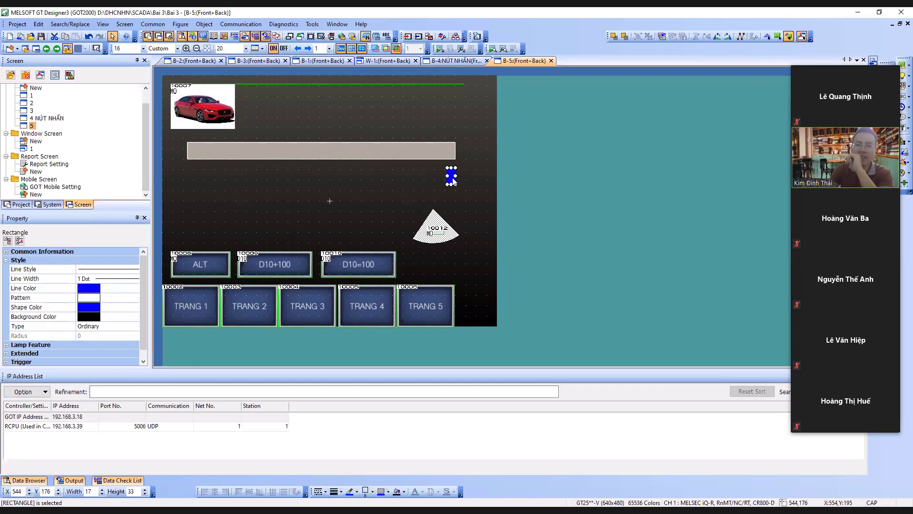
double_click(453, 179)
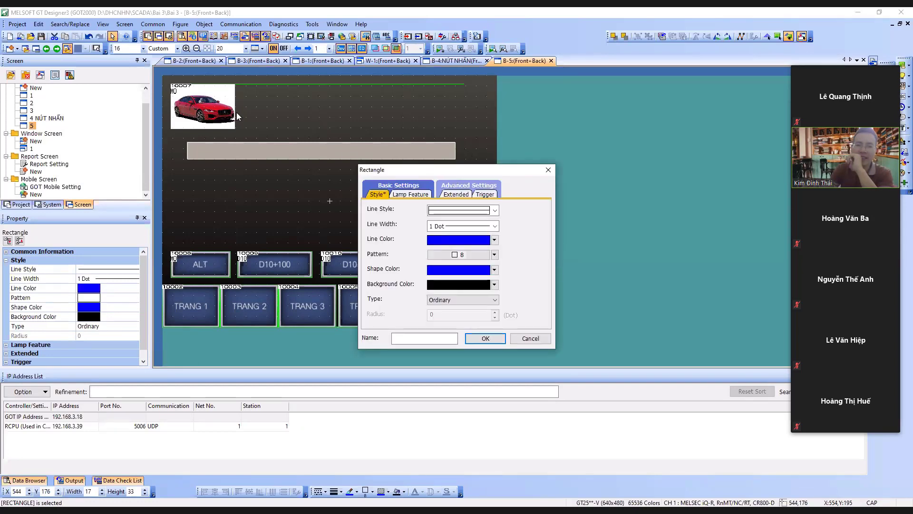
left_click(548, 171)
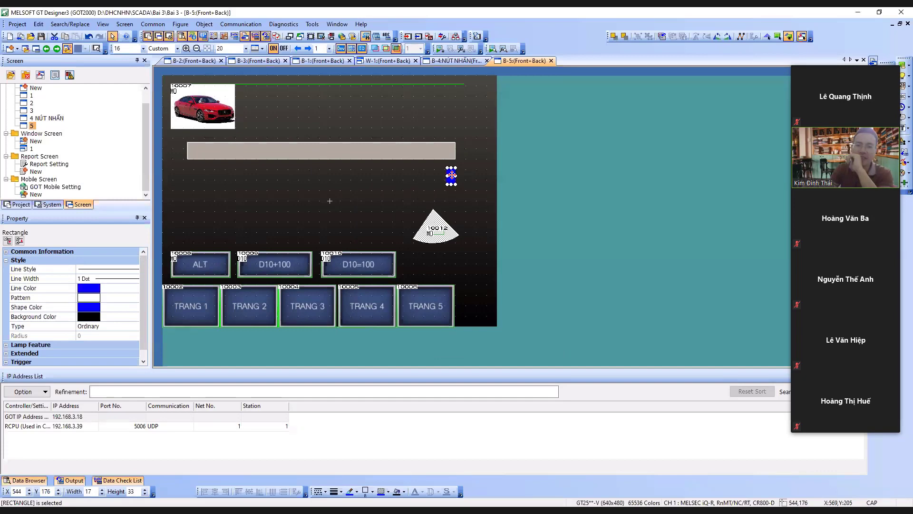
right_click(451, 175)
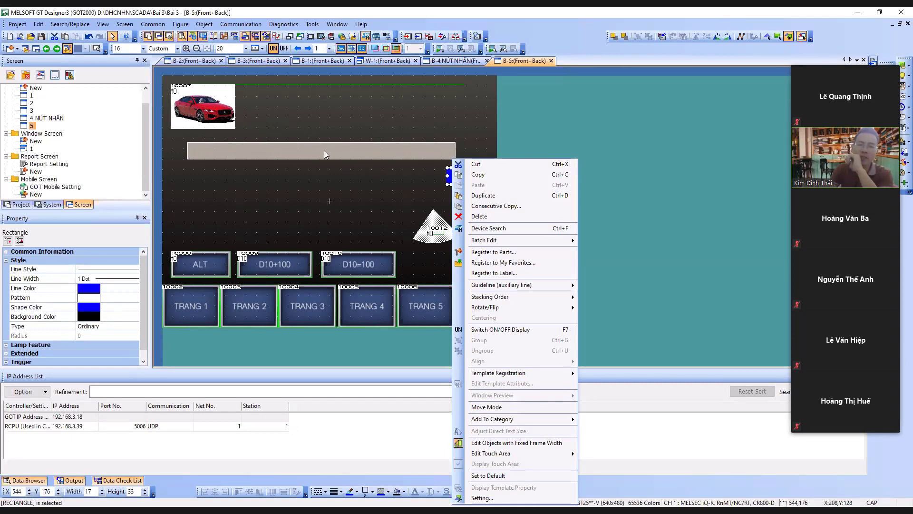
left_click(480, 132)
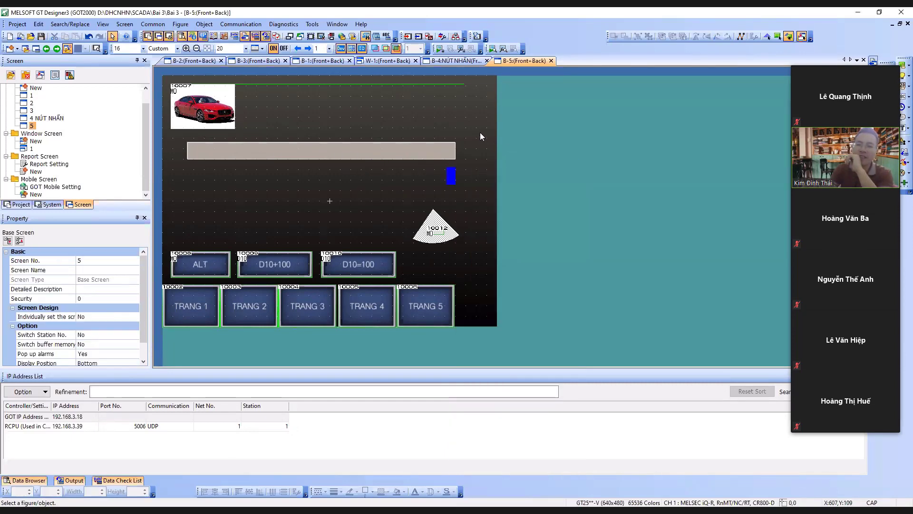
Register the small blue rectangle as part number 5 with the name NUOC
left_click(454, 173)
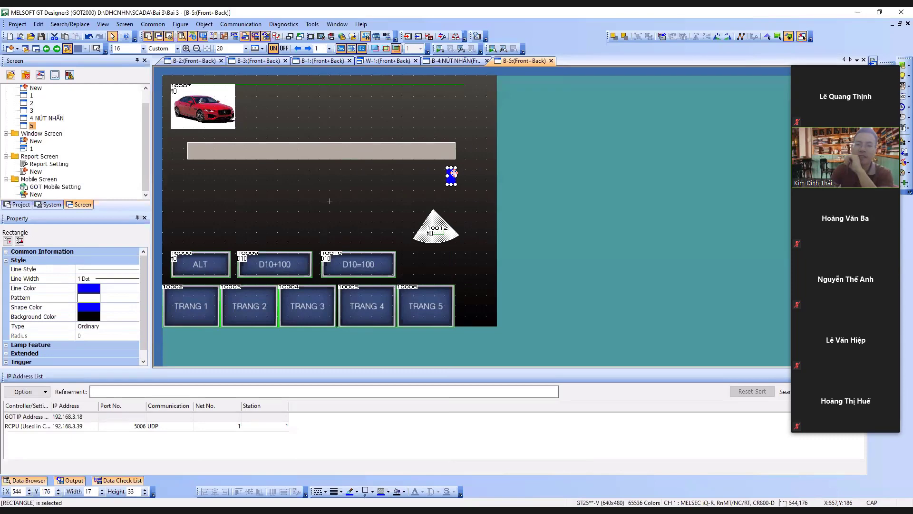
right_click(454, 173)
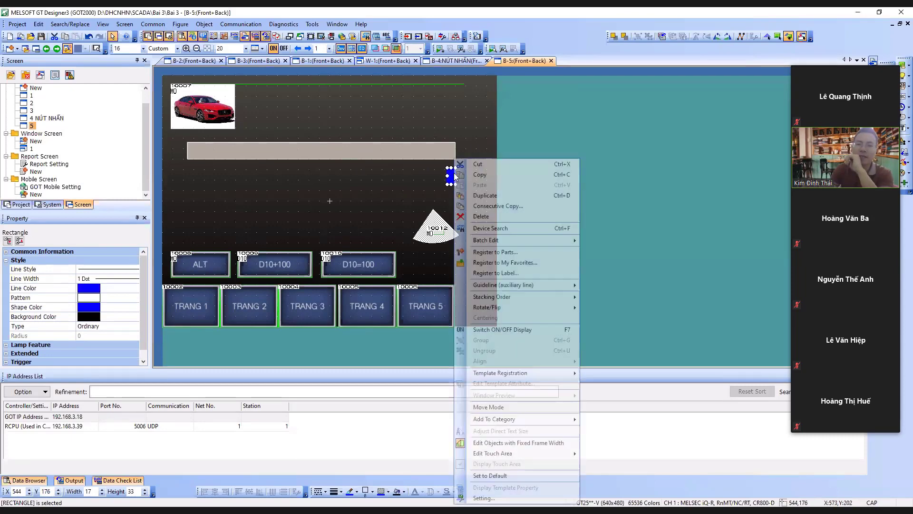
left_click(494, 252)
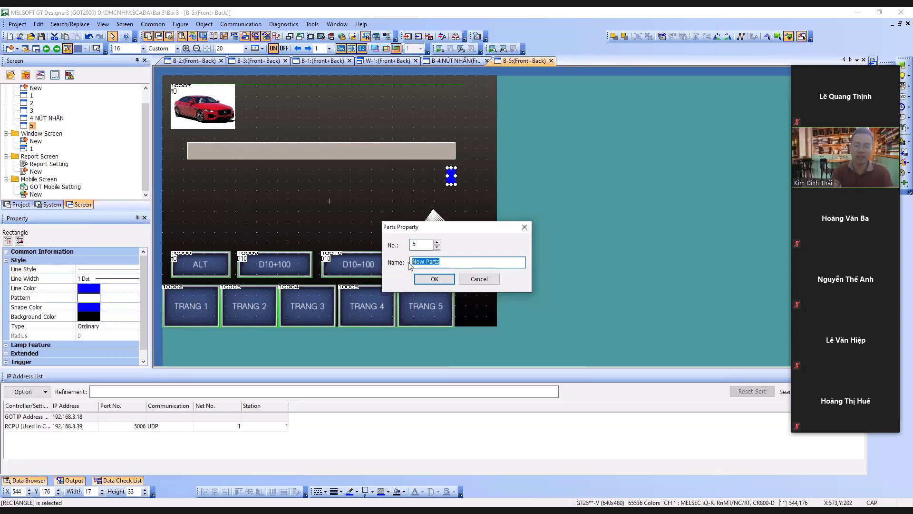
type("NUOC")
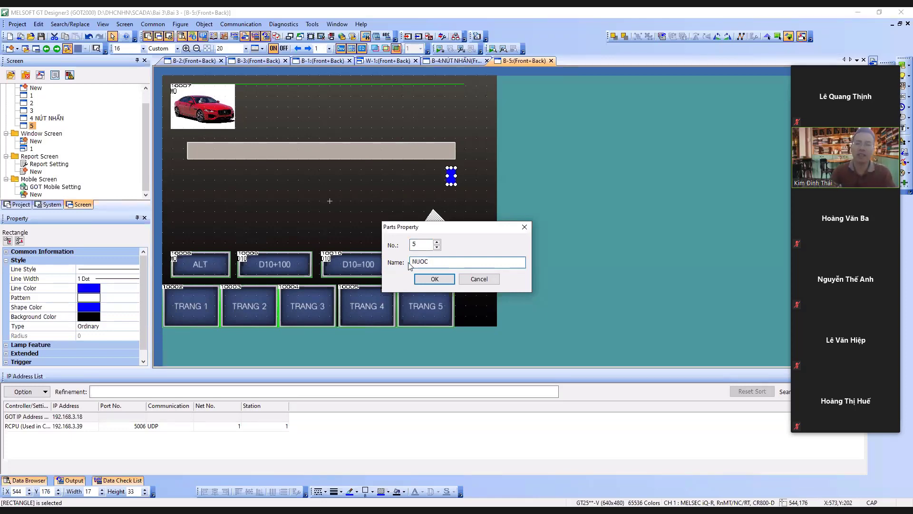
left_click(435, 278)
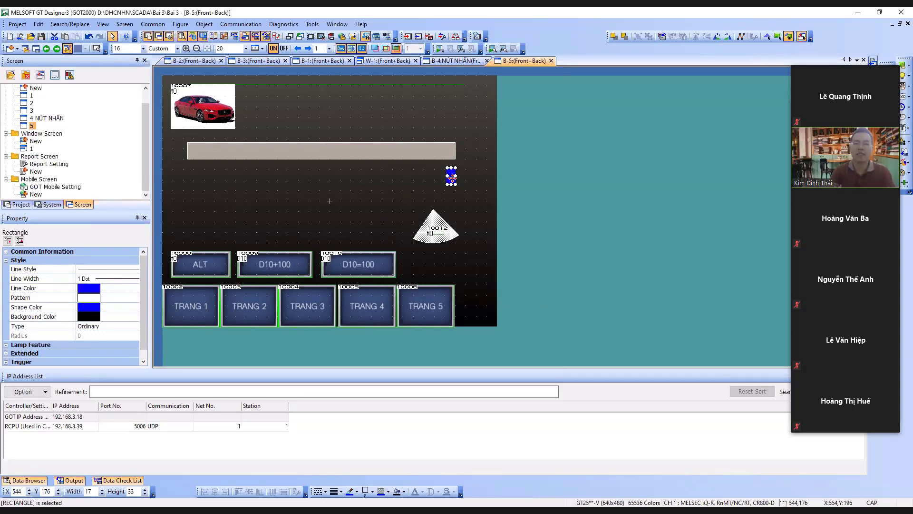
Start a new bit parts movement object with M0 as its parts switching device
left_click(204, 24)
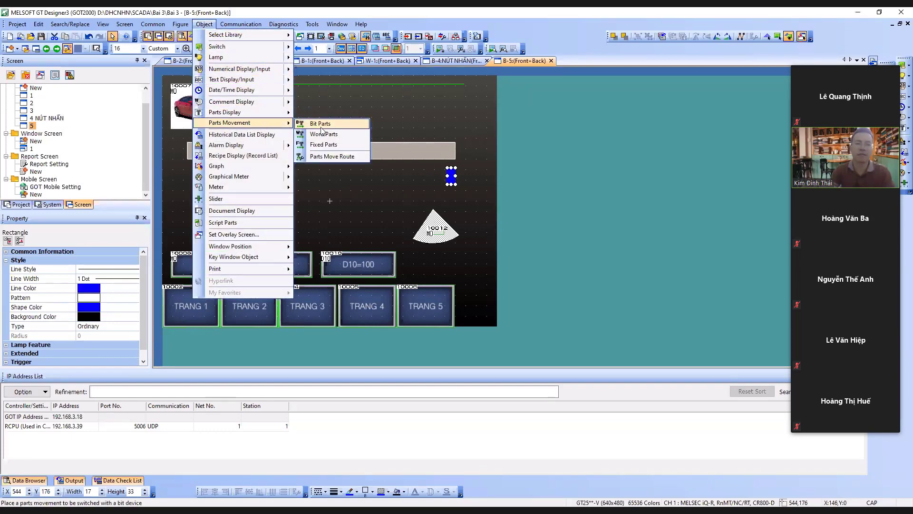
left_click(325, 127)
left_click(492, 193)
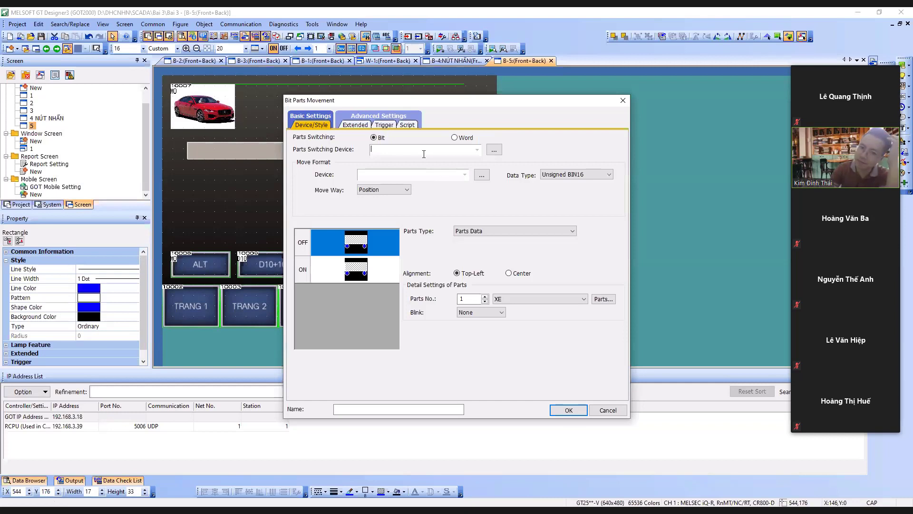
left_click(423, 154)
type("M0")
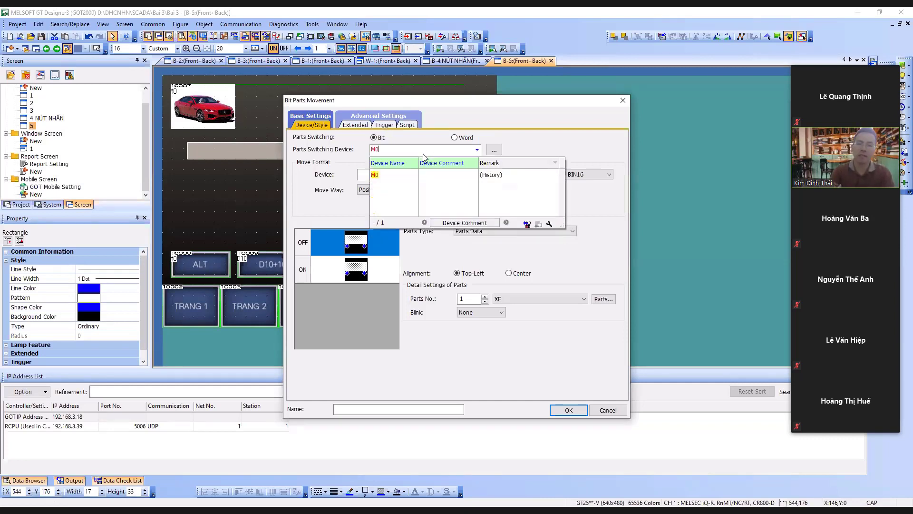
left_click(546, 128)
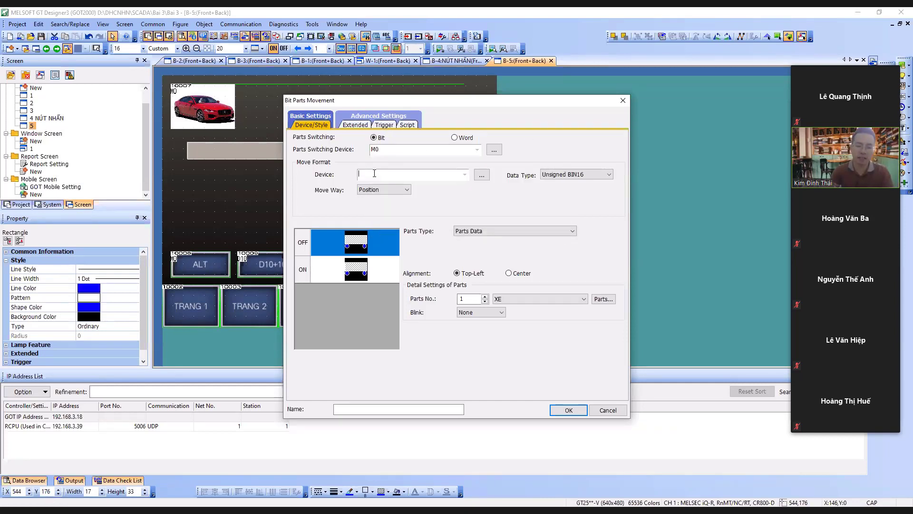
Set the movement device to D10 and the move way to Line
type("D1")
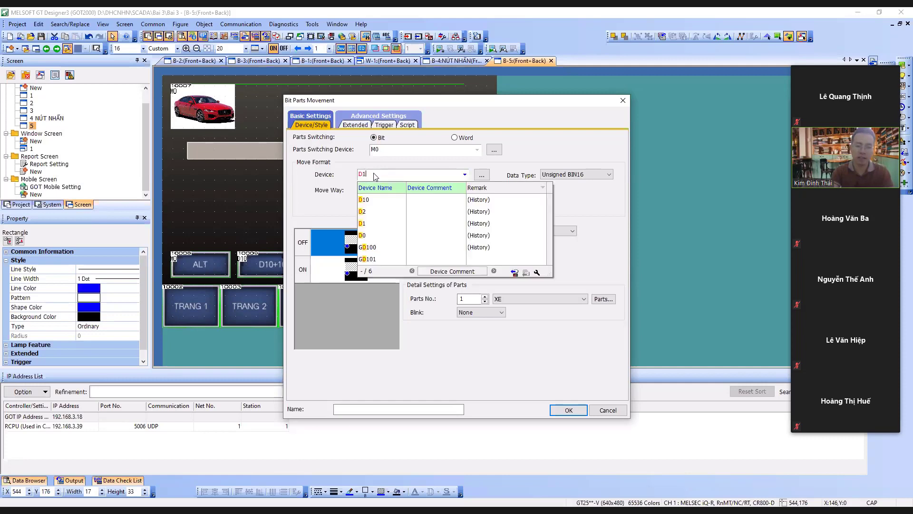
type("0")
left_click(508, 220)
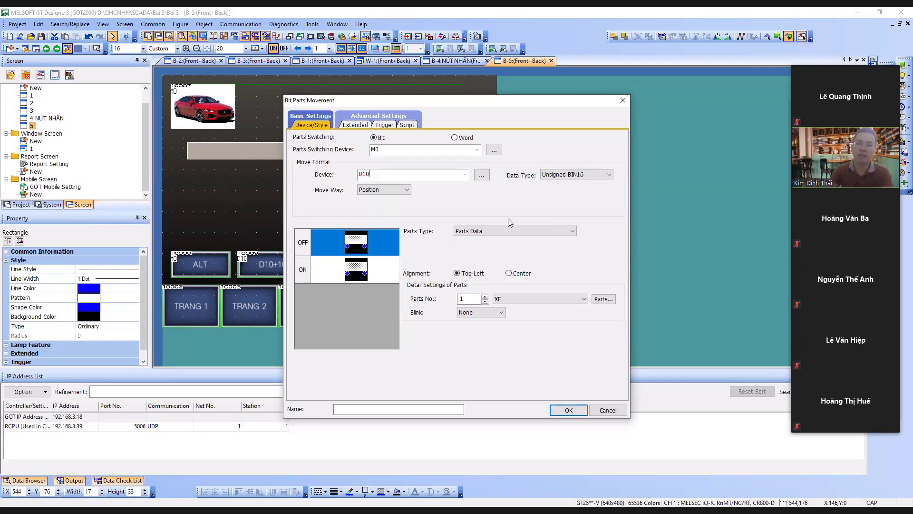
left_click(395, 190)
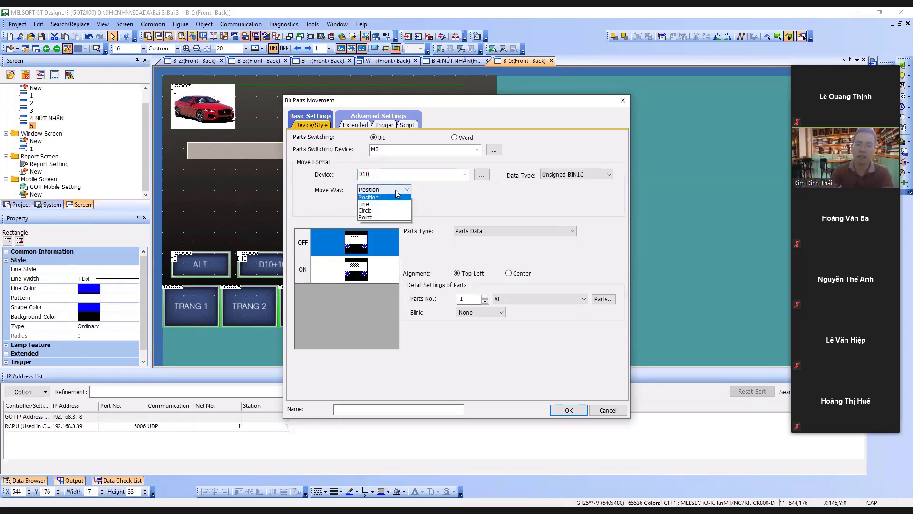
left_click(376, 205)
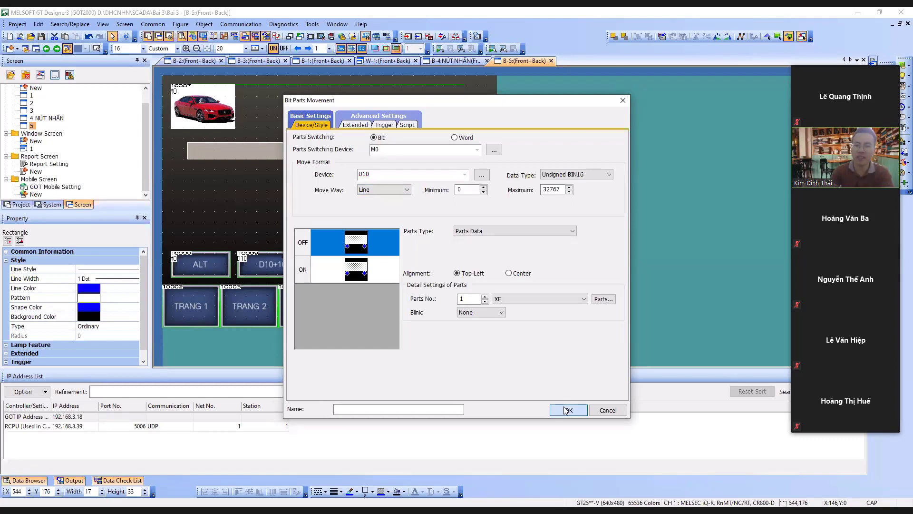
Assign the NUOC part to both the OFF and ON states and place the object at X 560, Y 192
left_click(527, 300)
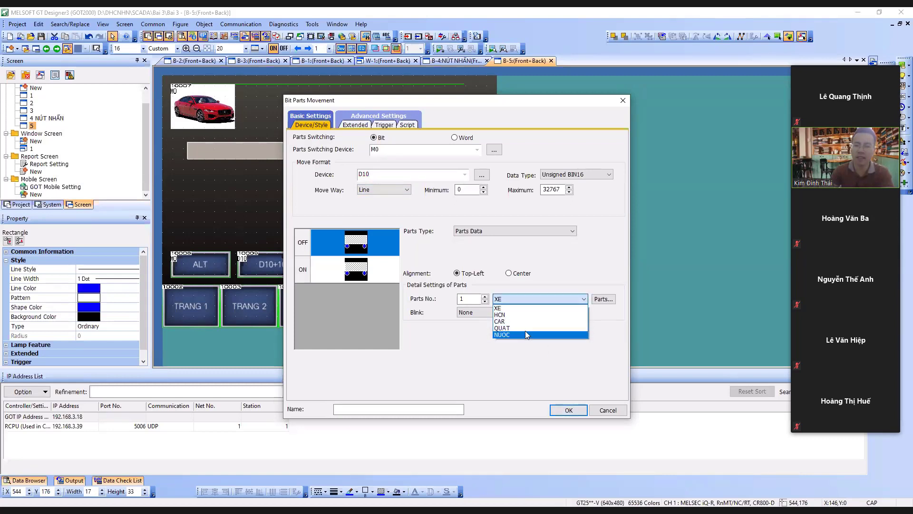
left_click(525, 333)
left_click(364, 267)
left_click(528, 298)
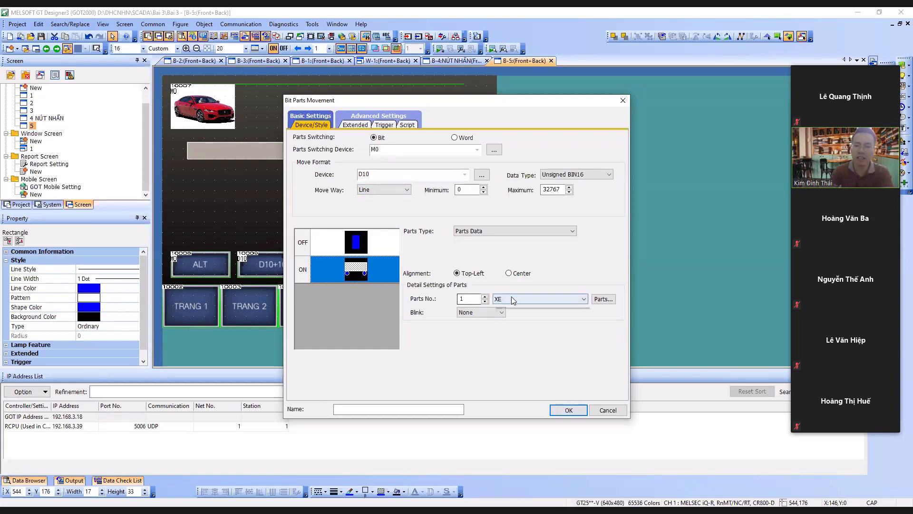
left_click(516, 335)
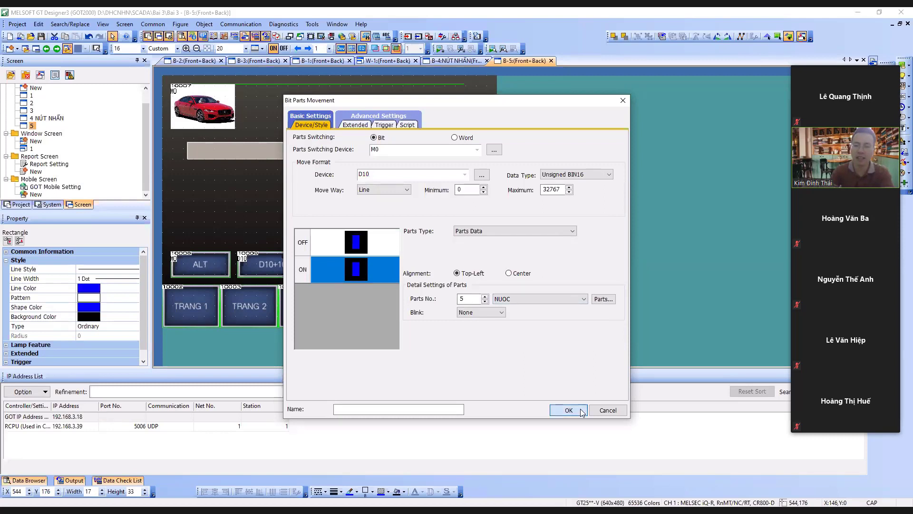
key("Return")
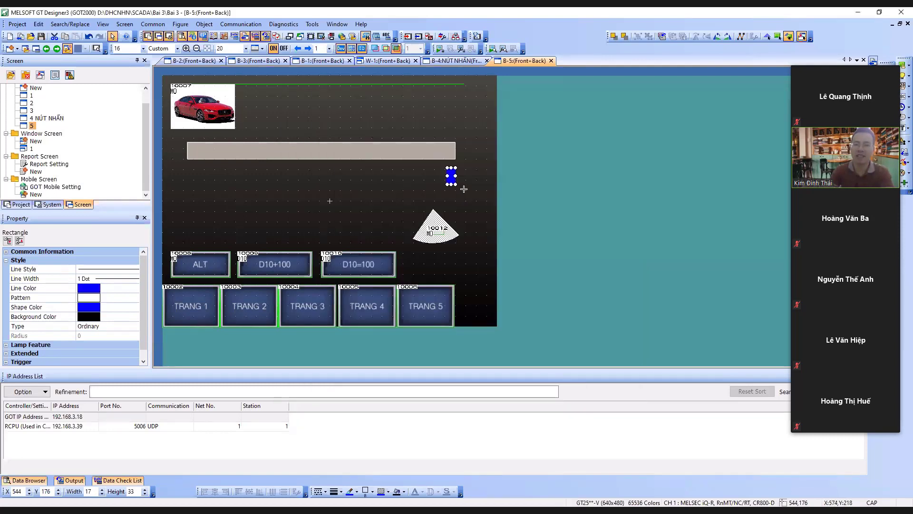
left_click(455, 178)
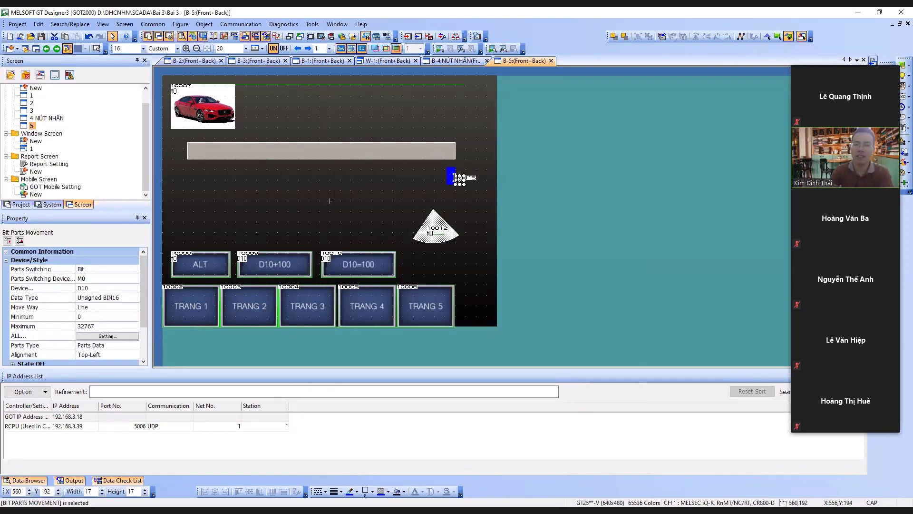
Move the new bit parts movement object onto the upper part of the blue rectangle at X 544, Y 176
double_click(454, 178)
left_click(629, 96)
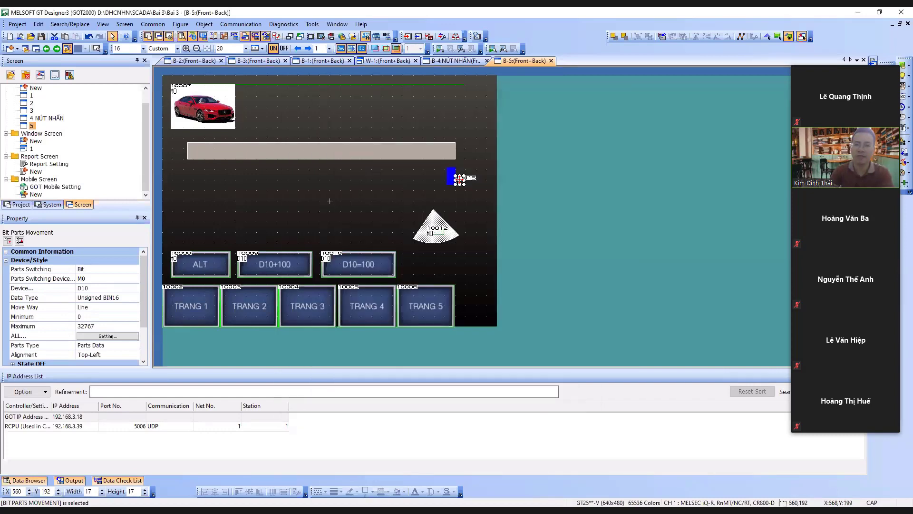
left_click_drag(459, 179, 456, 175)
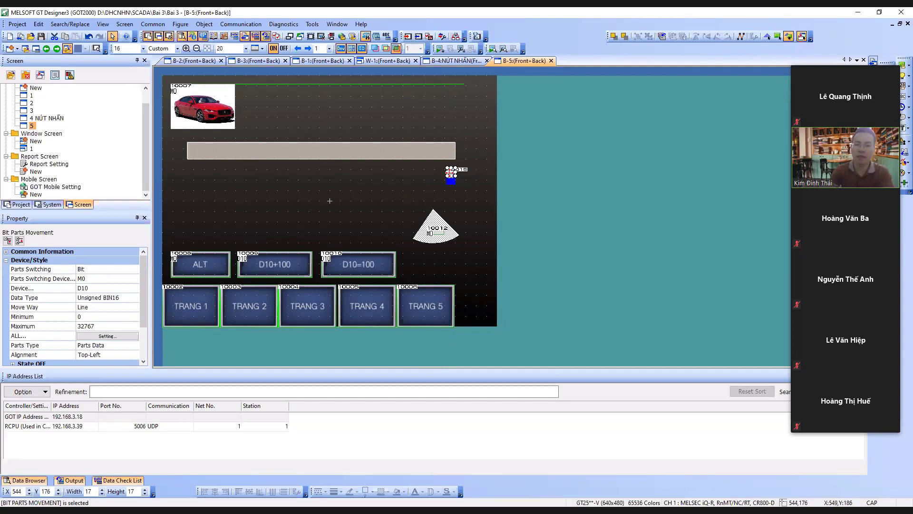
double_click(450, 173)
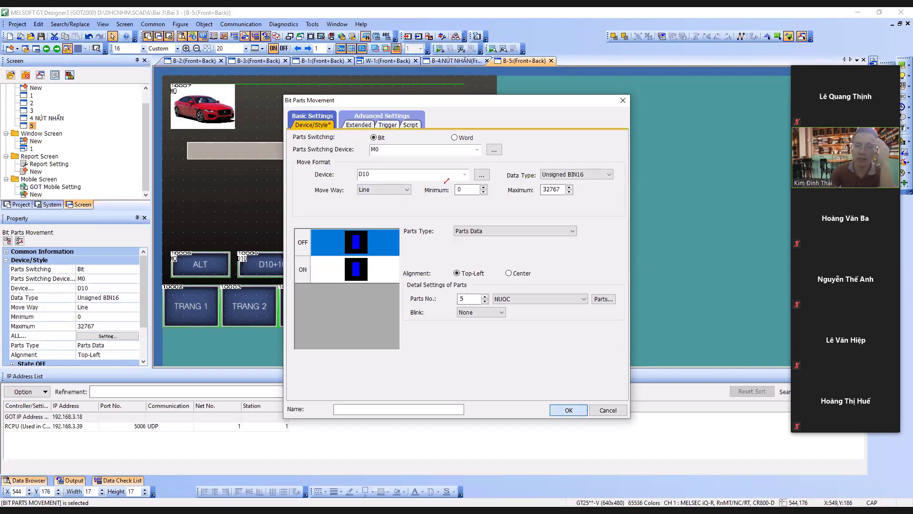
left_click(569, 410)
left_click(377, 181)
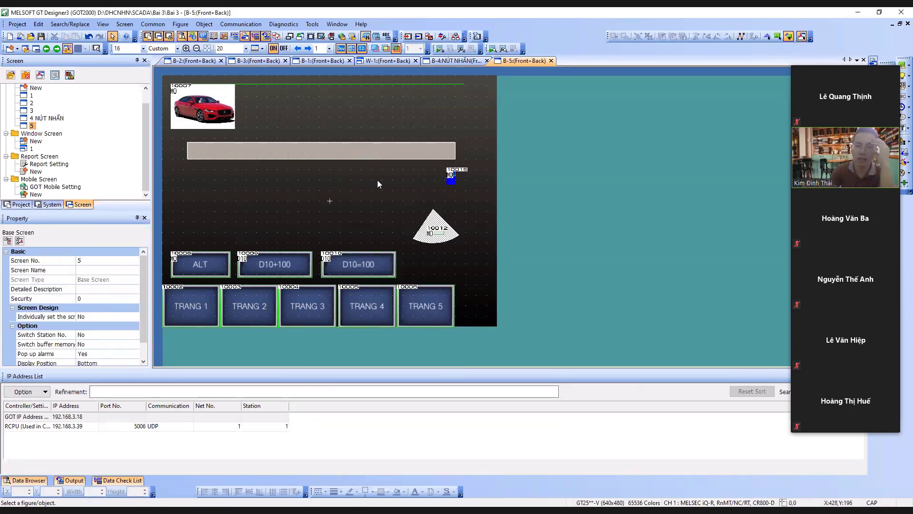
Delete the bit parts movement object that sits on the upper part of the blue rectangle
left_click(451, 182)
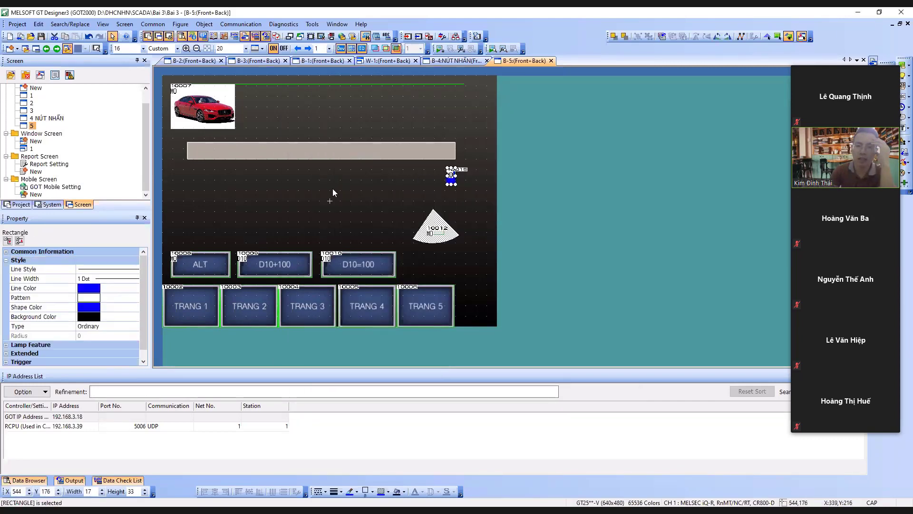
left_click(454, 181)
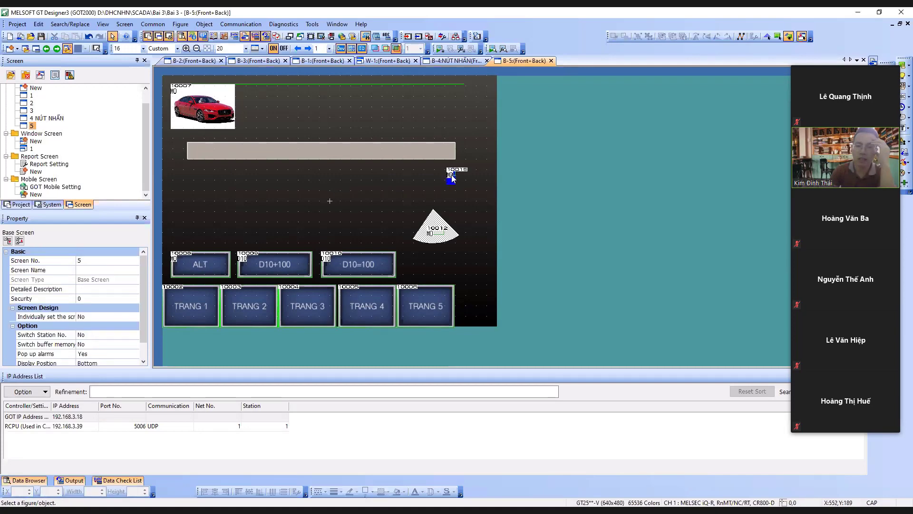
left_click(451, 179)
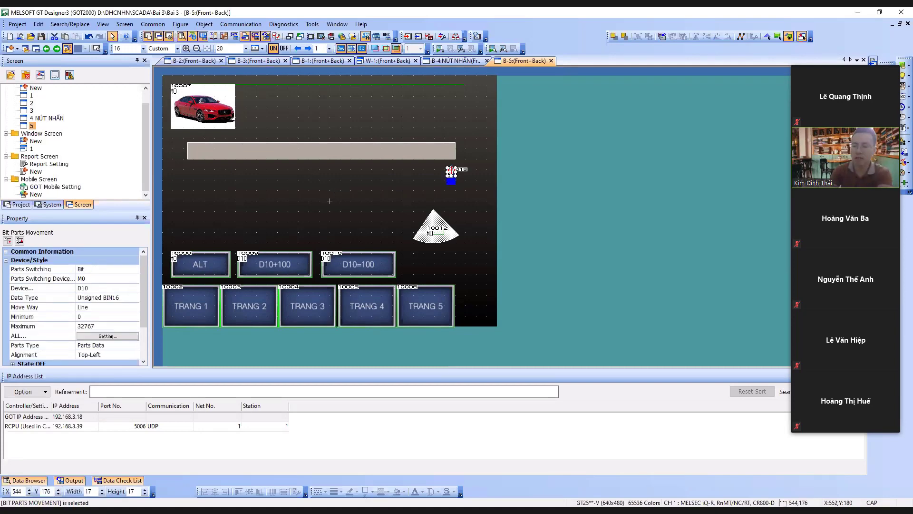
left_click(451, 175)
left_click(450, 175)
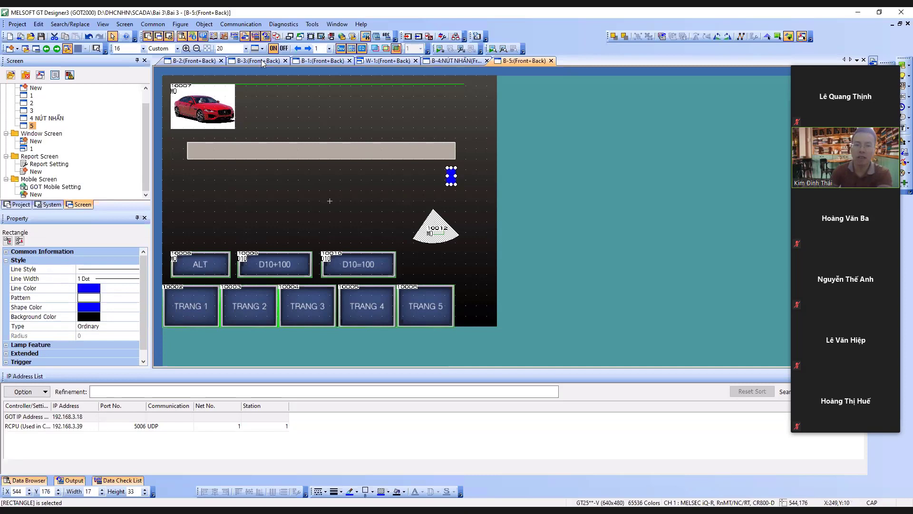
Create another bit parts movement object with M0 as its parts switching device
left_click(204, 24)
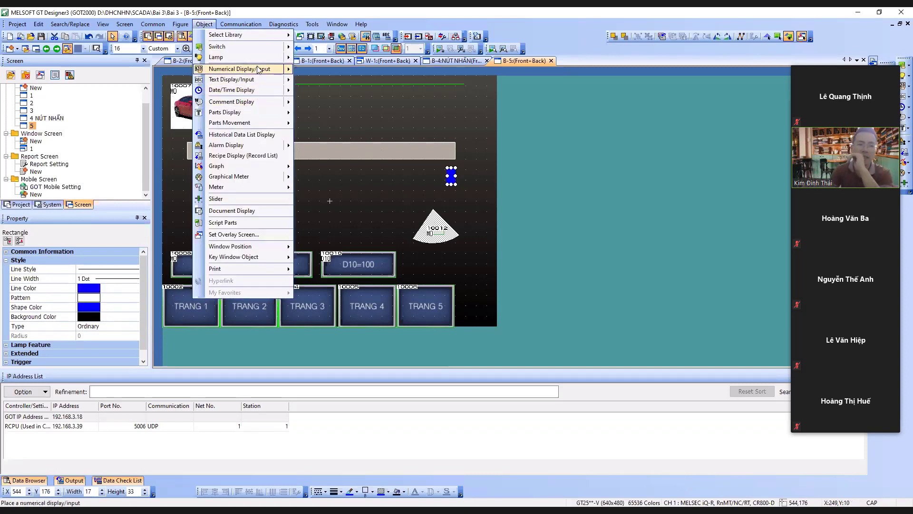
mouse_move(267, 122)
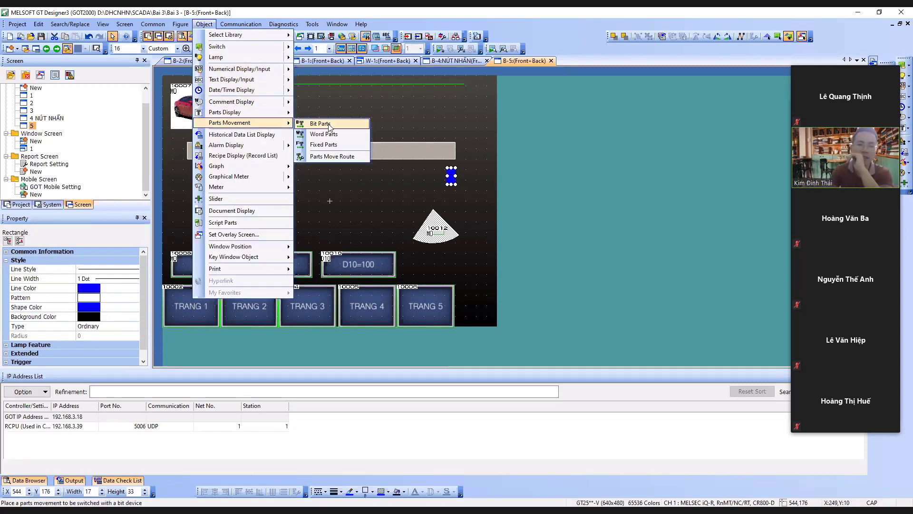
left_click(319, 124)
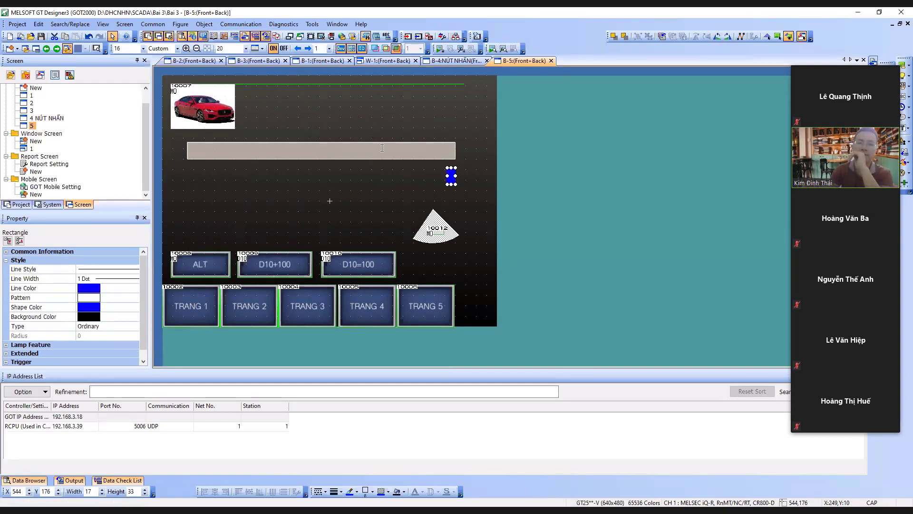
left_click(328, 124)
left_click(387, 151)
type("M0")
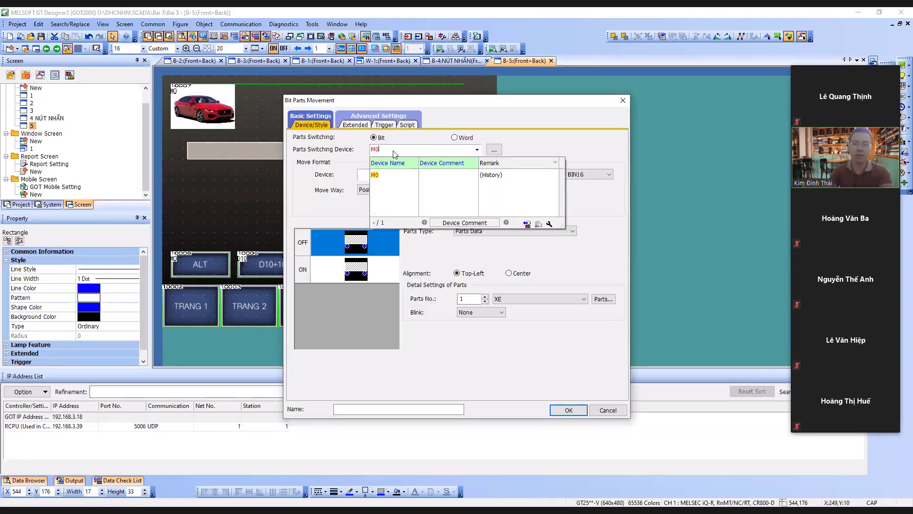
Set the movement device to D10 with Line as the move way
left_click(524, 139)
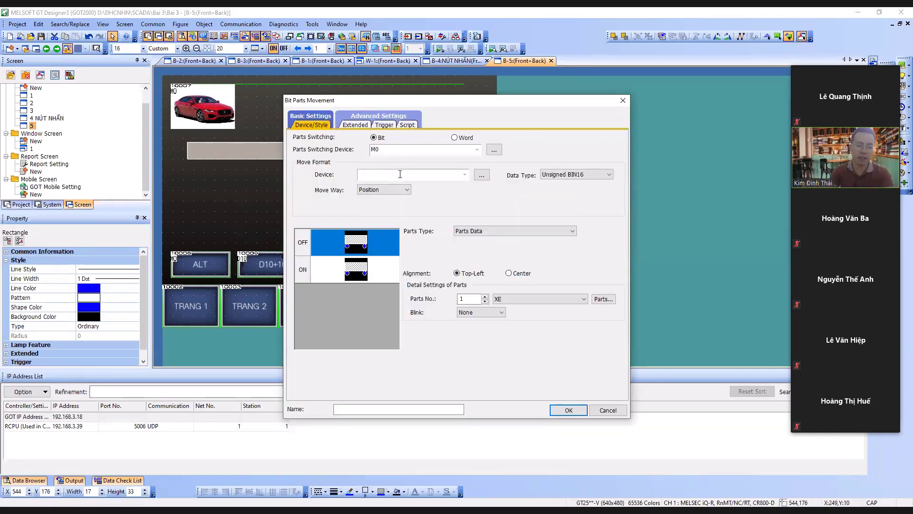
type("D10")
left_click(604, 147)
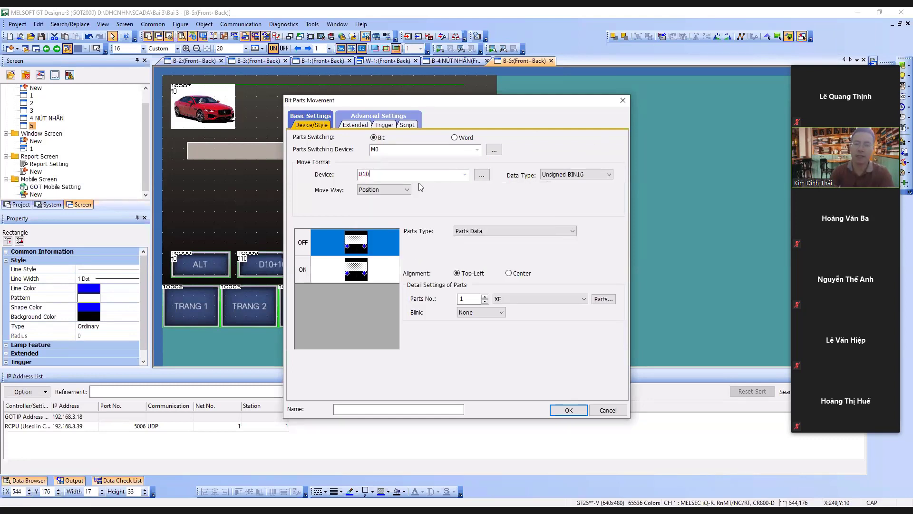
left_click(377, 191)
left_click(366, 205)
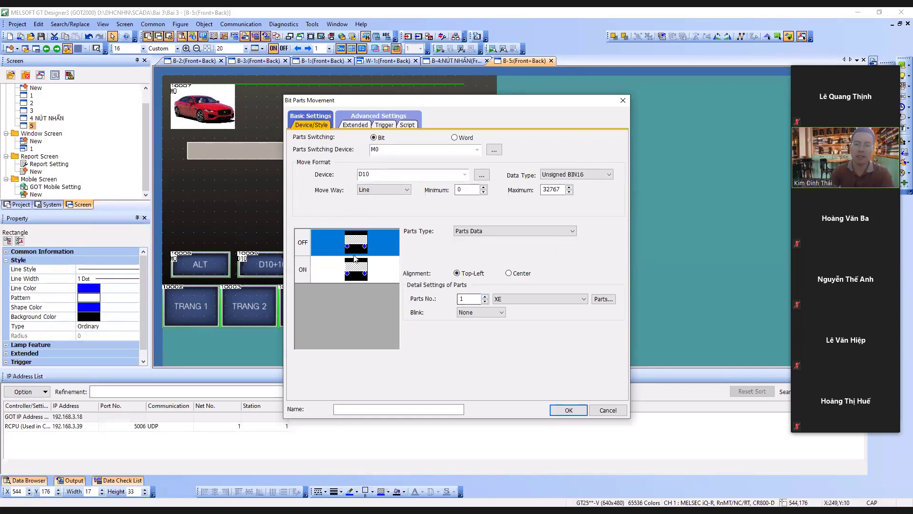
Assign the NUOC part to both the OFF and ON states and accept the parts movement settings
left_click(527, 299)
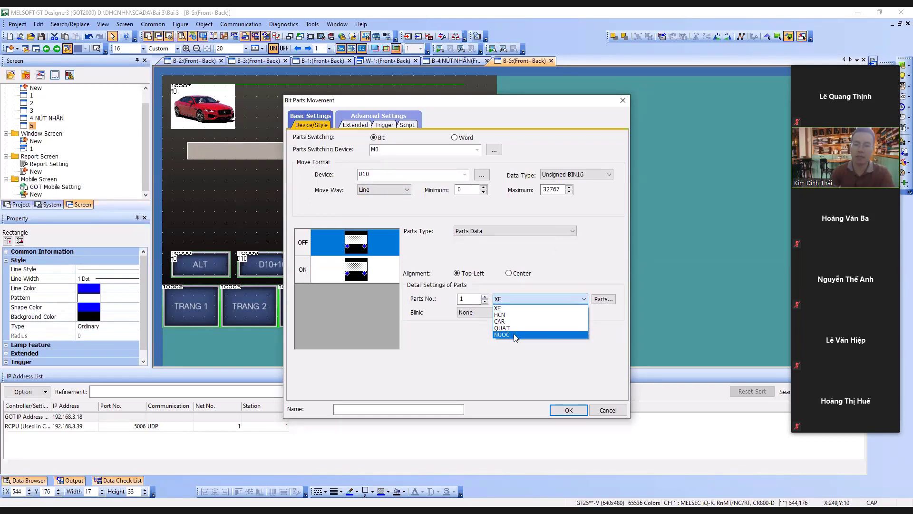
left_click(513, 334)
left_click(375, 274)
left_click(540, 298)
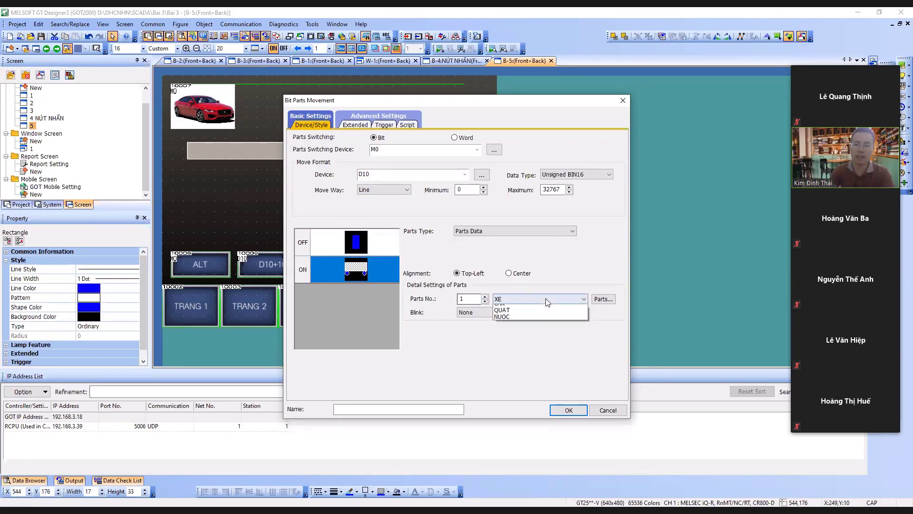
left_click(538, 335)
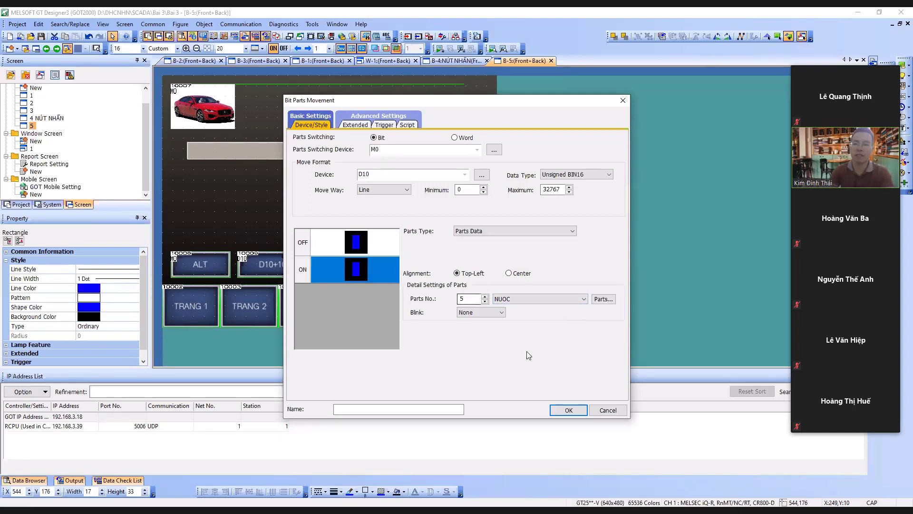
left_click(562, 411)
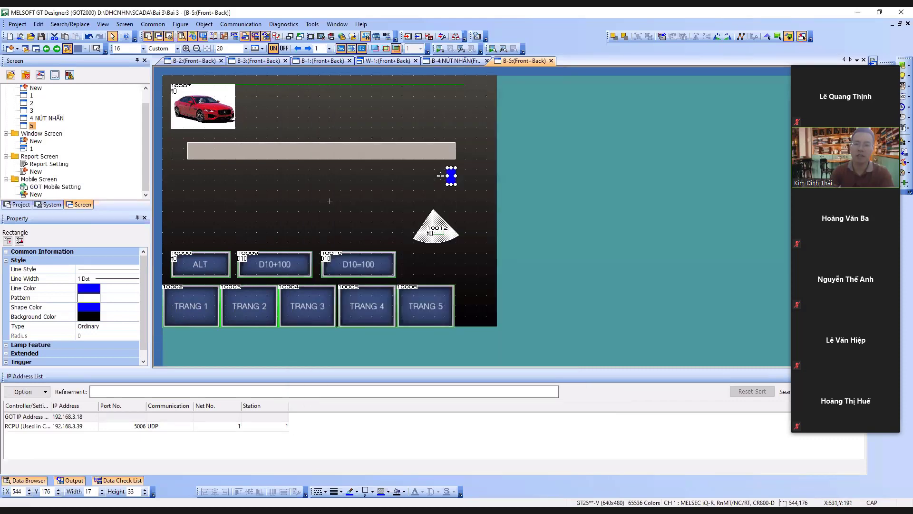
Draw the horizontal movement line below the gray bar from X 64, Y 192, about 481 wide, ending at the blue rectangle
left_click(419, 176)
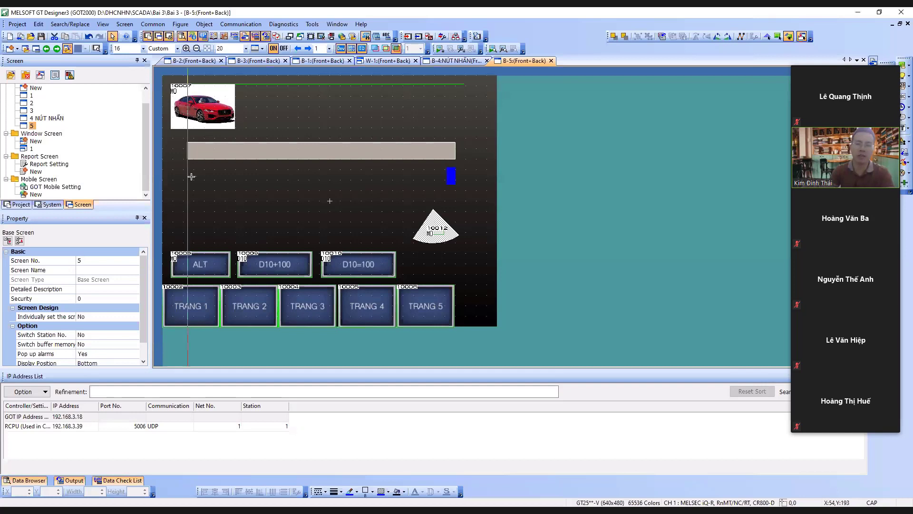
left_click_drag(189, 176, 448, 176)
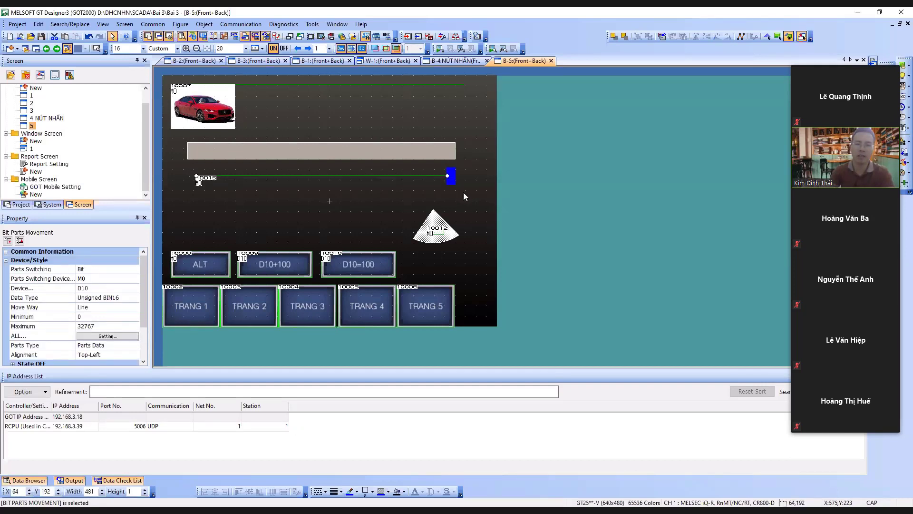
left_click(463, 192)
Move the blue rectangle onto the left end of the gray bar
left_click(454, 182)
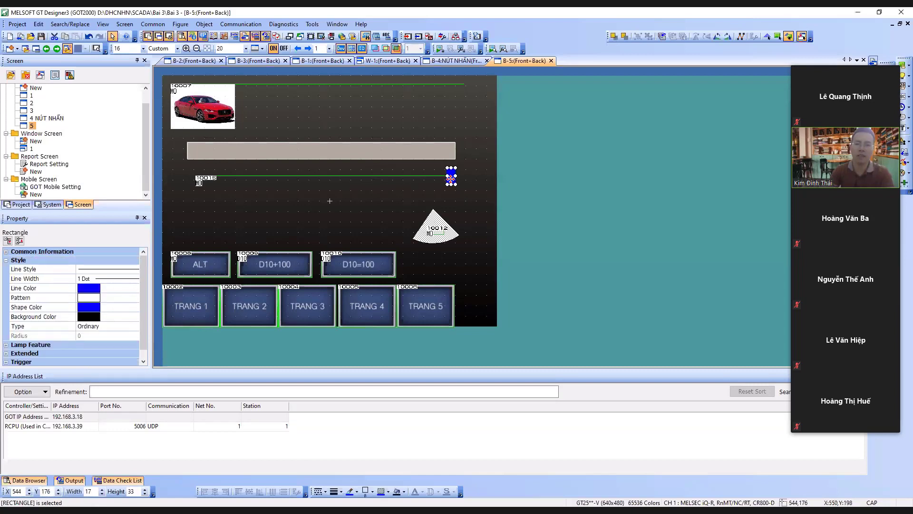
left_click_drag(449, 179, 191, 154)
left_click(255, 176)
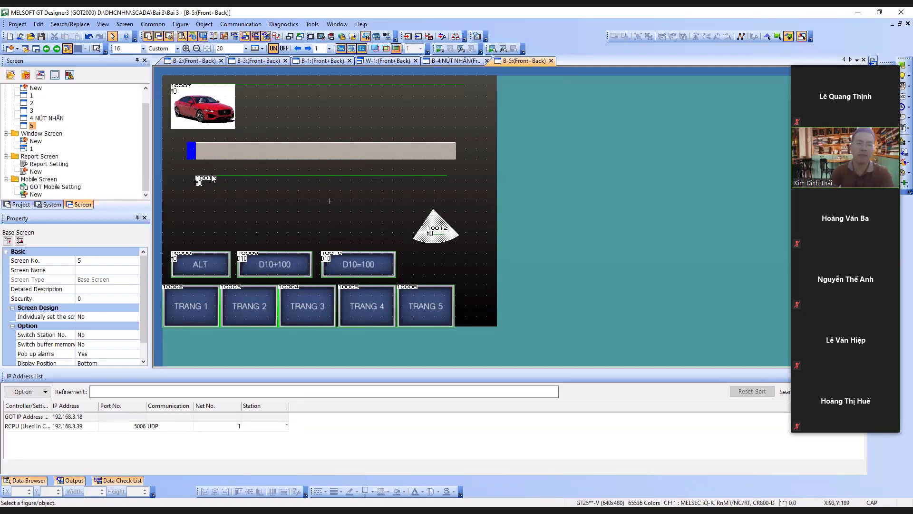
Move the movement line onto the upper edge of the gray bar at X 48, Y 128
left_click(243, 176)
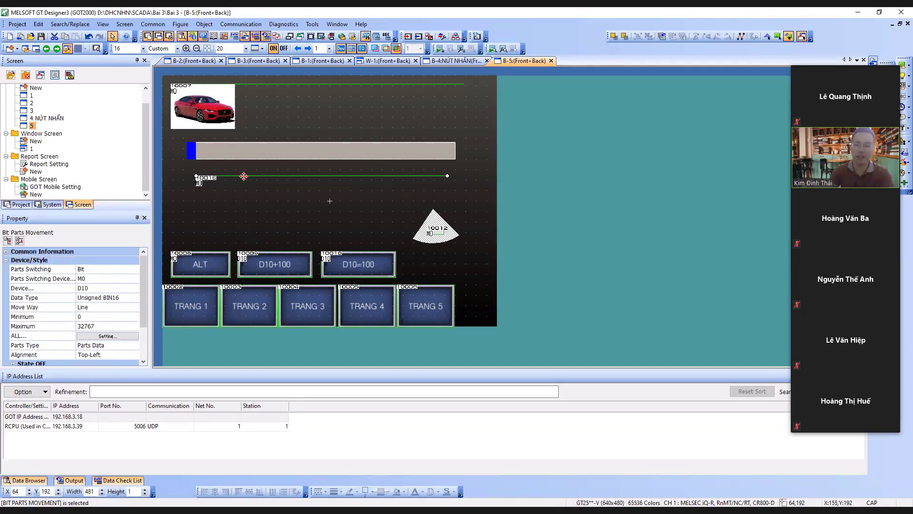
key("Up")
key("Up")
key("Up")
key("Up")
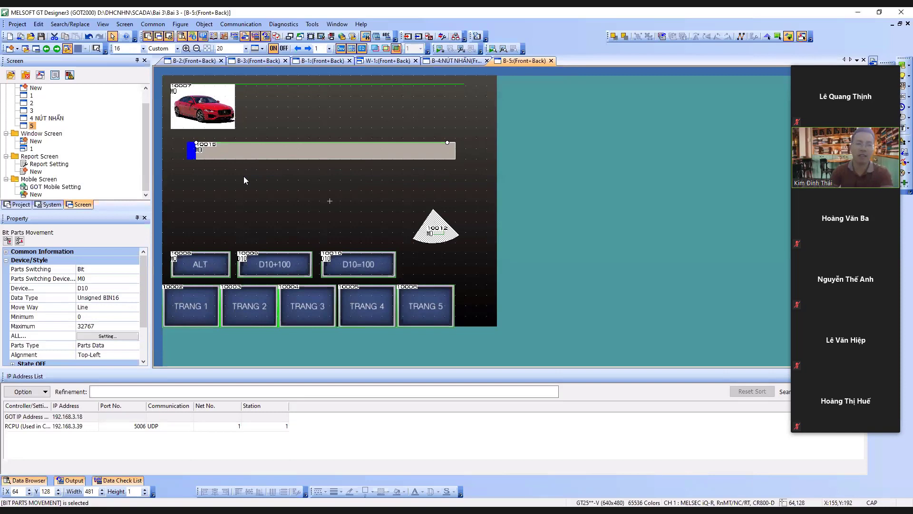
key("Left")
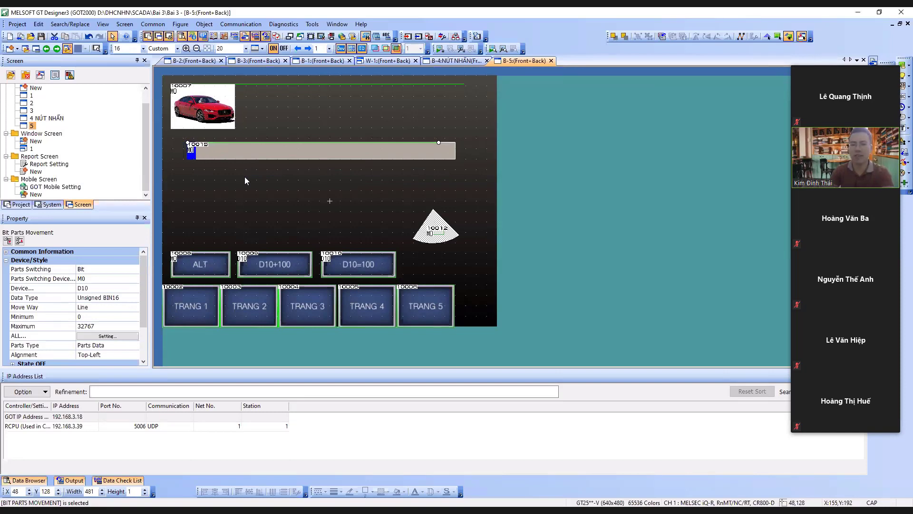
left_click(401, 204)
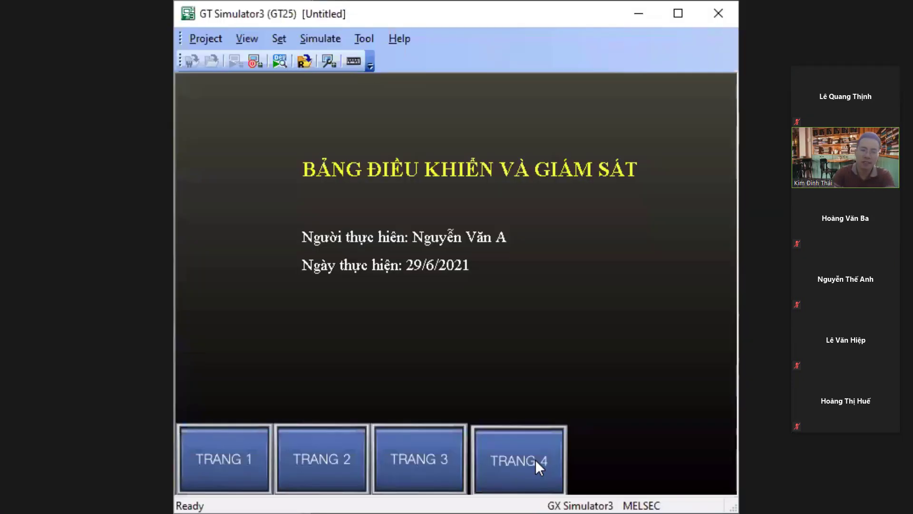
In GT Simulator3, open page TRANG 5 through TRANG 4 and toggle ALT to test the movement
left_click(535, 458)
left_click(642, 471)
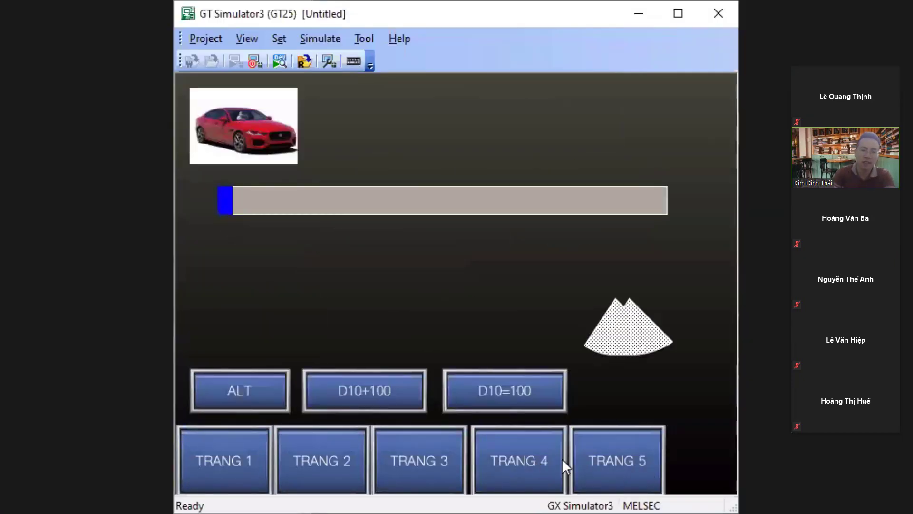
left_click(269, 387)
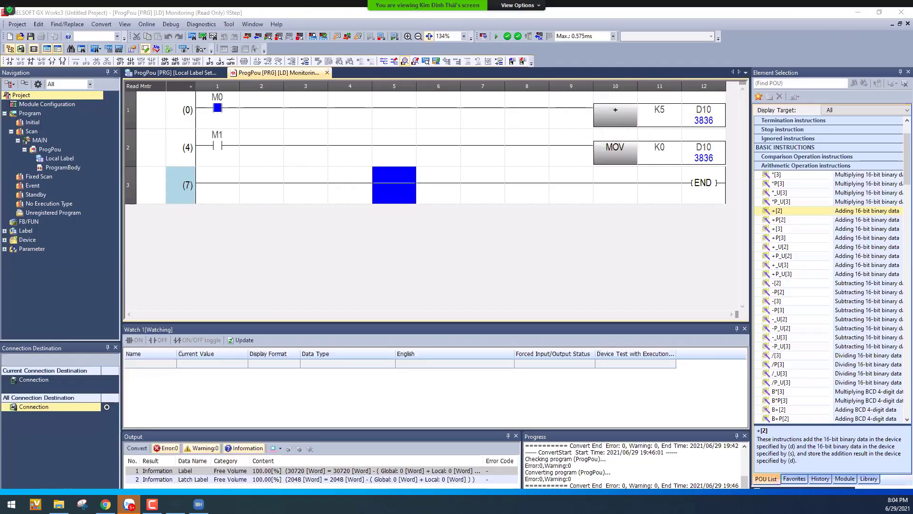
Switch to GX Works3, stop monitoring the ladder program and put it into write mode
left_click(694, 118)
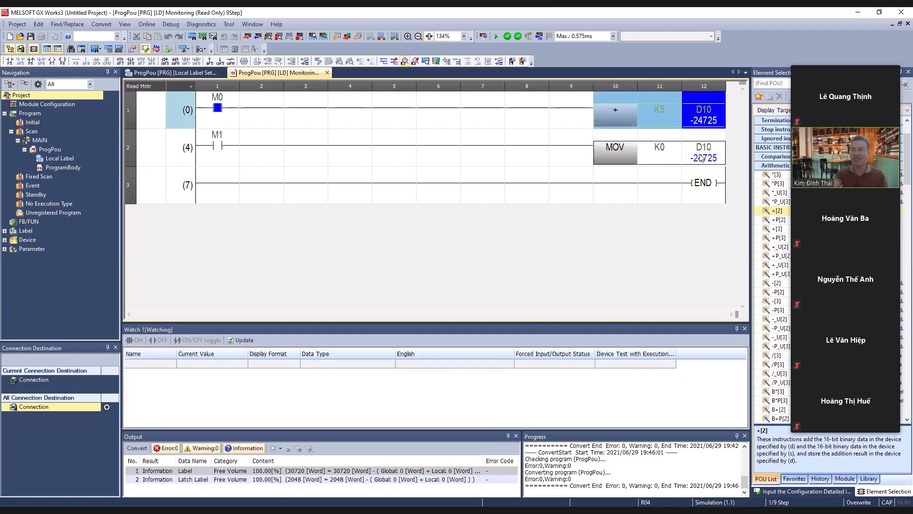
left_click(659, 147)
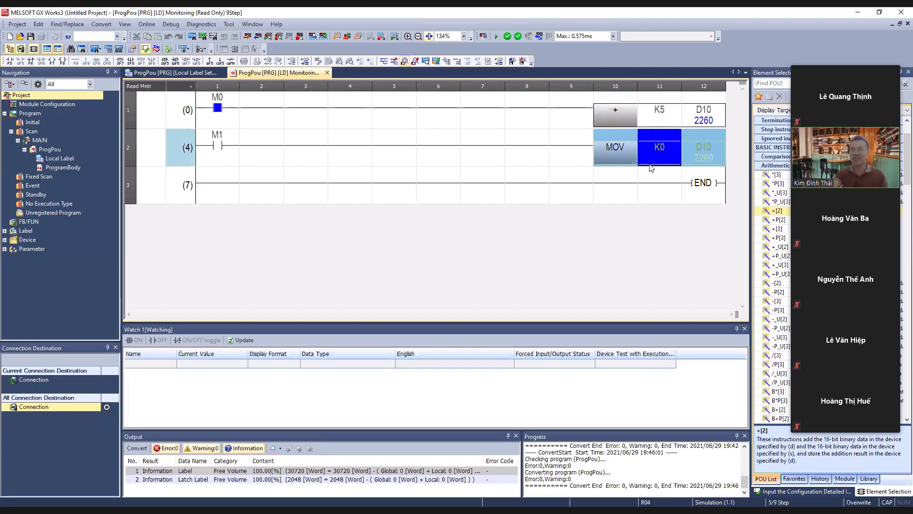
left_click(381, 37)
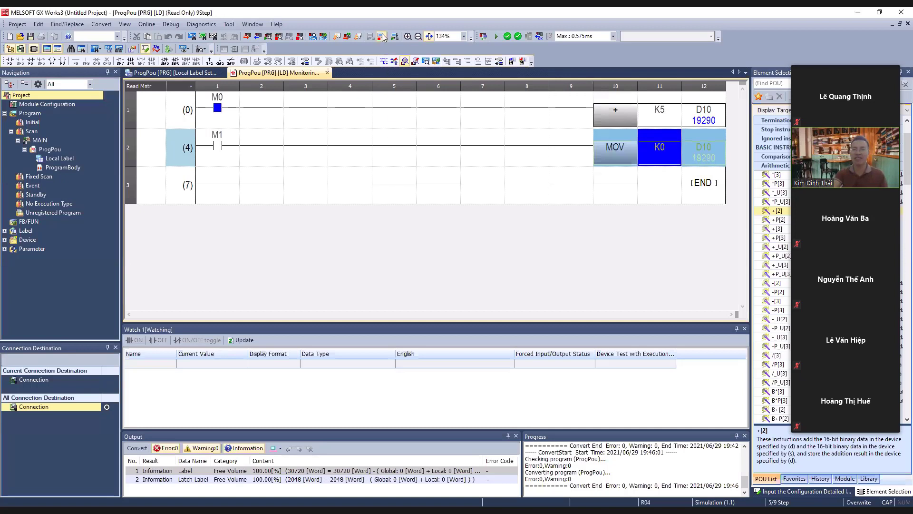
left_click(454, 175)
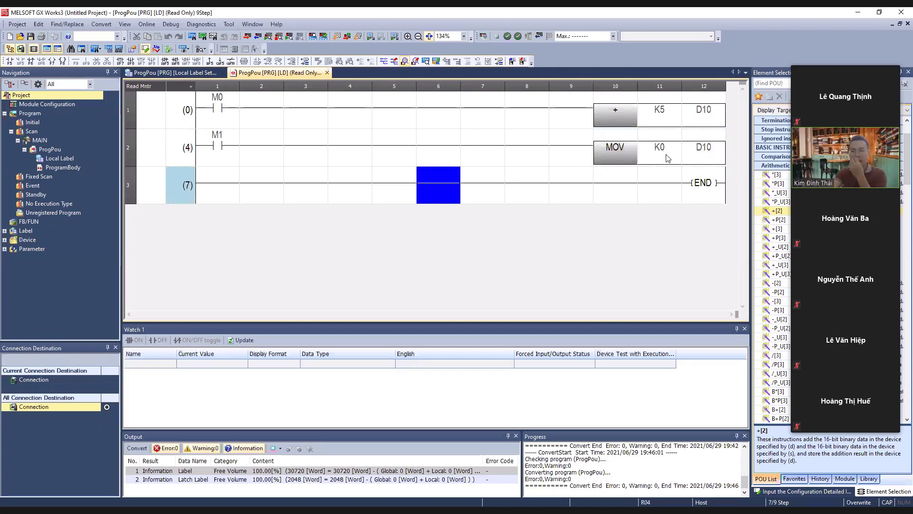
left_click(644, 117)
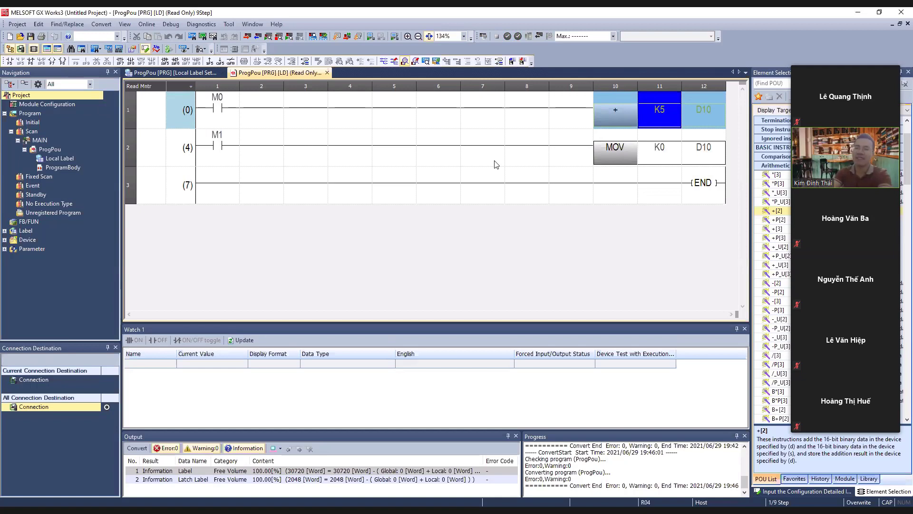
left_click(396, 64)
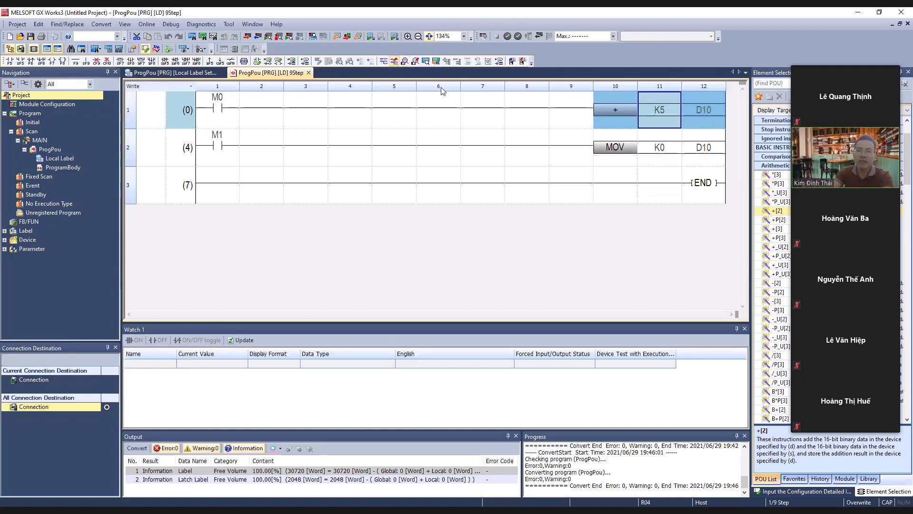
Try to replace the M1 contact in the second rung with the label DC1 ERR
left_click(578, 155)
left_click_drag(578, 155, 213, 145)
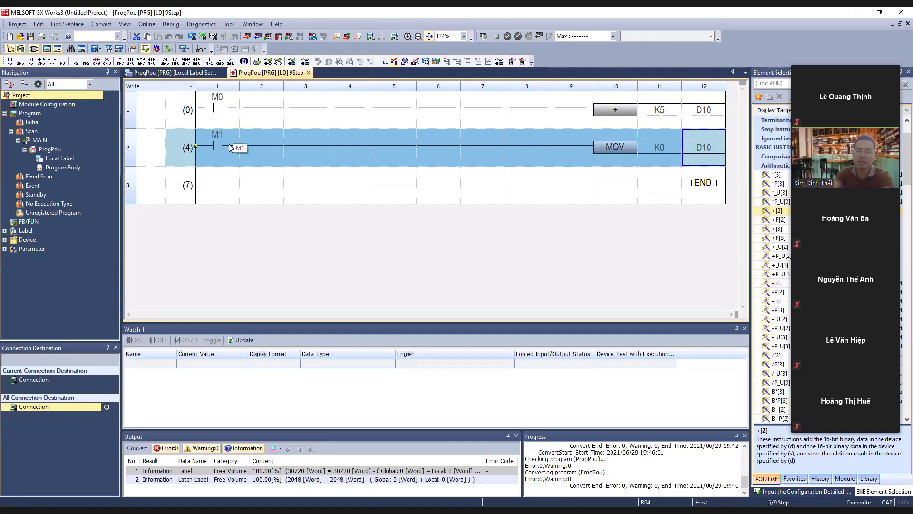
double_click(230, 147)
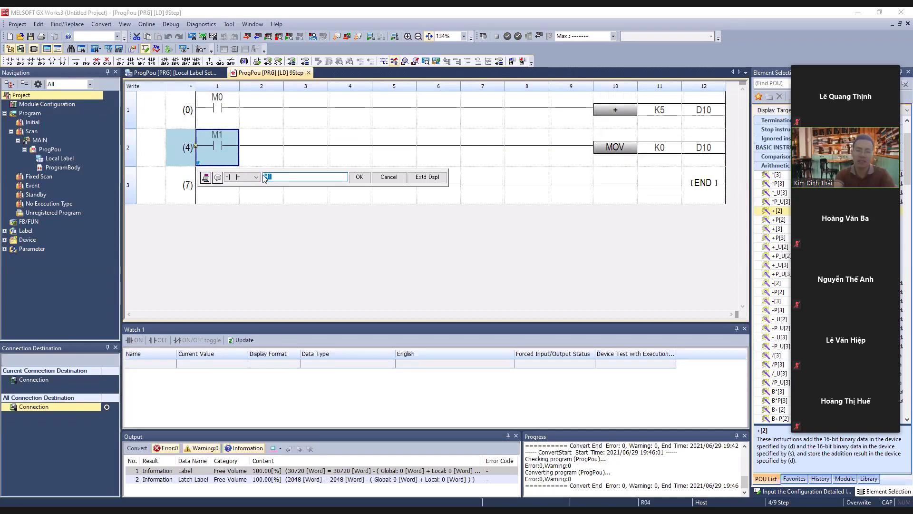
type("c")
type("0")
type(" ERR")
left_click(359, 176)
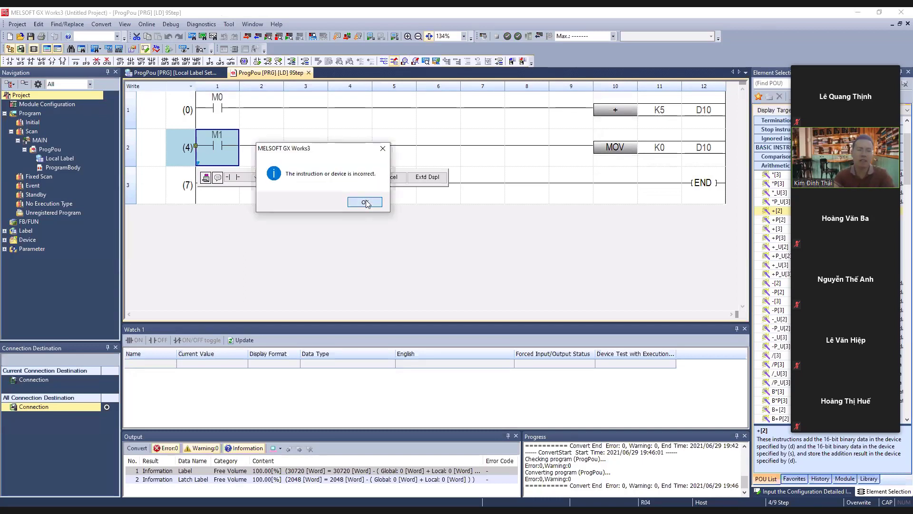
left_click(364, 202)
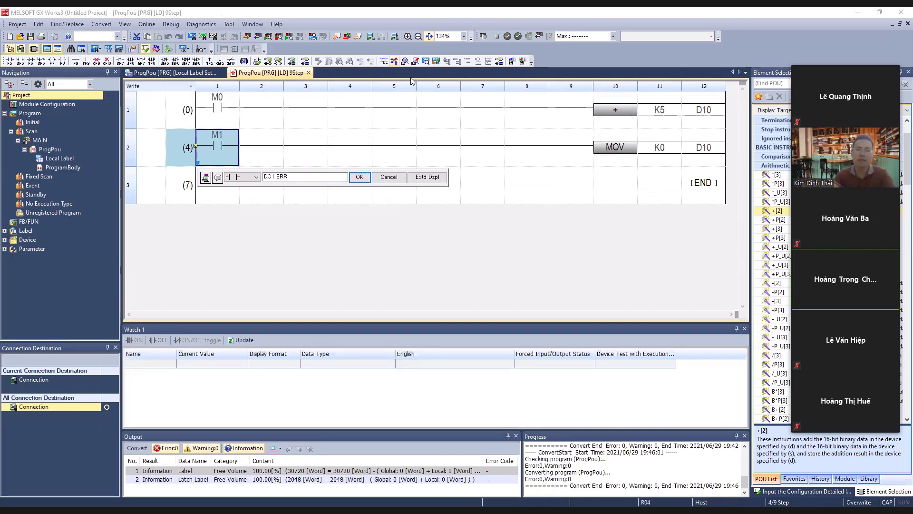
Correct the second rung's contact name to DC1_ERR and register it as a global label with data type Bit
left_click(268, 176)
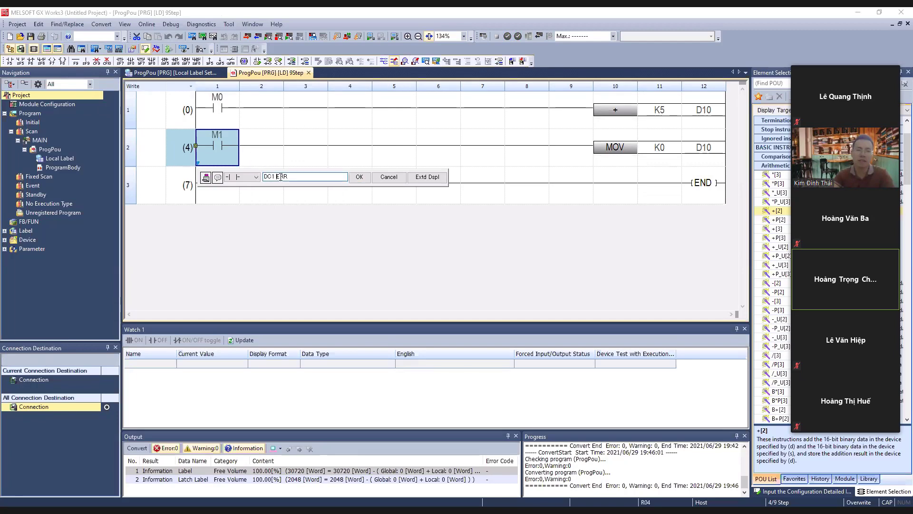
key("BackSpace")
type("_")
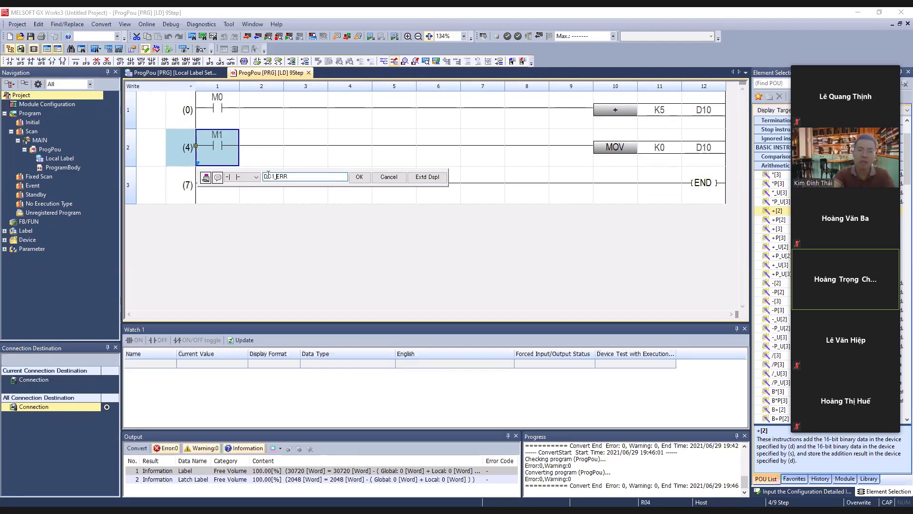
left_click(359, 176)
left_click(327, 162)
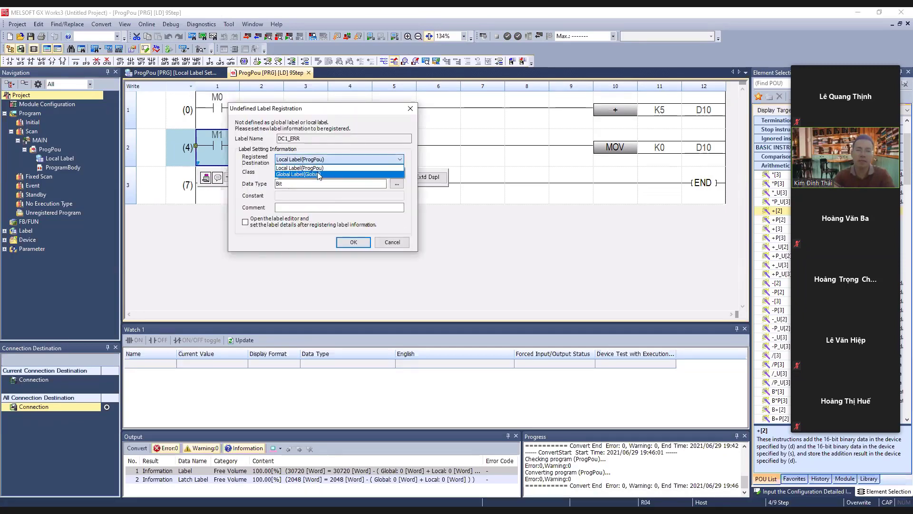
left_click(314, 172)
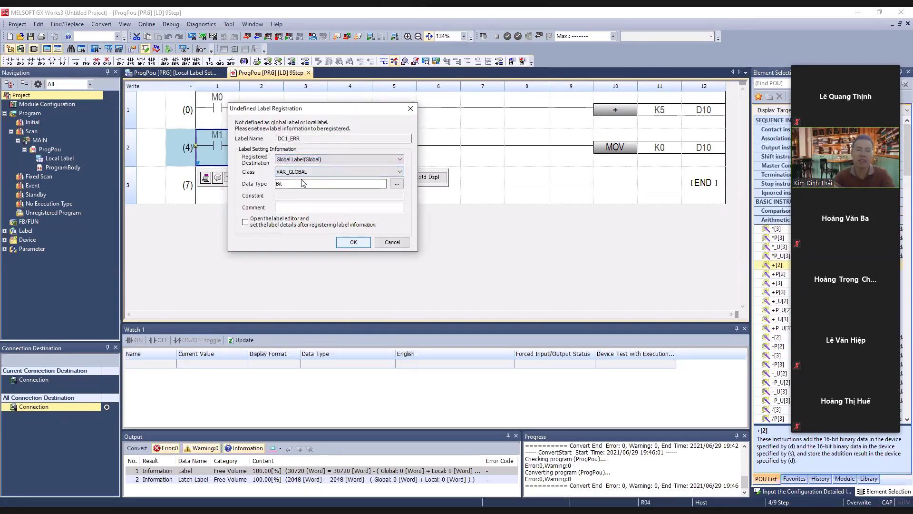
key("Return")
left_click(215, 179)
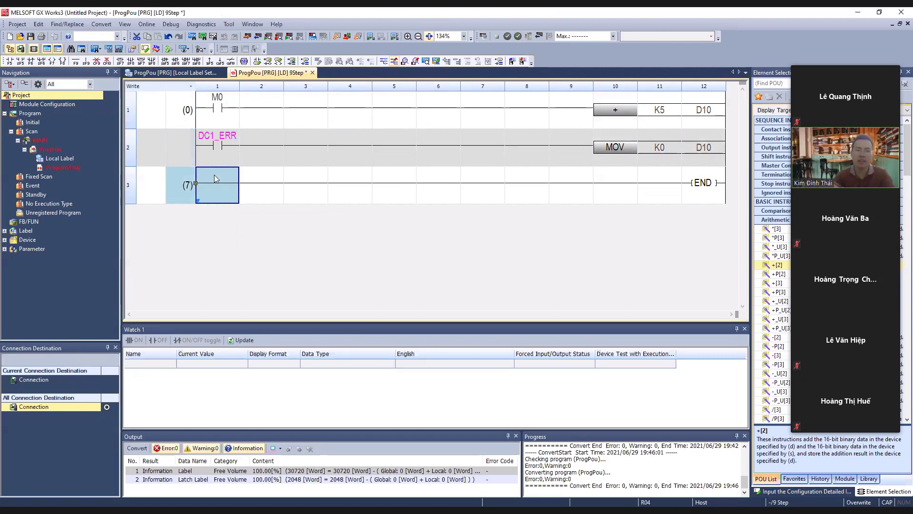
double_click(215, 178)
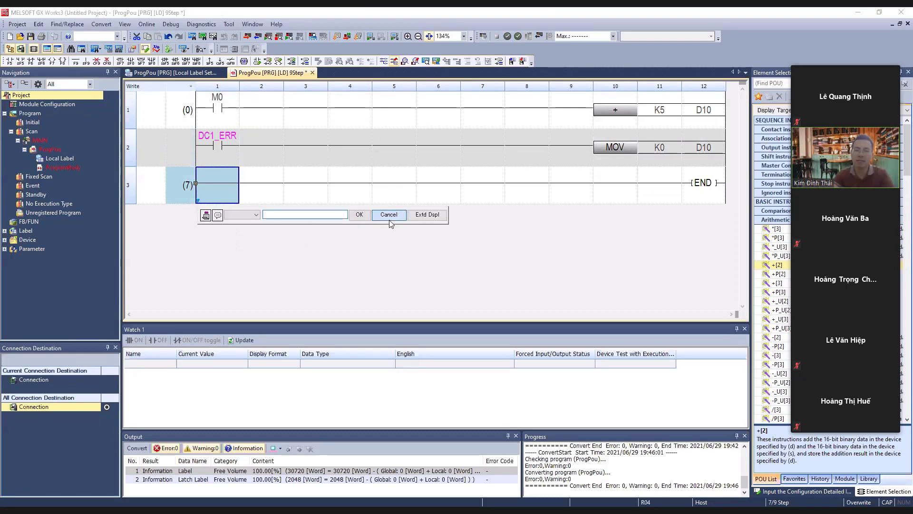
Replace the MOV K0 D10 instruction in the DC1_ERR rung with device M10
left_click(623, 152)
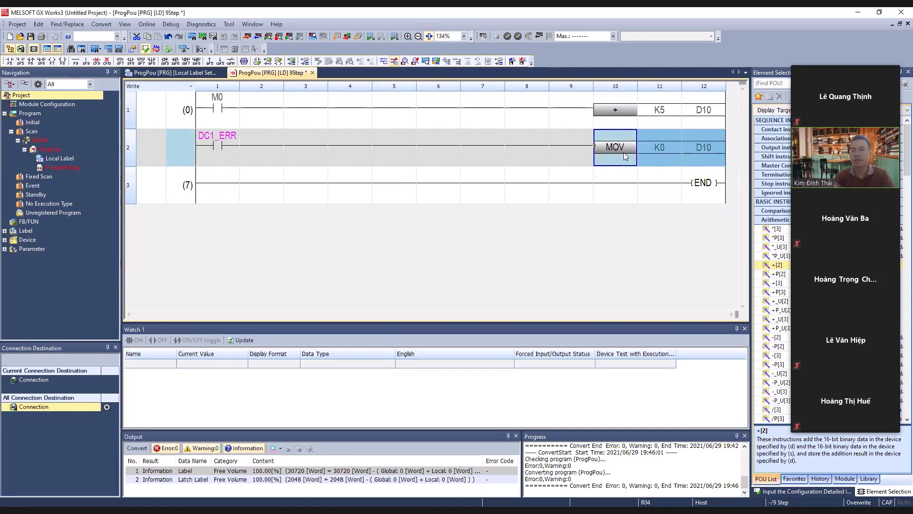
double_click(624, 152)
left_click(649, 180)
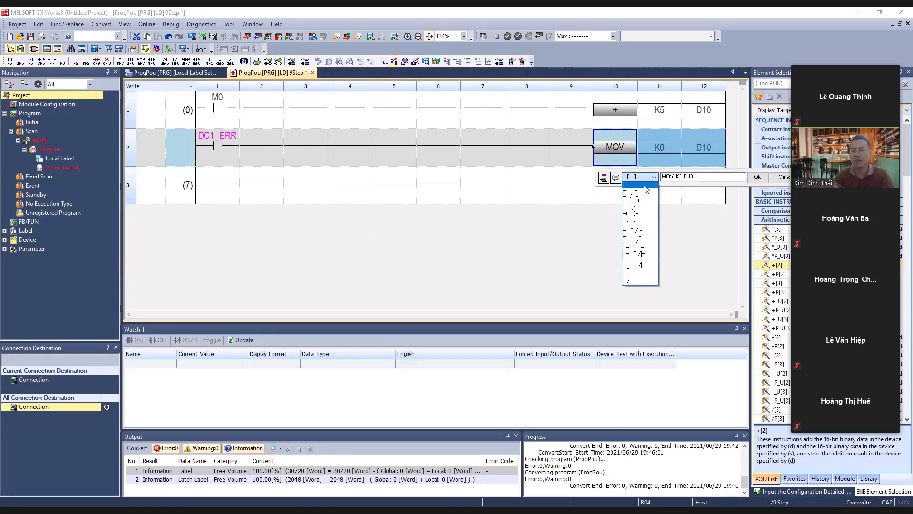
left_click(640, 178)
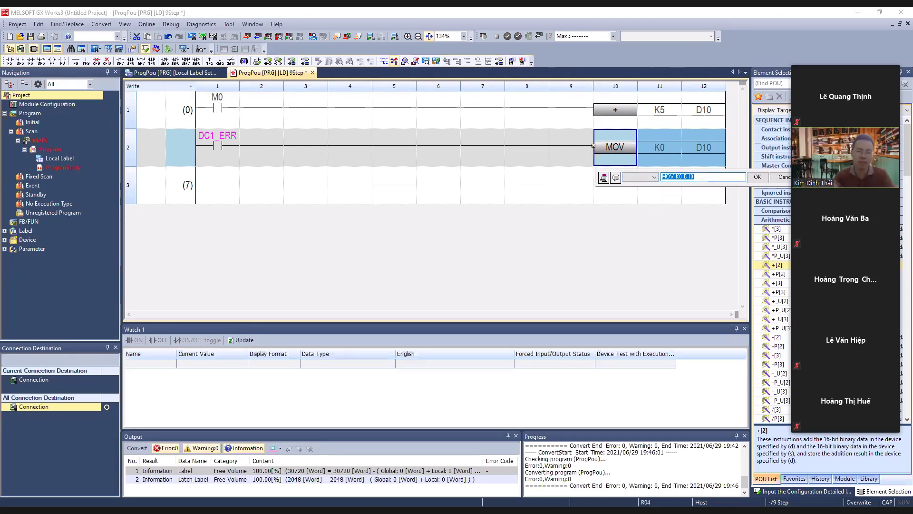
left_click(360, 333)
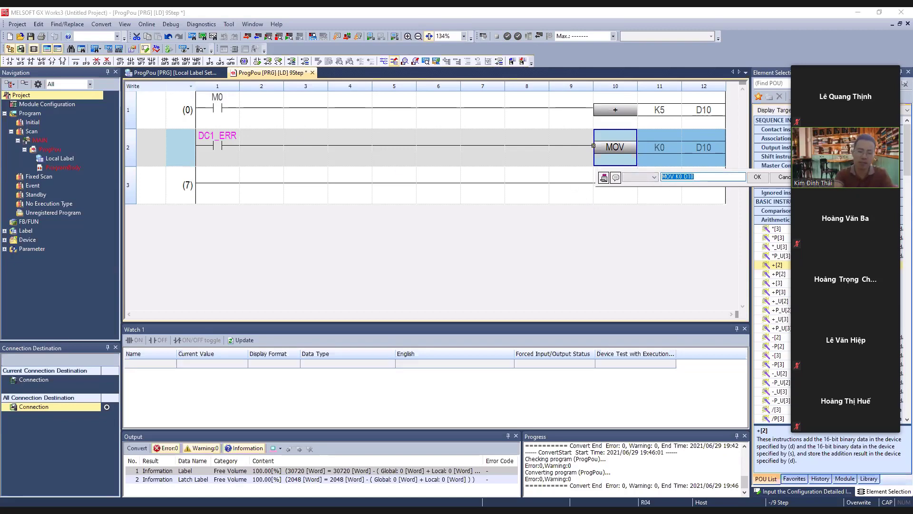
type("M10")
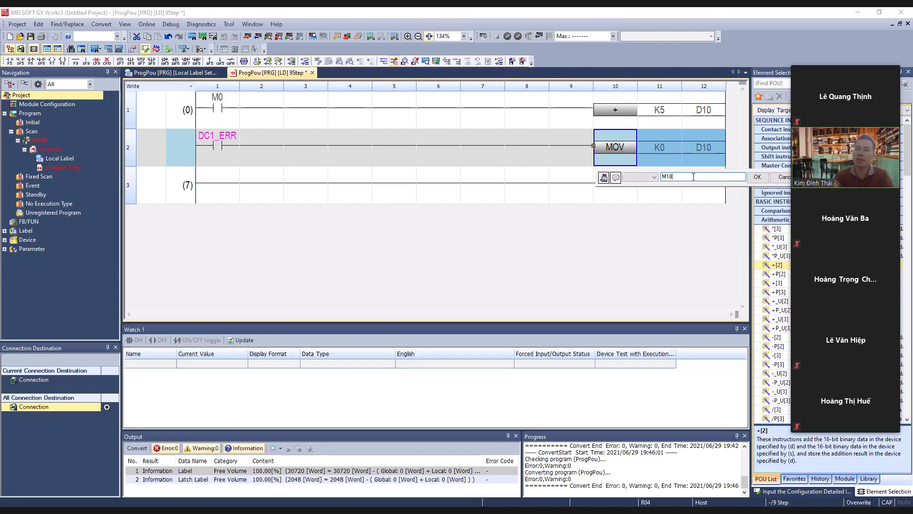
left_click(757, 178)
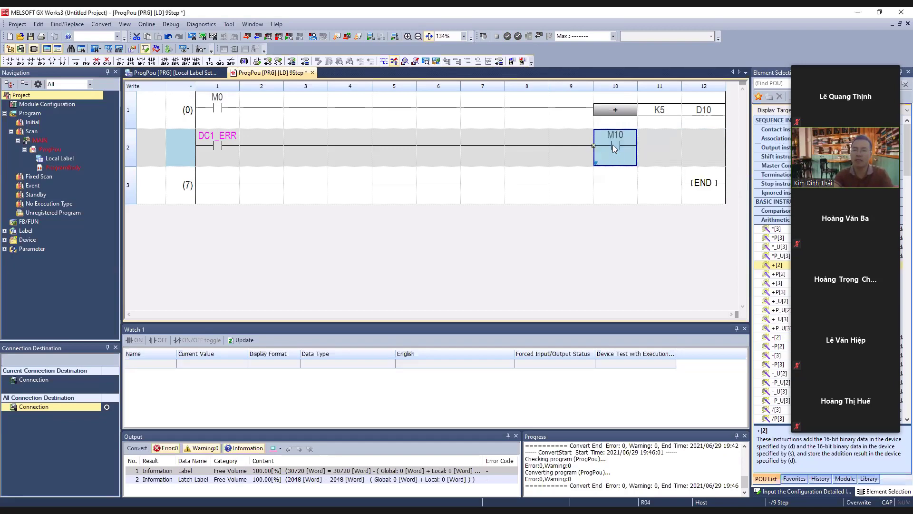
Change the M10 element in the DC1_ERR rung from a contact to an output coil
key("Return")
left_click(637, 178)
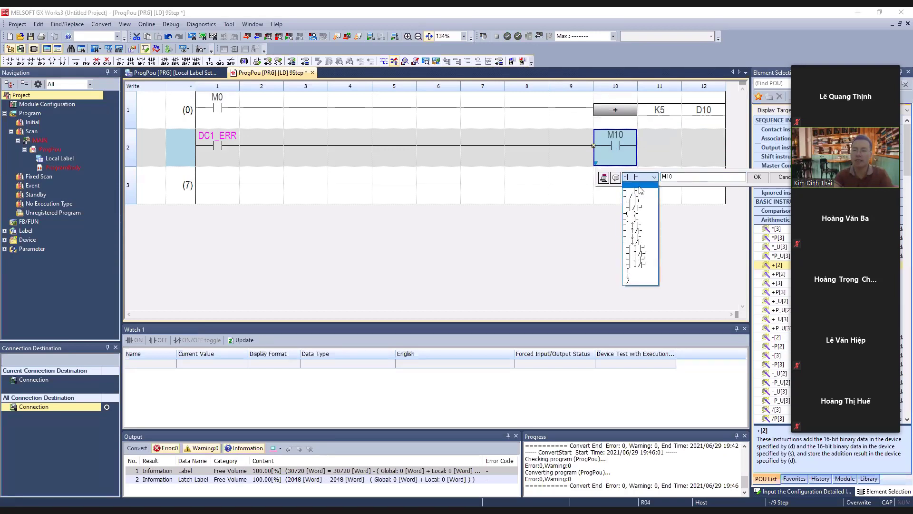
left_click(639, 189)
left_click(758, 179)
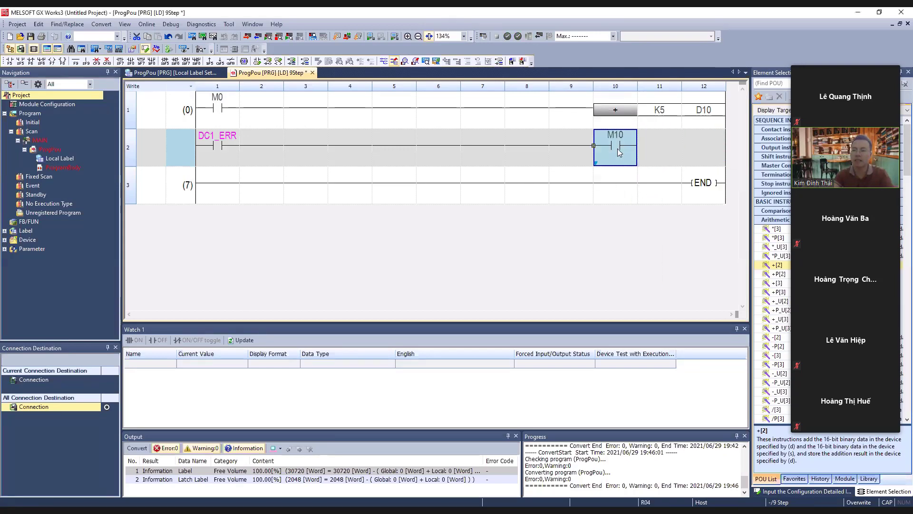
double_click(619, 152)
left_click(654, 176)
left_click(637, 216)
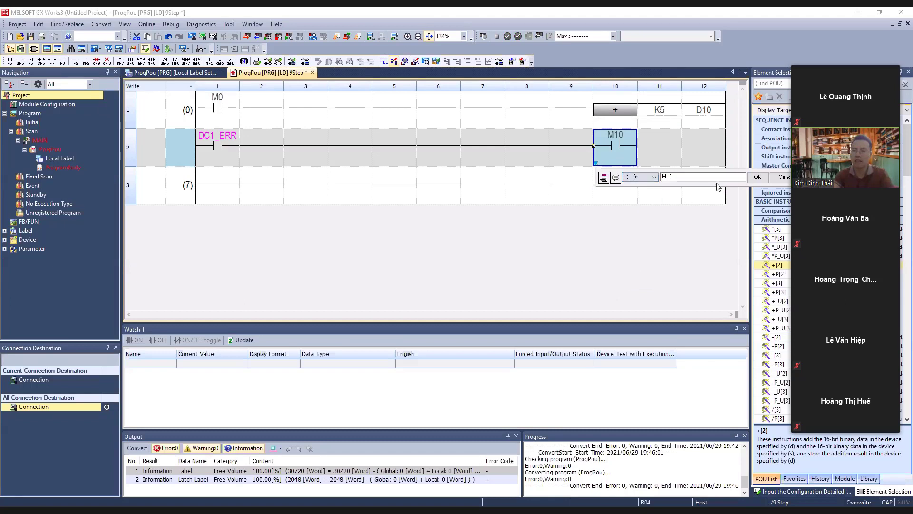
key("Return")
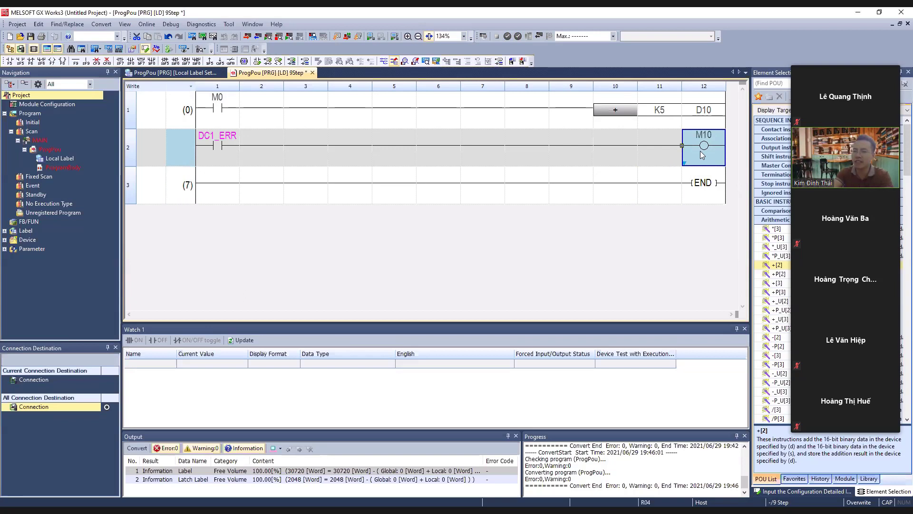
Add a DC2_ERR contact at the start of the rung below and register it as a global Bit label
left_click(621, 178)
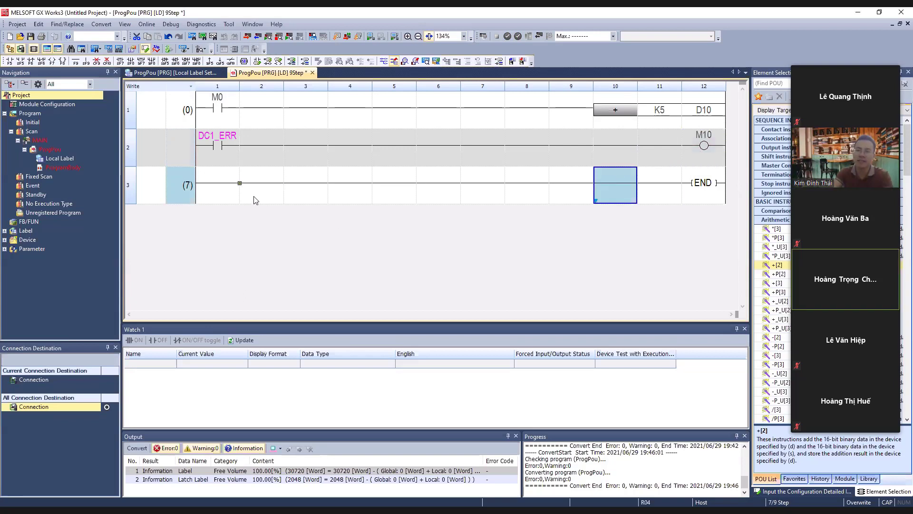
left_click(215, 192)
double_click(216, 192)
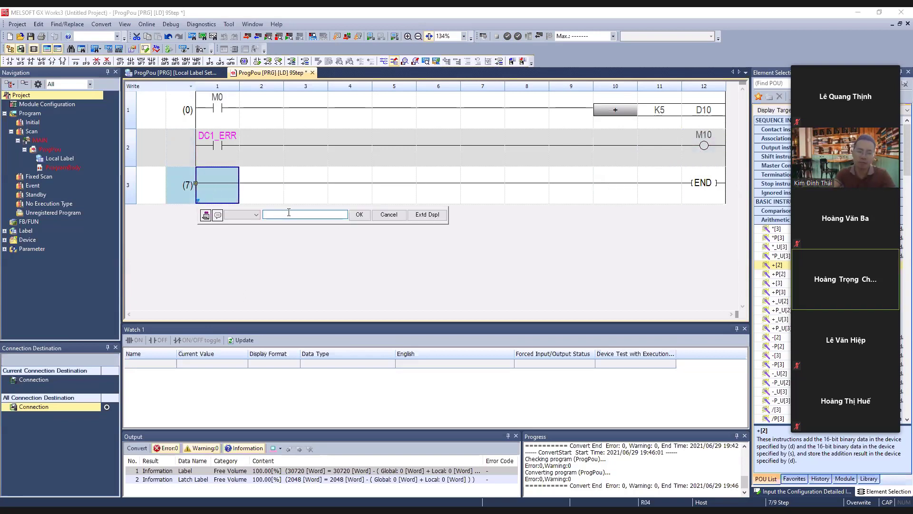
type("DC2_ERR")
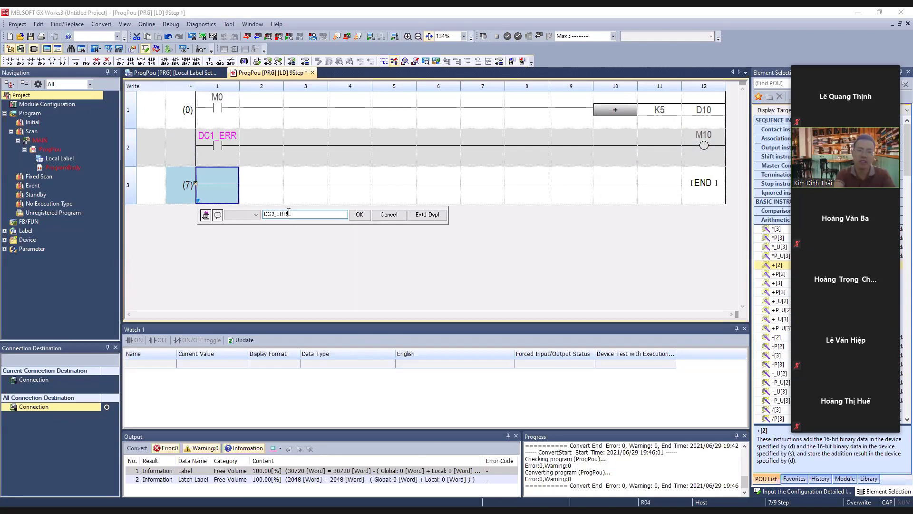
left_click(359, 215)
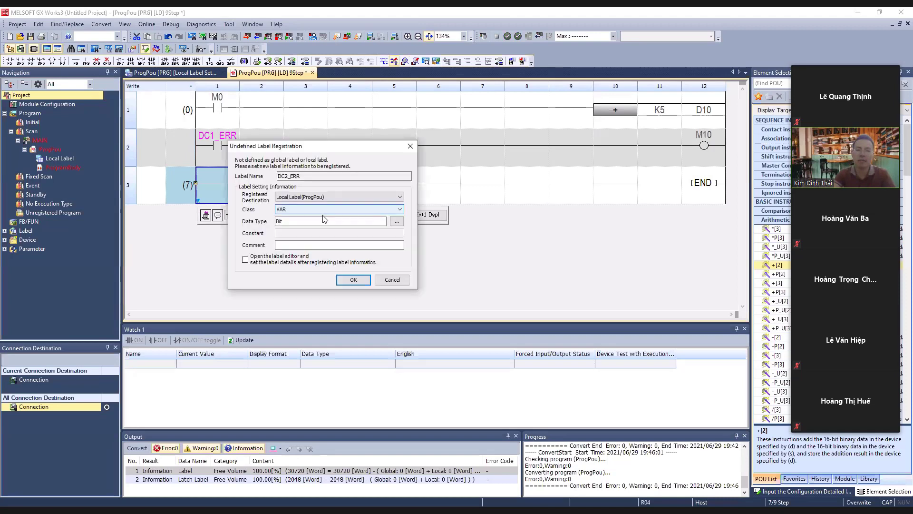
left_click(330, 197)
left_click(328, 210)
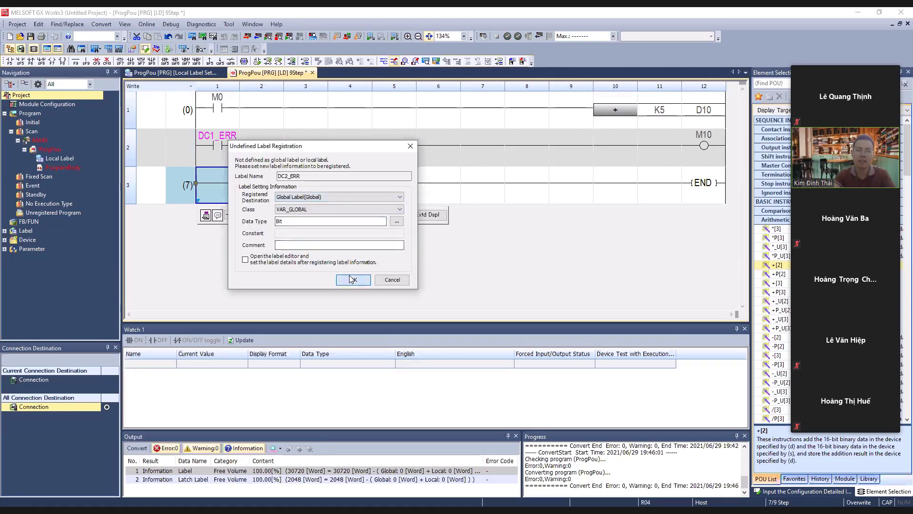
key("Return")
Add an M11 output coil to the DC2_ERR rung
double_click(264, 185)
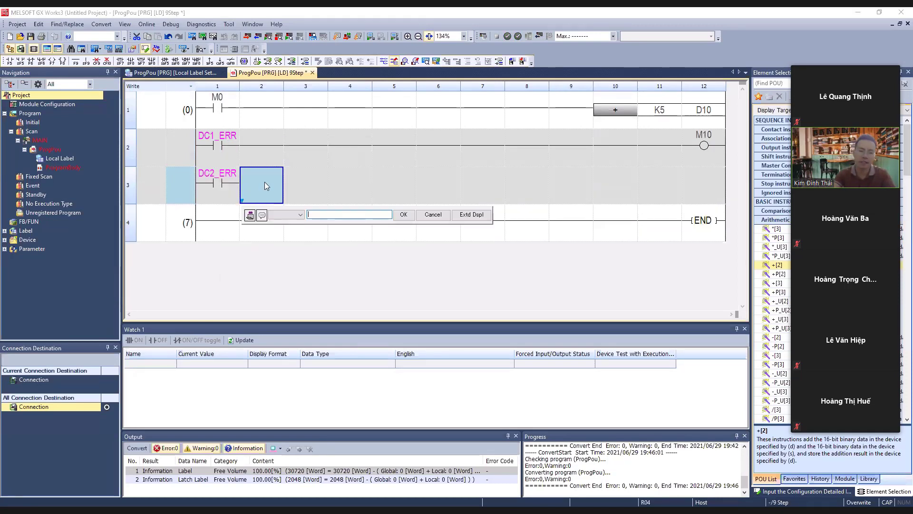
type("M11")
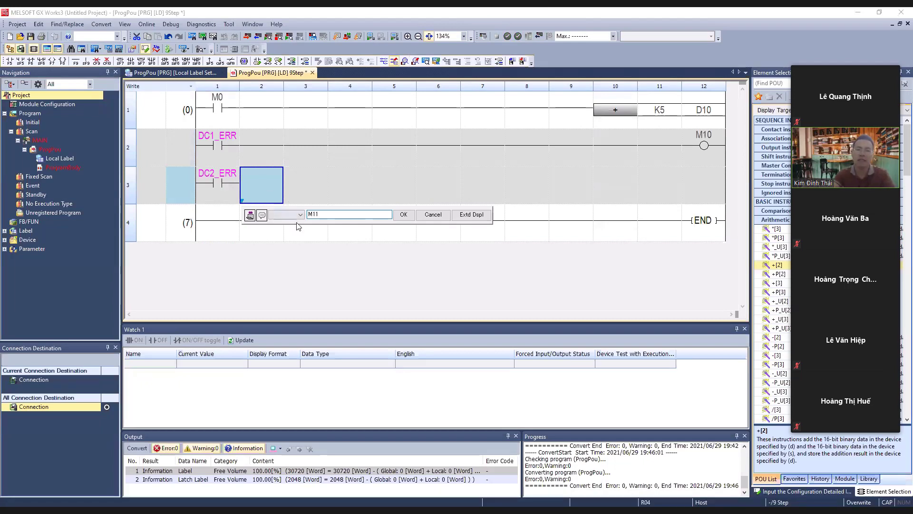
left_click(300, 214)
left_click(291, 246)
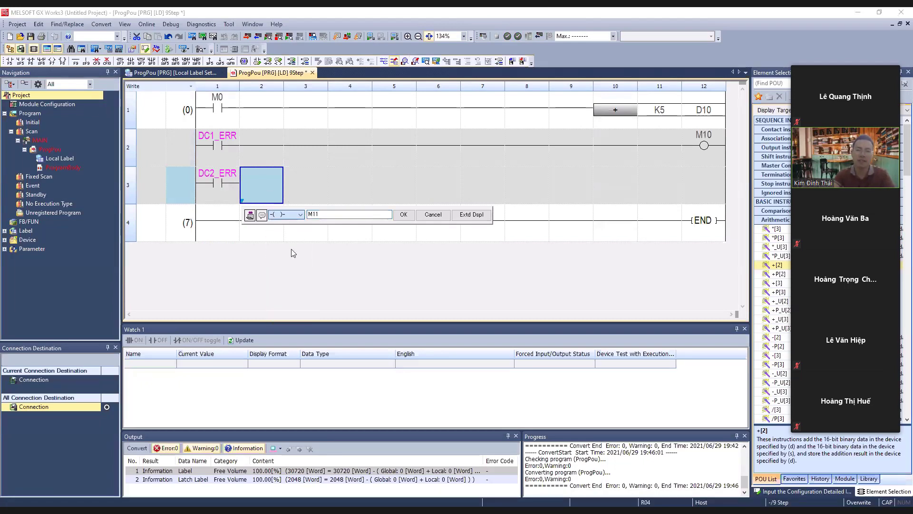
left_click(403, 214)
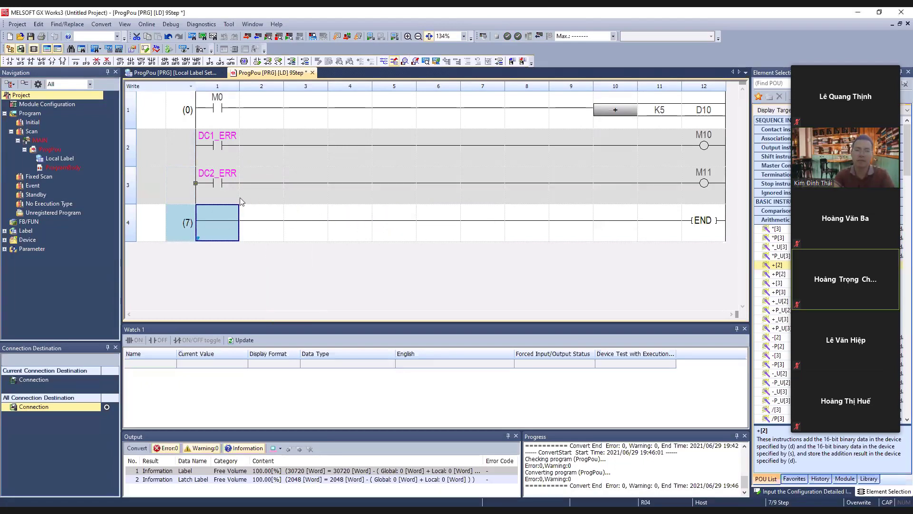
Convert the edited ladder program with the DC1_ERR and DC2_ERR rungs
left_click(218, 156)
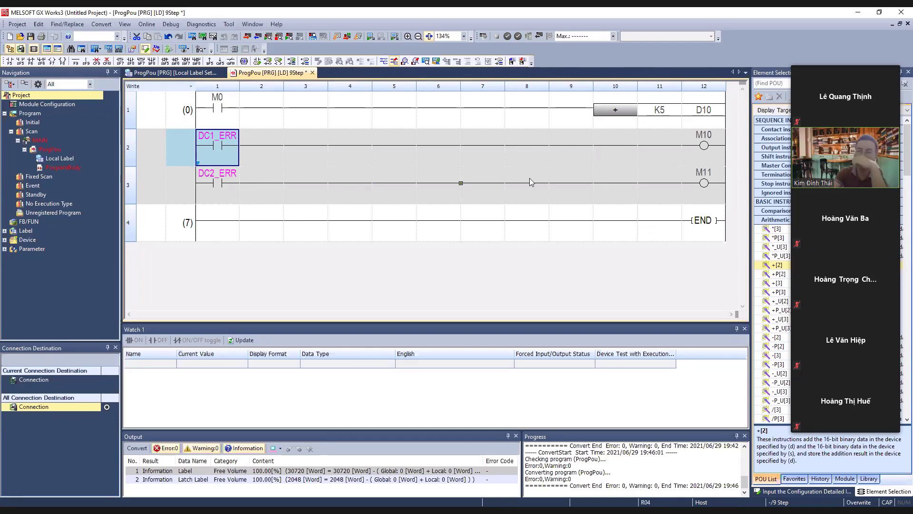
left_click(700, 159)
left_click(699, 189)
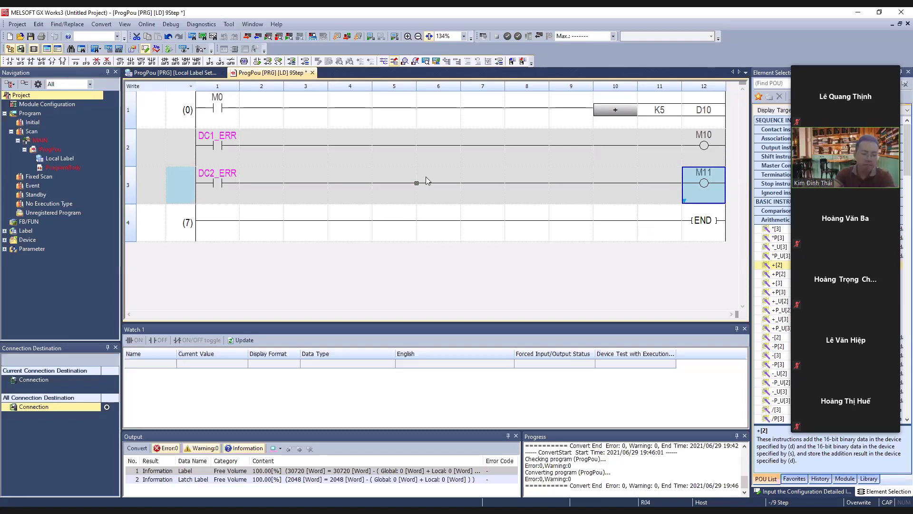
key("F4")
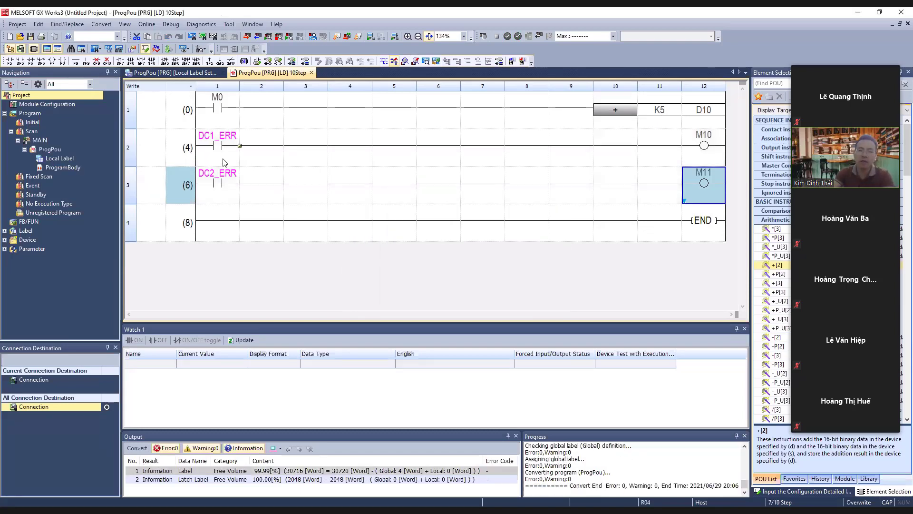
left_click(223, 157)
key("End")
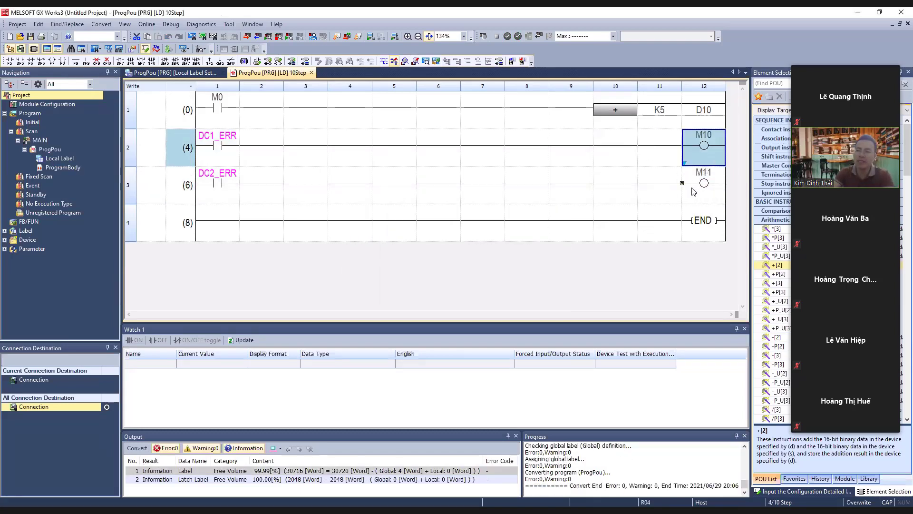
key("Down")
left_click_drag(218, 184, 703, 192)
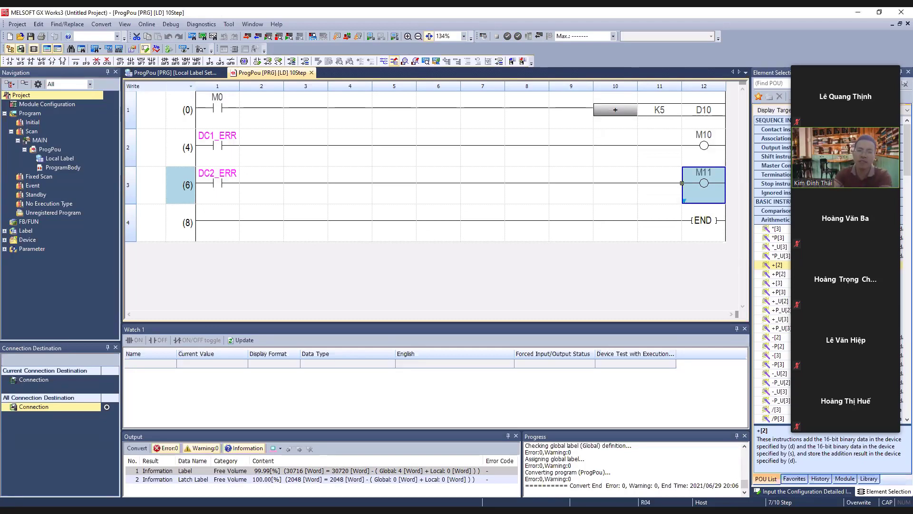
left_click(225, 155)
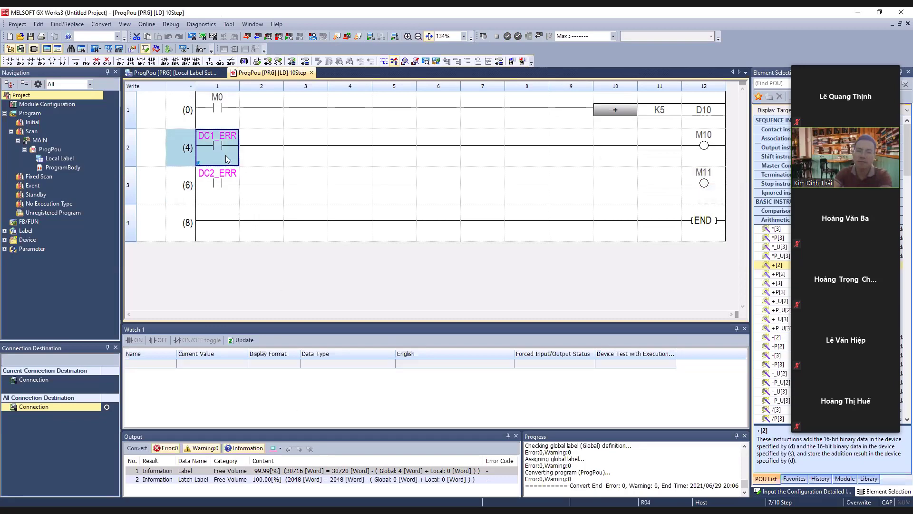
Examine the DC1_ERR and DC2_ERR contacts and the M10 and M11 coils they drive
left_click(223, 171)
left_click(223, 151)
left_click(699, 156)
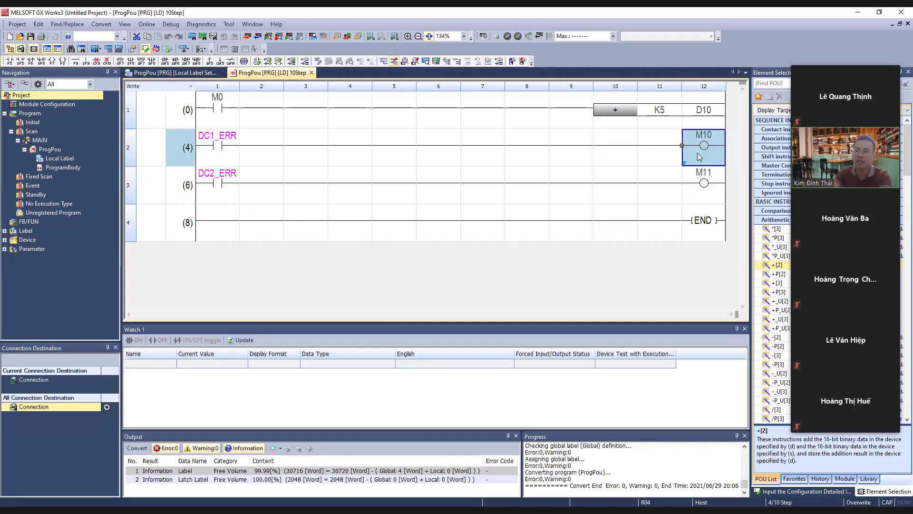
left_click(697, 177)
left_click(700, 147)
left_click(696, 186)
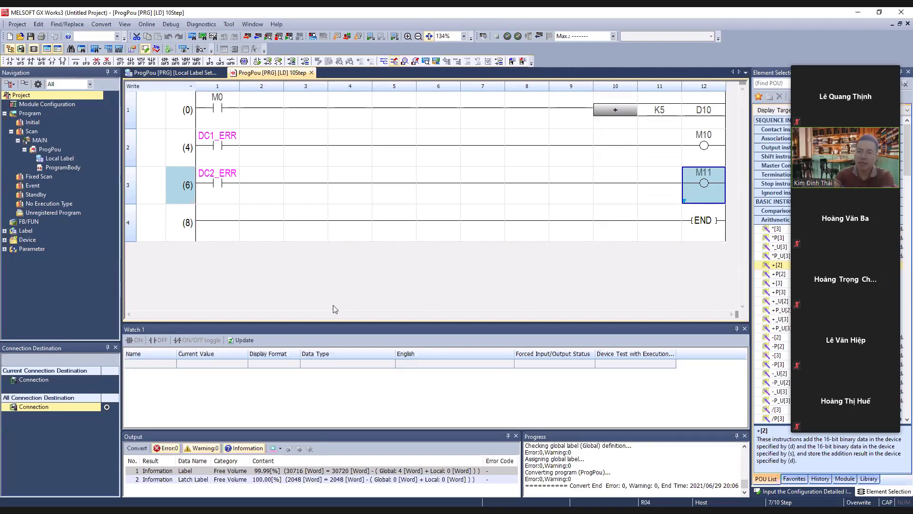
left_click(668, 199)
left_click_drag(702, 199, 194, 111)
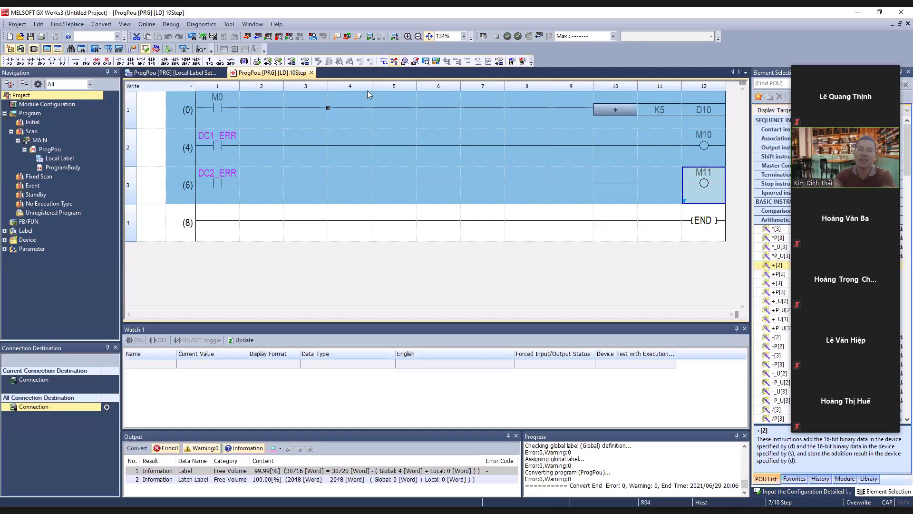
Monitor the M0, DC1_ERR and DC2_ERR rungs live in the ladder program, and end the monitoring
left_click(370, 38)
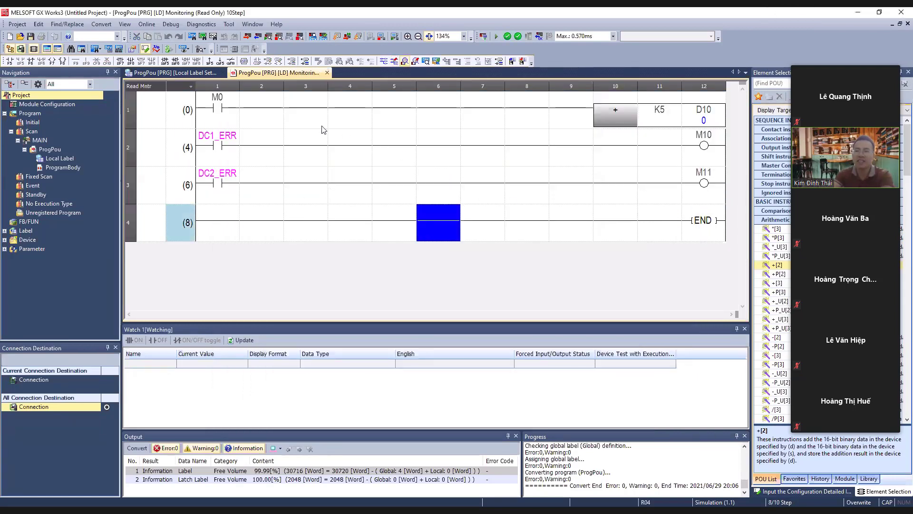
left_click(322, 127)
left_click(671, 200)
left_click_drag(717, 200, 366, 136)
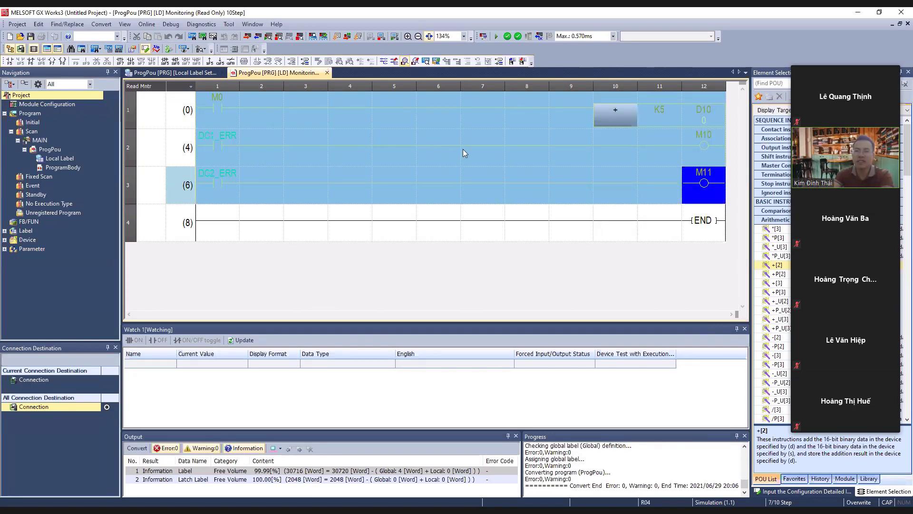
left_click(514, 227)
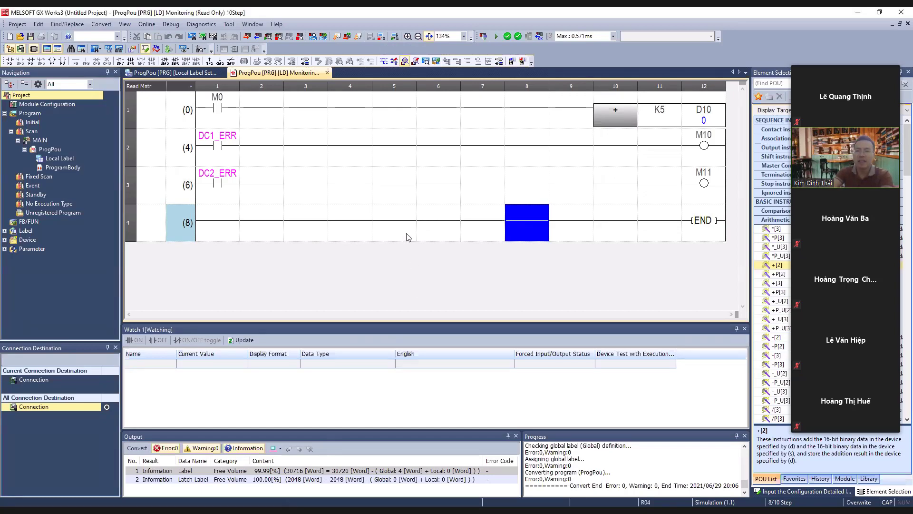
left_click(407, 219)
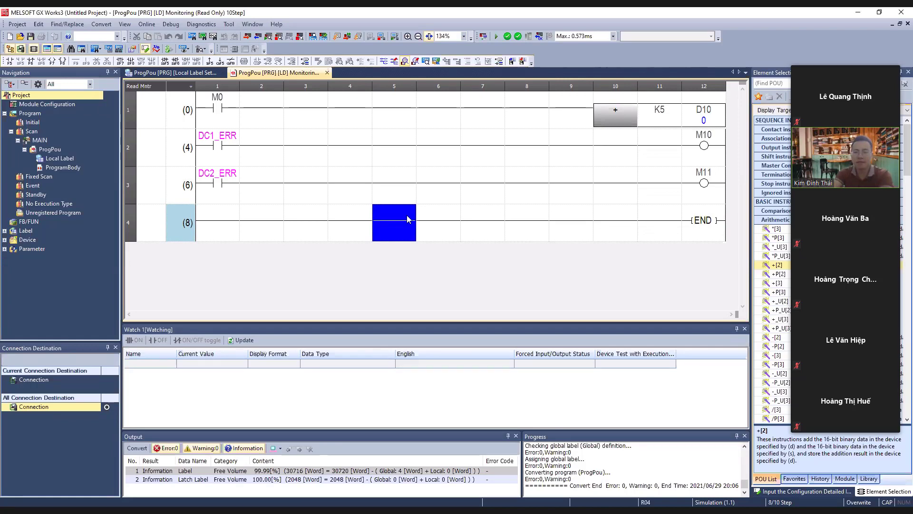
left_click(384, 38)
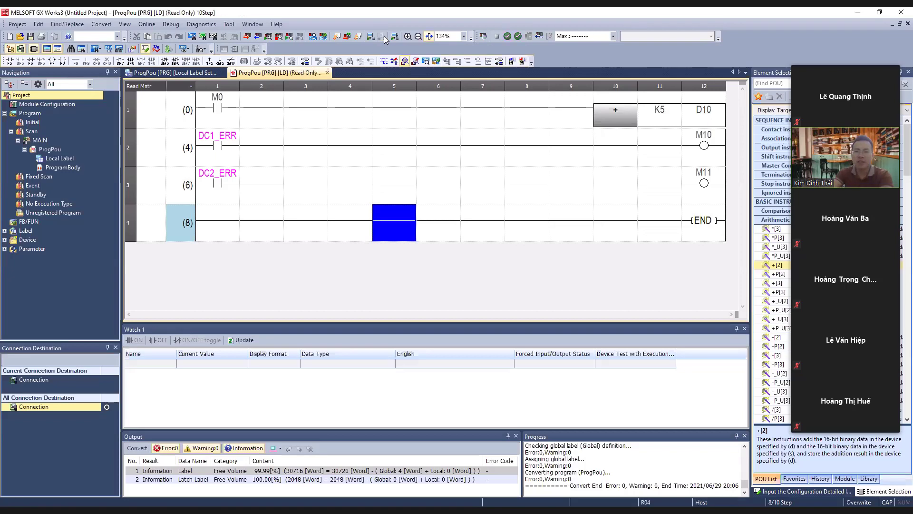
left_click(471, 164)
left_click(715, 194)
left_click_drag(715, 194, 213, 120)
left_click(357, 146)
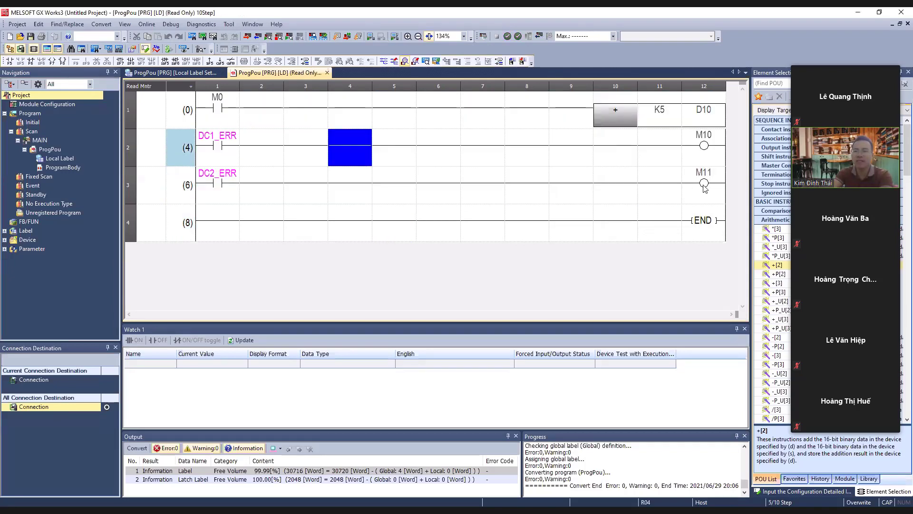
left_click_drag(704, 186, 213, 120)
left_click(227, 123)
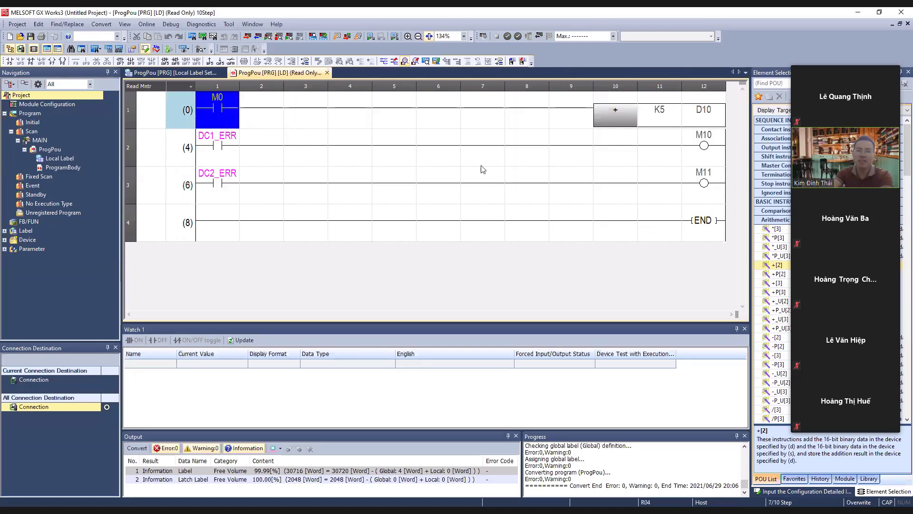
left_click_drag(715, 195, 206, 115)
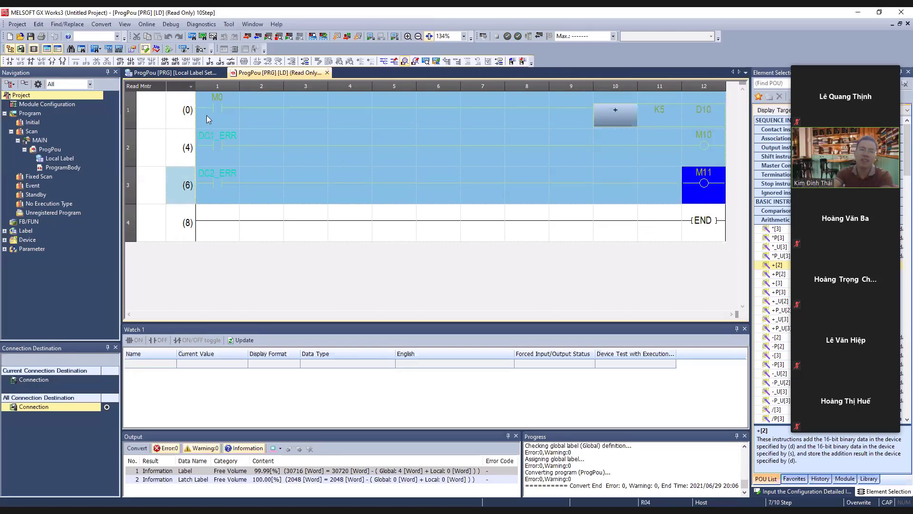
left_click(571, 185)
left_click(647, 203)
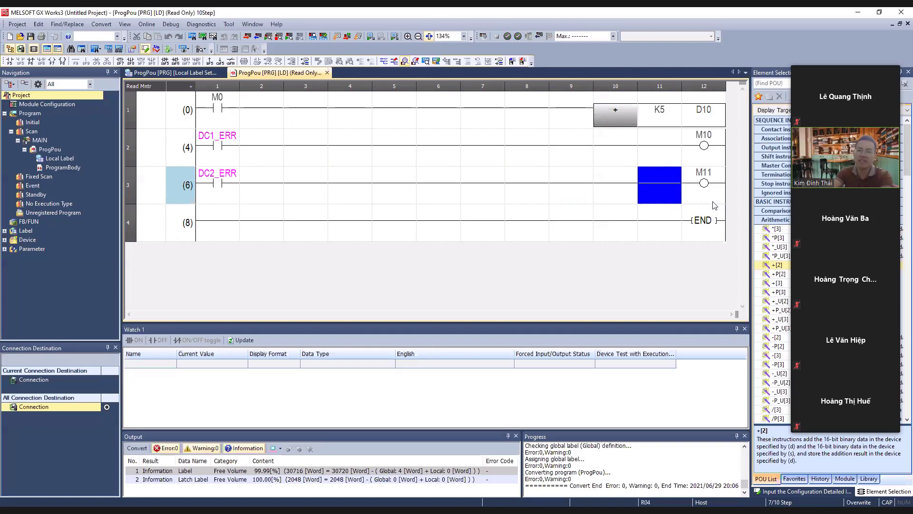
left_click(715, 205)
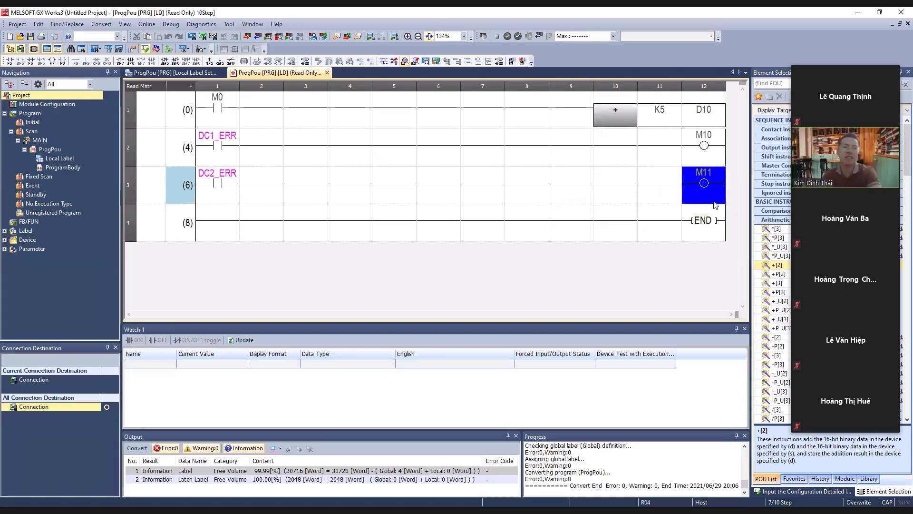